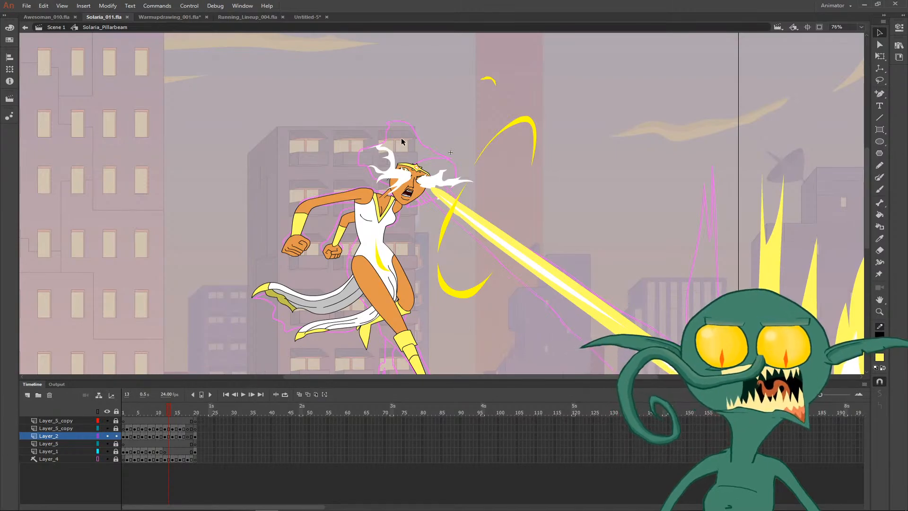
- Examine how the character's pose, hair and eye beam change between frames 11, 12 and 13
{"action": "key", "text": "comma"}
{"action": "key", "text": "comma"}
{"action": "key", "text": "period"}
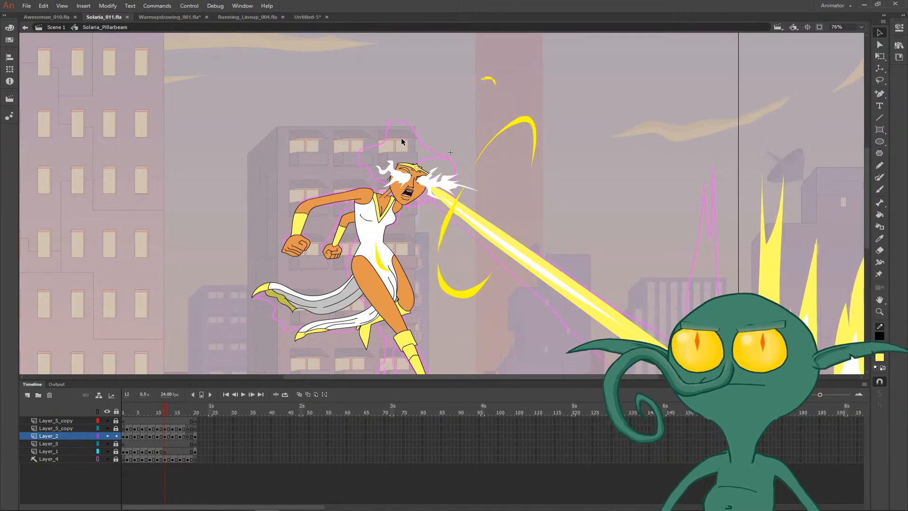
{"action": "key", "text": "comma"}
{"action": "key", "text": "period"}
{"action": "key", "text": "comma"}
{"action": "key", "text": "period"}
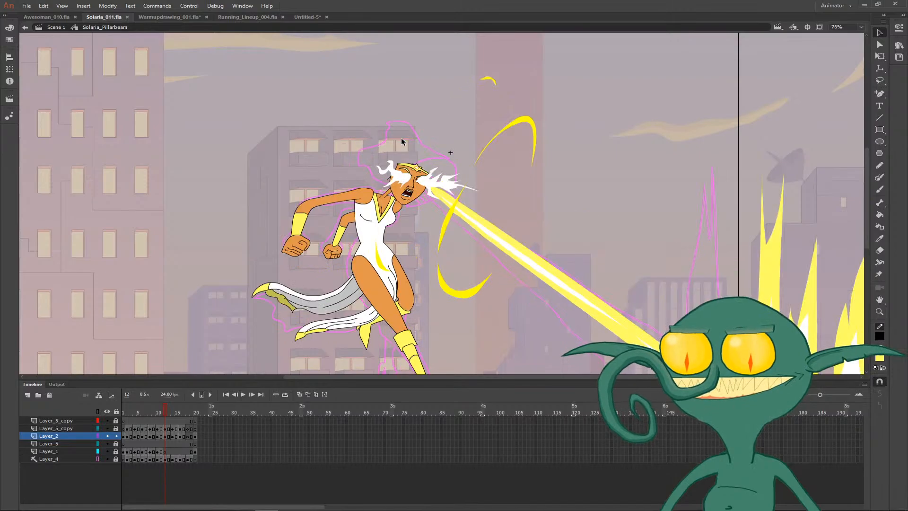
{"action": "key", "text": "comma"}
{"action": "key", "text": "period"}
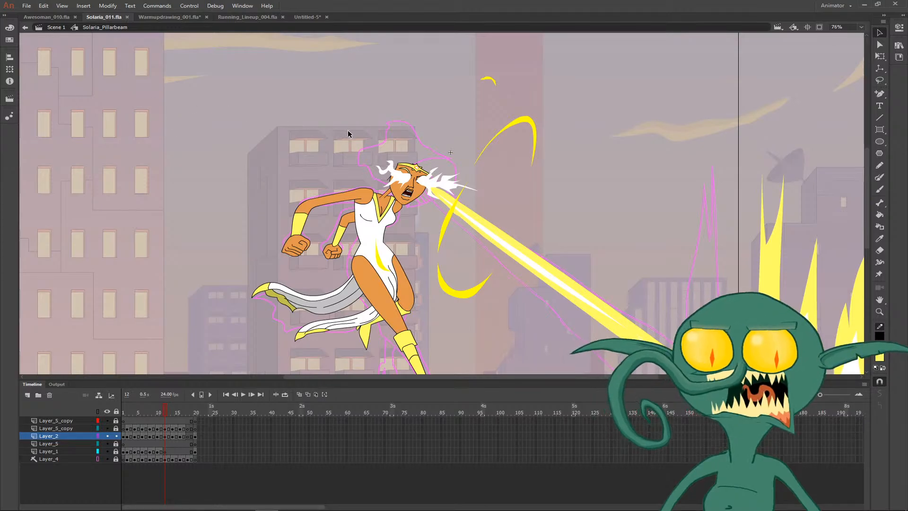
{"action": "key", "text": "comma"}
{"action": "key", "text": "period"}
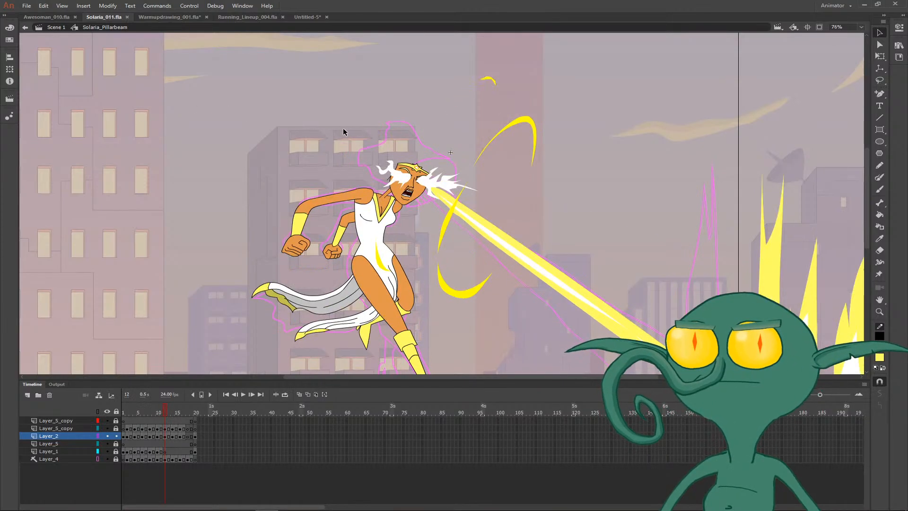
{"action": "key", "text": "comma"}
{"action": "key", "text": "period"}
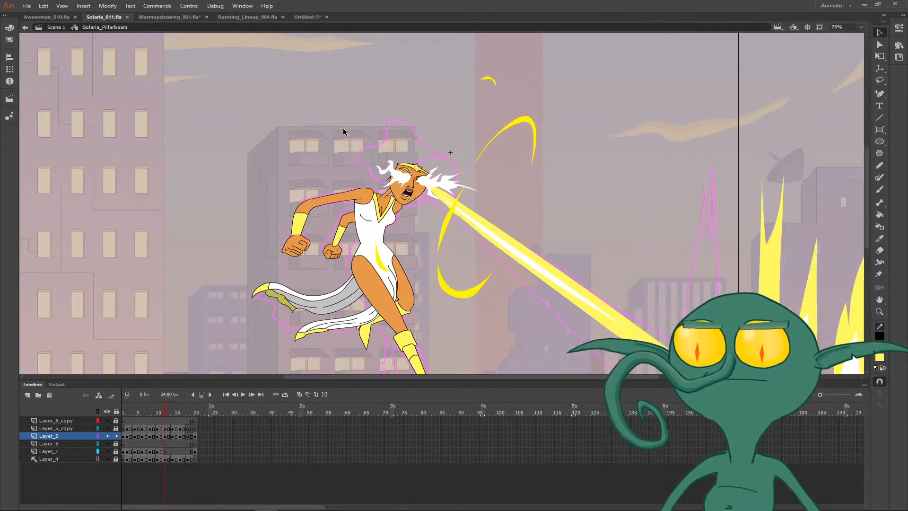
{"action": "key", "text": "comma"}
{"action": "key", "text": "period"}
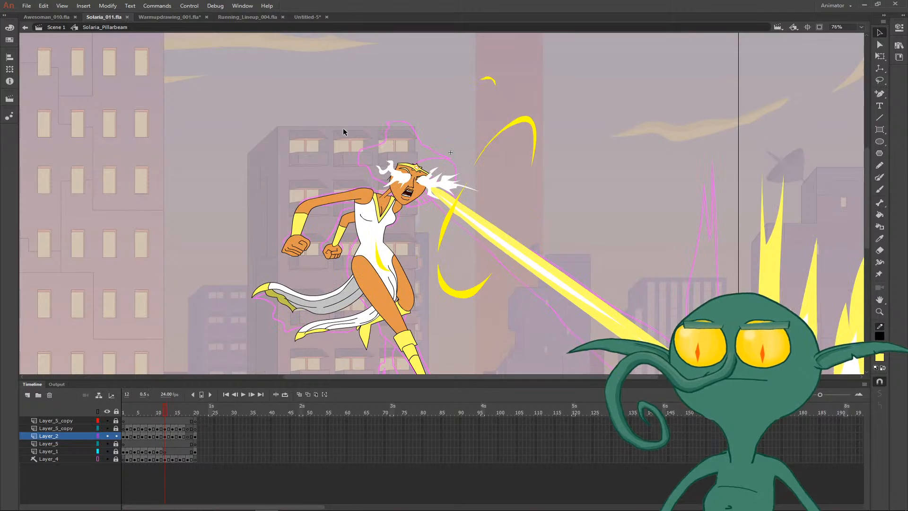
{"action": "key", "text": "comma"}
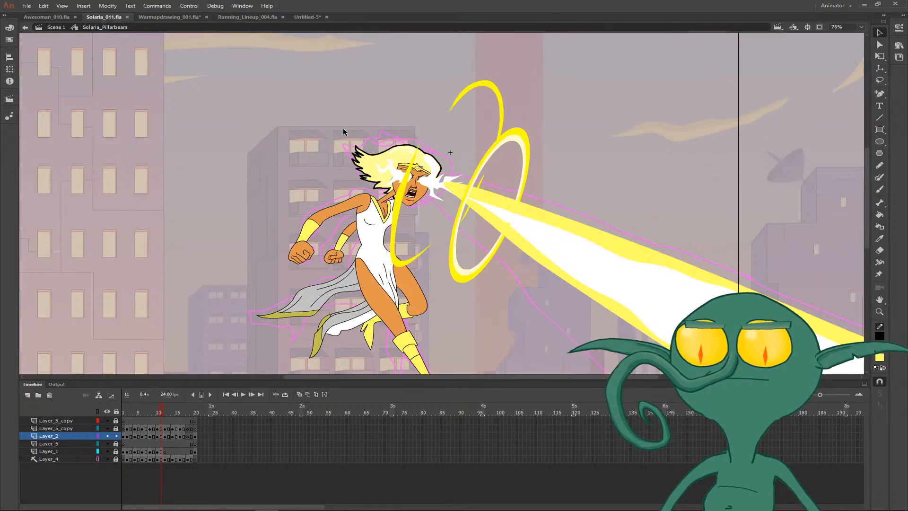
{"action": "key", "text": "period"}
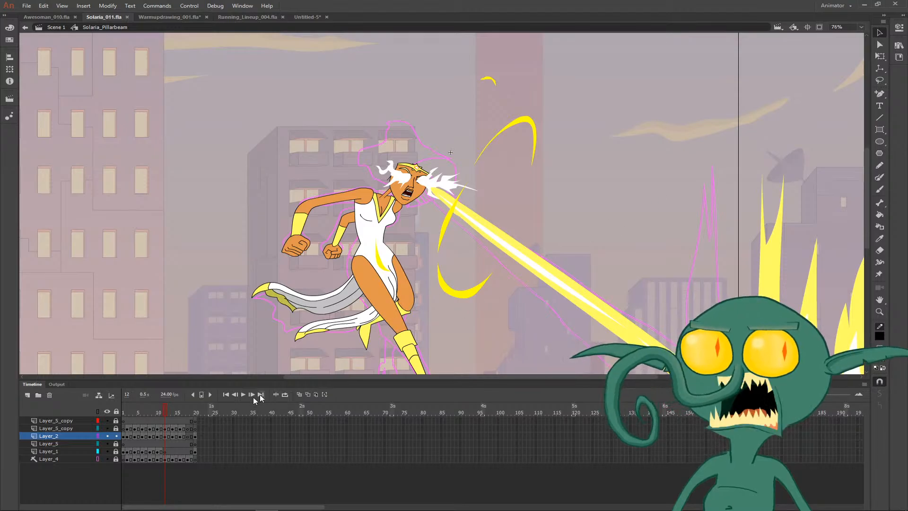
{"action": "key", "text": "."}
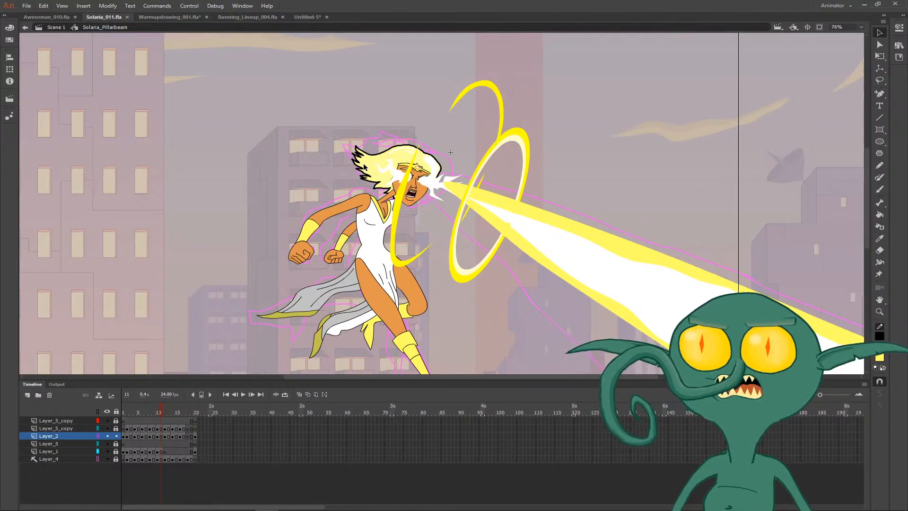
- Unlock the lower Layer_5_copy layer and compare the drawings on frames 11 and 12
{"action": "left_click", "coordinate": [116, 429]}
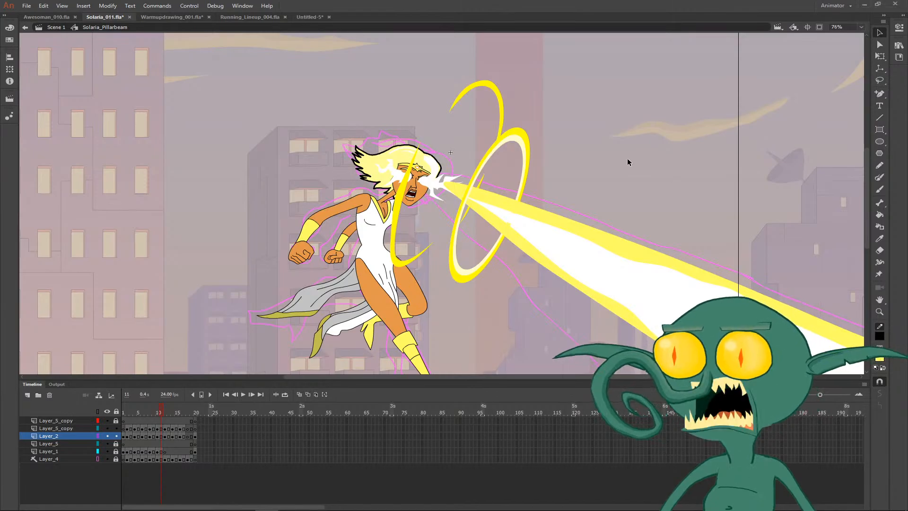
{"action": "key", "text": "period"}
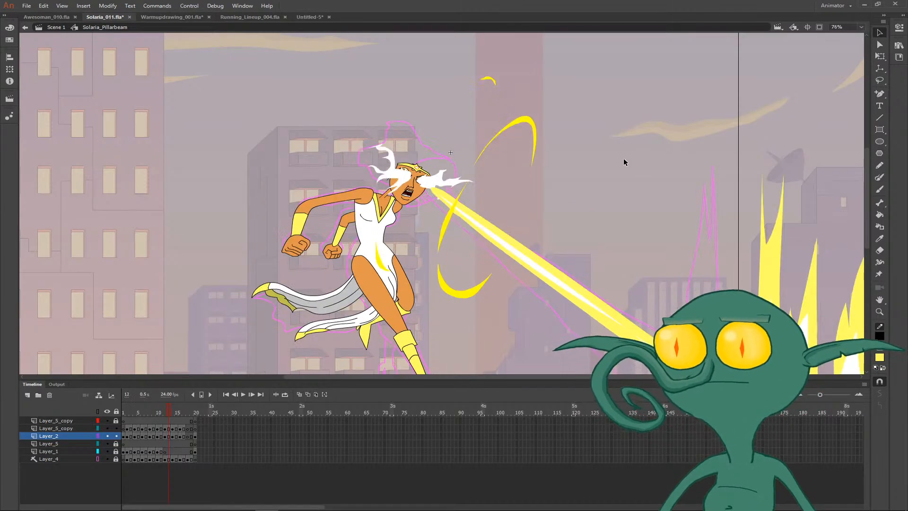
{"action": "key", "text": "comma"}
{"action": "key", "text": "period"}
{"action": "key", "text": "comma"}
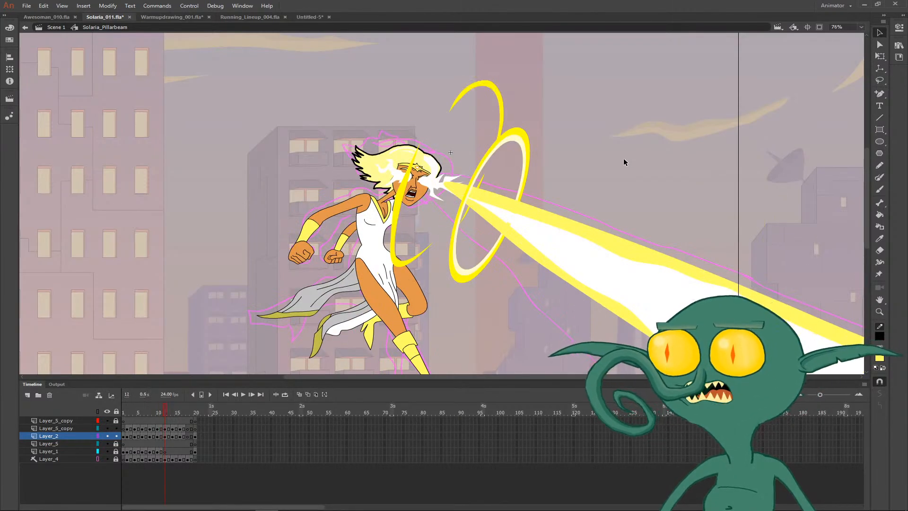
{"action": "key", "text": "period"}
{"action": "key", "text": "comma"}
{"action": "key", "text": "period"}
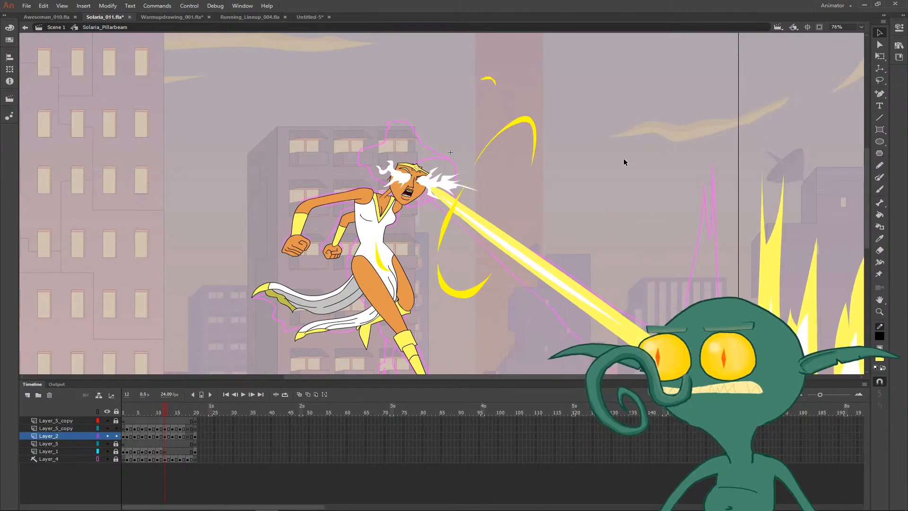
- Examine the character's head and glowing eyes up close across frame 12 and its neighbouring frames
{"action": "key", "text": "z"}
{"action": "left_click", "coordinate": [518, 169]}
{"action": "left_click_drag", "start_coordinate": [430, 198], "coordinate": [603, 201]}
{"action": "key", "text": "b"}
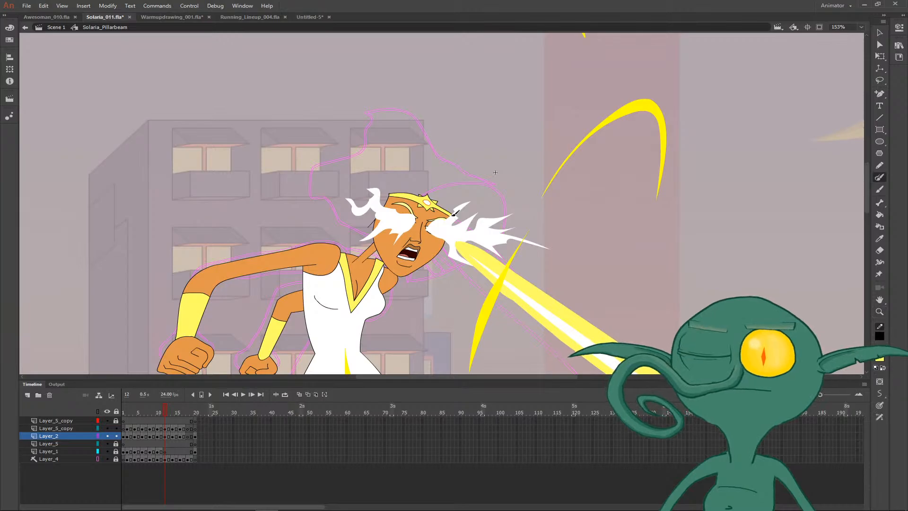
{"action": "key", "text": "period"}
{"action": "key", "text": "comma"}
{"action": "key", "text": "period"}
{"action": "key", "text": "comma"}
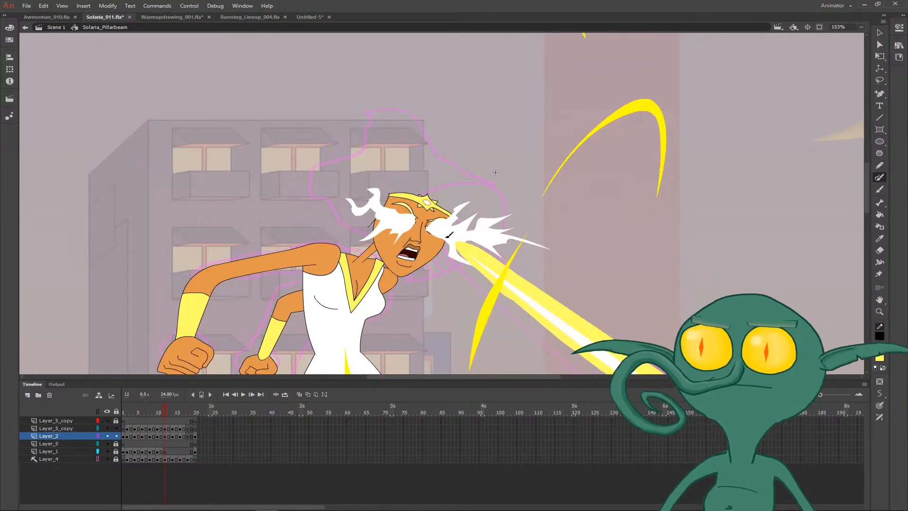
{"action": "key", "text": "period"}
{"action": "key", "text": "comma"}
{"action": "key", "text": "period"}
{"action": "key", "text": "comma"}
{"action": "key", "text": "period"}
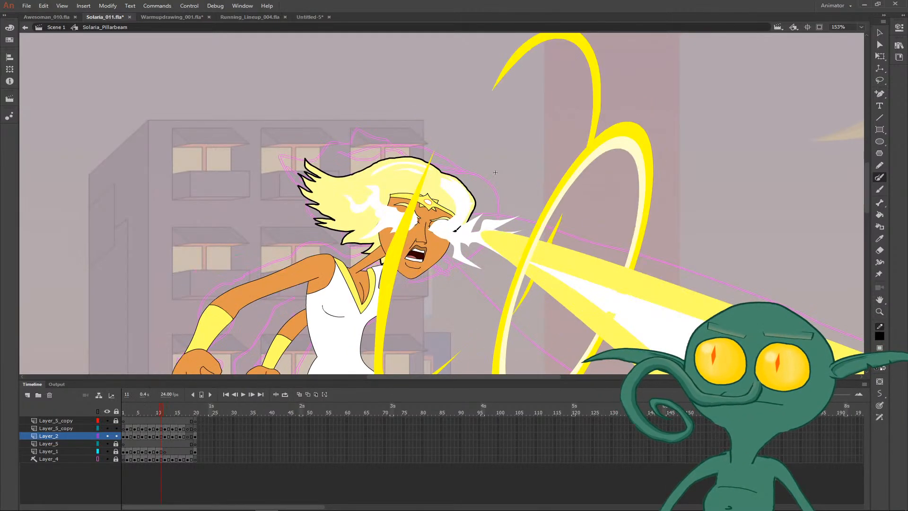
{"action": "key", "text": "comma"}
{"action": "key", "text": "v"}
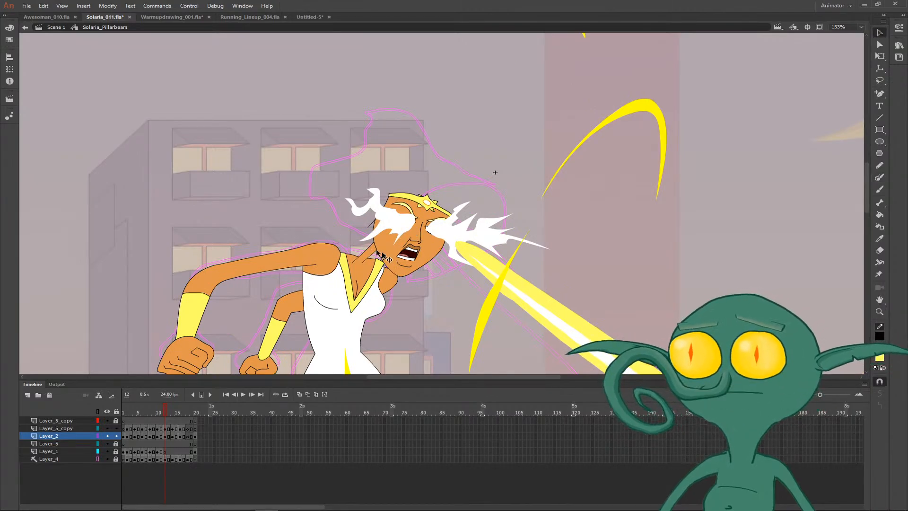
{"action": "key", "text": "period"}
{"action": "key", "text": "comma"}
{"action": "key", "text": "comma"}
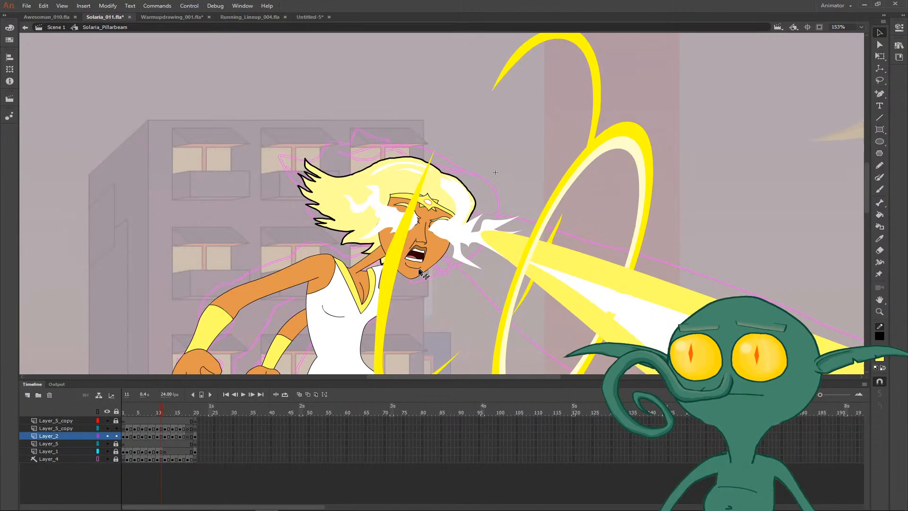
- Lock and hide the lower Layer_5_copy layer that holds the beam and rings on frame 11
{"action": "left_click", "coordinate": [392, 287]}
{"action": "left_click", "coordinate": [404, 293]}
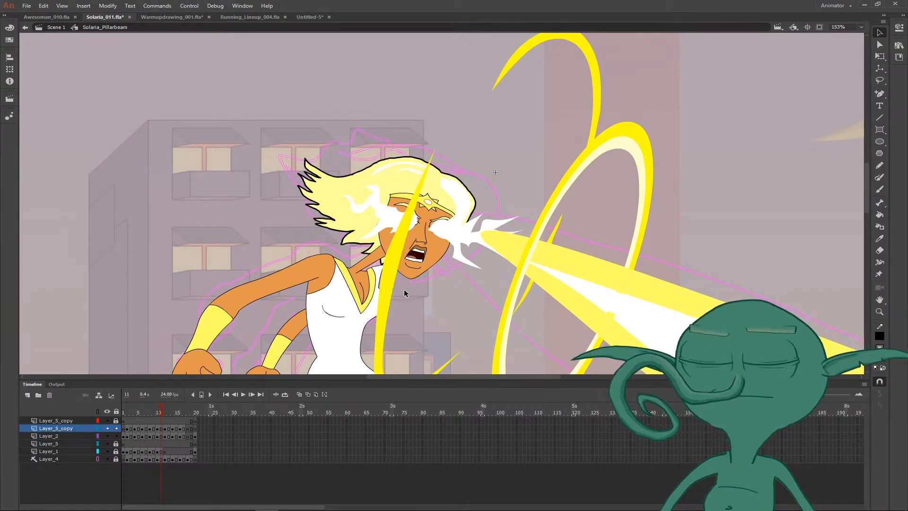
{"action": "key", "text": "y"}
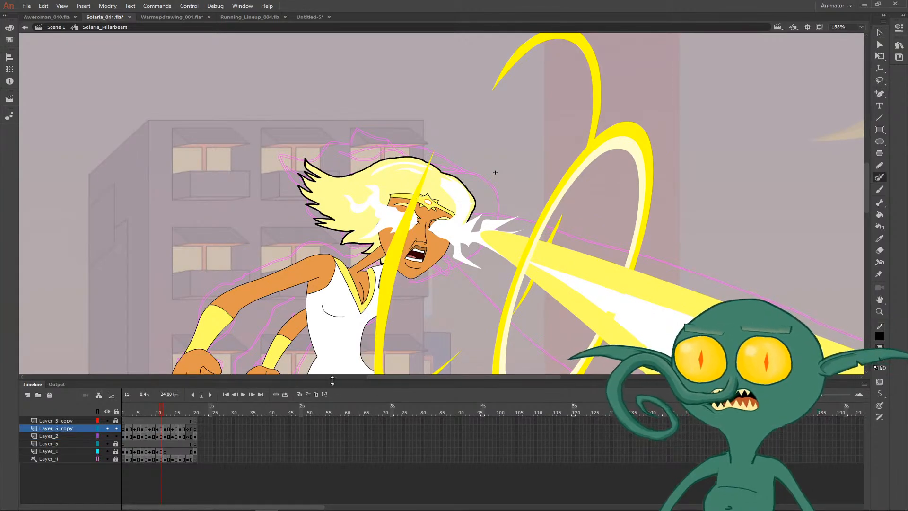
{"action": "left_click", "coordinate": [161, 429]}
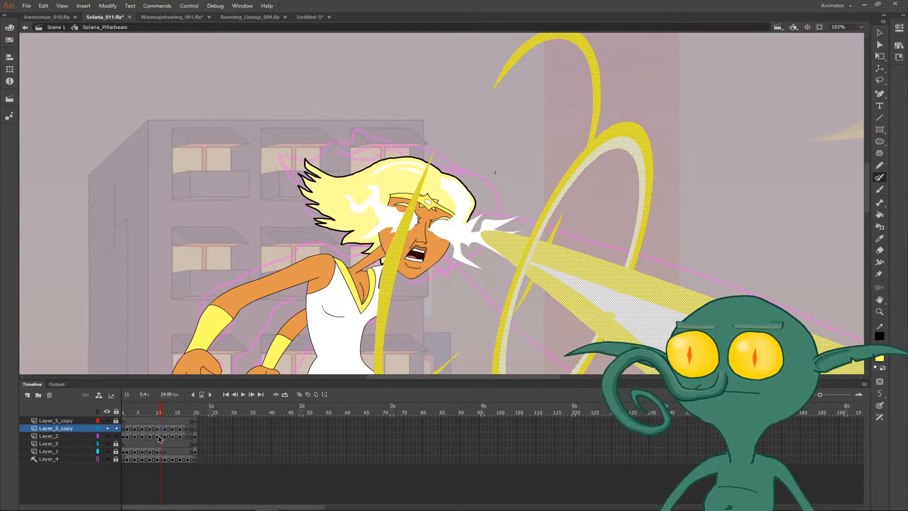
{"action": "left_click", "coordinate": [116, 428]}
{"action": "left_click", "coordinate": [108, 429]}
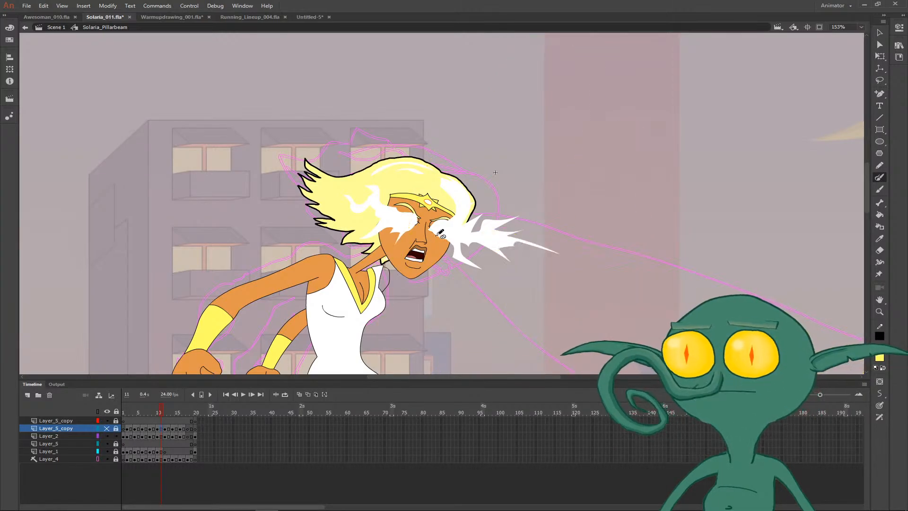
- Fill the unpainted patch at the far shoulder on Layer_2 with the arm's sampled orange skin colour, and show the beam layer again
{"action": "key", "text": "i"}
{"action": "left_click", "coordinate": [316, 277]}
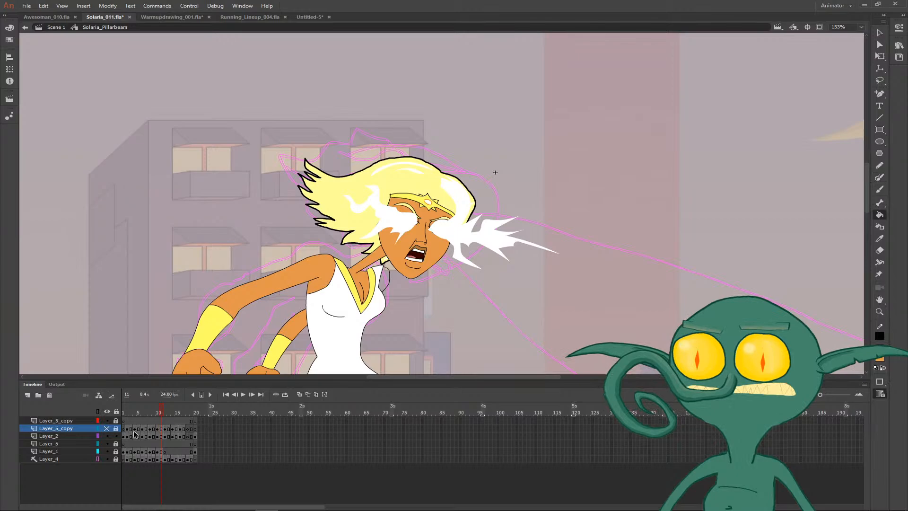
{"action": "left_click", "coordinate": [158, 436]}
{"action": "key", "text": "v"}
{"action": "key", "text": "comma"}
{"action": "key", "text": "i"}
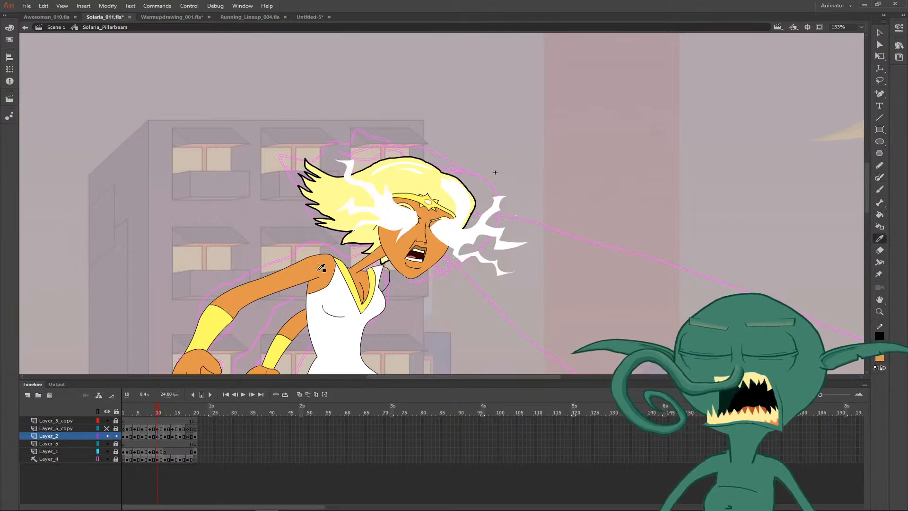
{"action": "left_click", "coordinate": [320, 271]}
{"action": "key", "text": "v"}
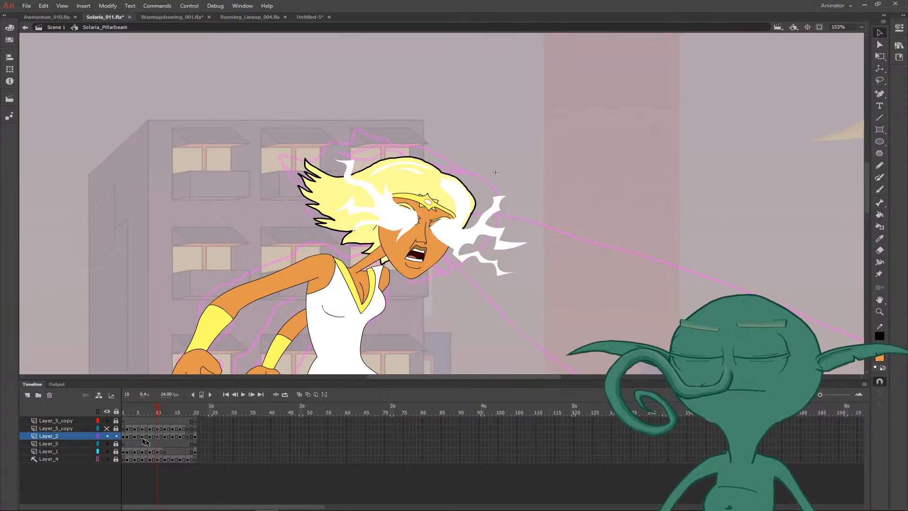
{"action": "left_click", "coordinate": [106, 429]}
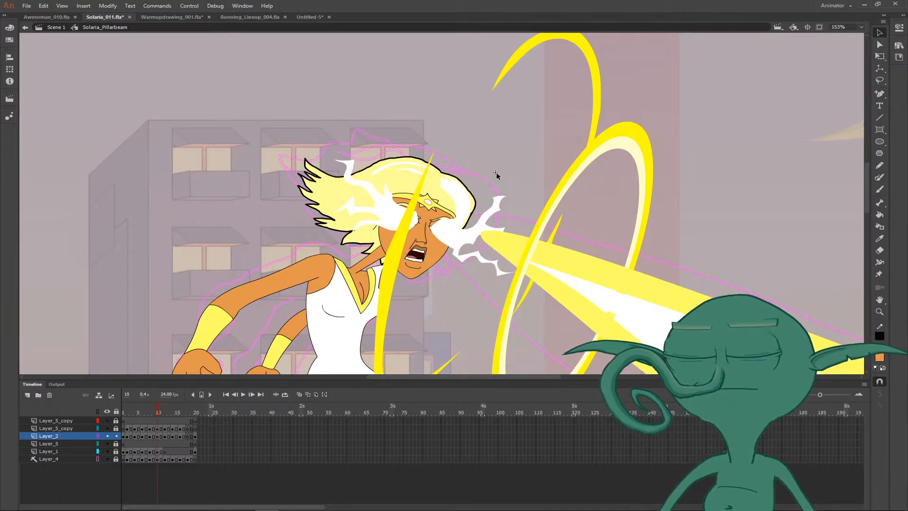
- Unlock Layer_1 at frame 11 and check that it holds the character's hair
{"action": "left_click", "coordinate": [165, 436]}
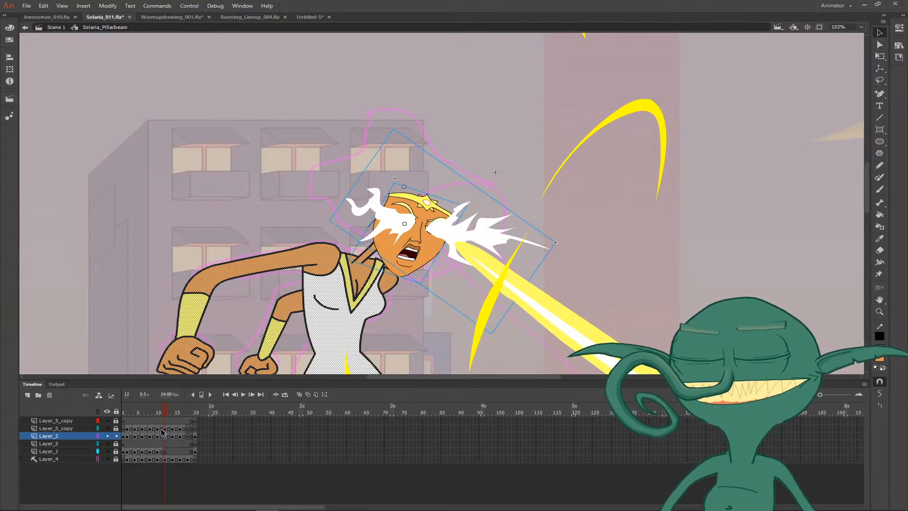
{"action": "key", "text": "Escape"}
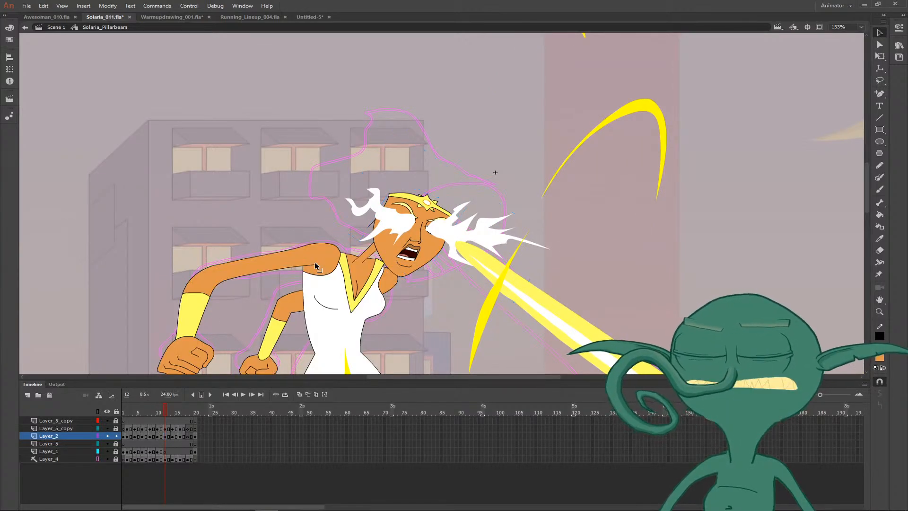
{"action": "left_click", "coordinate": [161, 452]}
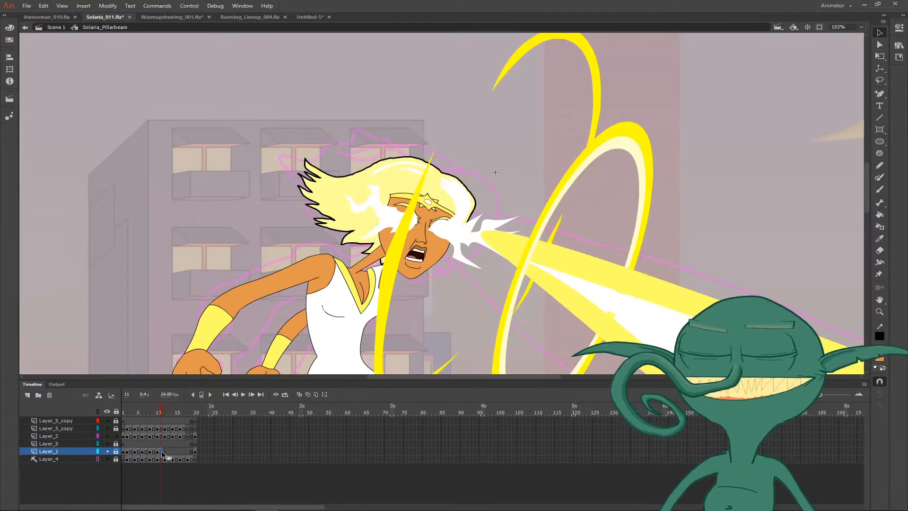
{"action": "left_click", "coordinate": [116, 451]}
{"action": "left_click", "coordinate": [339, 199]}
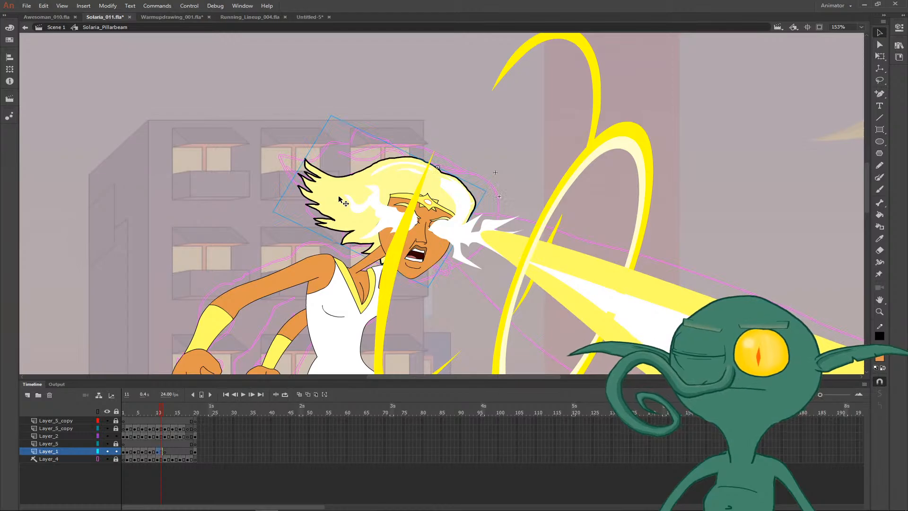
{"action": "left_click", "coordinate": [560, 160]}
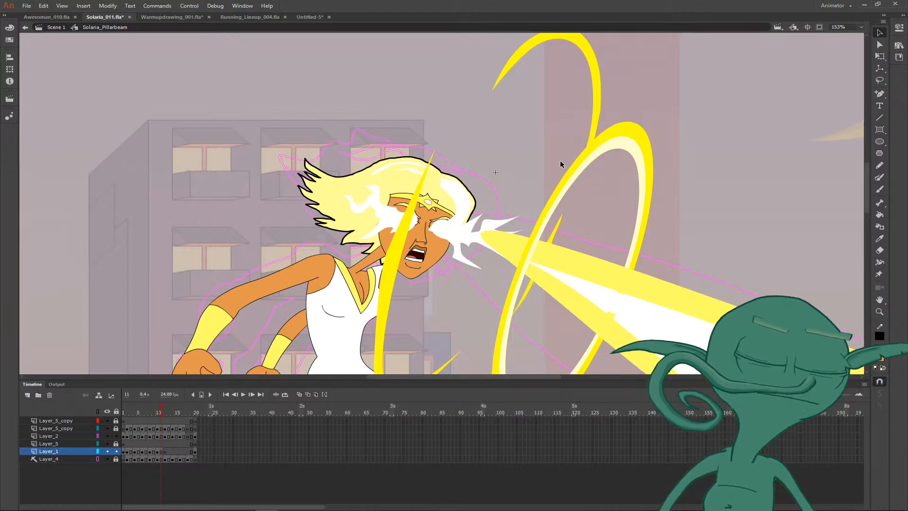
- Compare the hair and eye effects on frame 11 with the preceding frames, and select the hair on frame 11
{"action": "key", "text": "comma"}
{"action": "key", "text": "comma"}
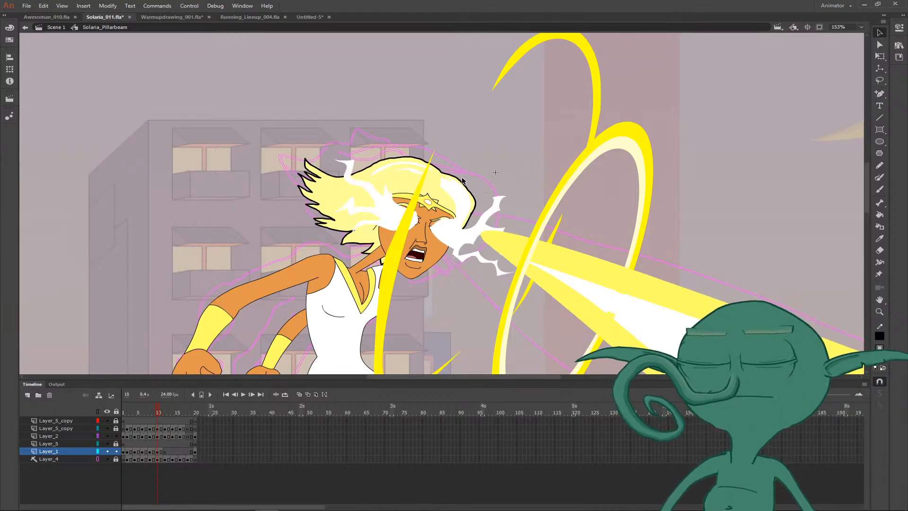
{"action": "key", "text": "period"}
{"action": "key", "text": "period"}
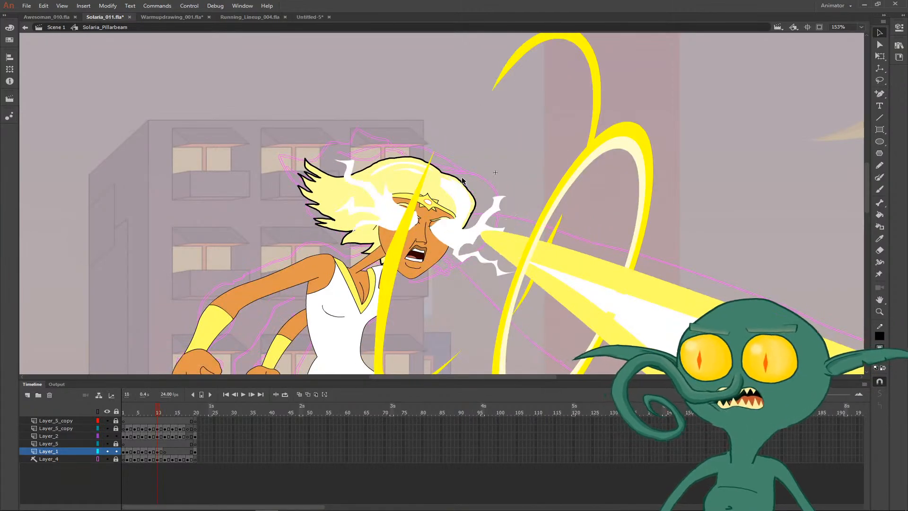
{"action": "key", "text": "comma"}
{"action": "key", "text": "comma"}
{"action": "key", "text": "period"}
{"action": "key", "text": "period"}
{"action": "key", "text": "comma"}
{"action": "key", "text": "comma"}
{"action": "key", "text": "period"}
{"action": "key", "text": "period"}
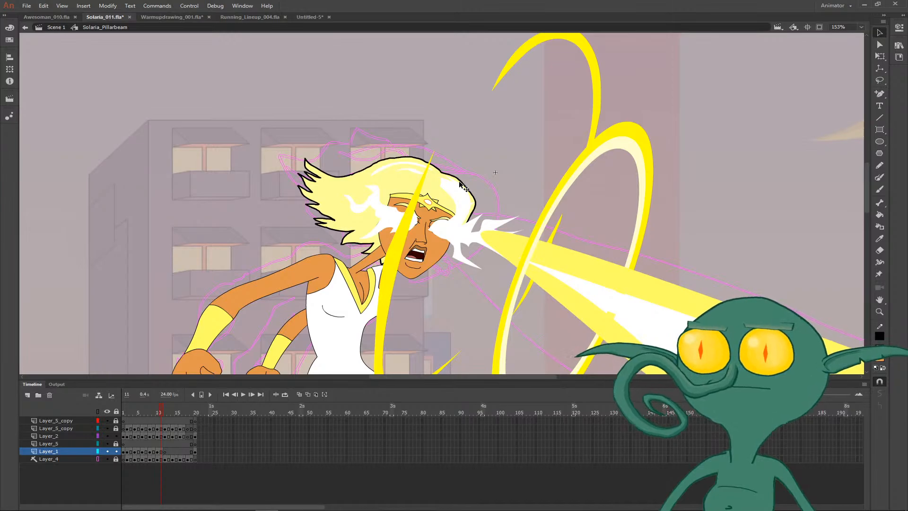
{"action": "left_click", "coordinate": [463, 185]}
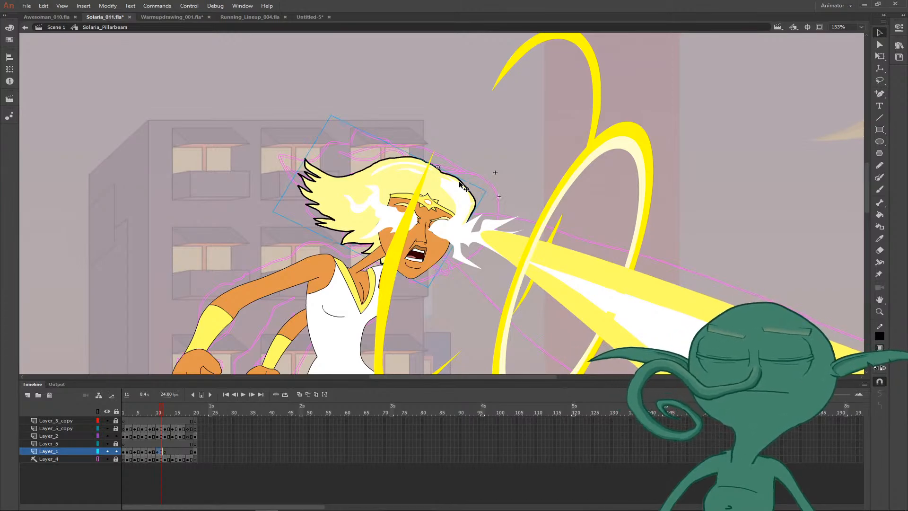
- Paste the copied hair in place on frame 12 of Layer_1
{"action": "key", "text": "."}
{"action": "right_click", "coordinate": [503, 136]}
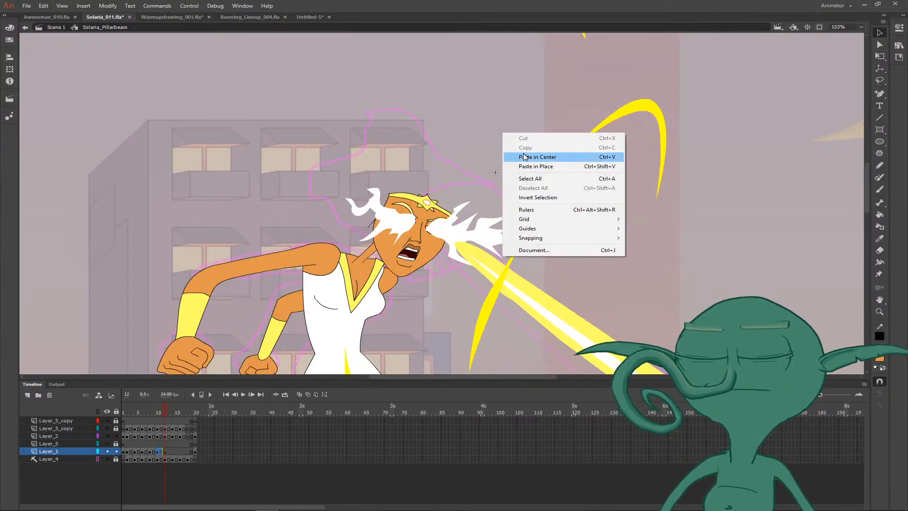
{"action": "left_click", "coordinate": [529, 166]}
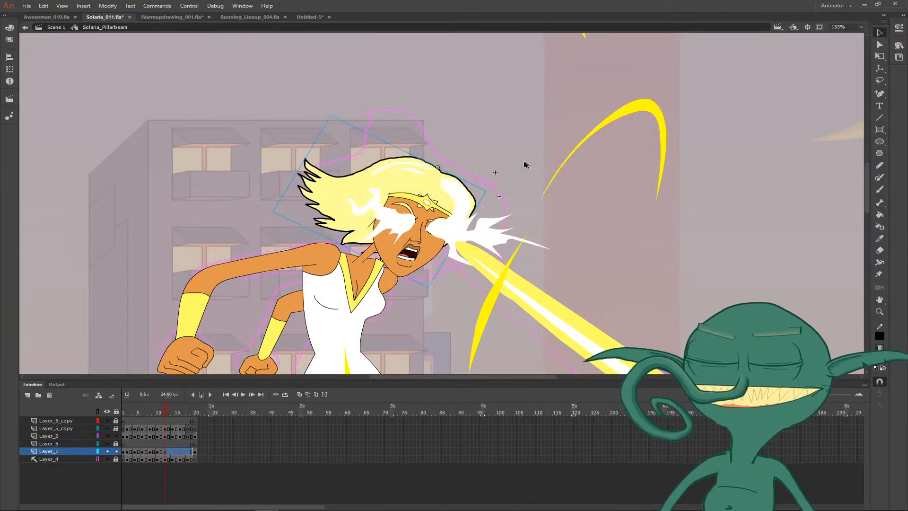
{"action": "key", "text": "."}
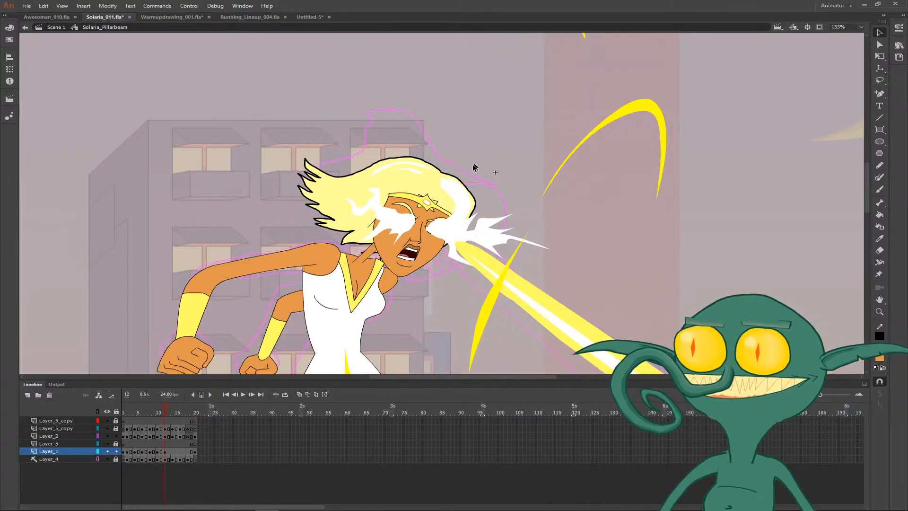
- Set the pasted hair instance's looping option to Loop and change its first frame
{"action": "left_click", "coordinate": [898, 29]}
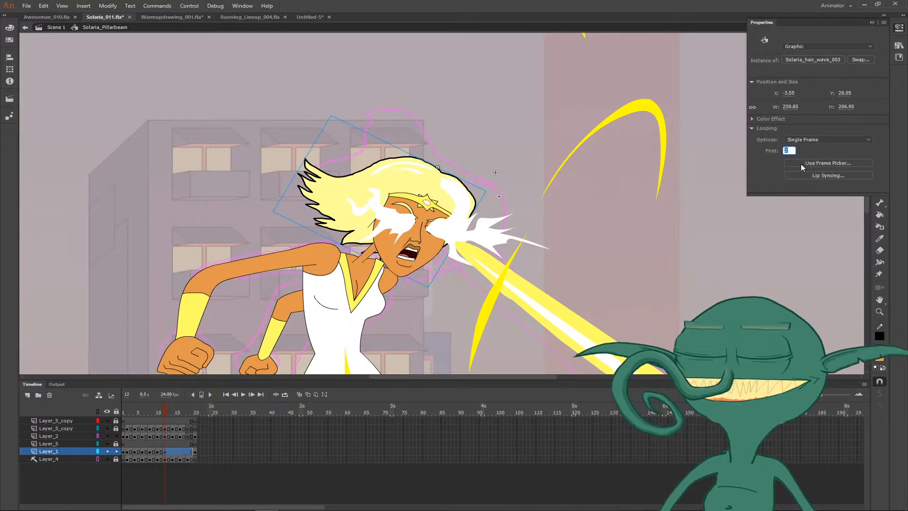
{"action": "left_click", "coordinate": [804, 140]}
{"action": "left_click", "coordinate": [804, 148]}
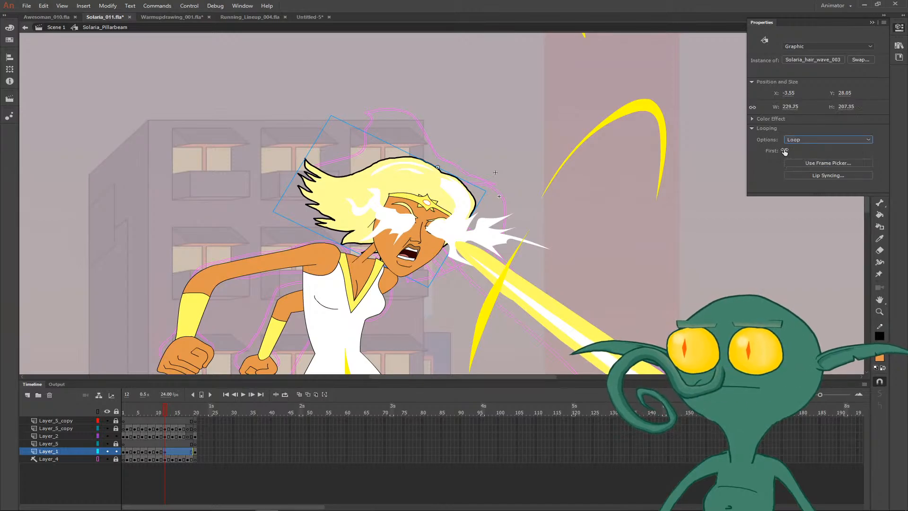
{"action": "left_click", "coordinate": [784, 151]}
{"action": "type", "text": "1"}
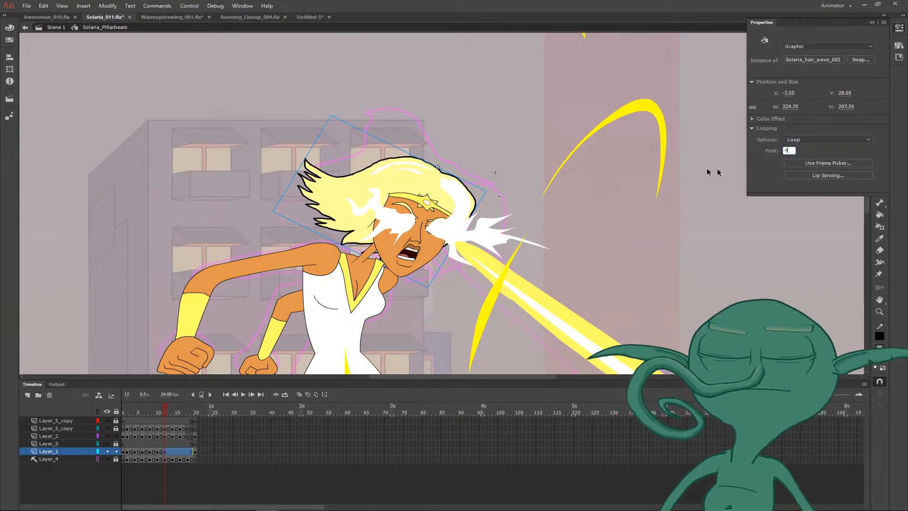
{"action": "key", "text": "Return"}
{"action": "left_click", "coordinate": [601, 208]}
{"action": "key", "text": "Return"}
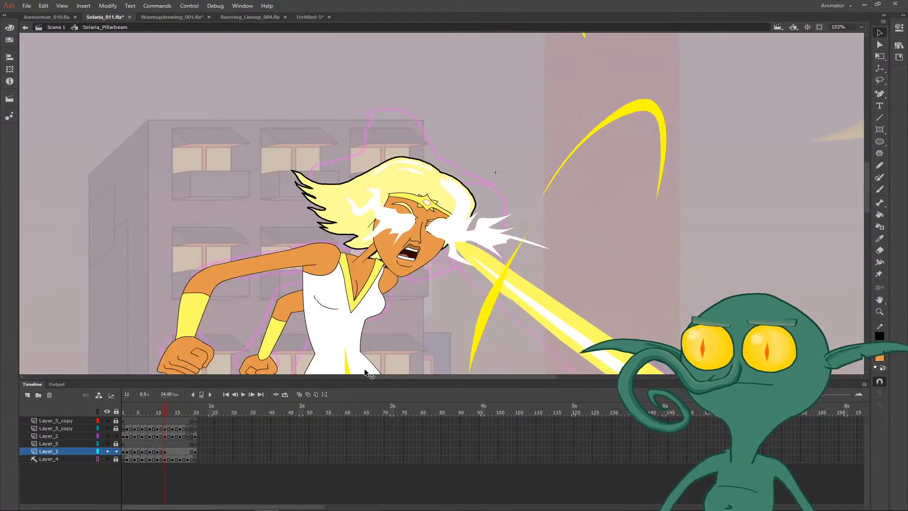
- Nudge the hair on frame 12 slightly up and back so it sits better on the head
{"action": "key", "text": "period"}
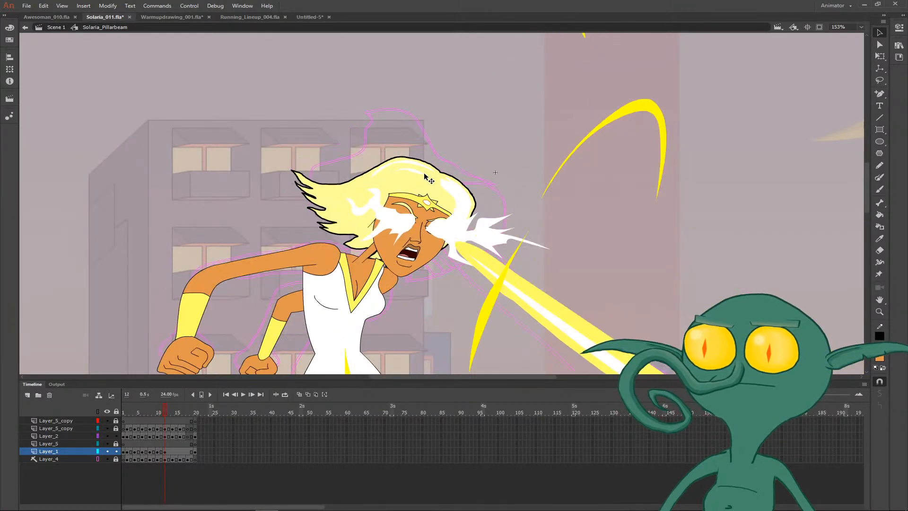
{"action": "key", "text": "Up"}
{"action": "key", "text": "Up"}
{"action": "key", "text": "Up"}
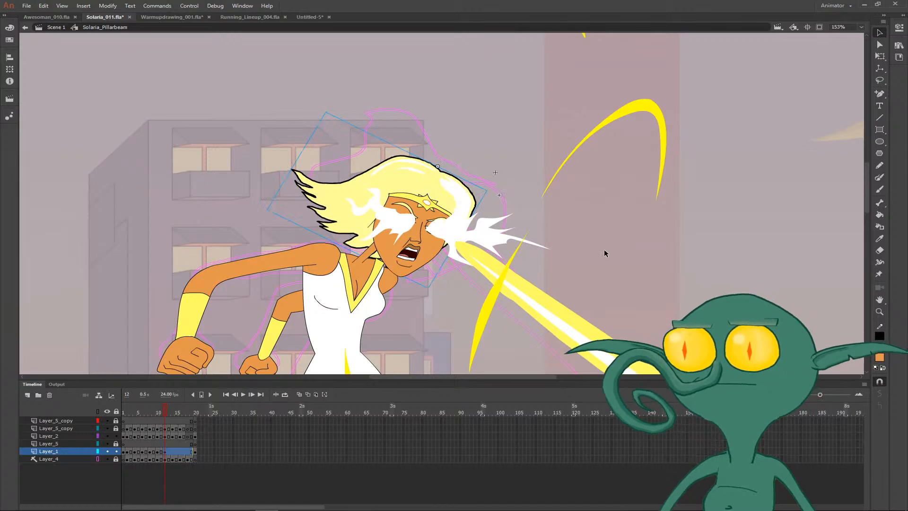
{"action": "key", "text": "Left"}
{"action": "key", "text": "Left"}
{"action": "key", "text": "Left"}
{"action": "key", "text": "Left"}
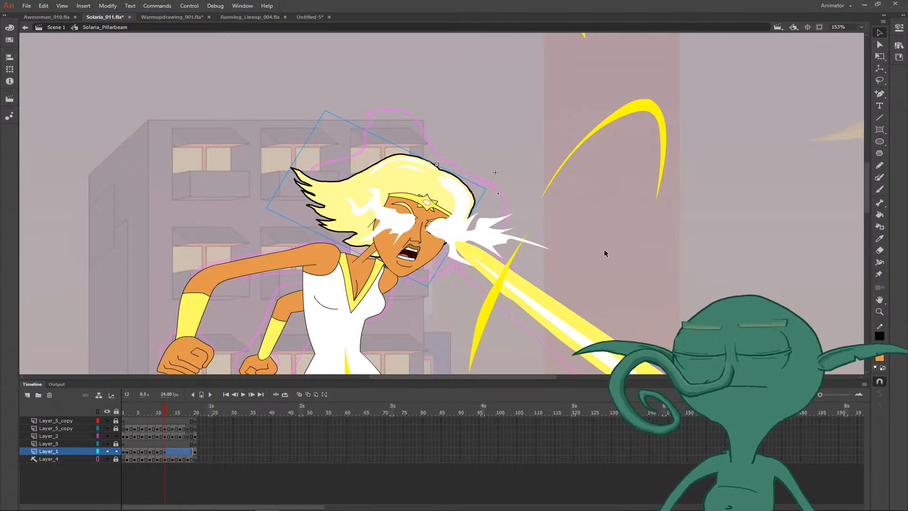
- Compare the hair's placement between frames 11 and 12
{"action": "left_click", "coordinate": [604, 253]}
{"action": "key", "text": "comma"}
{"action": "key", "text": "period"}
{"action": "key", "text": "comma"}
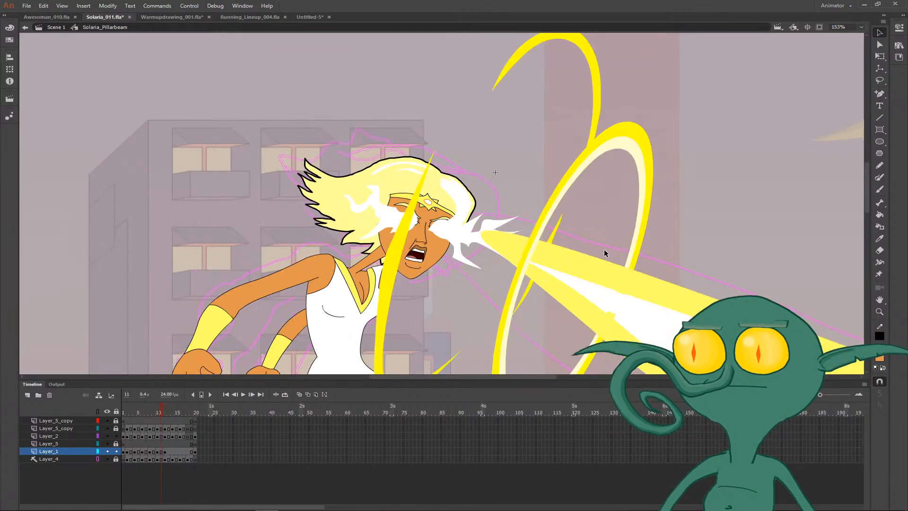
{"action": "key", "text": "period"}
{"action": "key", "text": "comma"}
{"action": "key", "text": "period"}
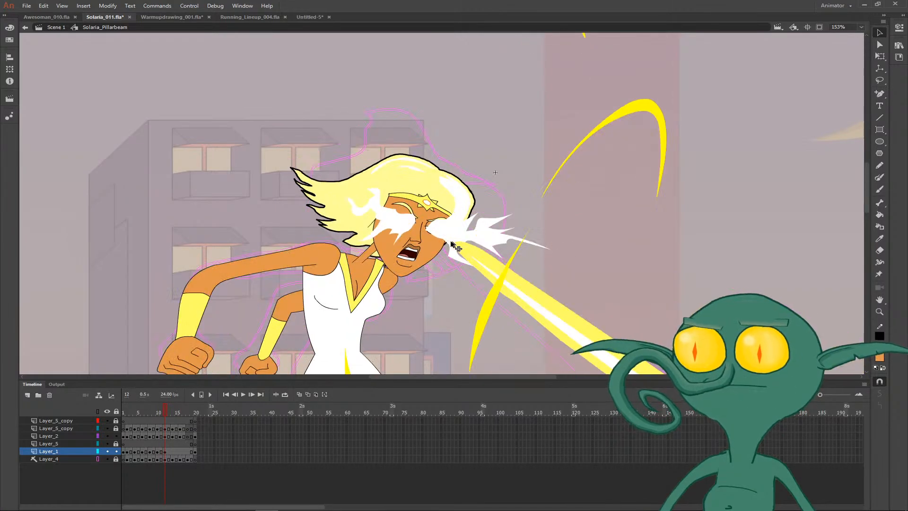
- Straighten the near shoulder line beside the neck on frame 12 and fill the resulting gap in the strap with its sampled yellow
{"action": "key", "text": "z"}
{"action": "left_click_drag", "start_coordinate": [325, 236], "coordinate": [407, 289]}
{"action": "key", "text": "v"}
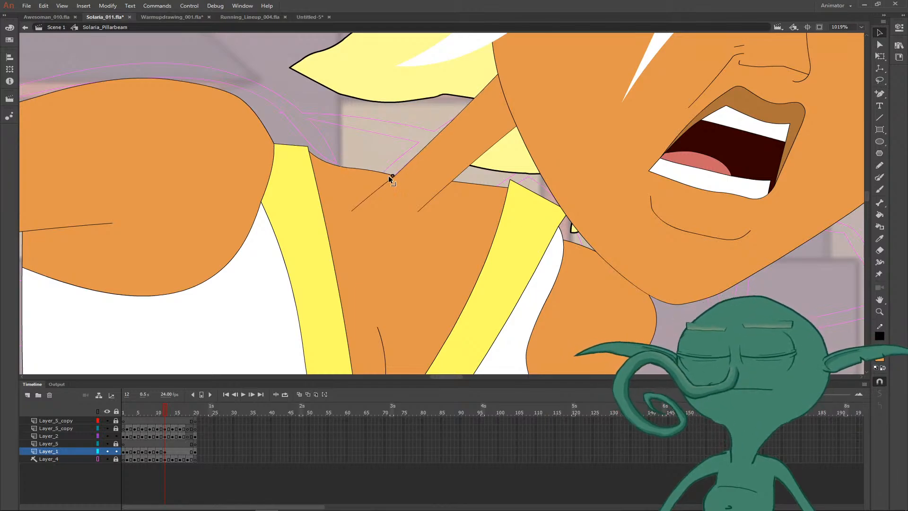
{"action": "left_click_drag", "start_coordinate": [362, 169], "coordinate": [303, 161]}
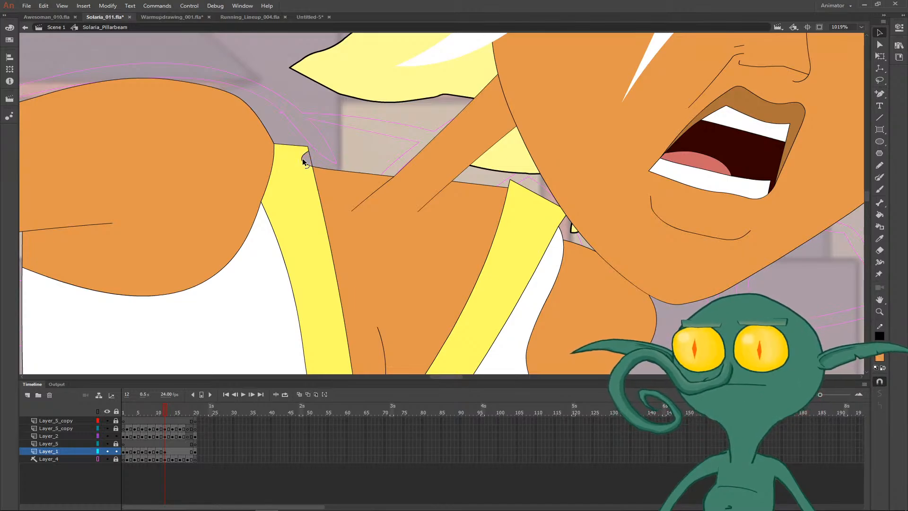
{"action": "left_click", "coordinate": [314, 163]}
{"action": "key", "text": "i"}
{"action": "left_click", "coordinate": [299, 188]}
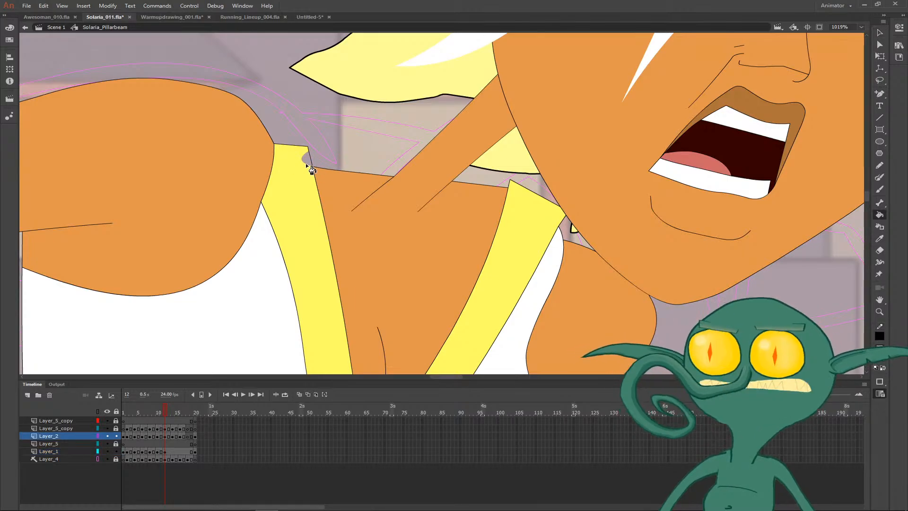
{"action": "left_click", "coordinate": [305, 161]}
{"action": "key", "text": "ctrl+minus"}
{"action": "key", "text": "ctrl+minus"}
{"action": "key", "text": "comma"}
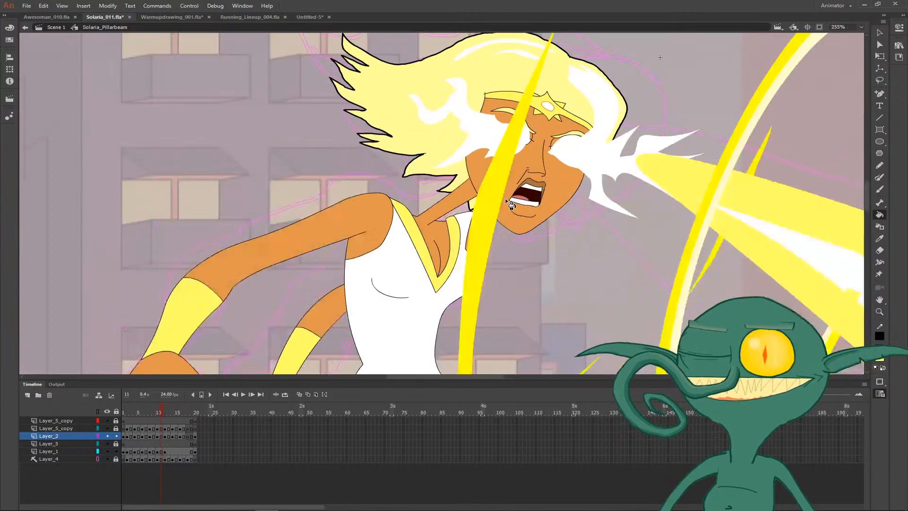
{"action": "key", "text": "period"}
- Slope the far shoulder line down from the neck on frame 12 and lower the upper corner of the far yellow strap to match
{"action": "key", "text": "v"}
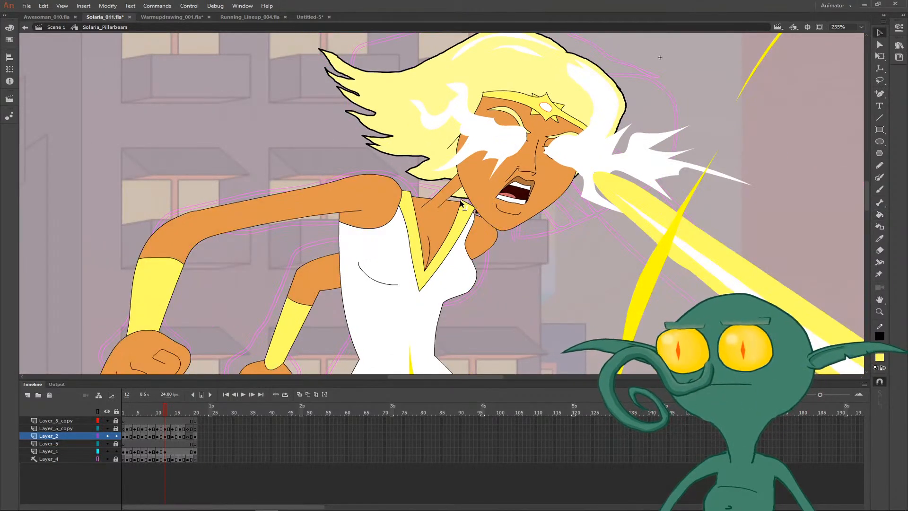
{"action": "key", "text": "z"}
{"action": "left_click_drag", "start_coordinate": [433, 186], "coordinate": [495, 228]}
{"action": "key", "text": "v"}
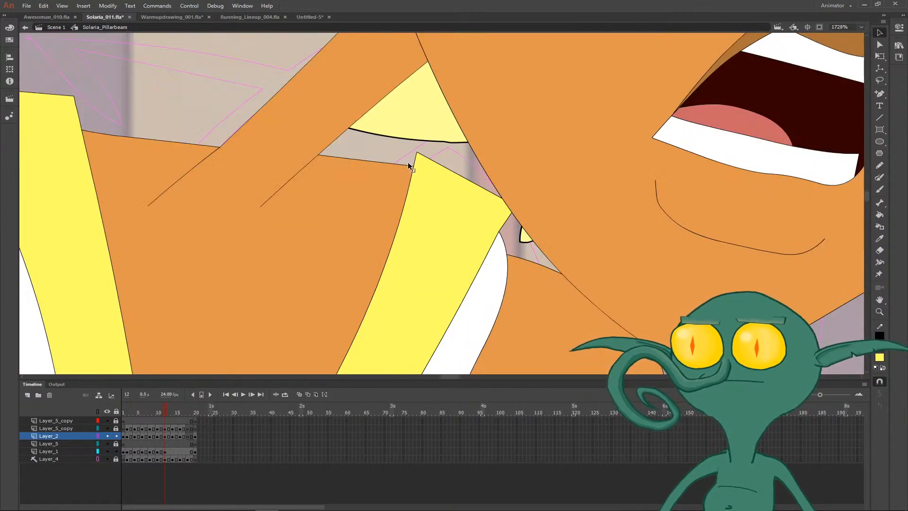
{"action": "left_click_drag", "start_coordinate": [409, 164], "coordinate": [403, 195]}
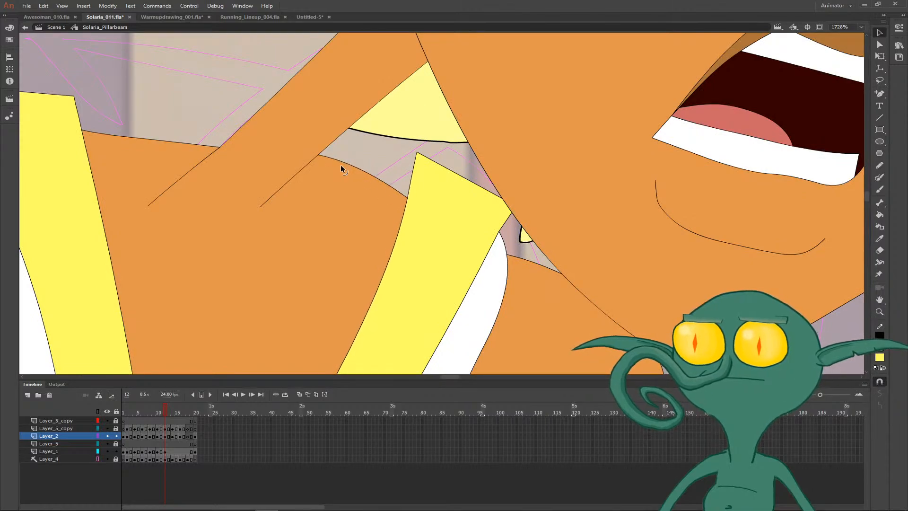
{"action": "left_click_drag", "start_coordinate": [341, 169], "coordinate": [353, 165]}
{"action": "mouse_move", "coordinate": [419, 153]}
{"action": "left_mouse_down"}
{"action": "mouse_move", "coordinate": [413, 177]}
{"action": "mouse_move", "coordinate": [413, 169]}
{"action": "left_mouse_up"}
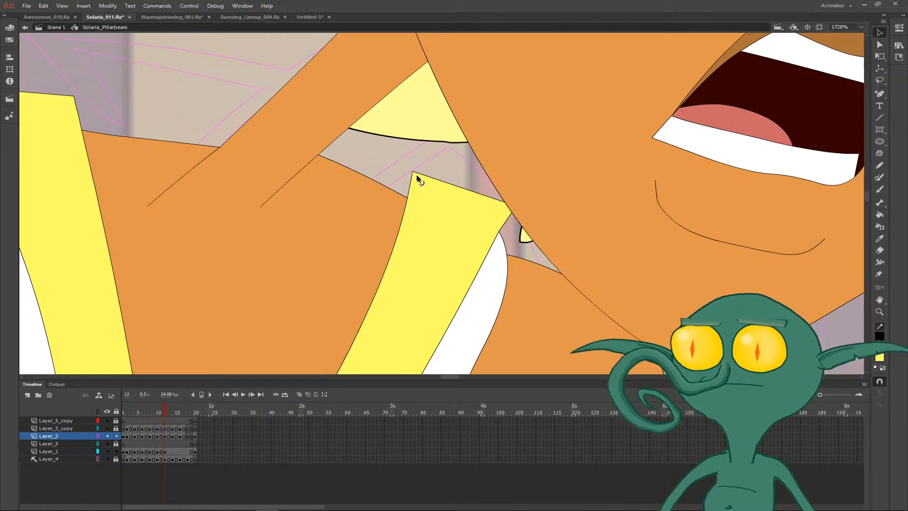
{"action": "left_click_drag", "start_coordinate": [319, 155], "coordinate": [355, 175]}
{"action": "left_click_drag", "start_coordinate": [412, 172], "coordinate": [410, 181]}
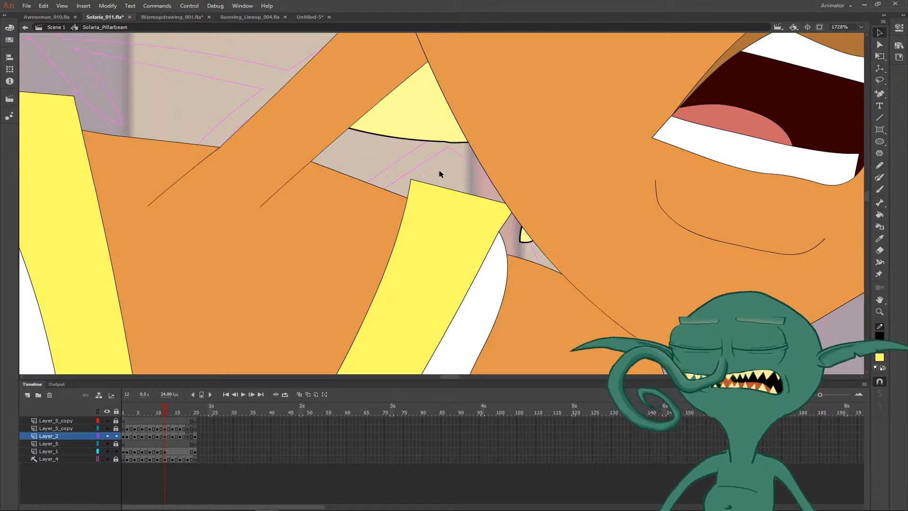
{"action": "scroll", "coordinate": [435, 171], "scroll_direction": "down", "scroll_amount": 6}
{"action": "left_click_drag", "start_coordinate": [445, 200], "coordinate": [466, 176]}
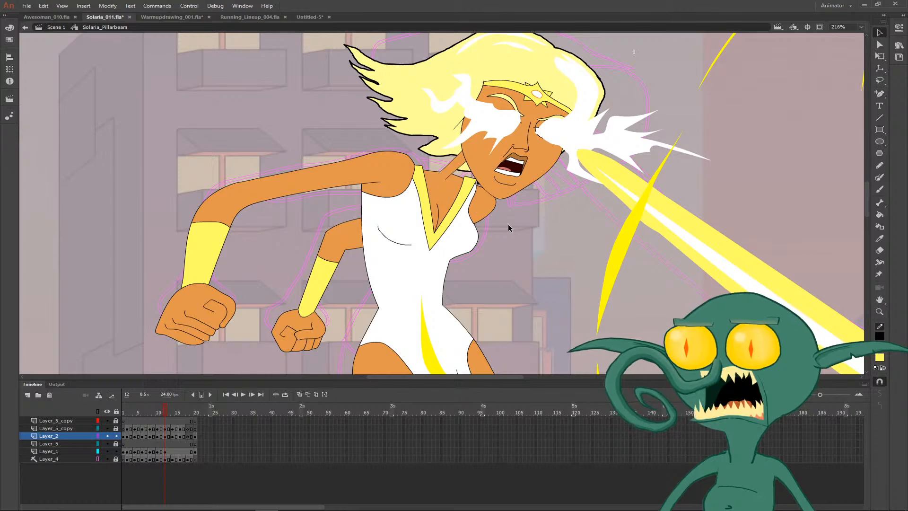
- Compare the body, cape and leg poses between frames 11 and 12
{"action": "key", "text": "ctrl+minus"}
{"action": "key", "text": "comma"}
{"action": "key", "text": "period"}
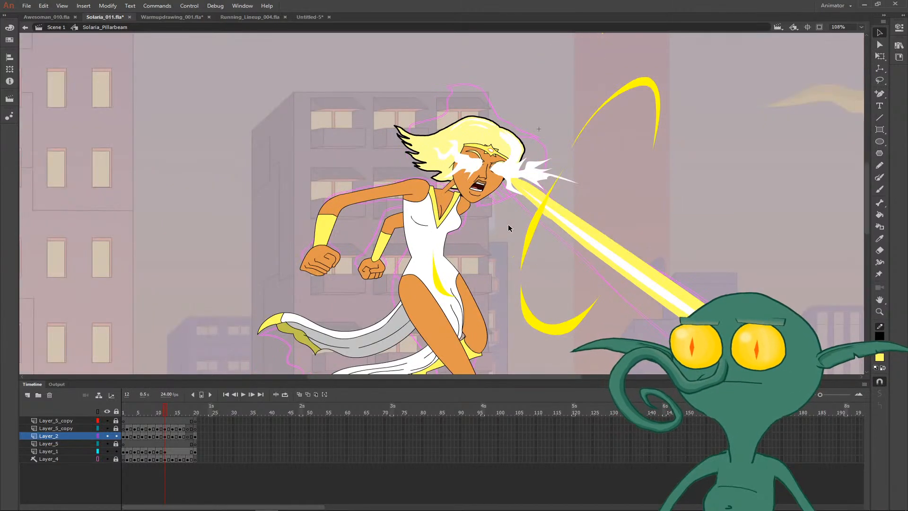
{"action": "key", "text": "comma"}
{"action": "key", "text": "period"}
{"action": "left_click_drag", "start_coordinate": [508, 228], "coordinate": [461, 124]}
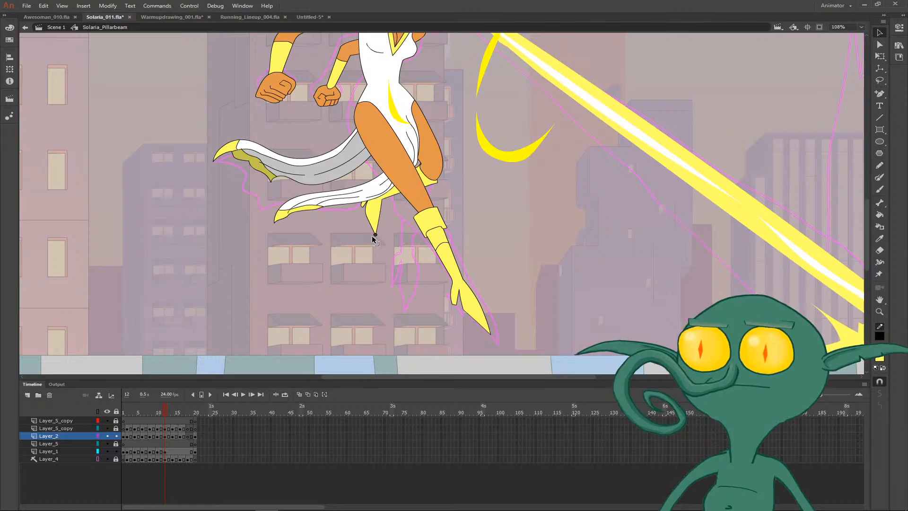
{"action": "key", "text": "comma"}
{"action": "key", "text": "period"}
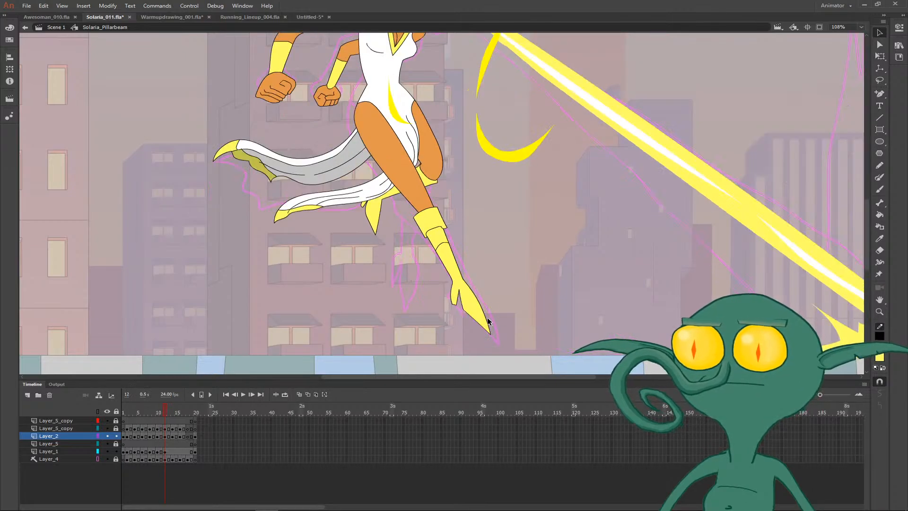
- Reshape the ankle and heel outline of the extended leg's yellow boot on frame 12
{"action": "key", "text": "z"}
{"action": "left_click_drag", "start_coordinate": [445, 266], "coordinate": [499, 321]}
{"action": "left_click_drag", "start_coordinate": [391, 181], "coordinate": [370, 196]}
{"action": "left_click_drag", "start_coordinate": [342, 158], "coordinate": [340, 148]}
{"action": "left_click_drag", "start_coordinate": [333, 232], "coordinate": [339, 226]}
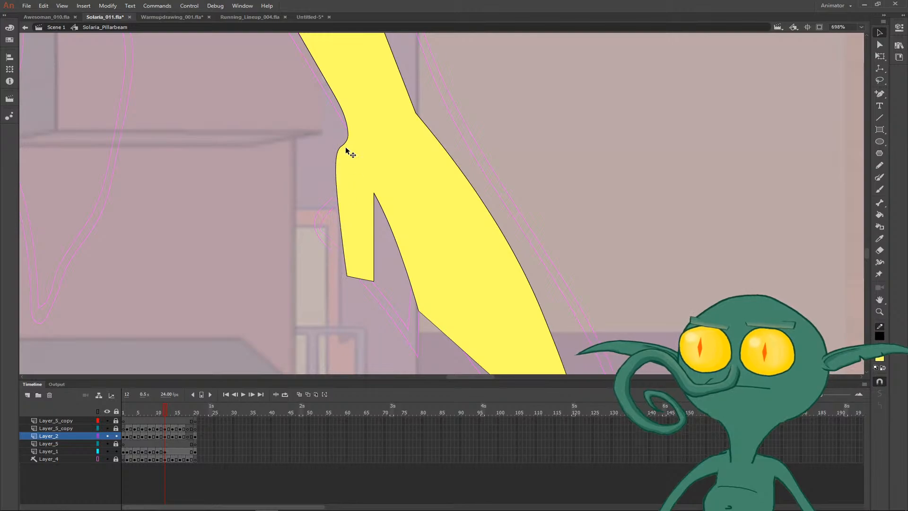
{"action": "left_click_drag", "start_coordinate": [347, 137], "coordinate": [352, 134]}
{"action": "left_click_drag", "start_coordinate": [337, 100], "coordinate": [279, 82]}
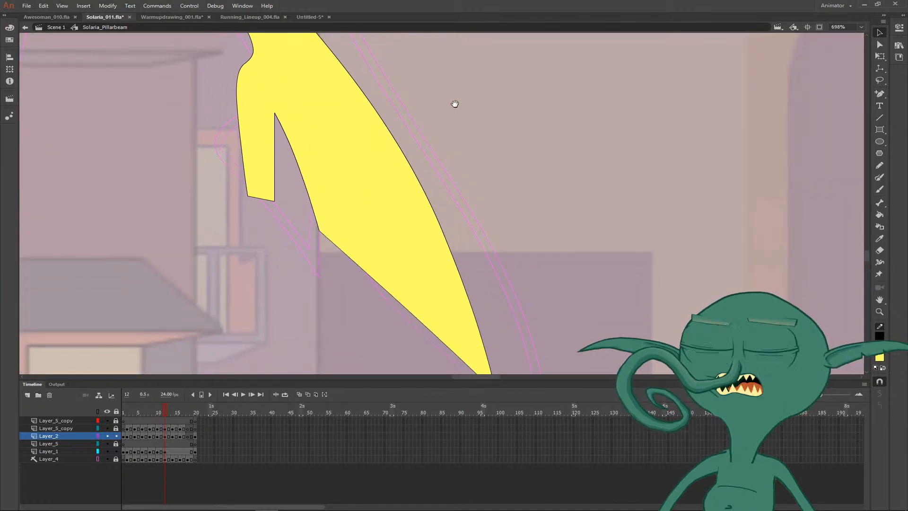
{"action": "left_click_drag", "start_coordinate": [454, 104], "coordinate": [428, 273]}
{"action": "key", "text": "ctrl+minus"}
{"action": "key", "text": "ctrl+minus"}
{"action": "key", "text": "ctrl+minus"}
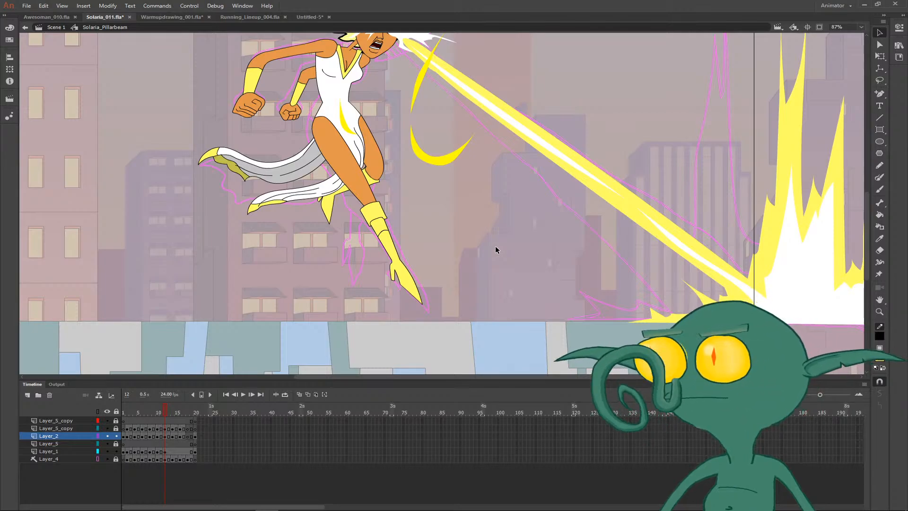
- Compare the head, hair and beam effects across frames 12 to 14
{"action": "scroll", "coordinate": [495, 247], "scroll_direction": "up", "scroll_amount": 2}
{"action": "scroll", "coordinate": [497, 246], "scroll_direction": "down", "scroll_amount": 3}
{"action": "scroll", "coordinate": [498, 245], "scroll_direction": "up", "scroll_amount": 1}
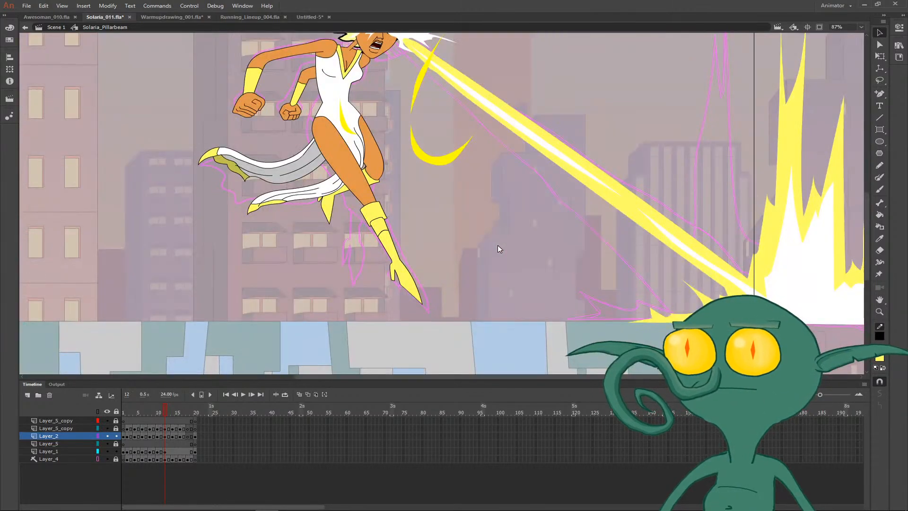
{"action": "scroll", "coordinate": [498, 248], "scroll_direction": "up", "scroll_amount": 3}
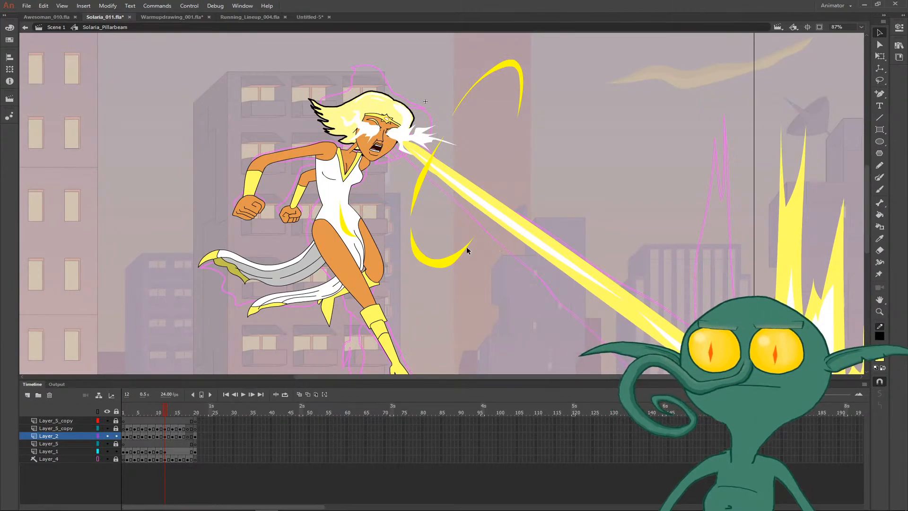
{"action": "key", "text": "period"}
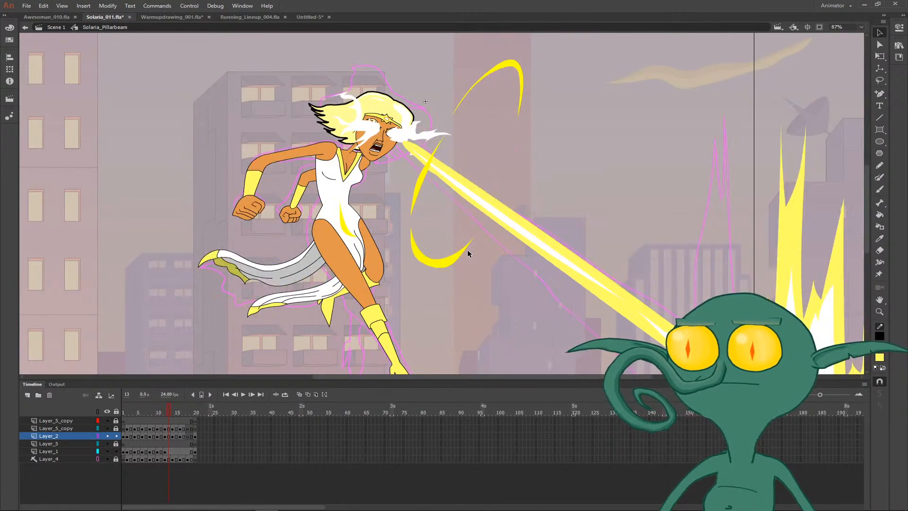
{"action": "key", "text": "period"}
{"action": "key", "text": "comma"}
{"action": "key", "text": "period"}
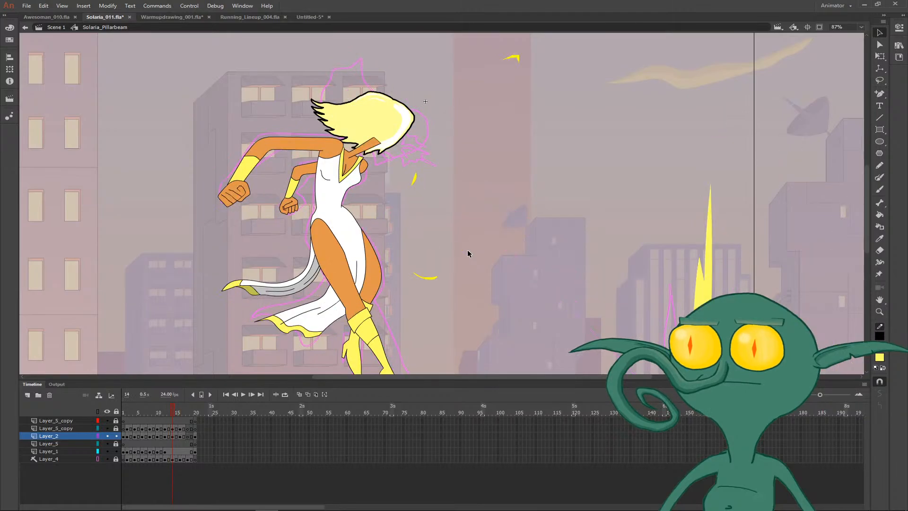
{"action": "key", "text": "comma"}
{"action": "key", "text": "period"}
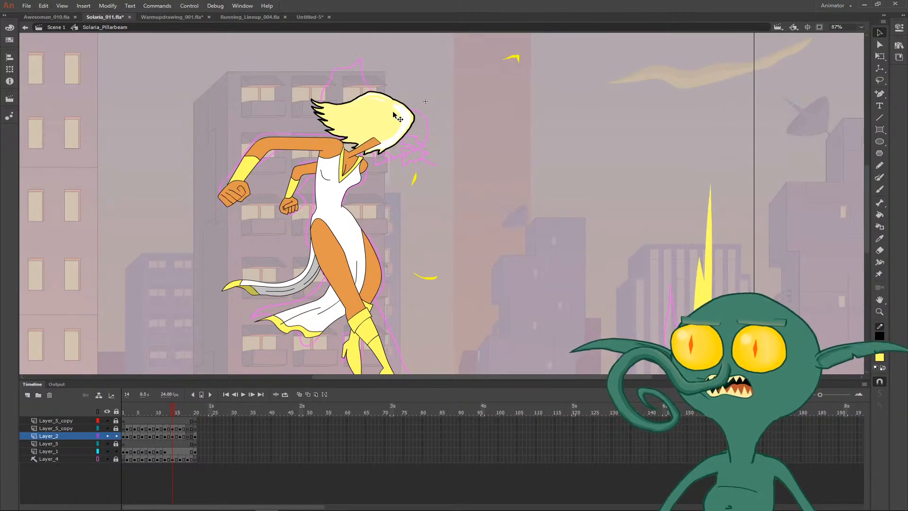
- Try to move the hair forward on frame 14 toward the sketched head position
{"action": "mouse_move", "coordinate": [393, 118]}
{"action": "left_mouse_down"}
{"action": "mouse_move", "coordinate": [406, 120]}
{"action": "mouse_move", "coordinate": [405, 110]}
{"action": "left_mouse_up"}
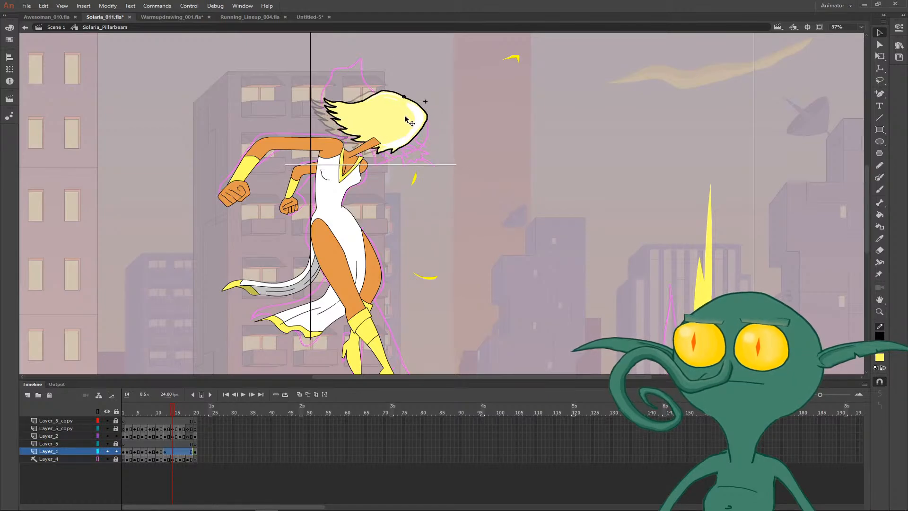
{"action": "key", "text": "comma"}
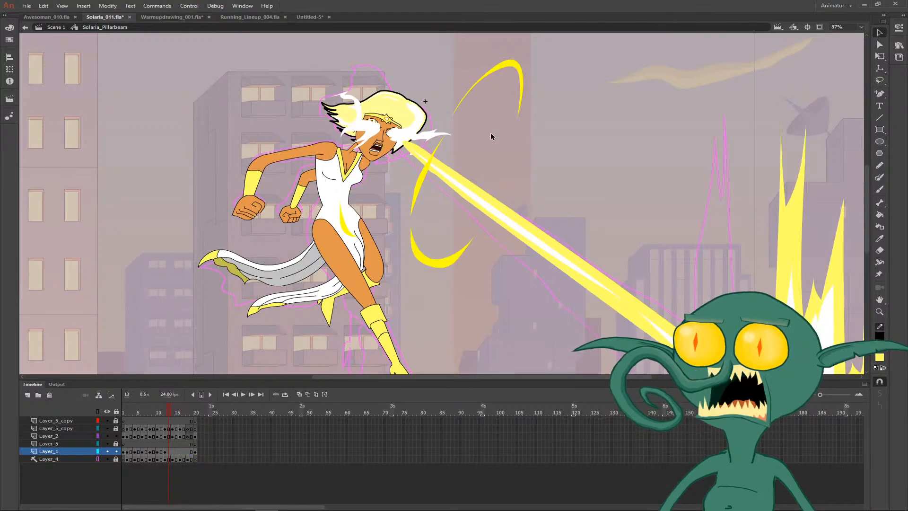
{"action": "key", "text": "period"}
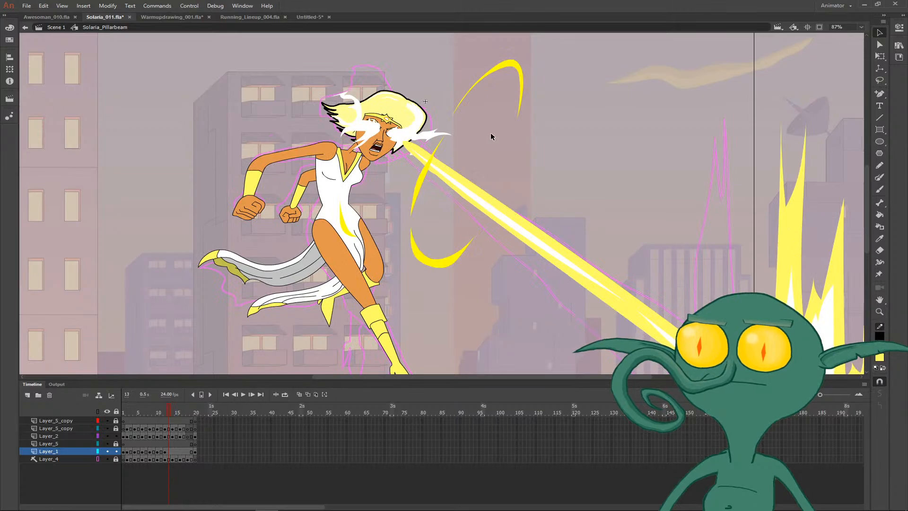
{"action": "key", "text": "period"}
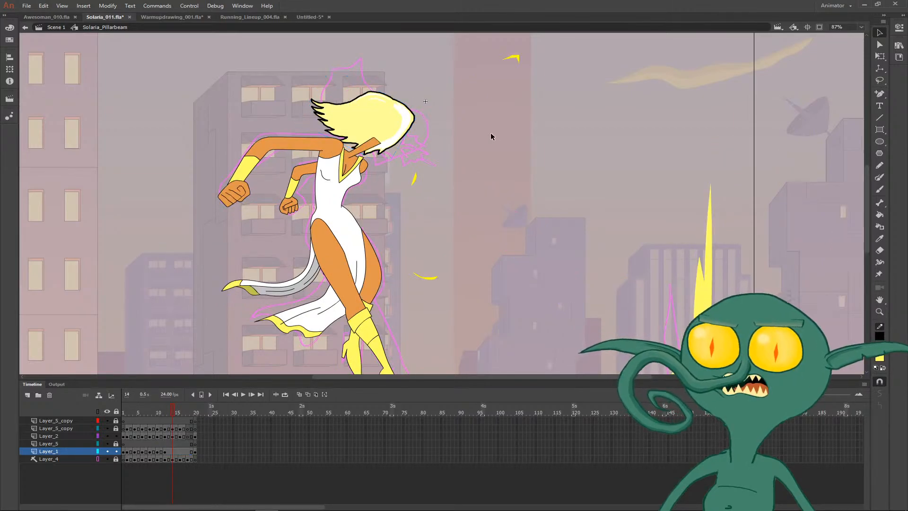
- Compare the hair placement across frames 12 to 14 and insert a keyframe for it on Layer_1 at frame 14
{"action": "key", "text": "comma"}
{"action": "key", "text": "comma"}
{"action": "key", "text": "period"}
{"action": "key", "text": "period"}
{"action": "key", "text": "comma"}
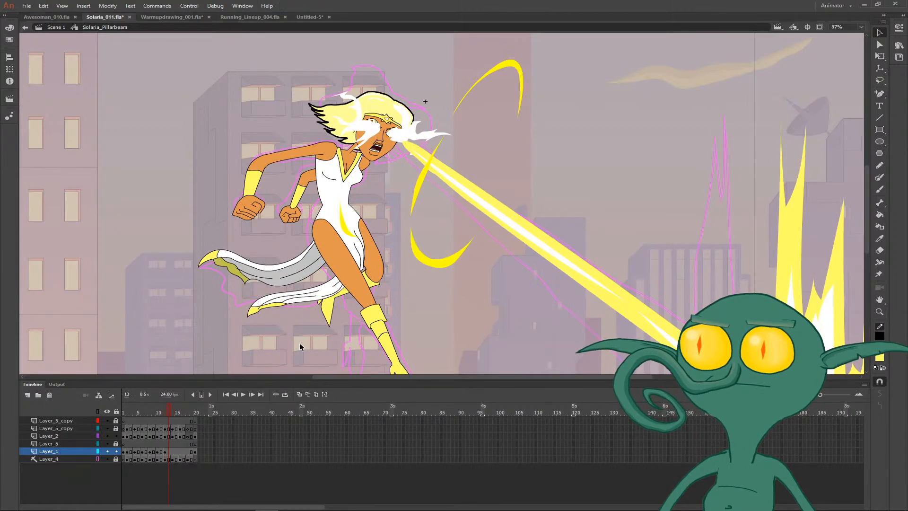
{"action": "key", "text": "period"}
{"action": "left_click", "coordinate": [173, 451]}
{"action": "key", "text": "F6"}
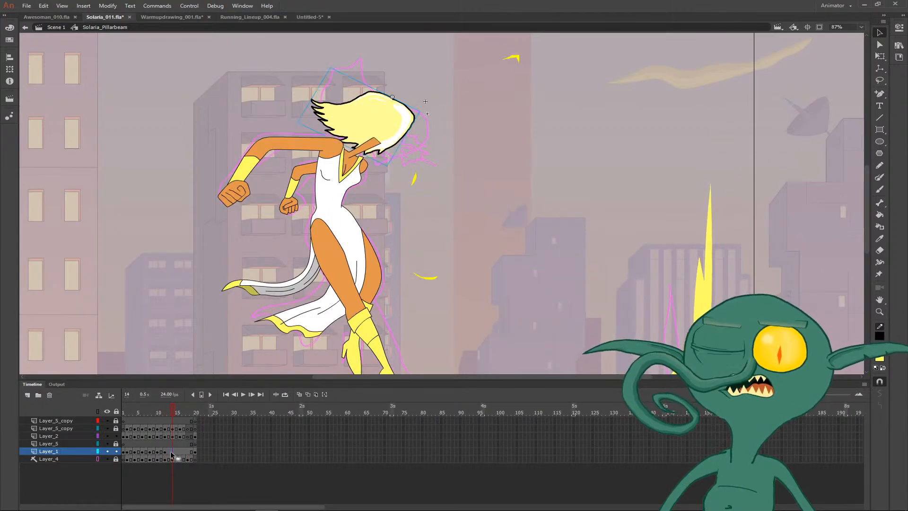
- Move the hair forward on frame 14, using temporary onion skinning of the neighbouring frames as a guide
{"action": "key", "text": "z"}
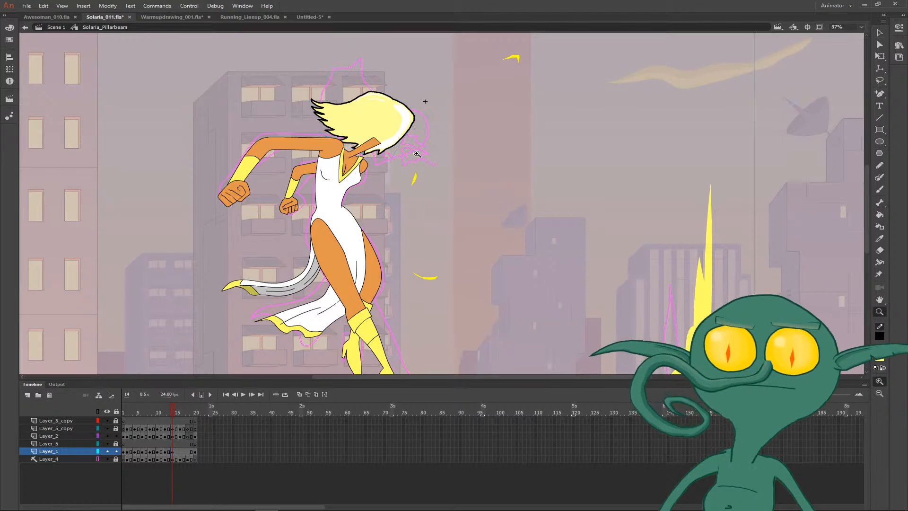
{"action": "left_click", "coordinate": [415, 152]}
{"action": "key", "text": "q"}
{"action": "left_click", "coordinate": [411, 147]}
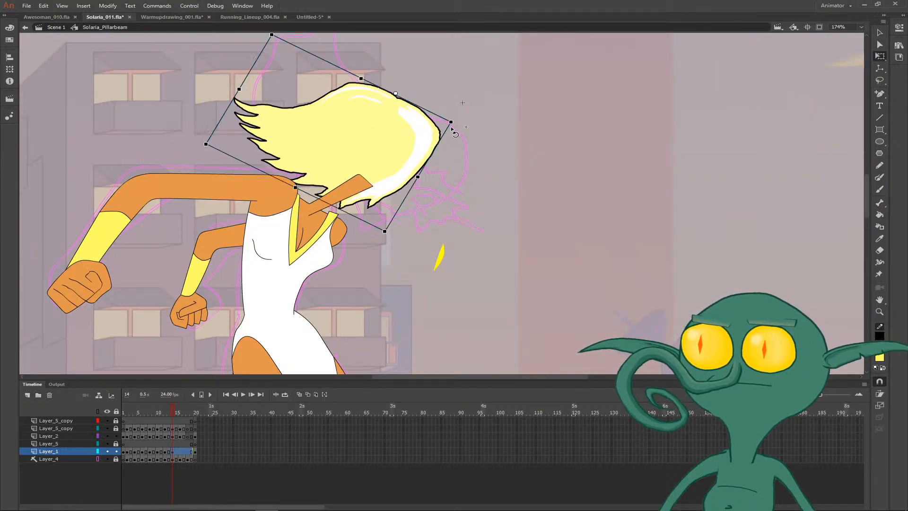
{"action": "left_click", "coordinate": [300, 394]}
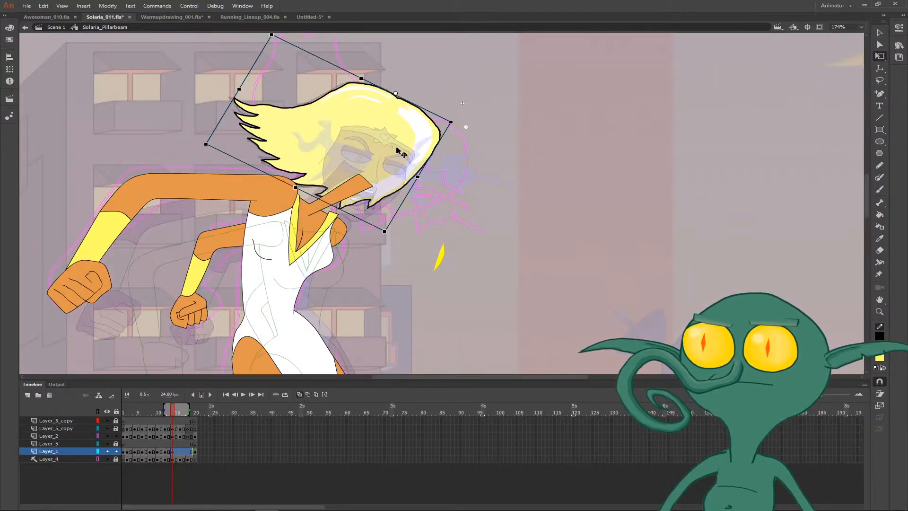
{"action": "left_click_drag", "start_coordinate": [398, 151], "coordinate": [429, 169]}
{"action": "left_click", "coordinate": [465, 184]}
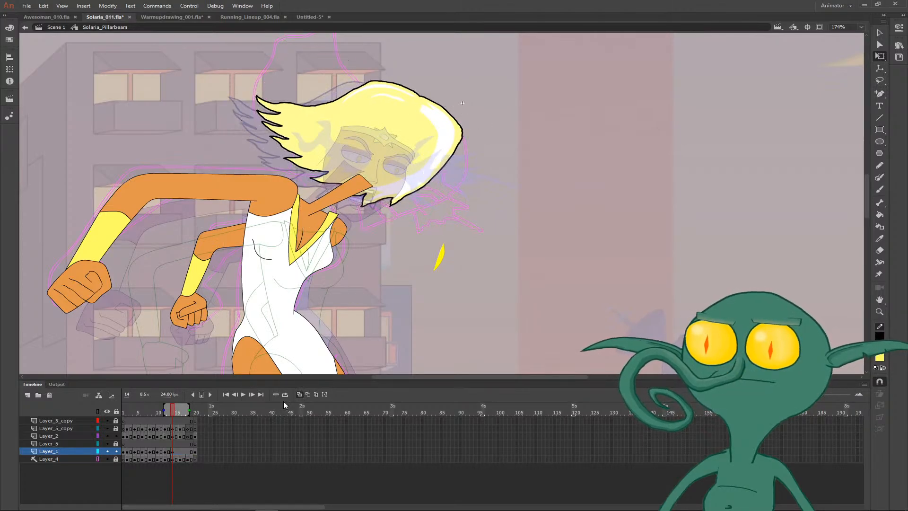
{"action": "left_click", "coordinate": [299, 395]}
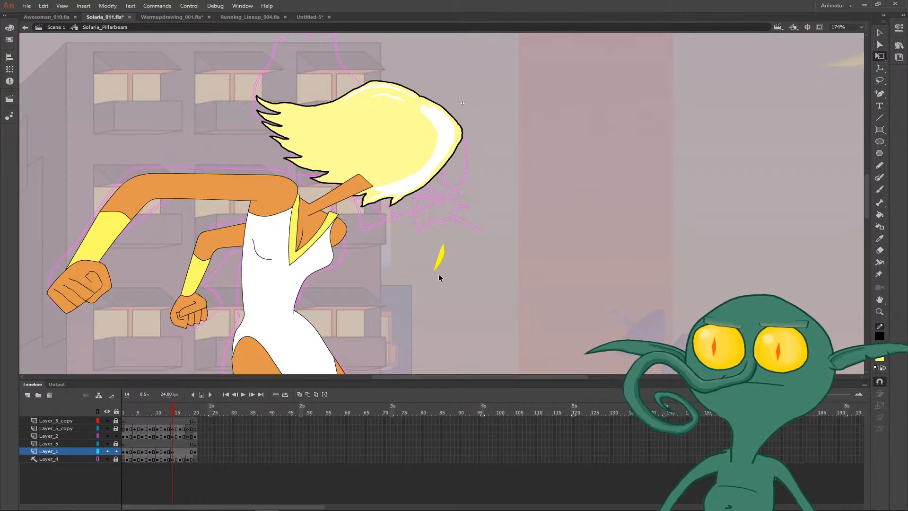
- Compare the hair with frame 13 and nudge it slightly down and back on frame 14
{"action": "key", "text": "comma"}
{"action": "key", "text": "period"}
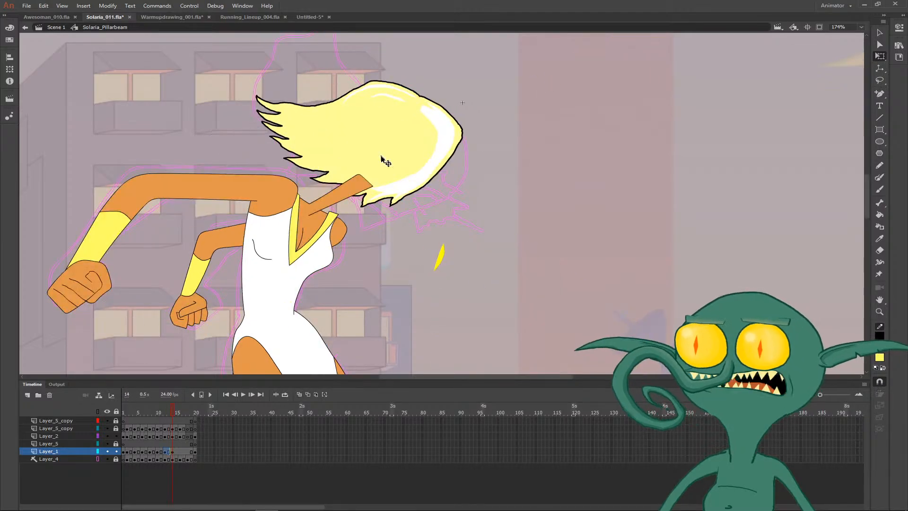
{"action": "left_click", "coordinate": [520, 230]}
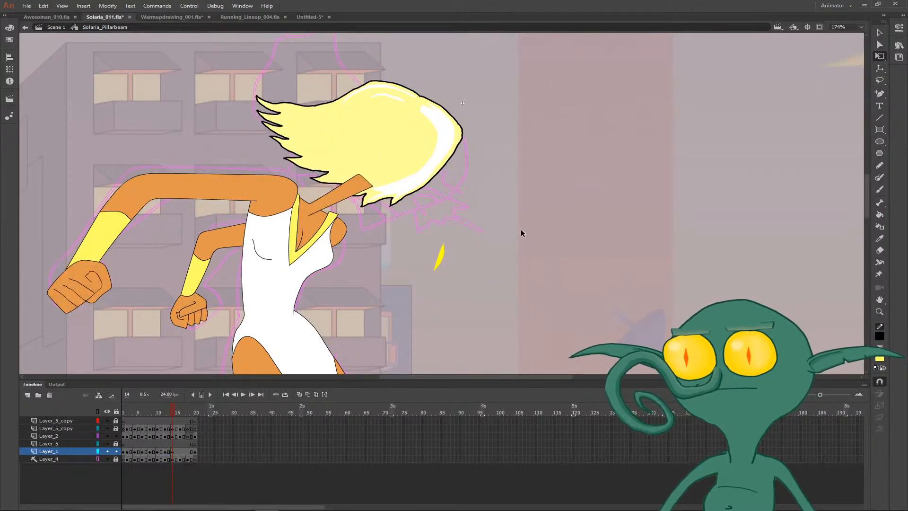
{"action": "left_click", "coordinate": [428, 187]}
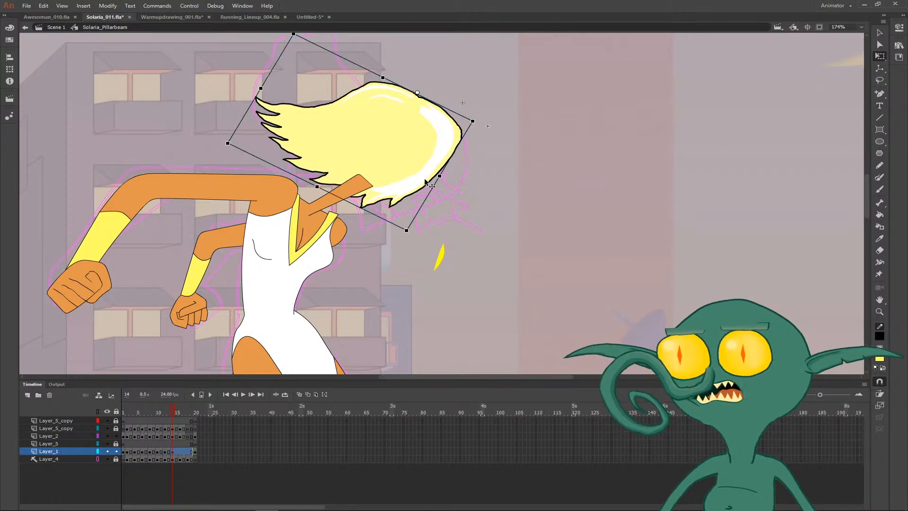
{"action": "left_click", "coordinate": [519, 208]}
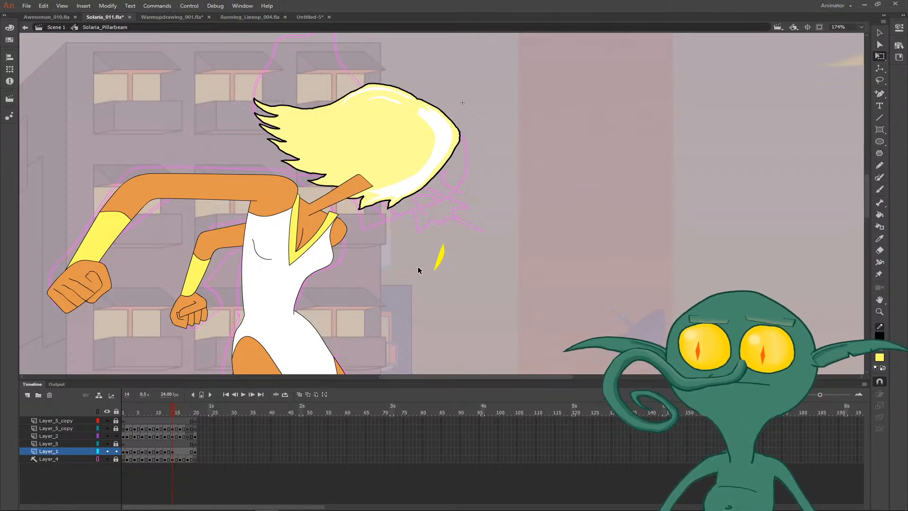
- Copy the head from frame 13 and paste it in place on Layer_2 at frame 14
{"action": "key", "text": "b"}
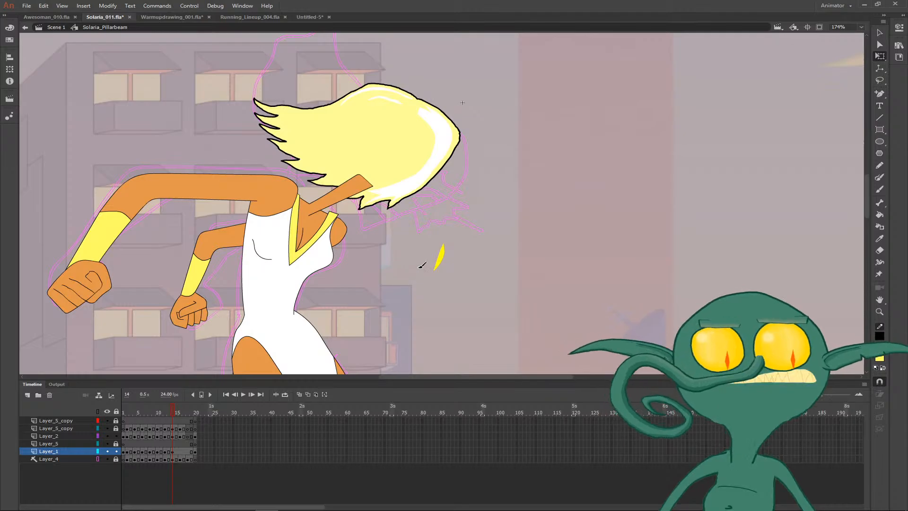
{"action": "key", "text": "comma"}
{"action": "key", "text": "v"}
{"action": "left_click", "coordinate": [389, 195]}
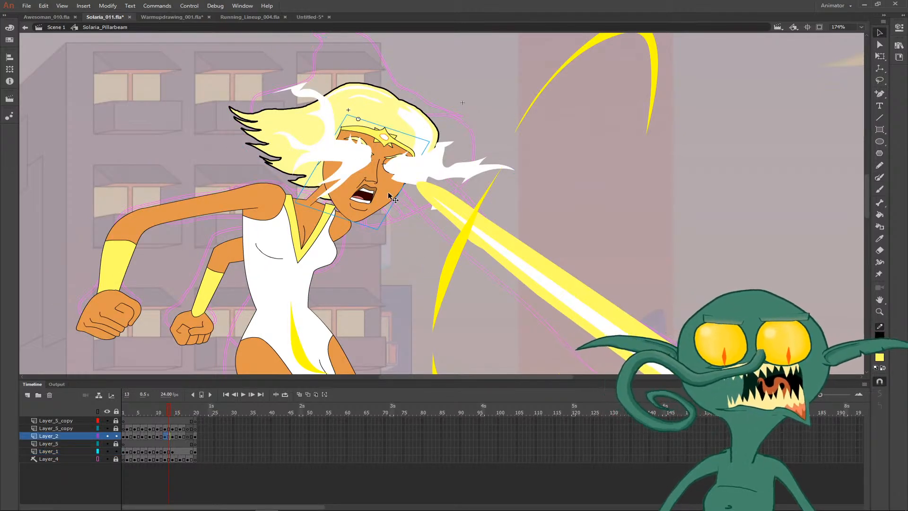
{"action": "key", "text": "period"}
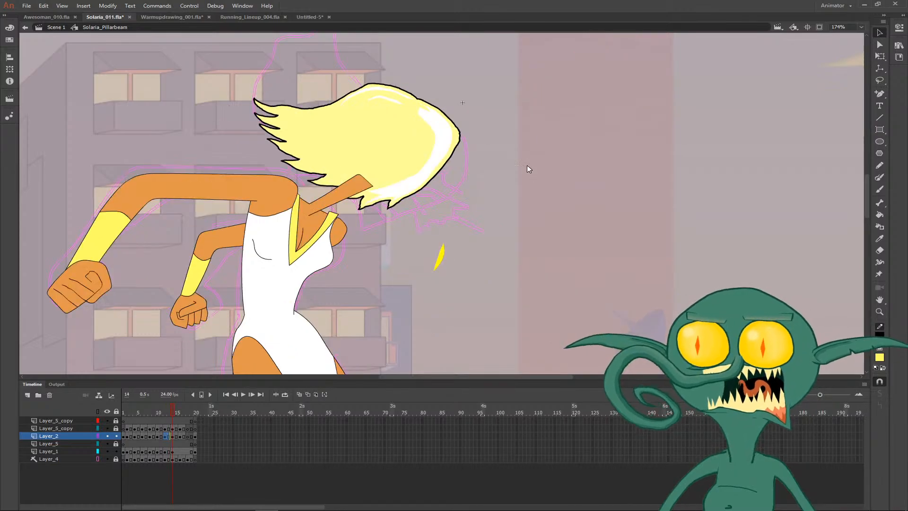
{"action": "right_click", "coordinate": [527, 166]}
{"action": "left_click", "coordinate": [553, 203]}
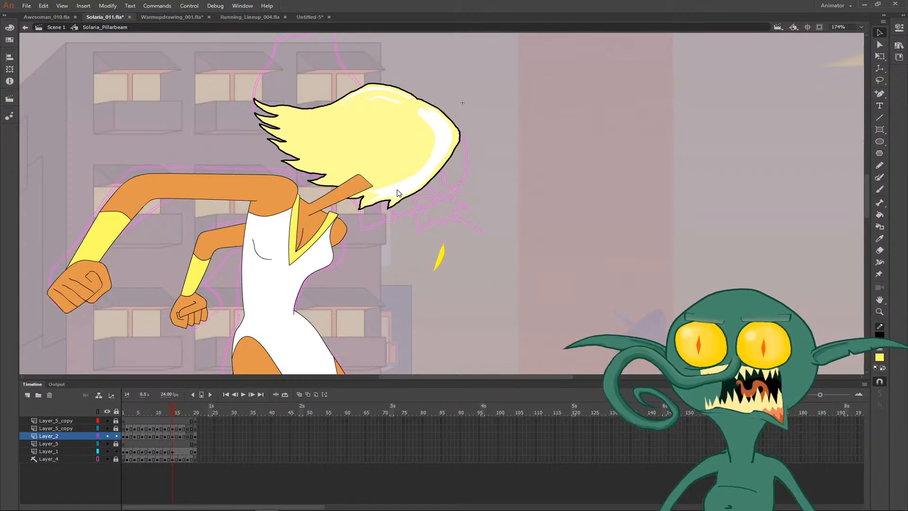
- Rotate the pasted head slightly clockwise and move it forward so it fits under the hair and over the neck
{"action": "key", "text": "q"}
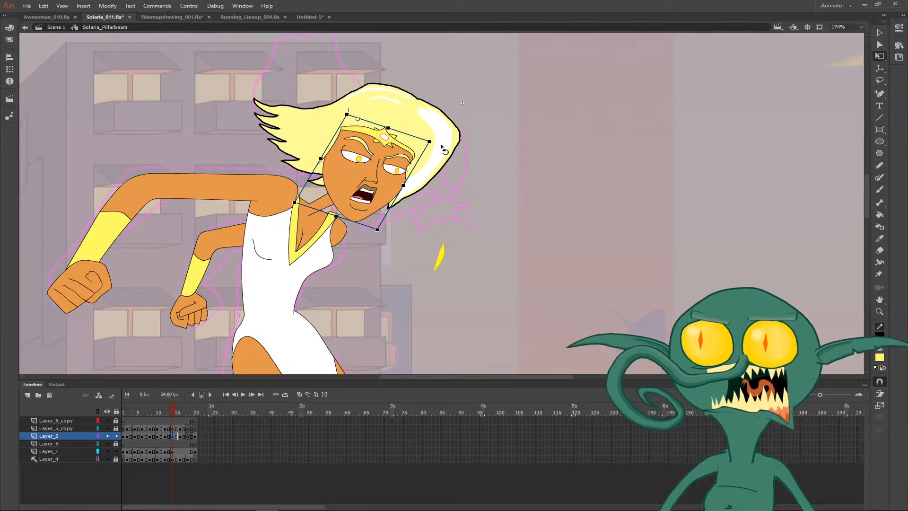
{"action": "left_click_drag", "start_coordinate": [431, 154], "coordinate": [442, 157]}
{"action": "left_click_drag", "start_coordinate": [382, 185], "coordinate": [413, 186]}
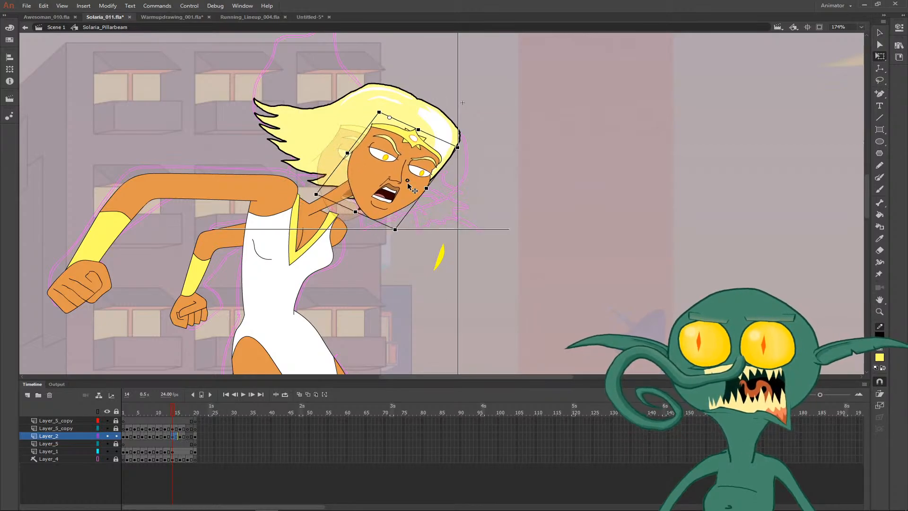
{"action": "left_click", "coordinate": [480, 195]}
{"action": "left_click", "coordinate": [413, 188]}
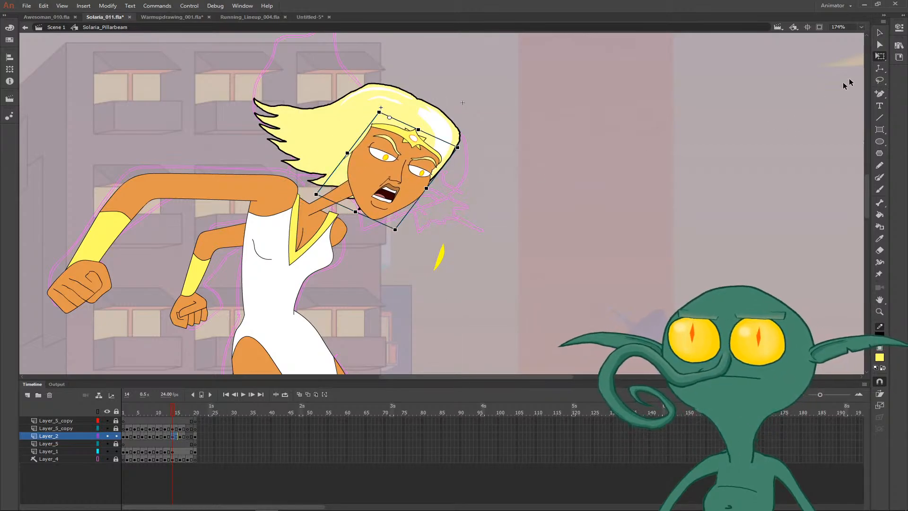
- Set the Solaria_Head instance on frame 14 to single frame 17 and compare its expression with frame 13
{"action": "left_click", "coordinate": [899, 28]}
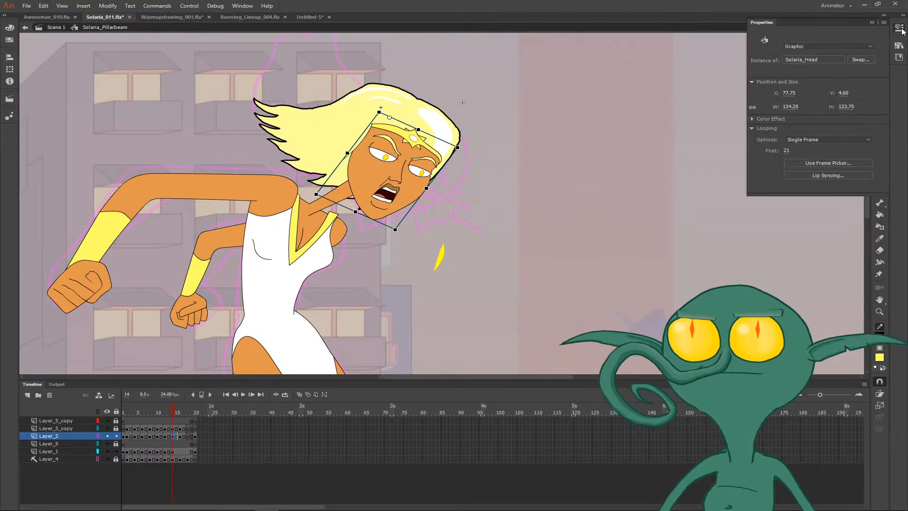
{"action": "left_click", "coordinate": [786, 151]}
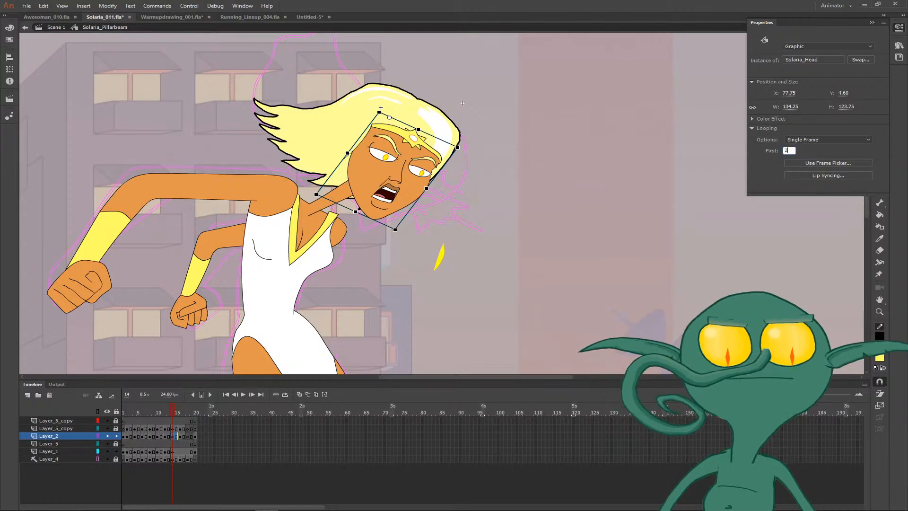
{"action": "type", "text": "20"}
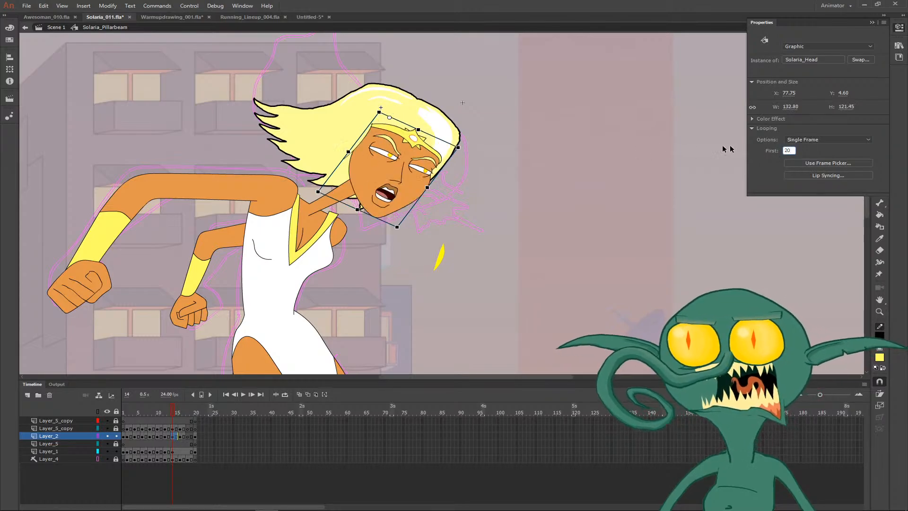
{"action": "left_click", "coordinate": [808, 154]}
{"action": "left_click_drag", "start_coordinate": [788, 151], "coordinate": [786, 150]}
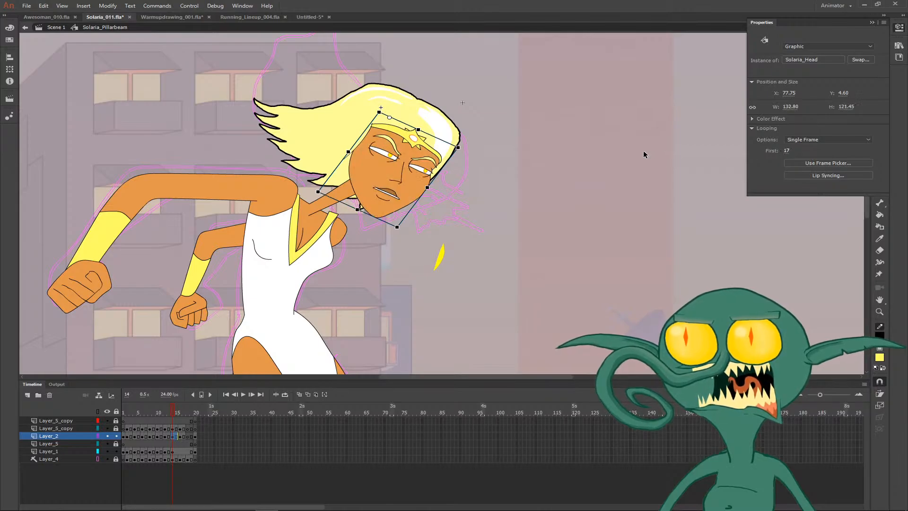
{"action": "left_click", "coordinate": [643, 152]}
{"action": "key", "text": "comma"}
{"action": "key", "text": "period"}
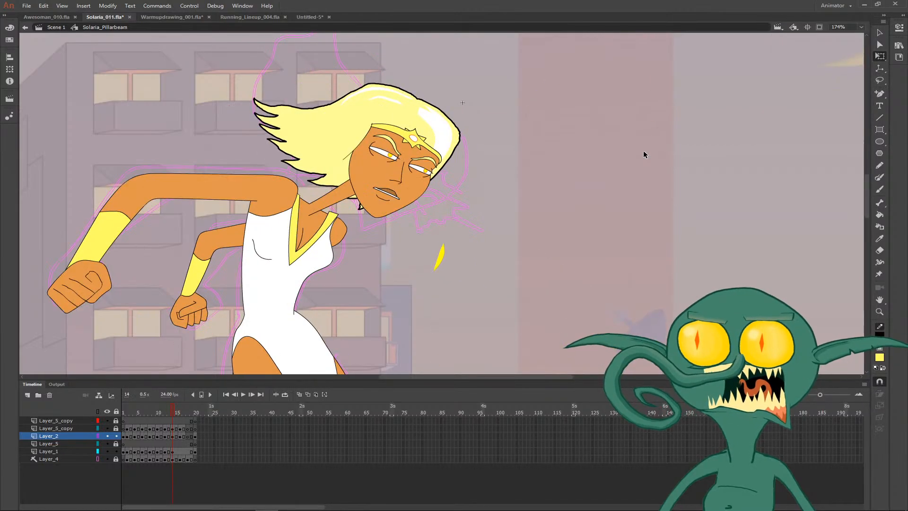
{"action": "key", "text": "comma"}
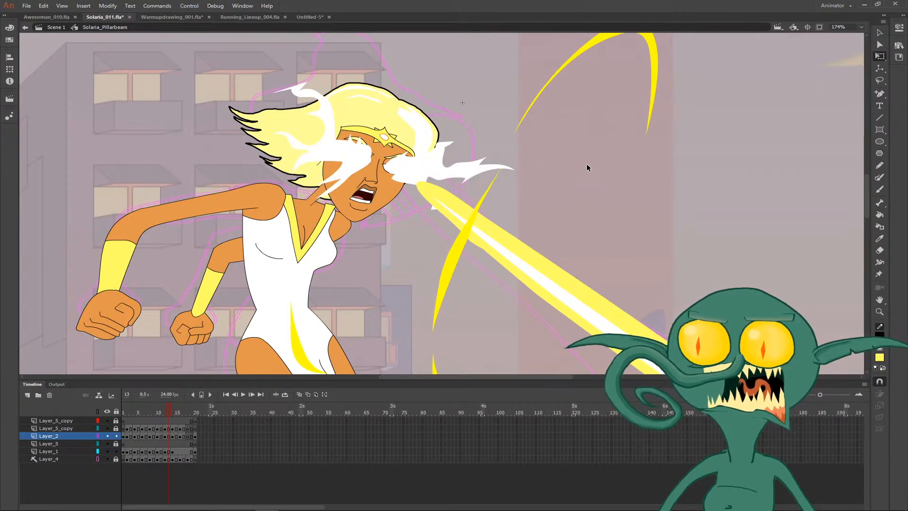
- Swap the hair symbol on frame 14 for Solaria_hair_wave_002
{"action": "key", "text": "ctrl+minus"}
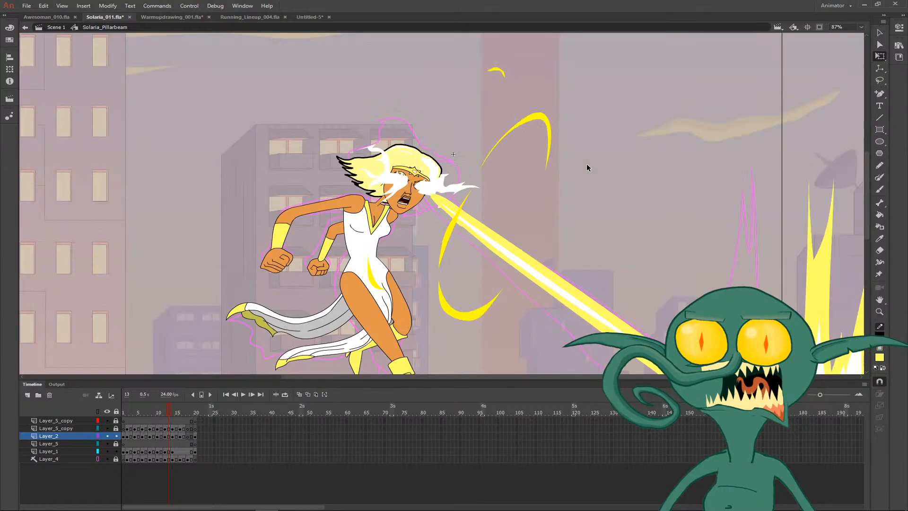
{"action": "key", "text": "period"}
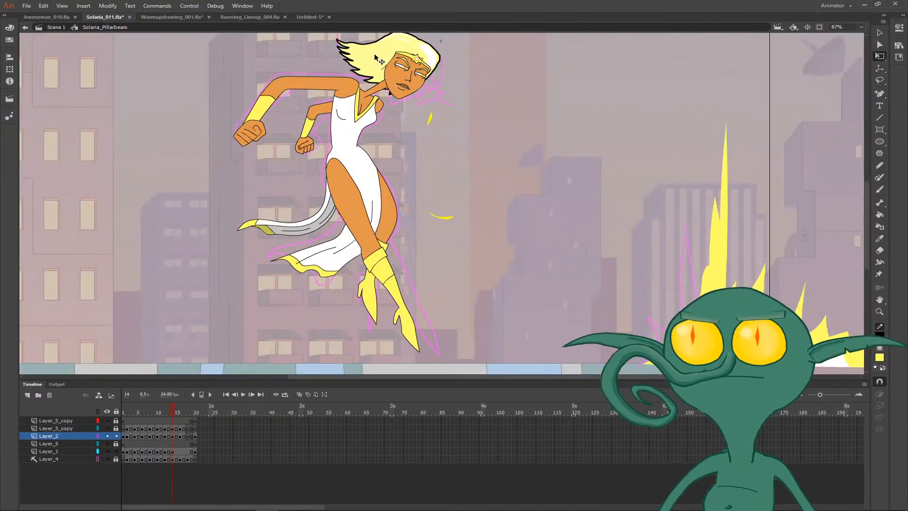
{"action": "left_click", "coordinate": [386, 62]}
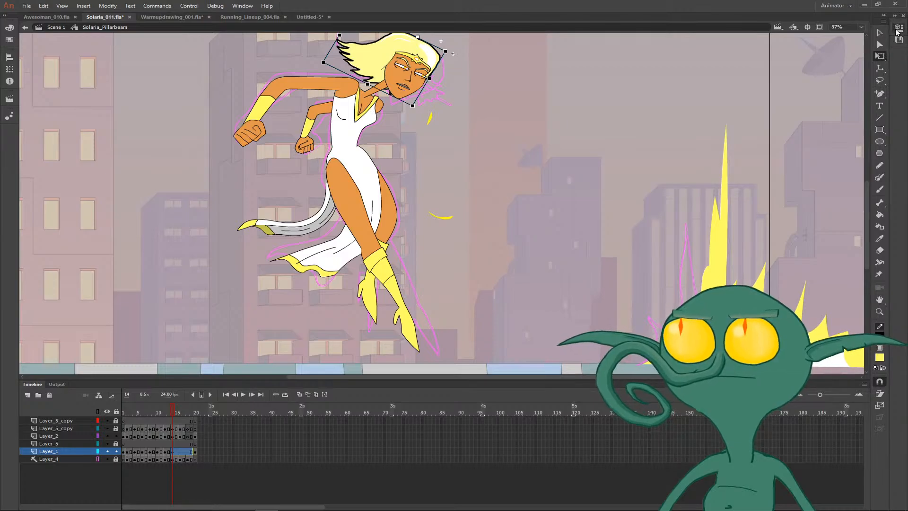
{"action": "left_click", "coordinate": [897, 31]}
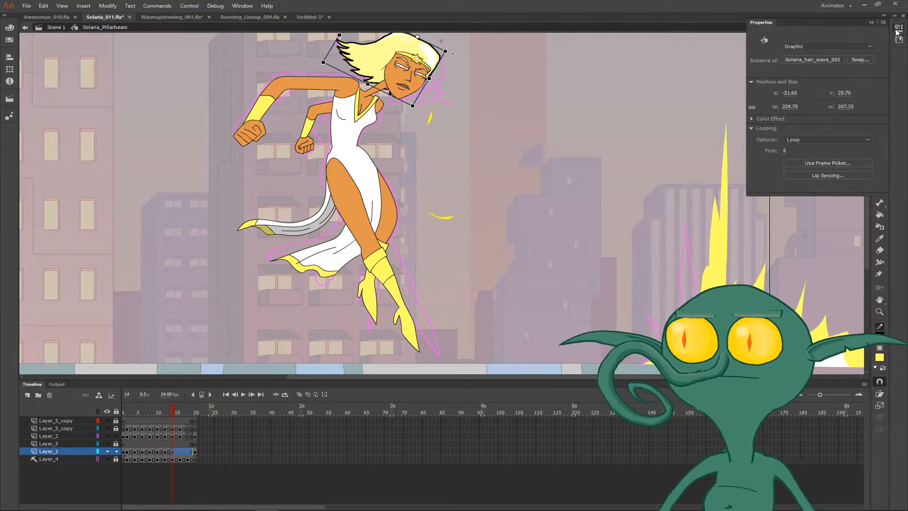
{"action": "left_click", "coordinate": [857, 58]}
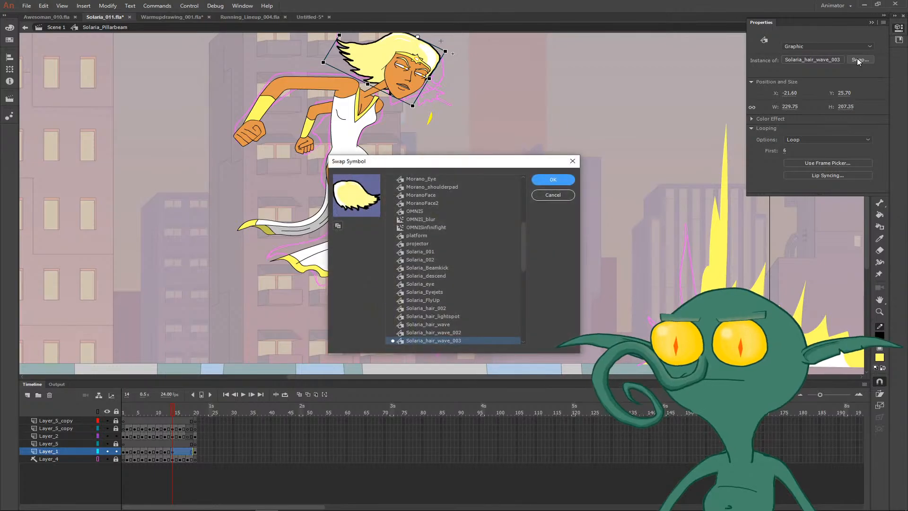
{"action": "left_click", "coordinate": [435, 333]}
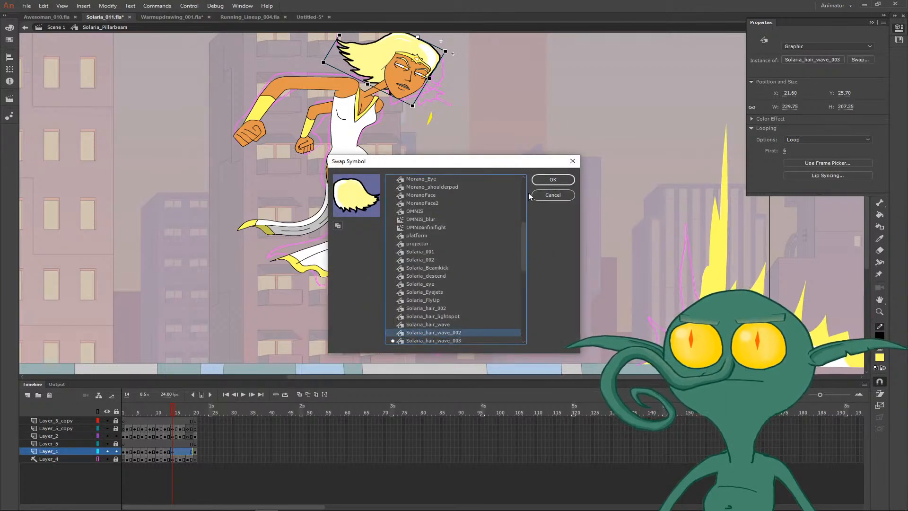
{"action": "left_click", "coordinate": [543, 181]}
{"action": "left_click", "coordinate": [542, 180]}
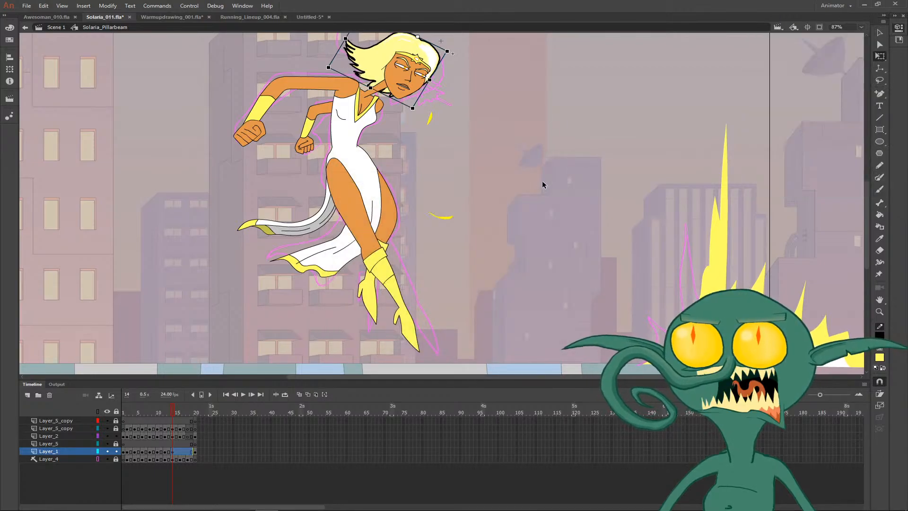
- Deselect the hair and compare the pose on frame 14 with the pose on frame 13
{"action": "left_click", "coordinate": [542, 181]}
{"action": "key", "text": "space"}
{"action": "left_click_drag", "start_coordinate": [464, 158], "coordinate": [444, 203]}
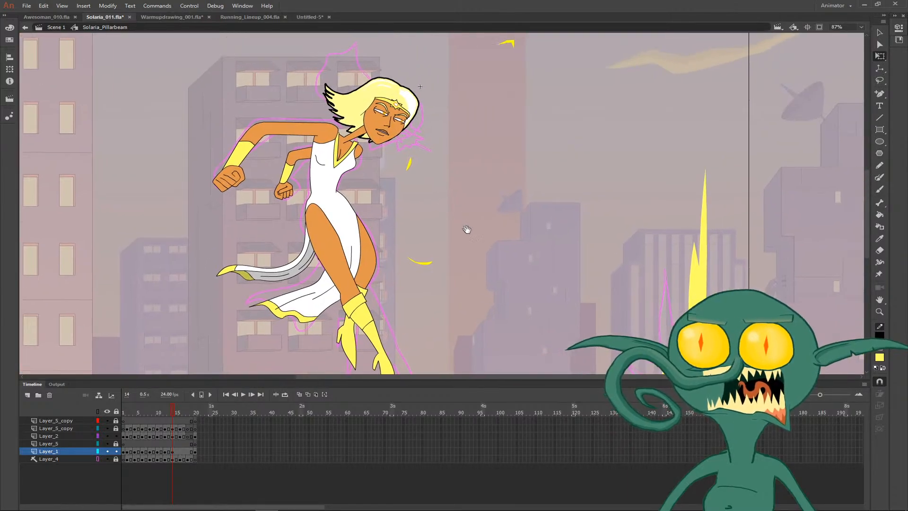
{"action": "left_click_drag", "start_coordinate": [470, 230], "coordinate": [462, 222]}
{"action": "key", "text": "comma"}
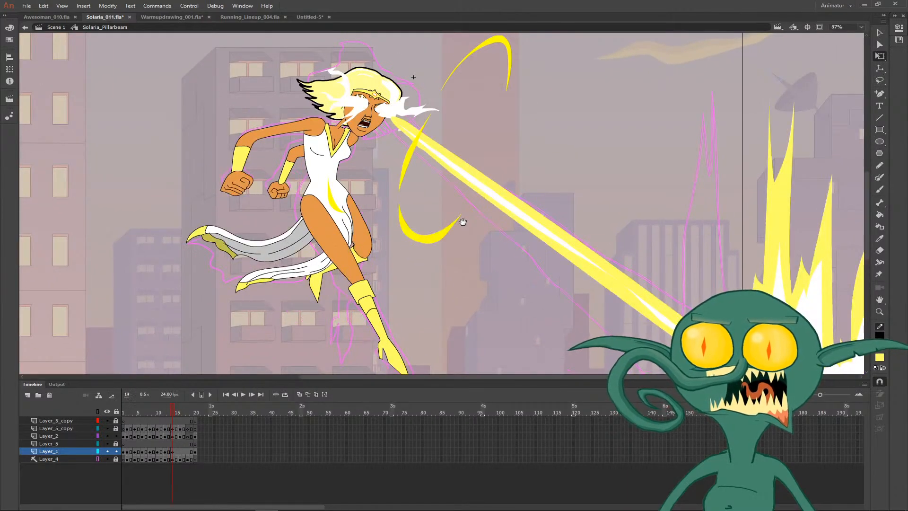
{"action": "key", "text": "comma"}
{"action": "key", "text": "period"}
{"action": "key", "text": "comma"}
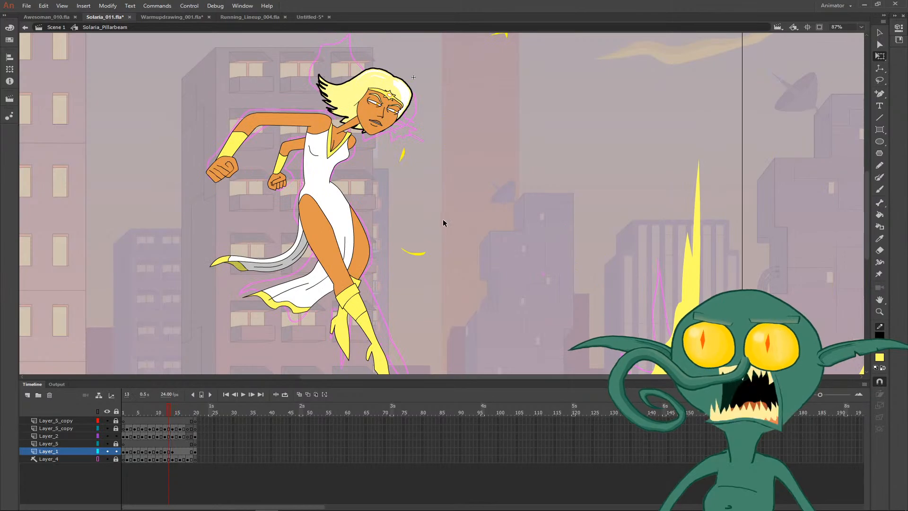
{"action": "key", "text": "period"}
{"action": "key", "text": "comma"}
{"action": "key", "text": "period"}
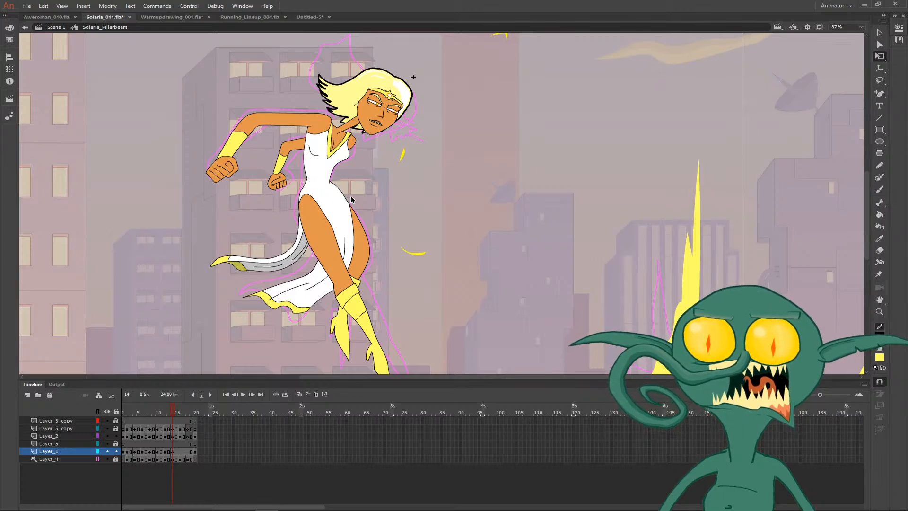
- Raise the back waist corner of the dress on frame 14 and reshape the hip curve below it
{"action": "left_click_drag", "start_coordinate": [294, 156], "coordinate": [331, 217]}
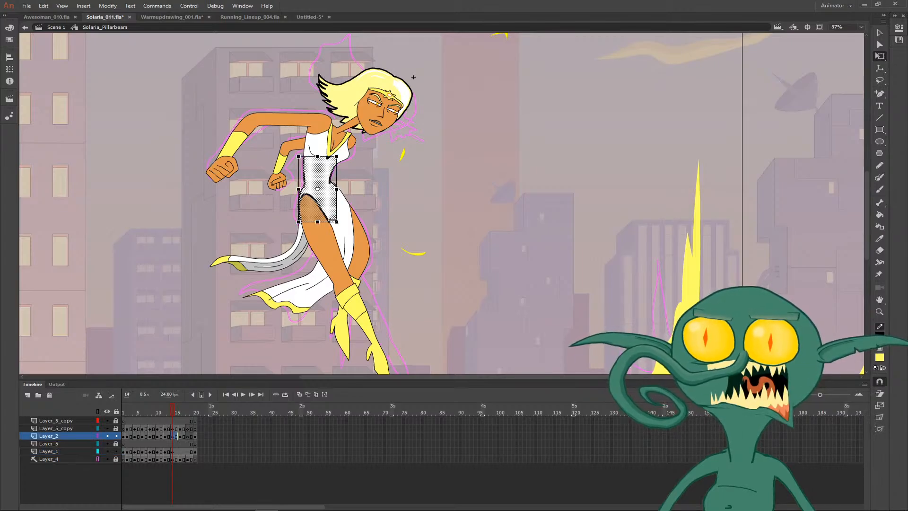
{"action": "key", "text": "z"}
{"action": "left_click_drag", "start_coordinate": [288, 161], "coordinate": [317, 197]}
{"action": "key", "text": "v"}
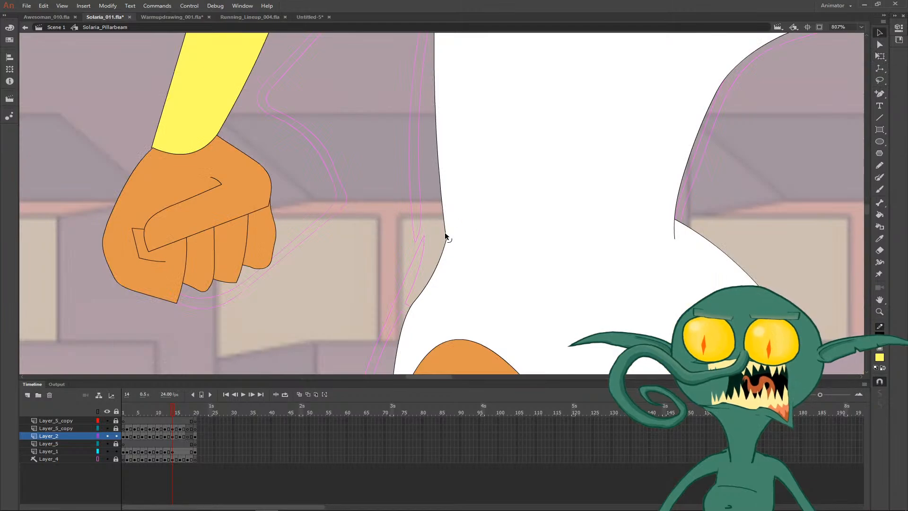
{"action": "left_click_drag", "start_coordinate": [444, 233], "coordinate": [448, 207]}
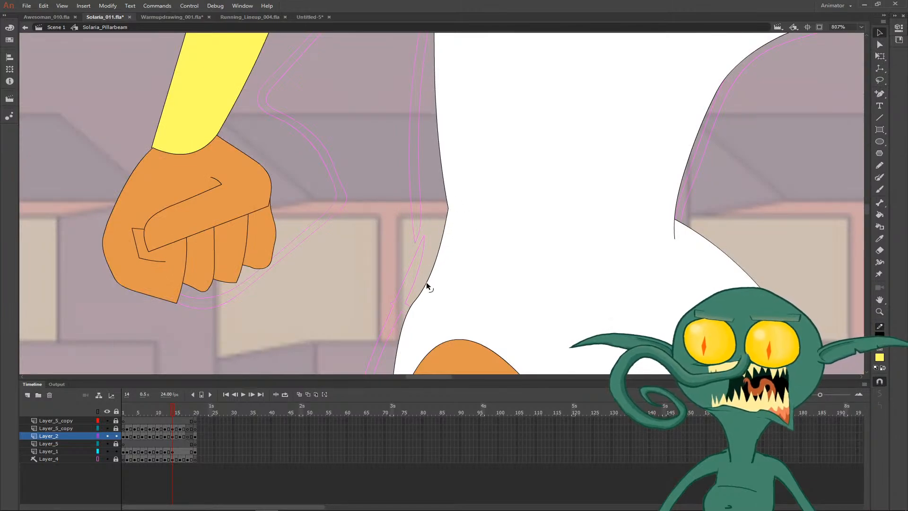
{"action": "left_click_drag", "start_coordinate": [426, 283], "coordinate": [417, 258]}
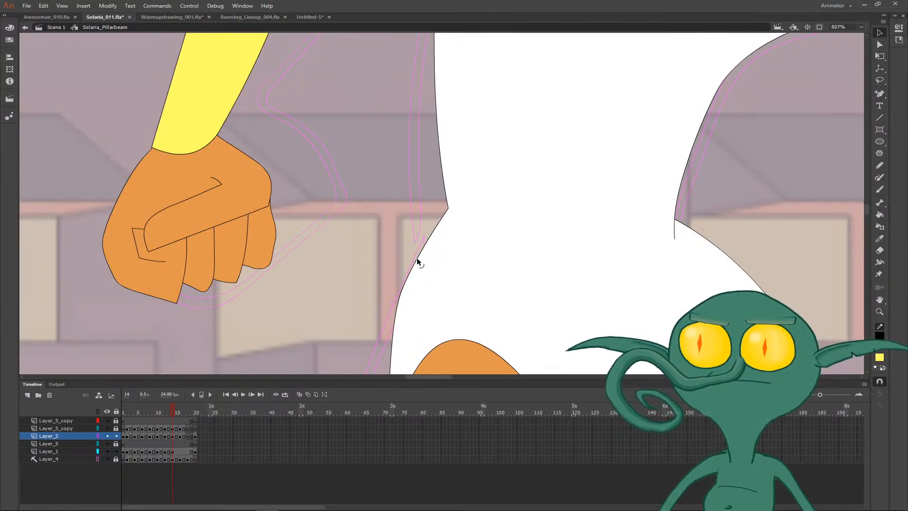
- Remove the stray line end inside the front of the waist on frame 14 and smooth the contour there
{"action": "key", "text": "ctrl+minus"}
{"action": "key", "text": "ctrl+minus"}
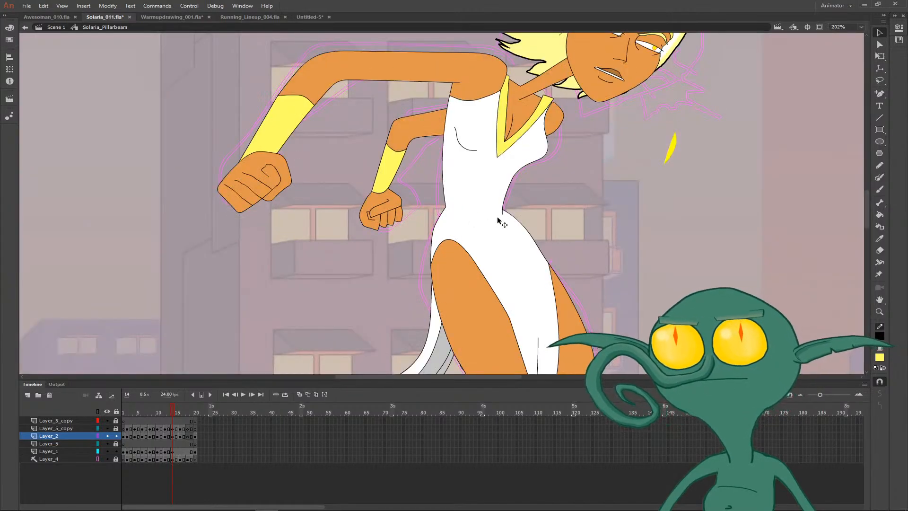
{"action": "key", "text": "ctrl+minus"}
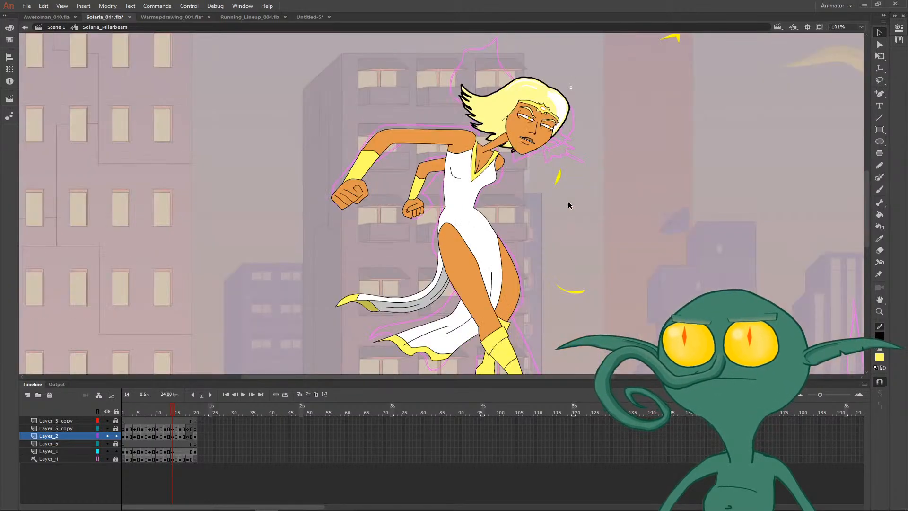
{"action": "key", "text": "ctrl+minus"}
{"action": "key", "text": "comma"}
{"action": "key", "text": "period"}
{"action": "key", "text": "z"}
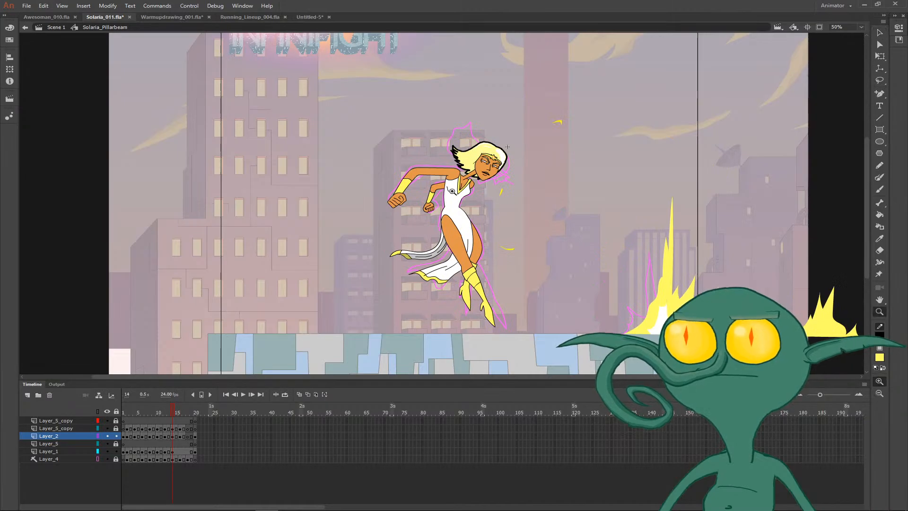
{"action": "left_click_drag", "start_coordinate": [453, 192], "coordinate": [477, 220]}
{"action": "key", "text": "v"}
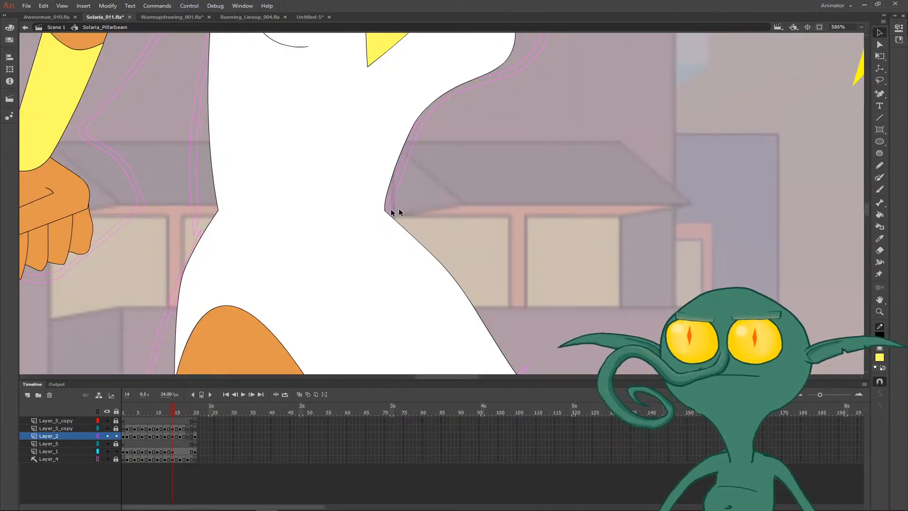
- Play back the whole Solaria_Pillarbeam animation to review the motion with the cleaned-up frames
{"action": "key", "text": "ctrl+minus"}
{"action": "key", "text": "ctrl+minus"}
{"action": "key", "text": "ctrl+minus"}
{"action": "key", "text": "Return"}
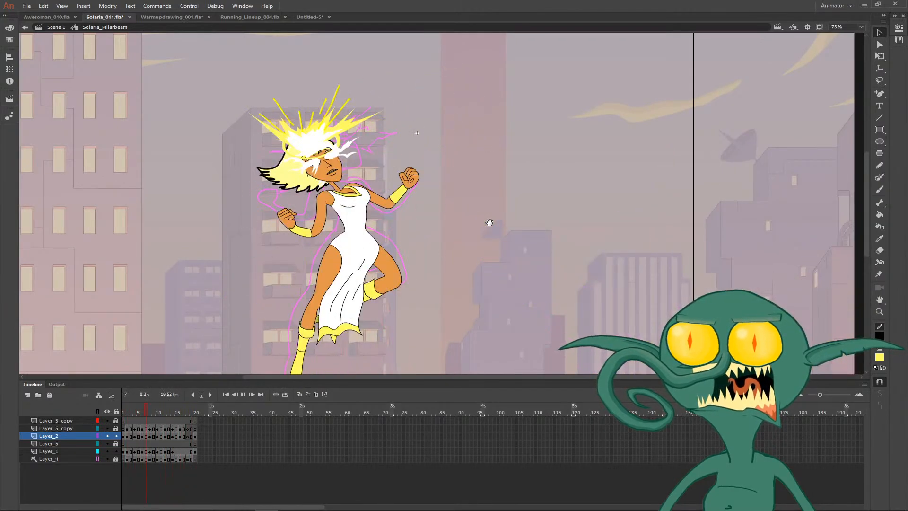
{"action": "key", "text": "ctrl+minus"}
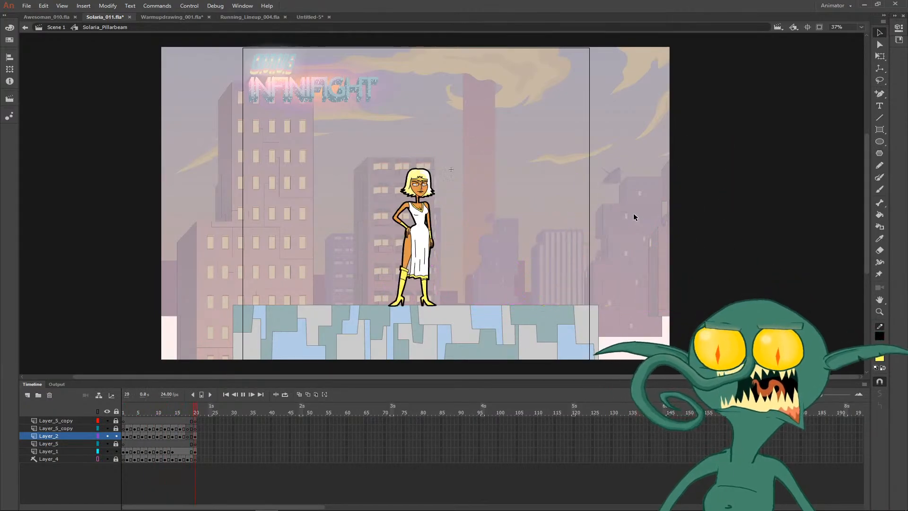
{"action": "key", "text": "z"}
{"action": "left_click", "coordinate": [428, 249]}
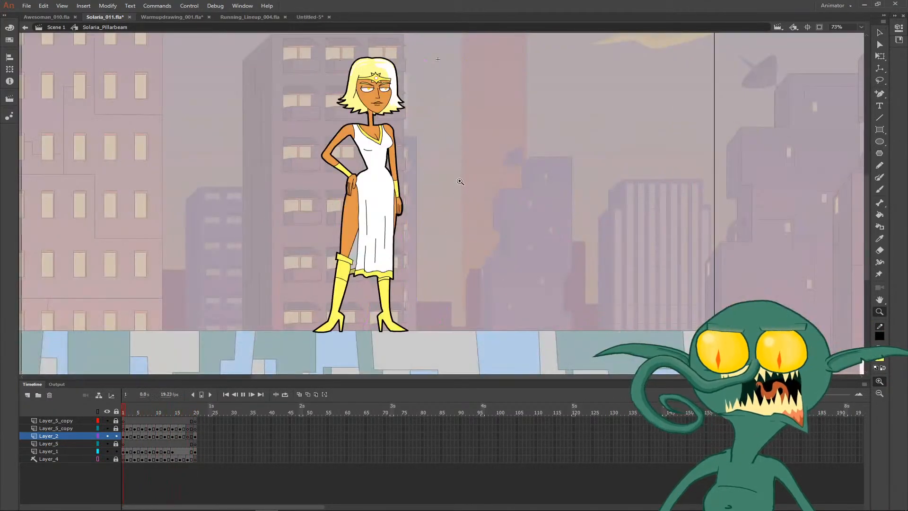
{"action": "key", "text": "Return"}
- Flip between frames 15 and 16 to compare the coloured pose with the uncoloured line drawing
{"action": "key", "text": "b"}
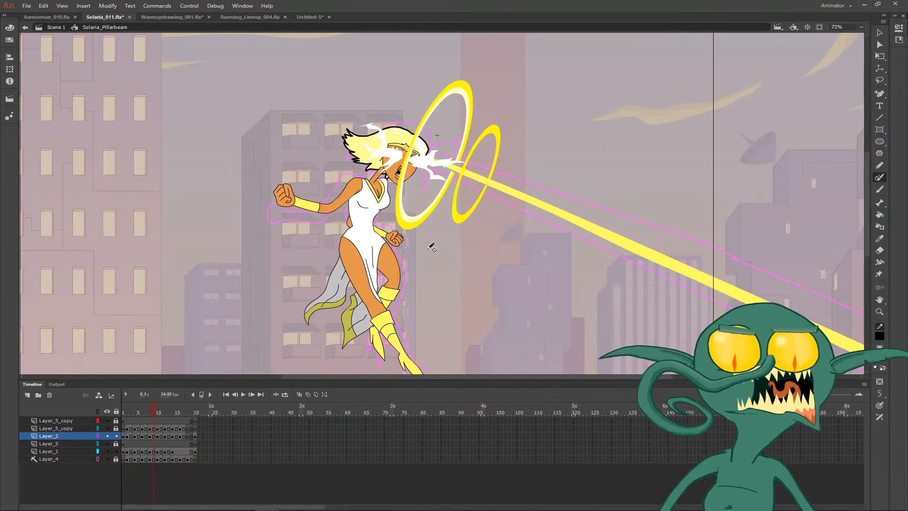
{"action": "key", "text": "period"}
{"action": "key", "text": "period"}
{"action": "key", "text": "period"}
{"action": "key", "text": "period"}
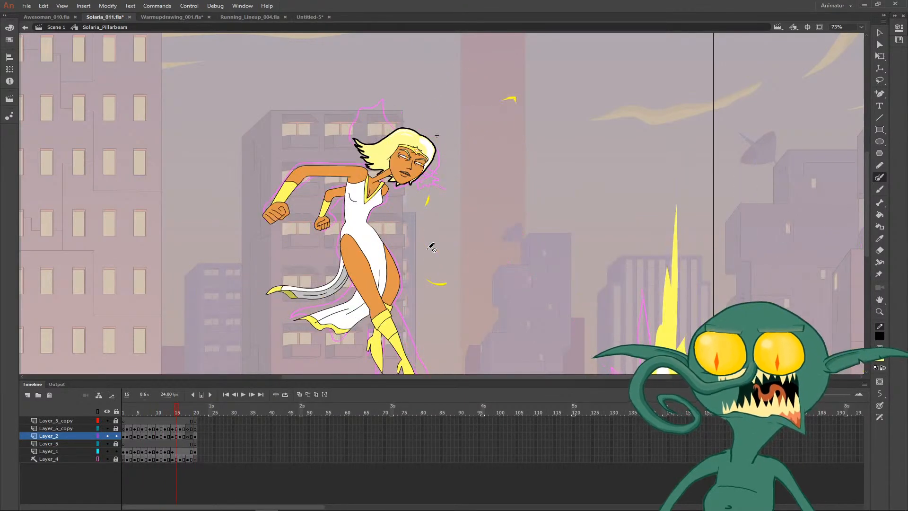
{"action": "key", "text": "comma"}
{"action": "key", "text": "period"}
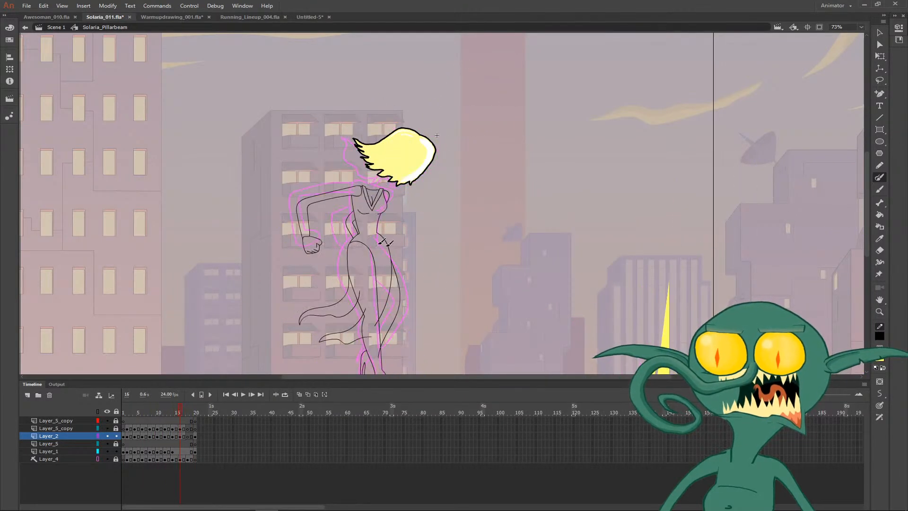
{"action": "key", "text": "comma"}
{"action": "key", "text": "period"}
{"action": "key", "text": "comma"}
{"action": "key", "text": "period"}
{"action": "key", "text": "comma"}
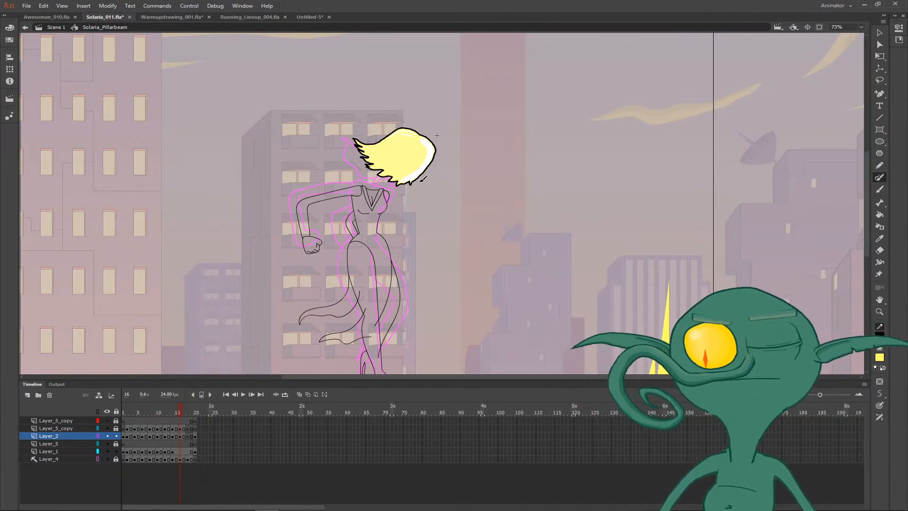
- Delete the line ends on frame 16 that cross over the front leg from the rear leg and dress tails
{"action": "key", "text": "z"}
{"action": "left_click", "coordinate": [374, 294]}
{"action": "left_click", "coordinate": [453, 176]}
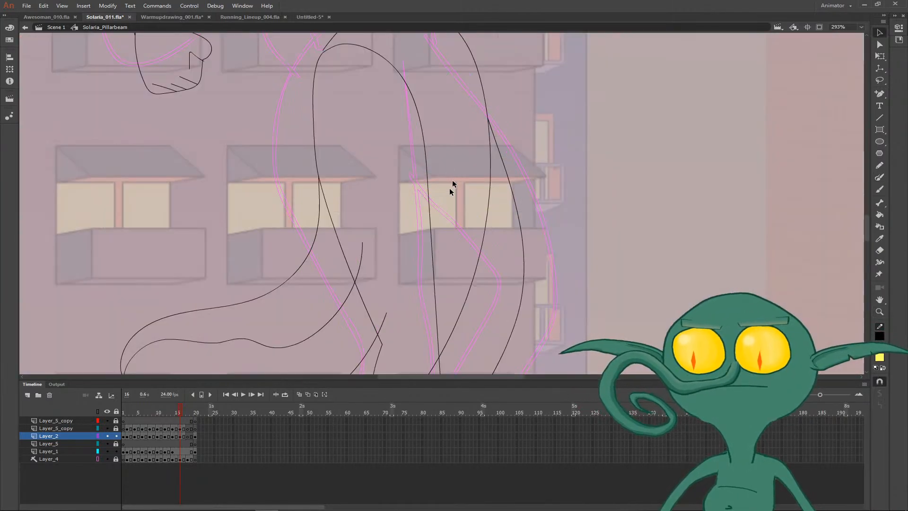
{"action": "key", "text": "v"}
{"action": "key", "text": "ctrl+minus"}
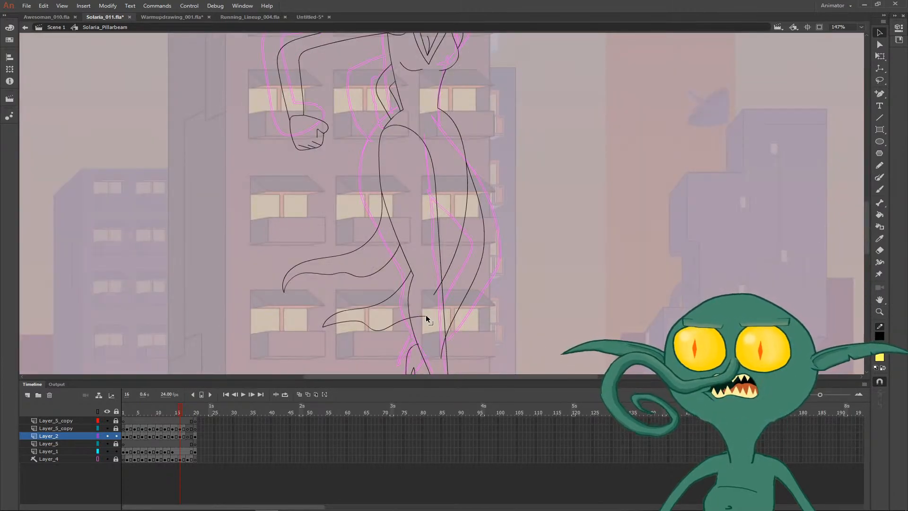
{"action": "left_click", "coordinate": [435, 294]}
{"action": "key", "text": "Delete"}
- Clean up the rear boot's heel on frame 16, reshaping its outline into a straighter, narrow heel with a cornered tip
{"action": "mouse_move", "coordinate": [405, 259]}
{"action": "left_mouse_down"}
{"action": "mouse_move", "coordinate": [368, 224]}
{"action": "mouse_move", "coordinate": [338, 172]}
{"action": "left_mouse_up"}
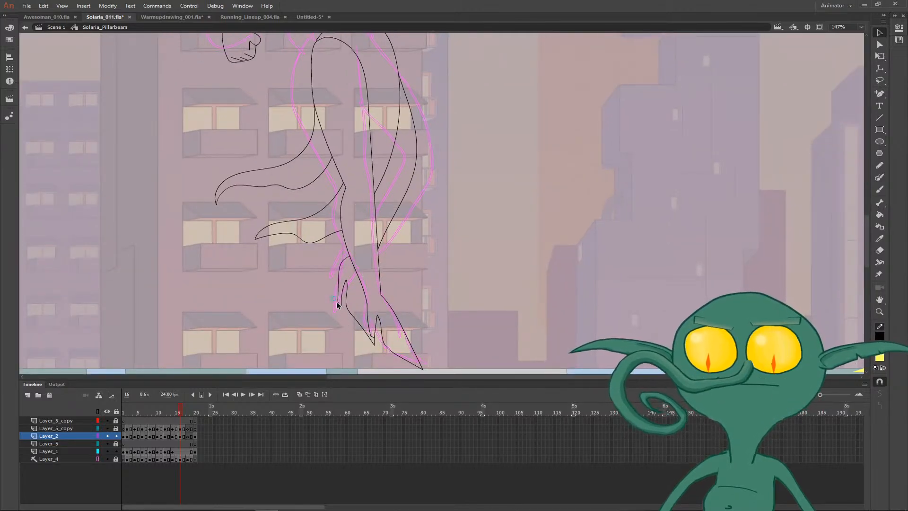
{"action": "key", "text": "Delete"}
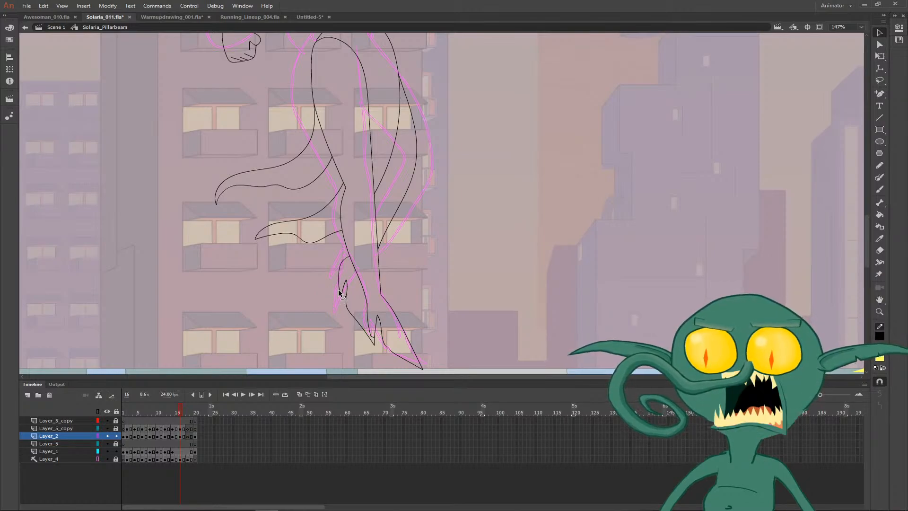
{"action": "left_click_drag", "start_coordinate": [340, 289], "coordinate": [362, 325]}
{"action": "key", "text": "z"}
{"action": "key", "text": "v"}
{"action": "left_click_drag", "start_coordinate": [392, 166], "coordinate": [439, 130]}
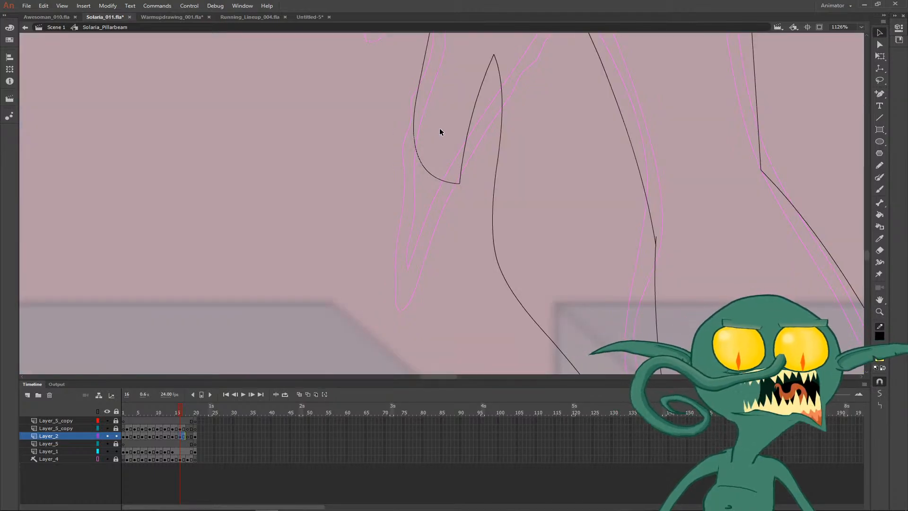
{"action": "left_click_drag", "start_coordinate": [415, 133], "coordinate": [425, 164]}
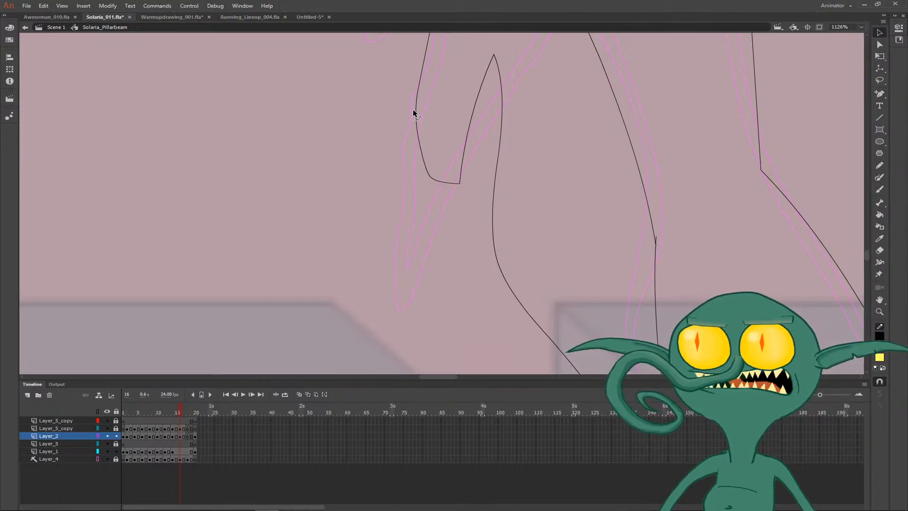
{"action": "mouse_move", "coordinate": [417, 112]}
{"action": "left_mouse_down"}
{"action": "mouse_move", "coordinate": [427, 112]}
{"action": "mouse_move", "coordinate": [420, 107]}
{"action": "left_mouse_up"}
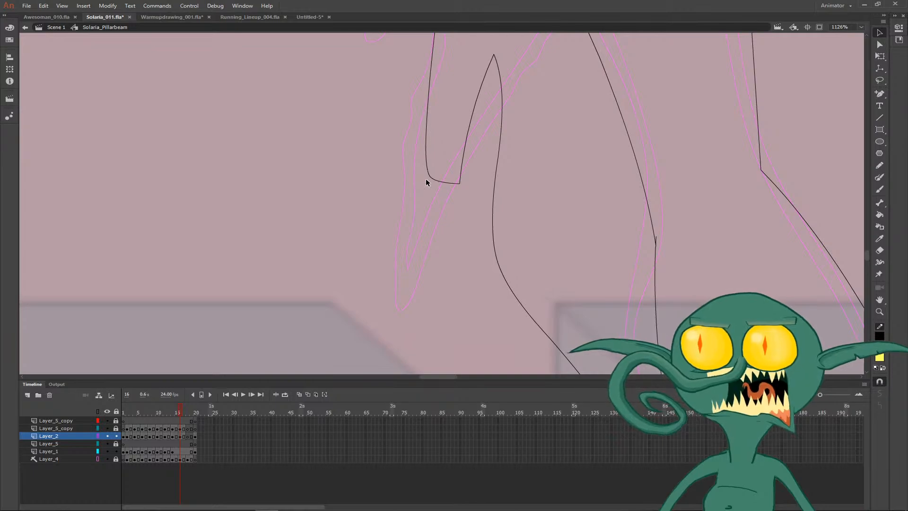
{"action": "left_click_drag", "start_coordinate": [409, 157], "coordinate": [431, 184]}
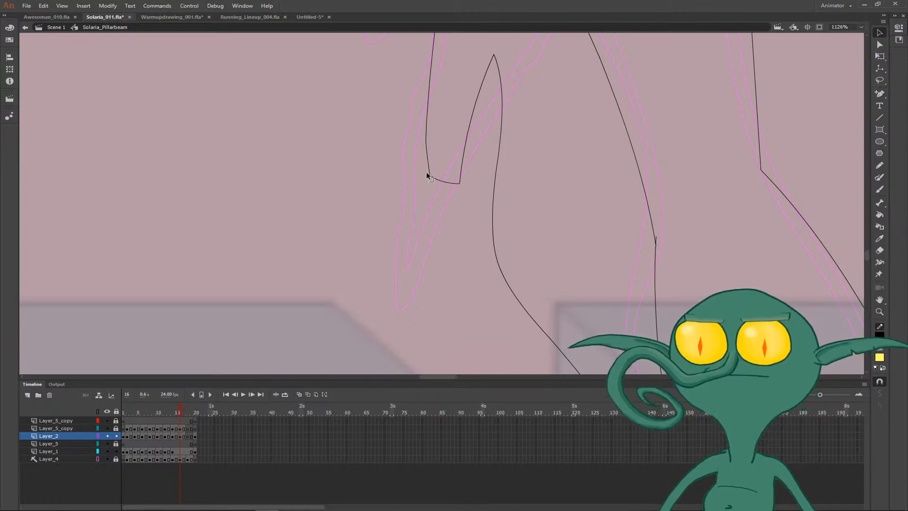
- Draw a fold line inside the upper dress tail on frame 16, from near its tip up to the thigh
{"action": "key", "text": "ctrl+minus"}
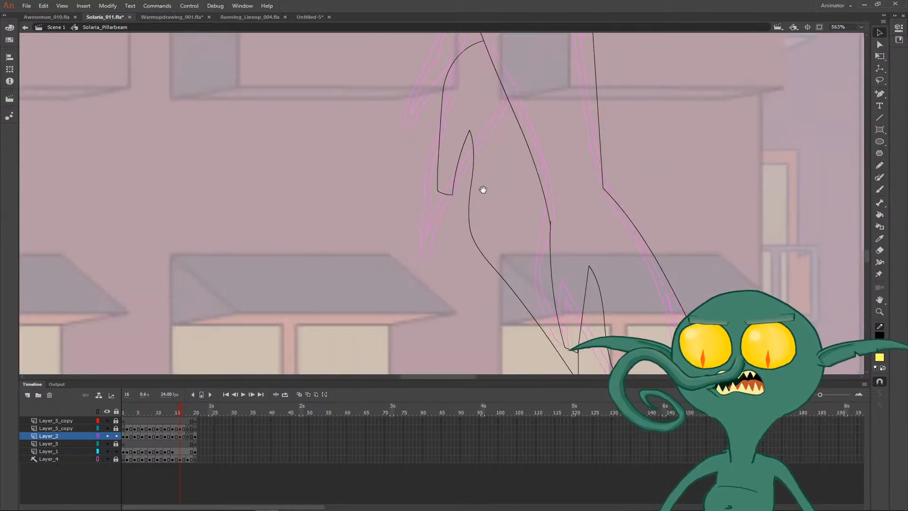
{"action": "left_click_drag", "start_coordinate": [483, 189], "coordinate": [406, 195]}
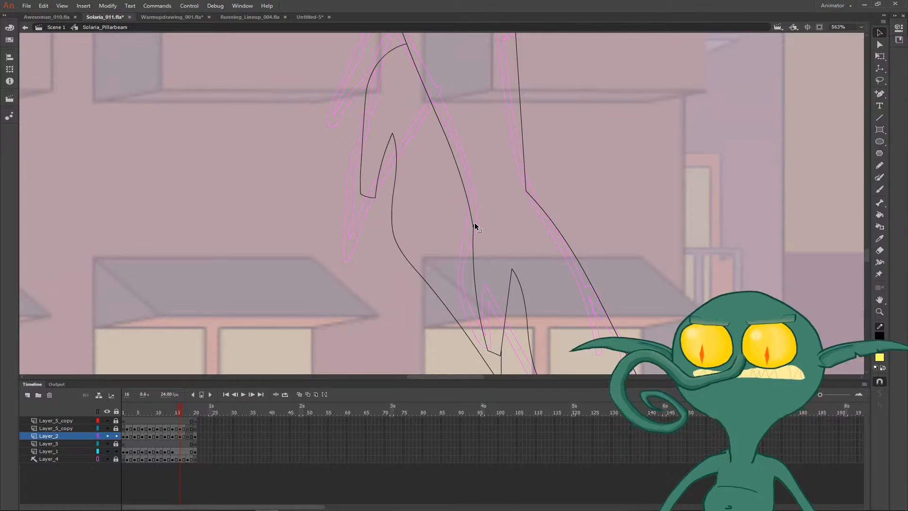
{"action": "key", "text": "ctrl+minus"}
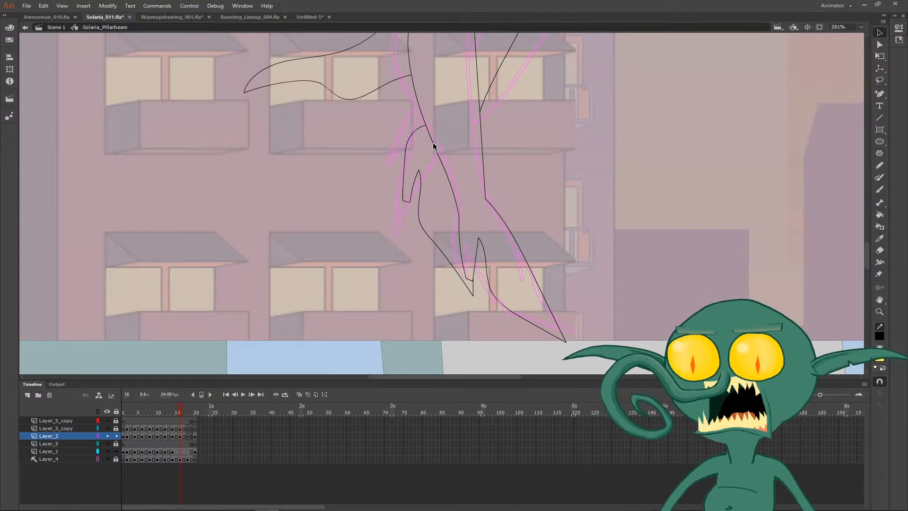
{"action": "scroll", "coordinate": [471, 184], "scroll_direction": "up", "scroll_amount": 2}
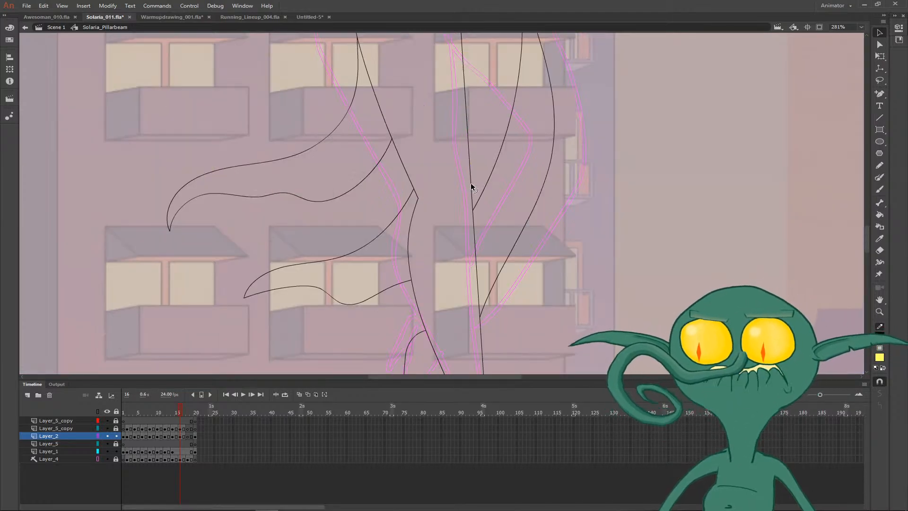
{"action": "scroll", "coordinate": [471, 184], "scroll_direction": "up", "scroll_amount": 2}
{"action": "scroll", "coordinate": [332, 142], "scroll_direction": "up", "scroll_amount": 5}
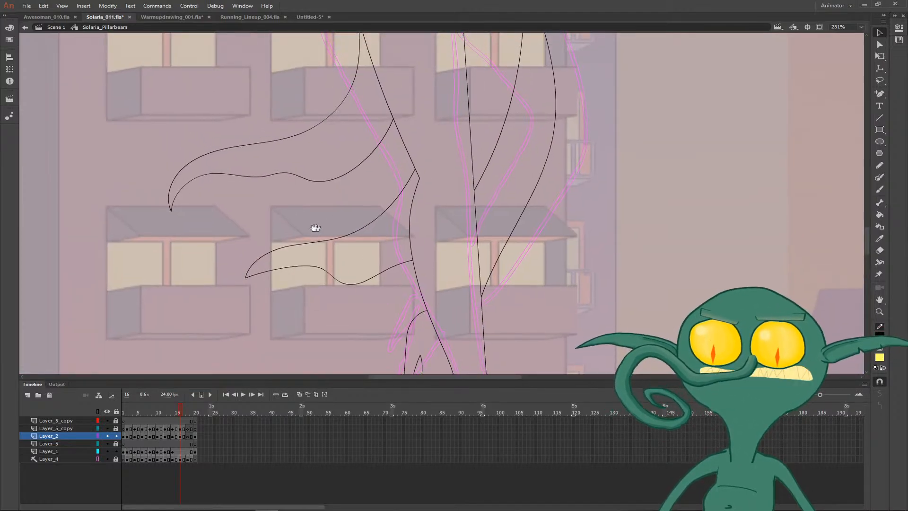
{"action": "left_click_drag", "start_coordinate": [224, 235], "coordinate": [203, 302]}
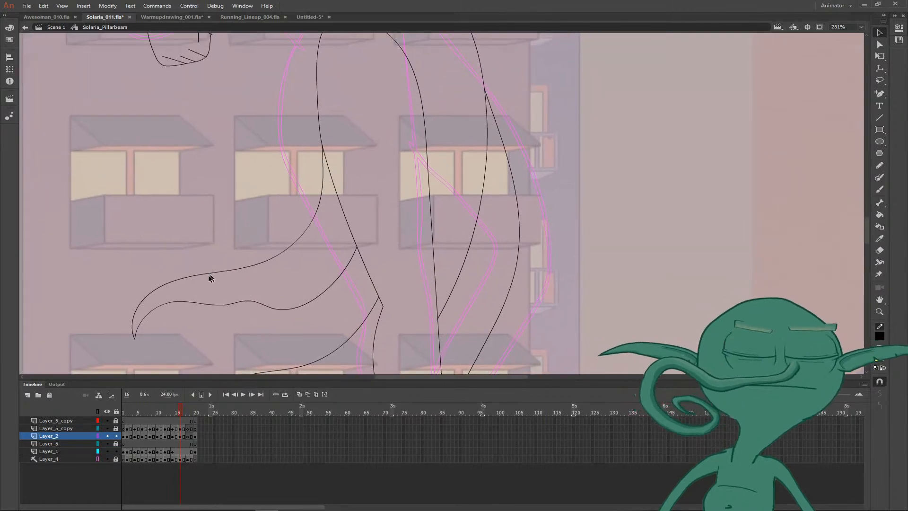
{"action": "key", "text": "b"}
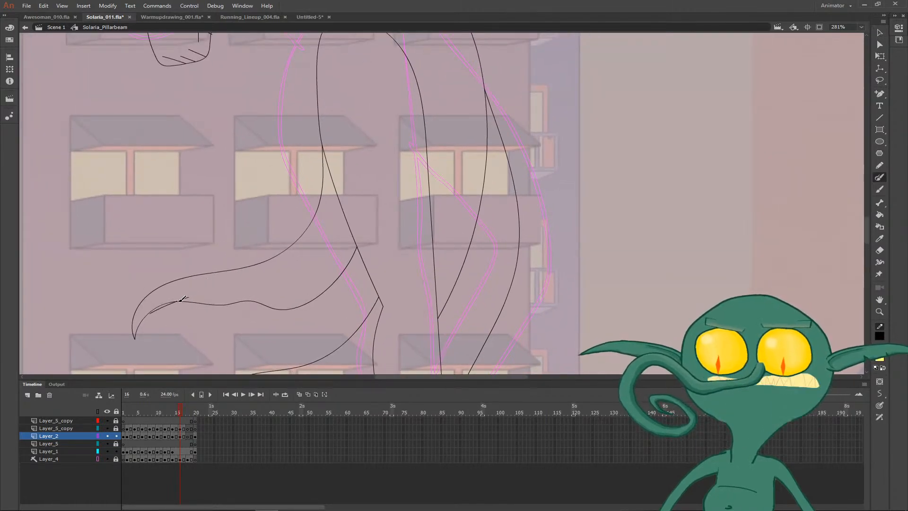
{"action": "mouse_move", "coordinate": [159, 307]}
{"action": "left_mouse_down"}
{"action": "mouse_move", "coordinate": [283, 265]}
{"action": "mouse_move", "coordinate": [323, 218]}
{"action": "mouse_move", "coordinate": [336, 159]}
{"action": "left_mouse_up"}
{"action": "key", "text": "v"}
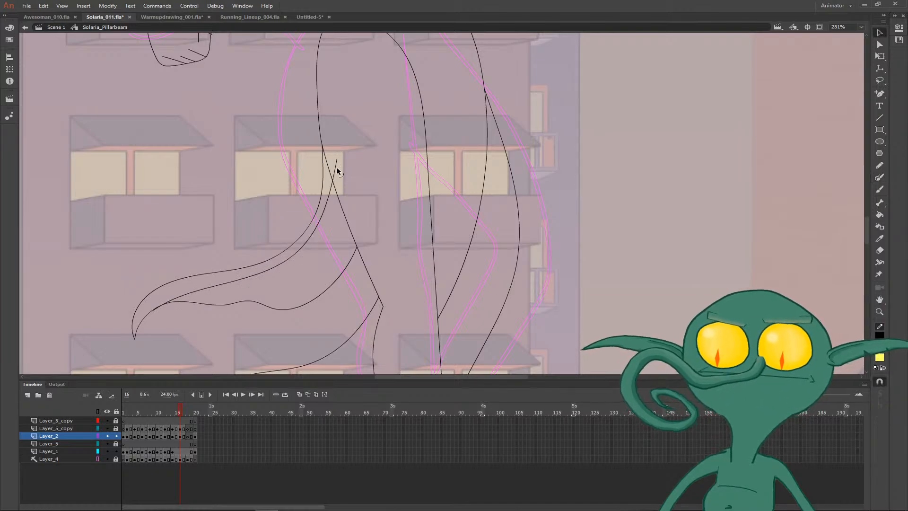
- Delete the fold line's excess end past the thigh, and draw a short trim line near the upper tail's tip plus a wavy fold beside it
{"action": "left_click", "coordinate": [335, 167]}
{"action": "key", "text": "Delete"}
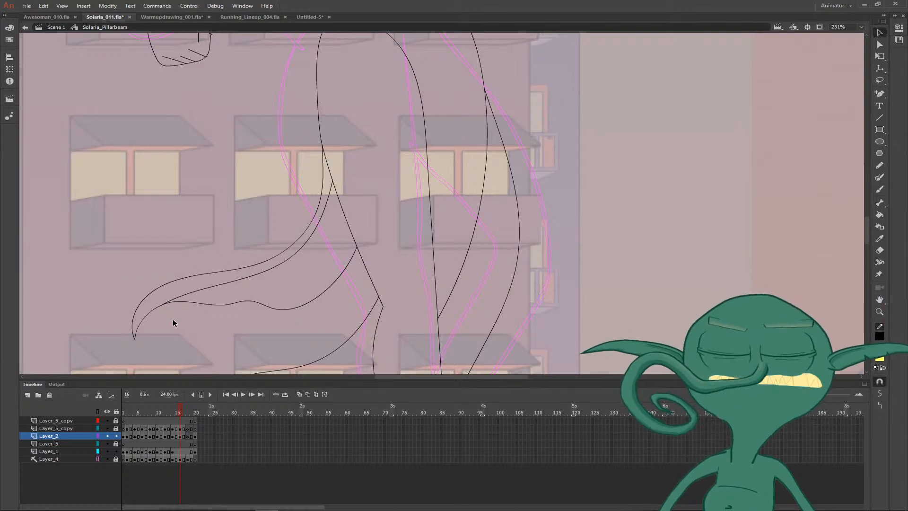
{"action": "key", "text": "y"}
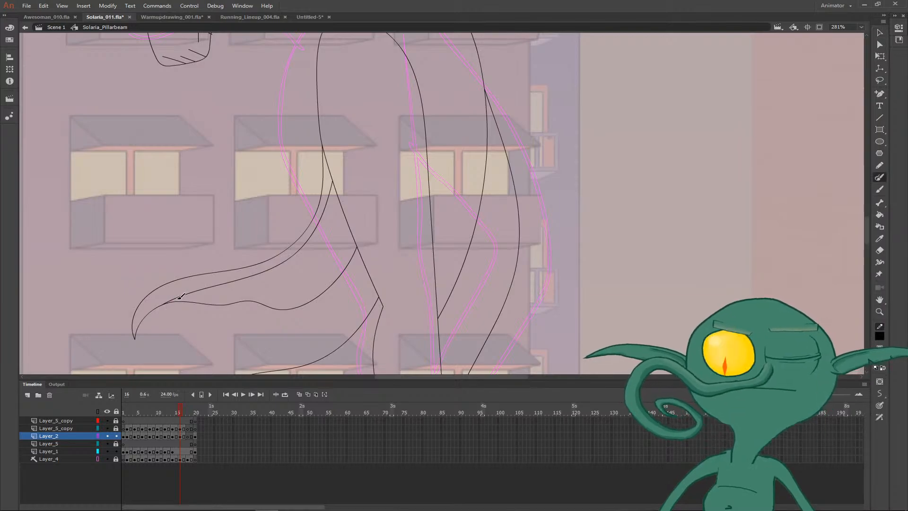
{"action": "mouse_move", "coordinate": [179, 297]}
{"action": "left_mouse_down"}
{"action": "mouse_move", "coordinate": [185, 279]}
{"action": "mouse_move", "coordinate": [205, 295]}
{"action": "mouse_move", "coordinate": [264, 287]}
{"action": "left_mouse_up"}
{"action": "key", "text": "ctrl+z"}
{"action": "mouse_move", "coordinate": [199, 289]}
{"action": "left_mouse_down"}
{"action": "mouse_move", "coordinate": [232, 295]}
{"action": "mouse_move", "coordinate": [273, 288]}
{"action": "mouse_move", "coordinate": [315, 304]}
{"action": "mouse_move", "coordinate": [218, 287]}
{"action": "mouse_move", "coordinate": [282, 286]}
{"action": "mouse_move", "coordinate": [311, 304]}
{"action": "left_mouse_up"}
{"action": "key", "text": "ctrl+z"}
- Delete the ends of the new trim and fold lines that stick out past the upper dress tail's lines
{"action": "key", "text": "v"}
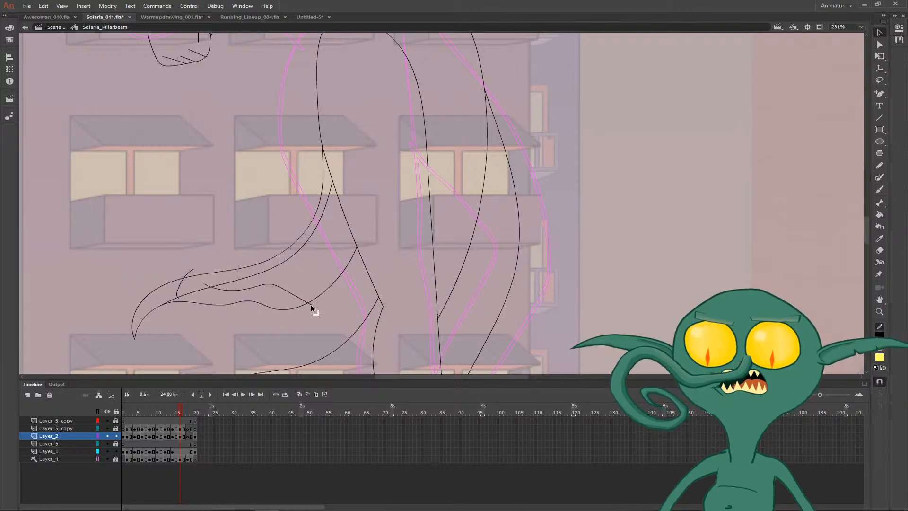
{"action": "left_click", "coordinate": [204, 285]}
{"action": "key", "text": "Delete"}
{"action": "left_click", "coordinate": [179, 298]}
{"action": "key", "text": "Delete"}
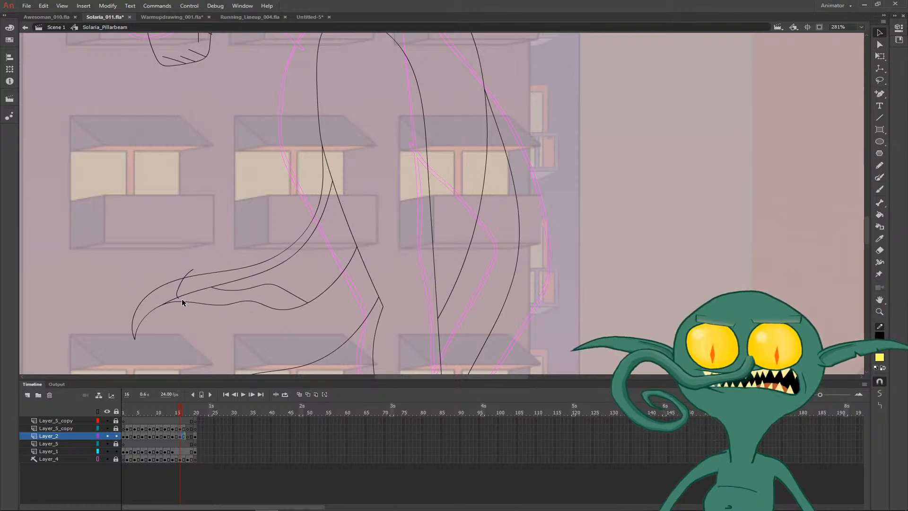
{"action": "left_click", "coordinate": [191, 272]}
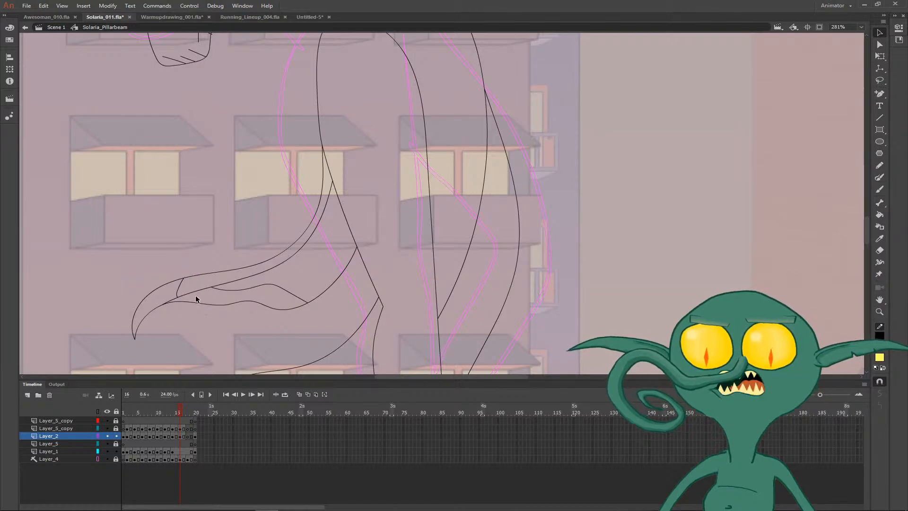
- Add short curved fold lines along the upper dress tail towards the thigh and remove the end crossing the leg outline
{"action": "key", "text": "y"}
{"action": "mouse_move", "coordinate": [258, 289]}
{"action": "left_mouse_down"}
{"action": "mouse_move", "coordinate": [297, 273]}
{"action": "mouse_move", "coordinate": [358, 205]}
{"action": "left_mouse_up"}
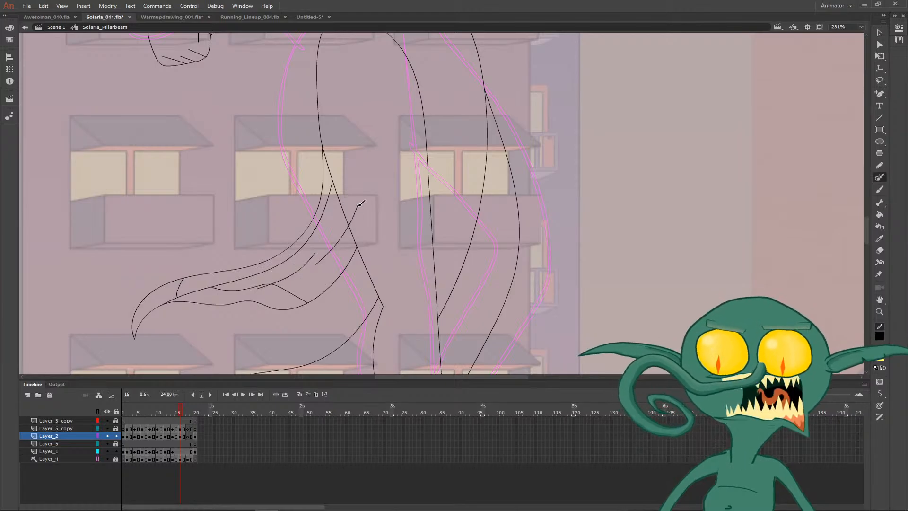
{"action": "key", "text": "v"}
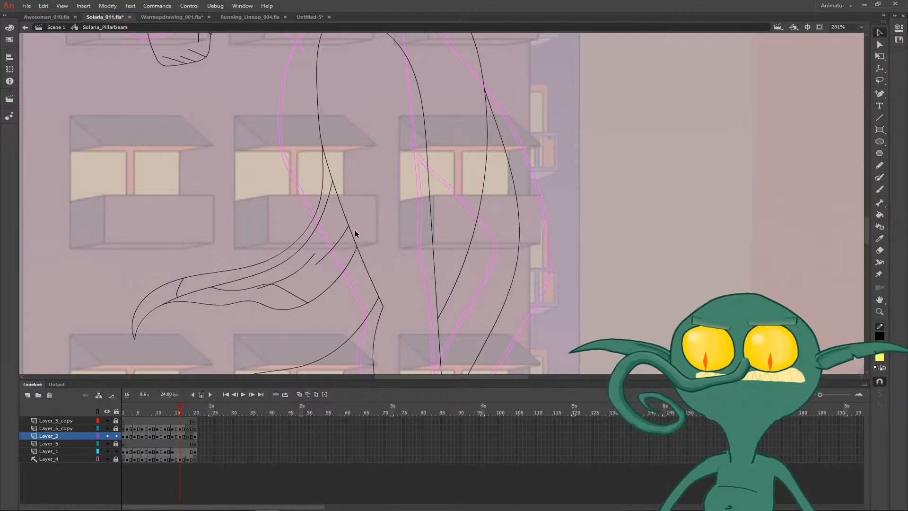
- Draw the trim line and wavy folds inside the lower dress tail on frame 16 and remove the excess end over the leg
{"action": "key", "text": "ctrl+minus"}
{"action": "left_click_drag", "start_coordinate": [418, 239], "coordinate": [337, 228]}
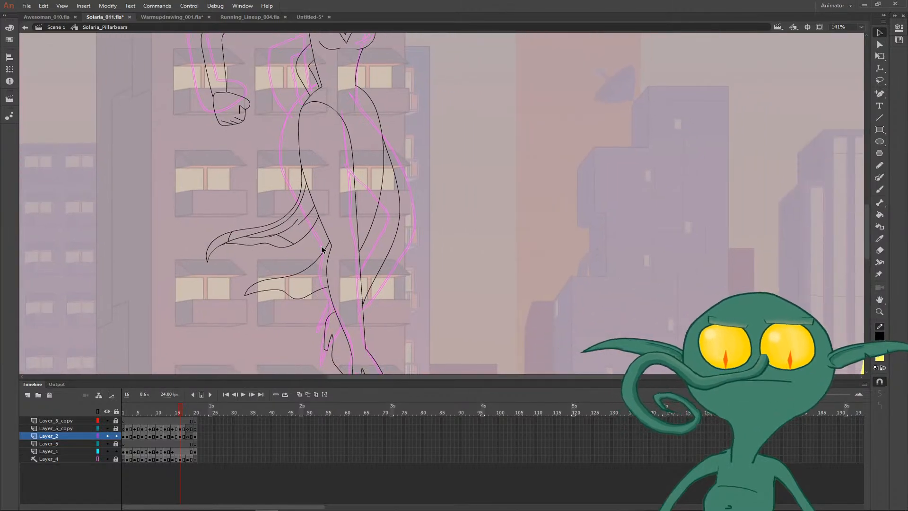
{"action": "key", "text": "b"}
{"action": "mouse_move", "coordinate": [252, 284]}
{"action": "left_mouse_down"}
{"action": "mouse_move", "coordinate": [306, 288]}
{"action": "mouse_move", "coordinate": [338, 276]}
{"action": "mouse_move", "coordinate": [318, 272]}
{"action": "left_mouse_up"}
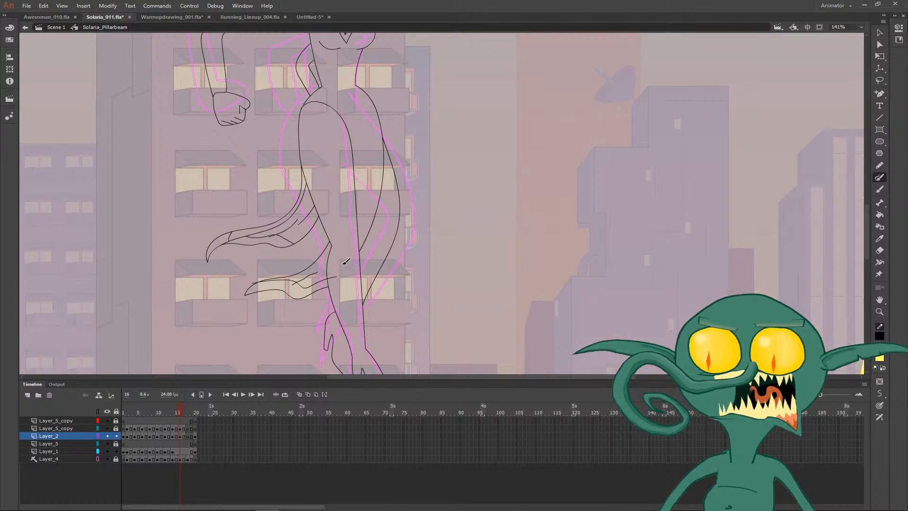
{"action": "key", "text": "v"}
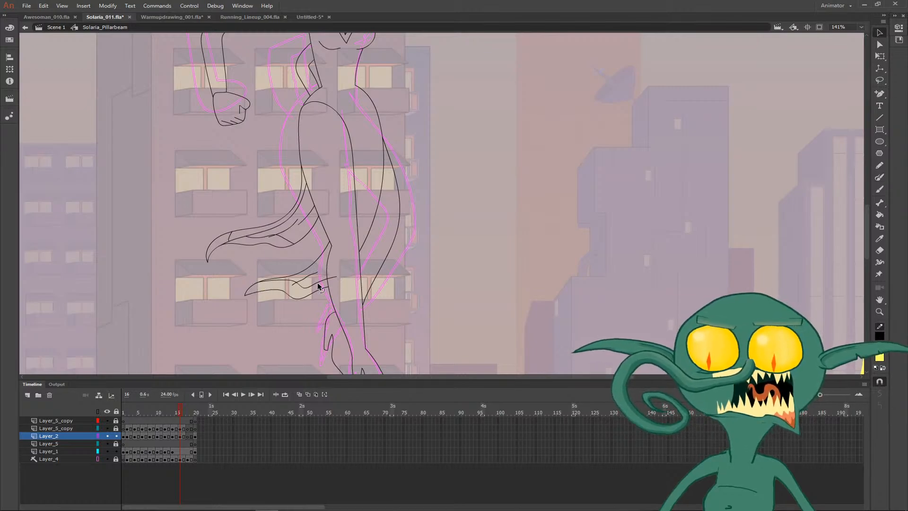
- Draw two long, near-vertical fold lines in the dress's front panel between the hip and thigh on frame 16
{"action": "left_click_drag", "start_coordinate": [409, 212], "coordinate": [382, 269]}
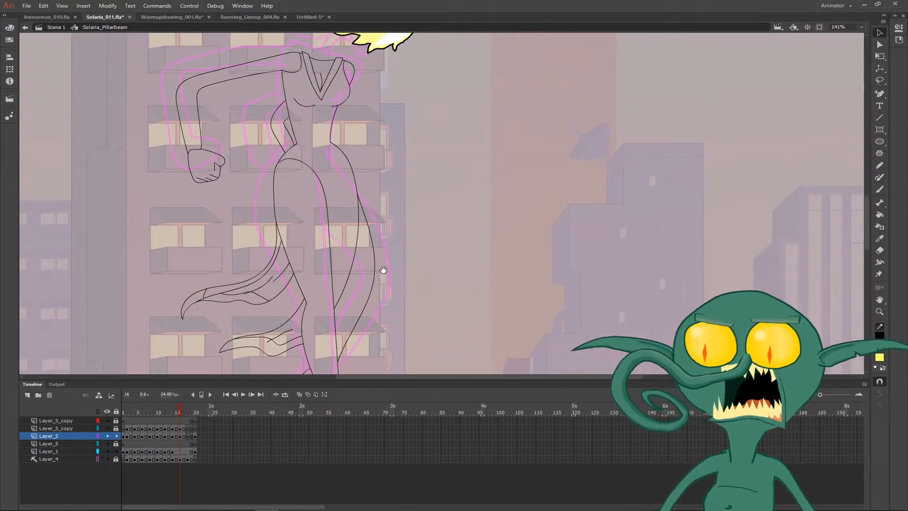
{"action": "key", "text": "y"}
{"action": "mouse_move", "coordinate": [333, 285]}
{"action": "left_mouse_down"}
{"action": "mouse_move", "coordinate": [340, 223]}
{"action": "mouse_move", "coordinate": [352, 208]}
{"action": "mouse_move", "coordinate": [341, 167]}
{"action": "left_mouse_up"}
- Draw the raised arm's bracer on frame 16 with a curved edge across the forearm and a straight wrist line, trimming the excess ends
{"action": "left_click_drag", "start_coordinate": [383, 174], "coordinate": [374, 232]}
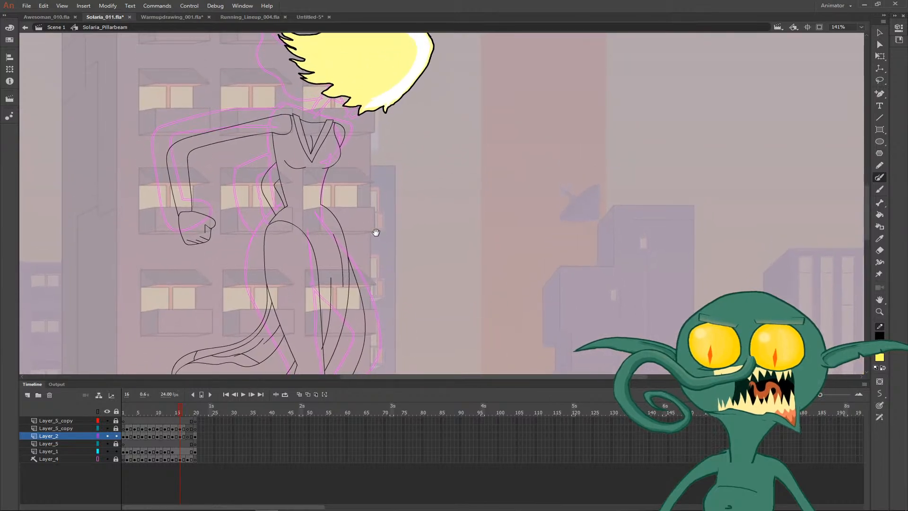
{"action": "left_click_drag", "start_coordinate": [165, 176], "coordinate": [196, 168]}
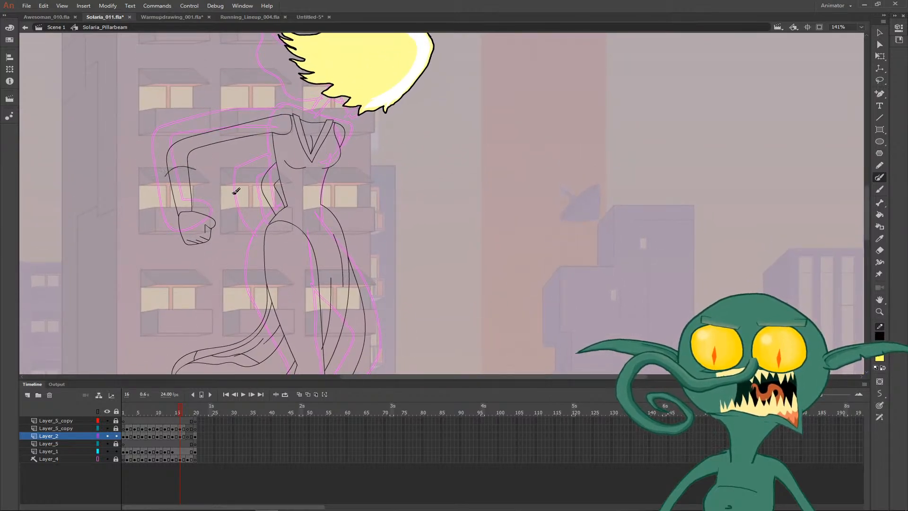
{"action": "key", "text": "v"}
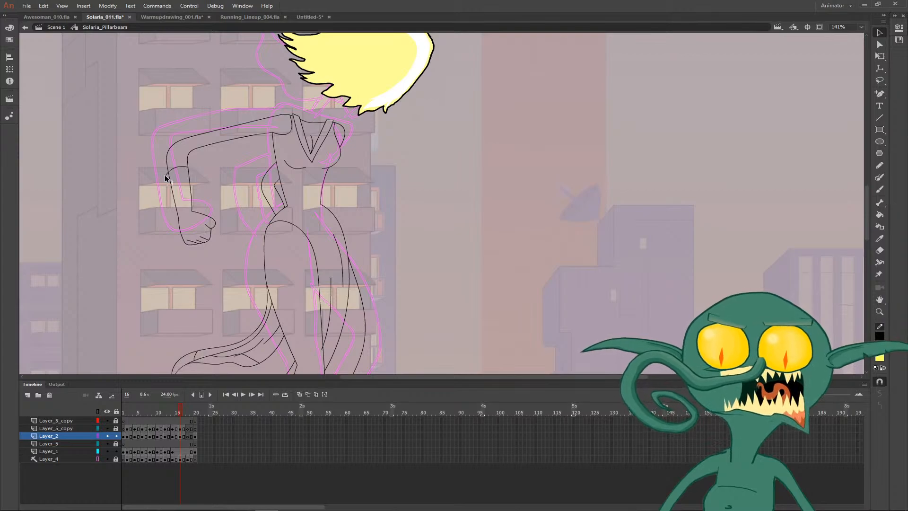
{"action": "key", "text": "n"}
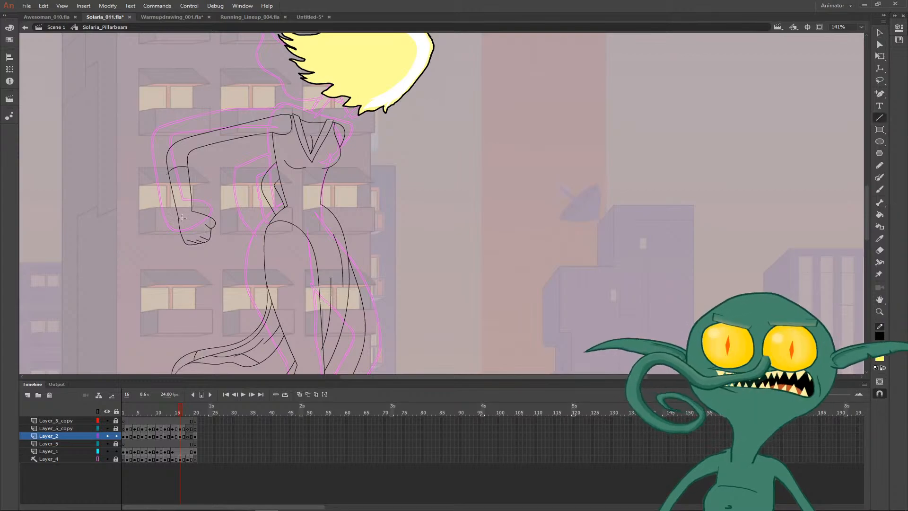
{"action": "left_click_drag", "start_coordinate": [180, 218], "coordinate": [201, 210]}
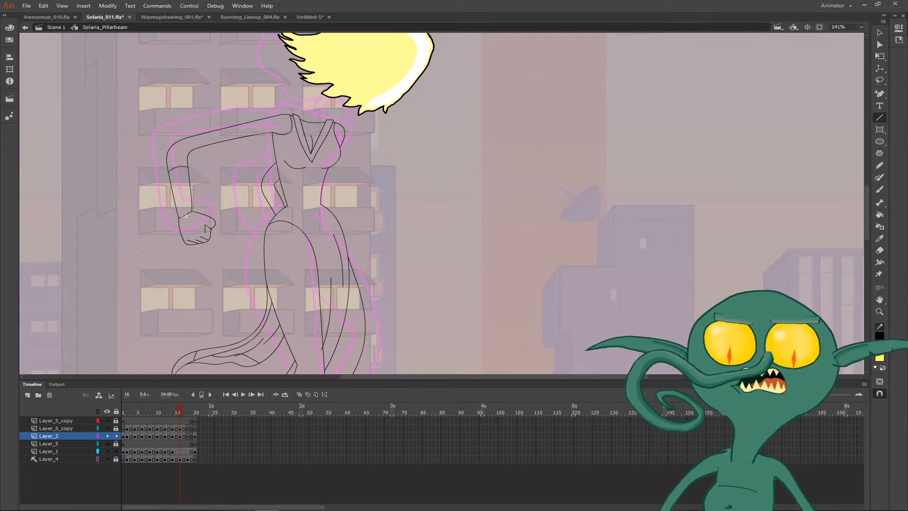
{"action": "key", "text": "v"}
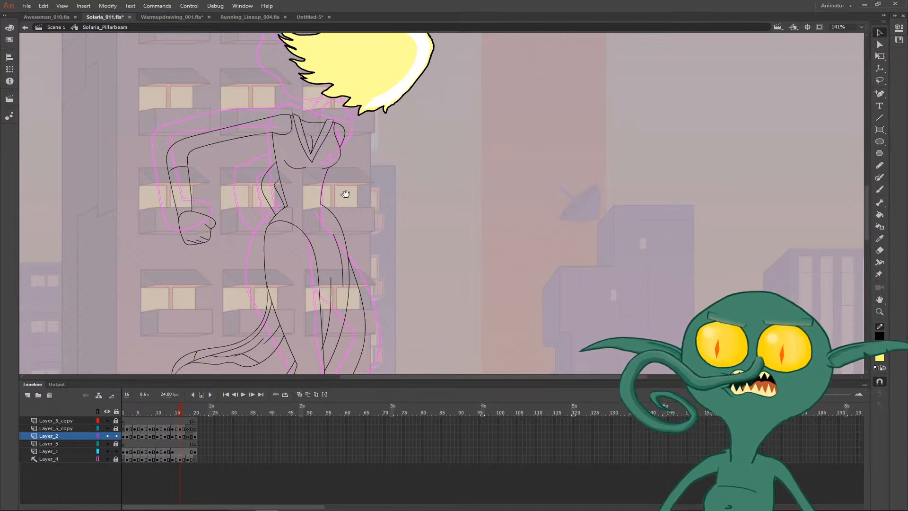
- Draw the bracer edge across the far arm behind the waist on frame 16 and trim its excess ends
{"action": "left_click_drag", "start_coordinate": [341, 194], "coordinate": [335, 213]}
{"action": "key", "text": "b"}
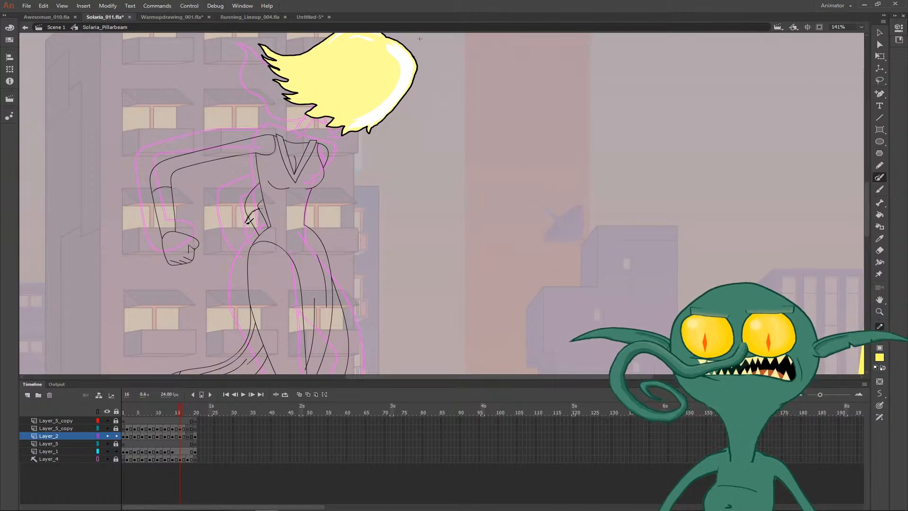
{"action": "key", "text": "v"}
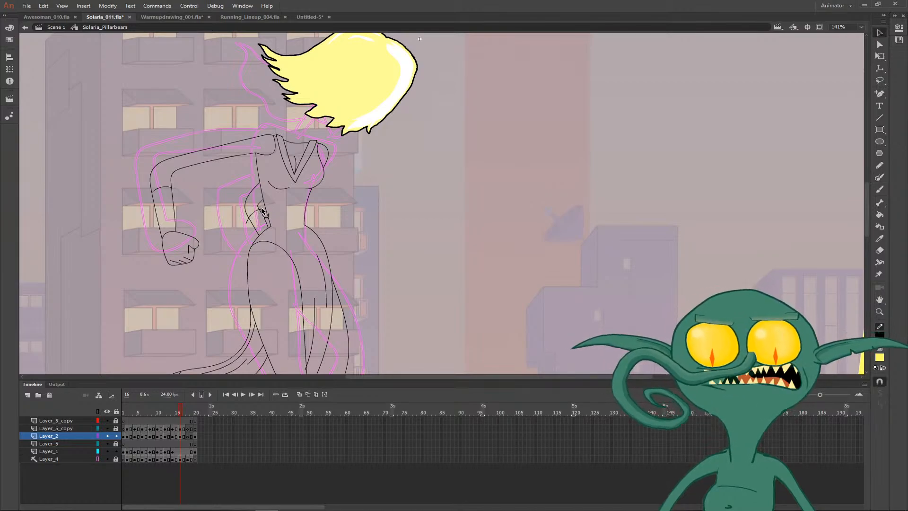
- Draw the neck from the collar up to the hair on frame 16, compare it with frame 15, and adjust its upper end
{"action": "left_click_drag", "start_coordinate": [401, 205], "coordinate": [353, 226]}
{"action": "key", "text": "b"}
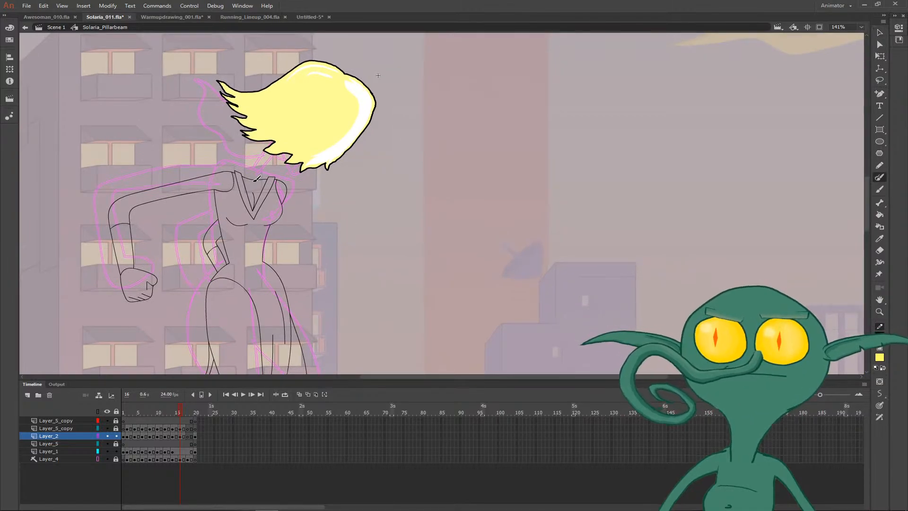
{"action": "mouse_move", "coordinate": [251, 180]}
{"action": "left_mouse_down"}
{"action": "mouse_move", "coordinate": [276, 143]}
{"action": "mouse_move", "coordinate": [285, 146]}
{"action": "mouse_move", "coordinate": [258, 183]}
{"action": "left_mouse_up"}
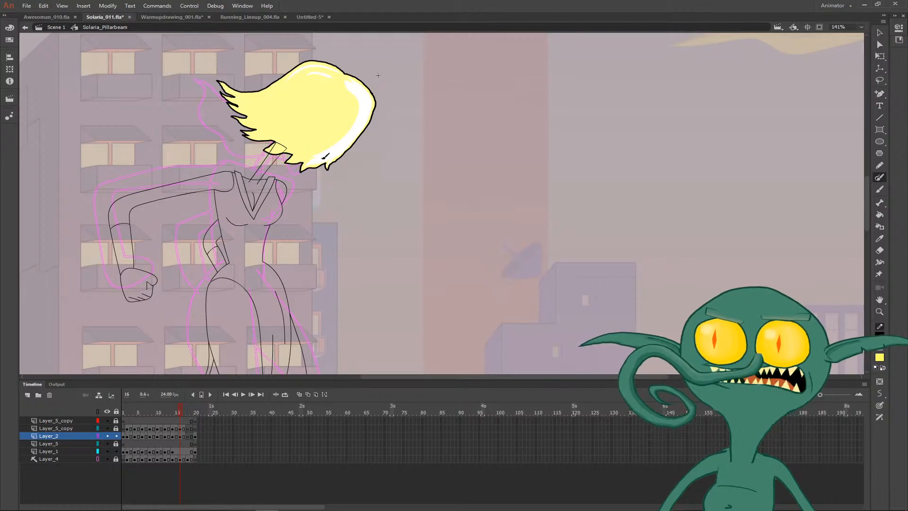
{"action": "key", "text": "v"}
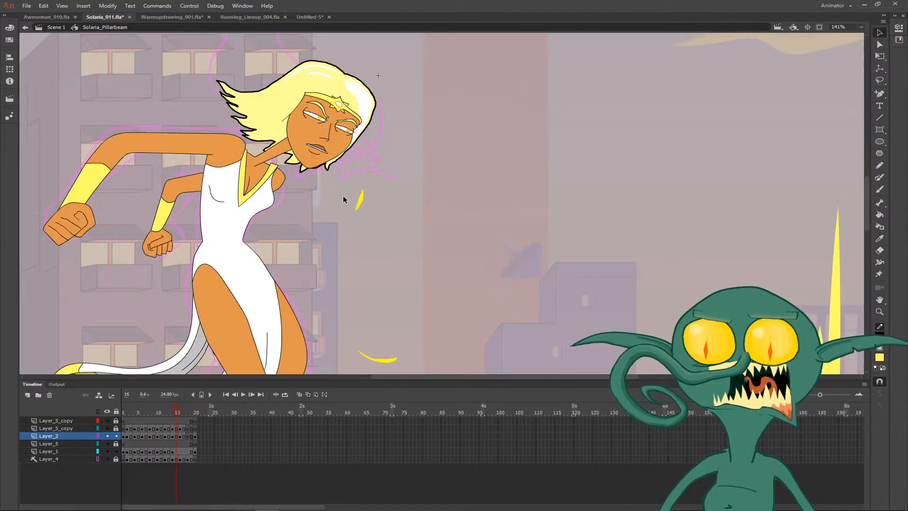
{"action": "key", "text": "period"}
{"action": "key", "text": "comma"}
{"action": "key", "text": "period"}
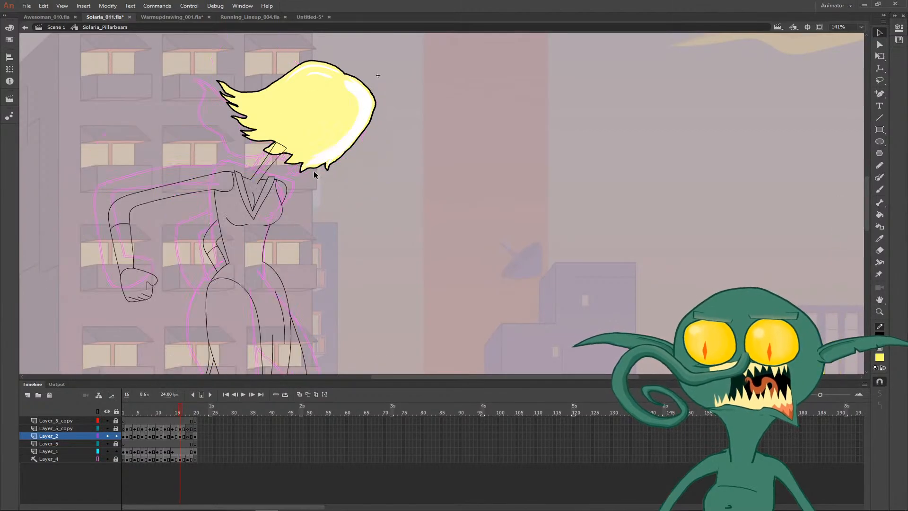
{"action": "mouse_move", "coordinate": [284, 144]}
{"action": "left_mouse_down"}
{"action": "mouse_move", "coordinate": [294, 145]}
{"action": "mouse_move", "coordinate": [278, 140]}
{"action": "left_mouse_up"}
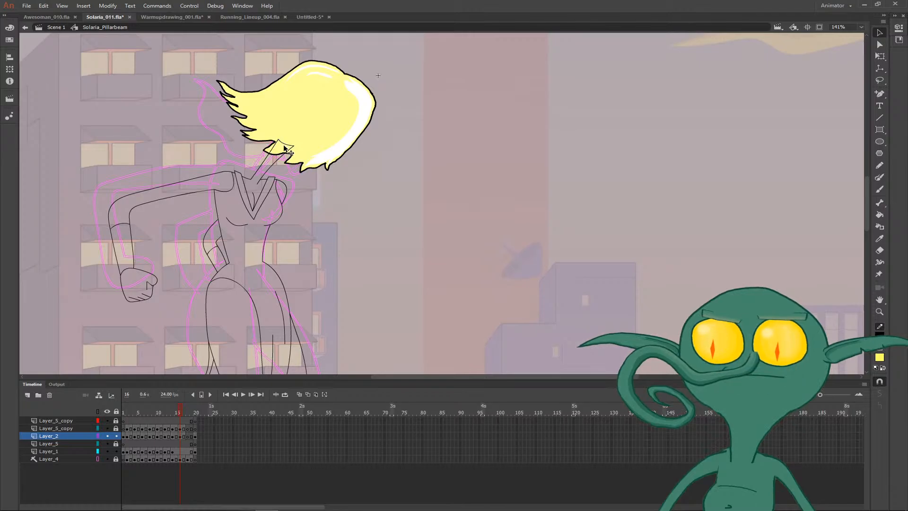
- Copy the head from frame 15 and paste it in place on frame 16
{"action": "left_click", "coordinate": [328, 148]}
{"action": "key", "text": "comma"}
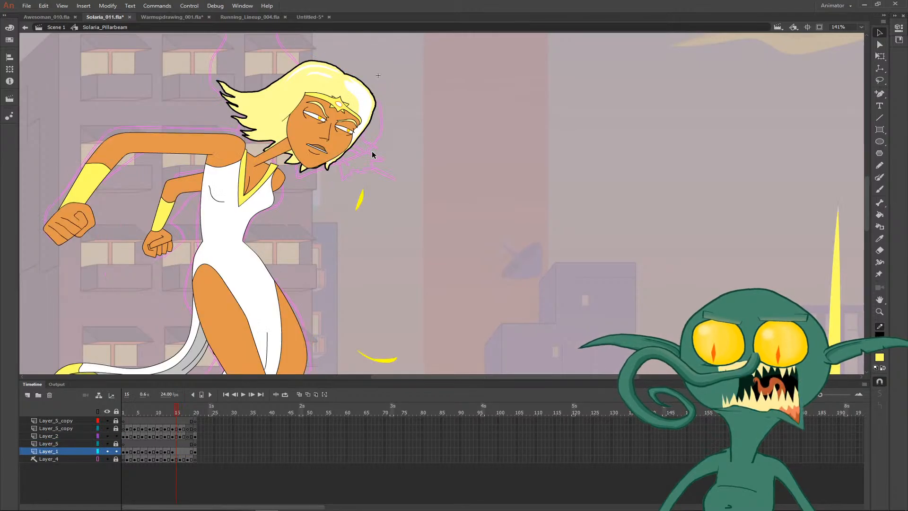
{"action": "key", "text": "period"}
{"action": "key", "text": "comma"}
{"action": "left_click", "coordinate": [334, 144]}
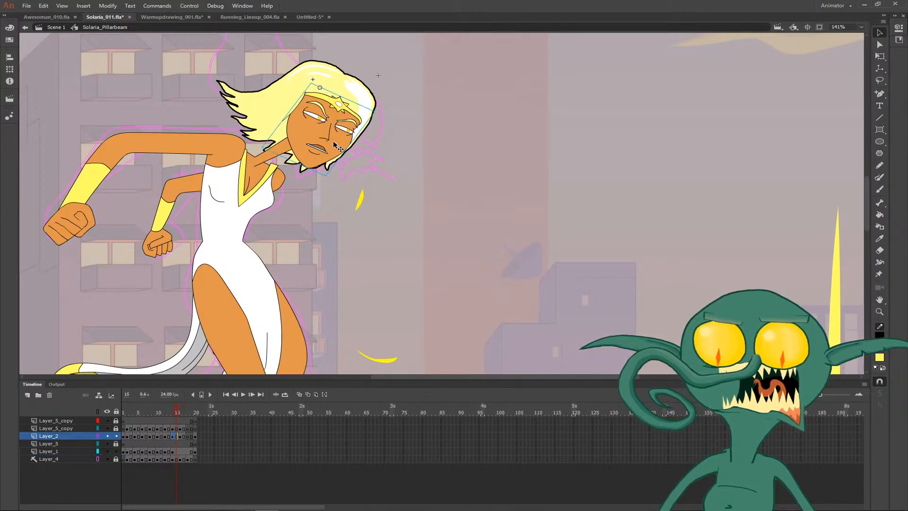
{"action": "key", "text": "period"}
{"action": "right_click", "coordinate": [401, 182]}
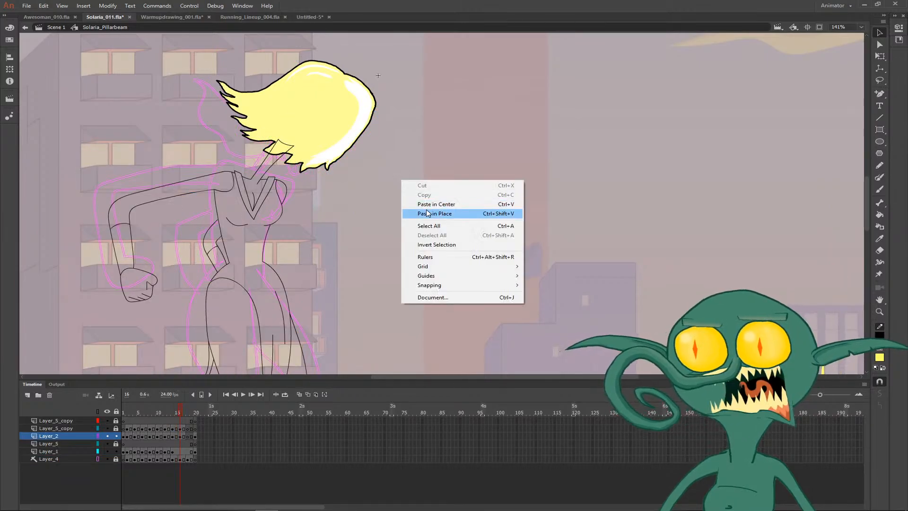
{"action": "left_click", "coordinate": [428, 210]}
- Move the pasted head down onto the neck and rotate it slightly upright to suit frame 16, checking it against frame 15
{"action": "left_click", "coordinate": [319, 144]}
{"action": "left_click_drag", "start_coordinate": [319, 144], "coordinate": [305, 148]}
{"action": "key", "text": "q"}
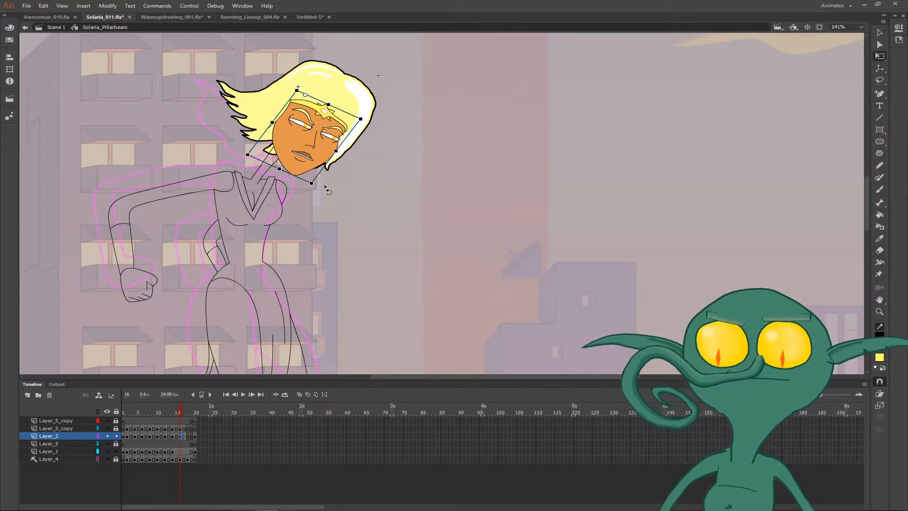
{"action": "left_click_drag", "start_coordinate": [325, 190], "coordinate": [340, 185]}
{"action": "key", "text": "v"}
{"action": "left_click_drag", "start_coordinate": [311, 146], "coordinate": [308, 145]}
{"action": "left_click", "coordinate": [370, 163]}
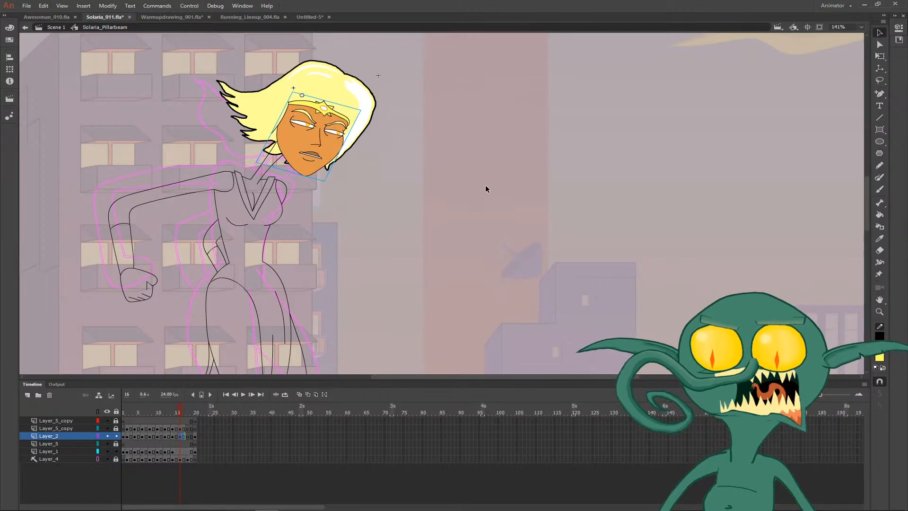
{"action": "key", "text": "comma"}
{"action": "key", "text": "period"}
- Set the Solaria_Head instance's single frame to 18 on frame 16
{"action": "left_click", "coordinate": [310, 147]}
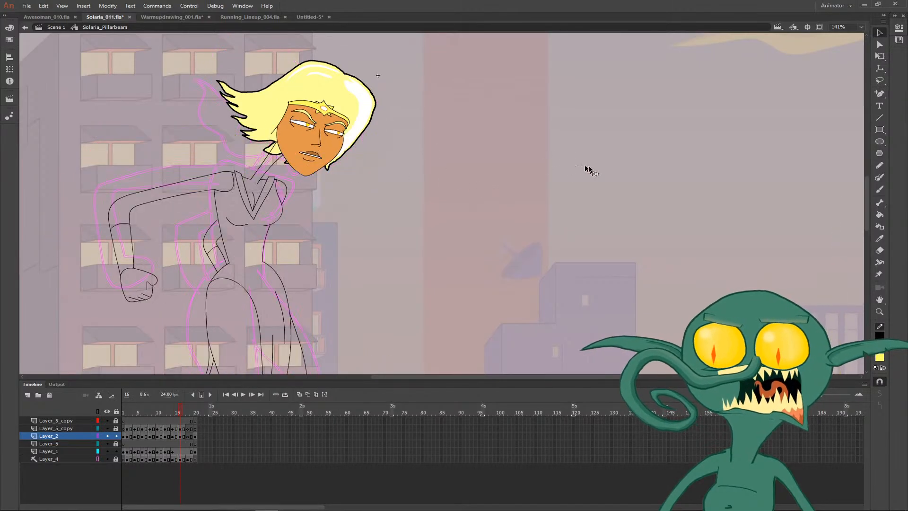
{"action": "left_click", "coordinate": [899, 28]}
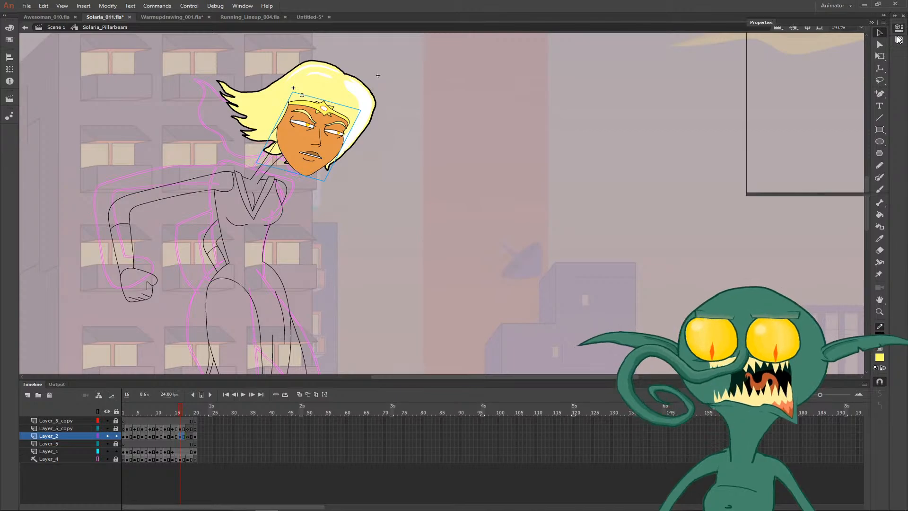
{"action": "left_click_drag", "start_coordinate": [789, 156], "coordinate": [789, 153]}
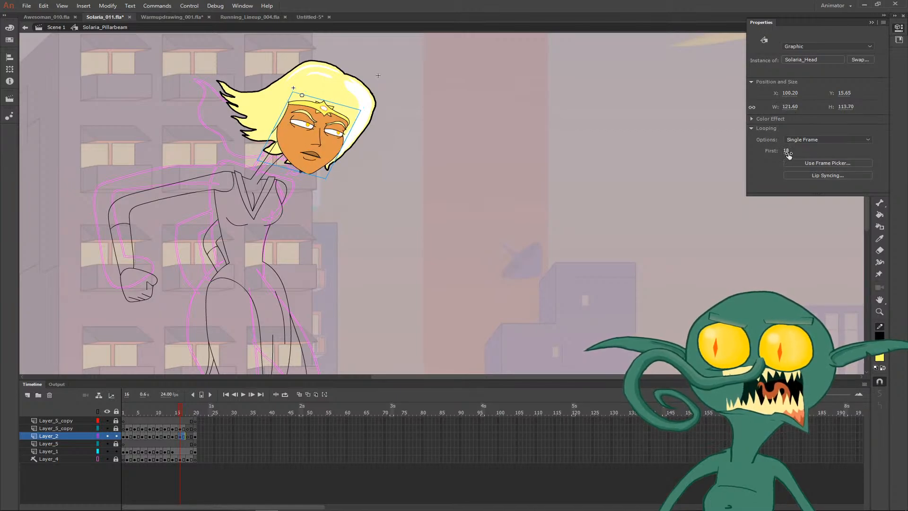
{"action": "left_click", "coordinate": [575, 157]}
{"action": "left_click", "coordinate": [576, 157]}
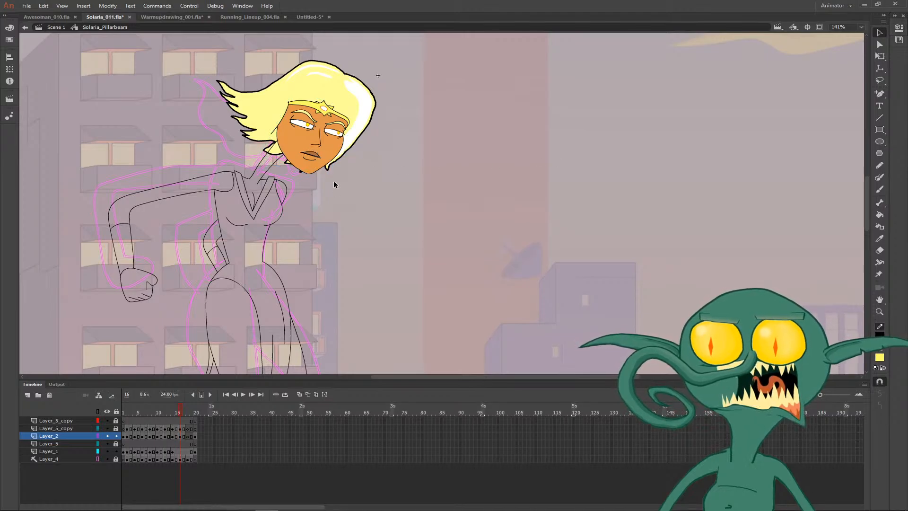
- Flip between frames 15 and 16 to compare the new head and expression with the previous pose
{"action": "key", "text": "comma"}
{"action": "key", "text": "period"}
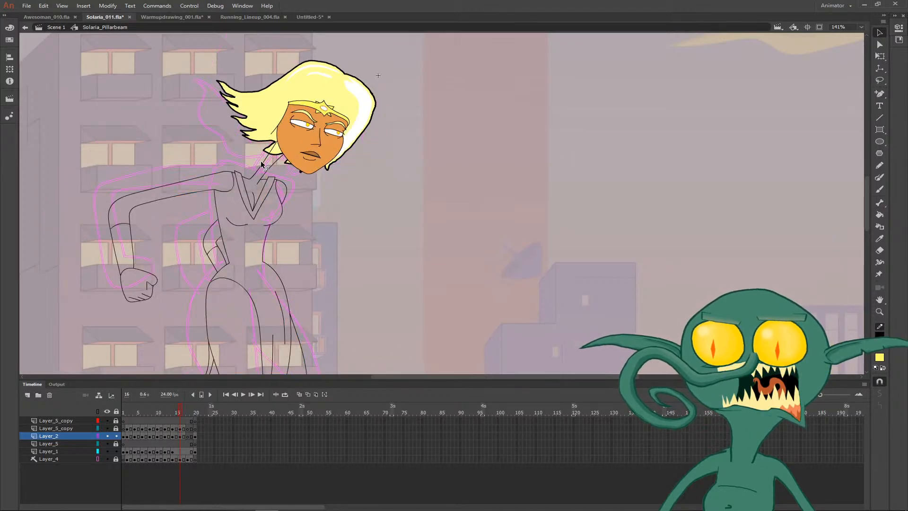
{"action": "key", "text": "comma"}
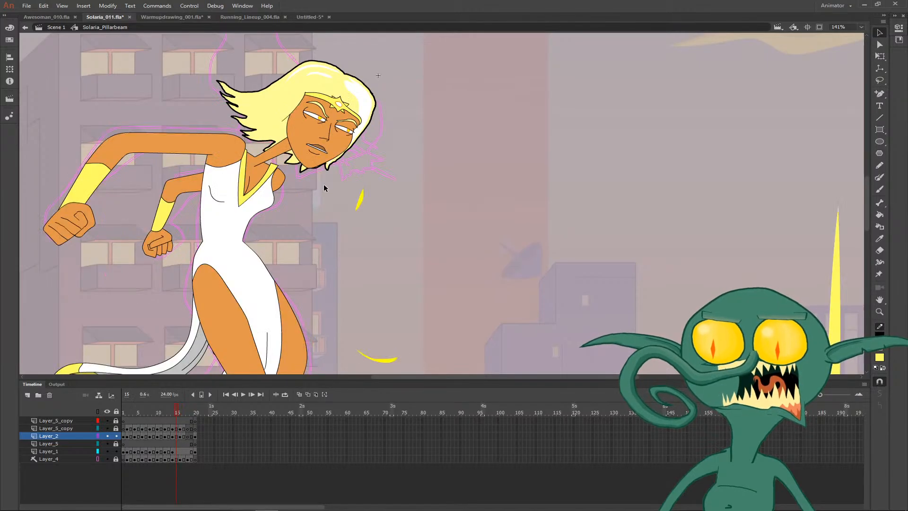
- Compare frame 16 with frame 15, then undo the last adjustments to the head on frame 16
{"action": "key", "text": "period"}
{"action": "key", "text": "comma"}
{"action": "key", "text": "period"}
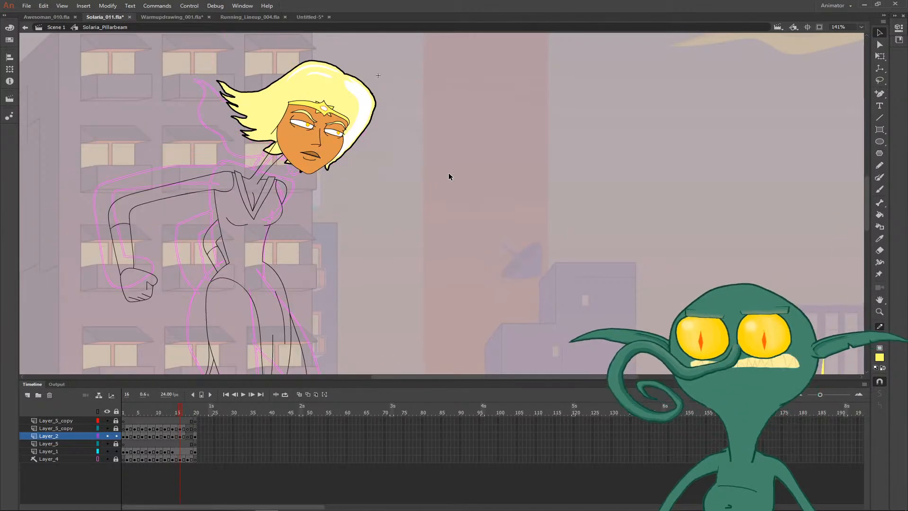
{"action": "key", "text": "ctrl+z"}
{"action": "key", "text": "ctrl+z"}
{"action": "key", "text": "ctrl+z"}
{"action": "key", "text": "ctrl+z"}
{"action": "key", "text": "ctrl+z"}
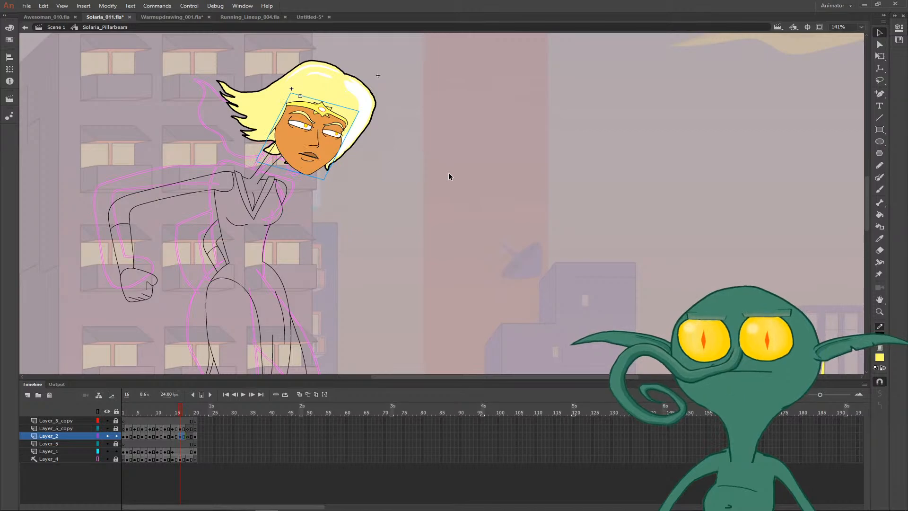
{"action": "left_click", "coordinate": [449, 174]}
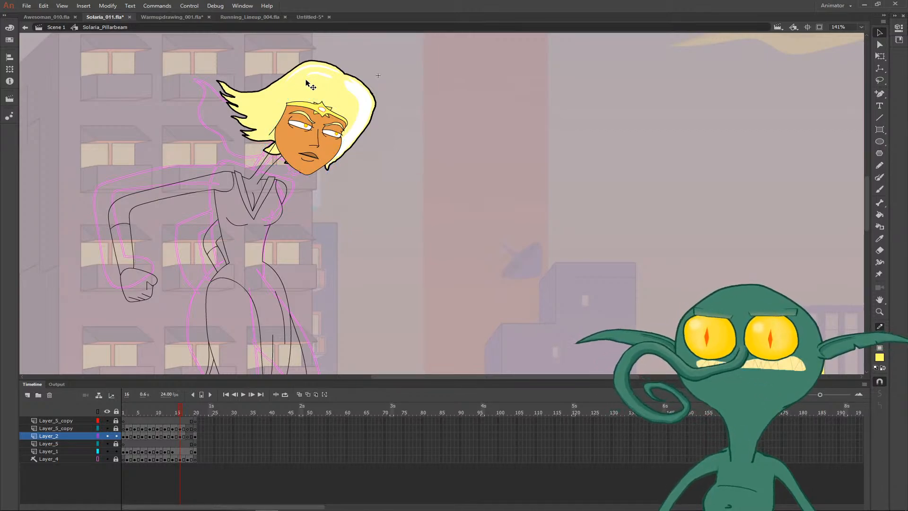
{"action": "mouse_move", "coordinate": [307, 79]}
{"action": "left_mouse_down"}
{"action": "mouse_move", "coordinate": [294, 92]}
{"action": "mouse_move", "coordinate": [296, 80]}
{"action": "left_mouse_up"}
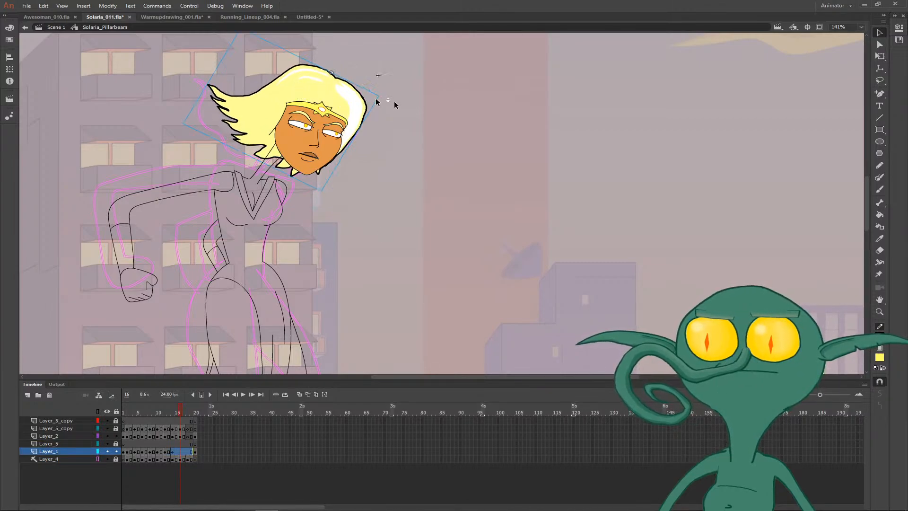
{"action": "left_click", "coordinate": [467, 114]}
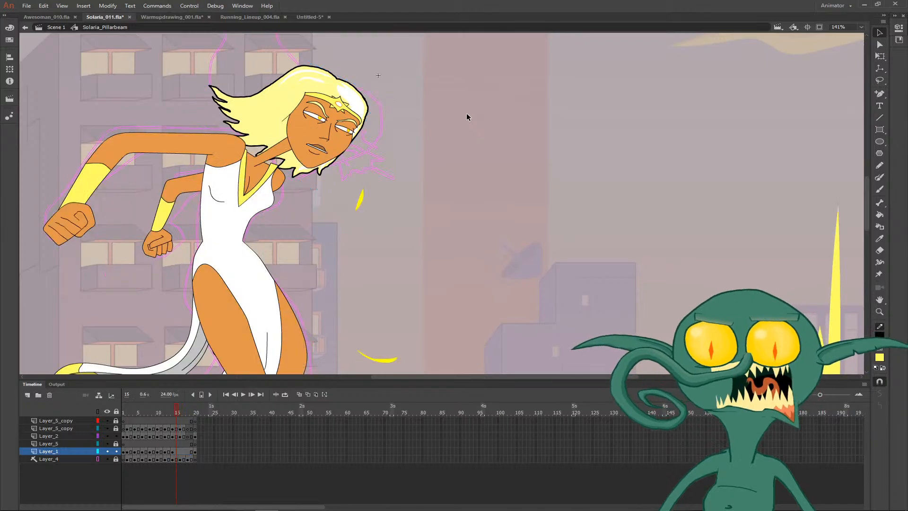
{"action": "key", "text": "ctrl+z"}
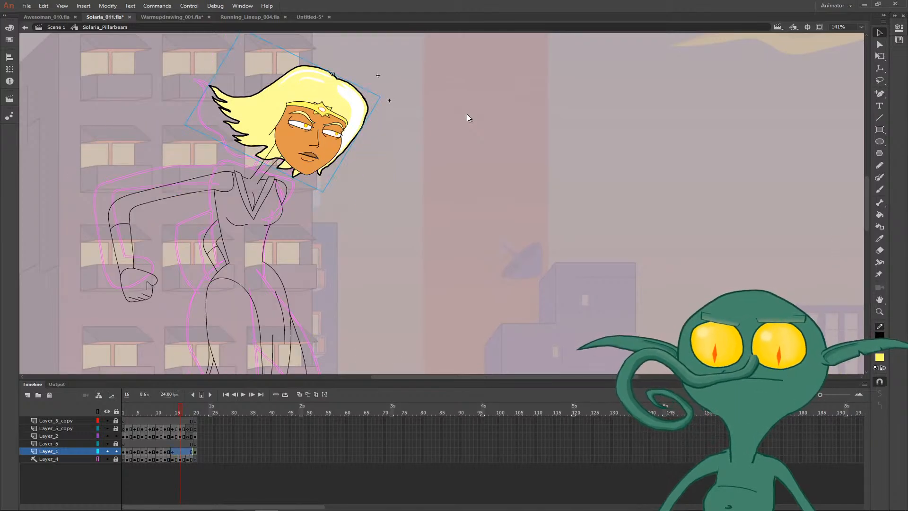
{"action": "key", "text": "ctrl+z"}
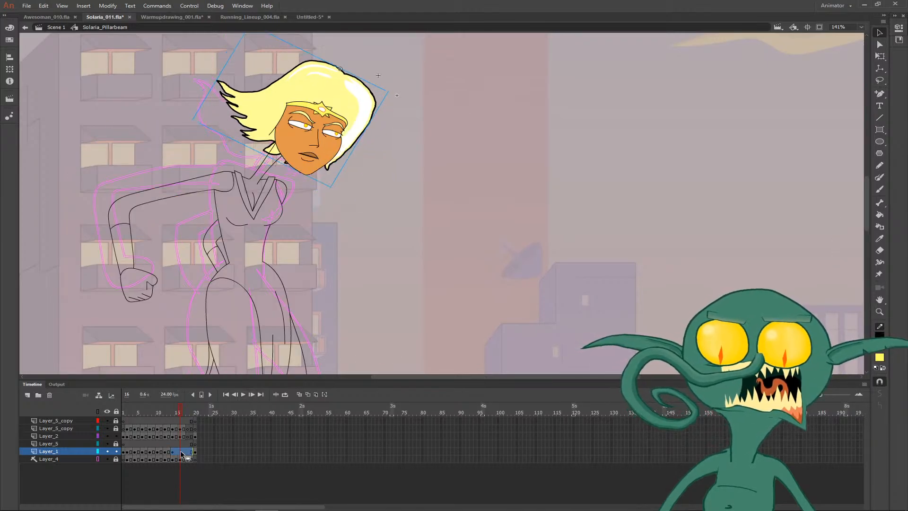
- Insert a hair keyframe at frame 16 on Layer_1 and move the hair down and left to fit the head
{"action": "key", "text": "F6"}
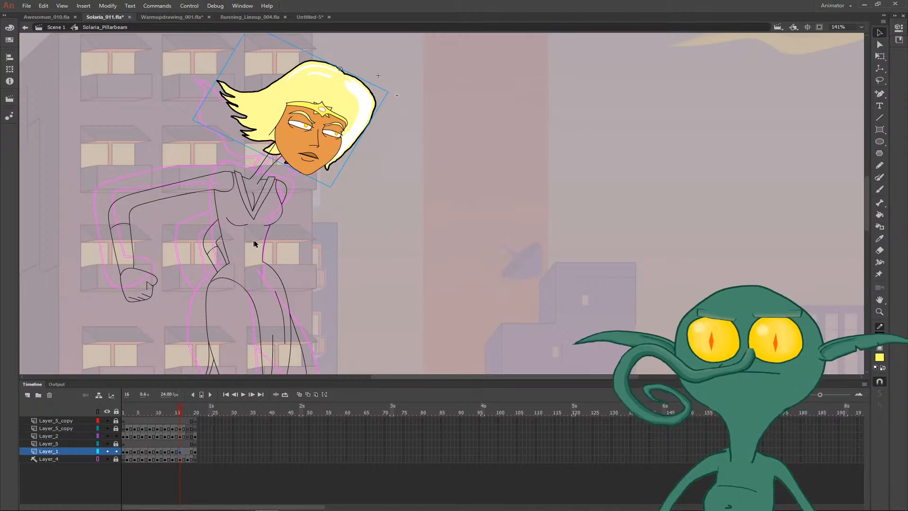
{"action": "left_click_drag", "start_coordinate": [350, 135], "coordinate": [340, 142]}
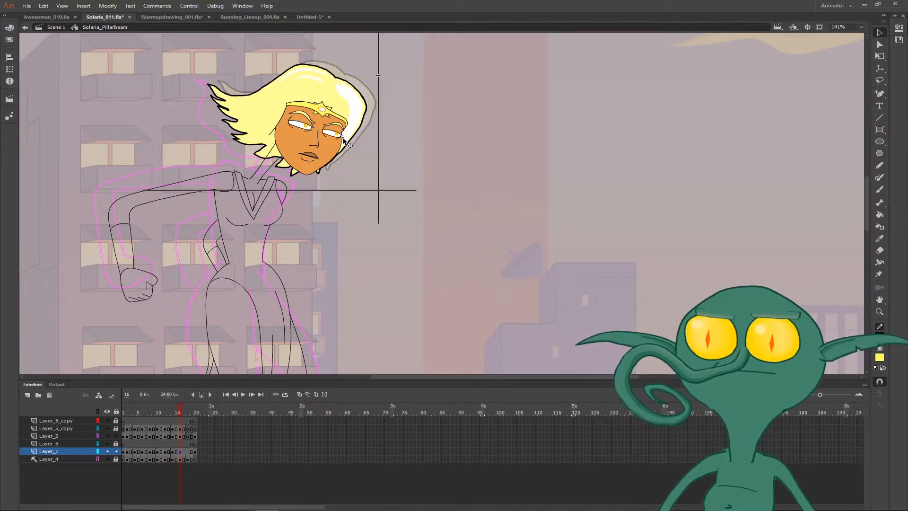
{"action": "key", "text": "Up"}
{"action": "key", "text": "Up"}
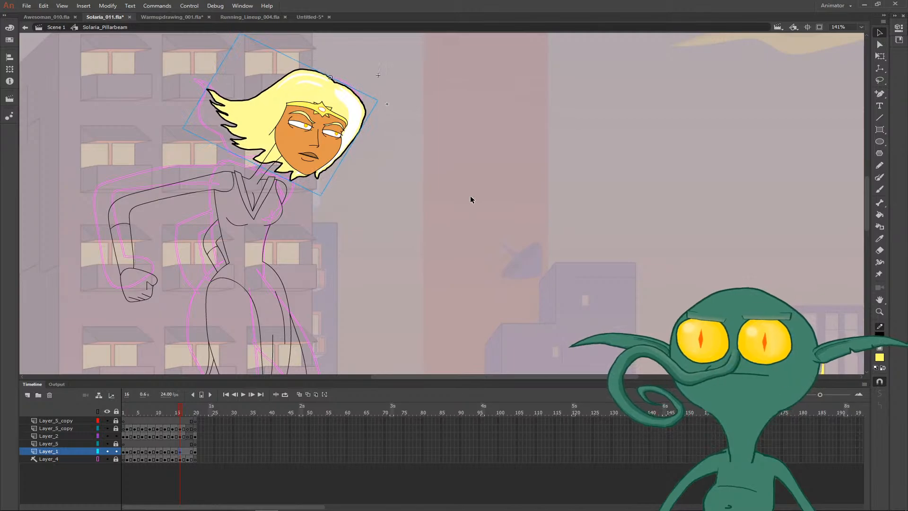
{"action": "key", "text": "Left"}
{"action": "key", "text": "Left"}
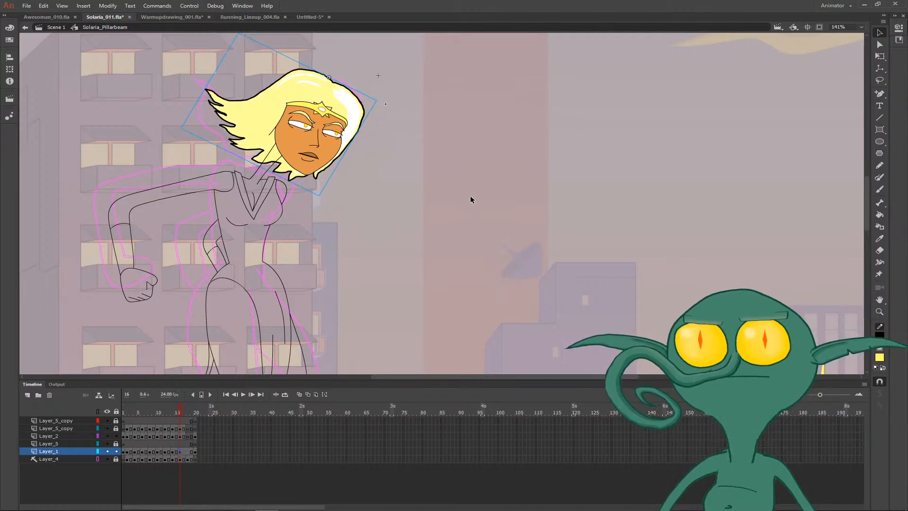
- Rotate the hair slightly counterclockwise on frame 16 and reposition it around the face, checking it against frame 15
{"action": "key", "text": "q"}
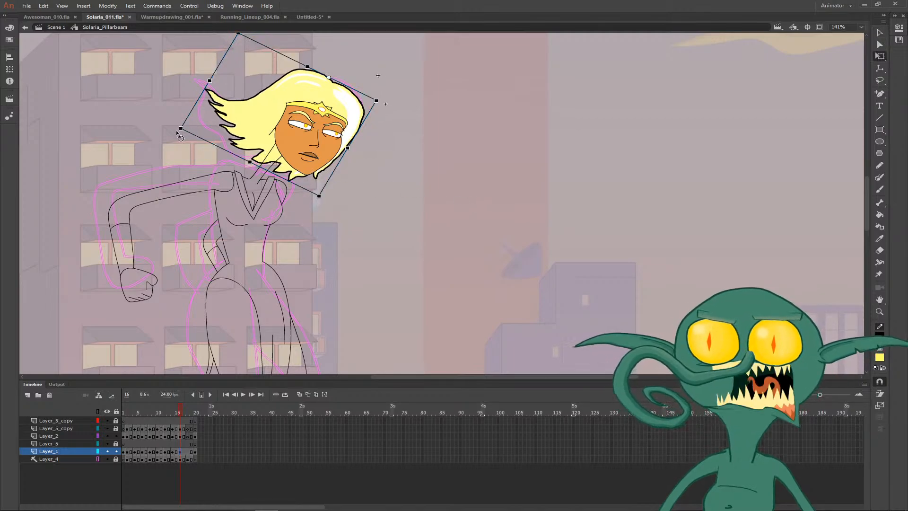
{"action": "left_click_drag", "start_coordinate": [177, 133], "coordinate": [185, 150]}
{"action": "key", "text": "v"}
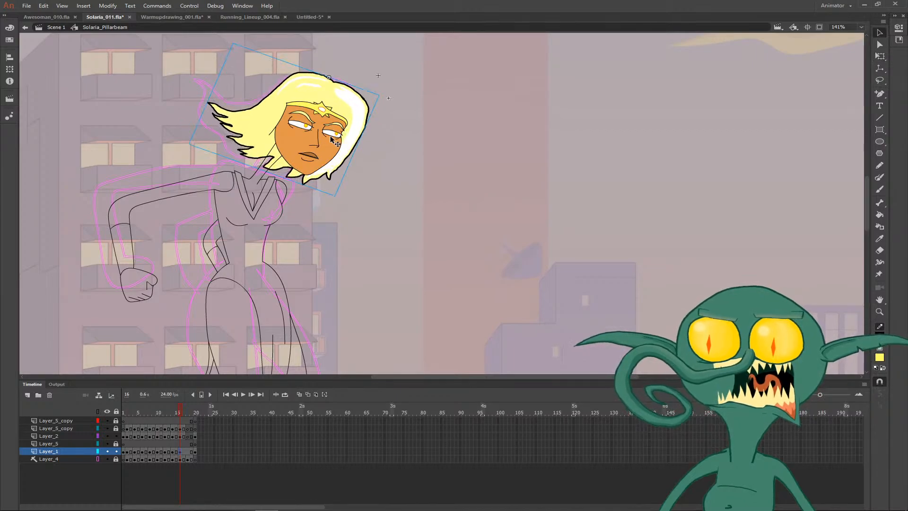
{"action": "left_click_drag", "start_coordinate": [355, 136], "coordinate": [352, 132]}
{"action": "key", "text": "Left"}
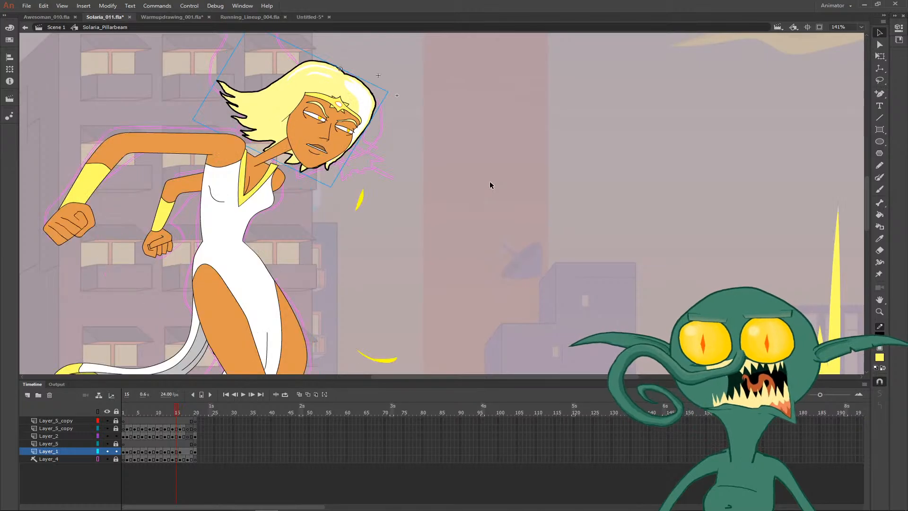
{"action": "key", "text": "."}
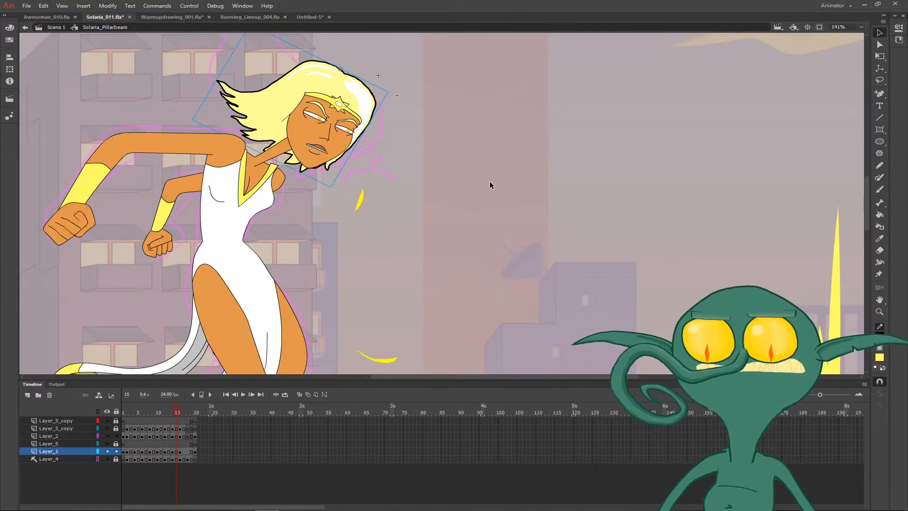
{"action": "left_click", "coordinate": [490, 181]}
{"action": "key", "text": "."}
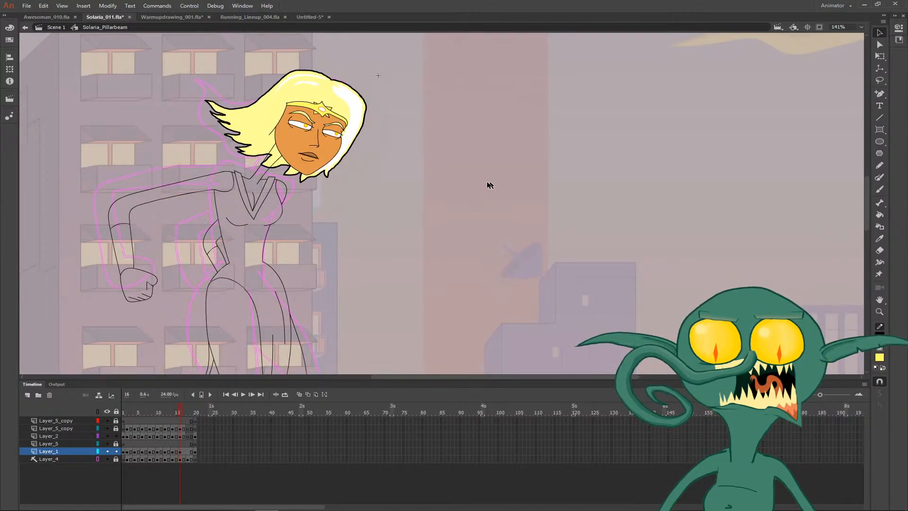
- Set the Solaria_hair_wave_002 instance's first looping frame to 10 on frame 16 and play back the animation
{"action": "left_click", "coordinate": [271, 136]}
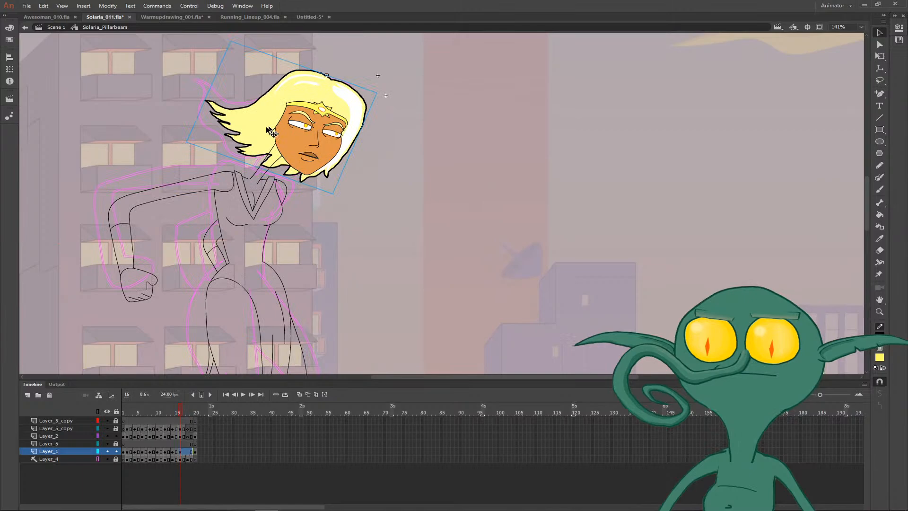
{"action": "left_click", "coordinate": [902, 30]}
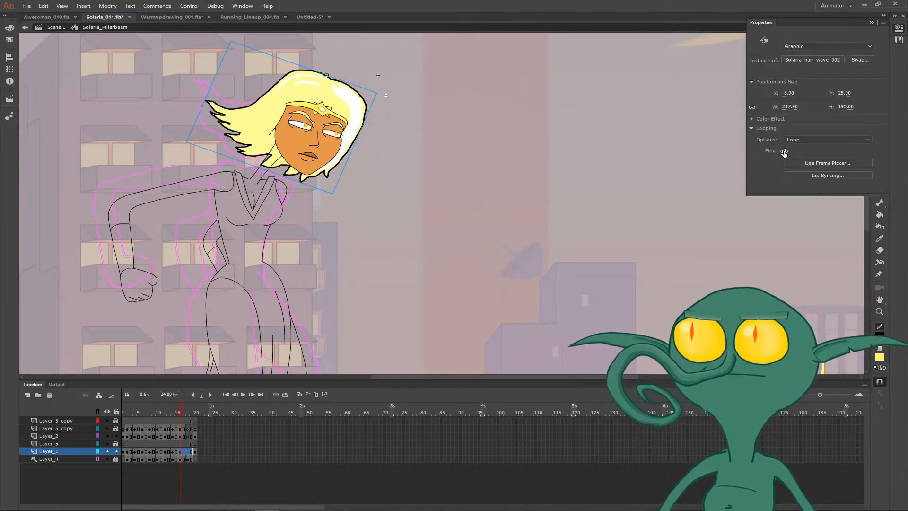
{"action": "type", "text": "10"}
{"action": "left_click", "coordinate": [622, 176]}
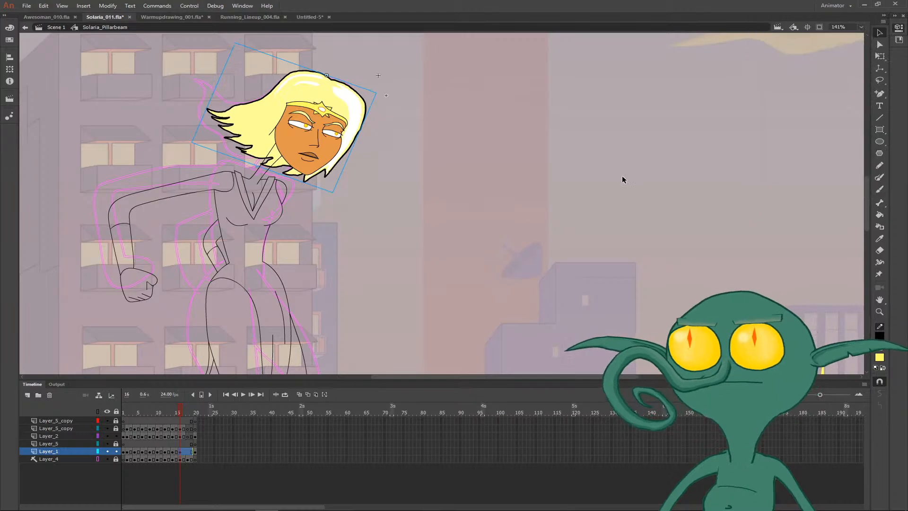
{"action": "key", "text": "Return"}
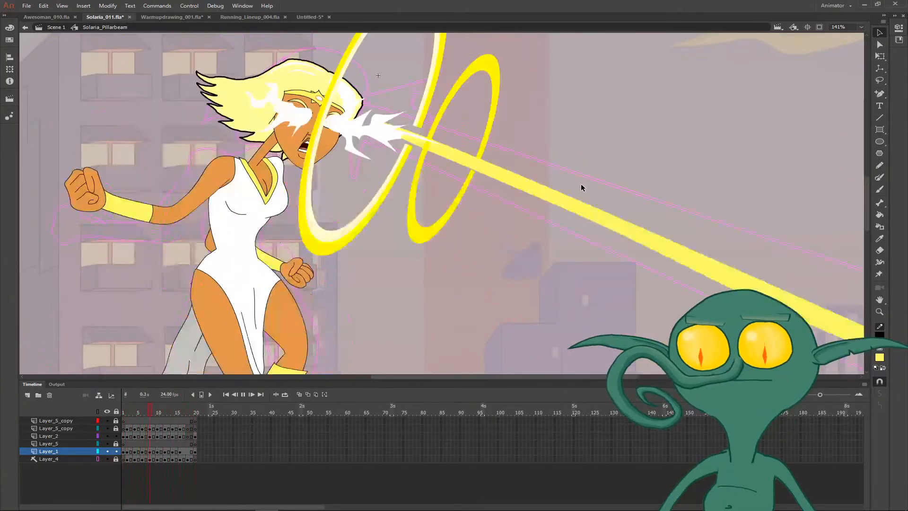
{"action": "key", "text": "Return"}
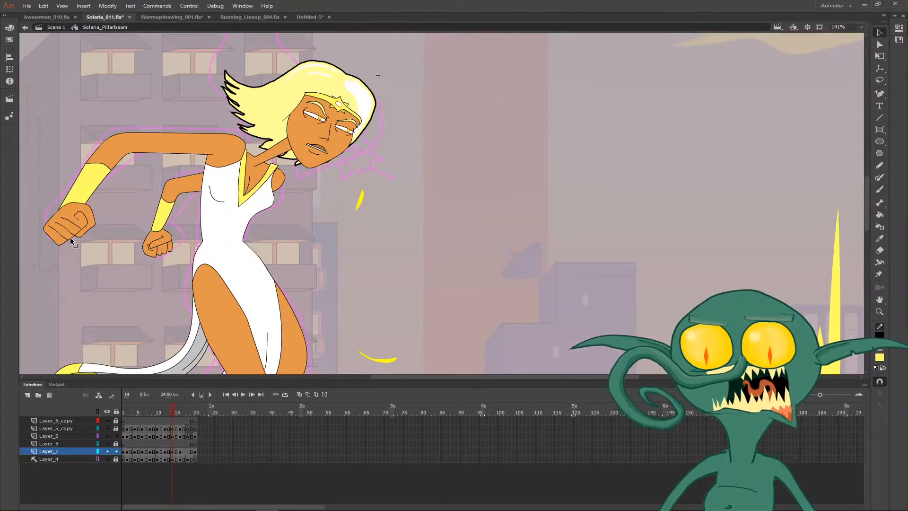
- Scale the outstretched arm's forearm and fist down slightly toward the elbow on frame 14 and play back the animation
{"action": "left_click", "coordinate": [71, 216]}
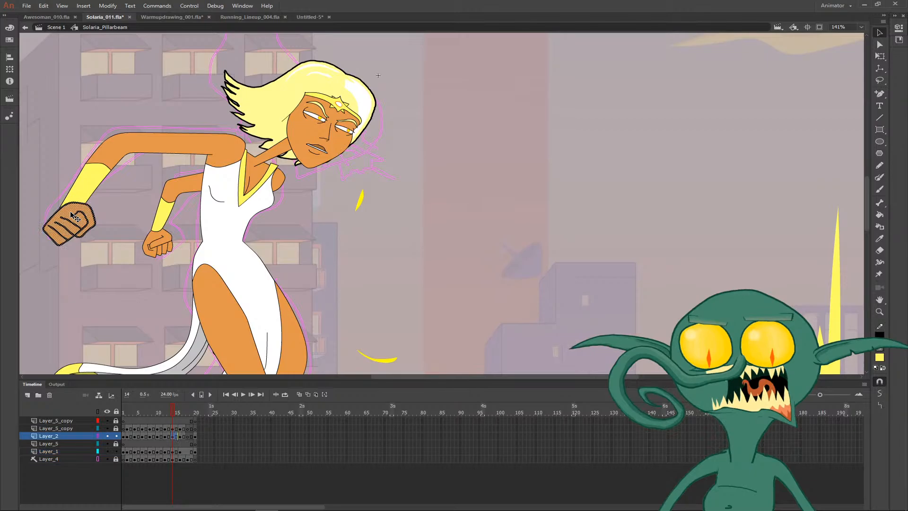
{"action": "left_click", "coordinate": [81, 186], "text": "shift"}
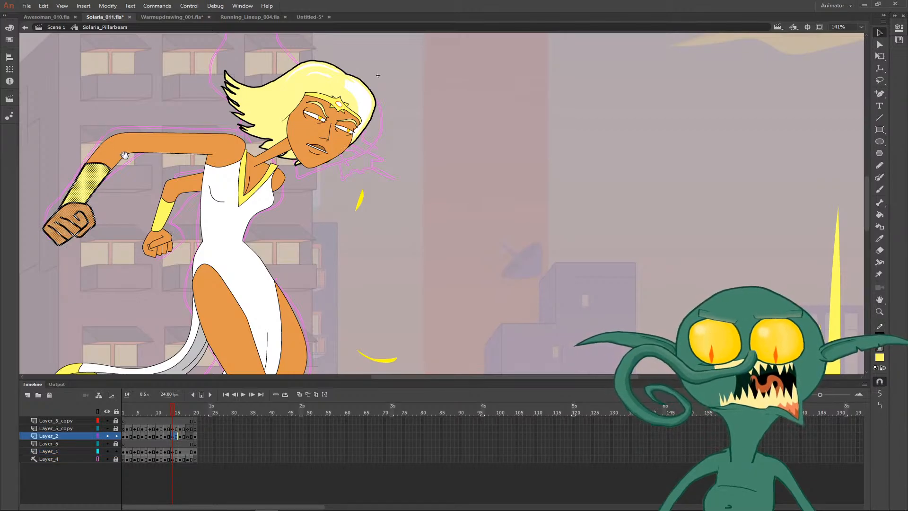
{"action": "left_click_drag", "start_coordinate": [126, 156], "coordinate": [217, 149]}
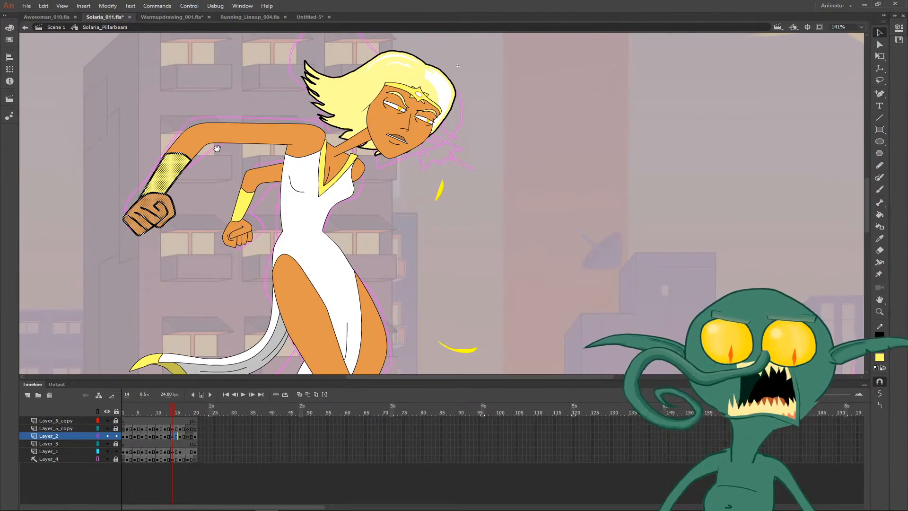
{"action": "key", "text": "q"}
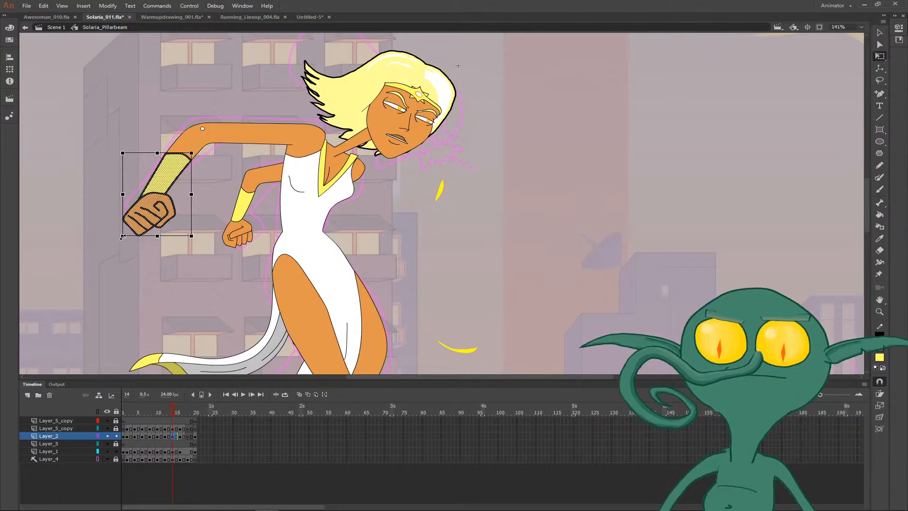
{"action": "left_click_drag", "start_coordinate": [122, 237], "coordinate": [129, 232]}
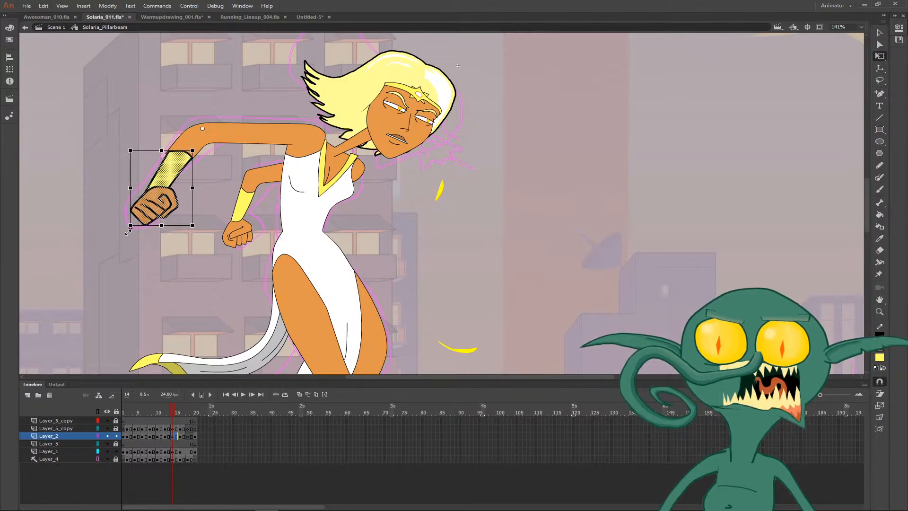
{"action": "left_click", "coordinate": [198, 174]}
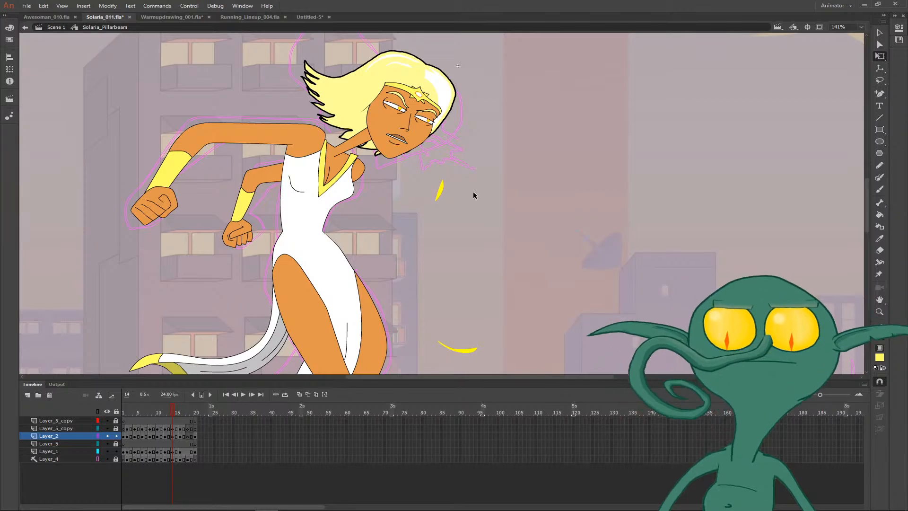
{"action": "key", "text": "comma"}
{"action": "key", "text": "period"}
{"action": "key", "text": "Return"}
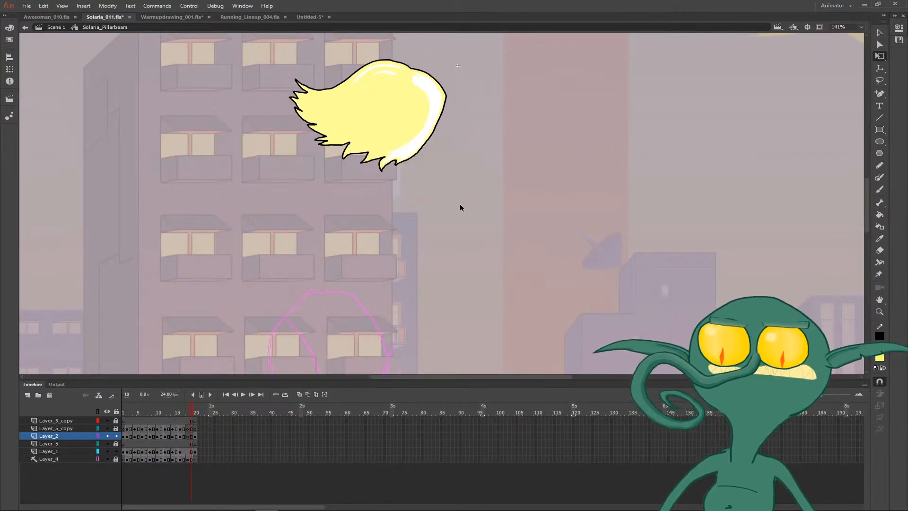
{"action": "key", "text": "Return"}
- Fill the upper arm on frame 16 with the orange skin colour sampled from frame 15 and curve its shoulder outline
{"action": "key", "text": "i"}
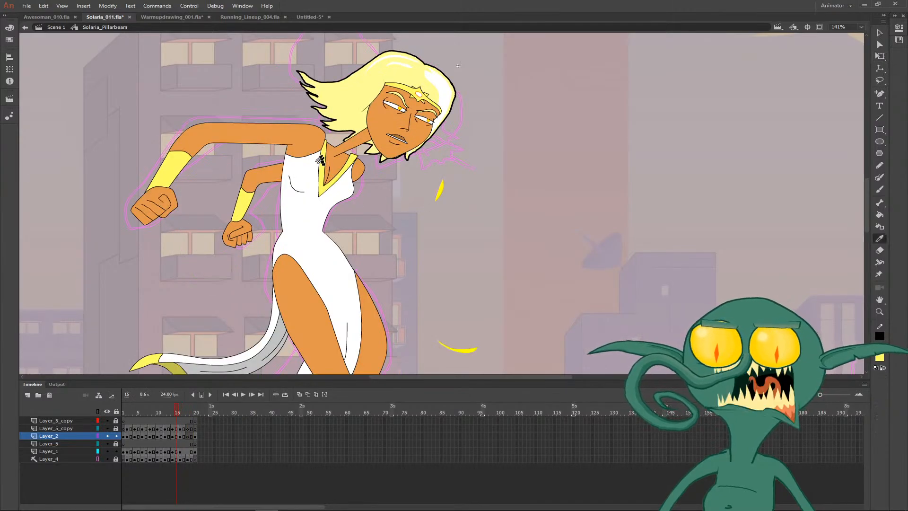
{"action": "left_click", "coordinate": [311, 154]}
{"action": "key", "text": "period"}
{"action": "left_click", "coordinate": [302, 170]}
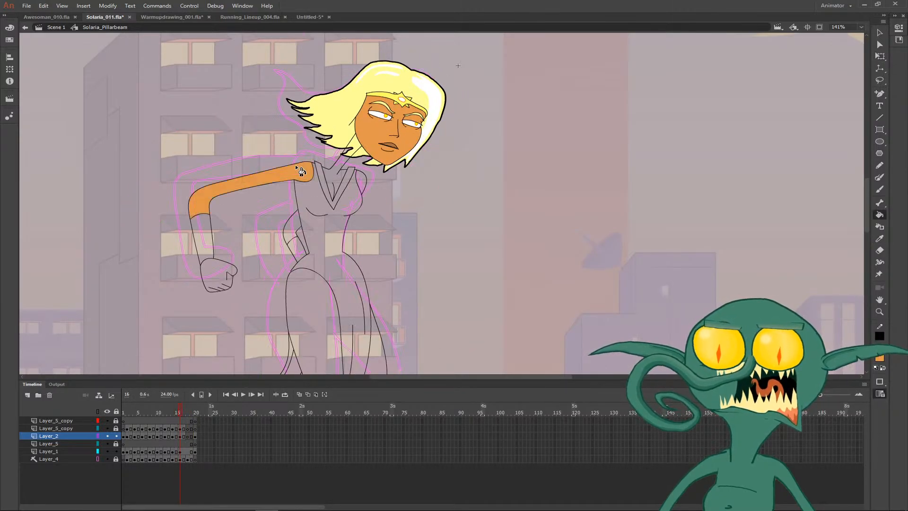
{"action": "key", "text": "v"}
{"action": "left_click_drag", "start_coordinate": [303, 163], "coordinate": [291, 165]}
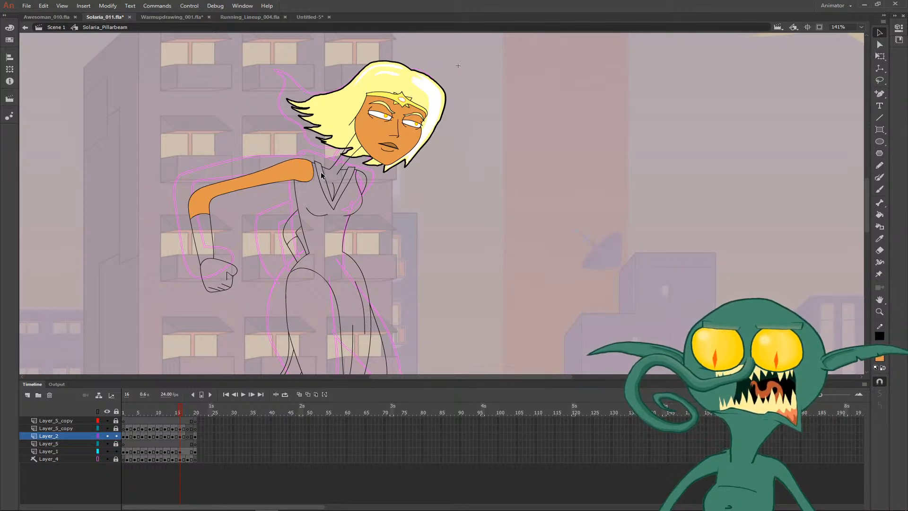
- Fill the neck and chest, far shoulder, far arm and fist on frame 16 with the orange skin colour
{"action": "key", "text": "k"}
{"action": "left_click", "coordinate": [336, 181]}
{"action": "left_click", "coordinate": [363, 184]}
{"action": "left_click", "coordinate": [292, 233]}
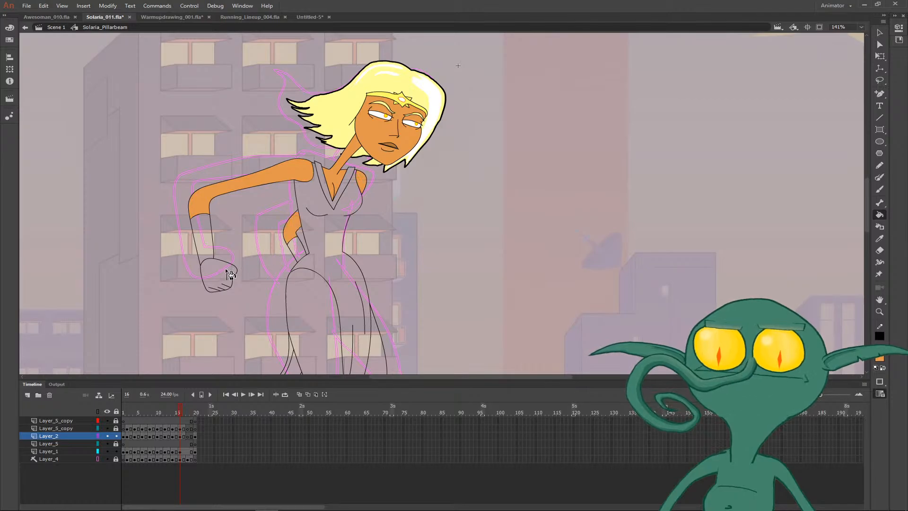
{"action": "left_click", "coordinate": [230, 274]}
- Pull the overshooting end of the fist's thumb line back to meet the fist outline on frame 16
{"action": "key", "text": "z"}
{"action": "left_click_drag", "start_coordinate": [207, 244], "coordinate": [253, 281]}
{"action": "key", "text": "v"}
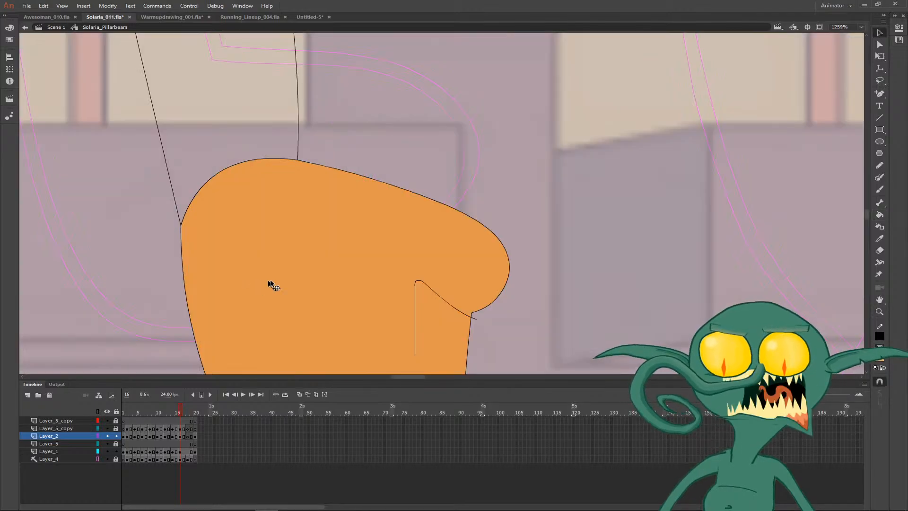
{"action": "left_click_drag", "start_coordinate": [495, 324], "coordinate": [414, 236]}
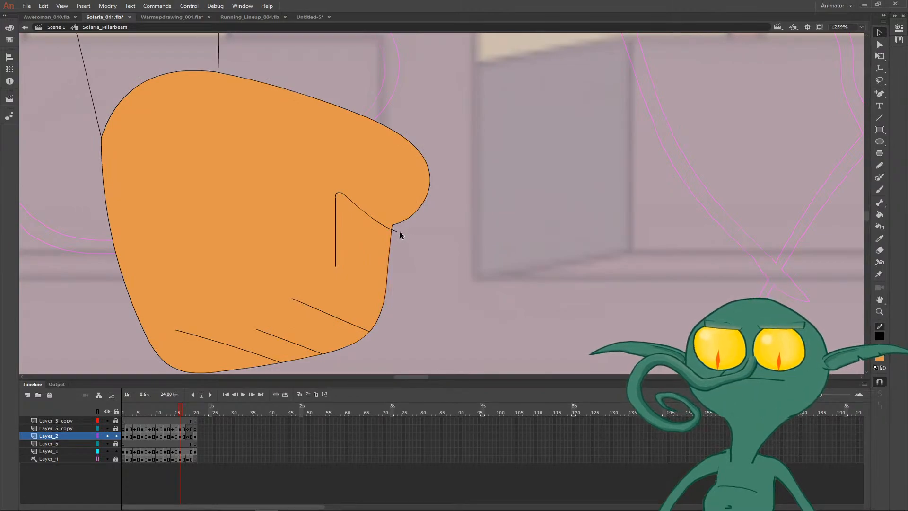
{"action": "left_click_drag", "start_coordinate": [398, 232], "coordinate": [393, 228]}
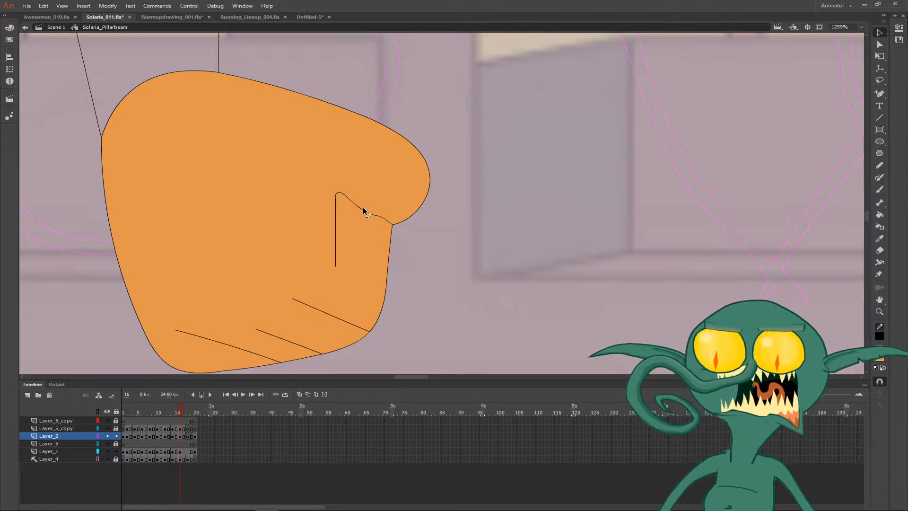
- Smooth the fist's thumb line, curve its inner crease, and bulge the outline between the finger lines into rounded fingers on frame 16
{"action": "left_click_drag", "start_coordinate": [356, 207], "coordinate": [357, 206]}
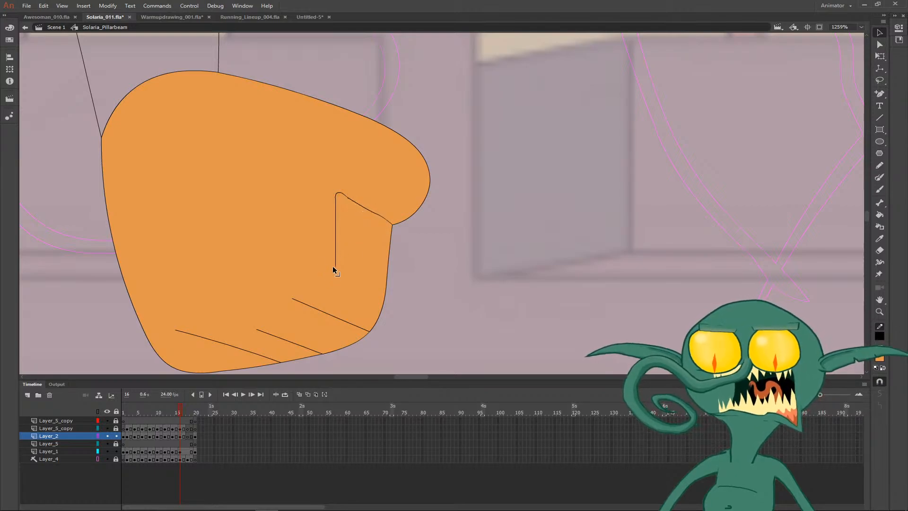
{"action": "left_click_drag", "start_coordinate": [334, 266], "coordinate": [363, 262]}
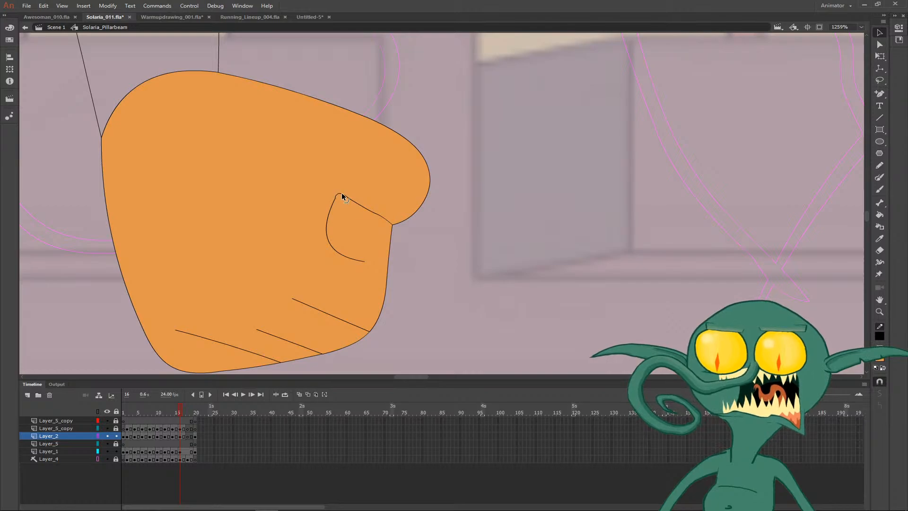
{"action": "left_click_drag", "start_coordinate": [369, 308], "coordinate": [445, 284]}
{"action": "left_click_drag", "start_coordinate": [257, 345], "coordinate": [314, 346]}
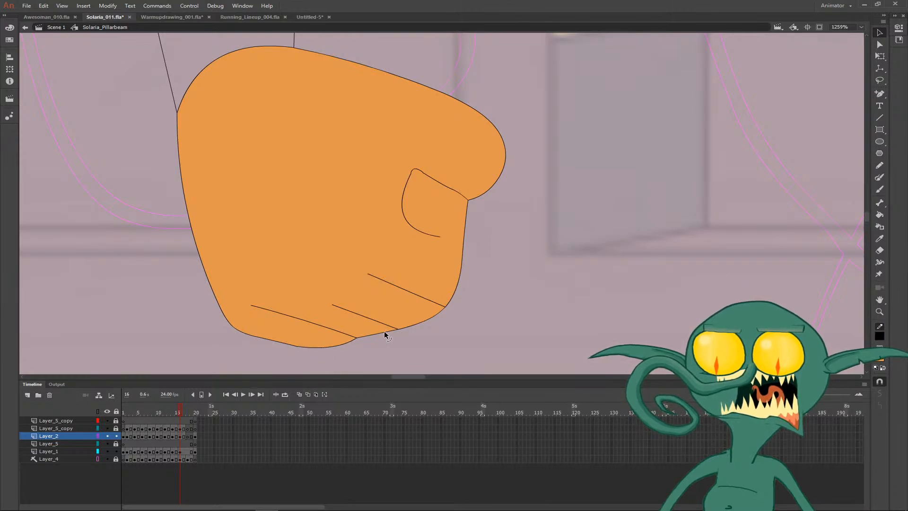
{"action": "left_click_drag", "start_coordinate": [385, 335], "coordinate": [386, 339]}
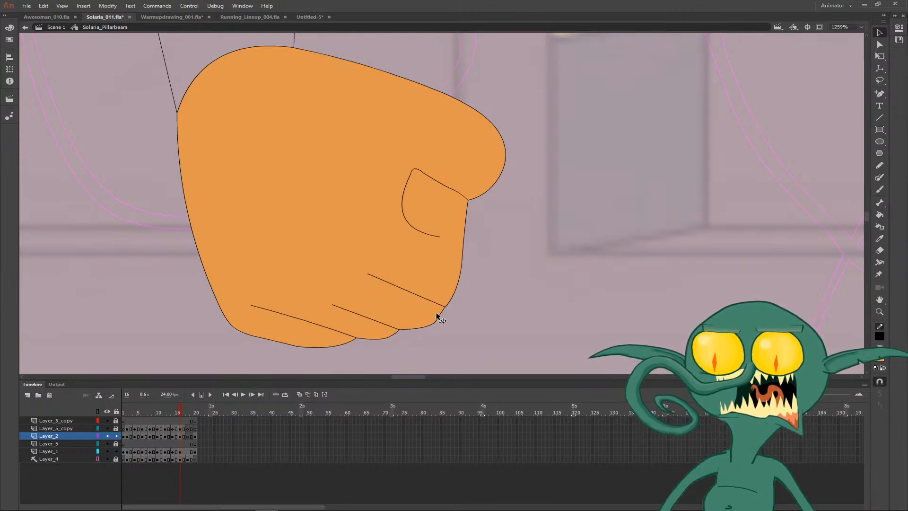
{"action": "left_click_drag", "start_coordinate": [455, 289], "coordinate": [460, 297]}
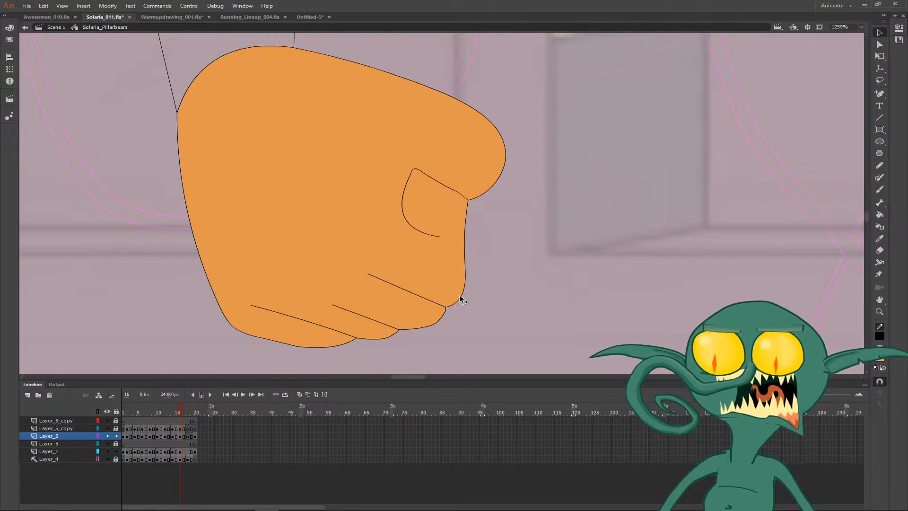
{"action": "left_click_drag", "start_coordinate": [467, 217], "coordinate": [472, 214]}
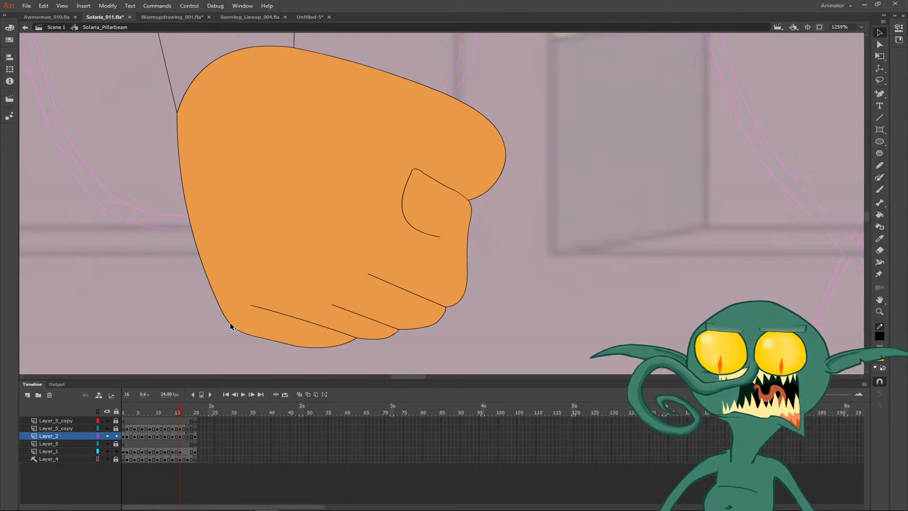
{"action": "left_click_drag", "start_coordinate": [231, 326], "coordinate": [262, 311]}
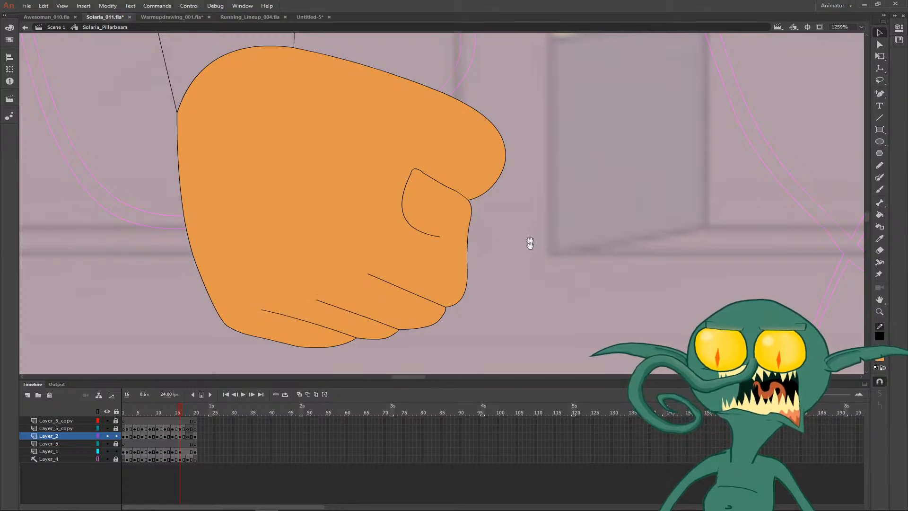
- Examine where the hip, waist and skirt outlines meet on frame 16
{"action": "left_click_drag", "start_coordinate": [529, 220], "coordinate": [533, 284]}
{"action": "key", "text": "ctrl+minus"}
{"action": "key", "text": "ctrl+minus"}
{"action": "key", "text": "ctrl+minus"}
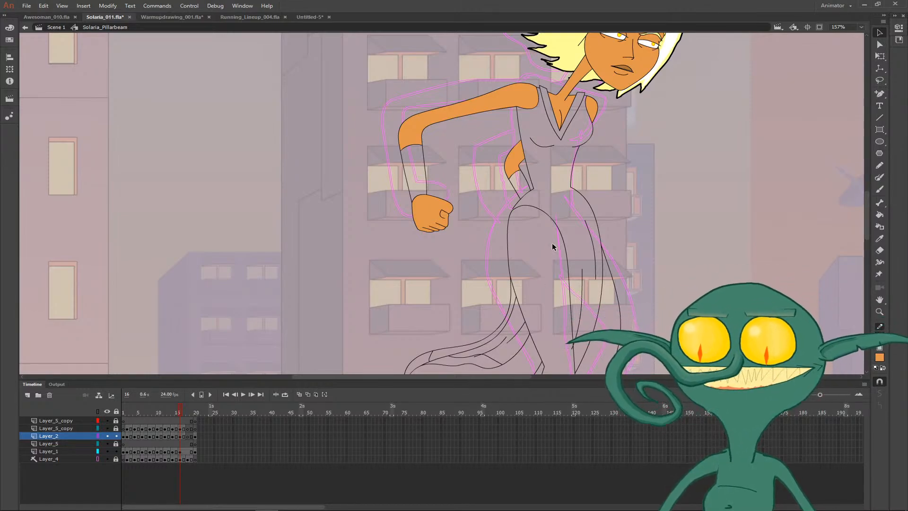
{"action": "left_click_drag", "start_coordinate": [630, 163], "coordinate": [454, 164]}
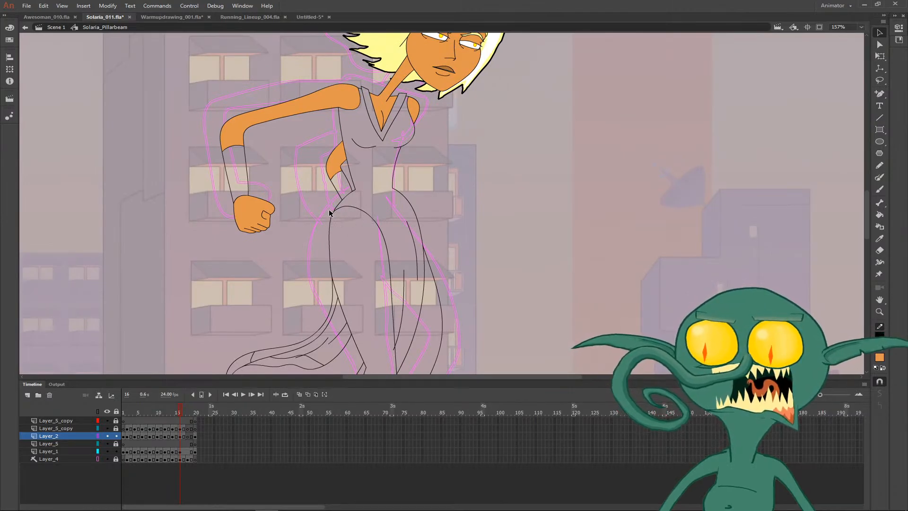
{"action": "key", "text": "z"}
{"action": "left_click_drag", "start_coordinate": [329, 197], "coordinate": [324, 237]}
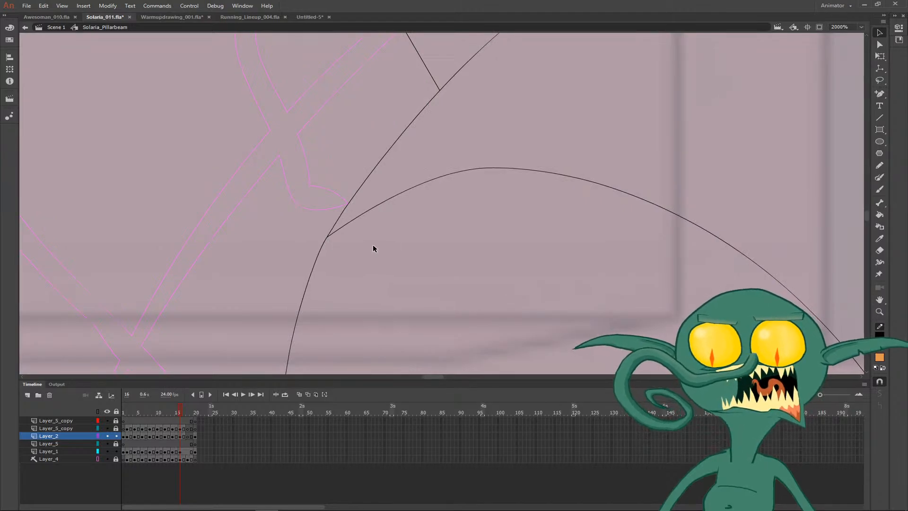
{"action": "key", "text": "ctrl+minus"}
{"action": "key", "text": "ctrl+minus"}
{"action": "key", "text": "ctrl+minus"}
{"action": "key", "text": "ctrl+minus"}
- Fill both wrist cuffs and the V-neck trim on frame 16 with the yellow sampled from the cuff on frame 15
{"action": "key", "text": "comma"}
{"action": "key", "text": "i"}
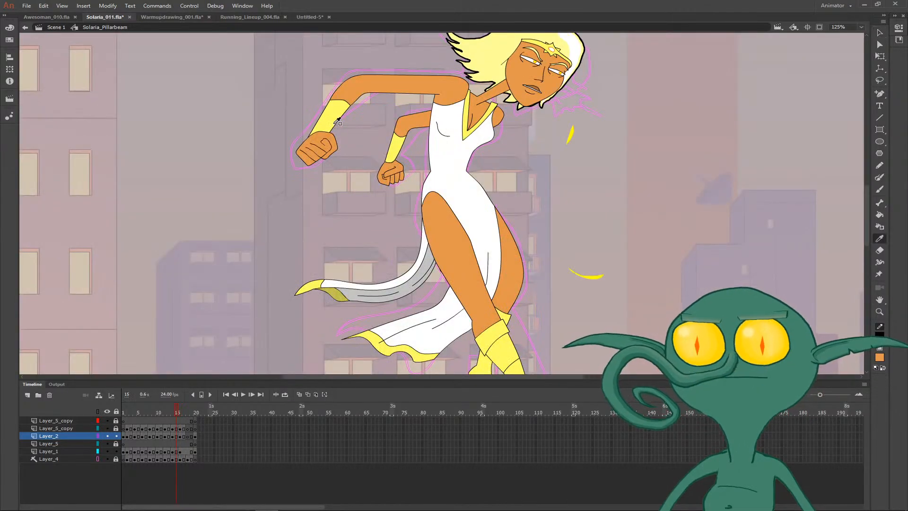
{"action": "left_click", "coordinate": [334, 123]}
{"action": "key", "text": "period"}
{"action": "left_click", "coordinate": [362, 193]}
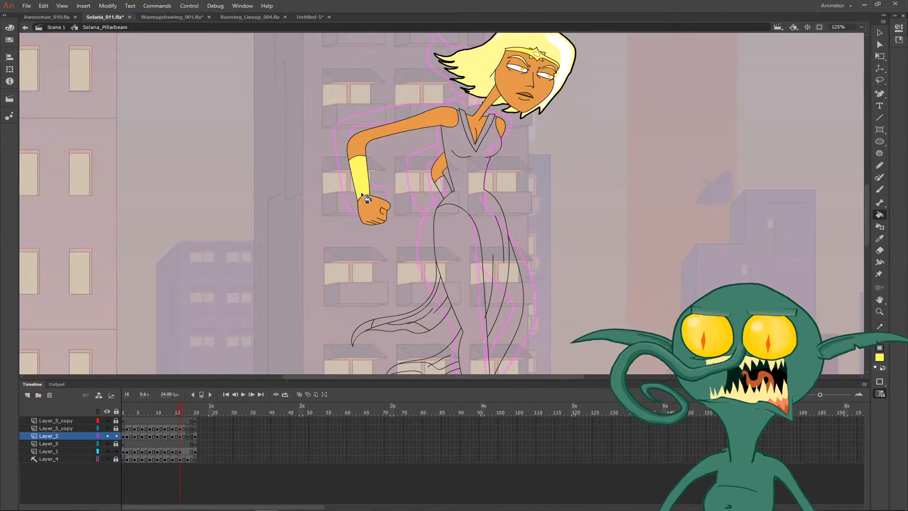
{"action": "left_click", "coordinate": [441, 182]}
{"action": "left_click_drag", "start_coordinate": [473, 191], "coordinate": [391, 217]}
{"action": "left_click", "coordinate": [411, 144]}
- Fill the dress body and both trailing skirt panels on frame 16 with the white sampled from the dress on frame 15
{"action": "key", "text": "comma"}
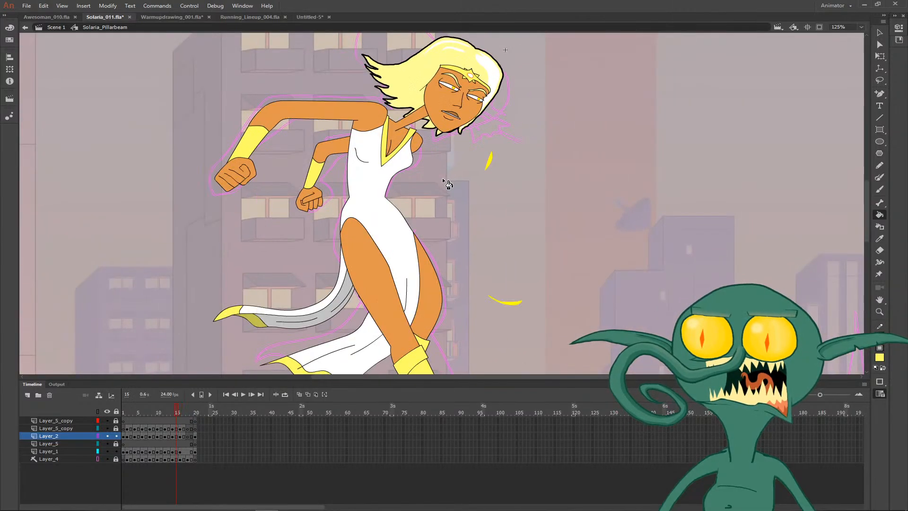
{"action": "key", "text": "i"}
{"action": "key", "text": "period"}
{"action": "left_click", "coordinate": [386, 237]}
{"action": "key", "text": "comma"}
{"action": "key", "text": "i"}
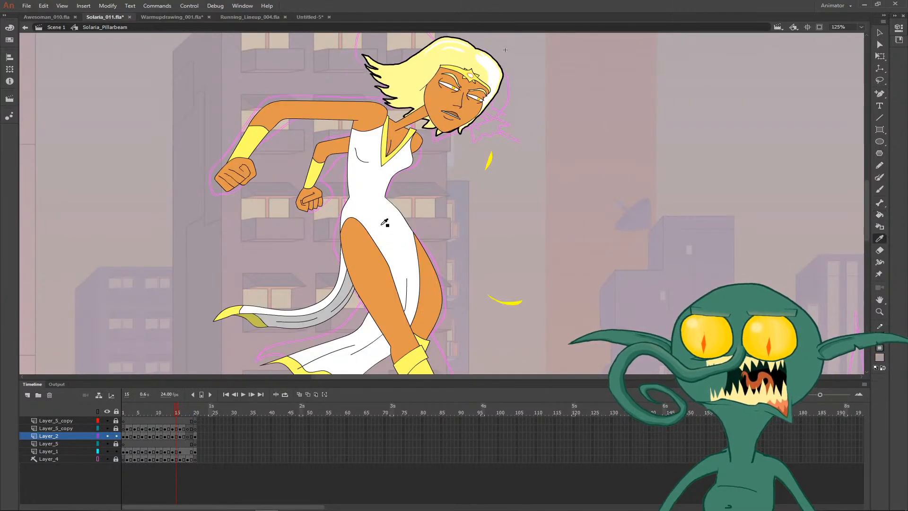
{"action": "left_click", "coordinate": [386, 227]}
{"action": "key", "text": "period"}
{"action": "left_click", "coordinate": [388, 225]}
{"action": "left_click_drag", "start_coordinate": [376, 219], "coordinate": [218, 145]}
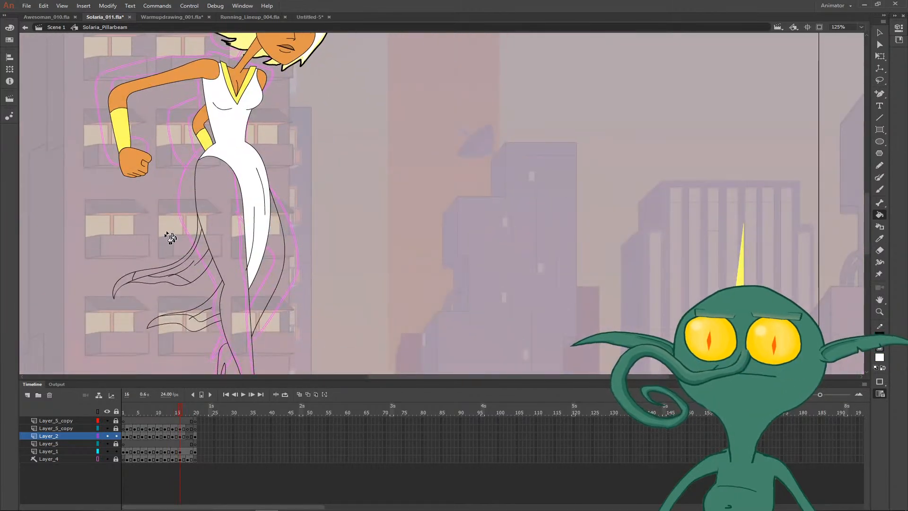
{"action": "left_click", "coordinate": [167, 268]}
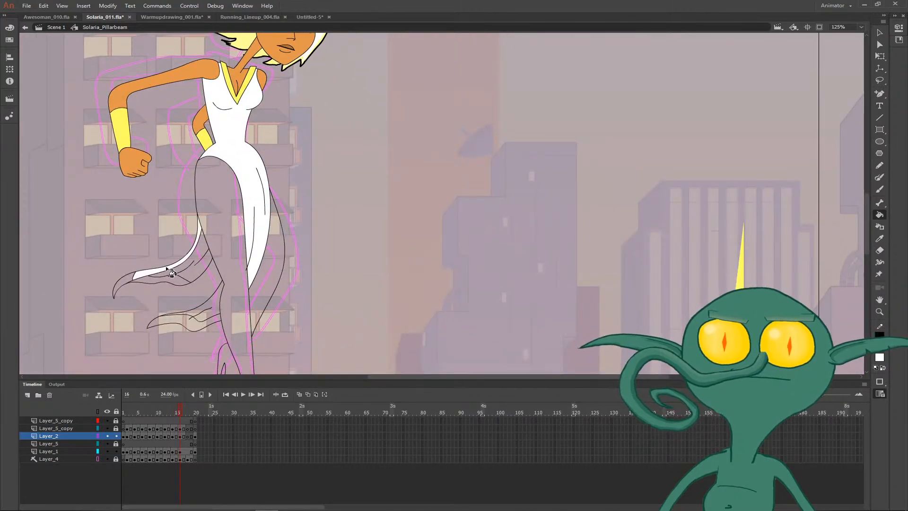
{"action": "left_click", "coordinate": [208, 305]}
- Pick up the yellow boot colour from frame 15 as the fill colour for frame 16
{"action": "key", "text": "comma"}
{"action": "key", "text": "i"}
{"action": "left_click", "coordinate": [253, 288]}
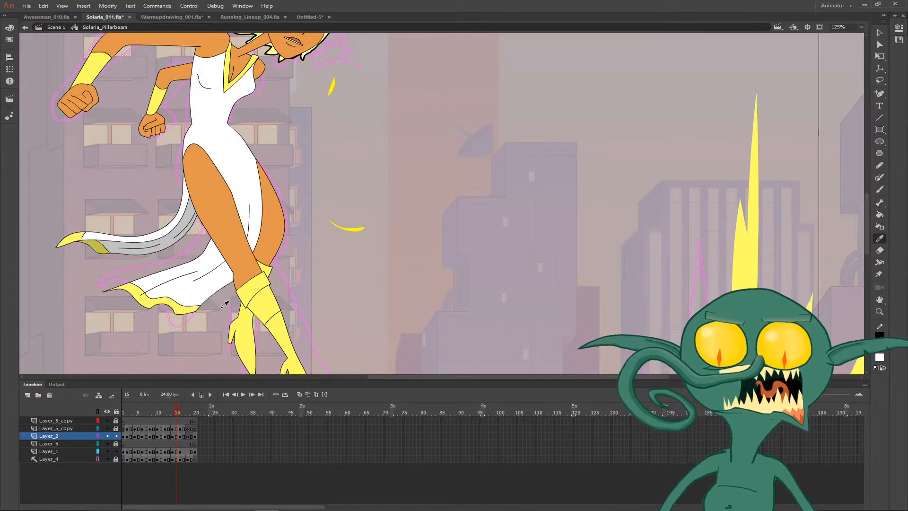
{"action": "key", "text": "period"}
{"action": "left_click_drag", "start_coordinate": [248, 324], "coordinate": [259, 231]}
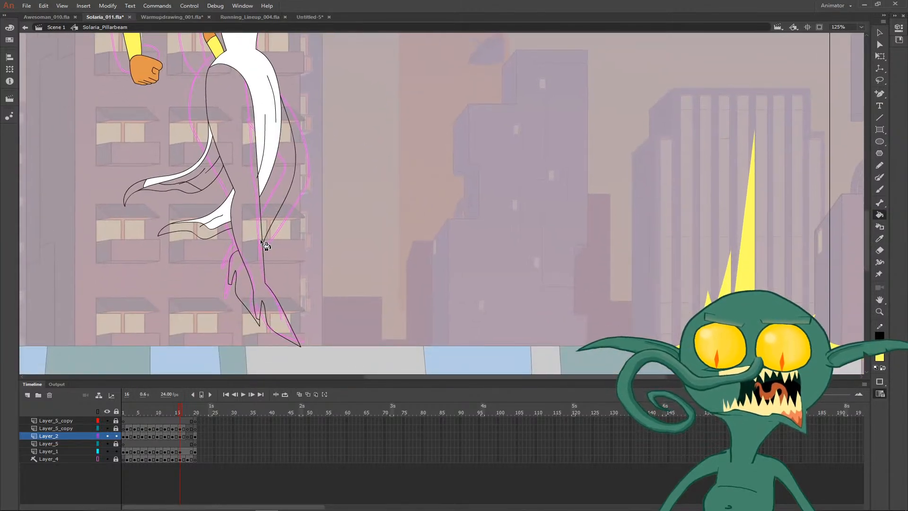
- Reshape the back outline of the front lower leg above the ankle on frame 16
{"action": "key", "text": "z"}
{"action": "left_click", "coordinate": [247, 277]}
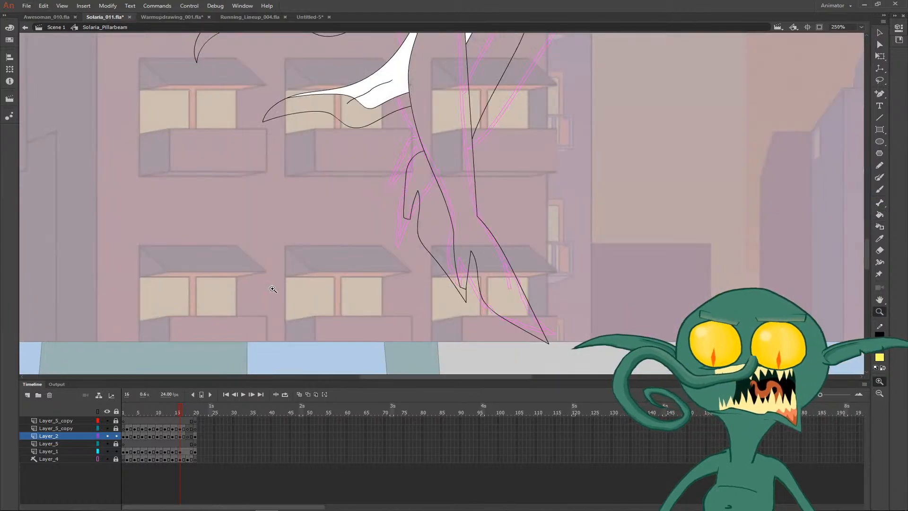
{"action": "left_click", "coordinate": [511, 193]}
{"action": "key", "text": "b"}
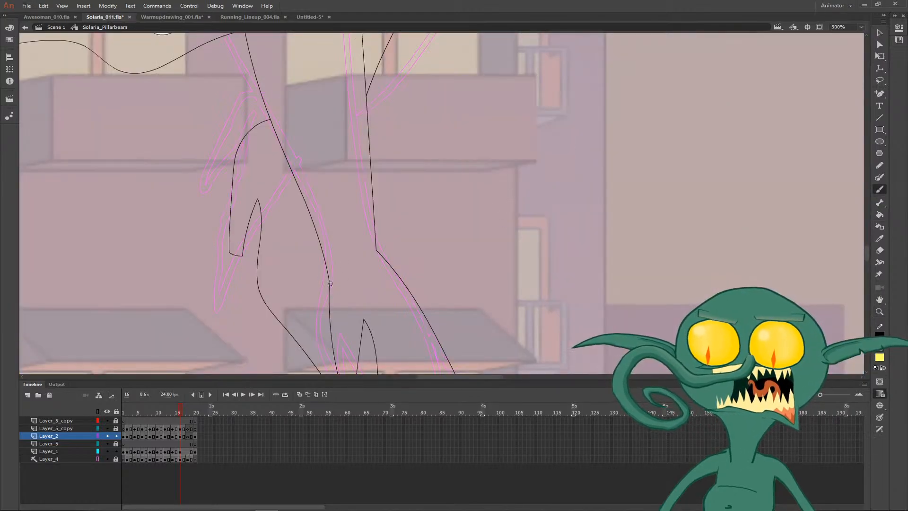
{"action": "key", "text": "v"}
{"action": "left_click_drag", "start_coordinate": [329, 282], "coordinate": [338, 273]}
{"action": "key", "text": "ctrl+z"}
{"action": "left_click_drag", "start_coordinate": [337, 337], "coordinate": [332, 337]}
{"action": "left_click_drag", "start_coordinate": [311, 211], "coordinate": [320, 256]}
{"action": "key", "text": "space"}
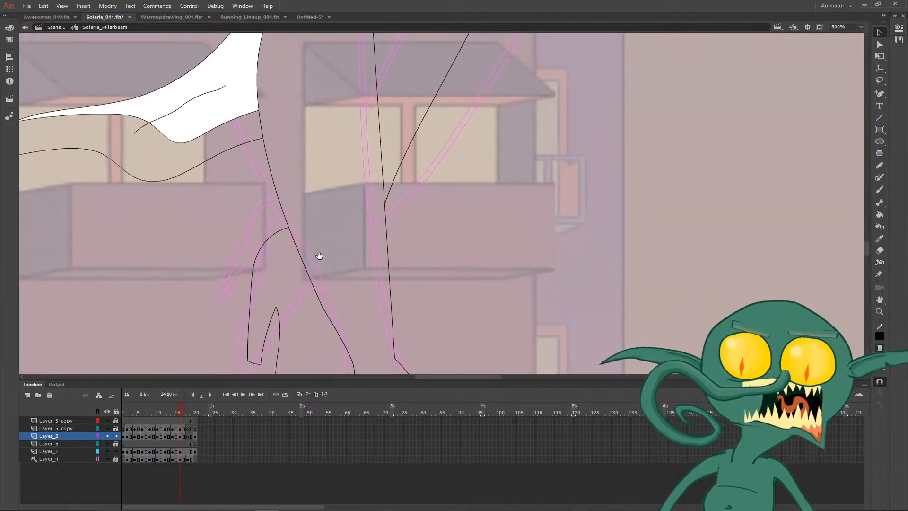
{"action": "key", "text": "ctrl+minus"}
{"action": "key", "text": "ctrl+minus"}
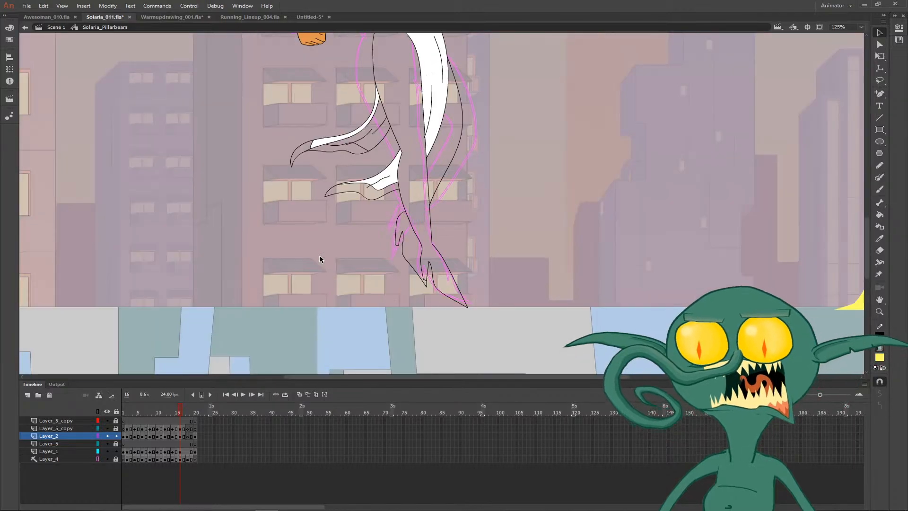
- Compare the boot cuff on frame 15 with the lower leg outlines on frame 16
{"action": "key", "text": "space"}
{"action": "left_click_drag", "start_coordinate": [463, 217], "coordinate": [425, 210]}
{"action": "left_click_drag", "start_coordinate": [394, 236], "coordinate": [398, 237]}
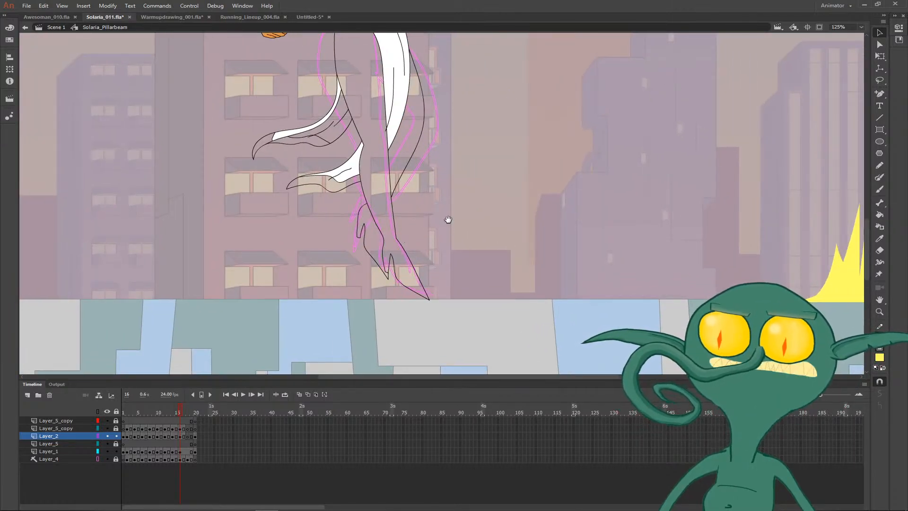
{"action": "left_click_drag", "start_coordinate": [448, 219], "coordinate": [438, 263]}
{"action": "key", "text": "z"}
{"action": "left_click", "coordinate": [400, 229]}
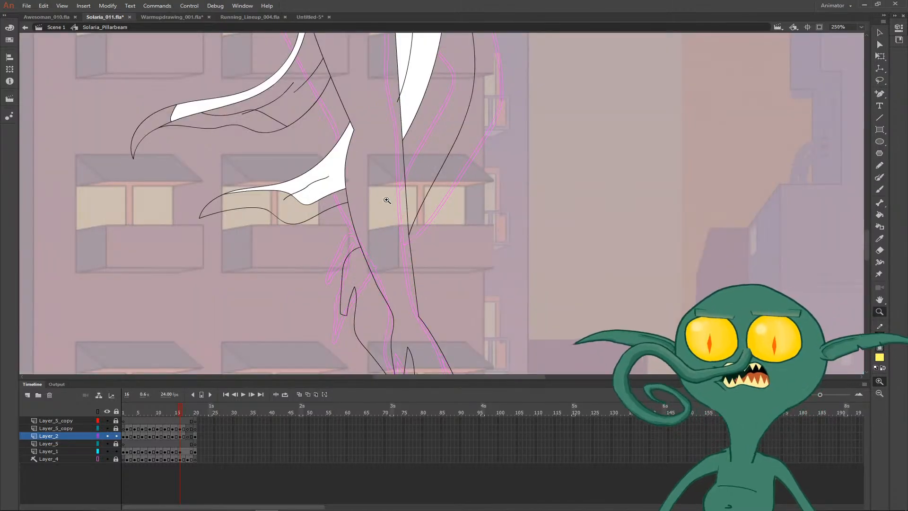
{"action": "key", "text": "y"}
{"action": "key", "text": "comma"}
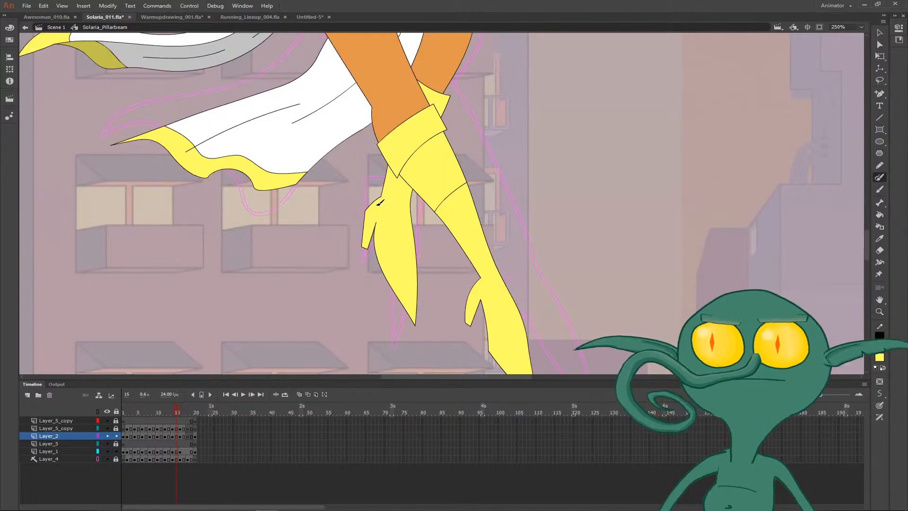
{"action": "key", "text": "period"}
{"action": "key", "text": "comma"}
{"action": "key", "text": "period"}
{"action": "key", "text": "comma"}
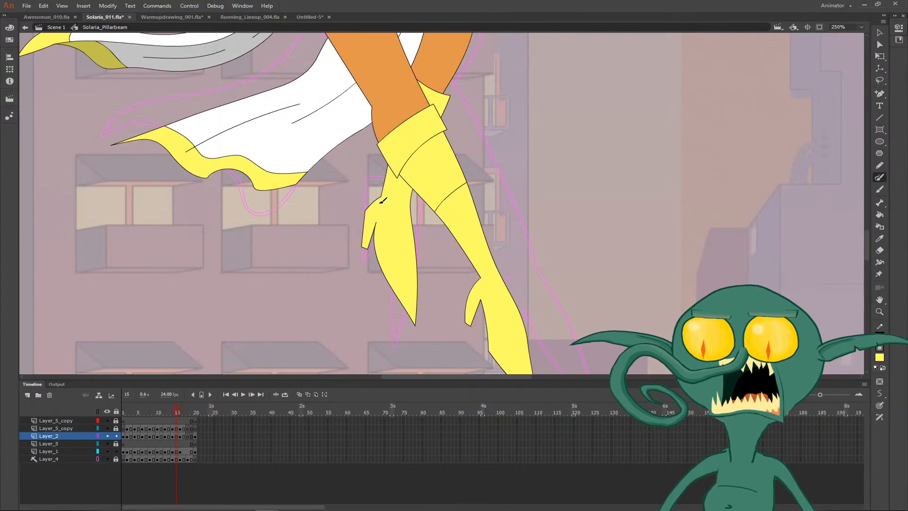
{"action": "key", "text": "period"}
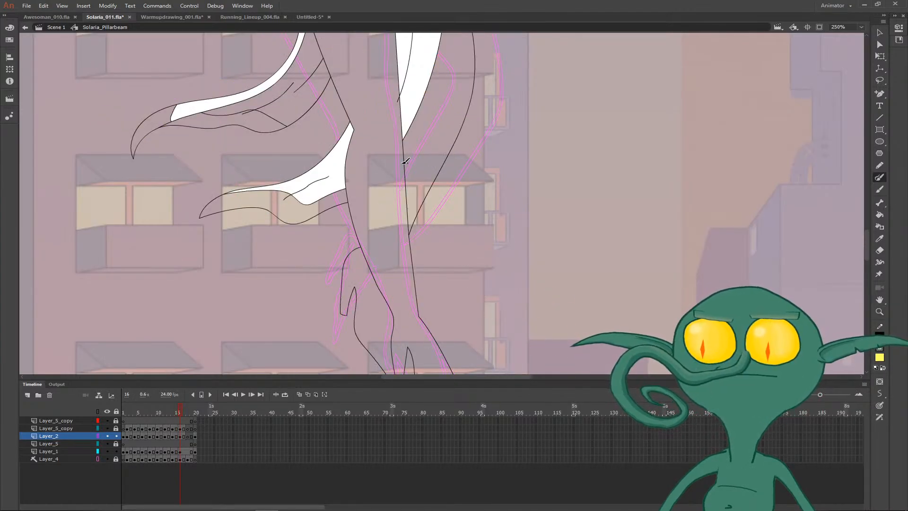
- Draw a slanted boot cuff band across the front leg below the knee on frame 16
{"action": "mouse_move", "coordinate": [406, 162]}
{"action": "left_mouse_down"}
{"action": "mouse_move", "coordinate": [349, 174]}
{"action": "mouse_move", "coordinate": [351, 187]}
{"action": "left_mouse_up"}
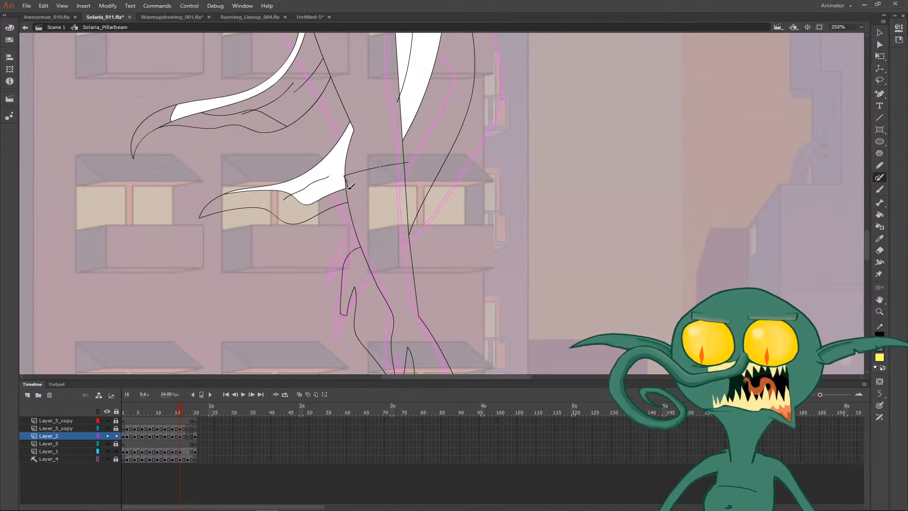
{"action": "mouse_move", "coordinate": [408, 163]}
{"action": "left_mouse_down"}
{"action": "mouse_move", "coordinate": [345, 174]}
{"action": "mouse_move", "coordinate": [344, 213]}
{"action": "mouse_move", "coordinate": [411, 193]}
{"action": "mouse_move", "coordinate": [409, 163]}
{"action": "left_mouse_up"}
{"action": "key", "text": "n"}
{"action": "key", "text": "v"}
{"action": "left_click_drag", "start_coordinate": [390, 177], "coordinate": [370, 211]}
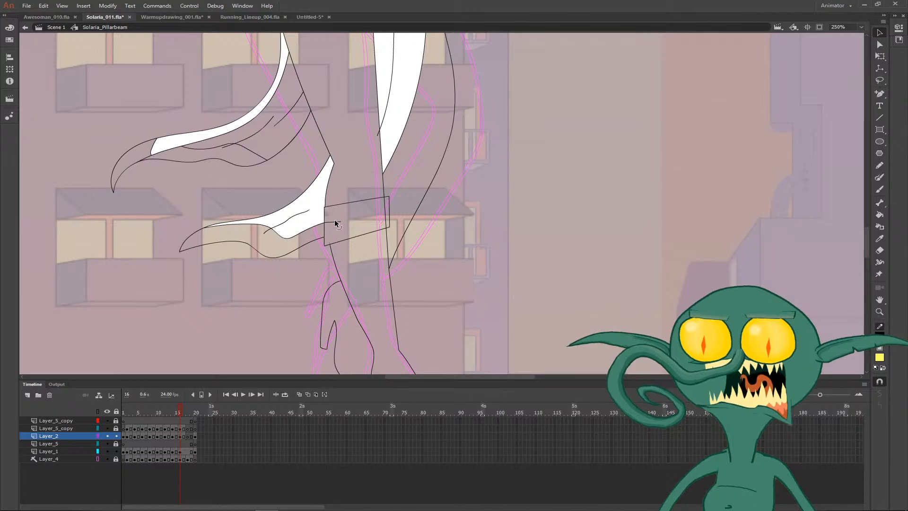
{"action": "key", "text": "ctrl+minus"}
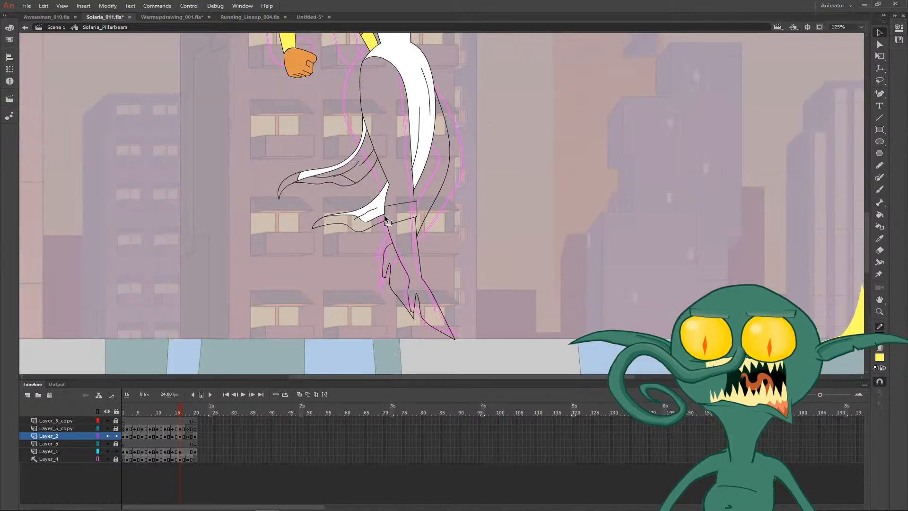
{"action": "left_click_drag", "start_coordinate": [384, 215], "coordinate": [331, 209]}
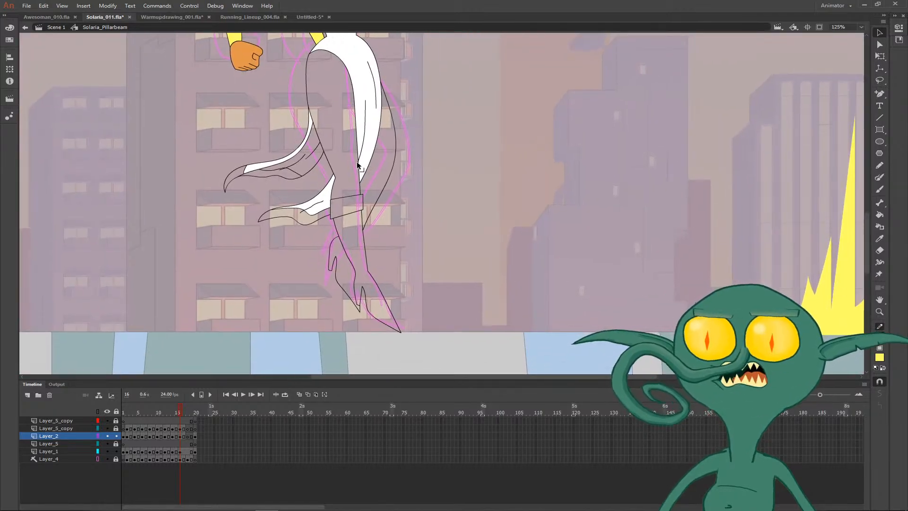
- Fill the underside of the rear dress tail on frame 16 with the light grey sampled from frame 15
{"action": "left_click", "coordinate": [359, 166]}
{"action": "key", "text": "comma"}
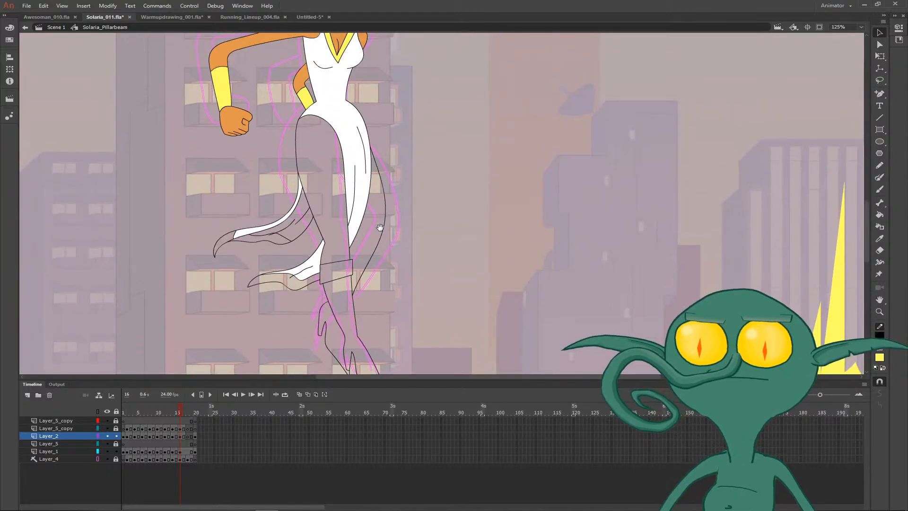
{"action": "key", "text": "i"}
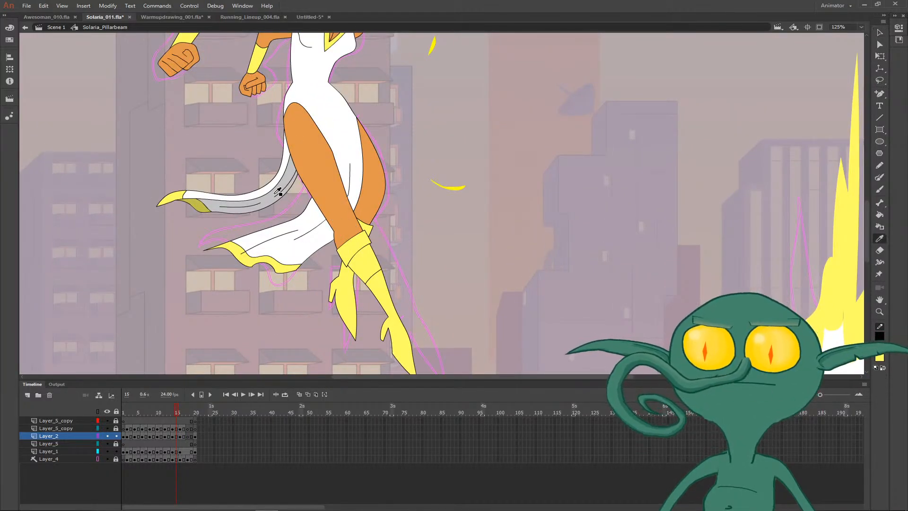
{"action": "left_click", "coordinate": [278, 191]}
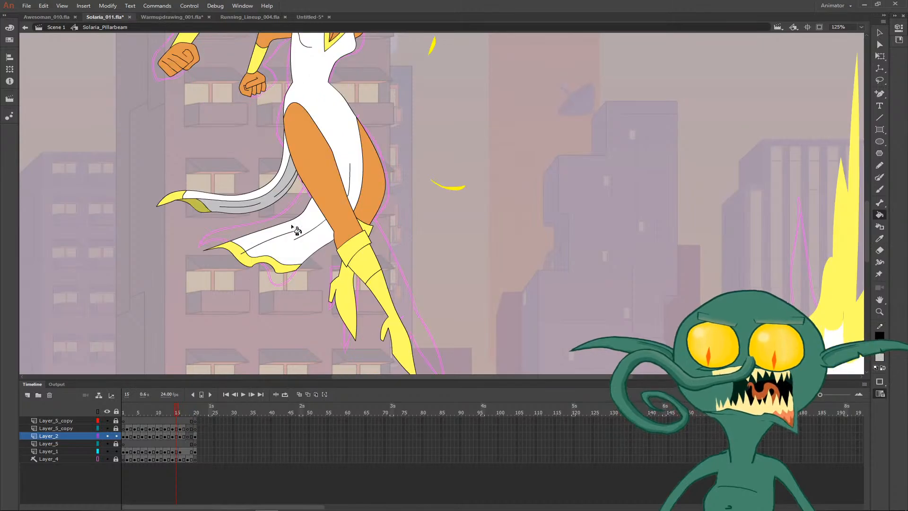
{"action": "left_click", "coordinate": [202, 209]}
{"action": "key", "text": "ctrl+z"}
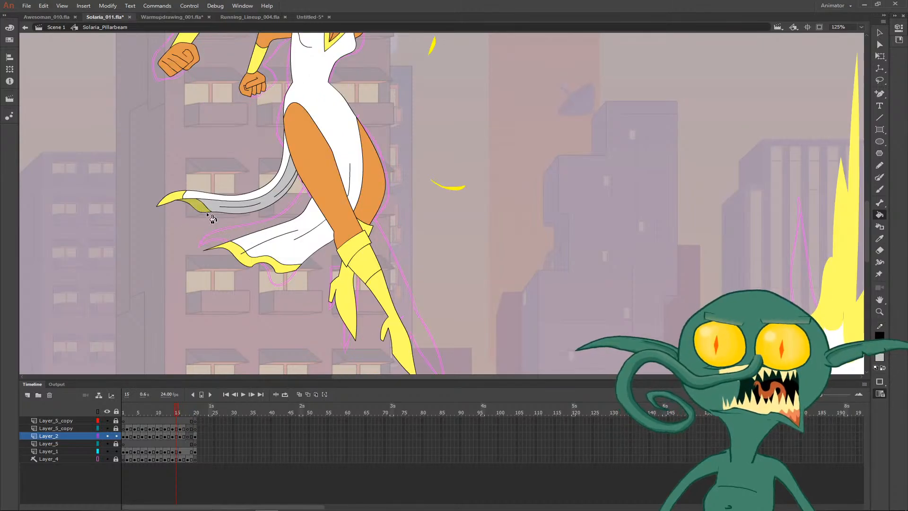
- Fill the shaded hem trim of the rear dress tail on frame 16 with the dark yellow sampled from frame 15
{"action": "key", "text": "i"}
{"action": "left_click", "coordinate": [211, 209]}
{"action": "key", "text": "."}
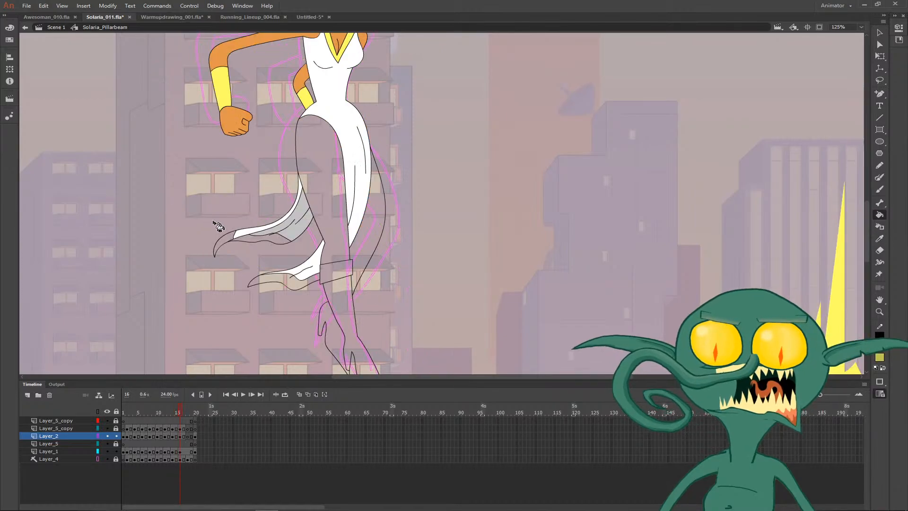
{"action": "left_click", "coordinate": [269, 243]}
- Fill the front hem trim and the rear tail tip on frame 16 with the bright yellow from frame 15
{"action": "key", "text": "comma"}
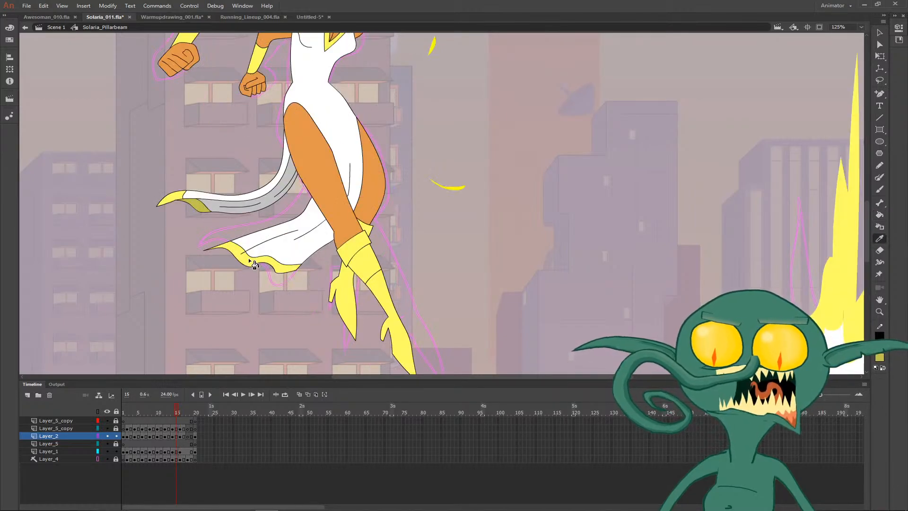
{"action": "key", "text": "period"}
{"action": "left_click", "coordinate": [282, 283]}
{"action": "key", "text": "comma"}
{"action": "key", "text": "v"}
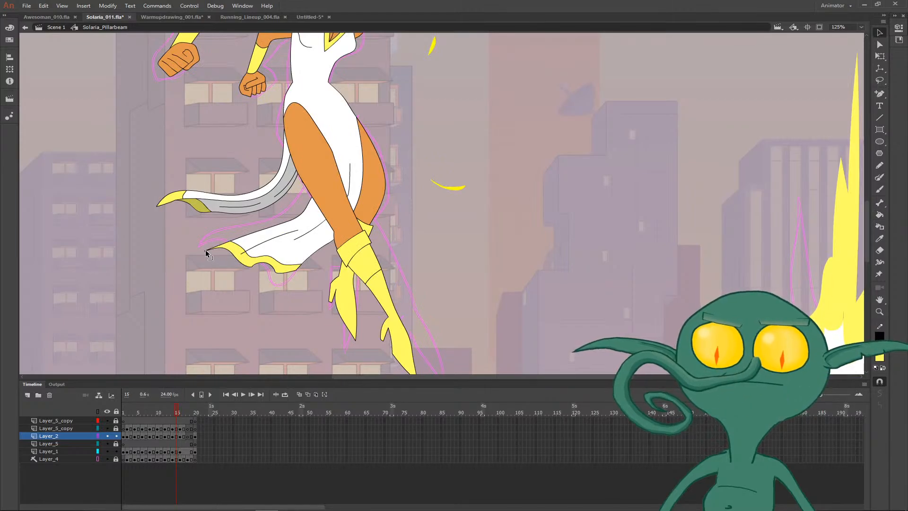
{"action": "key", "text": "period"}
{"action": "key", "text": "period"}
{"action": "key", "text": "comma"}
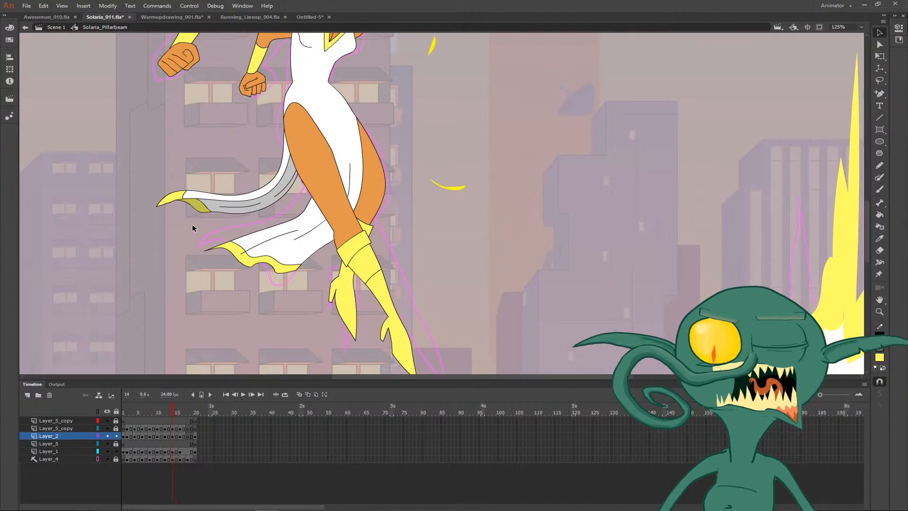
- Fill the front leg above the boot cuff on frame 16 with the orange skin colour sampled from frame 15
{"action": "key", "text": "period"}
{"action": "key", "text": "k"}
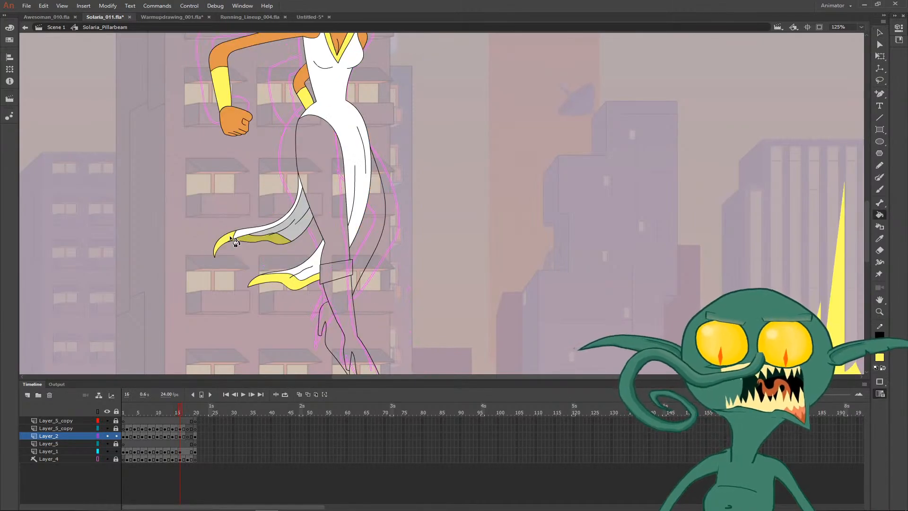
{"action": "key", "text": "comma"}
{"action": "key", "text": "period"}
{"action": "left_click_drag", "start_coordinate": [337, 161], "coordinate": [299, 228]}
{"action": "key", "text": "comma"}
{"action": "key", "text": "i"}
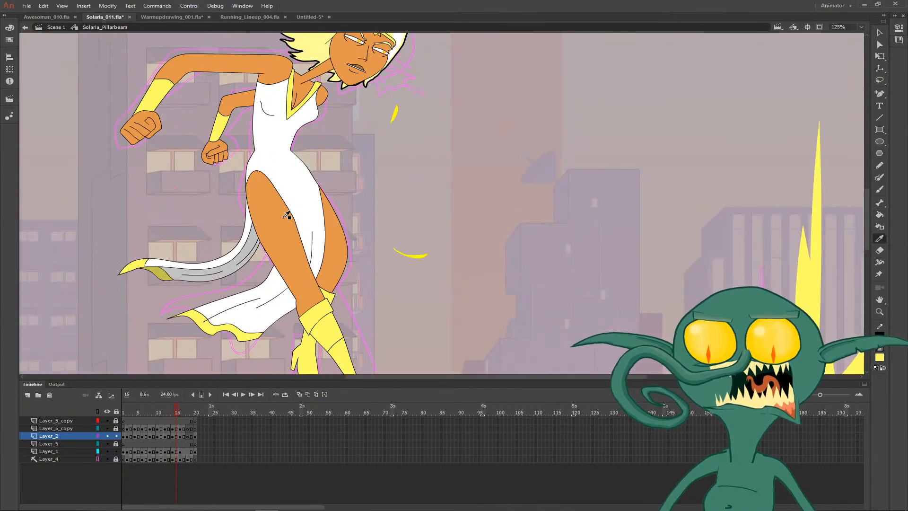
{"action": "left_click", "coordinate": [283, 219]}
{"action": "key", "text": "period"}
{"action": "left_click_drag", "start_coordinate": [309, 267], "coordinate": [282, 187]}
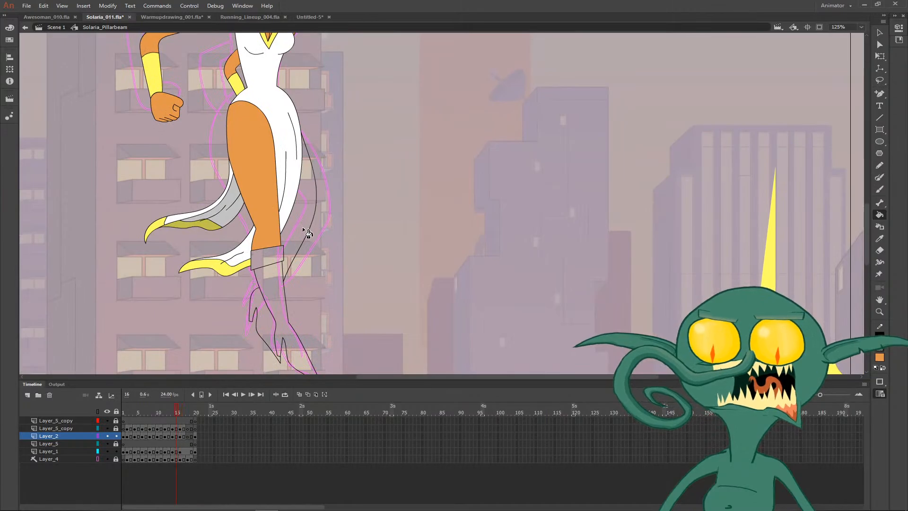
- Pull the toe tip of the rear boot outline slightly inward on frame 16
{"action": "key", "text": "z"}
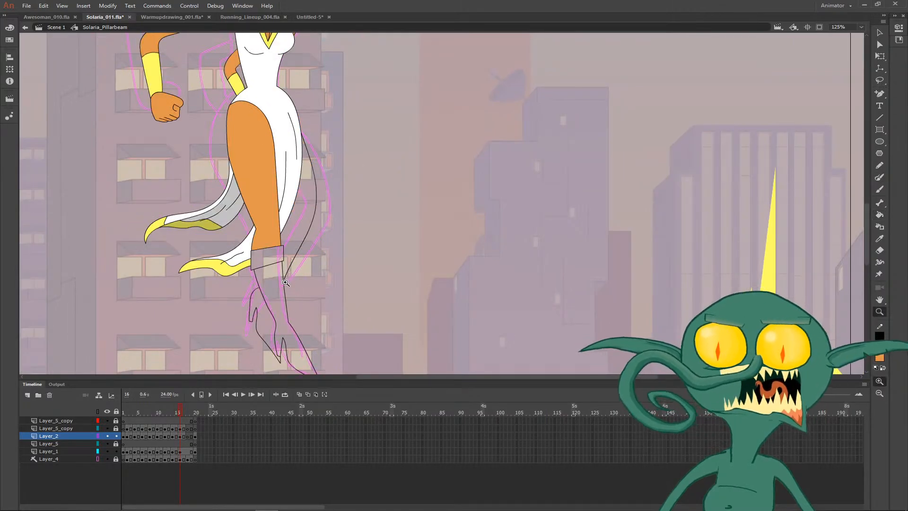
{"action": "left_click", "coordinate": [284, 281]}
{"action": "key", "text": "period"}
{"action": "key", "text": "comma"}
{"action": "left_click_drag", "start_coordinate": [462, 227], "coordinate": [357, 183]}
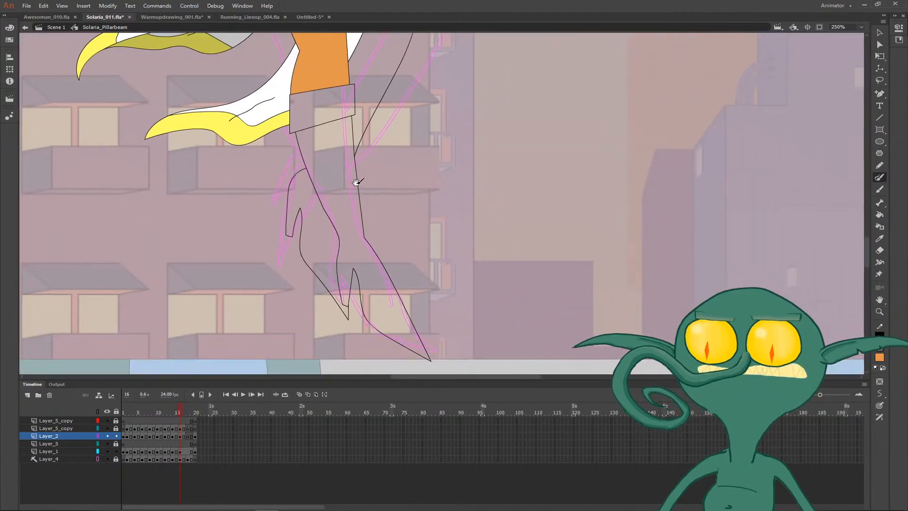
{"action": "key", "text": "v"}
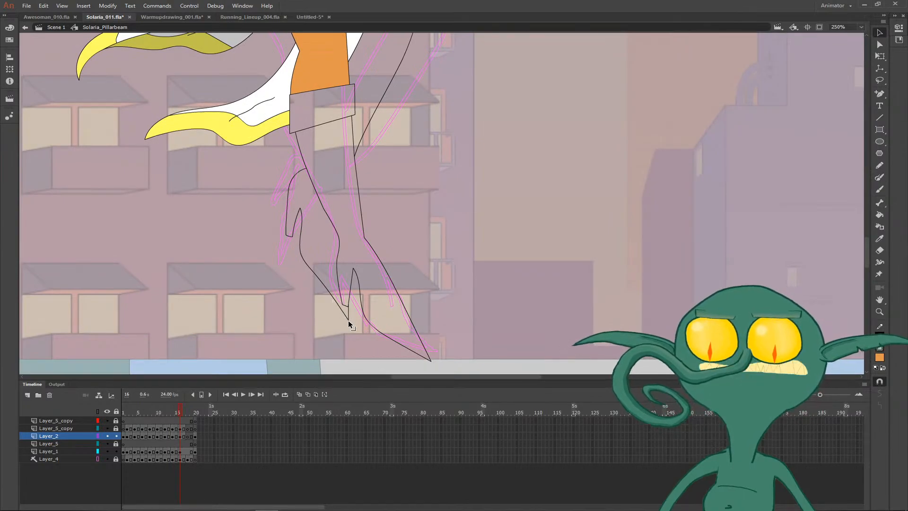
{"action": "left_click_drag", "start_coordinate": [349, 324], "coordinate": [340, 314]}
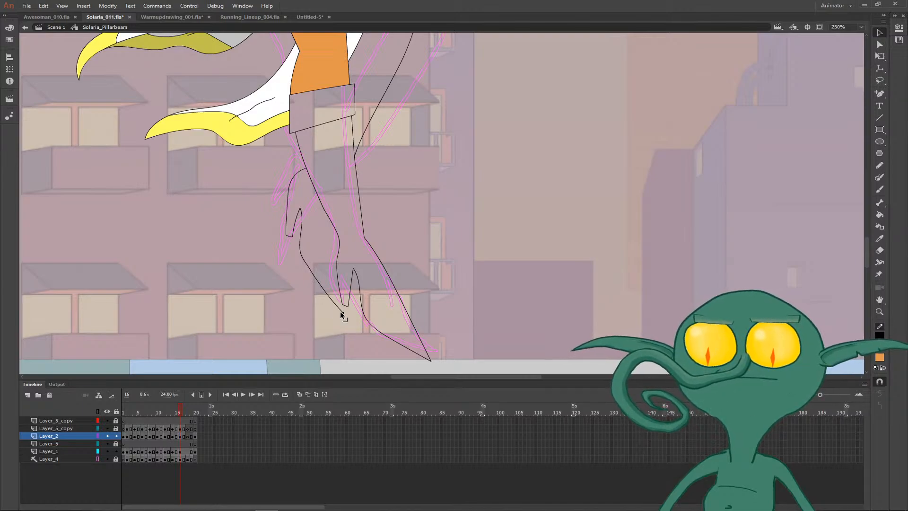
- Close the rear boot's toe with a short straight line and delete the excess beyond the outline
{"action": "key", "text": "n"}
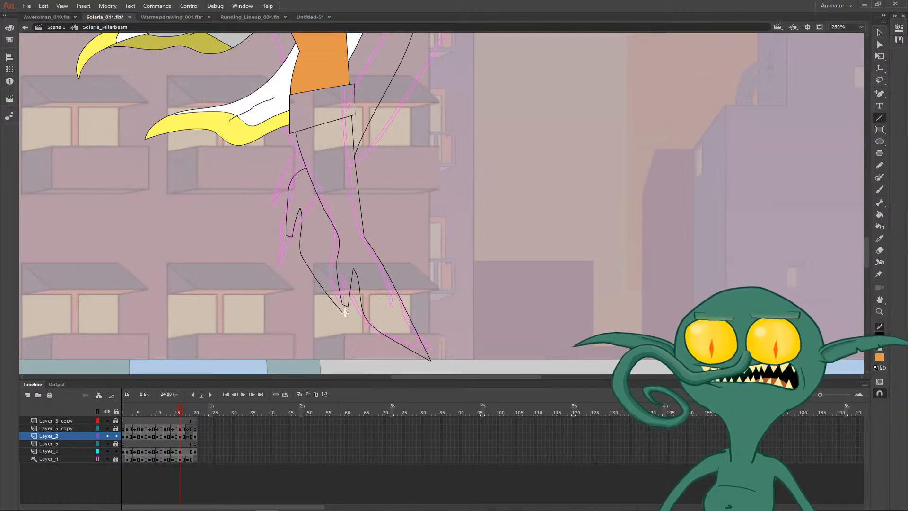
{"action": "left_click_drag", "start_coordinate": [345, 313], "coordinate": [351, 260]}
{"action": "key", "text": "v"}
{"action": "left_click", "coordinate": [350, 261]}
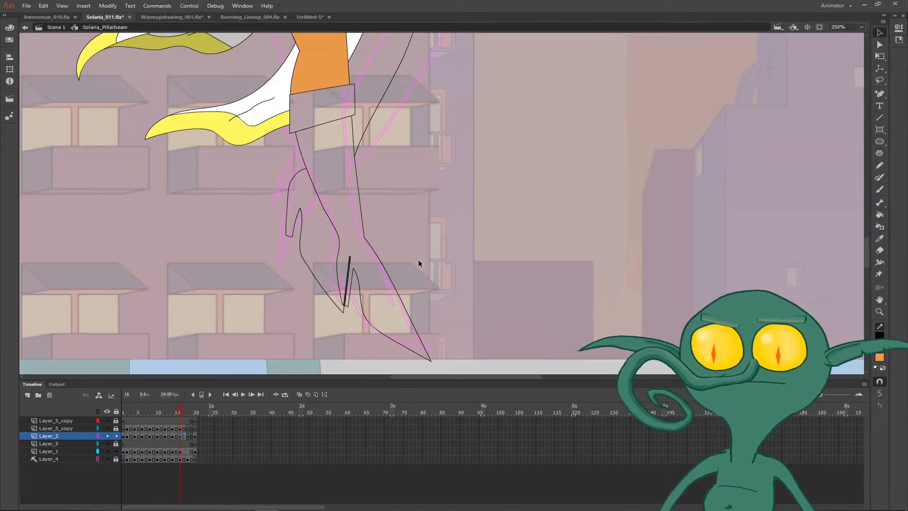
{"action": "key", "text": "Delete"}
- Using onion skinning as a guide, draw the rear leg's boot cuff and the seam lines across both boots on frame 16
{"action": "key", "text": "ctrl+minus"}
{"action": "left_click_drag", "start_coordinate": [432, 224], "coordinate": [423, 257]}
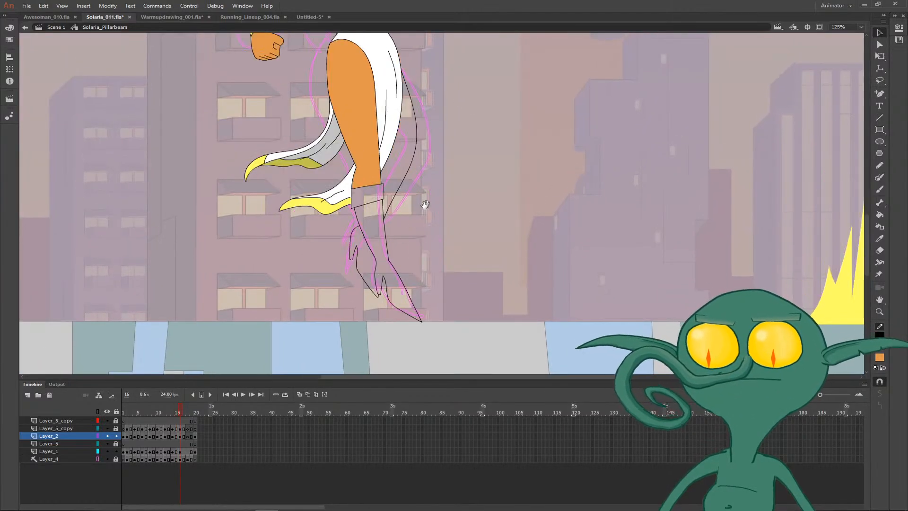
{"action": "left_click_drag", "start_coordinate": [424, 205], "coordinate": [407, 228]}
{"action": "key", "text": "z"}
{"action": "left_click", "coordinate": [396, 190]}
{"action": "key", "text": "b"}
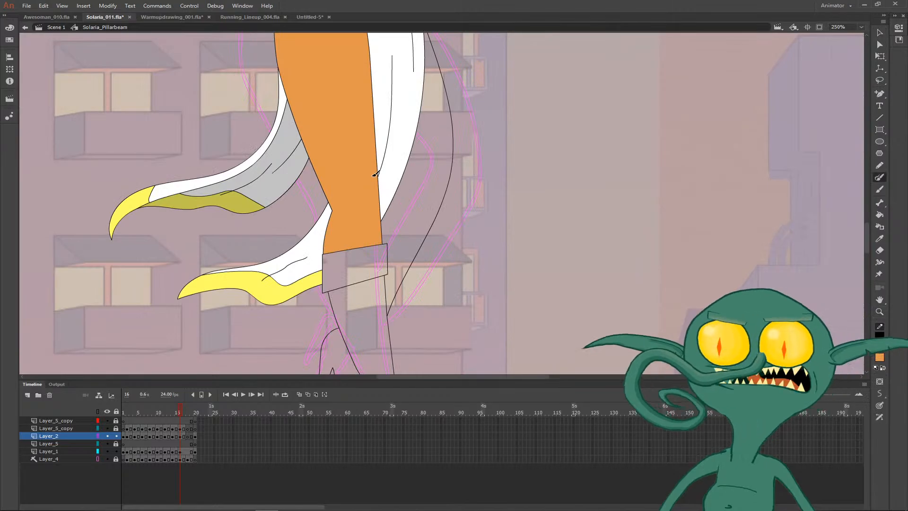
{"action": "left_click_drag", "start_coordinate": [387, 193], "coordinate": [260, 146]}
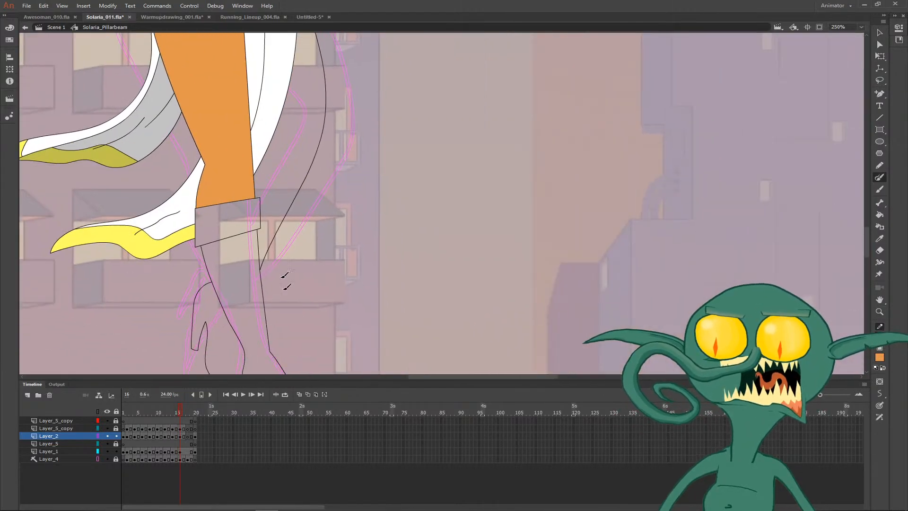
{"action": "left_click", "coordinate": [299, 394]}
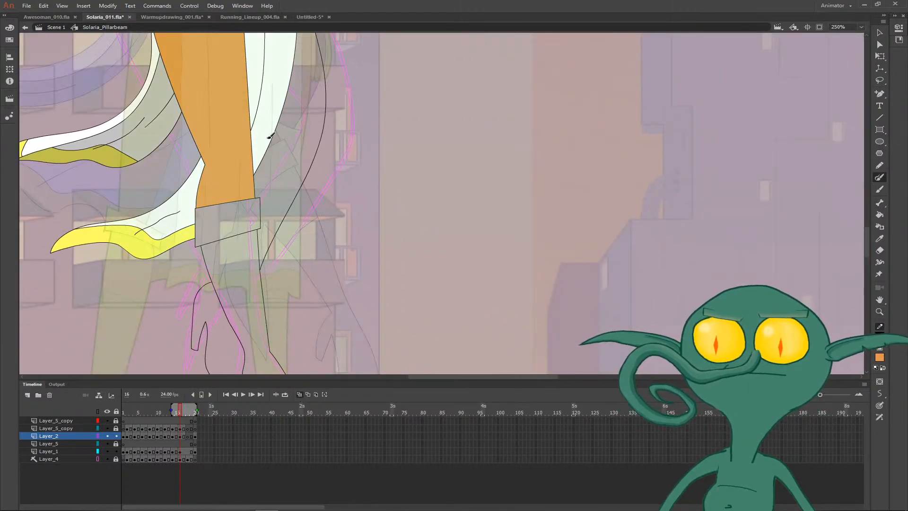
{"action": "mouse_move", "coordinate": [266, 137]}
{"action": "left_mouse_down"}
{"action": "mouse_move", "coordinate": [323, 158]}
{"action": "mouse_move", "coordinate": [306, 191]}
{"action": "mouse_move", "coordinate": [259, 160]}
{"action": "left_mouse_up"}
{"action": "left_click_drag", "start_coordinate": [262, 226], "coordinate": [294, 234]}
{"action": "mouse_move", "coordinate": [261, 288]}
{"action": "left_mouse_down"}
{"action": "mouse_move", "coordinate": [272, 202]}
{"action": "mouse_move", "coordinate": [295, 184]}
{"action": "left_mouse_up"}
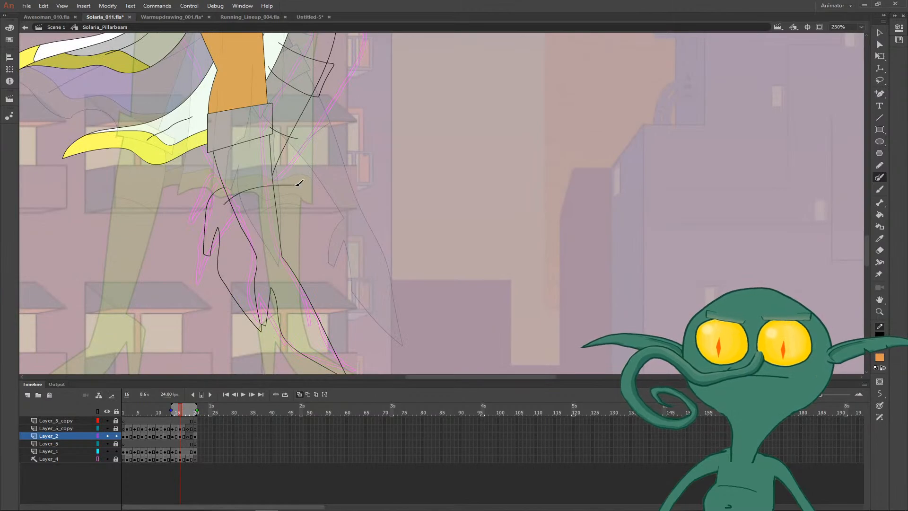
{"action": "key", "text": "v"}
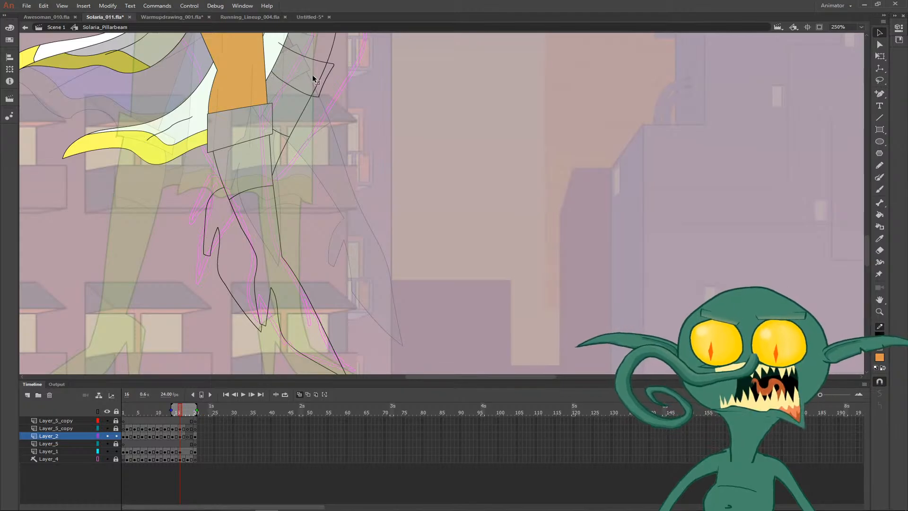
- Turn off onion skinning and fill the rear leg above its boot cuff with the orange skin colour
{"action": "key", "text": "ctrl+minus"}
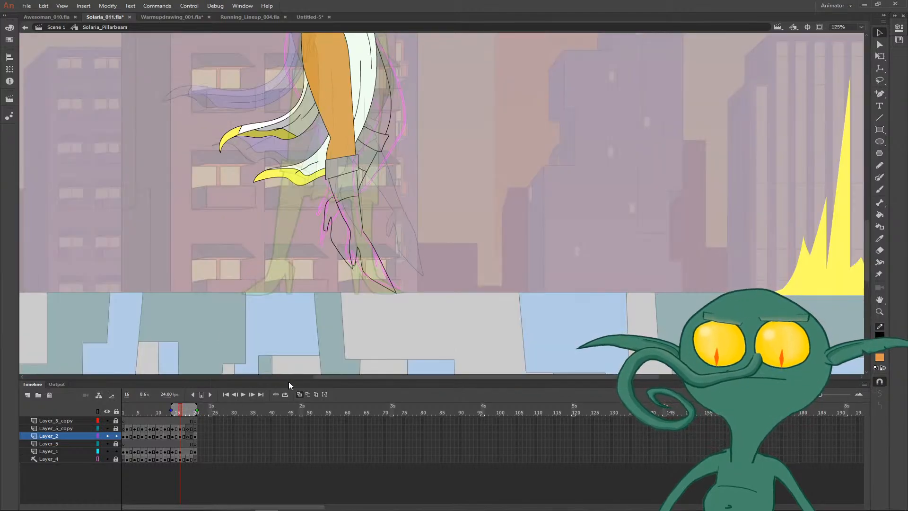
{"action": "left_click_drag", "start_coordinate": [385, 219], "coordinate": [298, 410]}
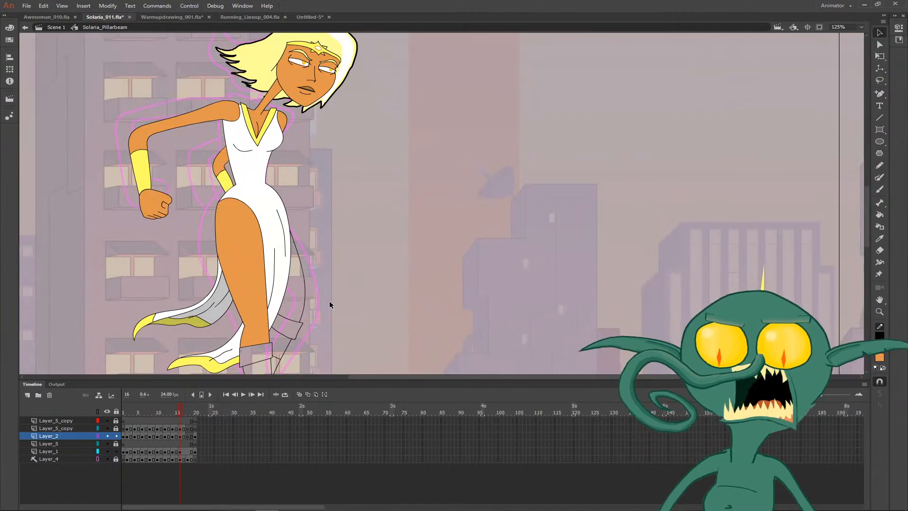
{"action": "key", "text": "i"}
{"action": "key", "text": "k"}
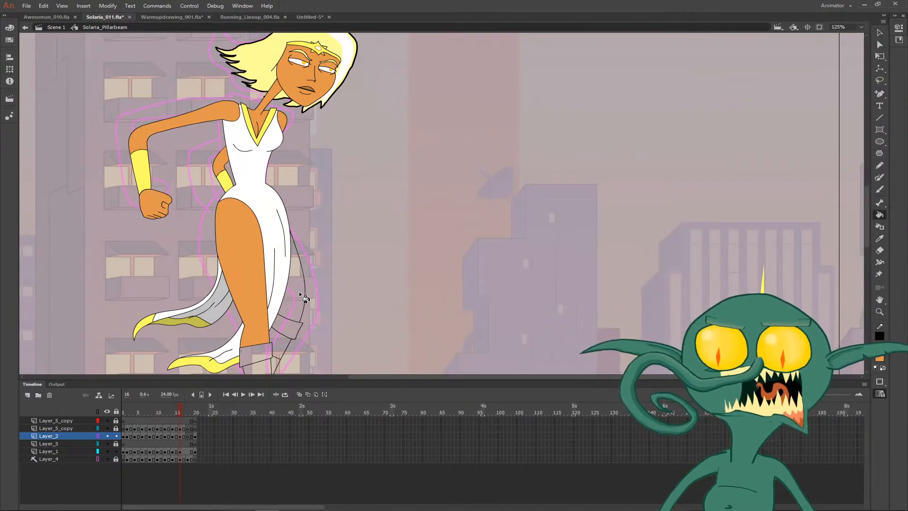
{"action": "left_click_drag", "start_coordinate": [331, 349], "coordinate": [304, 217]}
- Fill the front boot's shaft and foot and the rear boot's foot on frame 16 with the yellow sampled from frame 15
{"action": "key", "text": "i"}
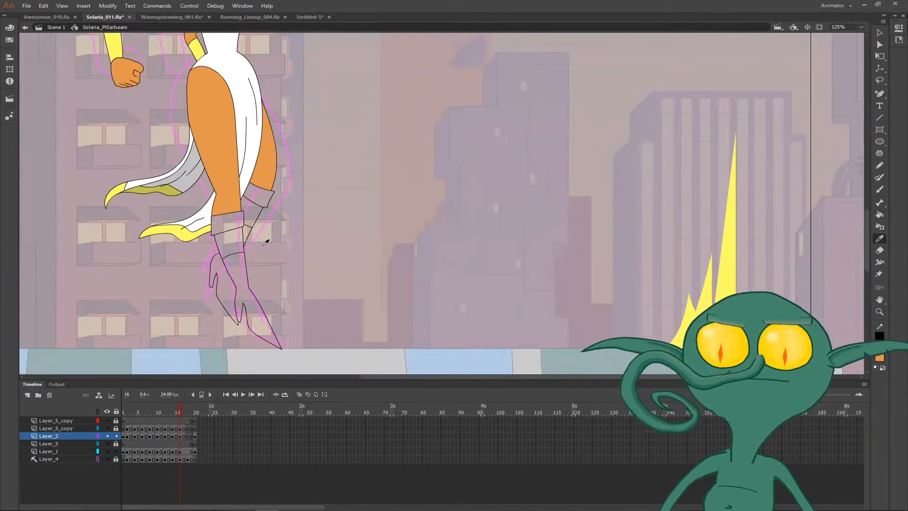
{"action": "key", "text": "comma"}
{"action": "left_click", "coordinate": [265, 226]}
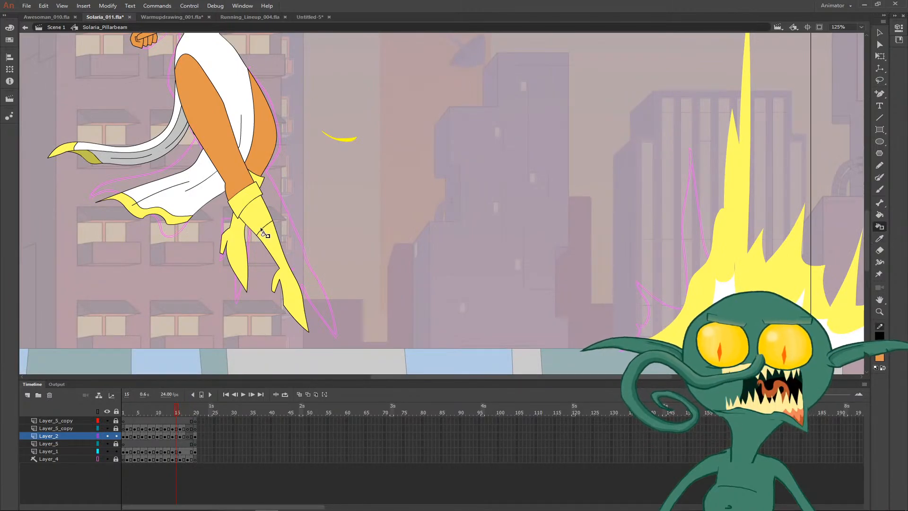
{"action": "key", "text": "period"}
{"action": "key", "text": "comma"}
{"action": "key", "text": "i"}
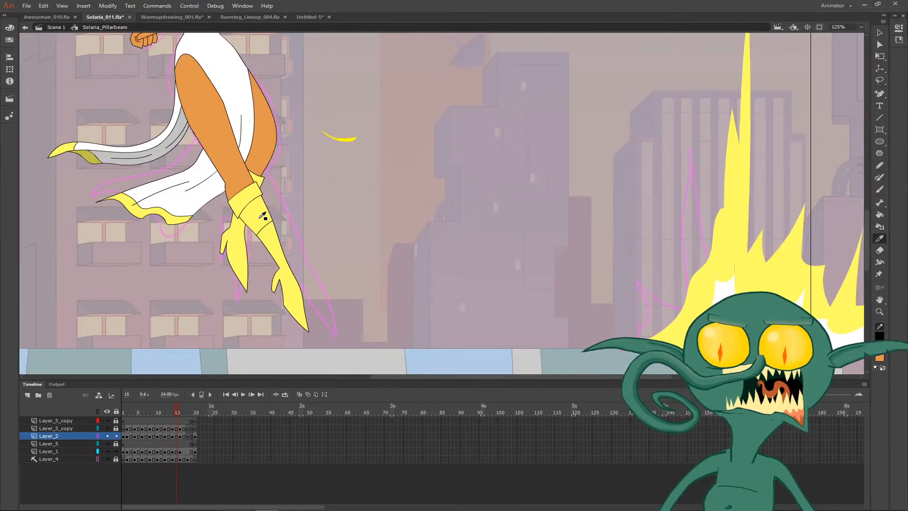
{"action": "left_click", "coordinate": [259, 221]}
{"action": "key", "text": "period"}
{"action": "left_click", "coordinate": [247, 232]}
{"action": "left_click", "coordinate": [238, 241]}
{"action": "left_click", "coordinate": [223, 269]}
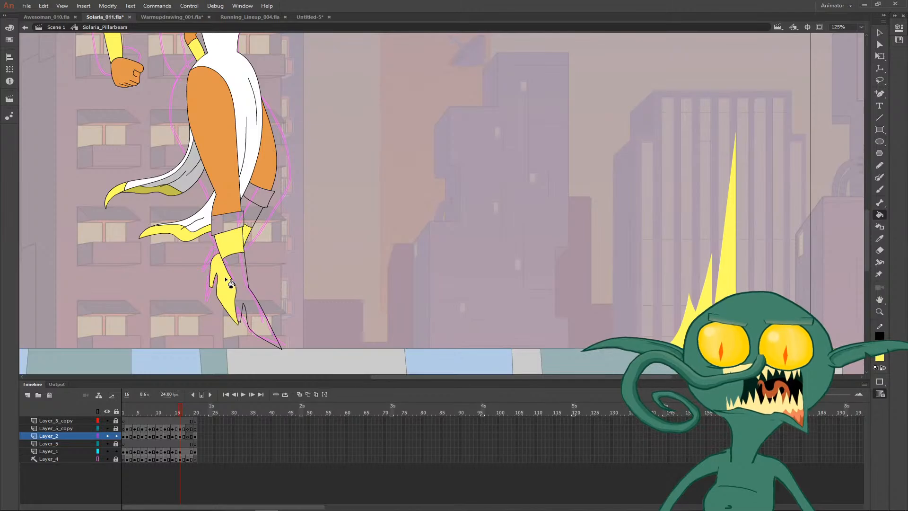
{"action": "left_click", "coordinate": [242, 272]}
- Fill both boot cuffs and the rear boot's remaining shaft area on frame 16 with the same yellow
{"action": "left_click", "coordinate": [229, 226]}
{"action": "left_click", "coordinate": [251, 214]}
{"action": "left_click", "coordinate": [262, 198]}
- Shift the face and the hair slightly back, away from the facing direction, on frame 16
{"action": "scroll", "coordinate": [293, 193], "scroll_direction": "up", "scroll_amount": 5}
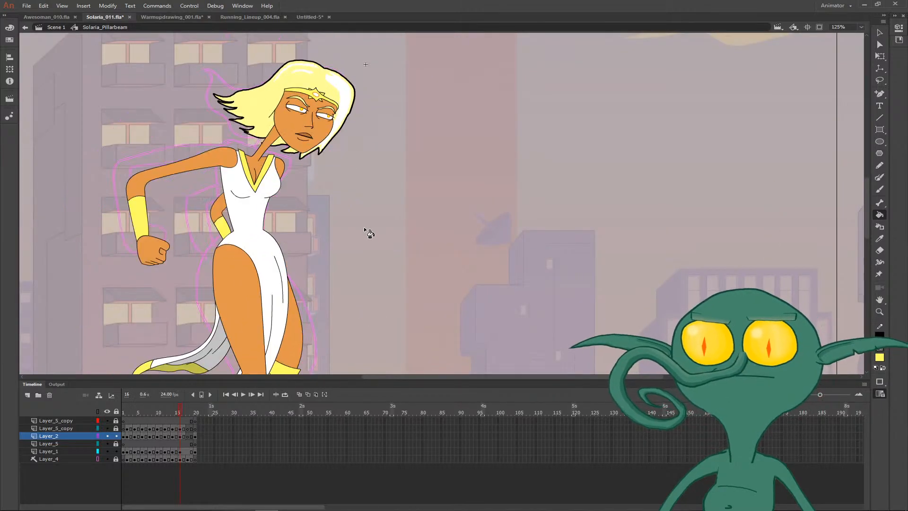
{"action": "key", "text": "v"}
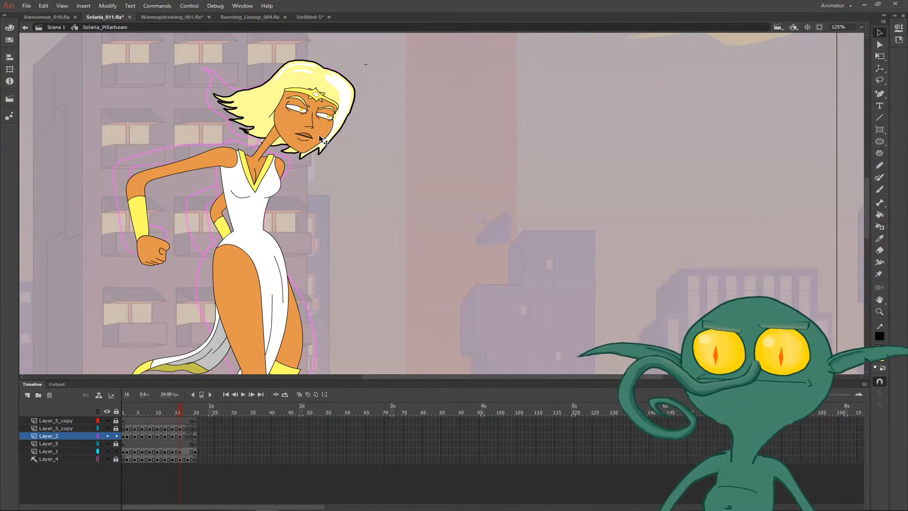
{"action": "left_click_drag", "start_coordinate": [321, 140], "coordinate": [306, 135]}
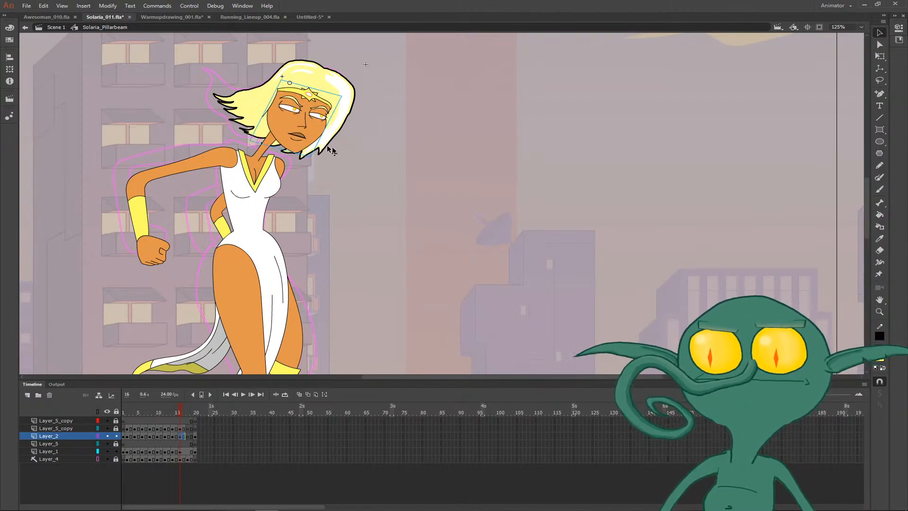
{"action": "left_click", "coordinate": [343, 118]}
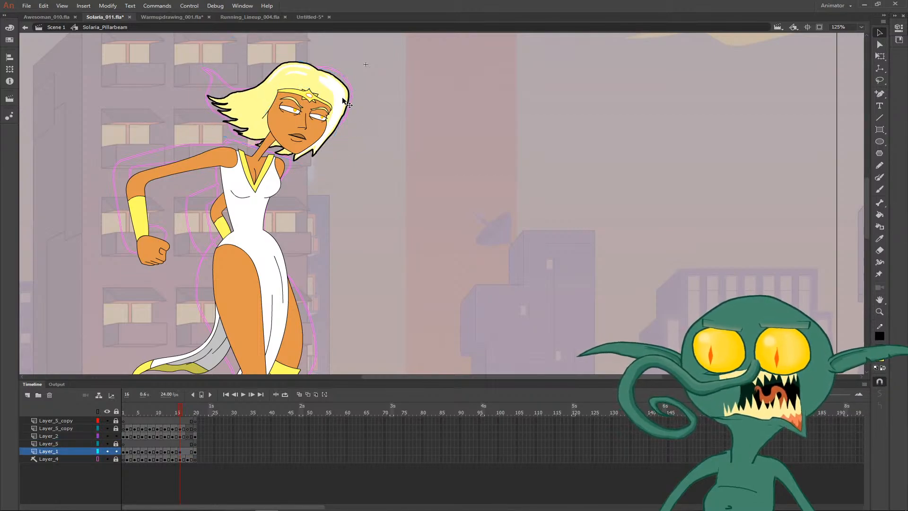
{"action": "left_click", "coordinate": [401, 125]}
{"action": "key", "text": "ctrl+minus"}
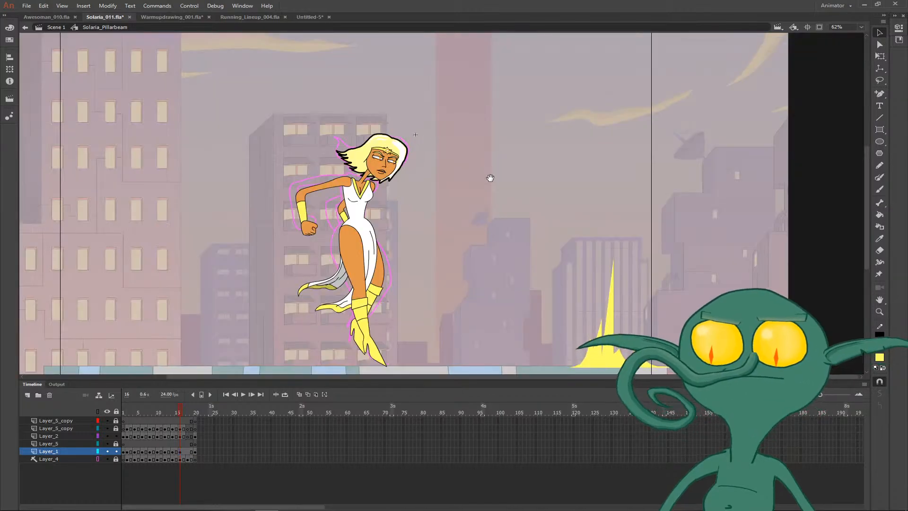
- Play back the animation and check the poses and hair on frames 16 to 18
{"action": "left_click_drag", "start_coordinate": [446, 210], "coordinate": [447, 183]}
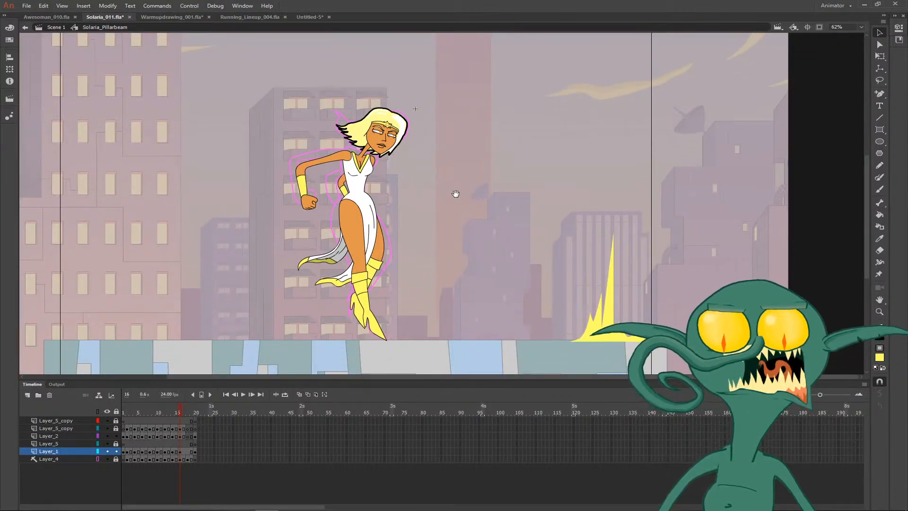
{"action": "key", "text": "comma"}
{"action": "key", "text": "Return"}
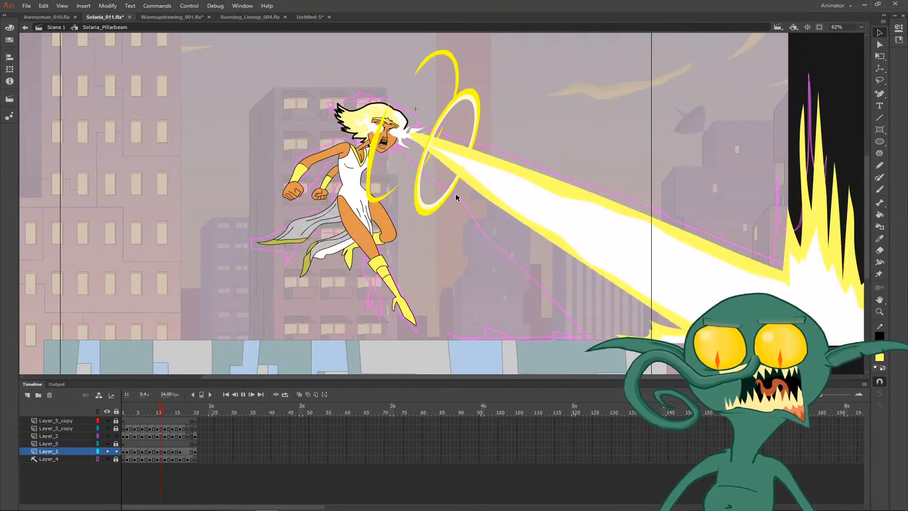
{"action": "key", "text": "Return"}
{"action": "key", "text": "Return"}
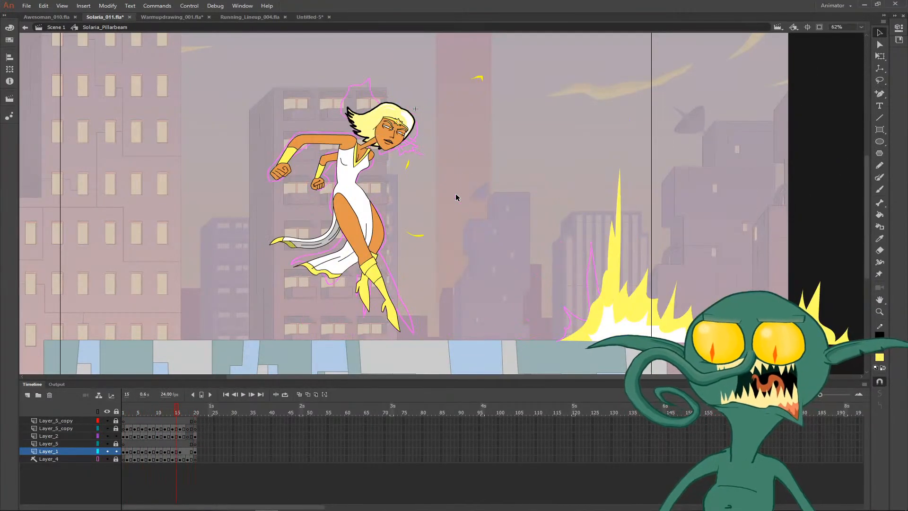
{"action": "key", "text": "Return"}
{"action": "key", "text": "period"}
{"action": "key", "text": "period"}
{"action": "key", "text": "comma"}
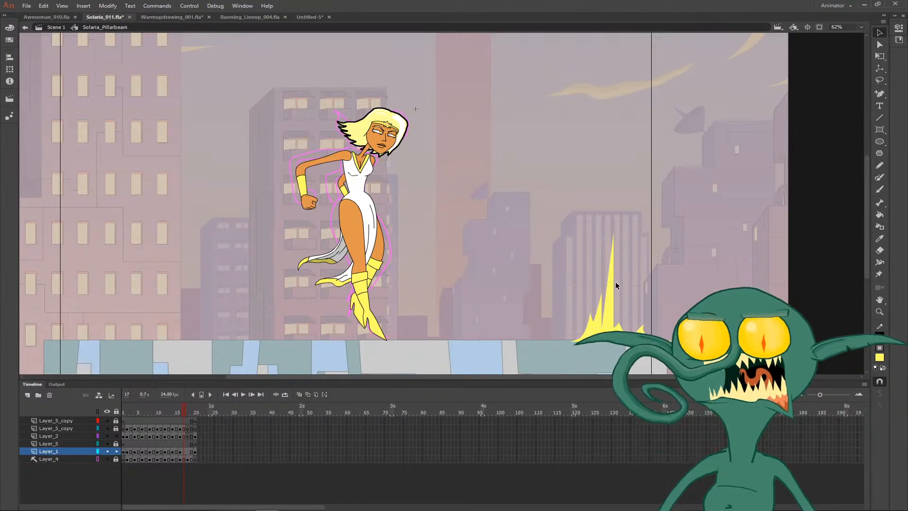
{"action": "key", "text": "period"}
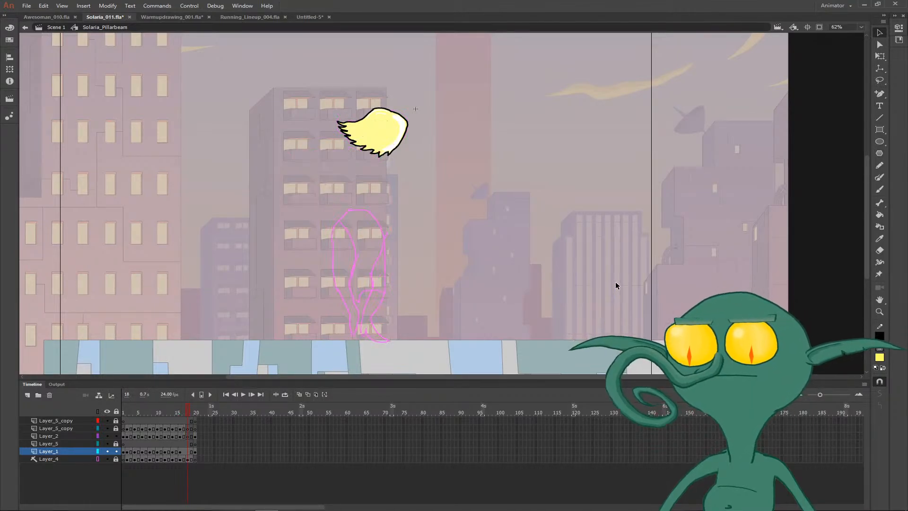
{"action": "key", "text": "Return"}
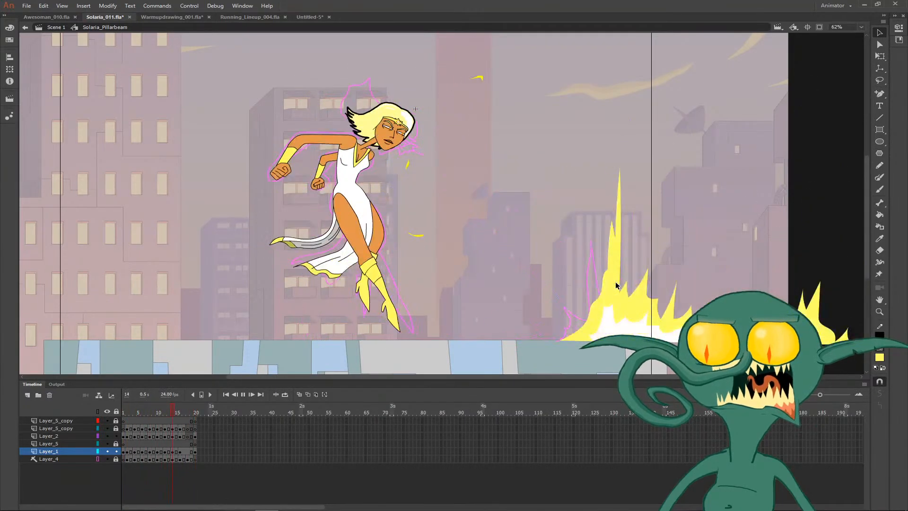
- Compare the character's pose and dress across frames 12 to 14
{"action": "key", "text": "Return"}
{"action": "key", "text": "comma"}
{"action": "key", "text": "comma"}
{"action": "key", "text": "comma"}
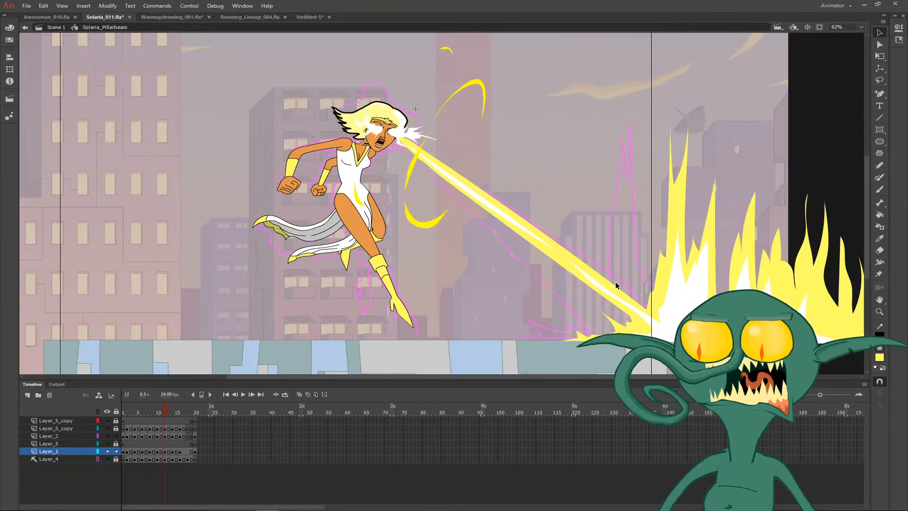
{"action": "key", "text": "period"}
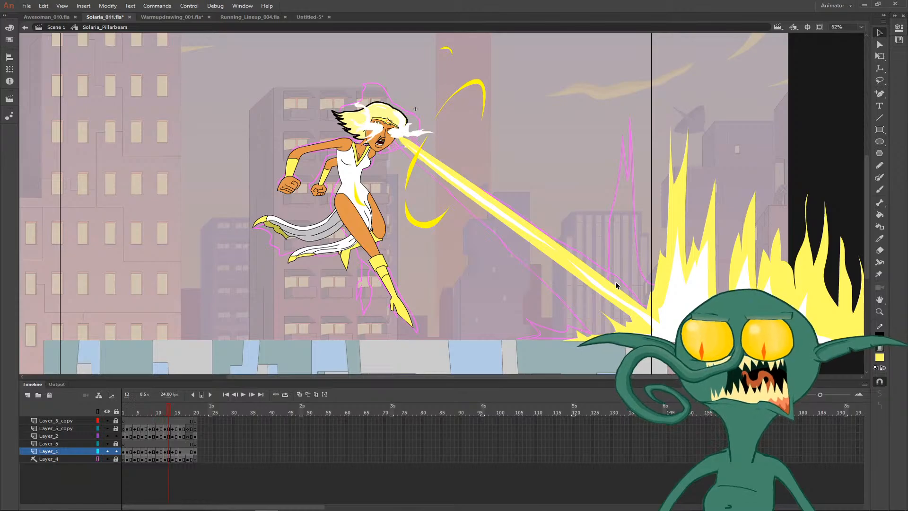
{"action": "key", "text": "period"}
{"action": "key", "text": "comma"}
{"action": "key", "text": "period"}
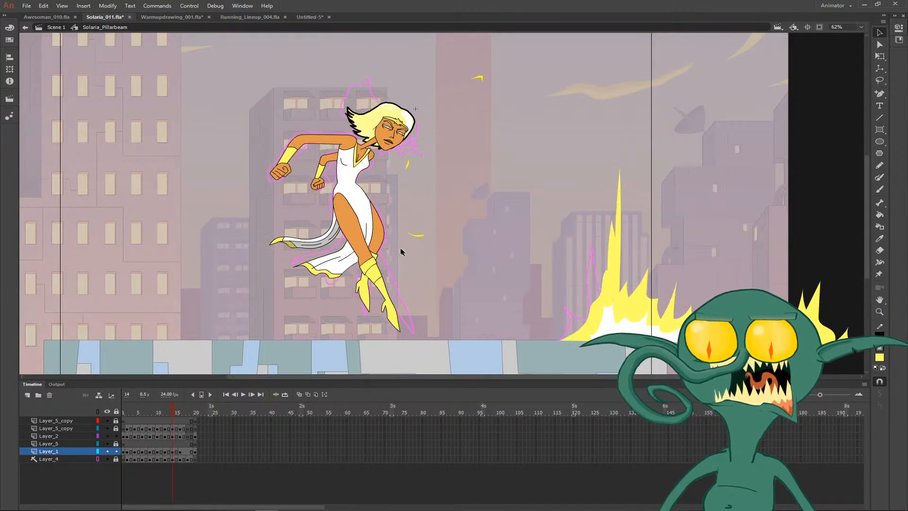
- Draw a short curved fold line on the white dress beside the front thigh on frame 14, on Layer_2
{"action": "key", "text": "z"}
{"action": "left_click", "coordinate": [378, 205]}
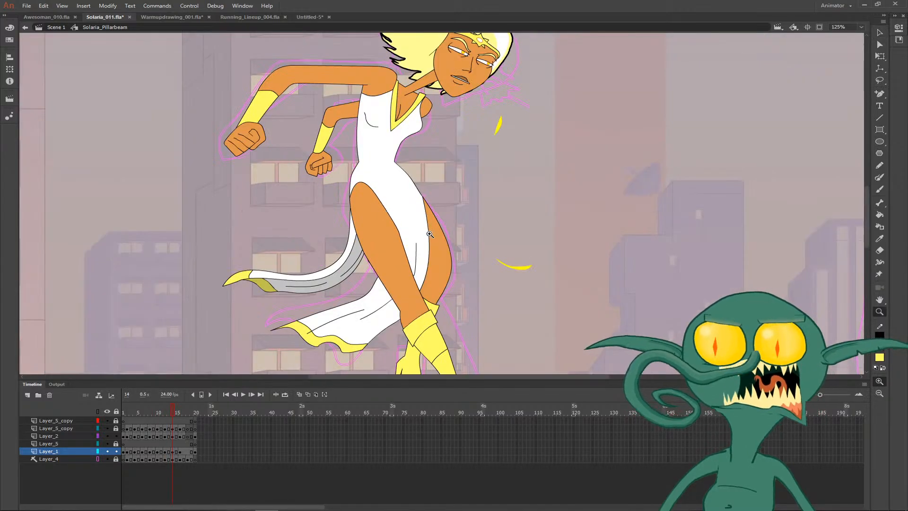
{"action": "key", "text": "y"}
{"action": "left_click_drag", "start_coordinate": [420, 250], "coordinate": [417, 207]}
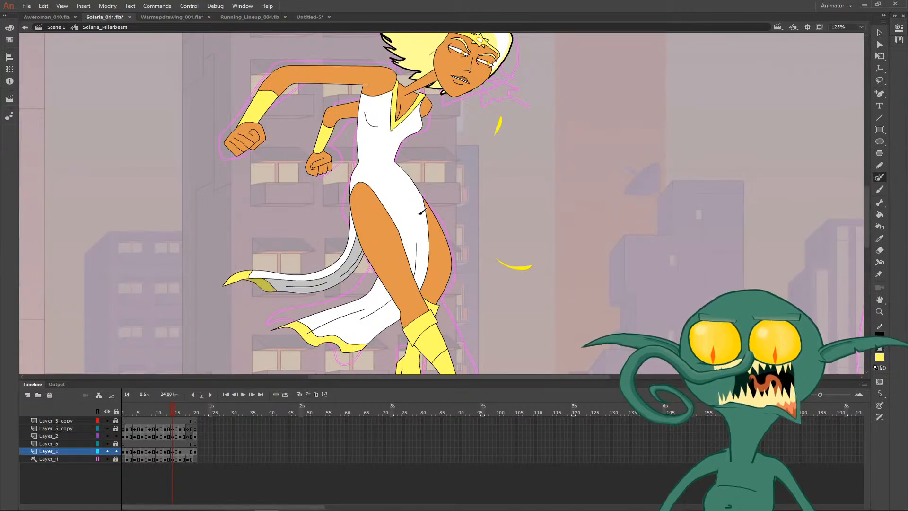
{"action": "key", "text": "v"}
{"action": "left_click", "coordinate": [420, 216]}
{"action": "left_click", "coordinate": [482, 211]}
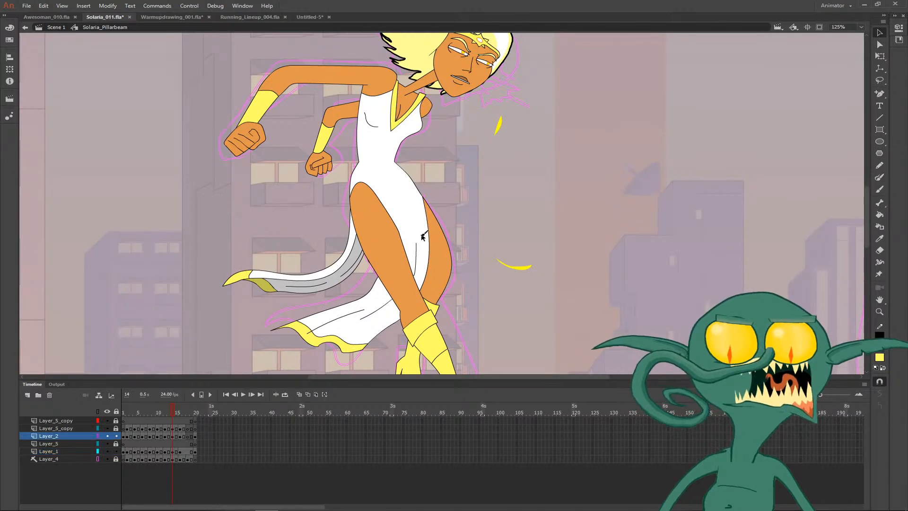
{"action": "key", "text": "y"}
{"action": "left_click_drag", "start_coordinate": [408, 239], "coordinate": [407, 207]}
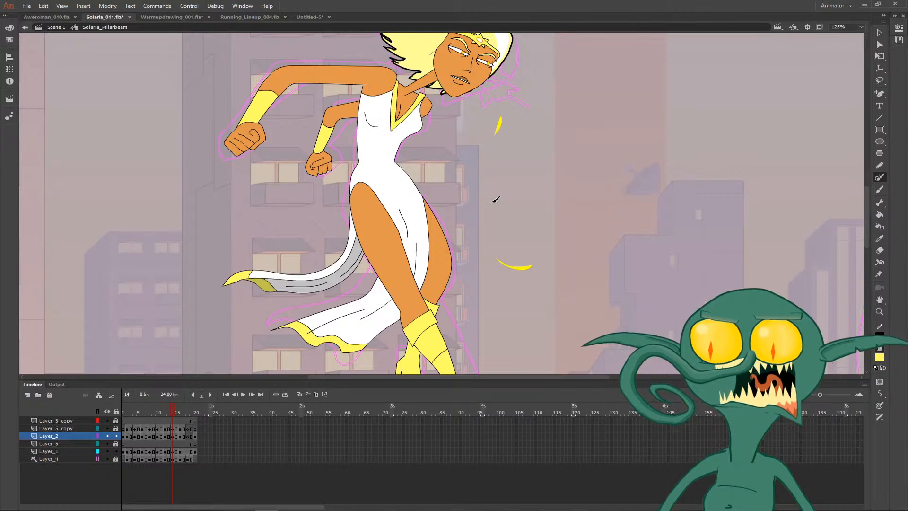
- Redraw the back of the hip on frame 14 with a fuller curve, and bend the existing thigh and hip outlines to meet it
{"action": "key", "text": "z"}
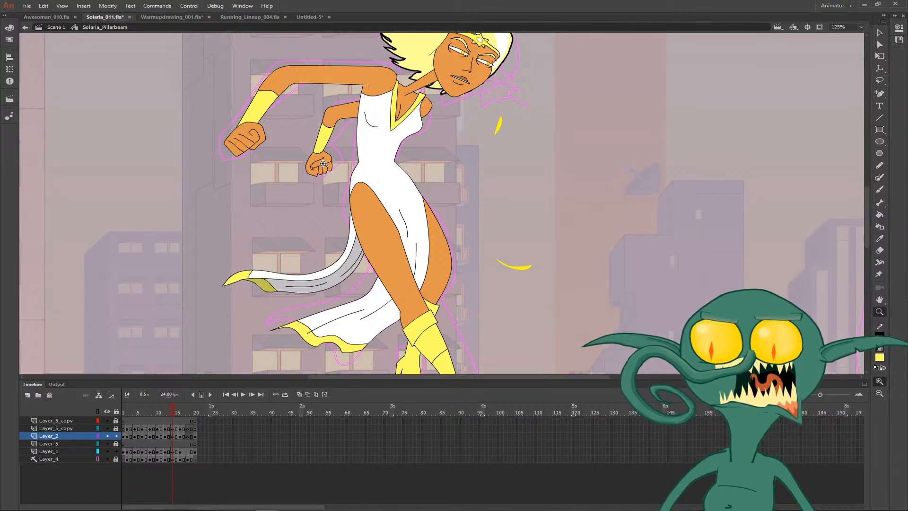
{"action": "left_click_drag", "start_coordinate": [315, 156], "coordinate": [429, 292]}
{"action": "left_click_drag", "start_coordinate": [339, 189], "coordinate": [338, 256]}
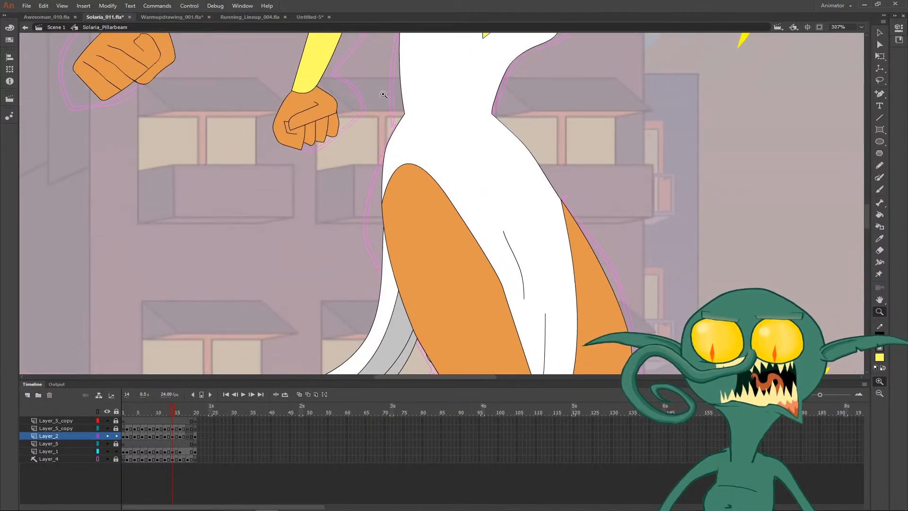
{"action": "key", "text": "b"}
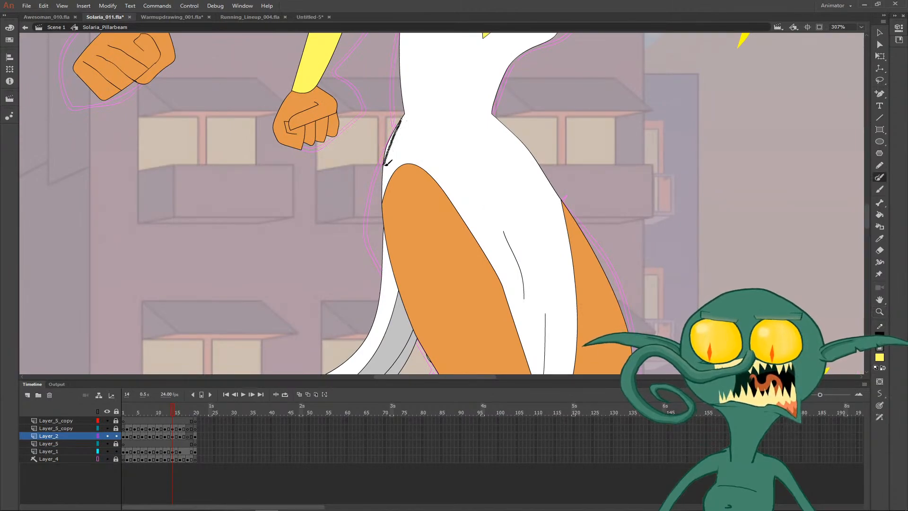
{"action": "left_click_drag", "start_coordinate": [382, 239], "coordinate": [382, 240]}
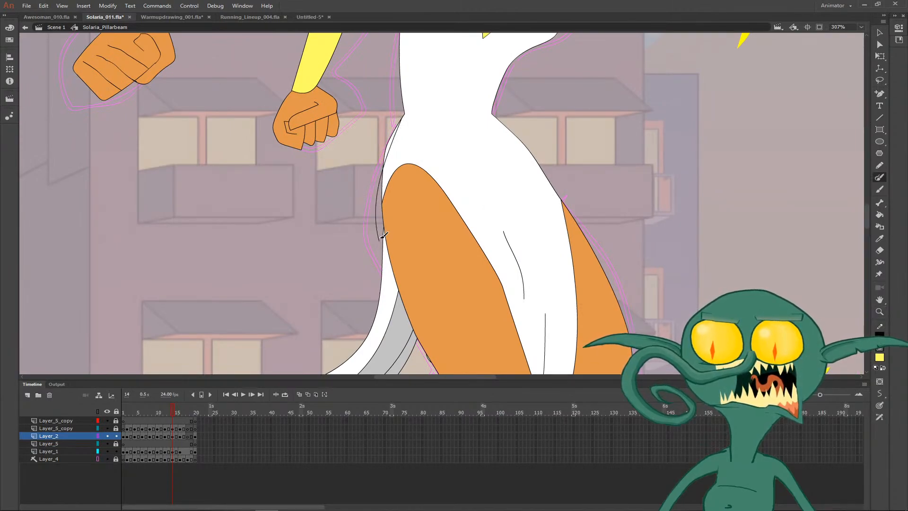
{"action": "key", "text": "v"}
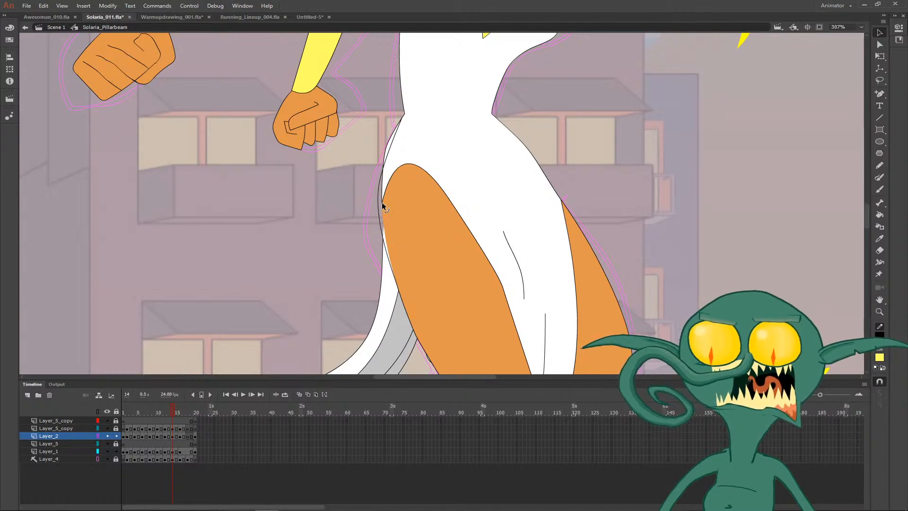
{"action": "left_click_drag", "start_coordinate": [381, 202], "coordinate": [377, 207]}
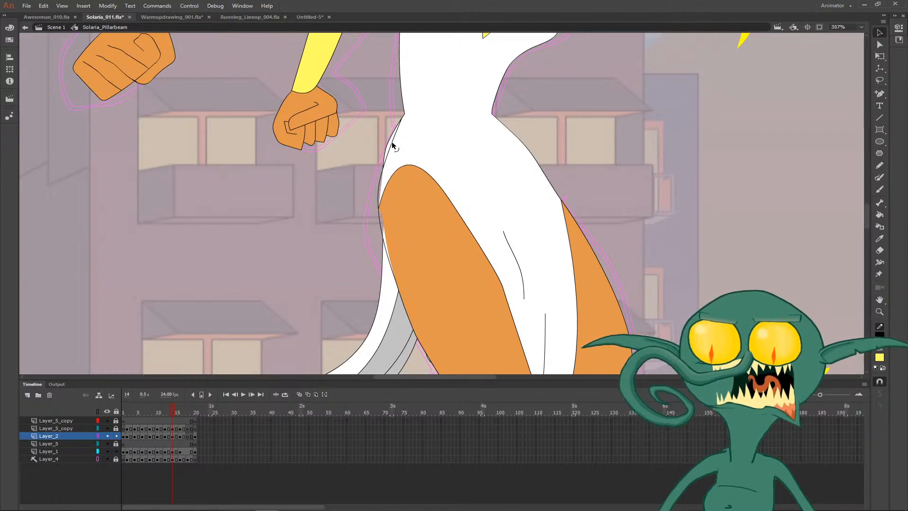
{"action": "left_click_drag", "start_coordinate": [391, 141], "coordinate": [381, 160]}
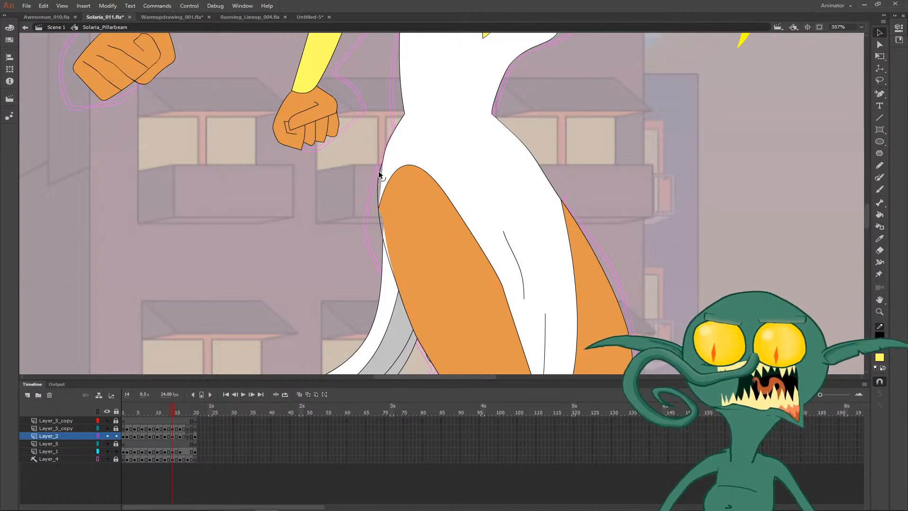
- Fill the new hip sliver with the dress's white and the gap along the thigh's back edge with the orange skin colour
{"action": "key", "text": "i"}
{"action": "left_click", "coordinate": [384, 184]}
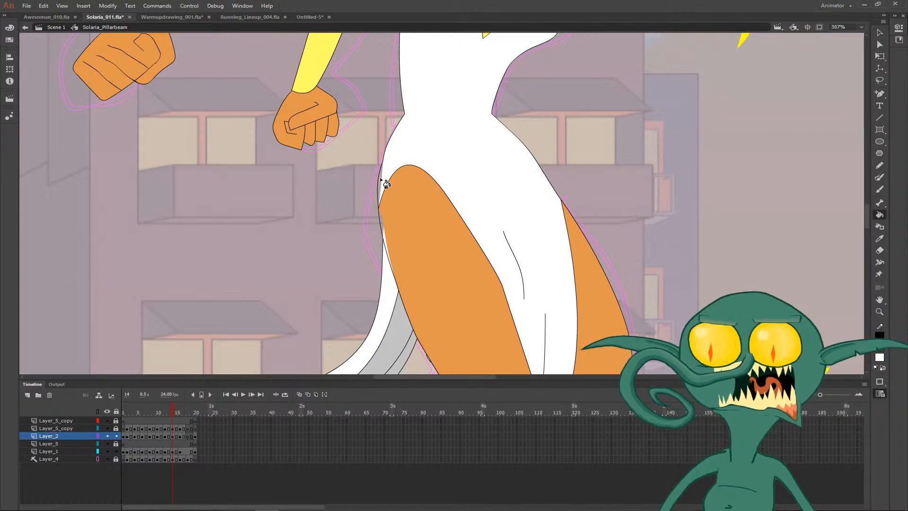
{"action": "key", "text": "i"}
{"action": "left_click", "coordinate": [384, 230]}
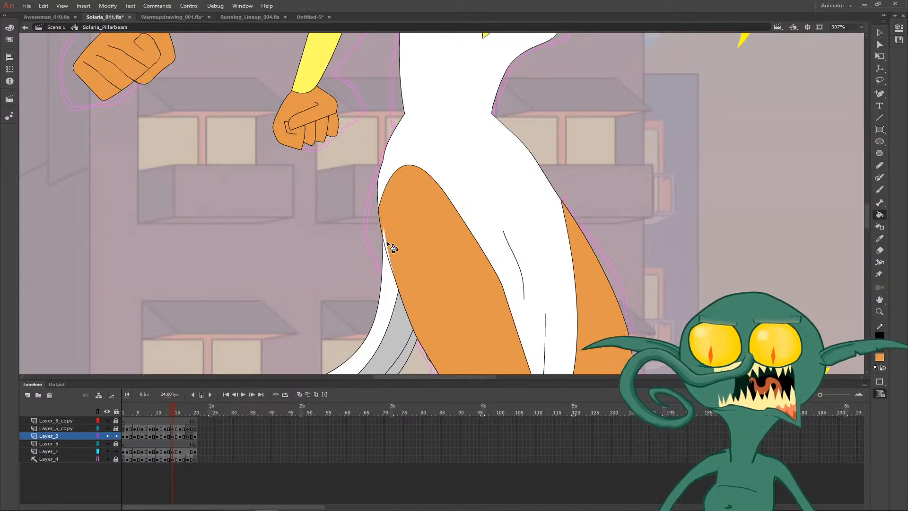
- Play back the whole animation to review the reshaped hip and dress on frame 14 in motion
{"action": "key", "text": "ctrl+minus"}
{"action": "key", "text": "ctrl+minus"}
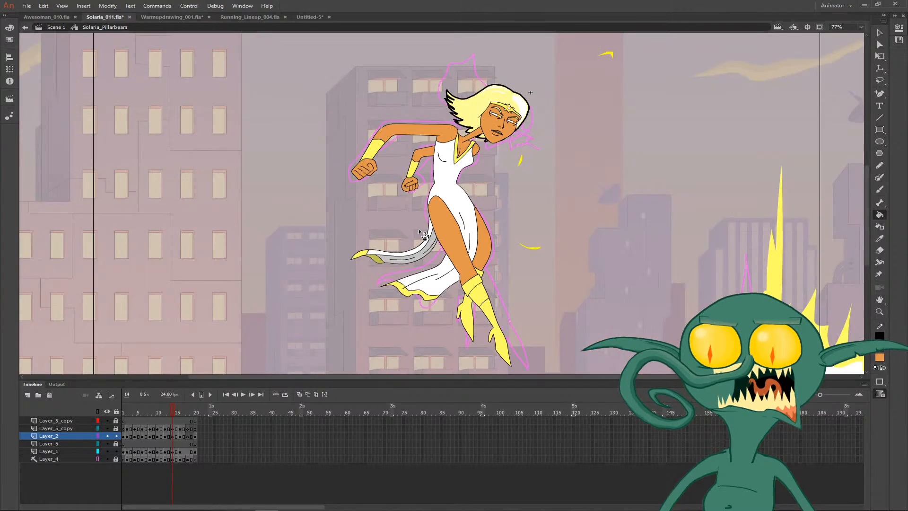
{"action": "key", "text": "comma"}
{"action": "key", "text": "comma"}
{"action": "key", "text": "Return"}
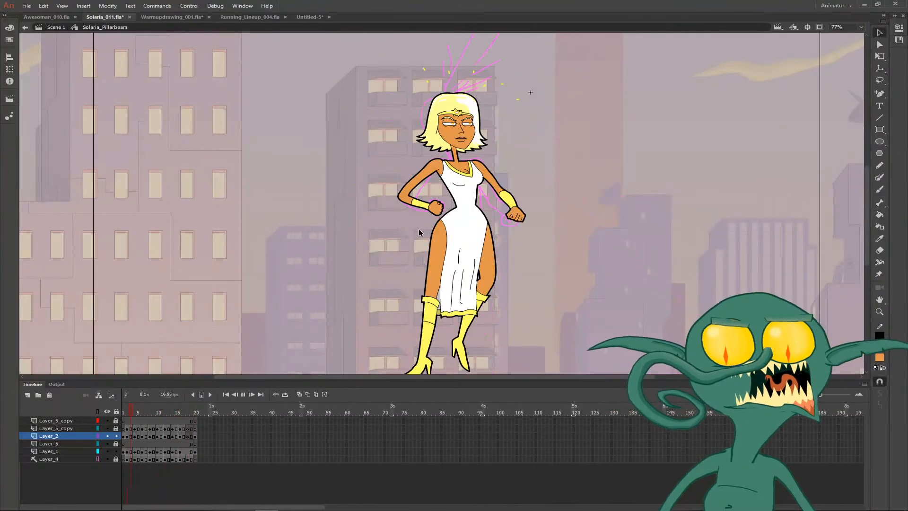
{"action": "key", "text": "v"}
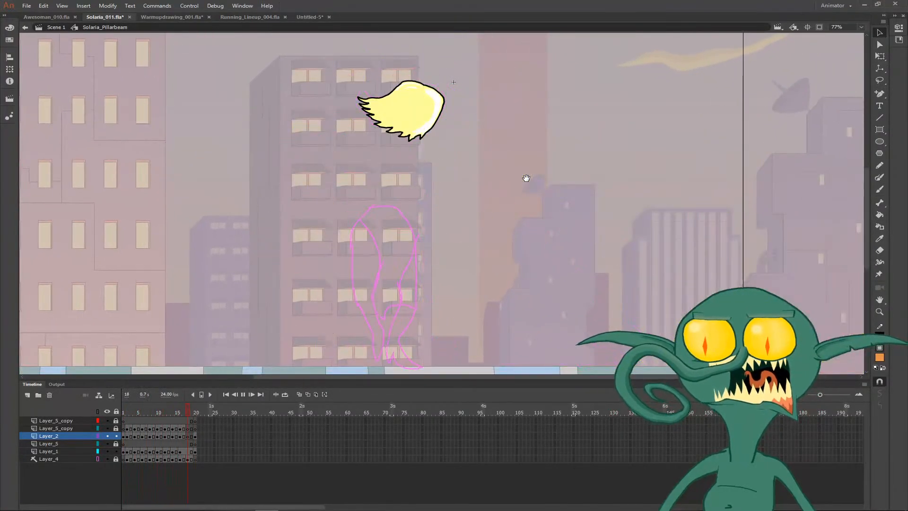
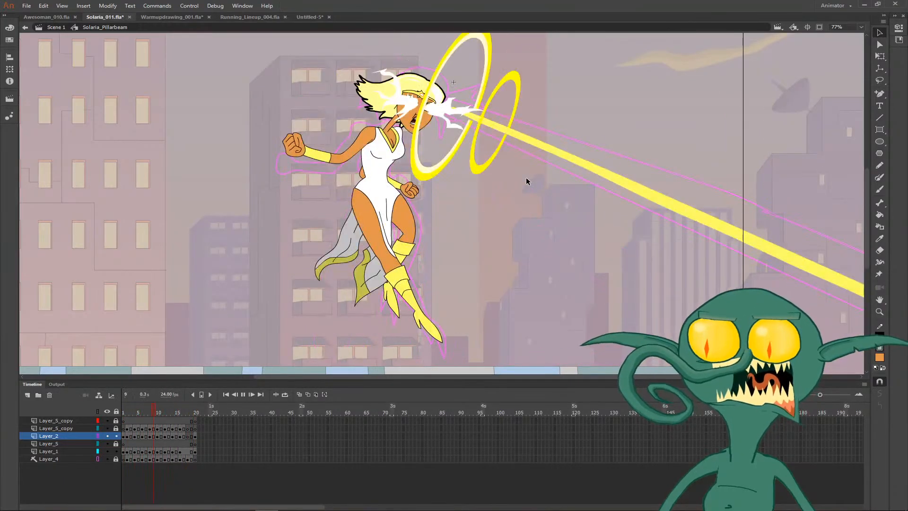
- Play back the animation, step through frames 14 to 17, and inspect the hair on Layer_1 at frame 18
{"action": "left_click_drag", "start_coordinate": [453, 177], "coordinate": [448, 203]}
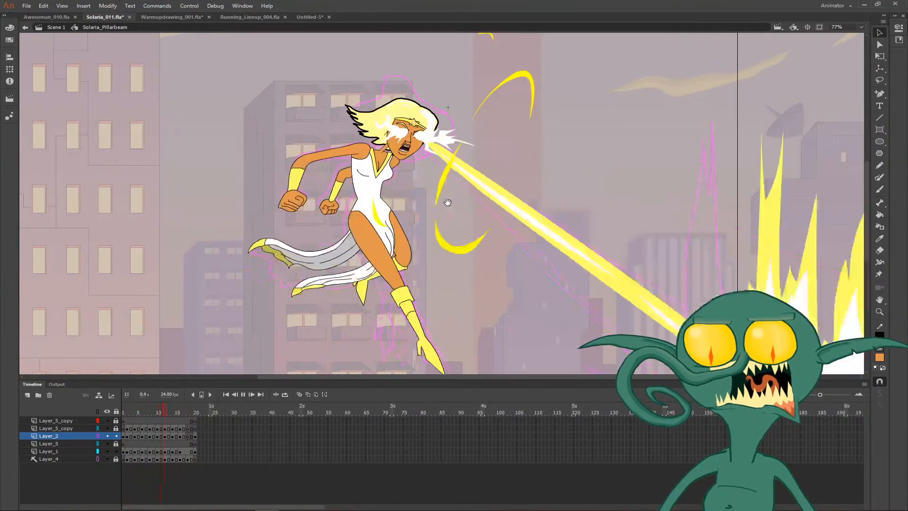
{"action": "key", "text": "Return"}
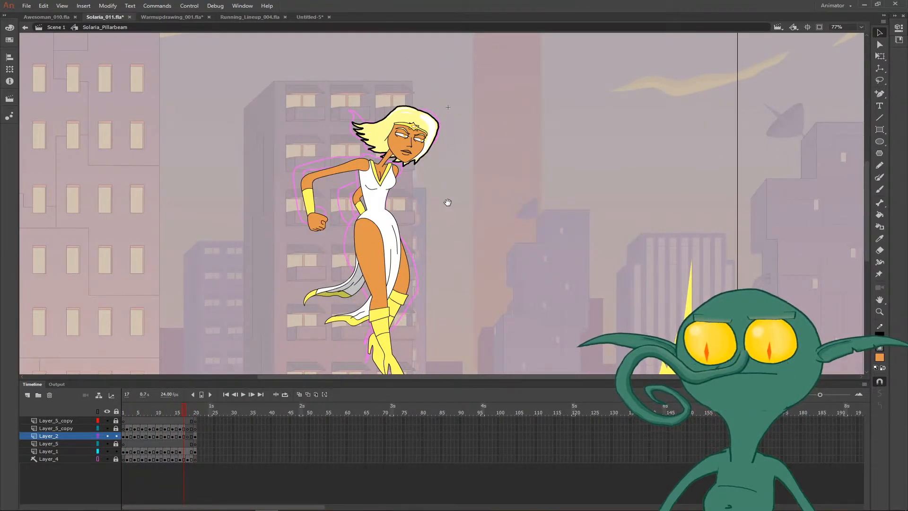
{"action": "key", "text": "comma"}
{"action": "key", "text": "comma"}
{"action": "key", "text": "comma"}
{"action": "key", "text": "period"}
{"action": "key", "text": "period"}
{"action": "key", "text": "period"}
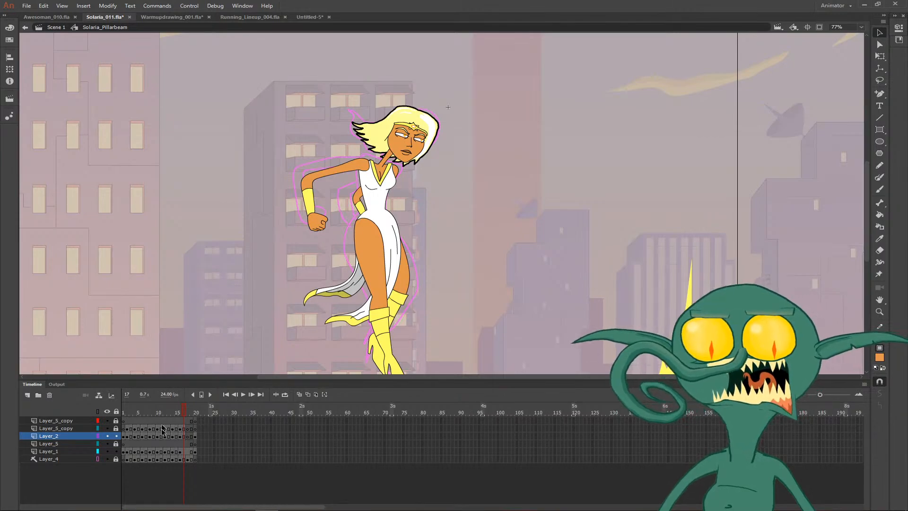
{"action": "key", "text": "period"}
{"action": "left_click", "coordinate": [189, 453]}
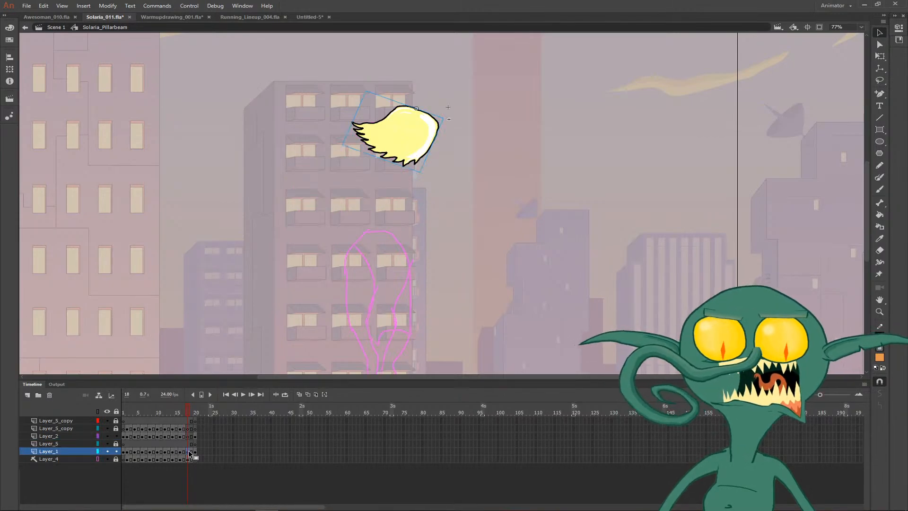
{"action": "left_click_drag", "start_coordinate": [441, 275], "coordinate": [415, 250]}
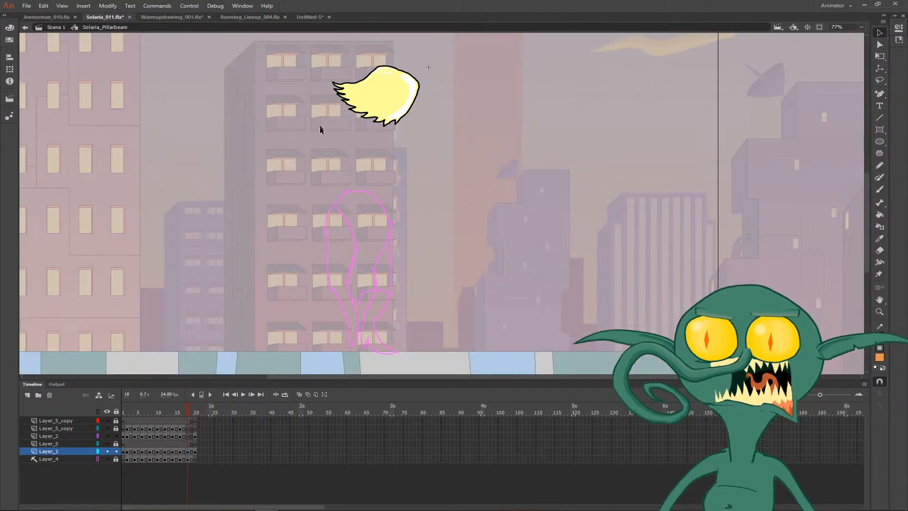
- Replay the animation and stop around frame 14 to compare its pose and explosion with the neighbouring frame
{"action": "key", "text": "comma"}
{"action": "key", "text": "Return"}
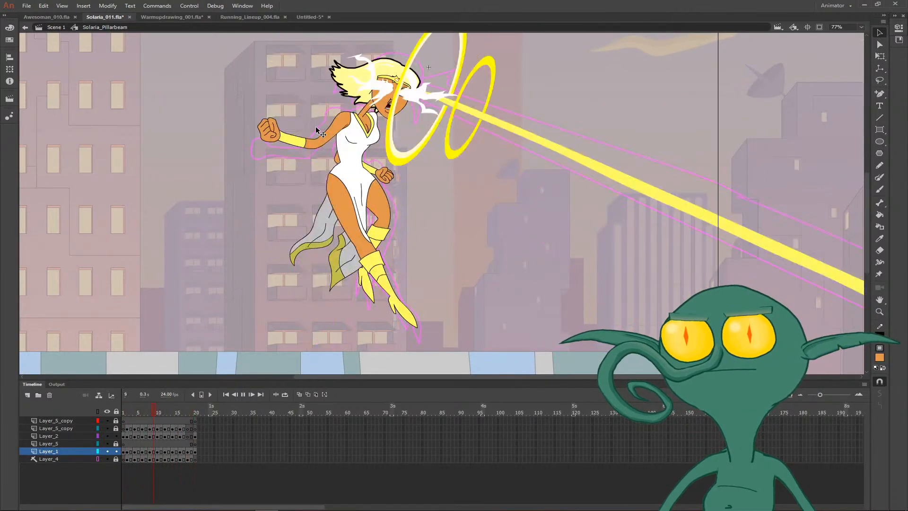
{"action": "key", "text": "Return"}
{"action": "key", "text": "comma"}
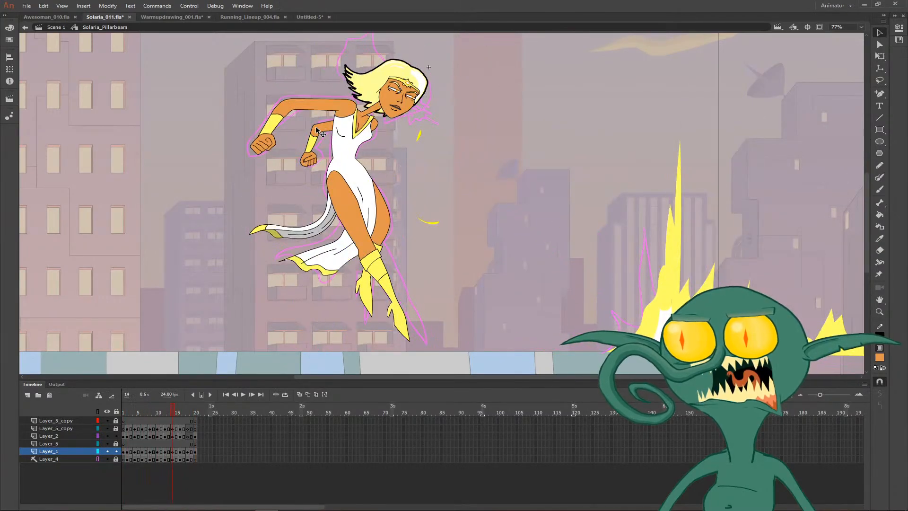
{"action": "key", "text": "comma"}
{"action": "key", "text": "period"}
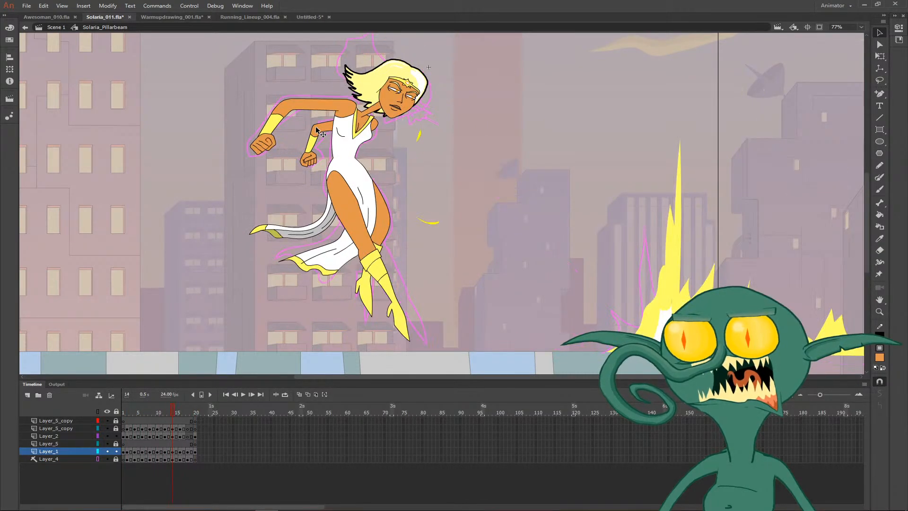
- Draw jagged spike outlines along the near side of the ground explosion on frame 14, and pick up the explosion's yellow
{"action": "key", "text": "b"}
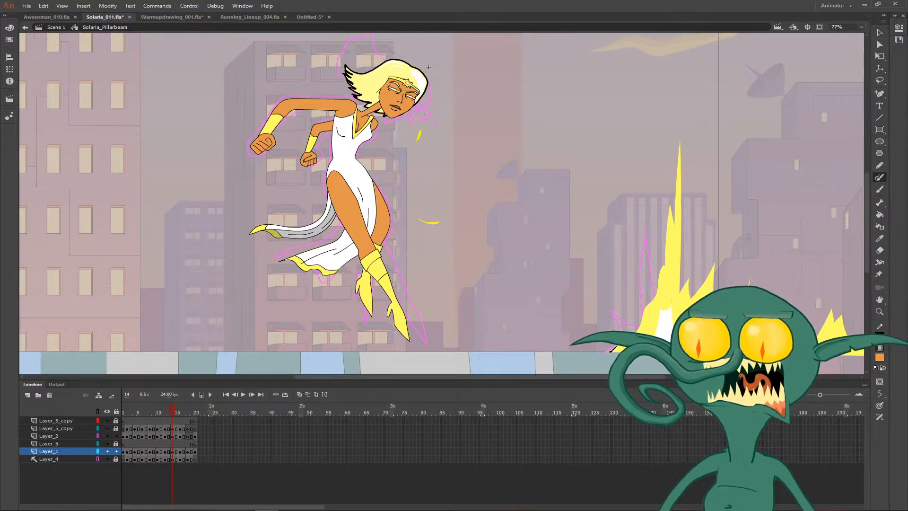
{"action": "mouse_move", "coordinate": [610, 336]}
{"action": "left_mouse_down"}
{"action": "mouse_move", "coordinate": [619, 332]}
{"action": "mouse_move", "coordinate": [587, 286]}
{"action": "mouse_move", "coordinate": [607, 311]}
{"action": "mouse_move", "coordinate": [634, 328]}
{"action": "mouse_move", "coordinate": [627, 308]}
{"action": "mouse_move", "coordinate": [642, 323]}
{"action": "left_mouse_up"}
{"action": "key", "text": "i"}
{"action": "left_click", "coordinate": [643, 326]}
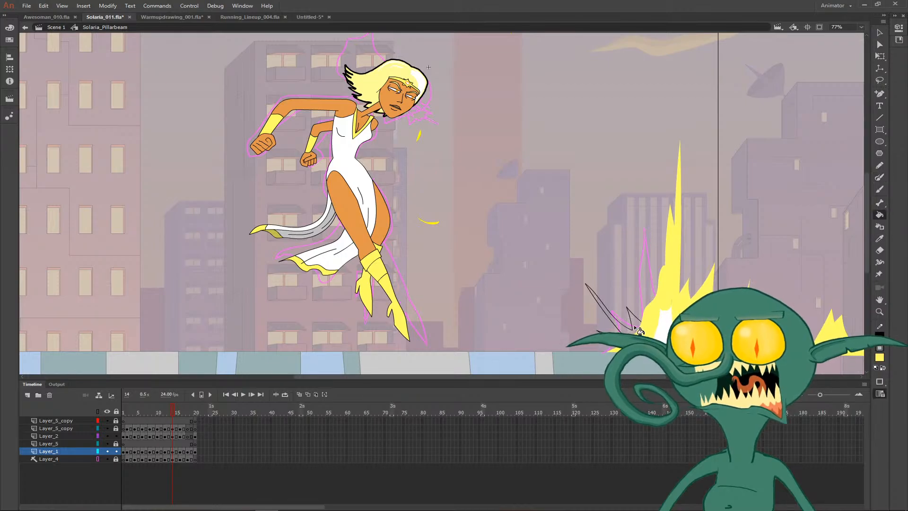
- Move the spike outlines from Layer_1 onto the explosion's unlocked Layer_5_copy, keeping them in the same place
{"action": "key", "text": "v"}
{"action": "left_click", "coordinate": [639, 324]}
{"action": "key", "text": "Delete"}
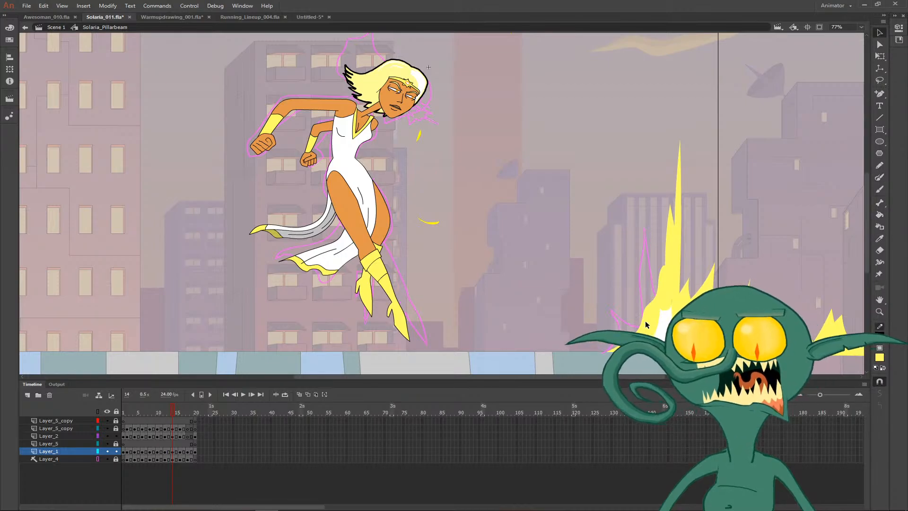
{"action": "left_click", "coordinate": [176, 428]}
{"action": "left_click", "coordinate": [116, 428]}
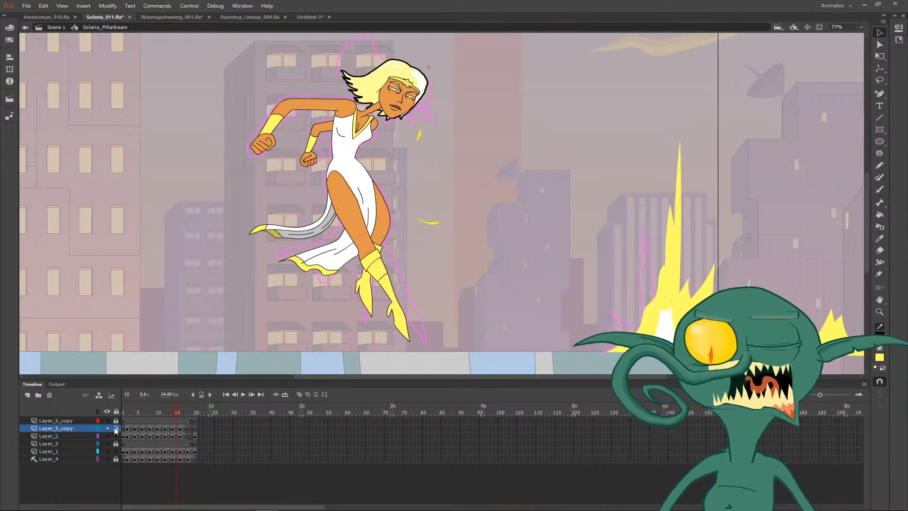
{"action": "right_click", "coordinate": [579, 295]}
{"action": "left_click", "coordinate": [598, 323]}
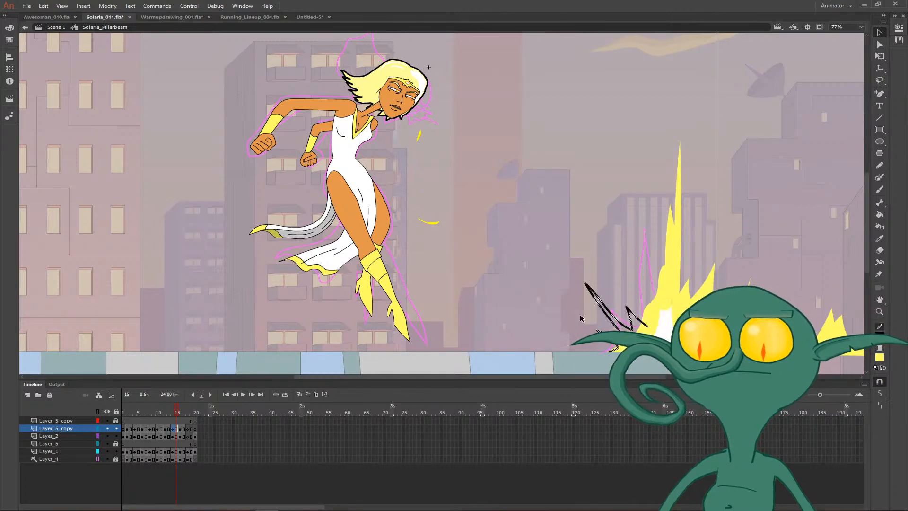
- Fill the new explosion spikes with yellow and delete their black outlines
{"action": "key", "text": "k"}
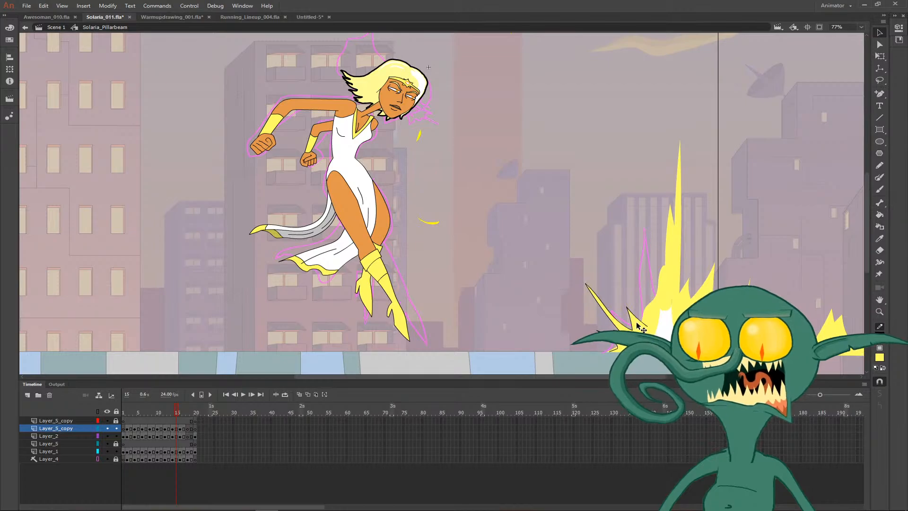
{"action": "key", "text": "v"}
{"action": "left_click", "coordinate": [641, 321]}
{"action": "key", "text": "Delete"}
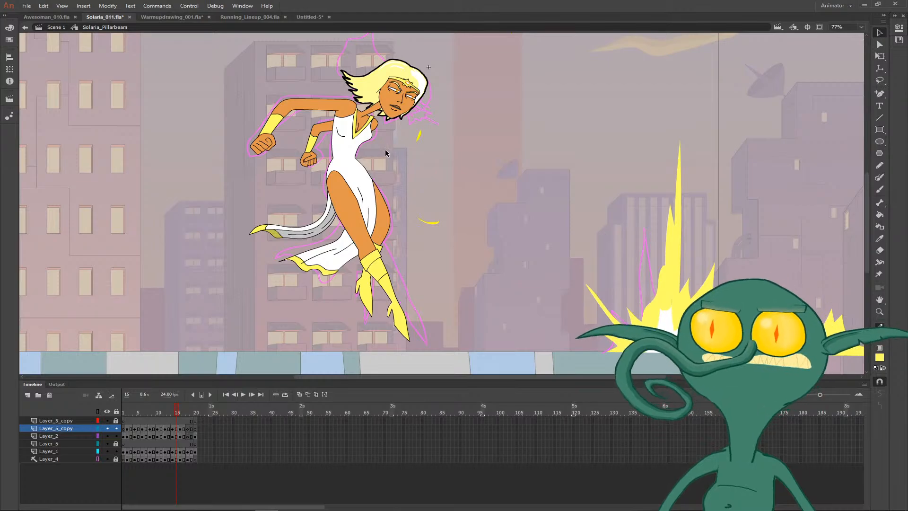
- Examine the figure's upper body on frame 15, and step back to compare the poses on frames 9 and 10
{"action": "left_click_drag", "start_coordinate": [378, 153], "coordinate": [314, 153]}
{"action": "left_click", "coordinate": [316, 152], "text": "ctrl"}
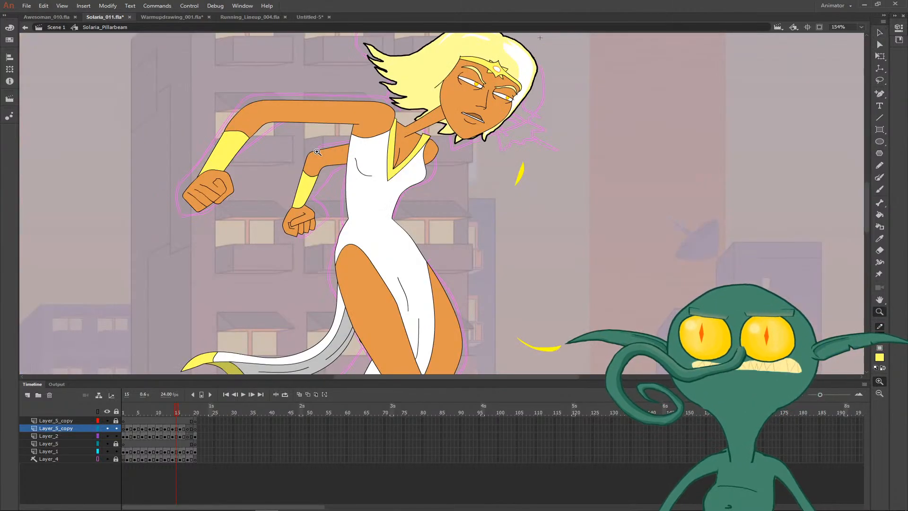
{"action": "left_click_drag", "start_coordinate": [401, 195], "coordinate": [295, 205]}
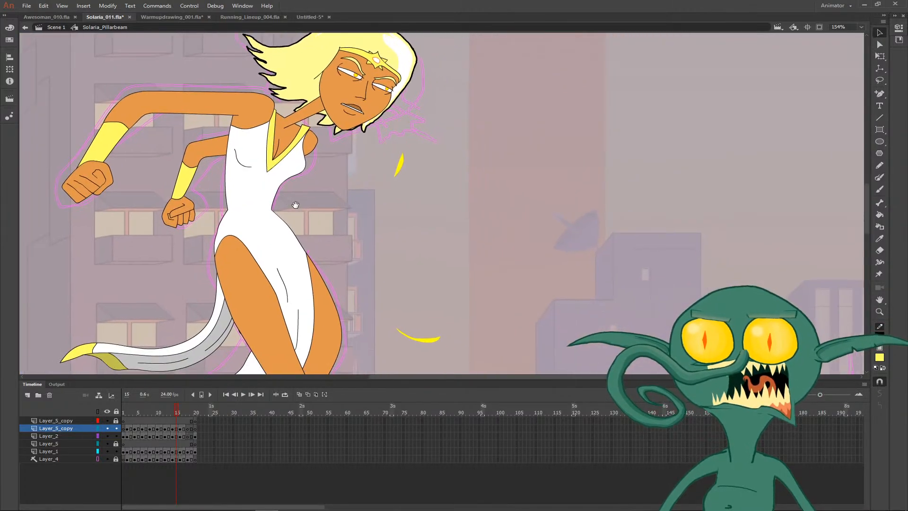
{"action": "key", "text": "ctrl+minus"}
{"action": "key", "text": "comma"}
{"action": "key", "text": "comma"}
{"action": "key", "text": "comma"}
{"action": "key", "text": "comma"}
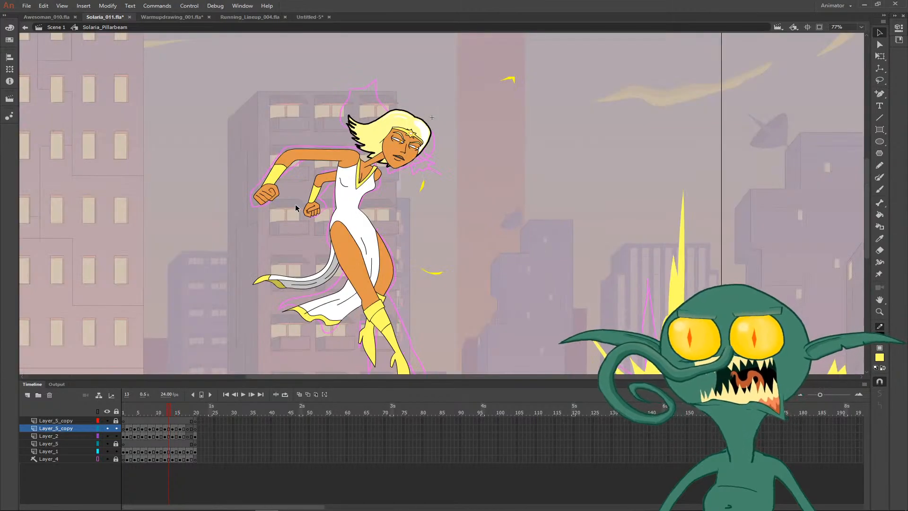
{"action": "key", "text": "comma"}
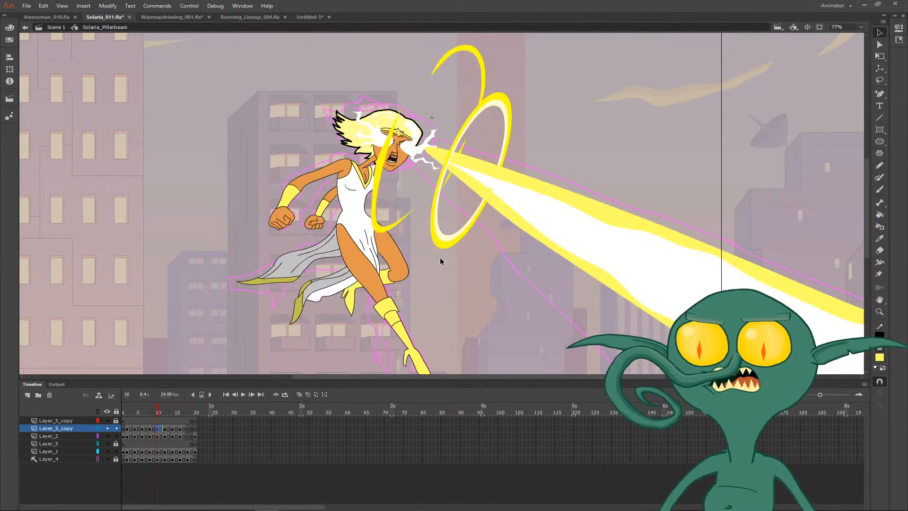
{"action": "left_click_drag", "start_coordinate": [436, 296], "coordinate": [396, 273]}
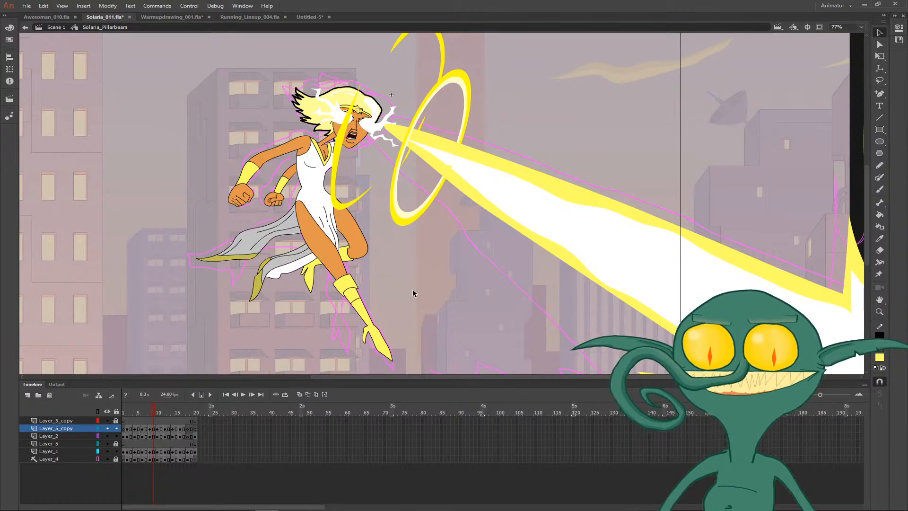
{"action": "key", "text": "comma"}
{"action": "key", "text": "period"}
{"action": "key", "text": "comma"}
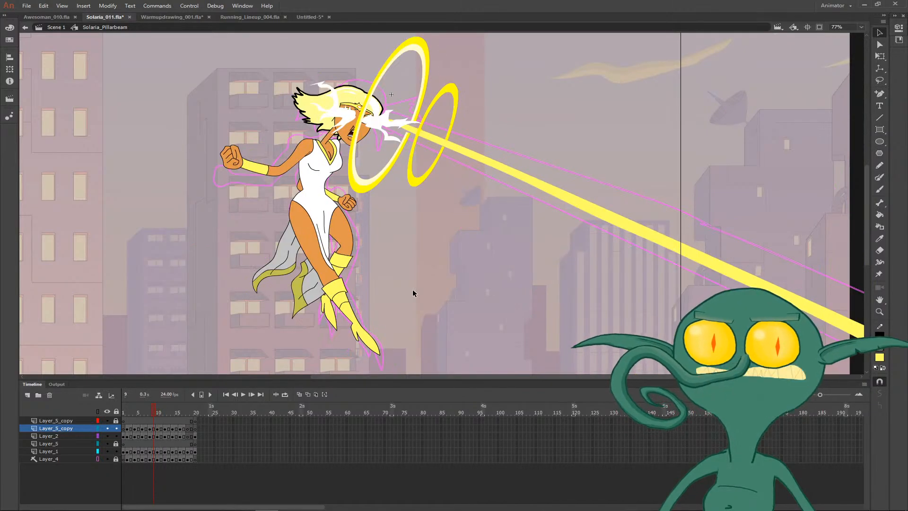
{"action": "key", "text": "period"}
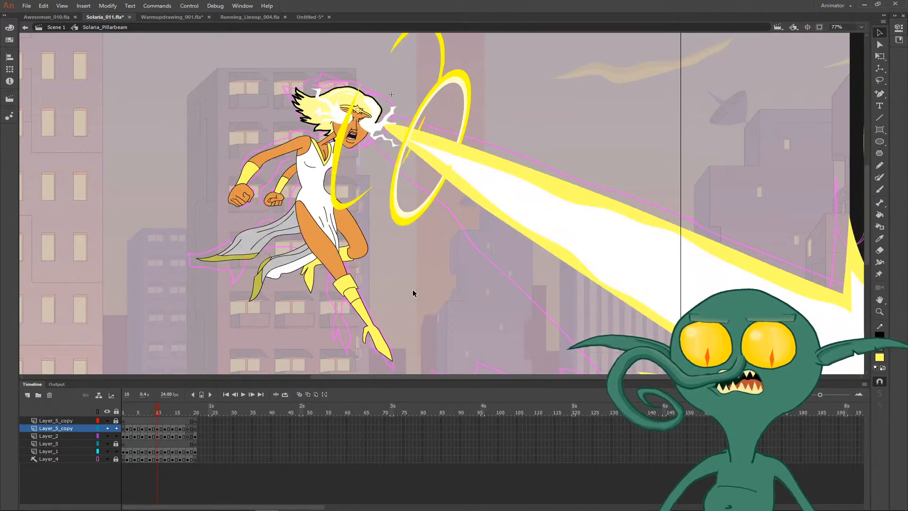
{"action": "key", "text": "comma"}
{"action": "key", "text": "period"}
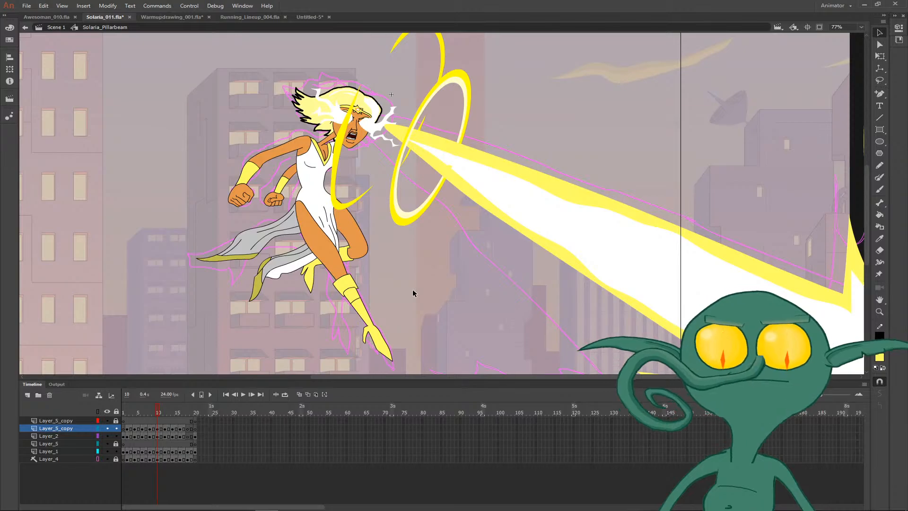
- Draw a long fold line along the white part of the lower dress tail on frame 10
{"action": "key", "text": "z"}
{"action": "left_click", "coordinate": [391, 290]}
{"action": "left_click", "coordinate": [344, 220]}
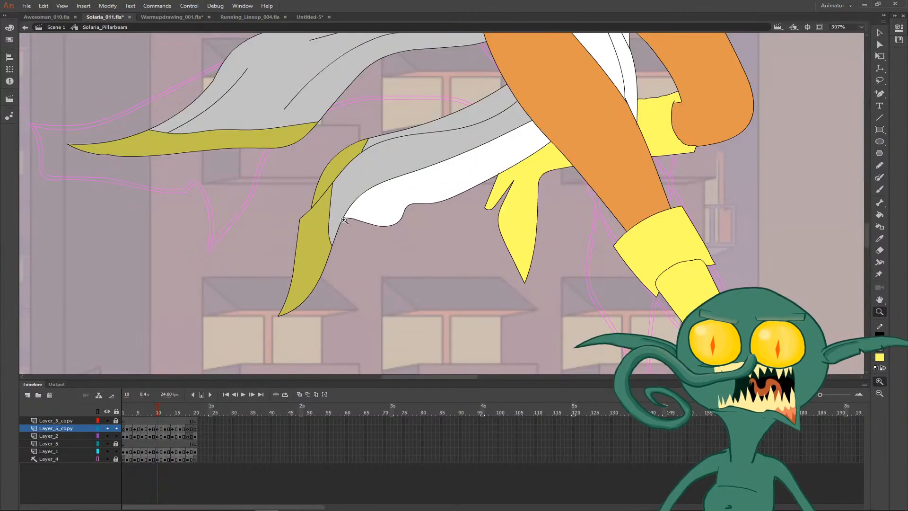
{"action": "key", "text": "y"}
{"action": "mouse_move", "coordinate": [415, 202]}
{"action": "left_mouse_down"}
{"action": "mouse_move", "coordinate": [488, 169]}
{"action": "mouse_move", "coordinate": [422, 227]}
{"action": "mouse_move", "coordinate": [462, 198]}
{"action": "left_mouse_up"}
{"action": "key", "text": "v"}
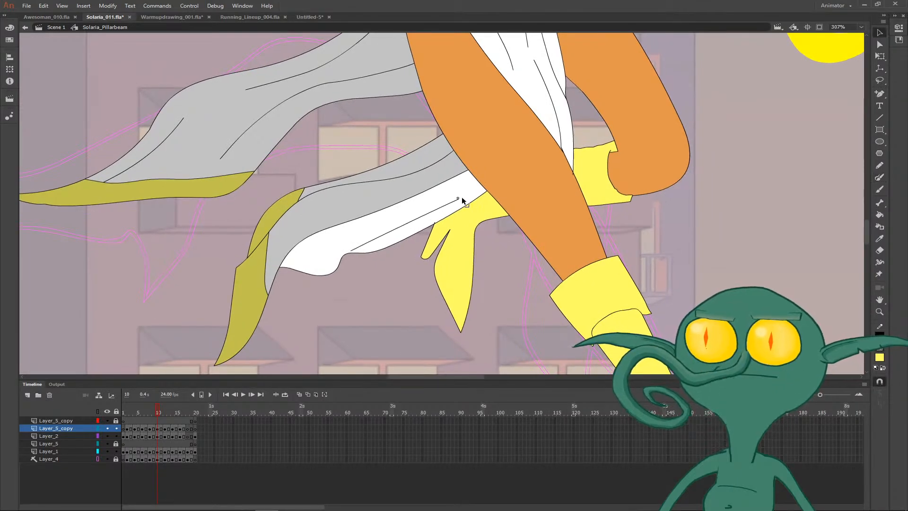
- Adjust the rear boot's sole edge next to the heel on frame 10, Layer_2, undoing the last unwanted bend
{"action": "left_click", "coordinate": [452, 243]}
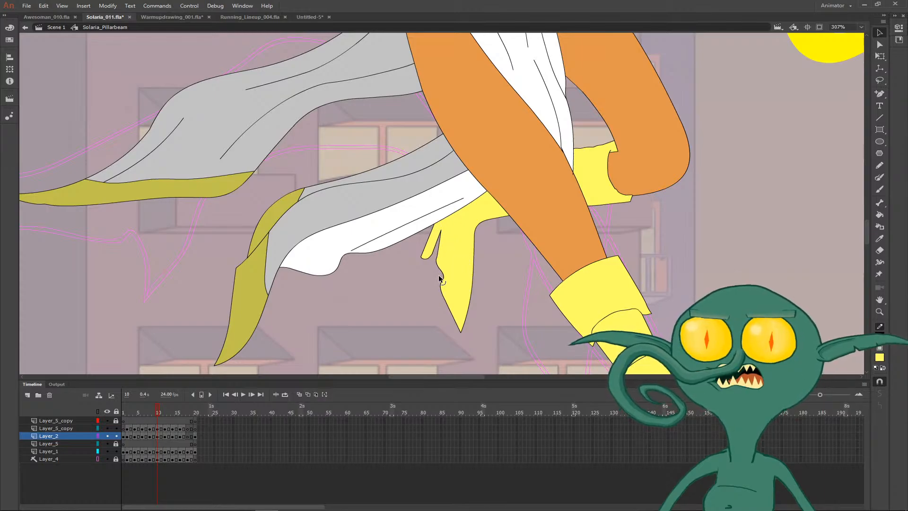
{"action": "left_click", "coordinate": [448, 290]}
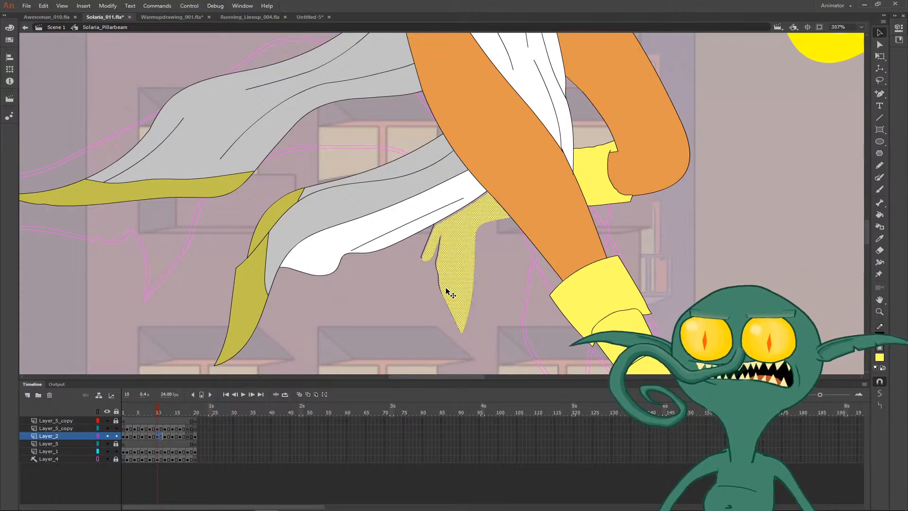
{"action": "key", "text": "ctrl+z"}
{"action": "left_click", "coordinate": [490, 299]}
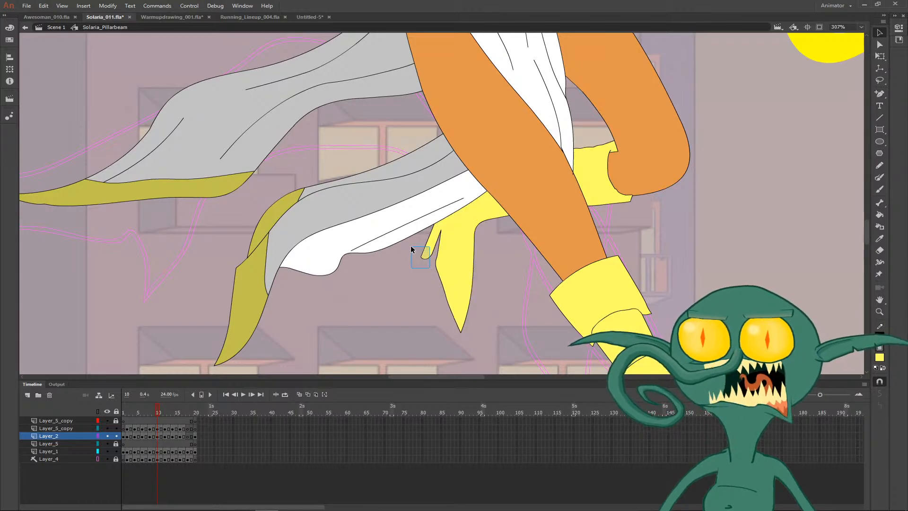
- Cut off the rounded tip of the rear boot's heel on frame 10 and pull the remaining outline into a short point
{"action": "left_click_drag", "start_coordinate": [409, 244], "coordinate": [410, 244]}
{"action": "key", "text": "Delete"}
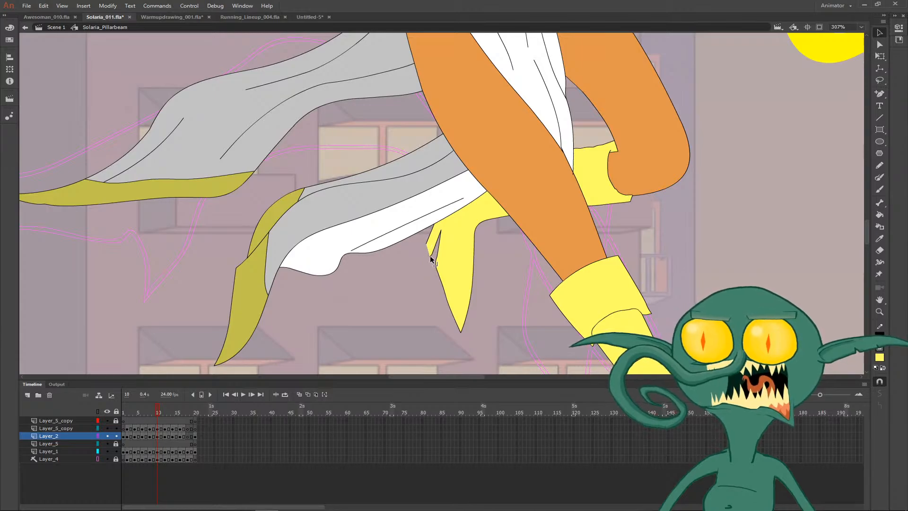
{"action": "left_click", "coordinate": [430, 264]}
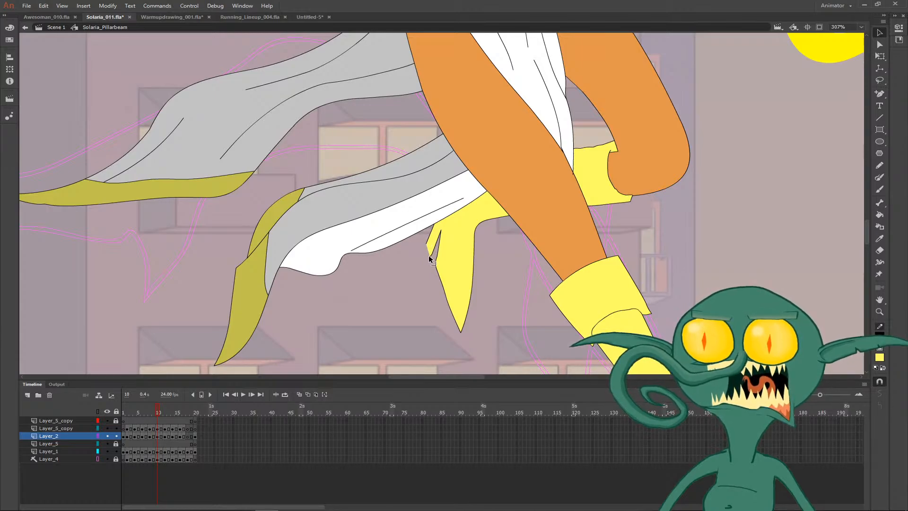
{"action": "mouse_move", "coordinate": [429, 256]}
{"action": "left_mouse_down"}
{"action": "mouse_move", "coordinate": [421, 248]}
{"action": "mouse_move", "coordinate": [429, 251]}
{"action": "left_mouse_up"}
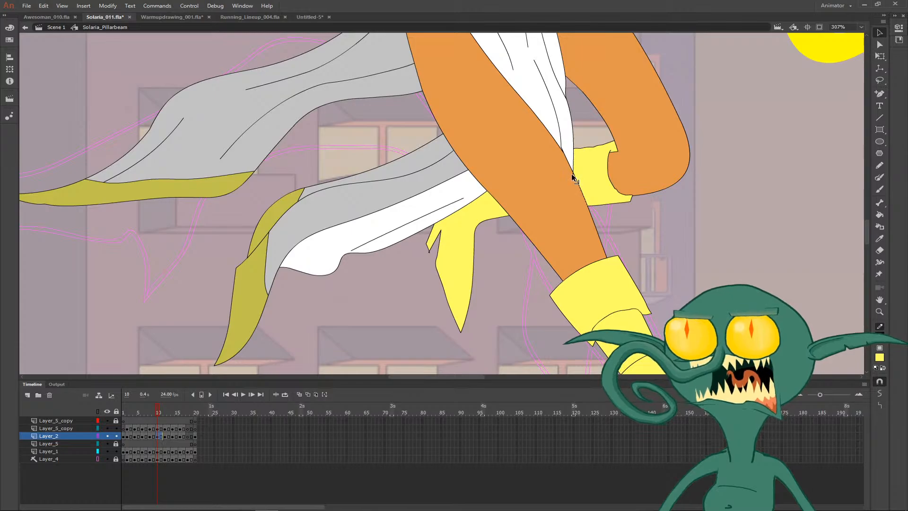
{"action": "left_click", "coordinate": [690, 234]}
- Fill the yellow sliver on the front thigh below the dress with the orange skin colour on frame 10
{"action": "key", "text": "ctrl+minus"}
{"action": "left_click_drag", "start_coordinate": [610, 175], "coordinate": [535, 291]}
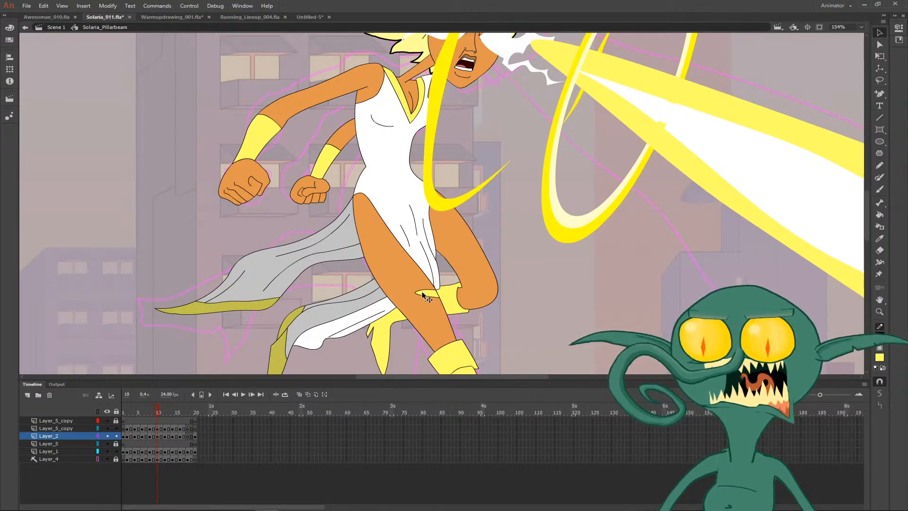
{"action": "key", "text": "i"}
{"action": "left_click", "coordinate": [428, 295]}
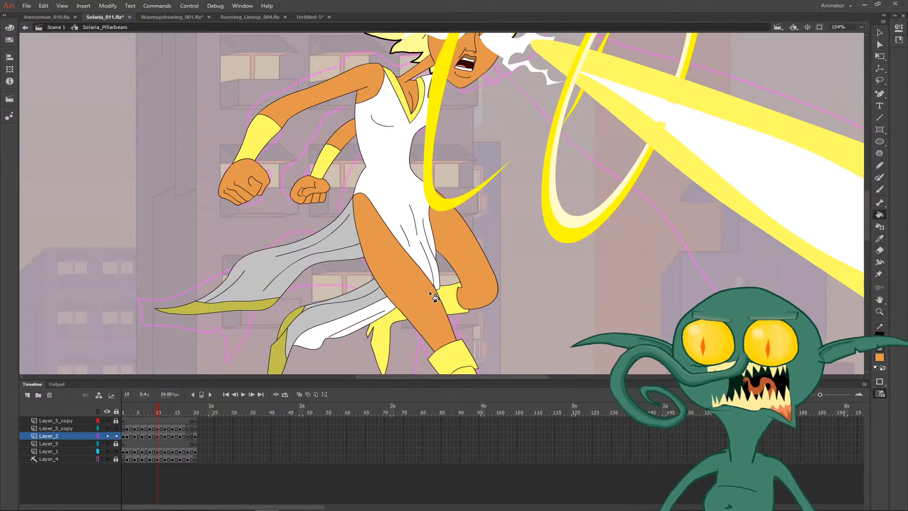
- Reshape the front boot's heel on frame 10, bending its inner edge and pulling the rounded tip into a flat, angular end
{"action": "key", "text": "ctrl+minus"}
{"action": "key", "text": "ctrl+minus"}
{"action": "key", "text": "ctrl+equal"}
{"action": "left_click_drag", "start_coordinate": [508, 294], "coordinate": [445, 396]}
{"action": "key", "text": "z"}
{"action": "left_click_drag", "start_coordinate": [383, 287], "coordinate": [433, 344]}
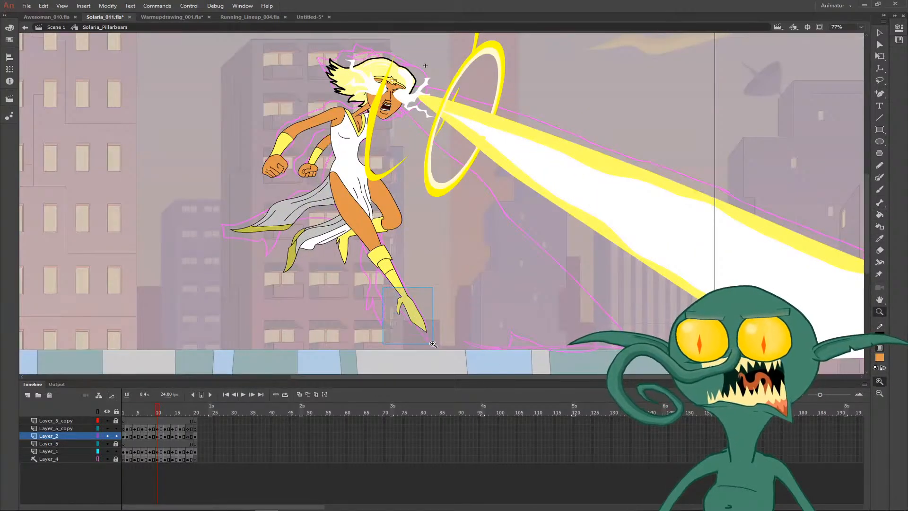
{"action": "key", "text": "v"}
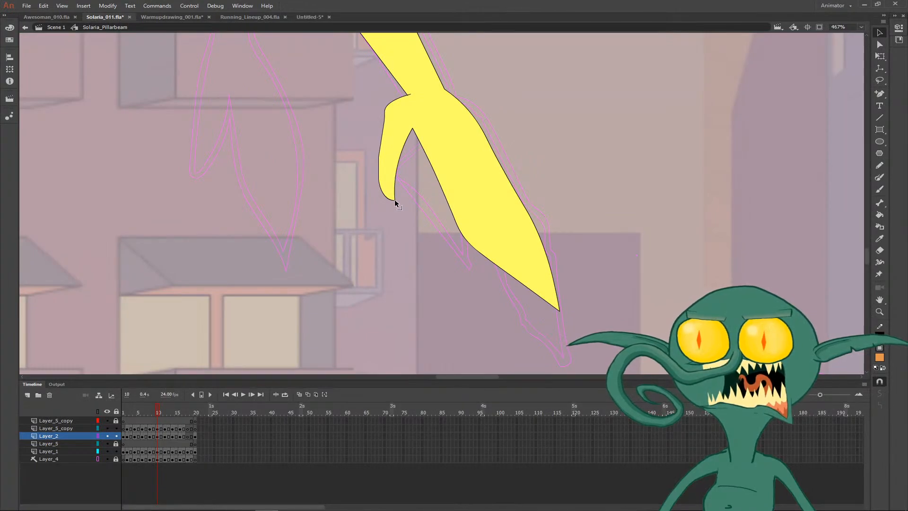
{"action": "left_click_drag", "start_coordinate": [396, 203], "coordinate": [417, 193]}
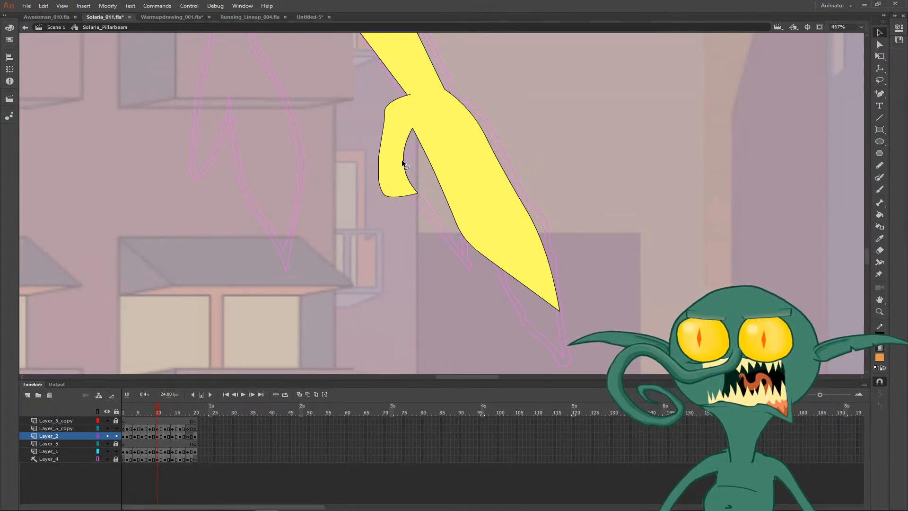
{"action": "left_click_drag", "start_coordinate": [403, 162], "coordinate": [409, 160]}
{"action": "left_click_drag", "start_coordinate": [418, 193], "coordinate": [381, 232]}
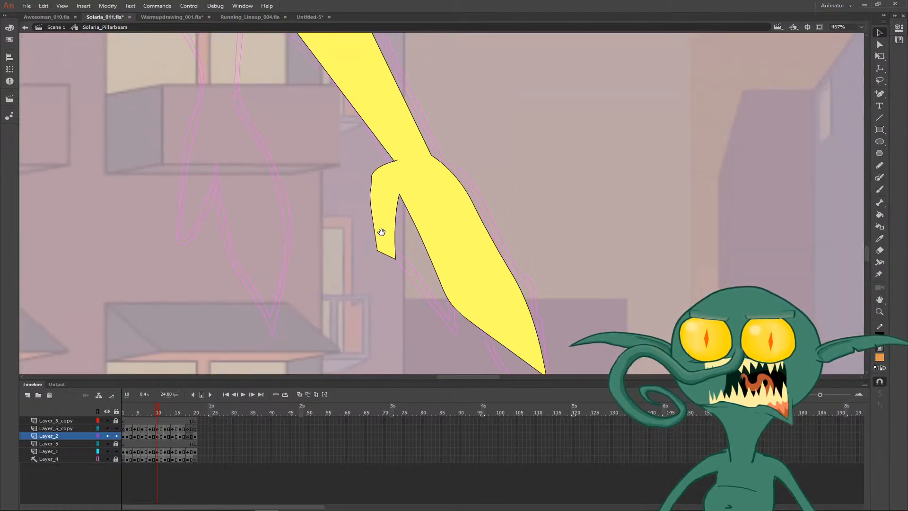
- Clean up the front boot's heel outline at the ankle on frame 10, smooth its back edge and narrow the heel tip
{"action": "left_click", "coordinate": [377, 201]}
{"action": "left_click", "coordinate": [402, 246]}
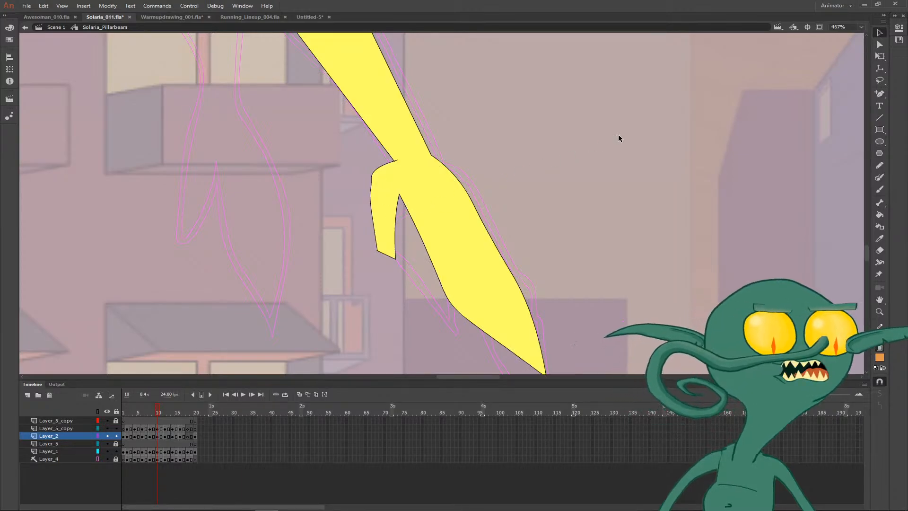
{"action": "left_click", "coordinate": [397, 164]}
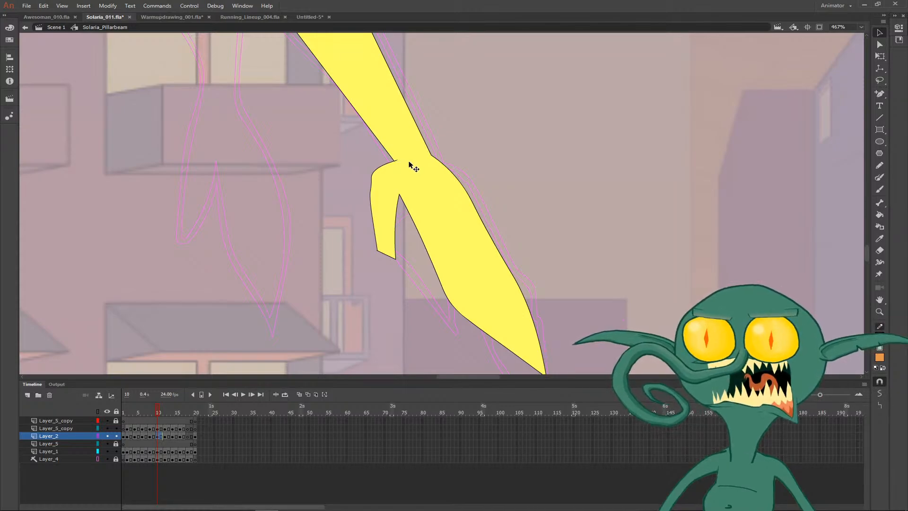
{"action": "left_click", "coordinate": [457, 147]}
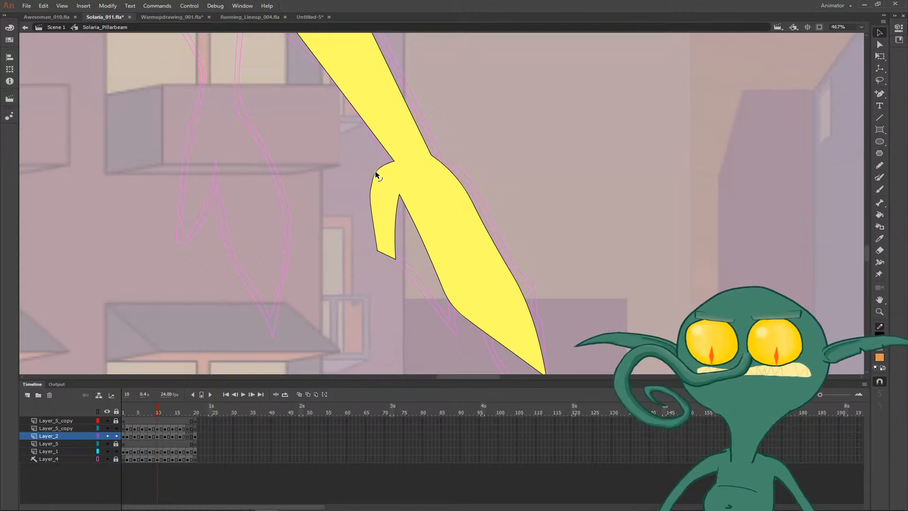
{"action": "left_click_drag", "start_coordinate": [375, 171], "coordinate": [374, 212]}
{"action": "left_click", "coordinate": [375, 205]}
{"action": "left_click", "coordinate": [365, 202]}
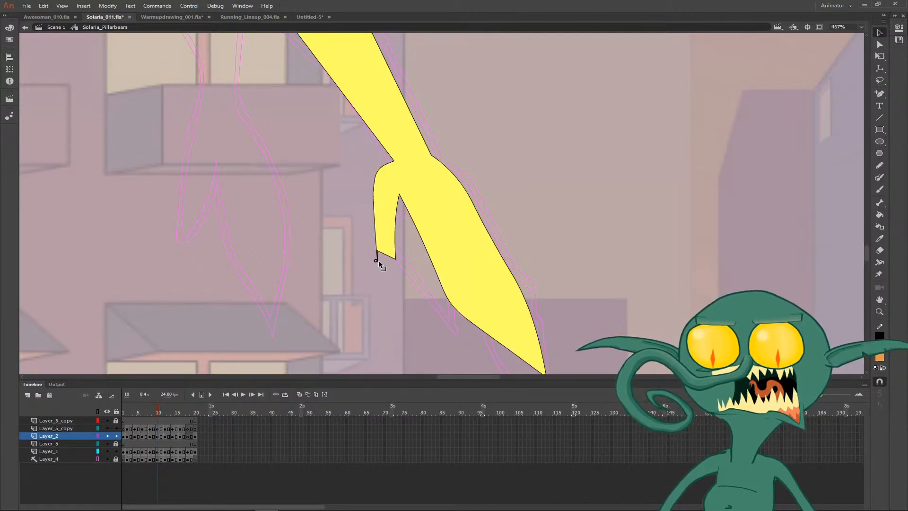
{"action": "mouse_move", "coordinate": [381, 255]}
{"action": "left_mouse_down"}
{"action": "mouse_move", "coordinate": [368, 258]}
{"action": "mouse_move", "coordinate": [381, 253]}
{"action": "left_mouse_up"}
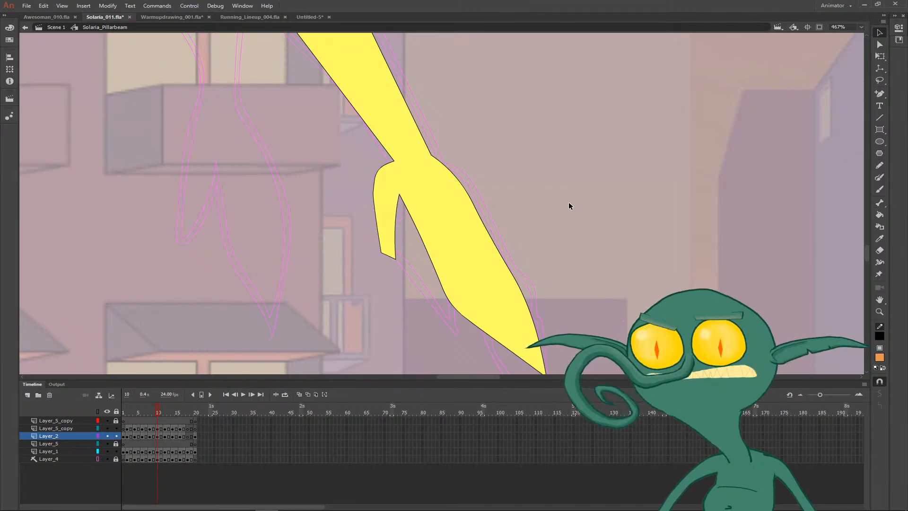
- Step through the frames after frame 10 to check which ones still need drawing
{"action": "left_click_drag", "start_coordinate": [557, 186], "coordinate": [526, 246]}
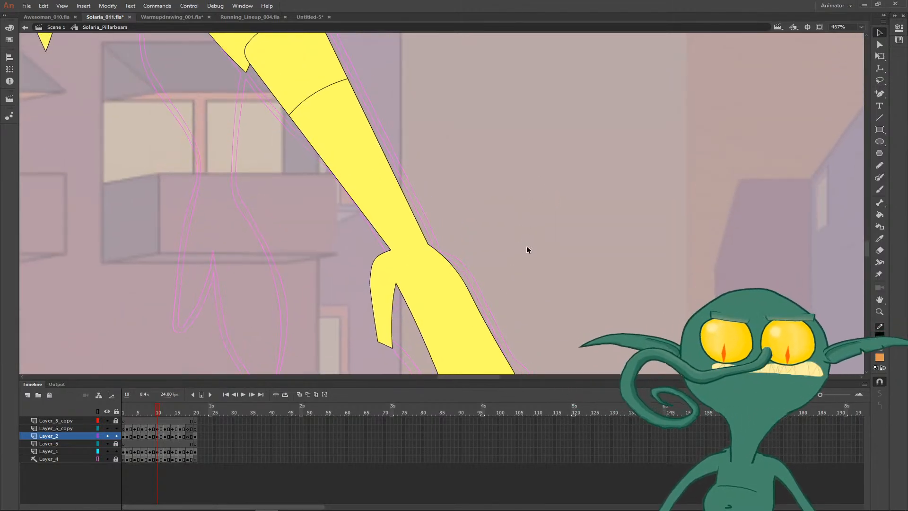
{"action": "key", "text": "ctrl+minus"}
{"action": "key", "text": "ctrl+minus"}
{"action": "left_click_drag", "start_coordinate": [508, 174], "coordinate": [500, 229]}
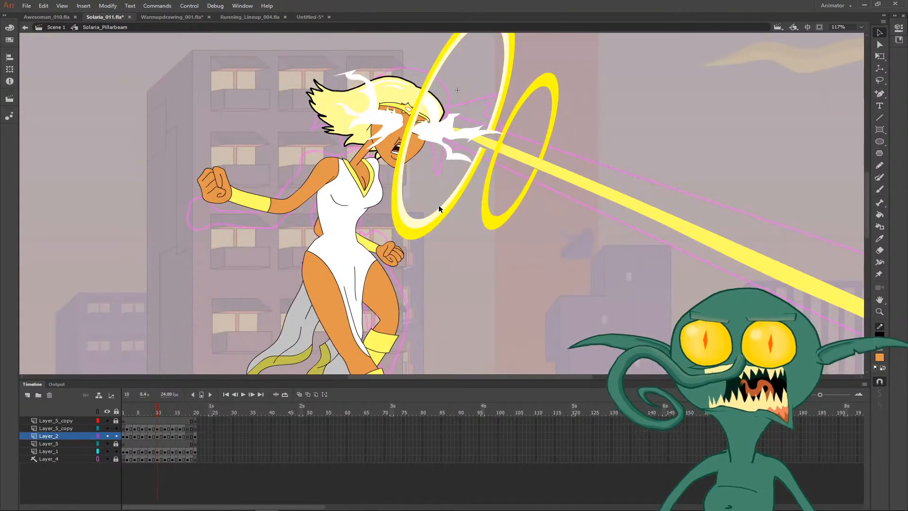
{"action": "key", "text": "period"}
{"action": "key", "text": "period"}
{"action": "key", "text": "period"}
{"action": "key", "text": "period"}
{"action": "key", "text": "period"}
{"action": "key", "text": "period"}
{"action": "key", "text": "period"}
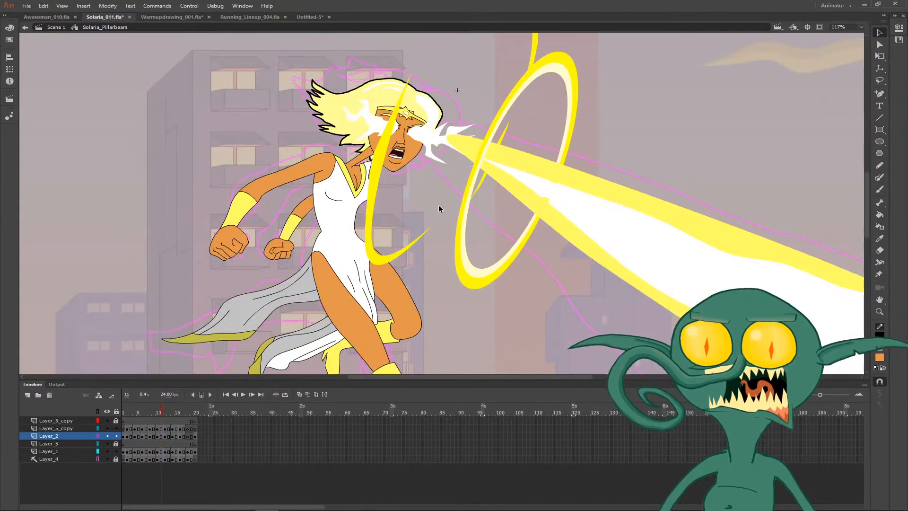
{"action": "key", "text": "period"}
{"action": "key", "text": "period"}
{"action": "key", "text": "period"}
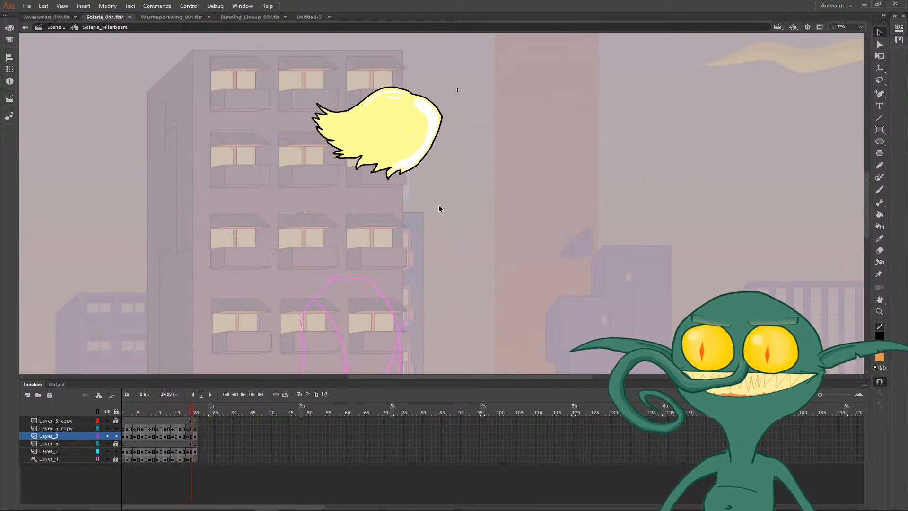
{"action": "key", "text": "comma"}
{"action": "key", "text": "comma"}
{"action": "key", "text": "comma"}
{"action": "key", "text": "period"}
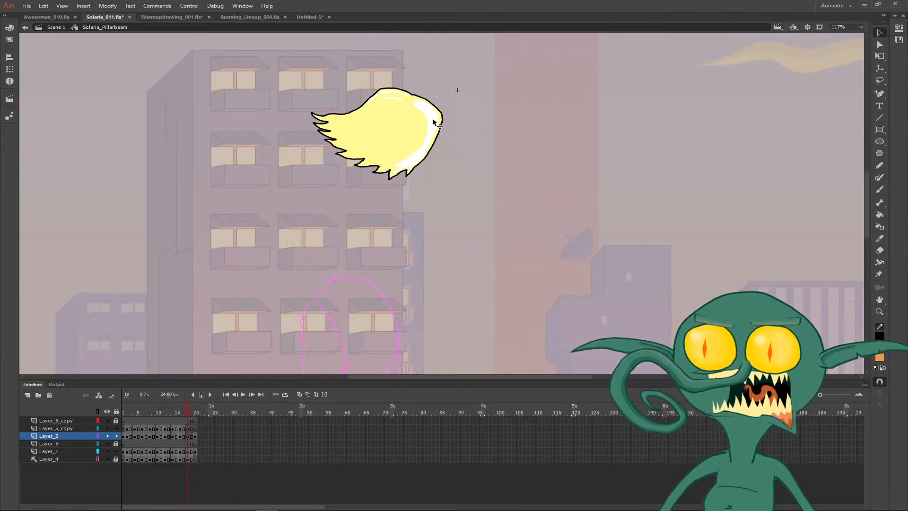
{"action": "key", "text": "comma"}
- With onion skinning on, move the hair on frame 18 of Layer_1 between the neighbouring poses and rotate it nearly level
{"action": "left_click", "coordinate": [434, 123]}
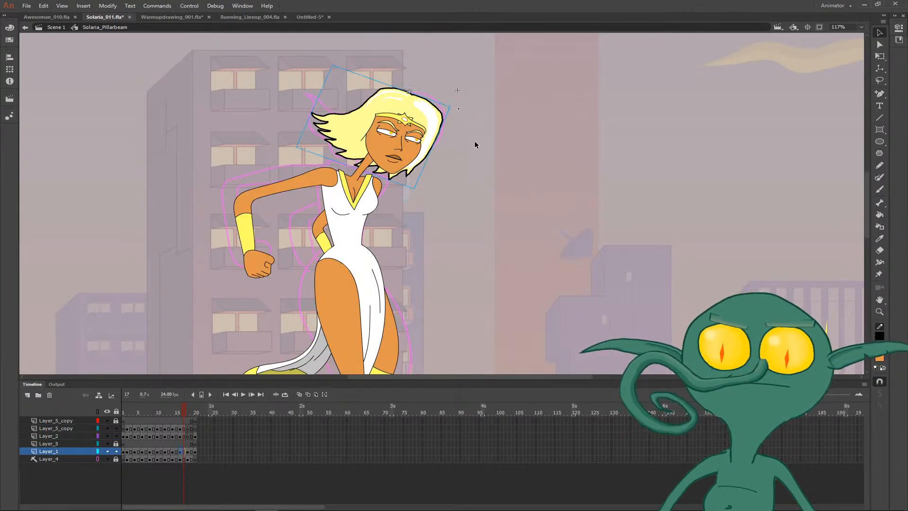
{"action": "key", "text": "period"}
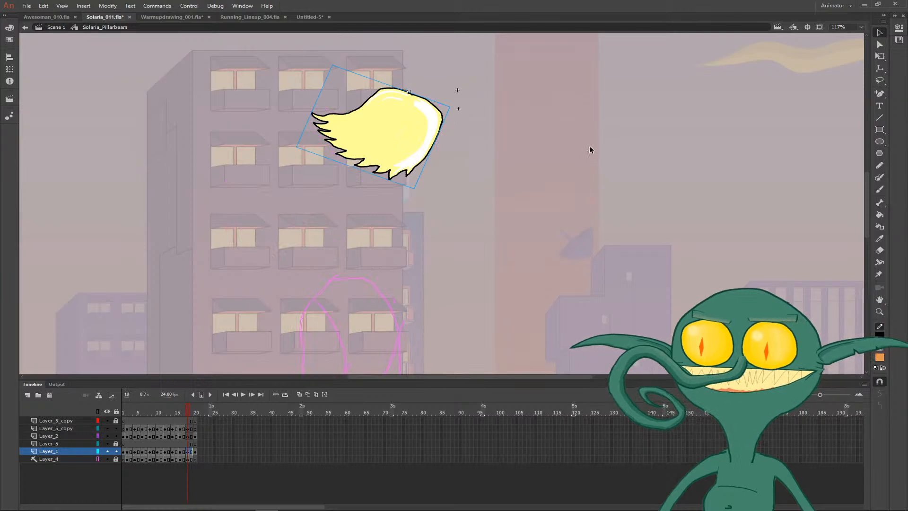
{"action": "left_click", "coordinate": [899, 28]}
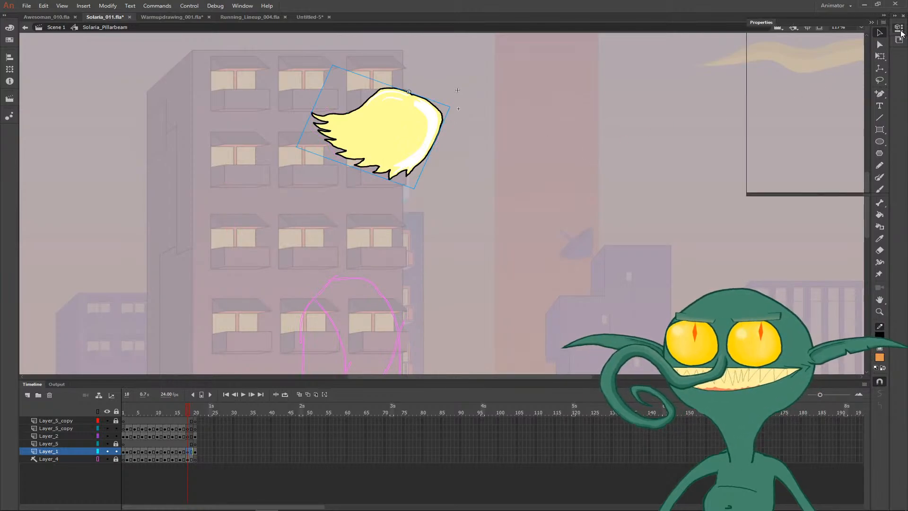
{"action": "left_click", "coordinate": [901, 31]}
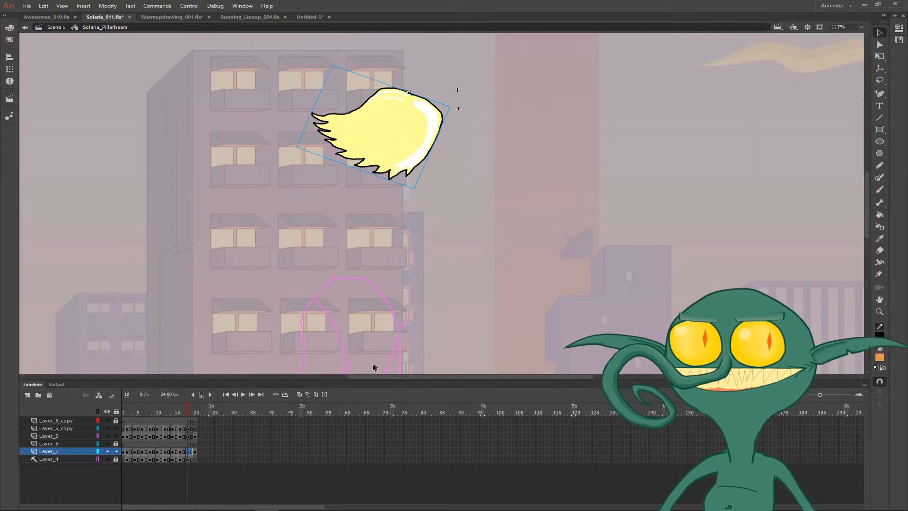
{"action": "left_click", "coordinate": [299, 397]}
{"action": "left_click_drag", "start_coordinate": [410, 161], "coordinate": [381, 159]}
{"action": "key", "text": "q"}
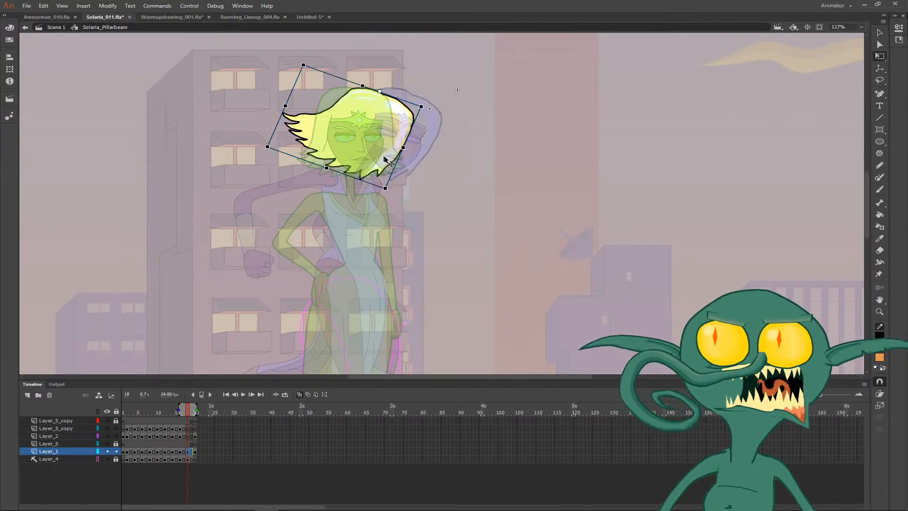
{"action": "left_click_drag", "start_coordinate": [391, 196], "coordinate": [396, 159]}
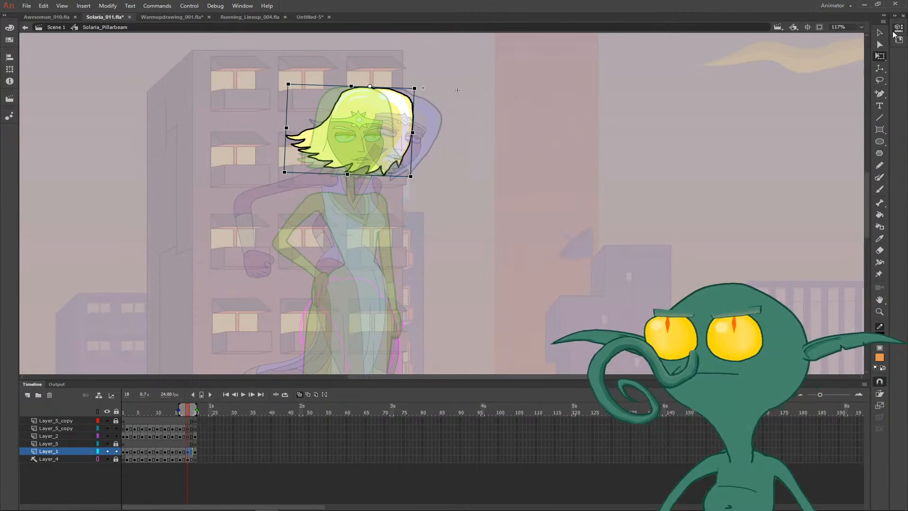
{"action": "left_click", "coordinate": [894, 32]}
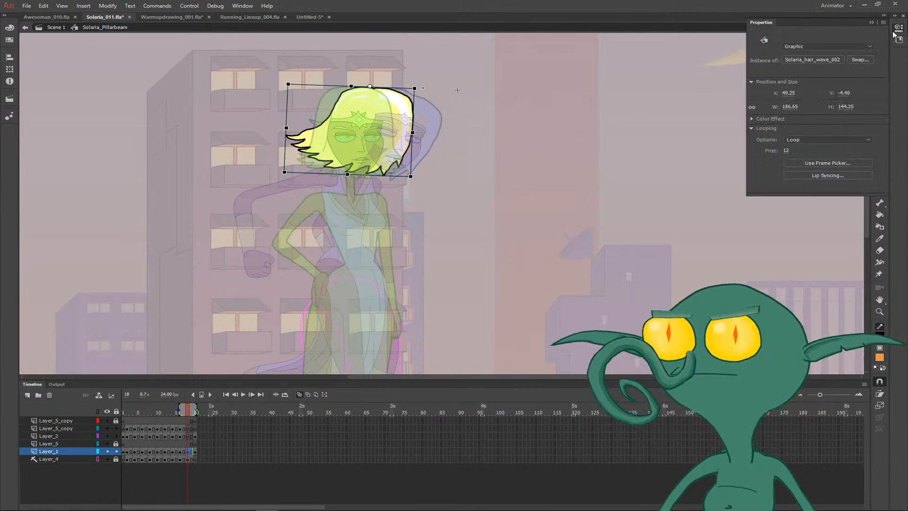
{"action": "left_click", "coordinate": [855, 61]}
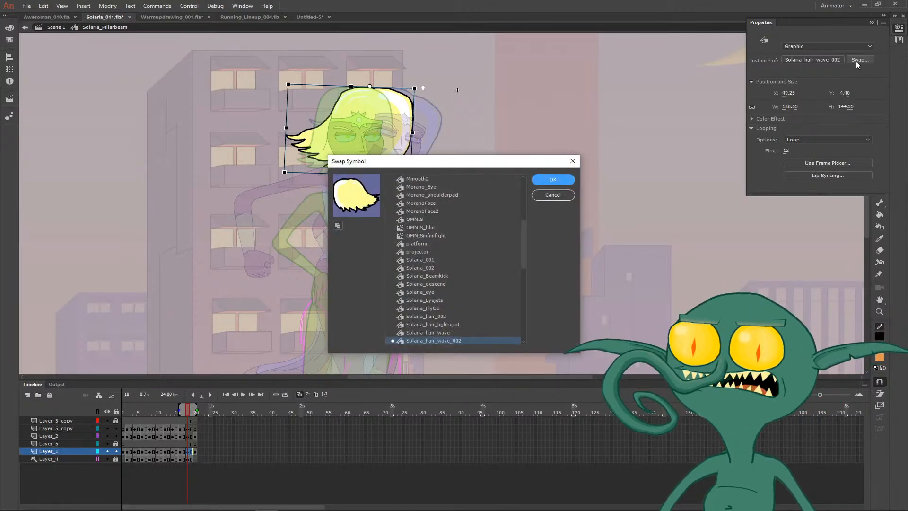
{"action": "scroll", "coordinate": [442, 333], "scroll_direction": "down", "scroll_amount": 1}
{"action": "left_click", "coordinate": [444, 326]}
{"action": "left_click", "coordinate": [445, 316]}
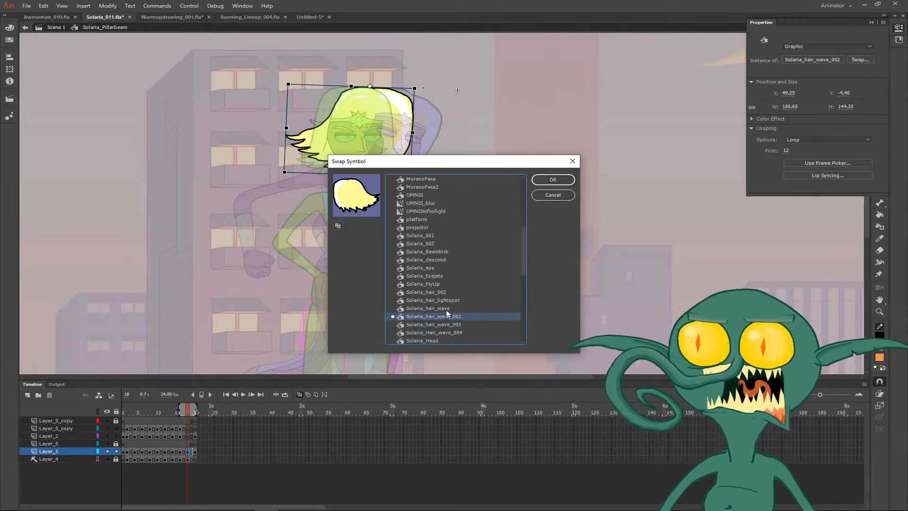
{"action": "left_click", "coordinate": [446, 308]}
{"action": "left_click", "coordinate": [443, 317]}
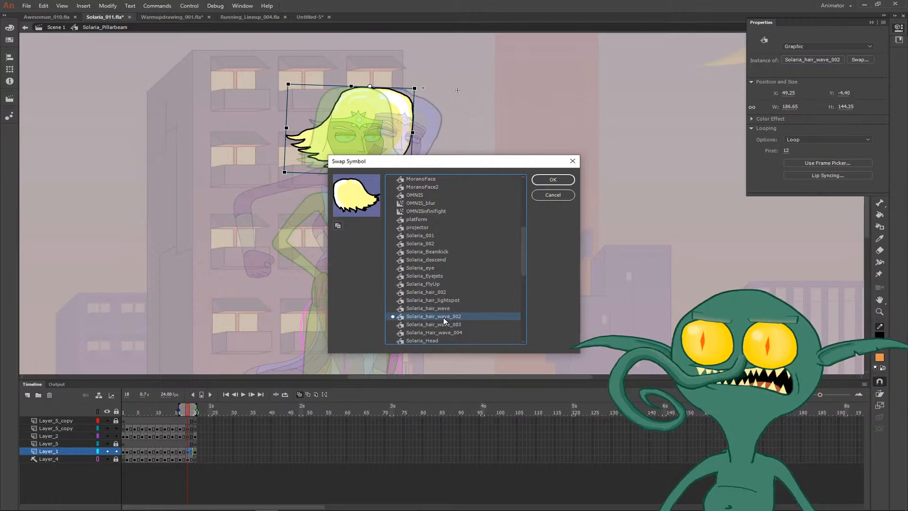
{"action": "left_click", "coordinate": [553, 195]}
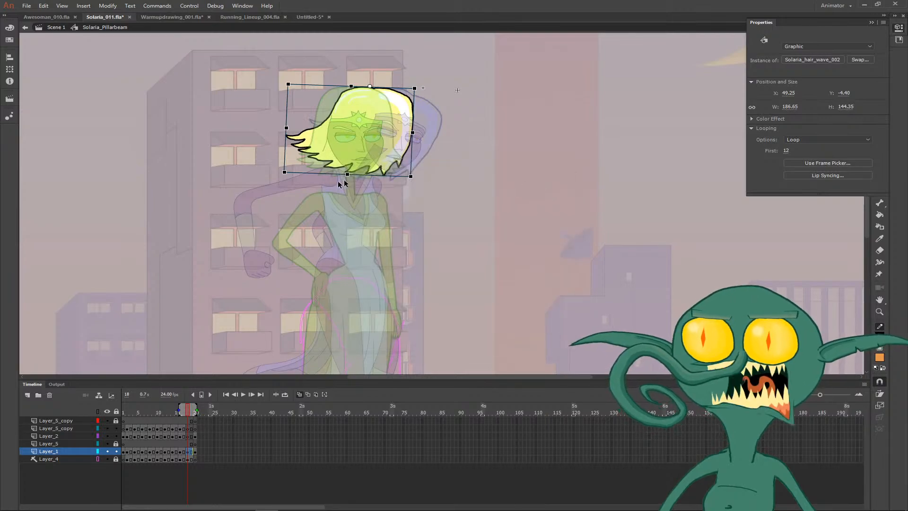
- Skew the hair on frame 18 so its lower edge shifts towards the face side, then check the motion without onion skinning
{"action": "left_click_drag", "start_coordinate": [362, 176], "coordinate": [376, 176]}
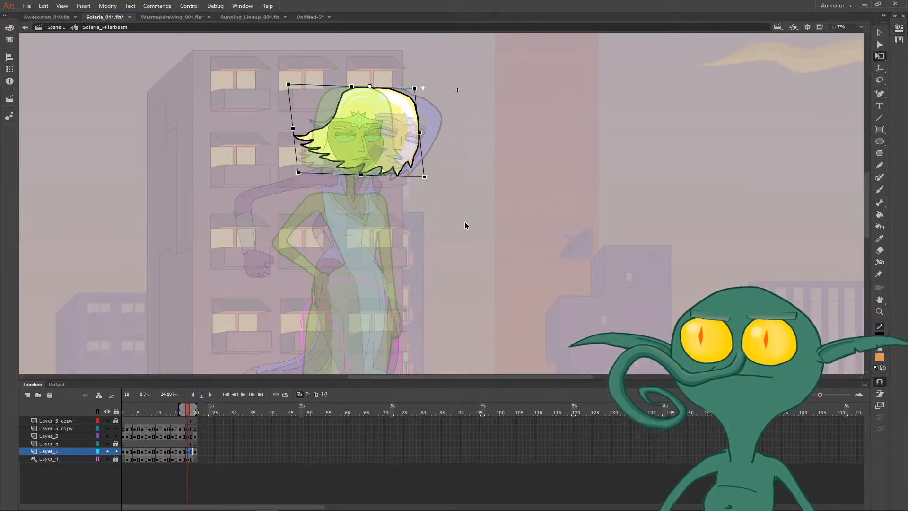
{"action": "left_click", "coordinate": [300, 395]}
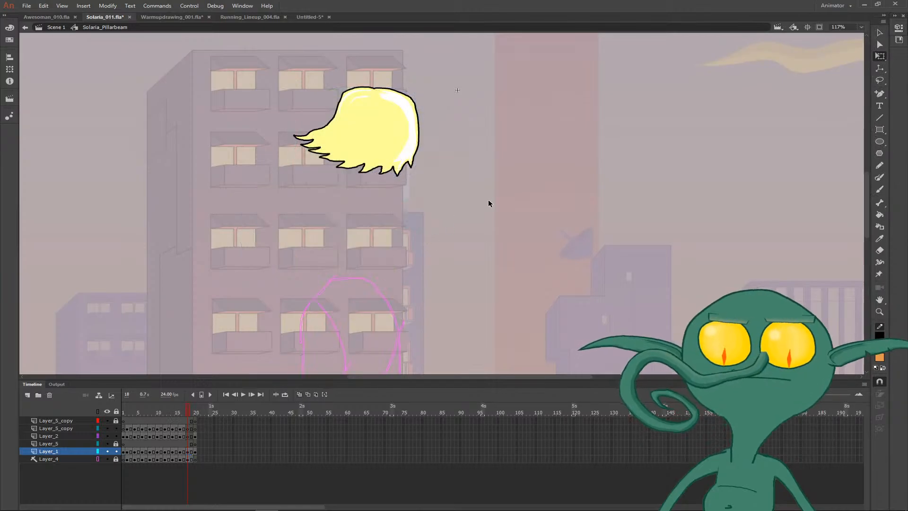
{"action": "key", "text": "comma"}
{"action": "key", "text": "period"}
{"action": "key", "text": "period"}
{"action": "key", "text": "period"}
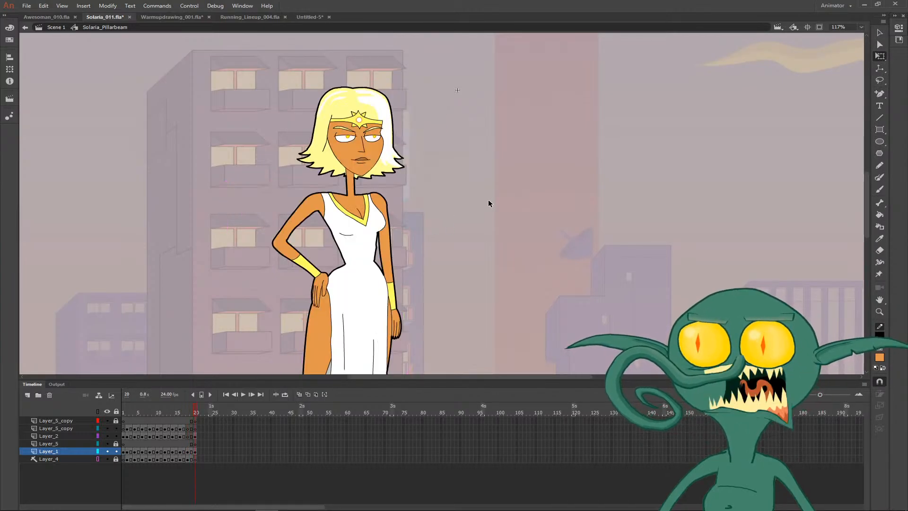
{"action": "key", "text": "Return"}
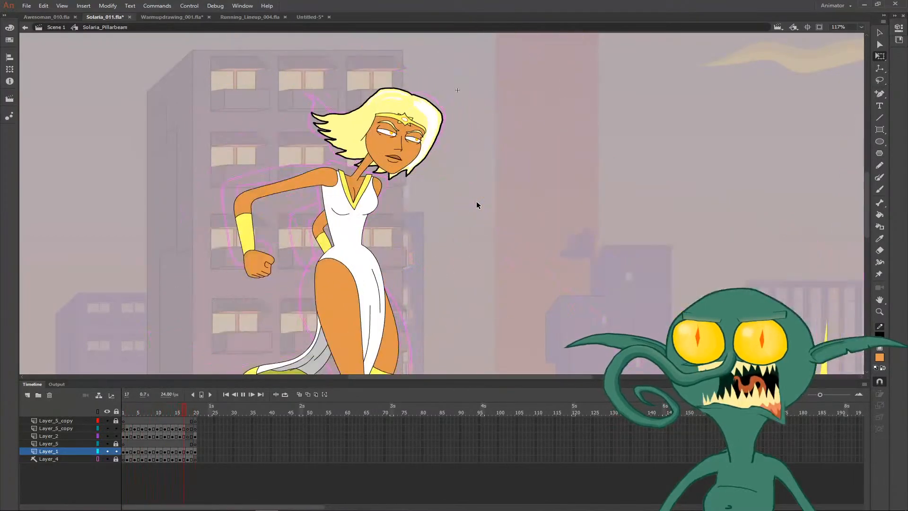
- On frame 18 of Layer_2, sketch the bent rear arm and the side of the torso, using onion skins of the adjacent frames
{"action": "left_click", "coordinate": [186, 410]}
{"action": "left_click_drag", "start_coordinate": [186, 411], "coordinate": [188, 410]}
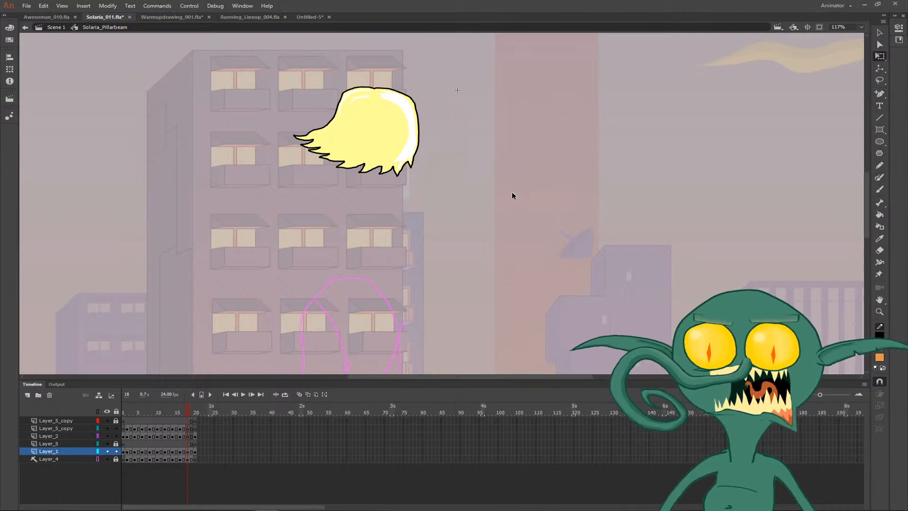
{"action": "left_click", "coordinate": [189, 437]}
{"action": "left_click", "coordinate": [299, 395]}
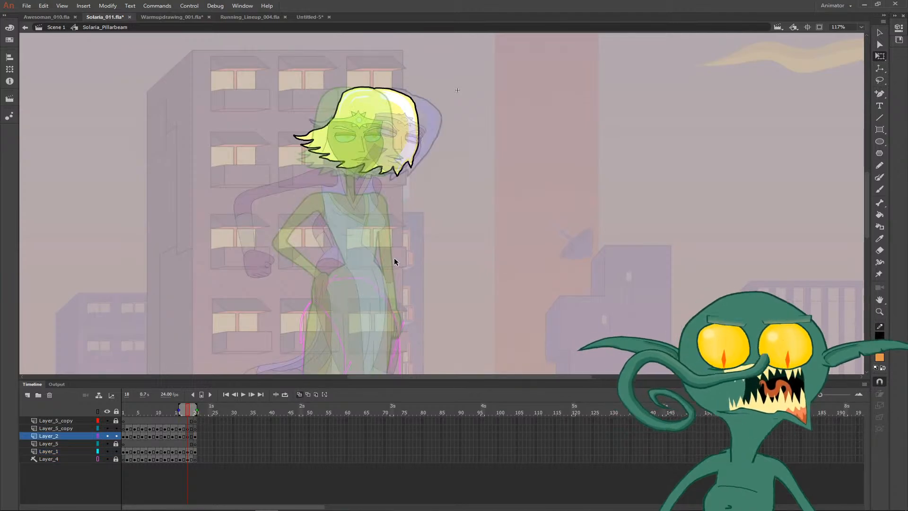
{"action": "key", "text": "z"}
{"action": "left_click", "coordinate": [398, 229]}
{"action": "key", "text": "b"}
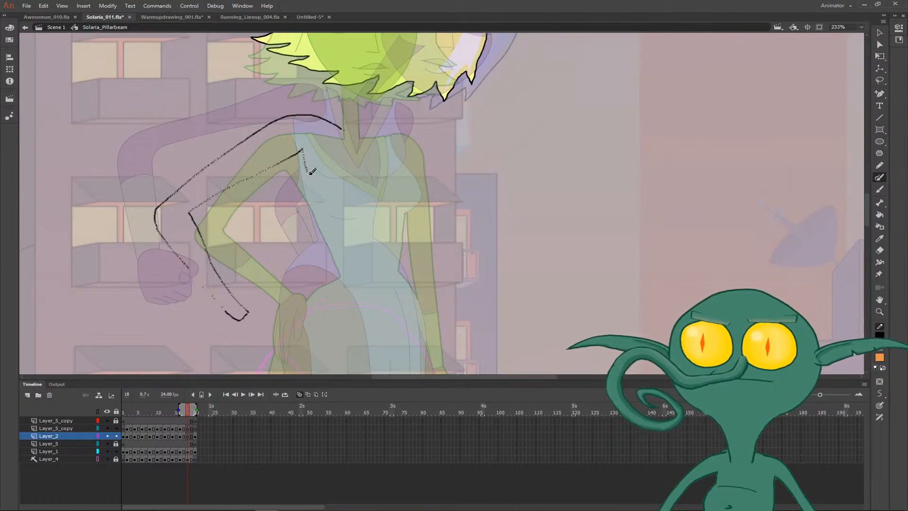
- On frame 18 of Layer_2, draw the hip curve and outer thigh line of the leg below the bent arm
{"action": "left_click_drag", "start_coordinate": [332, 271], "coordinate": [315, 153]}
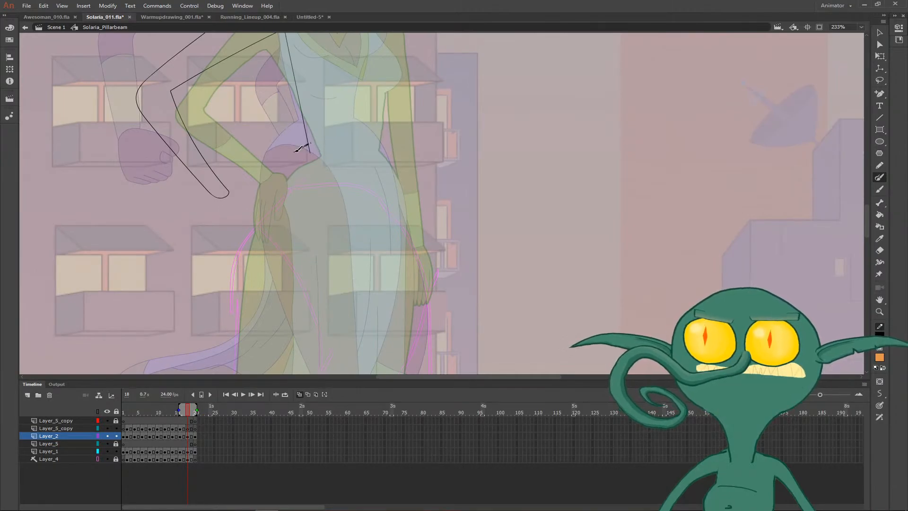
{"action": "mouse_move", "coordinate": [256, 260]}
{"action": "left_mouse_down"}
{"action": "mouse_move", "coordinate": [245, 92]}
{"action": "mouse_move", "coordinate": [274, 177]}
{"action": "mouse_move", "coordinate": [267, 203]}
{"action": "mouse_move", "coordinate": [243, 211]}
{"action": "mouse_move", "coordinate": [253, 191]}
{"action": "left_mouse_up"}
{"action": "key", "text": "v"}
{"action": "left_click_drag", "start_coordinate": [317, 98], "coordinate": [292, 244]}
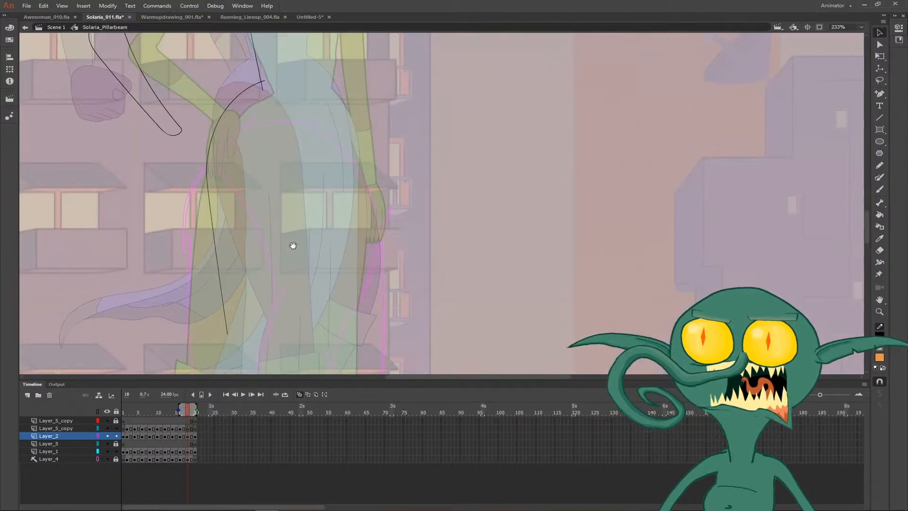
- Draw the inner thigh line of the same leg and pull its lower end down to the knee
{"action": "key", "text": "b"}
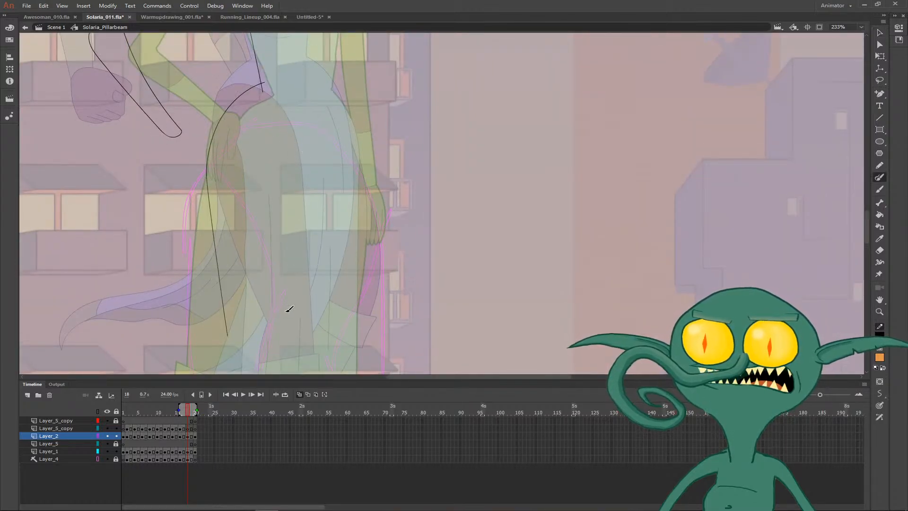
{"action": "left_click_drag", "start_coordinate": [286, 311], "coordinate": [286, 137]}
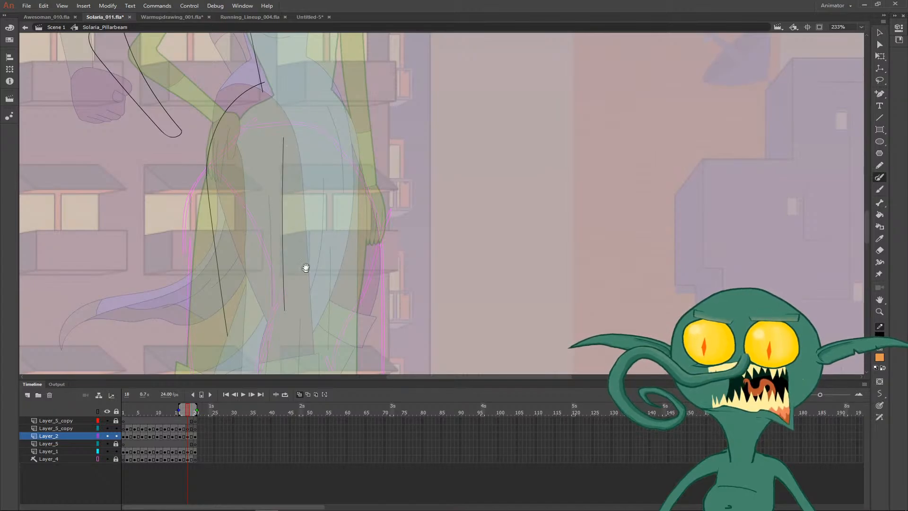
{"action": "left_click_drag", "start_coordinate": [306, 268], "coordinate": [310, 110]}
{"action": "key", "text": "v"}
{"action": "left_click_drag", "start_coordinate": [290, 152], "coordinate": [283, 168]}
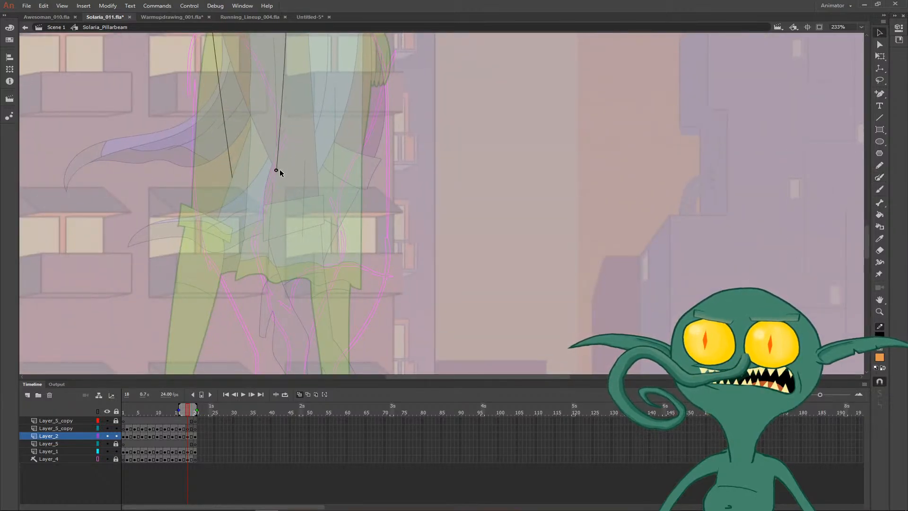
- Draw the lower part of that leg with a high-heeled boot standing on its toe, heel raised off the ground
{"action": "left_click_drag", "start_coordinate": [302, 216], "coordinate": [280, 101]}
{"action": "key", "text": "b"}
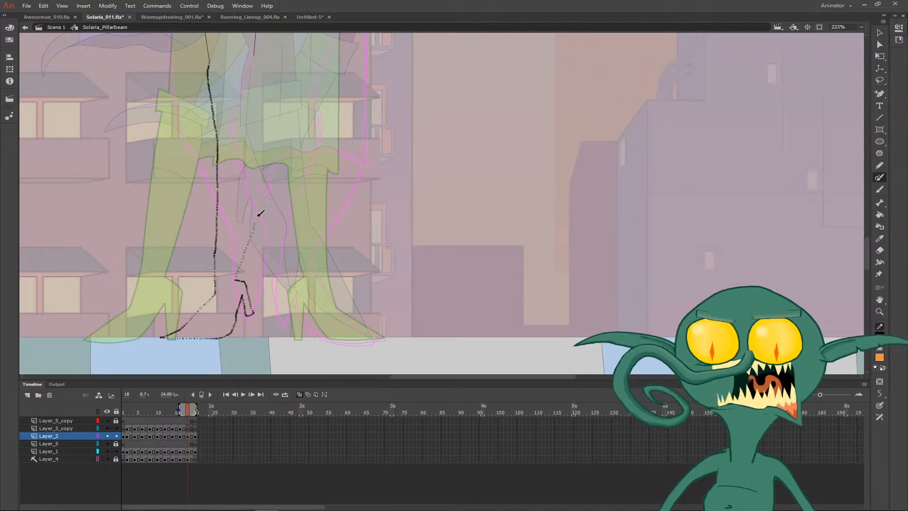
{"action": "left_click_drag", "start_coordinate": [263, 176], "coordinate": [260, 131]}
{"action": "left_click_drag", "start_coordinate": [274, 138], "coordinate": [278, 119]}
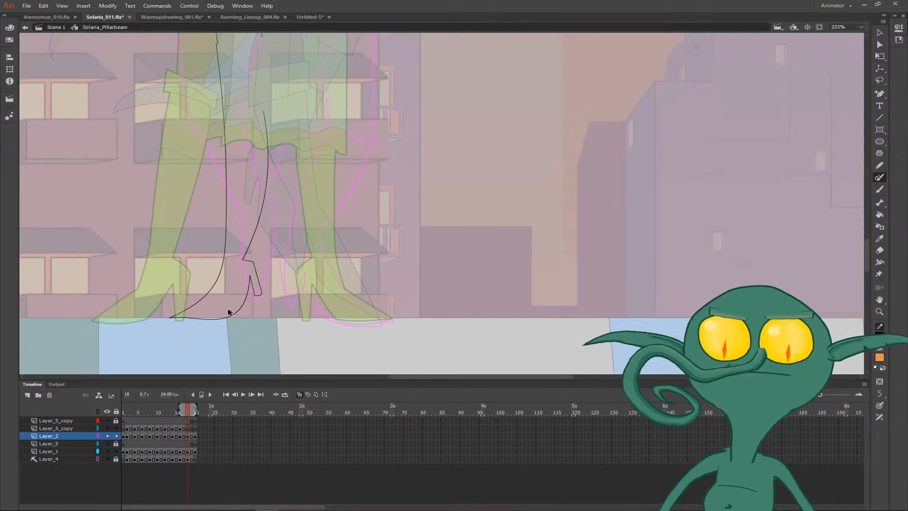
- Refine the raised boot by adjusting the toe point, rounding the back of the ankle and reshaping the heel tip
{"action": "key", "text": "v"}
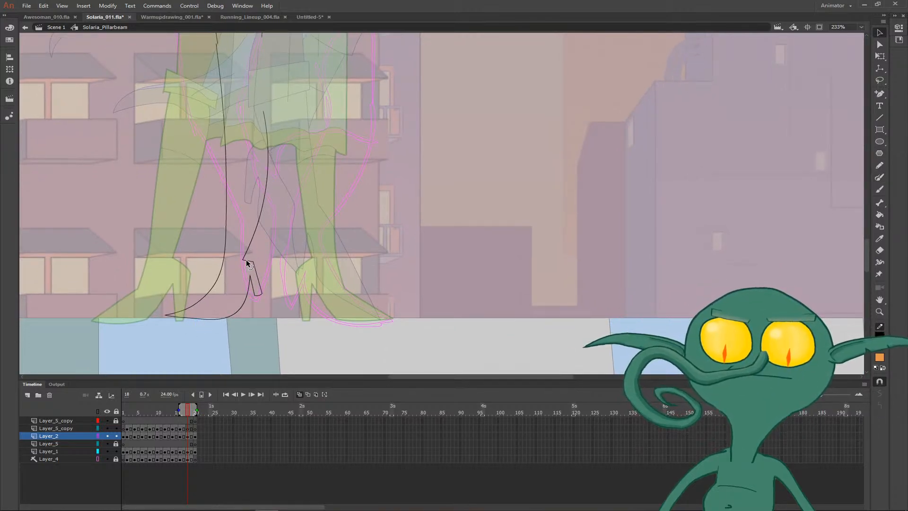
{"action": "left_click_drag", "start_coordinate": [248, 250], "coordinate": [243, 248]}
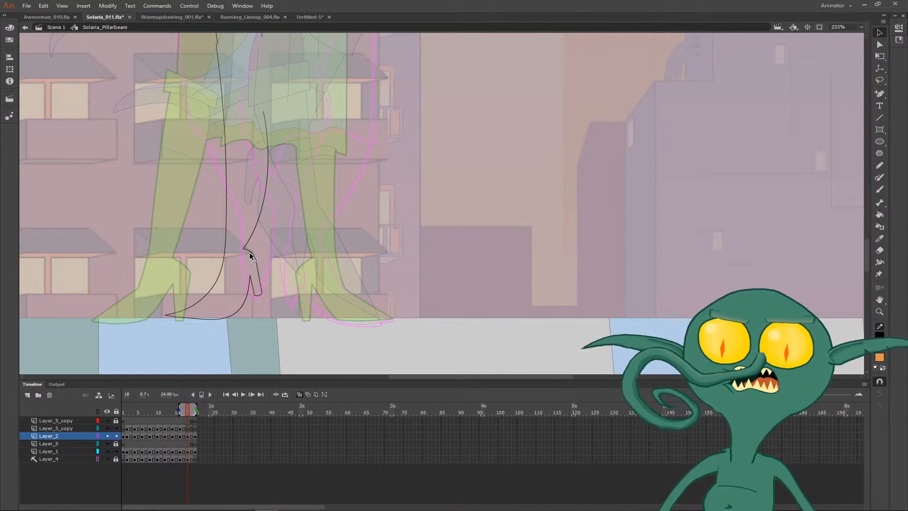
{"action": "left_click_drag", "start_coordinate": [249, 277], "coordinate": [270, 298]}
{"action": "key", "text": "z"}
{"action": "key", "text": "v"}
{"action": "left_click_drag", "start_coordinate": [445, 294], "coordinate": [464, 271]}
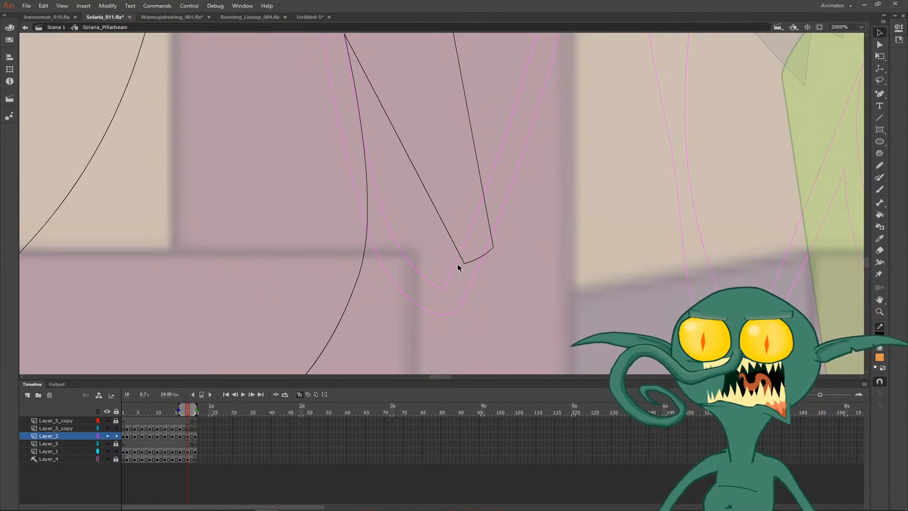
- Delete the curved sole segment between the ball of the foot and the heel, and bend the shin line slightly forward
{"action": "key", "text": "ctrl+minus"}
{"action": "key", "text": "ctrl+minus"}
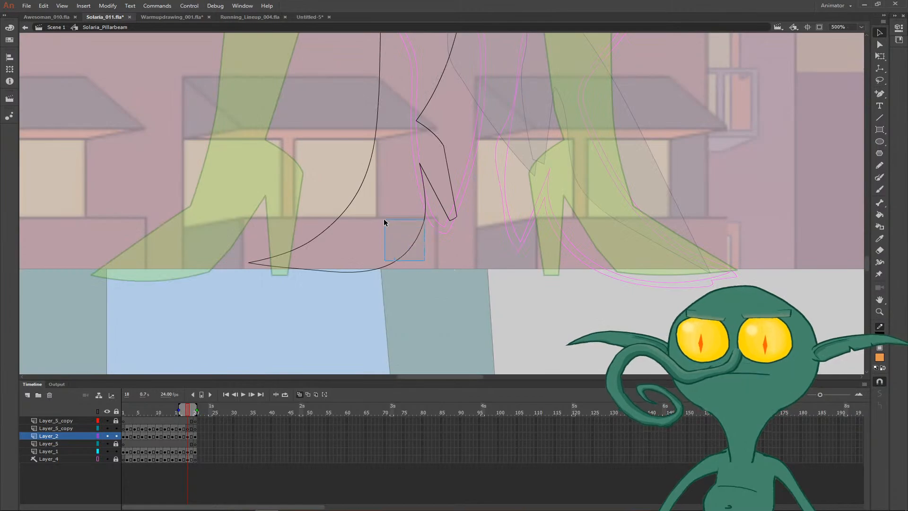
{"action": "left_click", "coordinate": [408, 246]}
{"action": "key", "text": "Delete"}
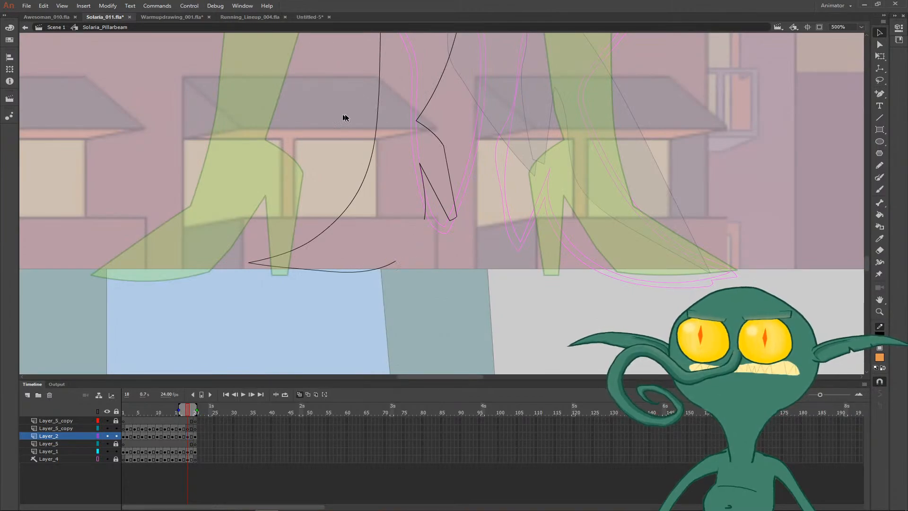
{"action": "mouse_move", "coordinate": [375, 130]}
{"action": "left_mouse_down"}
{"action": "mouse_move", "coordinate": [364, 117]}
{"action": "mouse_move", "coordinate": [372, 113]}
{"action": "left_mouse_up"}
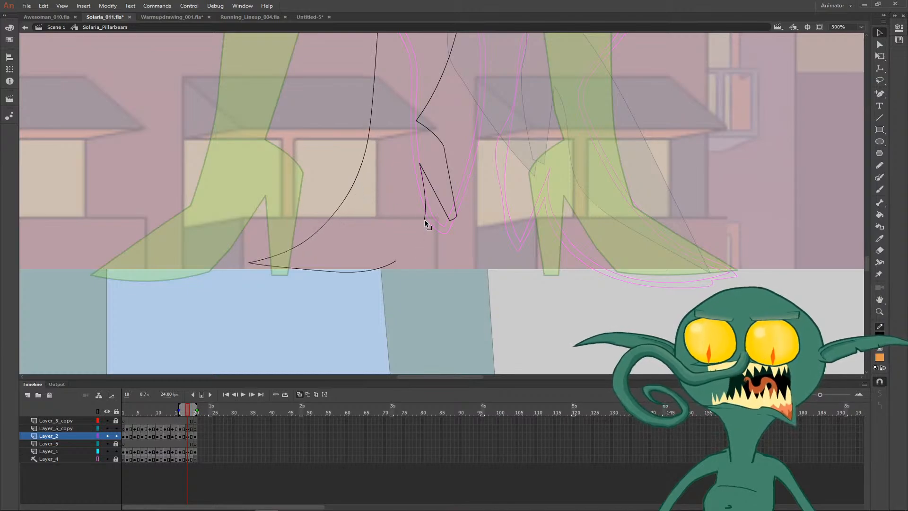
- Rejoin the boot's arch to the sole and reshape it so the toe rests flat on the ground line
{"action": "left_click_drag", "start_coordinate": [424, 219], "coordinate": [411, 236]}
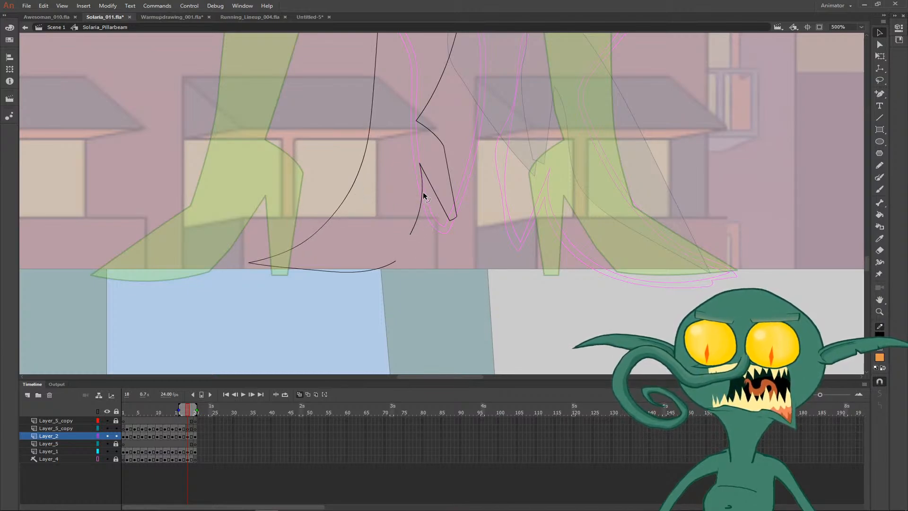
{"action": "left_click_drag", "start_coordinate": [396, 261], "coordinate": [410, 234]}
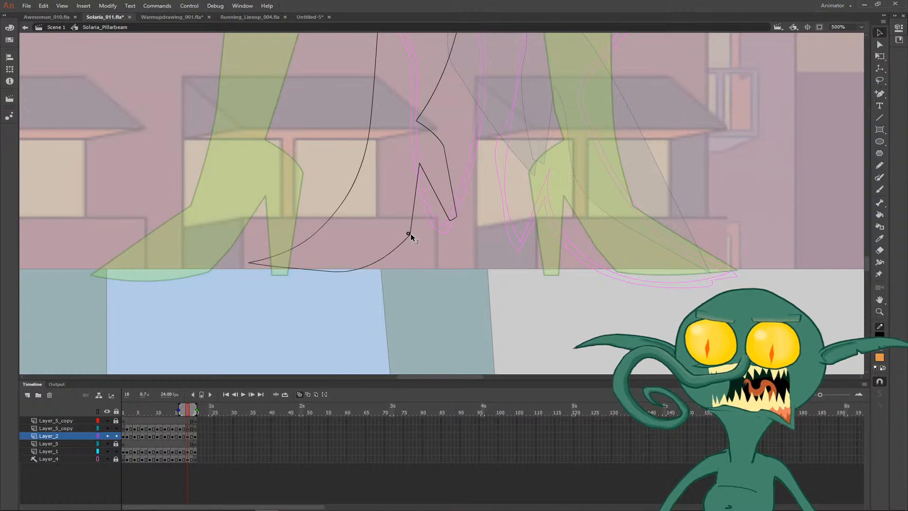
{"action": "left_click_drag", "start_coordinate": [326, 274], "coordinate": [380, 244]}
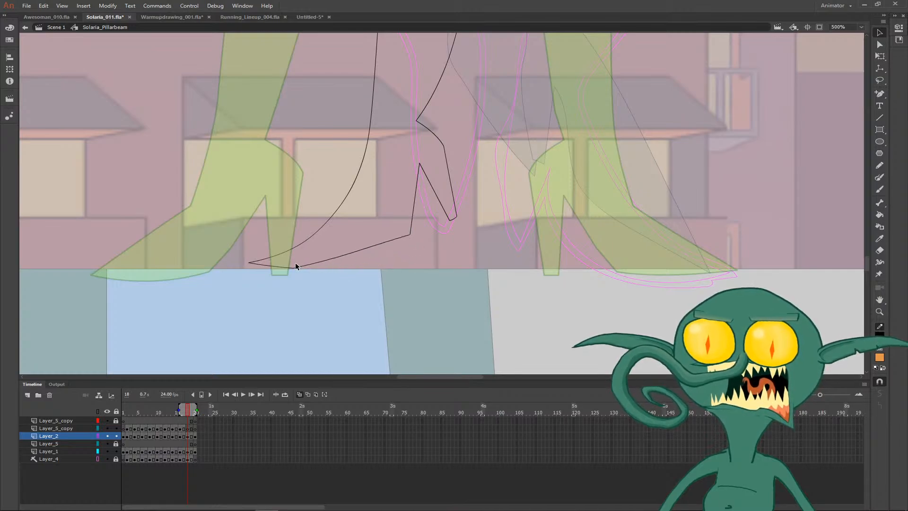
{"action": "left_click_drag", "start_coordinate": [296, 266], "coordinate": [333, 268]}
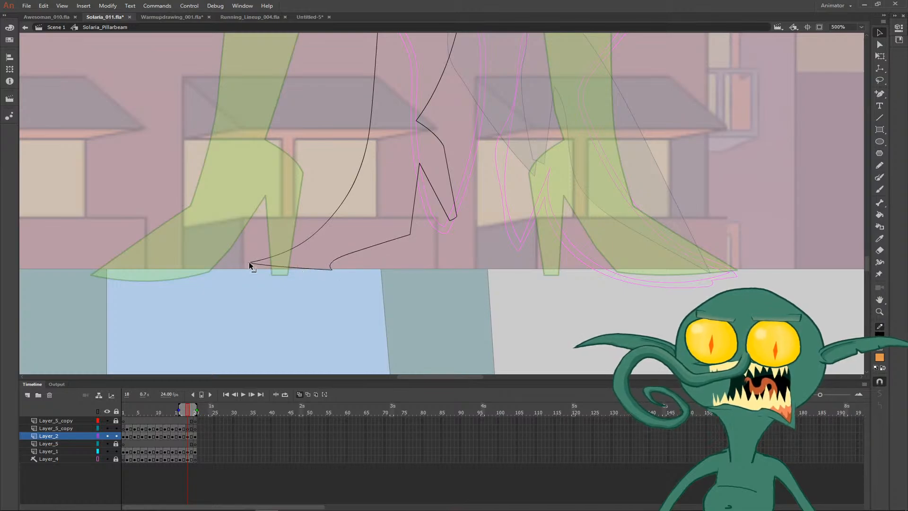
{"action": "left_click_drag", "start_coordinate": [250, 262], "coordinate": [285, 271]}
{"action": "left_click_drag", "start_coordinate": [339, 261], "coordinate": [352, 261]}
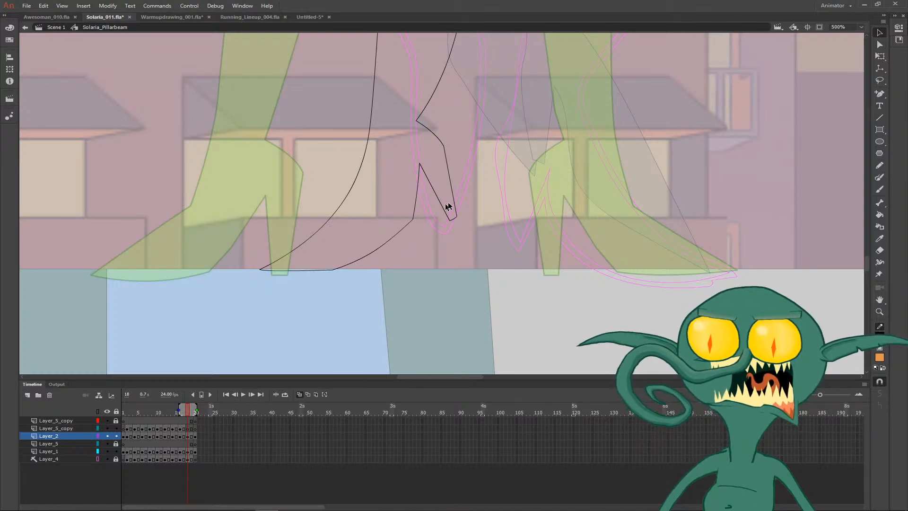
- Join the thigh lines to the lower leg lines at the knee and compare the leg with frame 17
{"action": "scroll", "coordinate": [417, 221], "scroll_direction": "down", "scroll_amount": 6}
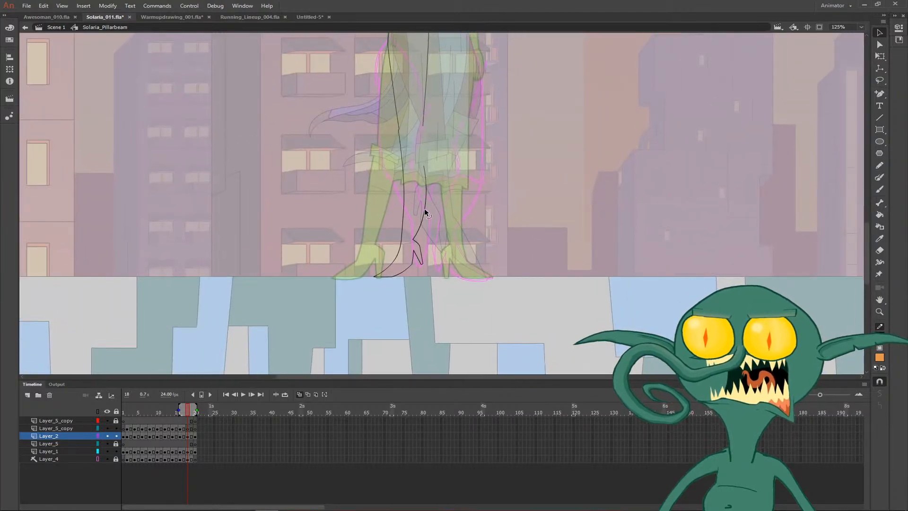
{"action": "left_click_drag", "start_coordinate": [425, 211], "coordinate": [401, 281]}
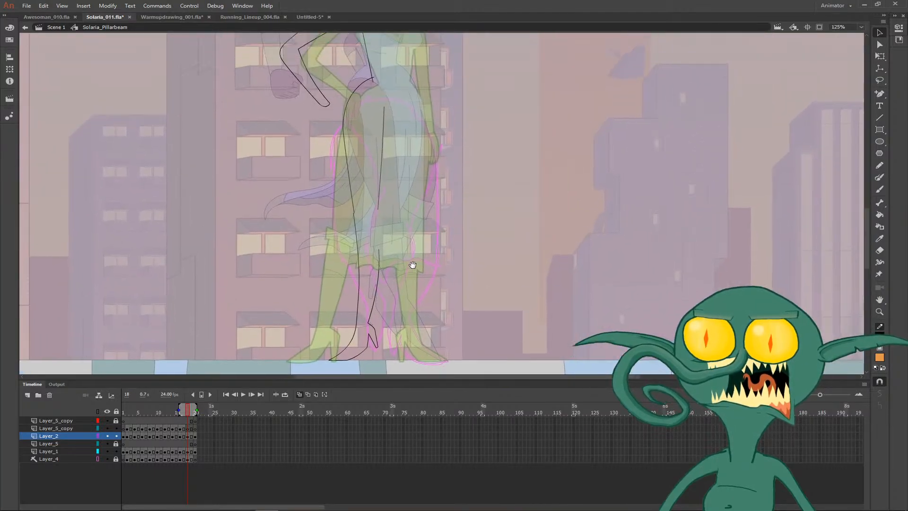
{"action": "left_click_drag", "start_coordinate": [354, 216], "coordinate": [352, 214]}
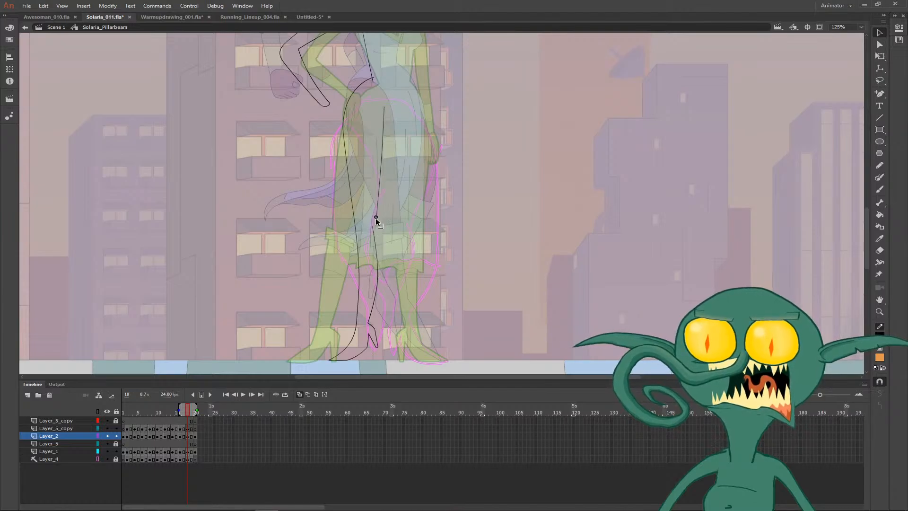
{"action": "left_click_drag", "start_coordinate": [468, 253], "coordinate": [358, 196]}
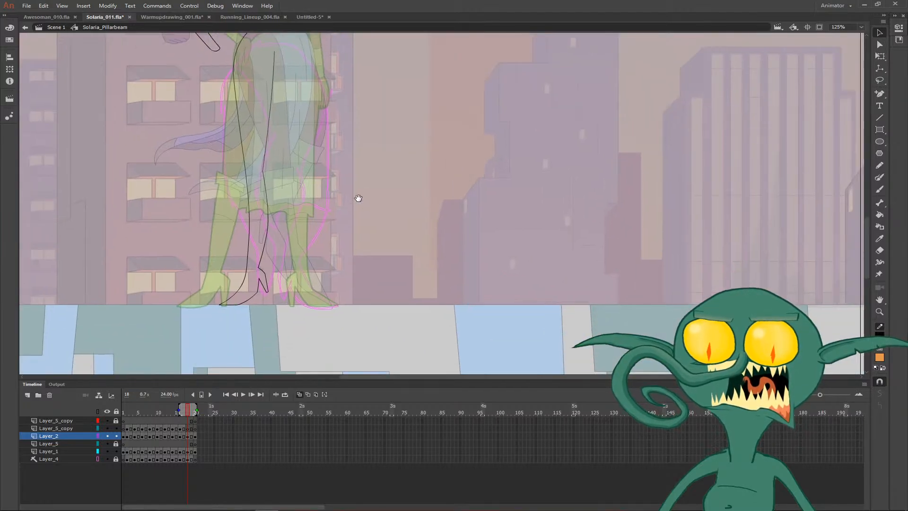
{"action": "key", "text": "comma"}
{"action": "key", "text": "period"}
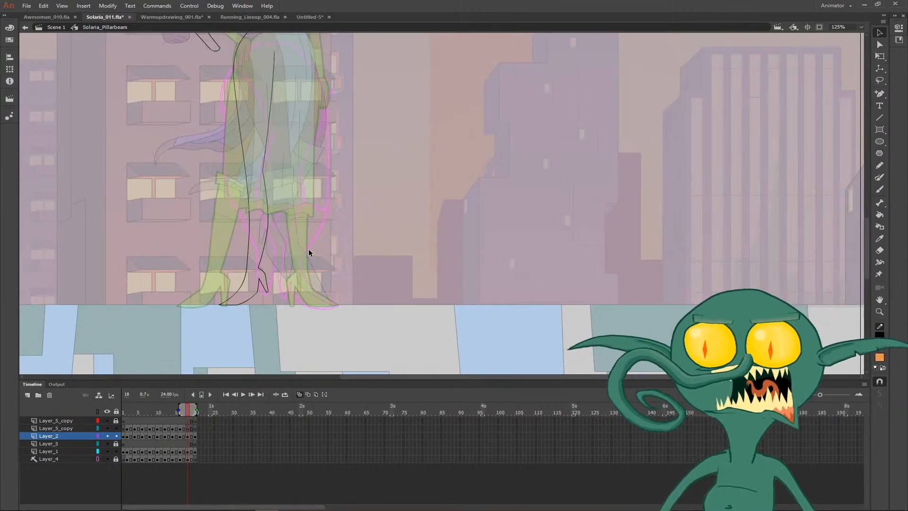
- After checking frame 17, draw the toe, sole and instep of the second boot on frame 18 over the next pose's onion skin
{"action": "key", "text": "z"}
{"action": "left_click", "coordinate": [312, 264]}
{"action": "key", "text": "b"}
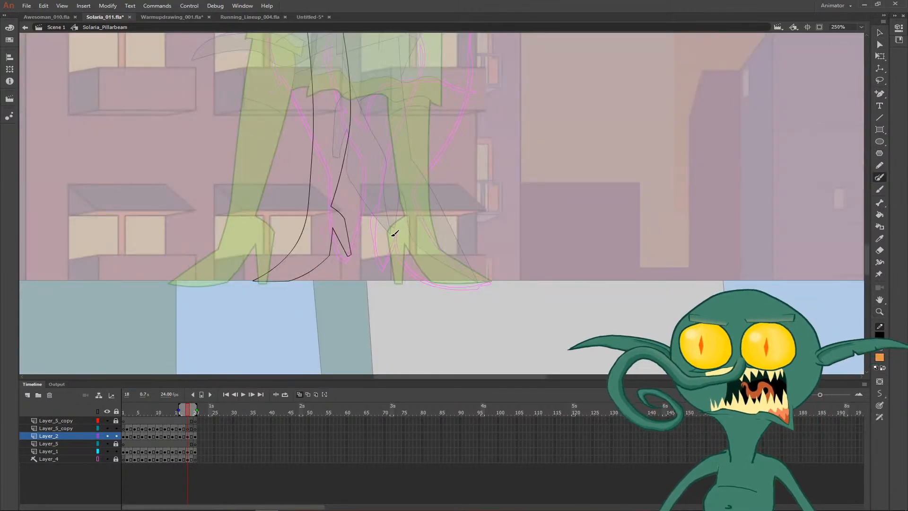
{"action": "key", "text": "comma"}
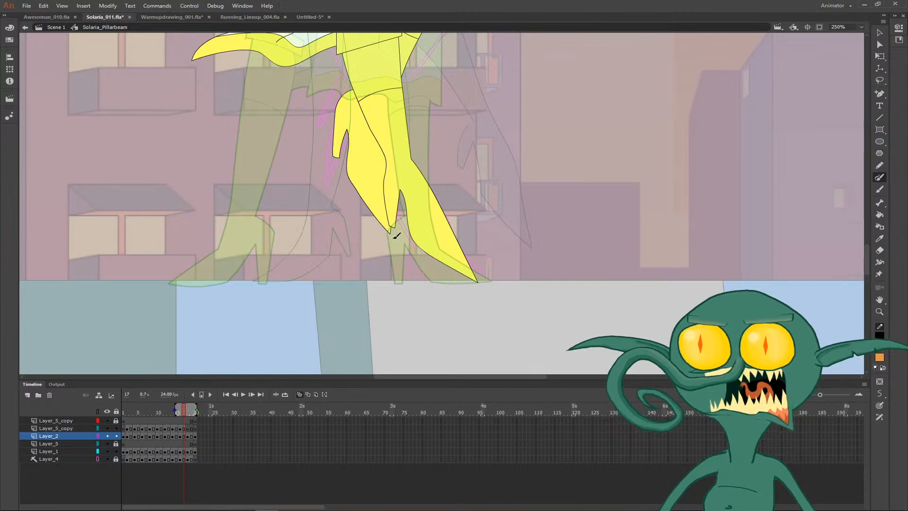
{"action": "key", "text": "period"}
{"action": "mouse_move", "coordinate": [407, 249]}
{"action": "left_mouse_down"}
{"action": "mouse_move", "coordinate": [436, 279]}
{"action": "mouse_move", "coordinate": [493, 280]}
{"action": "mouse_move", "coordinate": [443, 251]}
{"action": "mouse_move", "coordinate": [431, 192]}
{"action": "left_mouse_up"}
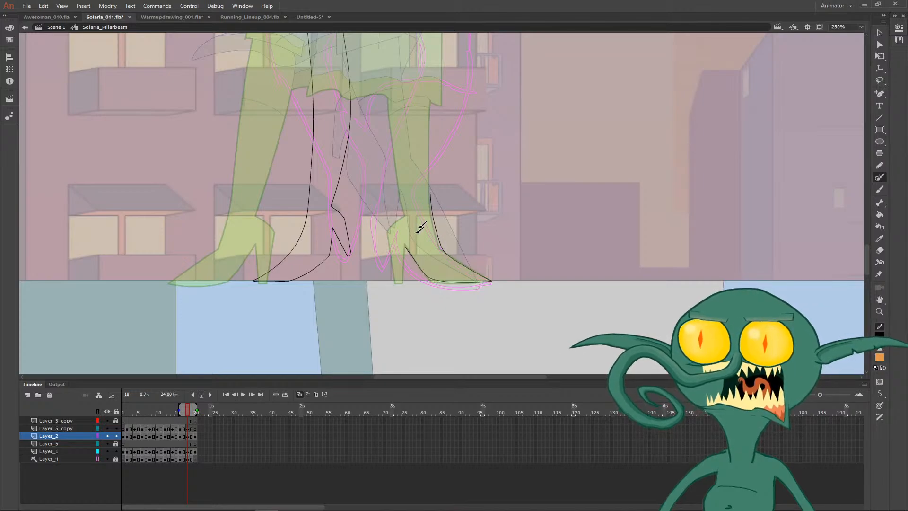
- Add the second boot's heel and the line up the back of its calf
{"action": "key", "text": "v"}
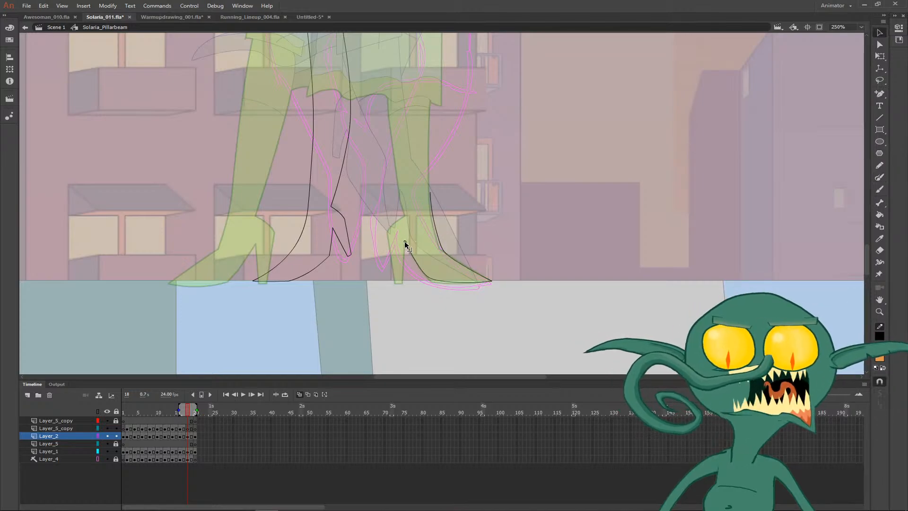
{"action": "key", "text": "b"}
{"action": "mouse_move", "coordinate": [407, 241]}
{"action": "left_mouse_down"}
{"action": "mouse_move", "coordinate": [397, 275]}
{"action": "mouse_move", "coordinate": [390, 227]}
{"action": "mouse_move", "coordinate": [408, 214]}
{"action": "mouse_move", "coordinate": [403, 161]}
{"action": "left_mouse_up"}
- Extend the second leg's shin and calf lines up to the dress hem and curve the calf slightly outward
{"action": "scroll", "coordinate": [454, 174], "scroll_direction": "up", "scroll_amount": 3}
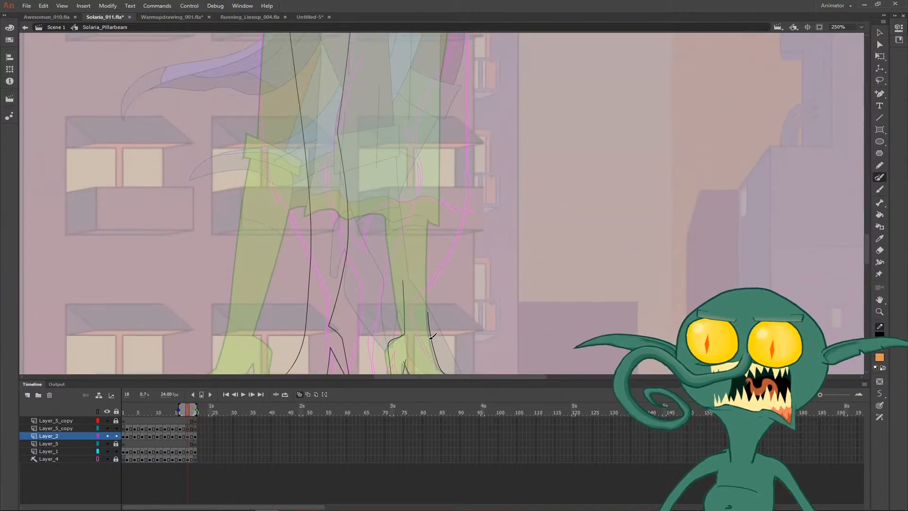
{"action": "left_click_drag", "start_coordinate": [429, 339], "coordinate": [435, 224]}
{"action": "key", "text": "ctrl+z"}
{"action": "key", "text": "v"}
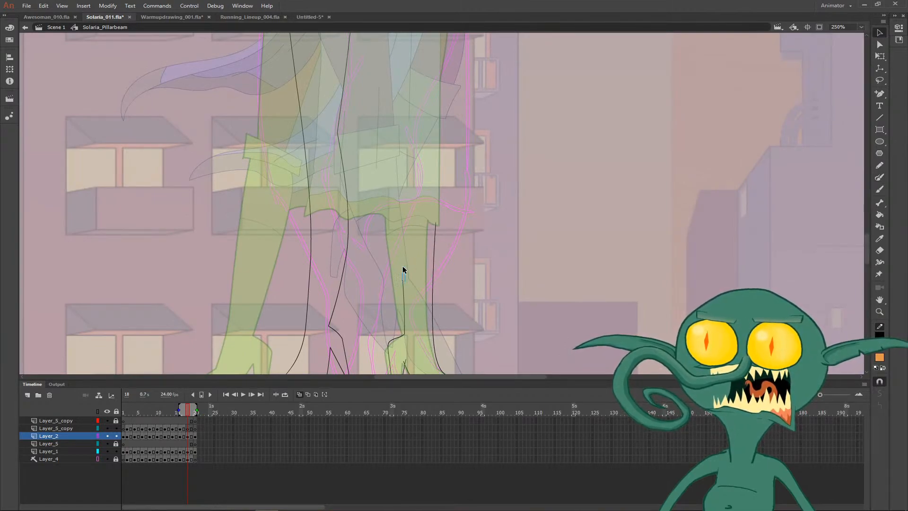
{"action": "mouse_move", "coordinate": [403, 282]}
{"action": "left_mouse_down"}
{"action": "mouse_move", "coordinate": [385, 227]}
{"action": "mouse_move", "coordinate": [389, 205]}
{"action": "left_mouse_up"}
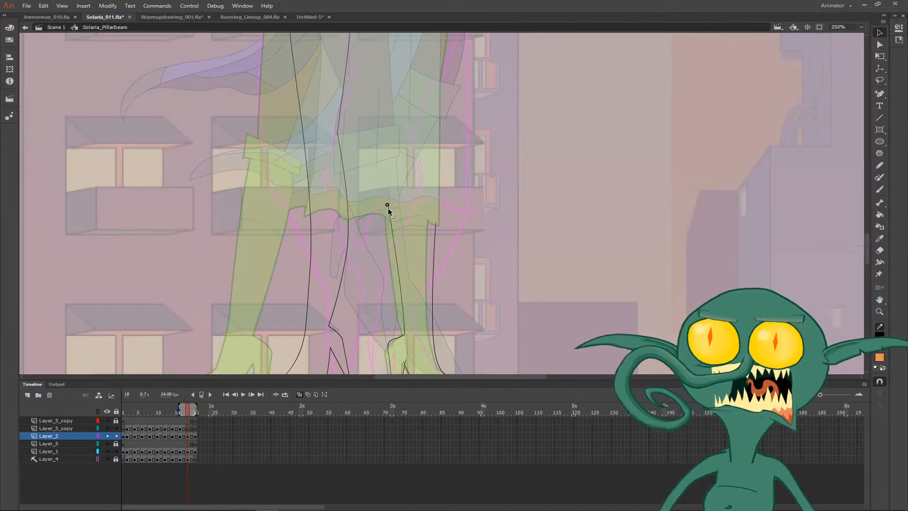
{"action": "left_click_drag", "start_coordinate": [396, 263], "coordinate": [391, 254]}
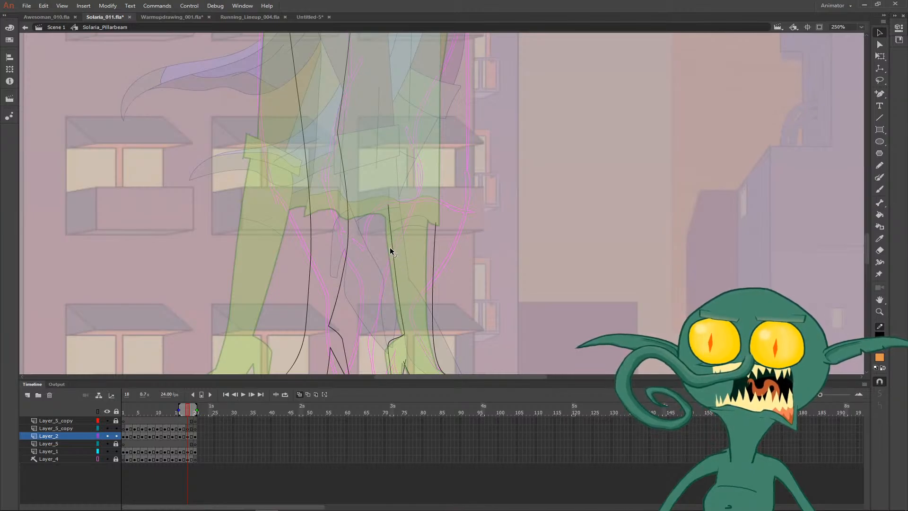
- Compare both sketched legs on frame 18 with frame 17 by flipping between the two frames
{"action": "left_click_drag", "start_coordinate": [355, 206], "coordinate": [350, 322]}
{"action": "left_click_drag", "start_coordinate": [385, 213], "coordinate": [381, 279]}
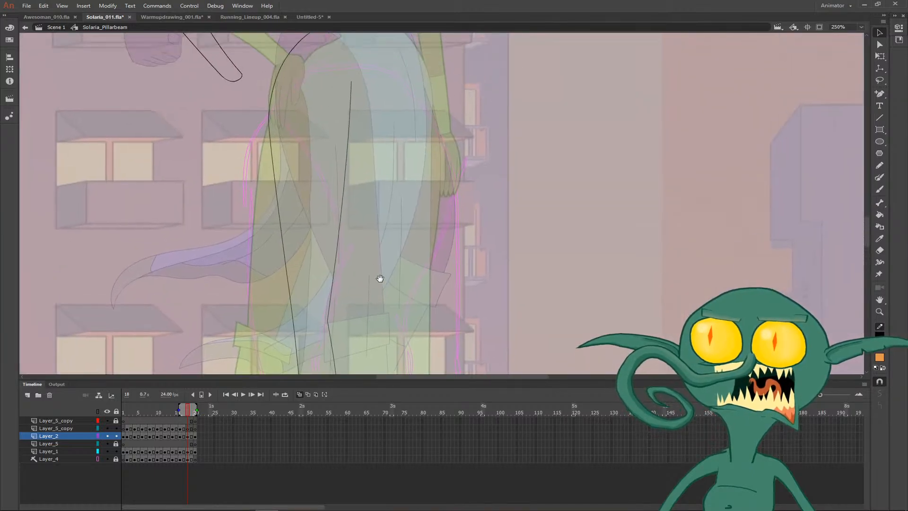
{"action": "key", "text": "ctrl+minus"}
{"action": "left_click_drag", "start_coordinate": [413, 202], "coordinate": [345, 120]}
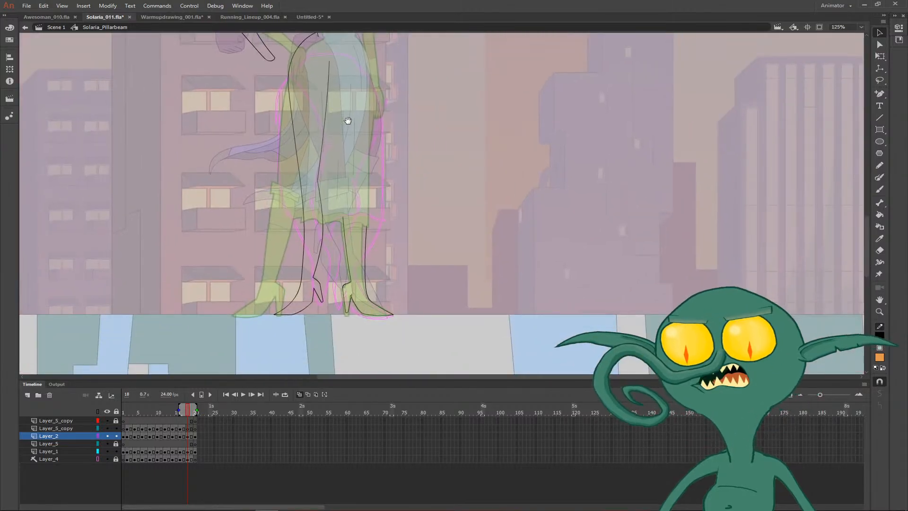
{"action": "key", "text": "comma"}
{"action": "key", "text": "period"}
{"action": "left_click_drag", "start_coordinate": [412, 129], "coordinate": [375, 176]}
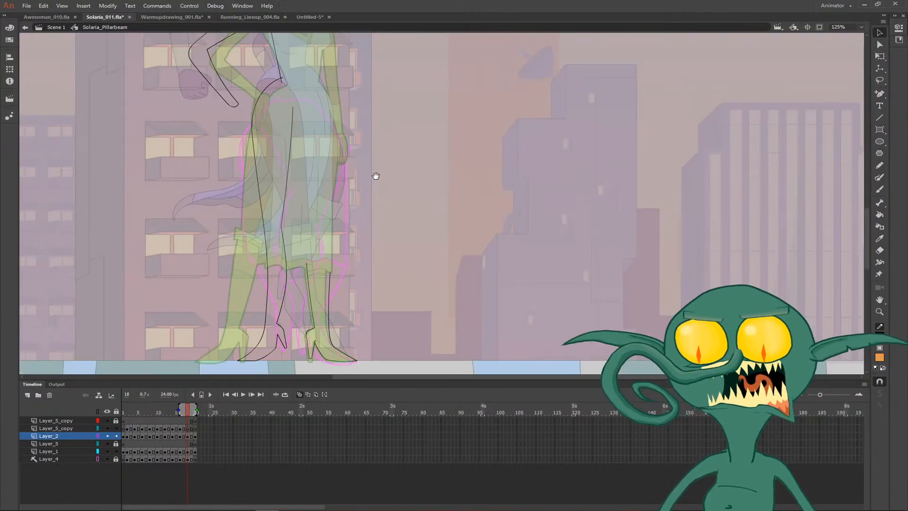
{"action": "key", "text": "comma"}
{"action": "key", "text": "period"}
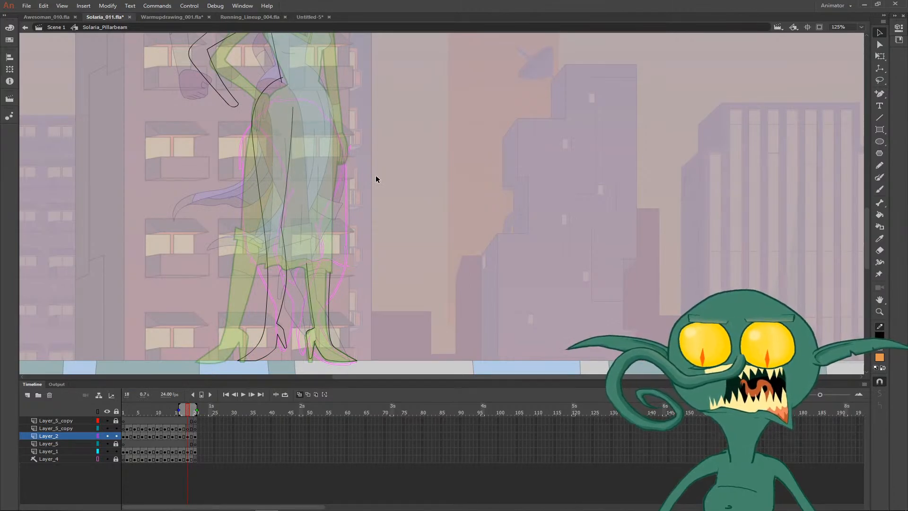
- Review the sketched arm, legs and boots on frame 18, return to frame 17 and turn off onion skinning
{"action": "scroll", "coordinate": [371, 204], "scroll_direction": "up", "scroll_amount": 5}
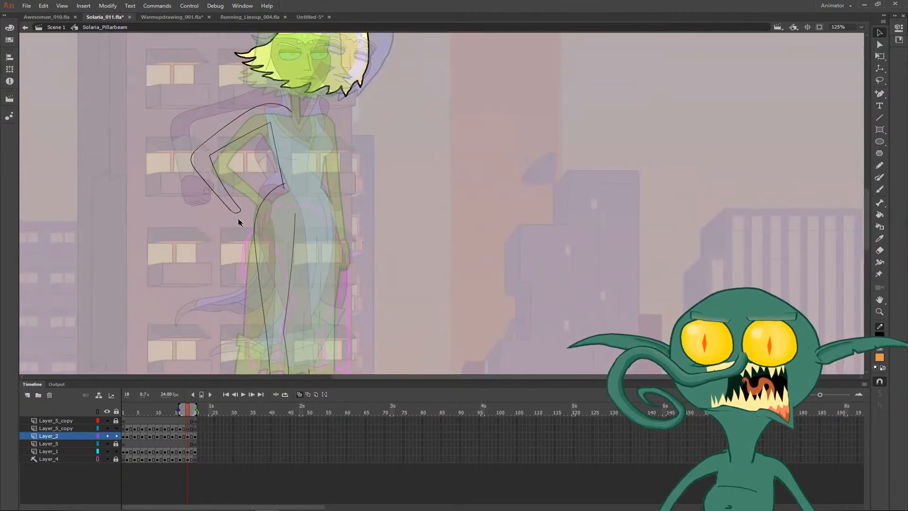
{"action": "scroll", "coordinate": [242, 230], "scroll_direction": "down", "scroll_amount": 6}
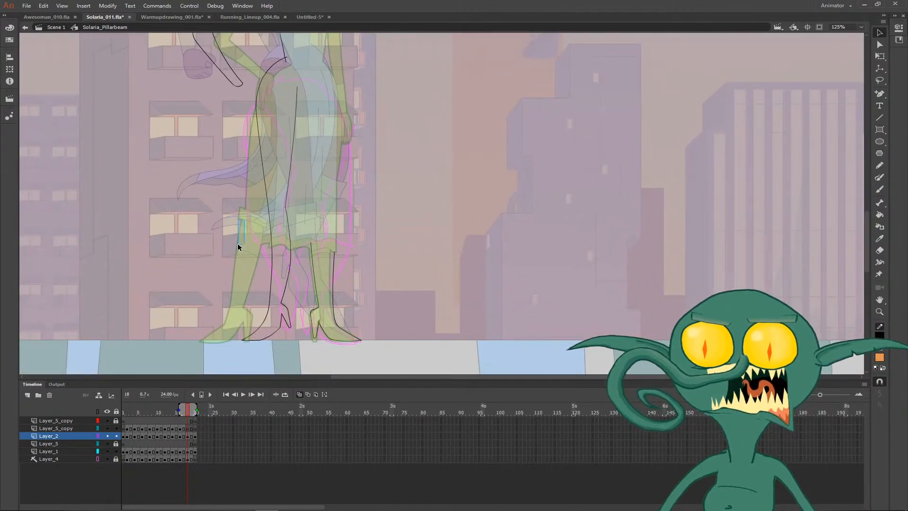
{"action": "left_click_drag", "start_coordinate": [187, 258], "coordinate": [263, 175]}
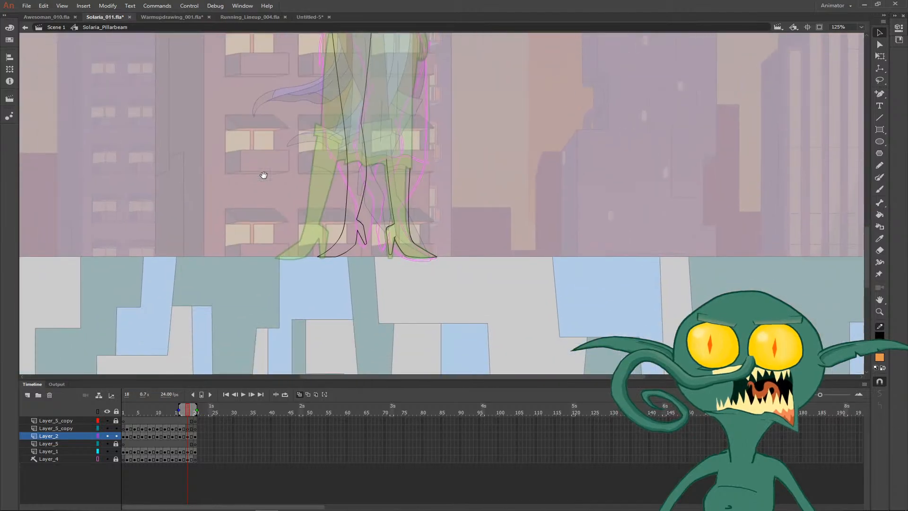
{"action": "key", "text": "comma"}
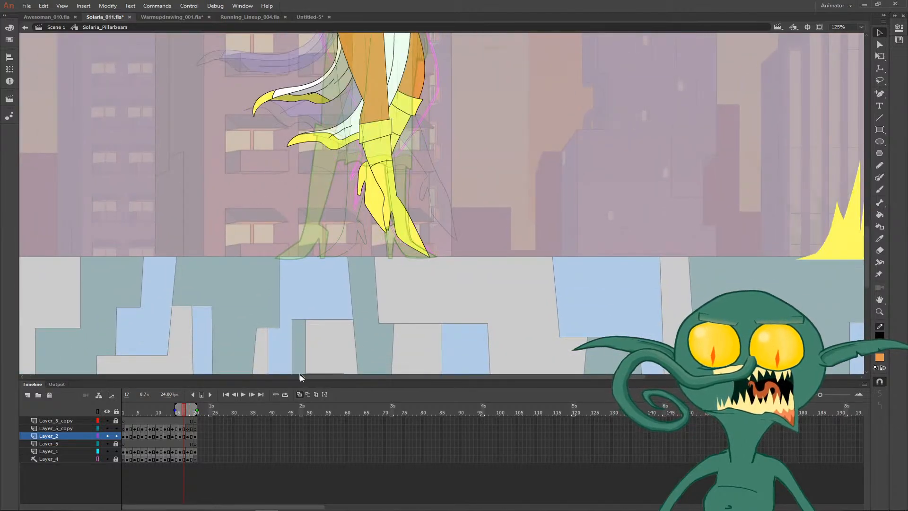
{"action": "left_click", "coordinate": [300, 394]}
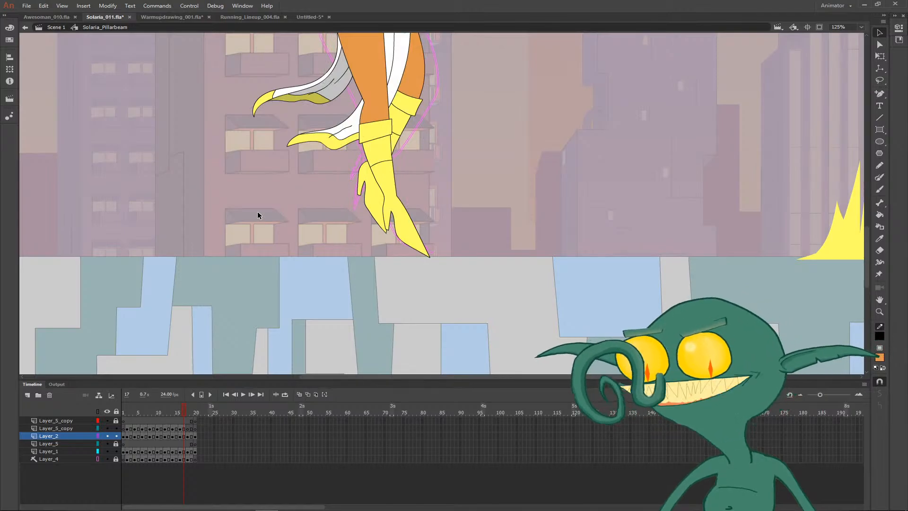
- Compare the torso, arm and leg poses on frames 15 and 16 by flipping back and forth between them
{"action": "left_click_drag", "start_coordinate": [305, 164], "coordinate": [267, 325]}
{"action": "key", "text": "comma"}
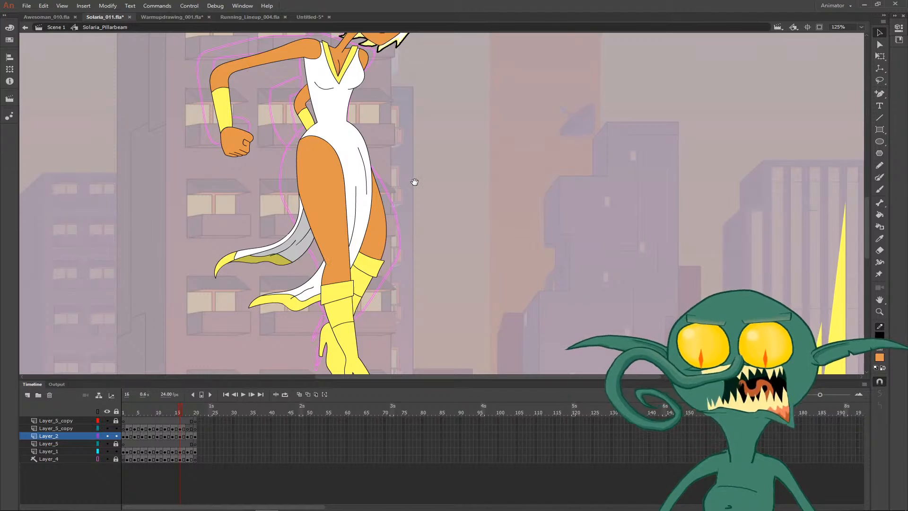
{"action": "key", "text": "comma"}
{"action": "key", "text": "period"}
{"action": "key", "text": "comma"}
{"action": "key", "text": "period"}
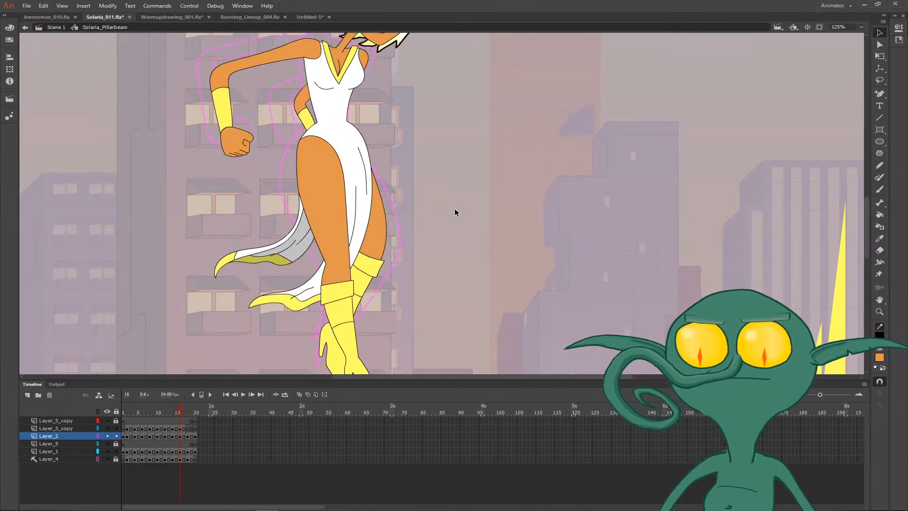
{"action": "key", "text": "comma"}
{"action": "key", "text": "period"}
{"action": "key", "text": "comma"}
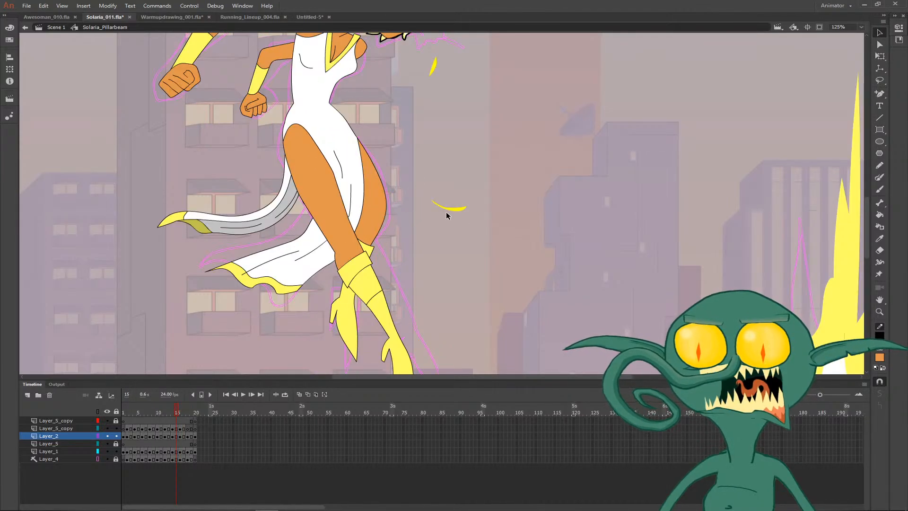
{"action": "key", "text": "period"}
{"action": "key", "text": "comma"}
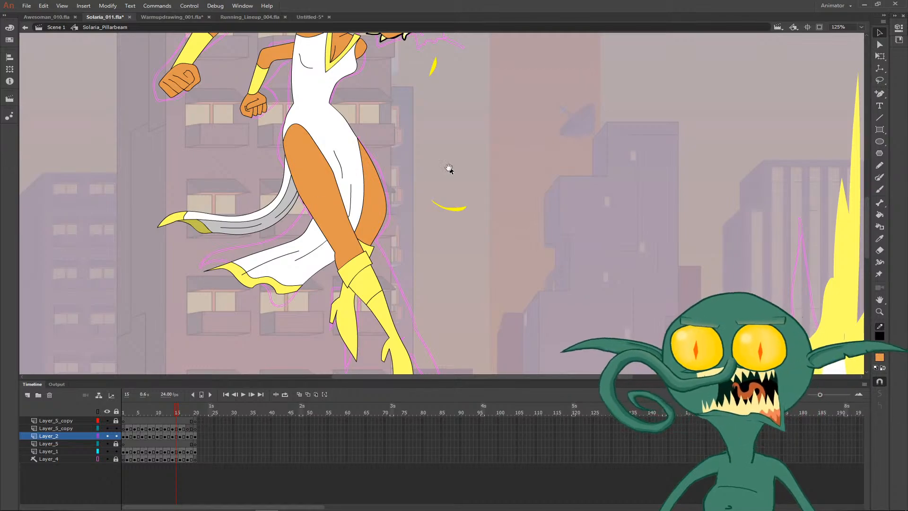
- Try to pull the back contour of the front thigh outward beside the dress on frame 15
{"action": "scroll", "coordinate": [449, 169], "scroll_direction": "up", "scroll_amount": 2}
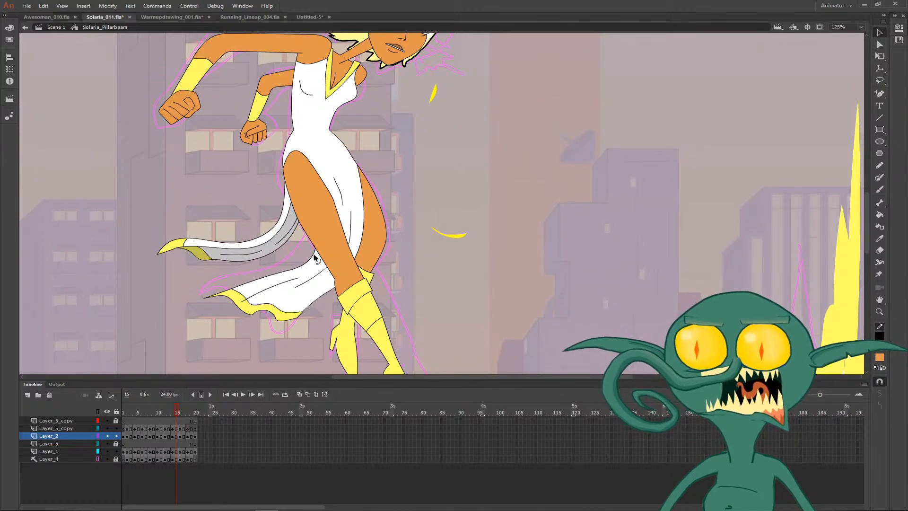
{"action": "left_click_drag", "start_coordinate": [315, 255], "coordinate": [305, 255]}
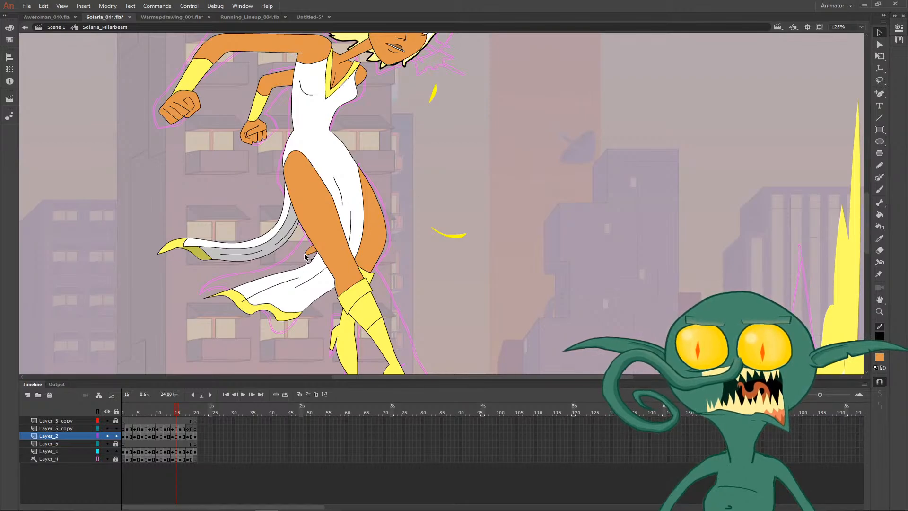
{"action": "left_click", "coordinate": [305, 256]}
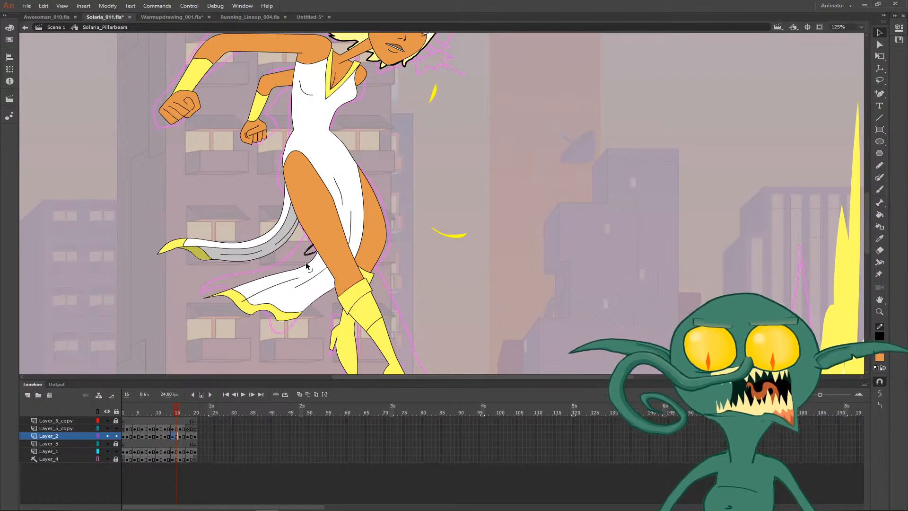
{"action": "key", "text": "Delete"}
{"action": "left_click_drag", "start_coordinate": [302, 231], "coordinate": [294, 251]}
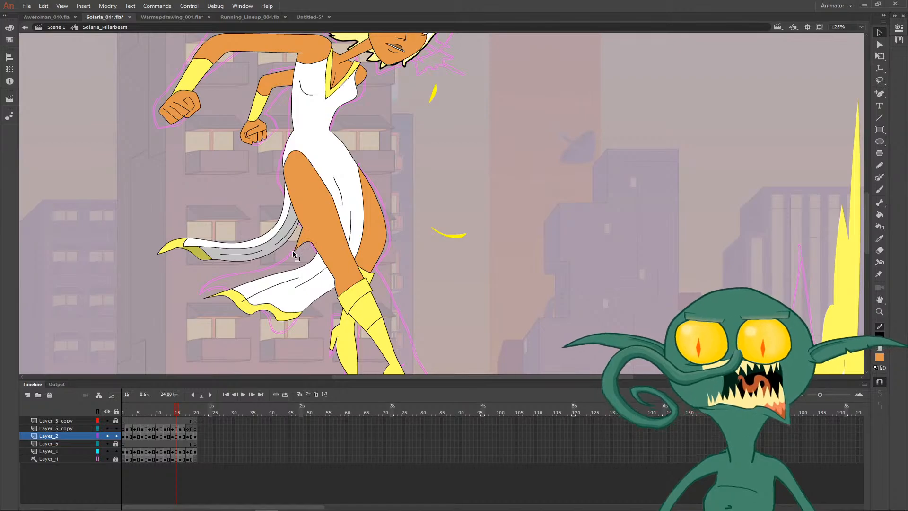
{"action": "key", "text": "ctrl+z"}
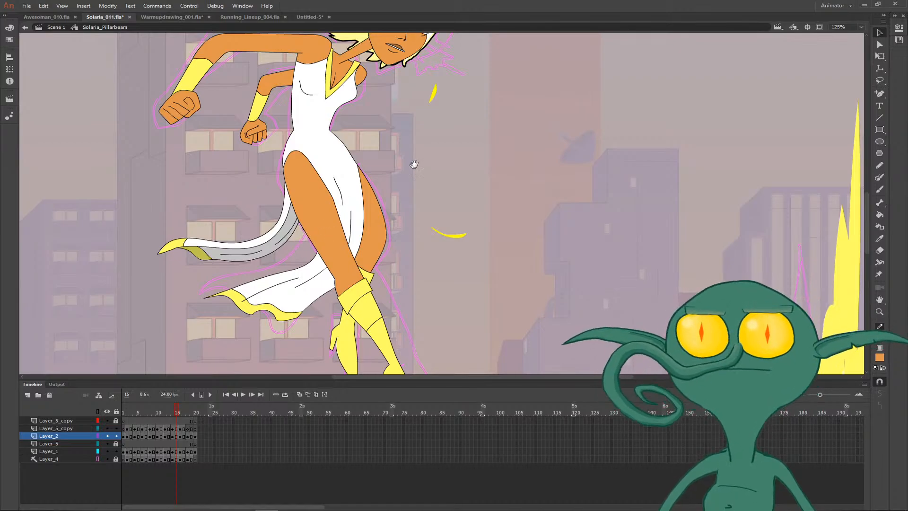
- Step through frames 15 to 19 with the whole upper body in view to check the motion into the sketched pose
{"action": "left_click_drag", "start_coordinate": [414, 164], "coordinate": [390, 245]}
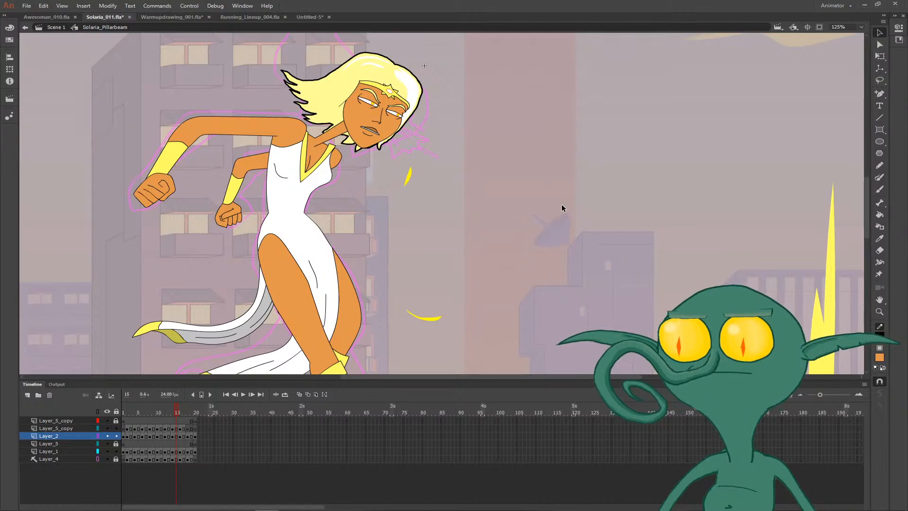
{"action": "key", "text": "."}
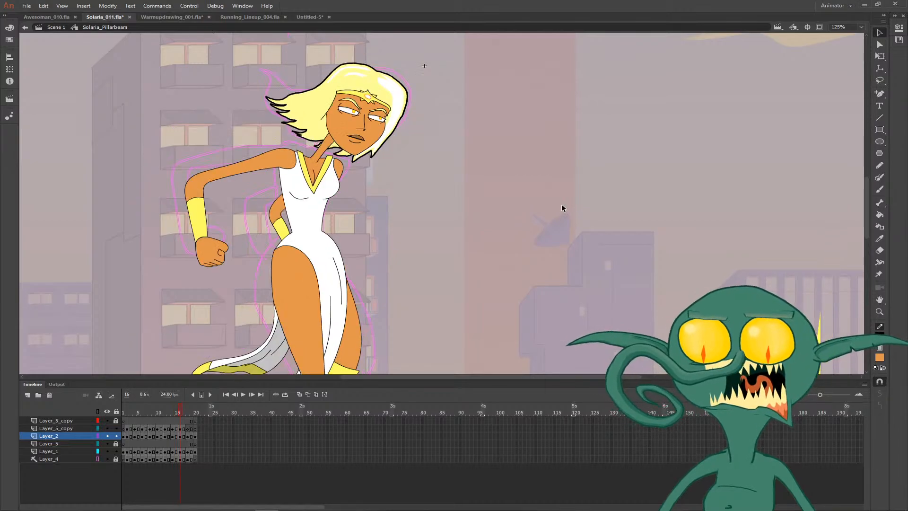
{"action": "key", "text": "."}
{"action": "key", "text": "."}
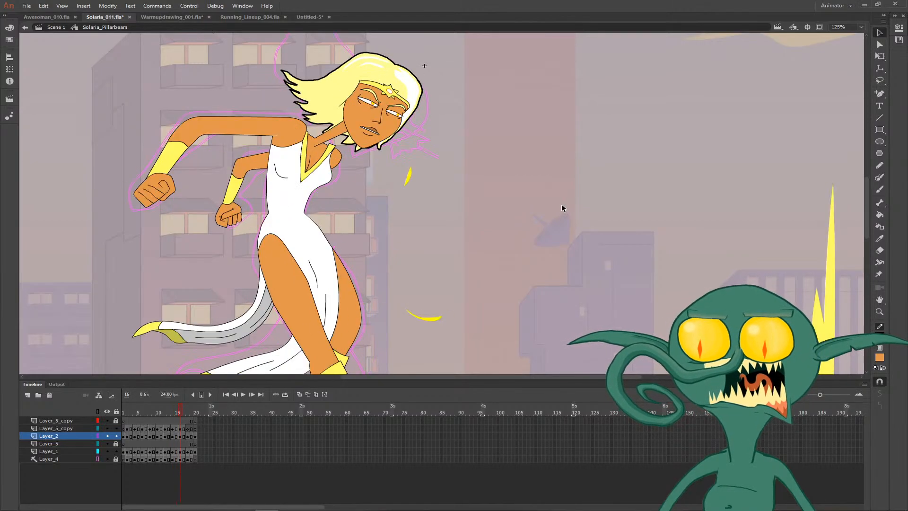
{"action": "key", "text": "."}
{"action": "key", "text": "."}
{"action": "key", "text": "."}
{"action": "key", "text": "."}
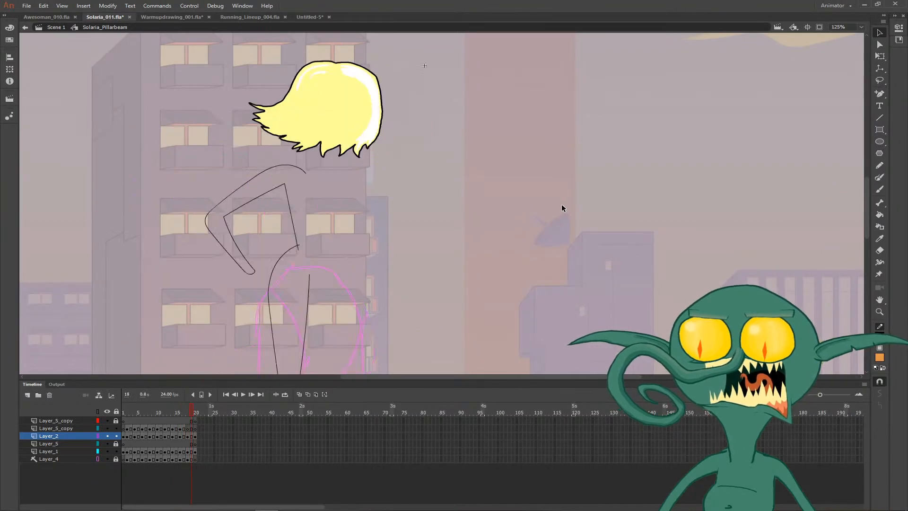
{"action": "key", "text": "."}
- On frame 18, bend the first leg's outer line slightly and extend the second leg's calf lines up to the knee
{"action": "scroll", "coordinate": [289, 222], "scroll_direction": "down", "scroll_amount": 3}
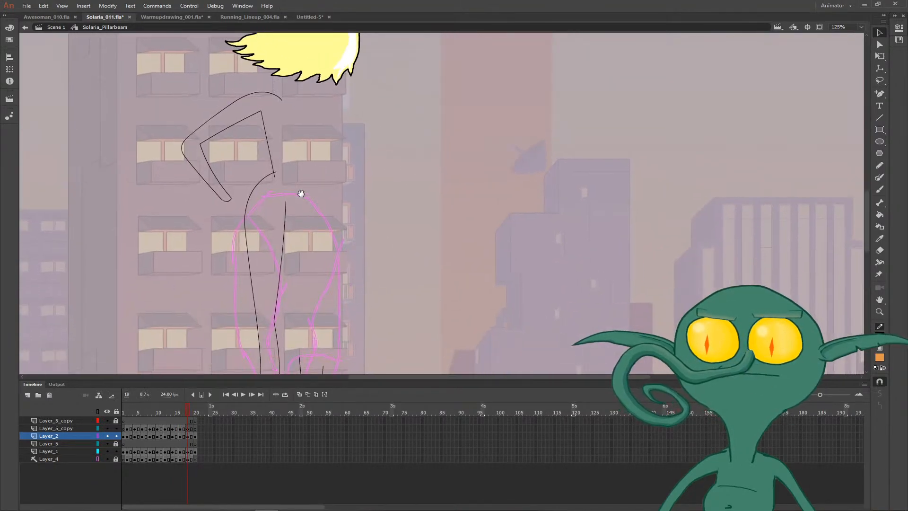
{"action": "scroll", "coordinate": [316, 214], "scroll_direction": "down", "scroll_amount": 3}
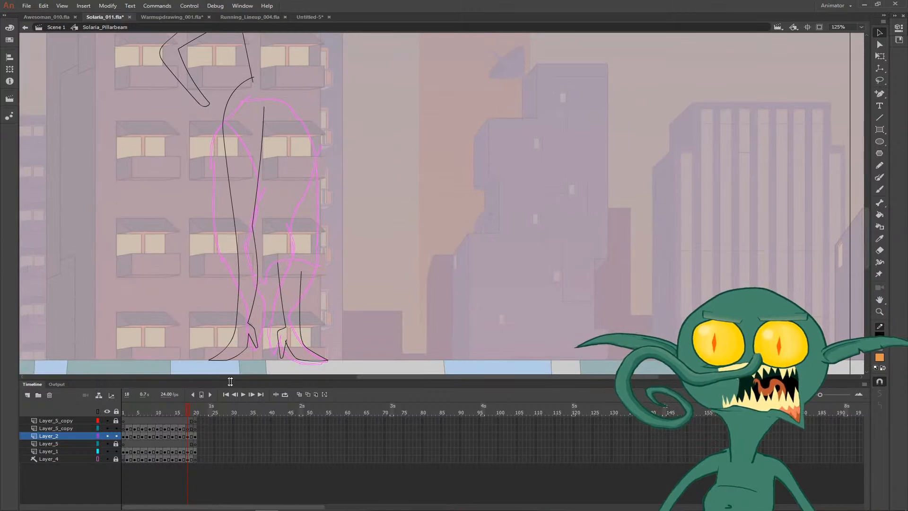
{"action": "mouse_move", "coordinate": [241, 237]}
{"action": "left_mouse_down"}
{"action": "mouse_move", "coordinate": [231, 220]}
{"action": "mouse_move", "coordinate": [233, 229]}
{"action": "left_mouse_up"}
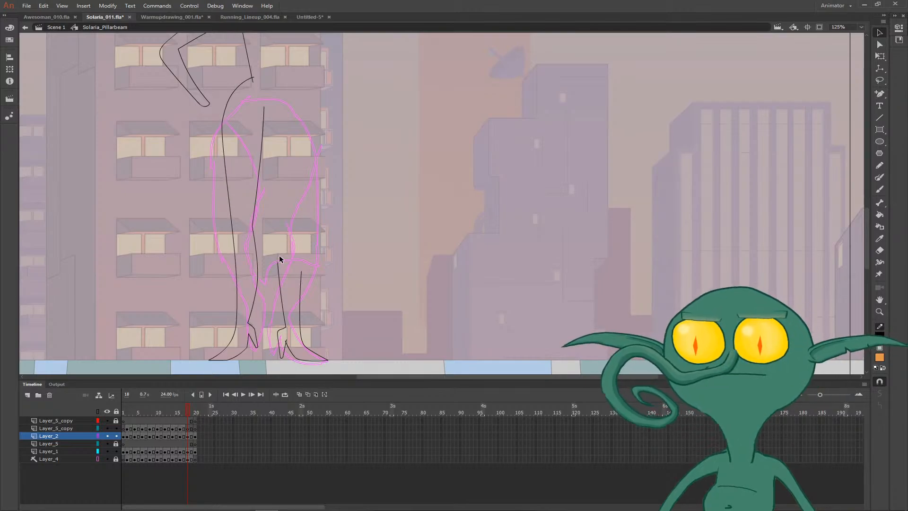
{"action": "left_click_drag", "start_coordinate": [283, 256], "coordinate": [314, 254]}
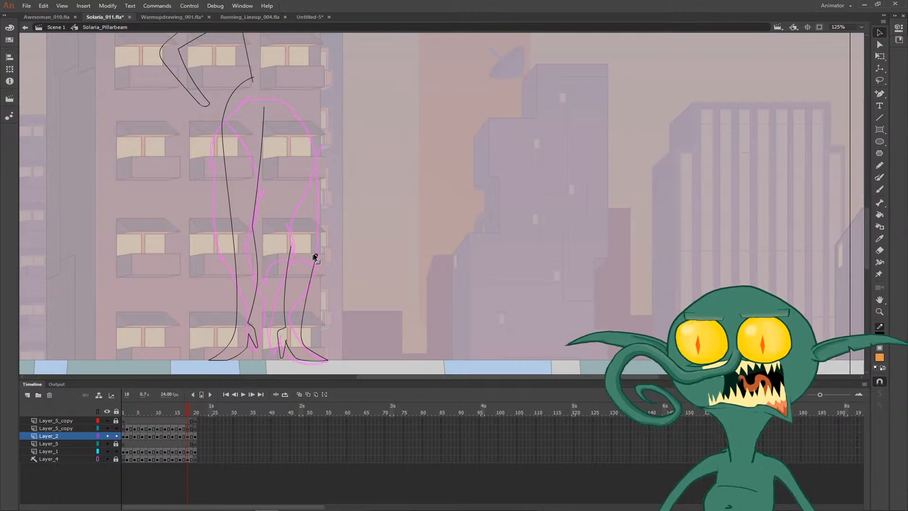
- Turn onion skinning on and draw the second leg's outer thigh line from the knee to the hip and waist, curving it slightly
{"action": "scroll", "coordinate": [328, 223], "scroll_direction": "up", "scroll_amount": 3}
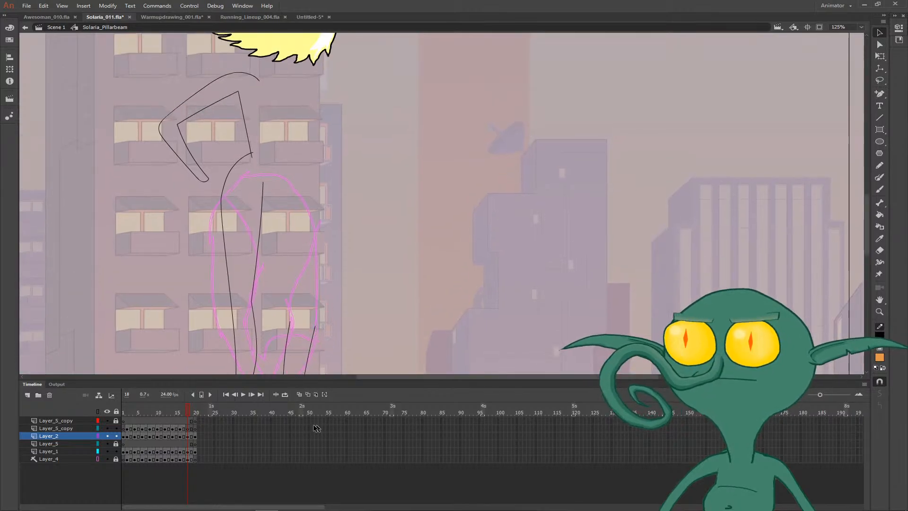
{"action": "left_click", "coordinate": [299, 394]}
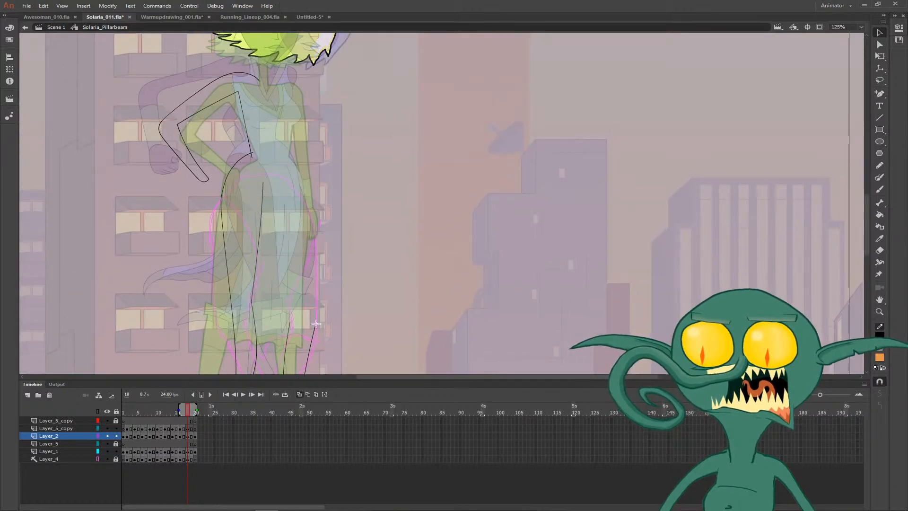
{"action": "key", "text": "n"}
{"action": "mouse_move", "coordinate": [315, 325]}
{"action": "left_mouse_down"}
{"action": "mouse_move", "coordinate": [316, 184]}
{"action": "mouse_move", "coordinate": [288, 151]}
{"action": "mouse_move", "coordinate": [276, 152]}
{"action": "mouse_move", "coordinate": [289, 160]}
{"action": "left_mouse_up"}
{"action": "key", "text": "v"}
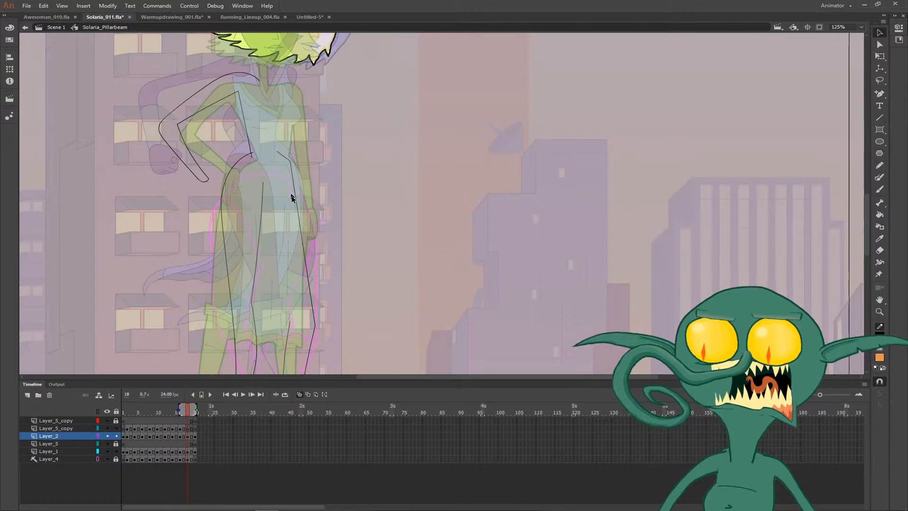
{"action": "left_click_drag", "start_coordinate": [297, 211], "coordinate": [306, 186]}
- Draw the torso's side line from the waist up to below the chest and adjust its waist and upper ends
{"action": "mouse_move", "coordinate": [322, 154]}
{"action": "left_mouse_down"}
{"action": "mouse_move", "coordinate": [304, 262]}
{"action": "mouse_move", "coordinate": [264, 240]}
{"action": "mouse_move", "coordinate": [272, 230]}
{"action": "left_mouse_up"}
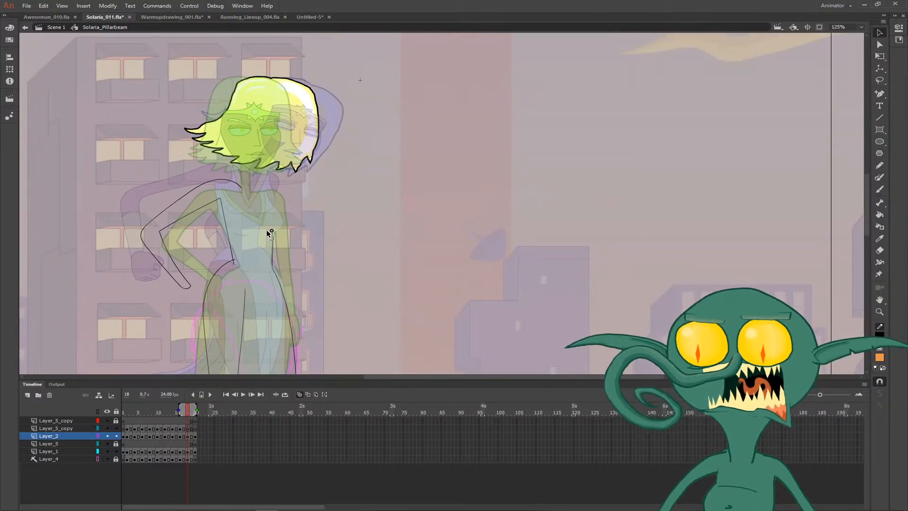
{"action": "left_click_drag", "start_coordinate": [272, 268], "coordinate": [266, 264]}
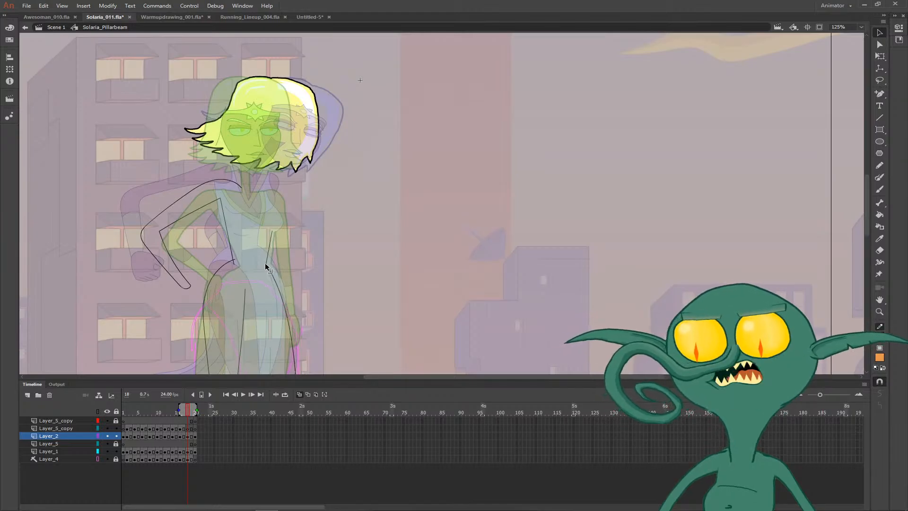
{"action": "left_click", "coordinate": [266, 220], "text": "ctrl"}
{"action": "left_click_drag", "start_coordinate": [288, 220], "coordinate": [271, 249]}
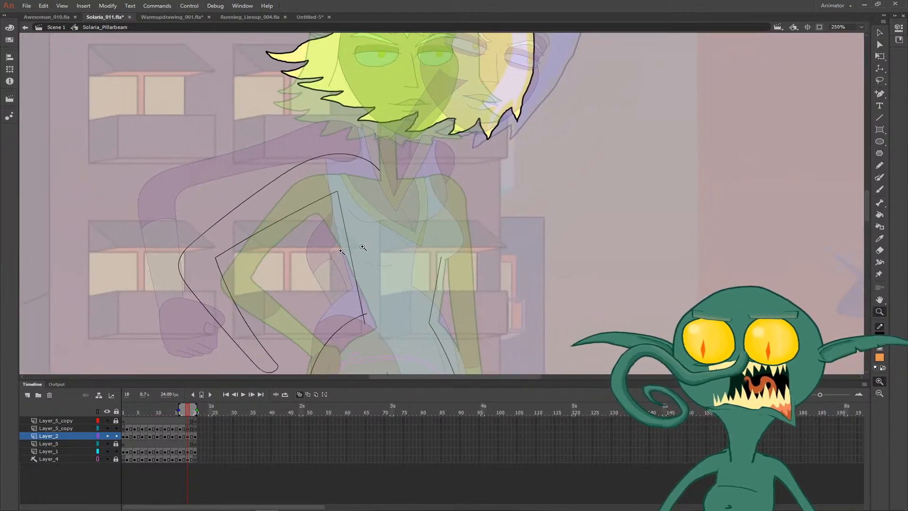
{"action": "left_click_drag", "start_coordinate": [439, 257], "coordinate": [404, 243]}
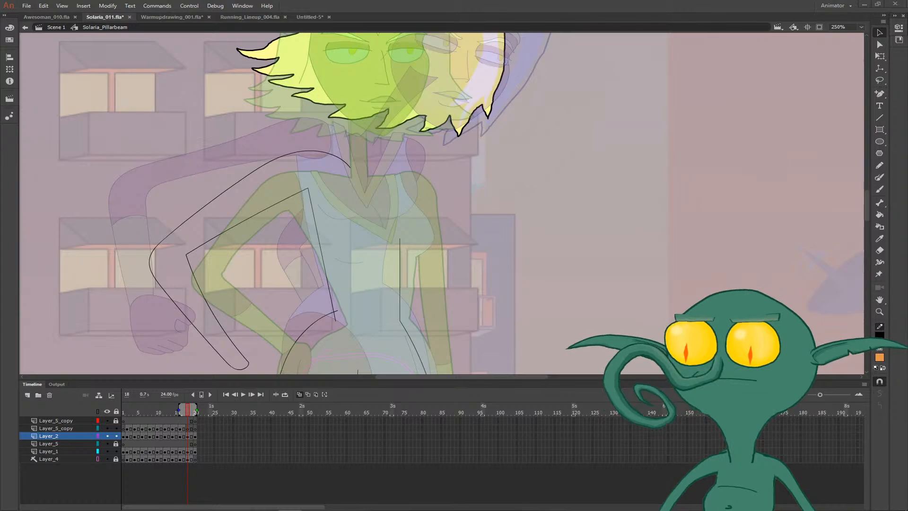
- Brush the chest contour from the far shoulder down to the top of the torso's side line
{"action": "key", "text": "b"}
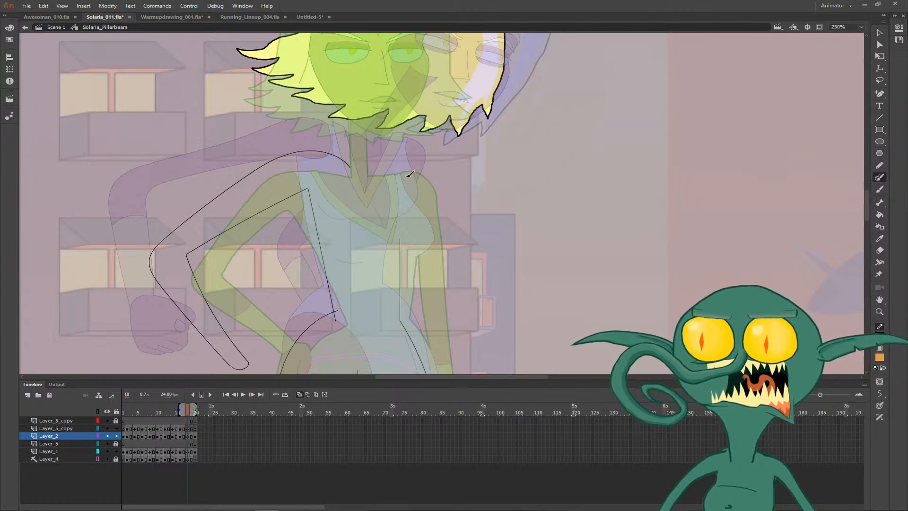
{"action": "mouse_move", "coordinate": [401, 168]}
{"action": "left_mouse_down"}
{"action": "mouse_move", "coordinate": [422, 237]}
{"action": "mouse_move", "coordinate": [398, 251]}
{"action": "mouse_move", "coordinate": [407, 249]}
{"action": "left_mouse_up"}
{"action": "key", "text": "v"}
{"action": "key", "text": "ctrl+minus"}
- Check the completed torso outline by flipping between frame 17 and the following frames
{"action": "key", "text": "comma"}
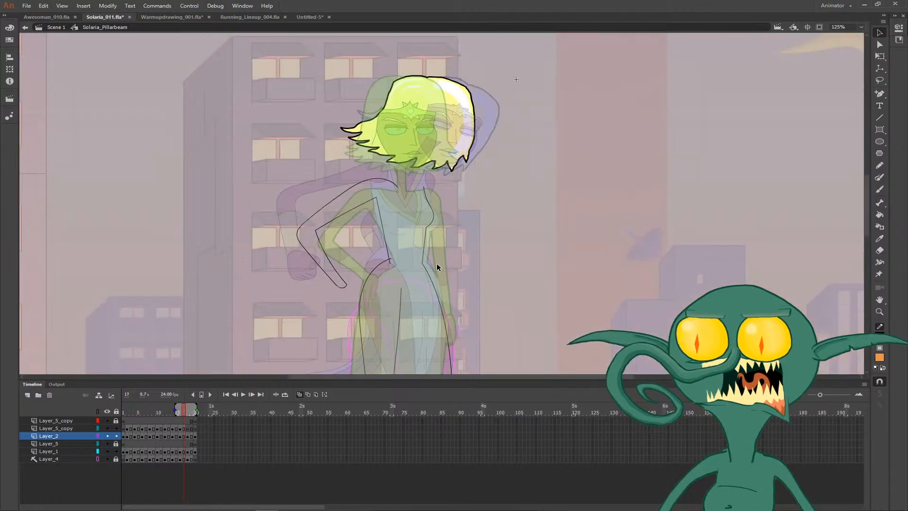
{"action": "key", "text": "period"}
{"action": "key", "text": "period"}
{"action": "key", "text": "period"}
{"action": "key", "text": "comma"}
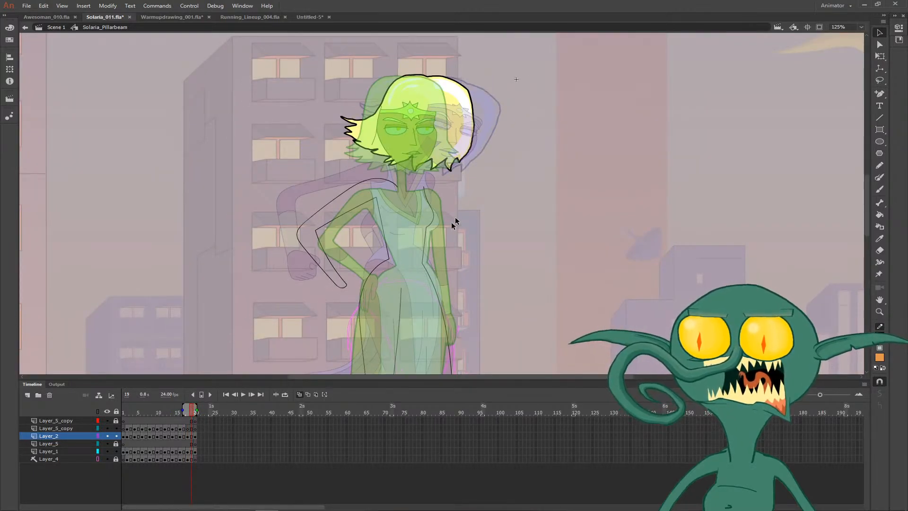
- Draw the two neck sides and the far shoulder's contour, curving over into the start of the far arm's outer line
{"action": "left_click_drag", "start_coordinate": [464, 205], "coordinate": [367, 194]}
{"action": "key", "text": "ctrl+equal"}
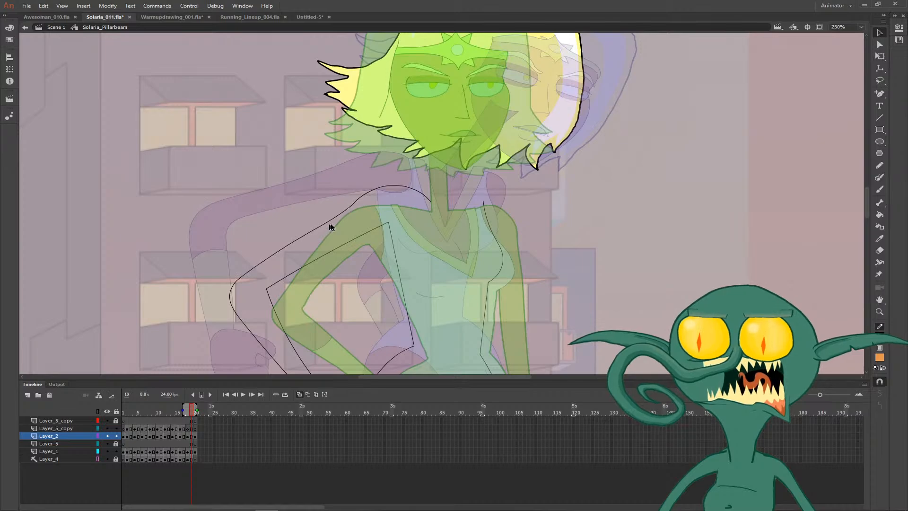
{"action": "left_click_drag", "start_coordinate": [337, 198], "coordinate": [149, 118]}
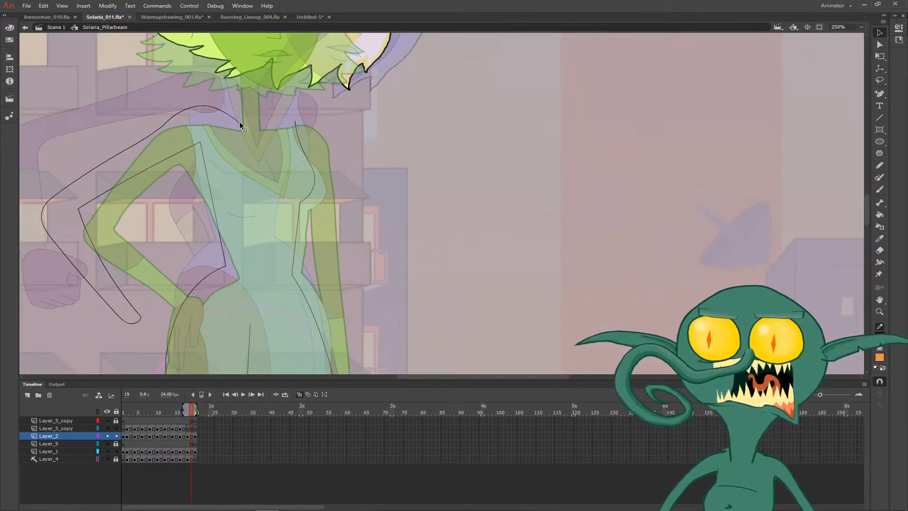
{"action": "key", "text": "n"}
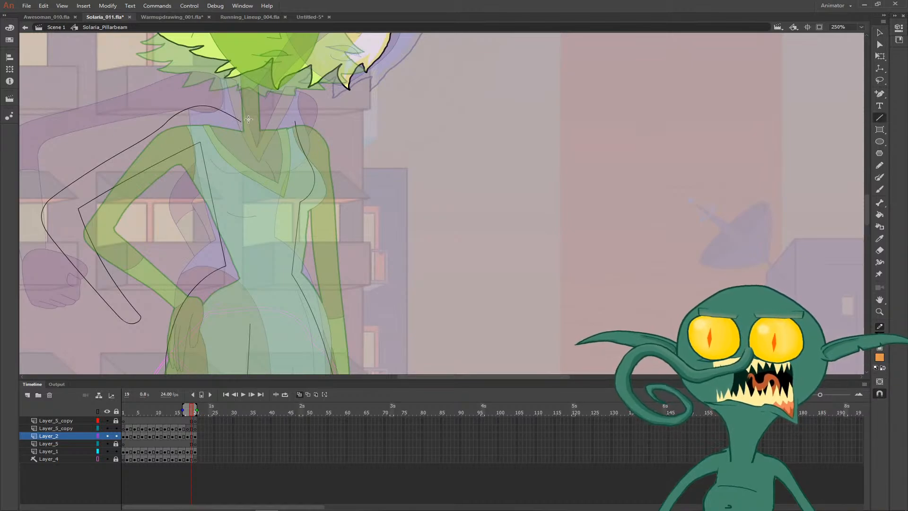
{"action": "mouse_move", "coordinate": [242, 122]}
{"action": "left_mouse_down"}
{"action": "mouse_move", "coordinate": [283, 32]}
{"action": "mouse_move", "coordinate": [268, 31]}
{"action": "mouse_move", "coordinate": [278, 121]}
{"action": "mouse_move", "coordinate": [286, 112]}
{"action": "mouse_move", "coordinate": [252, 201]}
{"action": "mouse_move", "coordinate": [310, 189]}
{"action": "mouse_move", "coordinate": [277, 106]}
{"action": "mouse_move", "coordinate": [245, 72]}
{"action": "mouse_move", "coordinate": [263, 67]}
{"action": "mouse_move", "coordinate": [279, 118]}
{"action": "mouse_move", "coordinate": [268, 206]}
{"action": "left_mouse_up"}
{"action": "key", "text": "b"}
{"action": "key", "text": "v"}
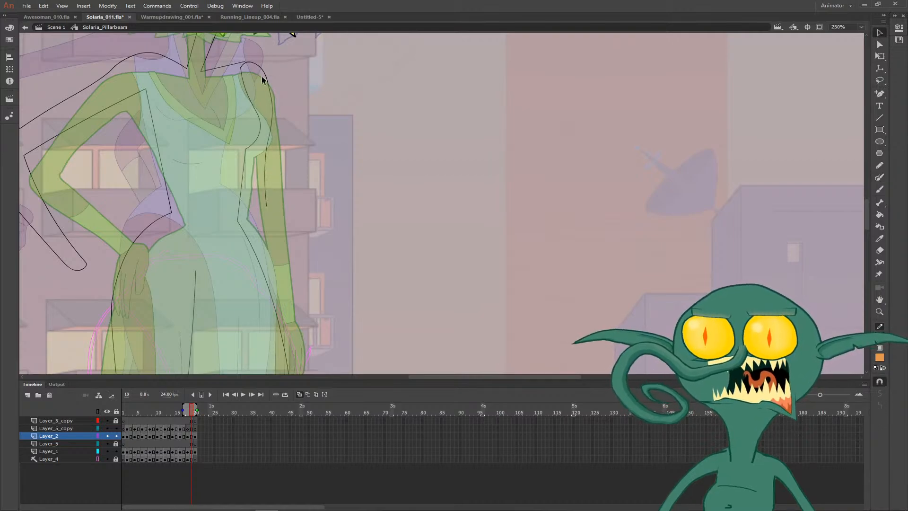
- Extend the far arm's outer line down past the waist to the hip and curve it to follow the forearm
{"action": "left_click_drag", "start_coordinate": [283, 171], "coordinate": [286, 57]}
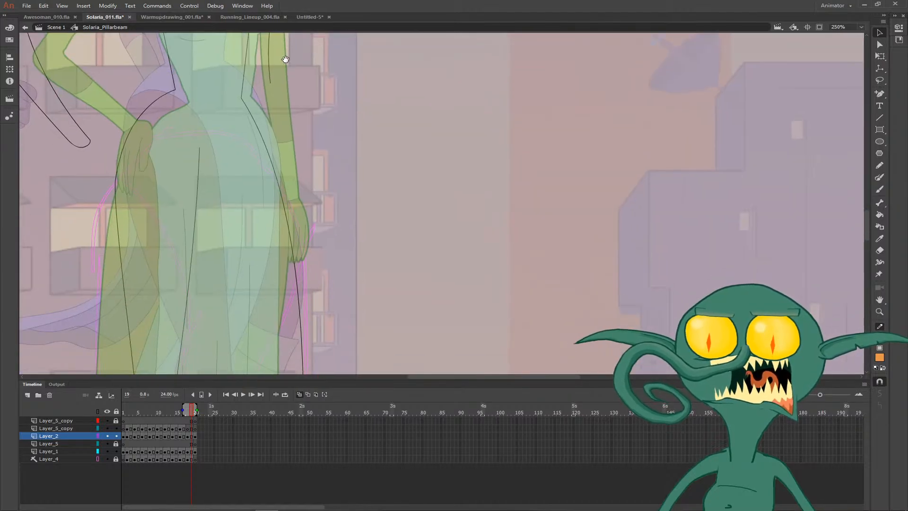
{"action": "left_click_drag", "start_coordinate": [285, 108], "coordinate": [312, 202]}
{"action": "left_click_drag", "start_coordinate": [301, 96], "coordinate": [297, 96]}
{"action": "mouse_move", "coordinate": [314, 158]}
{"action": "left_mouse_down"}
{"action": "mouse_move", "coordinate": [295, 97]}
{"action": "mouse_move", "coordinate": [285, 220]}
{"action": "left_mouse_up"}
{"action": "key", "text": "y"}
{"action": "key", "text": "v"}
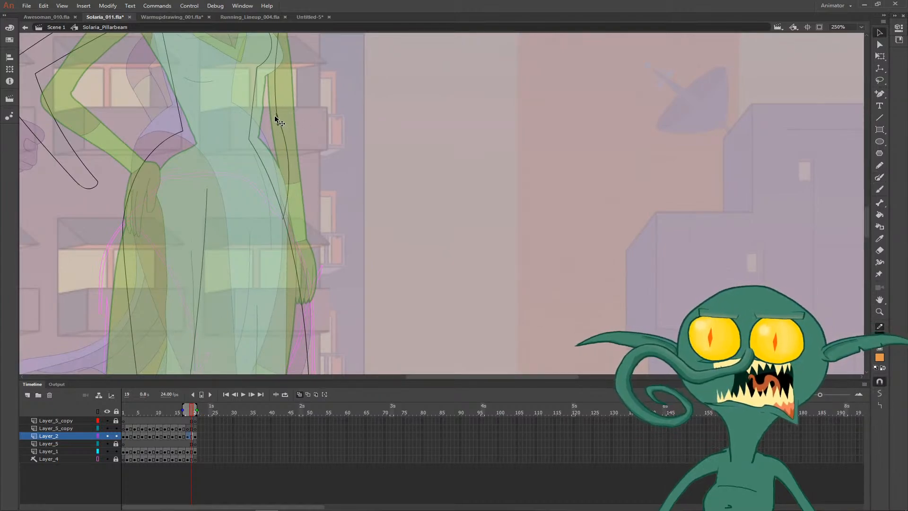
- Turn onion skinning off and flip between frame 17 and the following frames to check the neck, shoulder and arm lines
{"action": "key", "text": "ctrl+minus"}
{"action": "key", "text": "comma"}
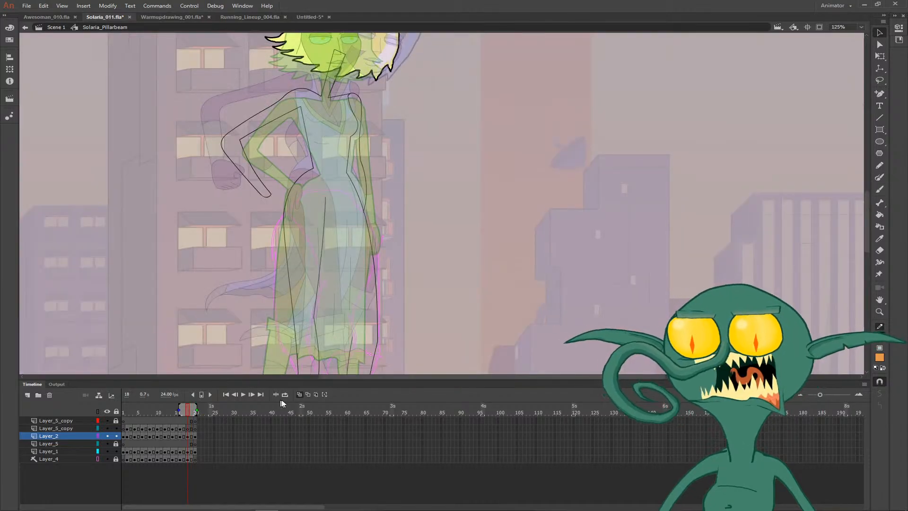
{"action": "left_click", "coordinate": [300, 395]}
{"action": "key", "text": "comma"}
{"action": "key", "text": "comma"}
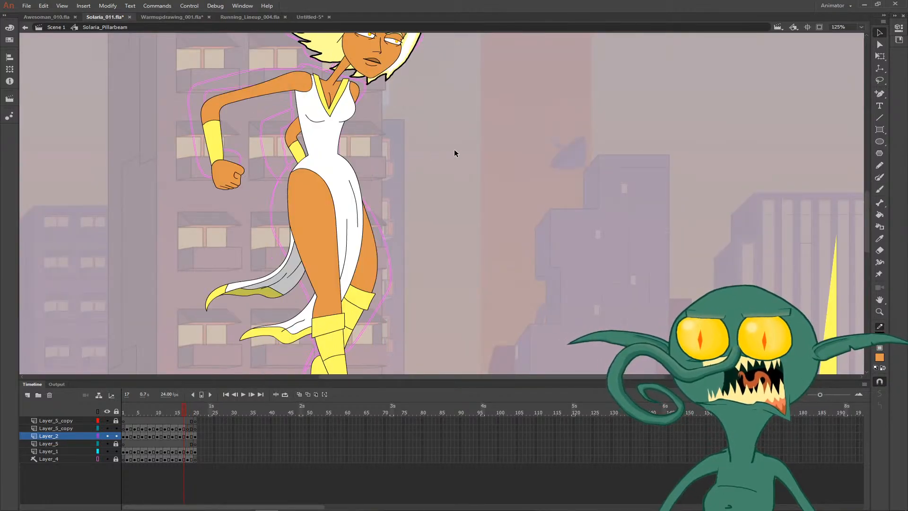
{"action": "key", "text": "period"}
{"action": "key", "text": "period"}
{"action": "key", "text": "period"}
{"action": "key", "text": "period"}
{"action": "key", "text": "comma"}
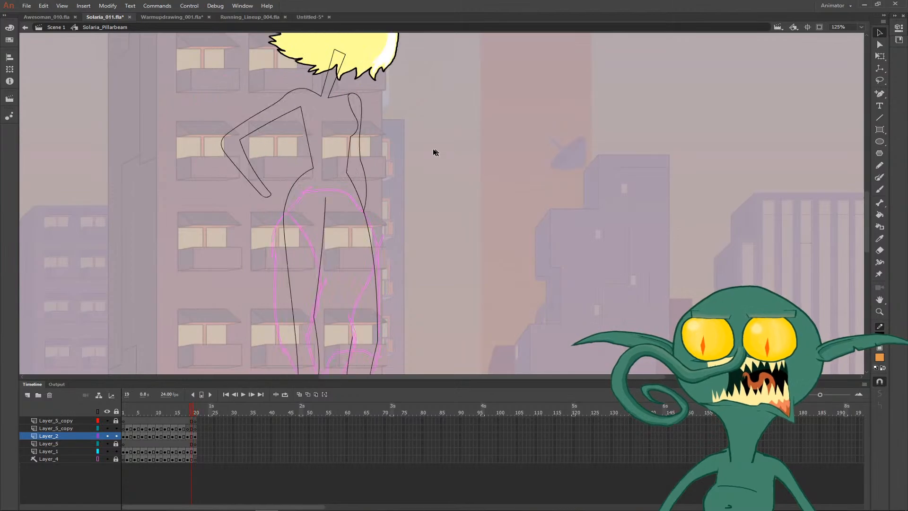
- Turn onion skinning on and draw the neckline's outer edge from the bent arm's shoulder down to the V point, curving it slightly
{"action": "key", "text": "z"}
{"action": "left_click", "coordinate": [332, 102]}
{"action": "left_click", "coordinate": [476, 159]}
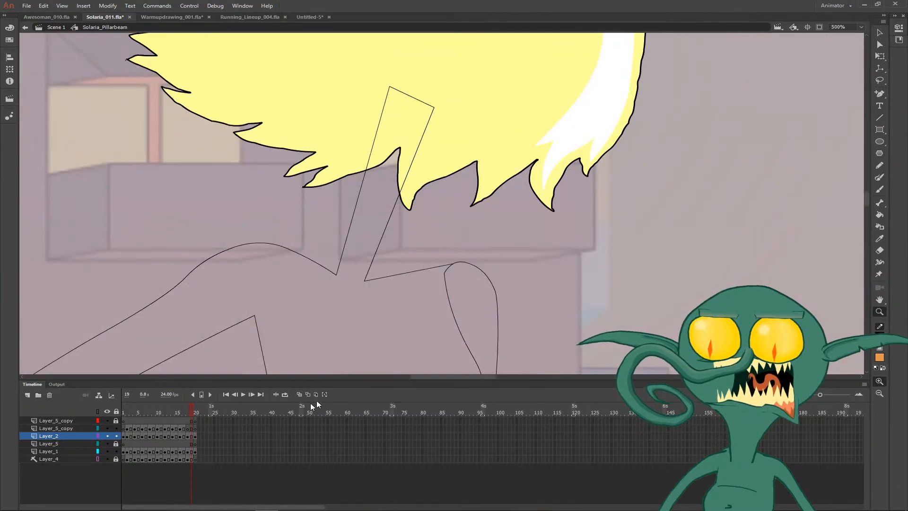
{"action": "key", "text": "b"}
{"action": "left_click", "coordinate": [300, 394]}
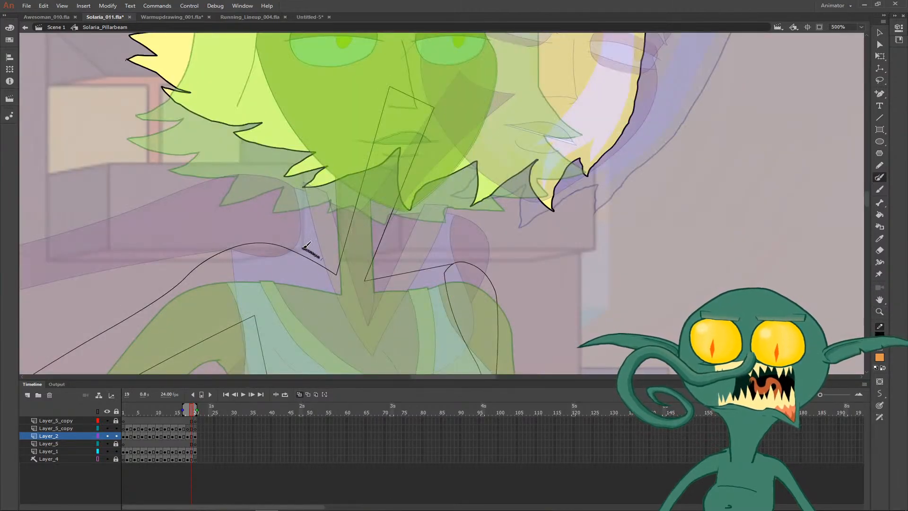
{"action": "mouse_move", "coordinate": [308, 253]}
{"action": "left_mouse_down"}
{"action": "mouse_move", "coordinate": [307, 294]}
{"action": "mouse_move", "coordinate": [349, 354]}
{"action": "mouse_move", "coordinate": [301, 245]}
{"action": "mouse_move", "coordinate": [353, 290]}
{"action": "left_mouse_up"}
{"action": "key", "text": "v"}
{"action": "left_click_drag", "start_coordinate": [295, 232], "coordinate": [291, 242]}
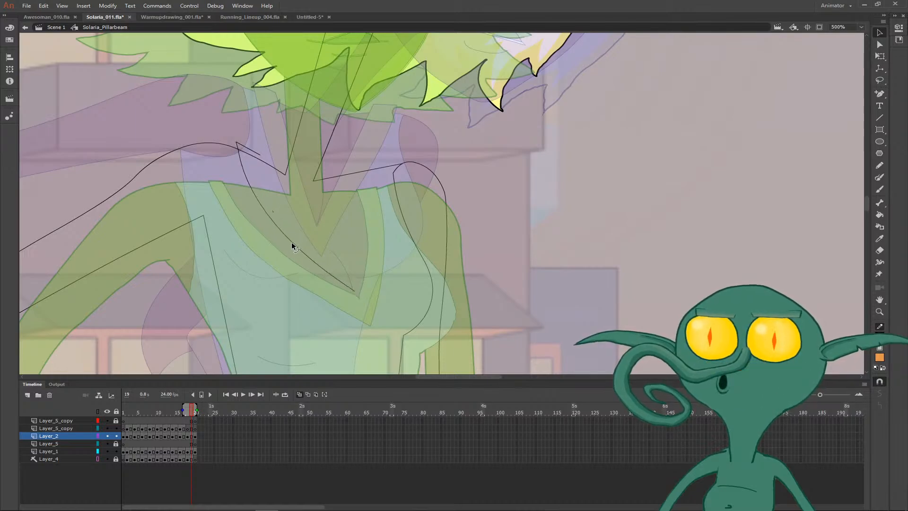
- Draw the neckline's other outer edge from the V point up to the far shoulder line with a short strap top, and curve it
{"action": "key", "text": "m"}
{"action": "key", "text": "n"}
{"action": "mouse_move", "coordinate": [355, 291]}
{"action": "left_mouse_down"}
{"action": "mouse_move", "coordinate": [360, 166]}
{"action": "mouse_move", "coordinate": [339, 172]}
{"action": "left_mouse_up"}
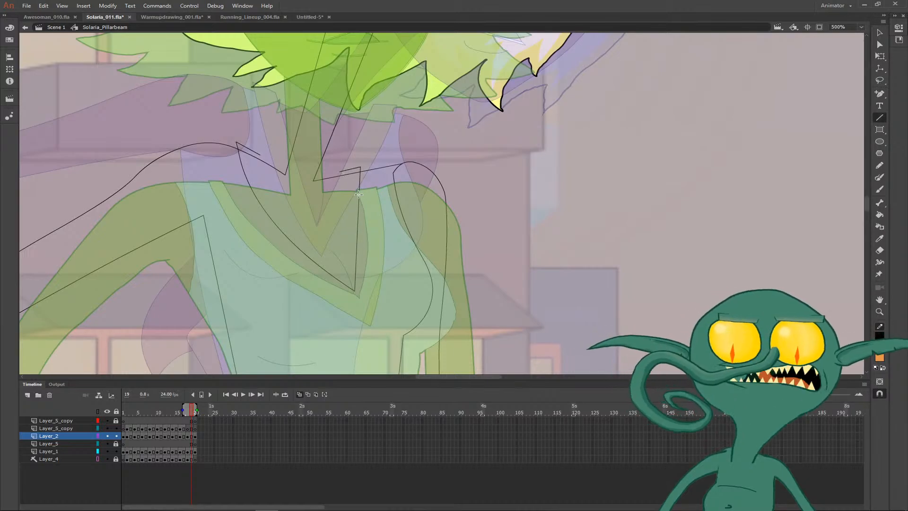
{"action": "key", "text": "v"}
{"action": "left_click_drag", "start_coordinate": [362, 206], "coordinate": [359, 206]}
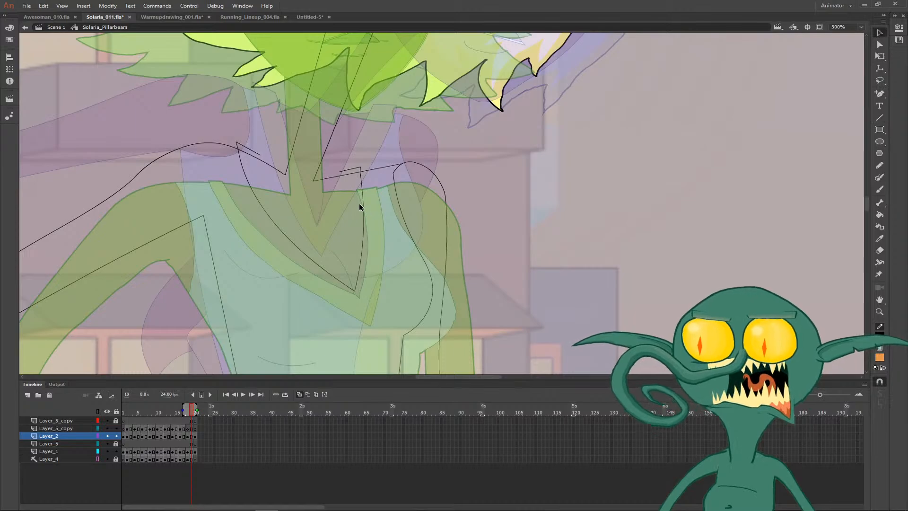
- Brush the inner V edge of the neckline trim and adjust both upper ends to meet the shoulder lines
{"action": "key", "text": "u"}
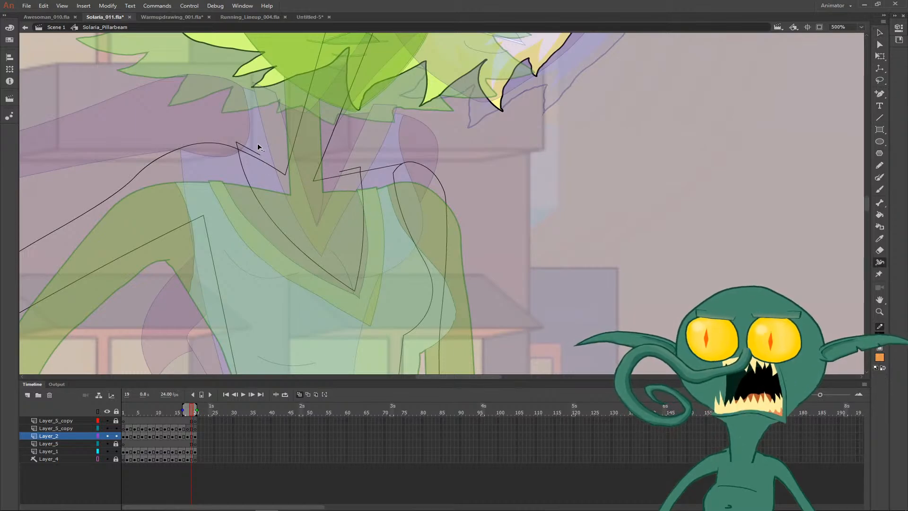
{"action": "key", "text": "b"}
{"action": "mouse_move", "coordinate": [258, 143]}
{"action": "left_mouse_down"}
{"action": "mouse_move", "coordinate": [286, 200]}
{"action": "mouse_move", "coordinate": [342, 262]}
{"action": "mouse_move", "coordinate": [353, 221]}
{"action": "mouse_move", "coordinate": [343, 185]}
{"action": "left_mouse_up"}
{"action": "key", "text": "v"}
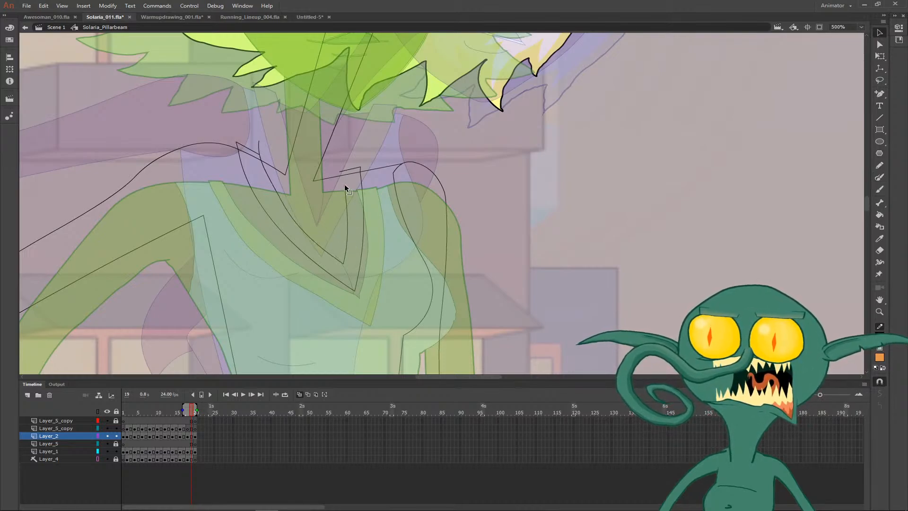
{"action": "left_click_drag", "start_coordinate": [345, 186], "coordinate": [343, 160]}
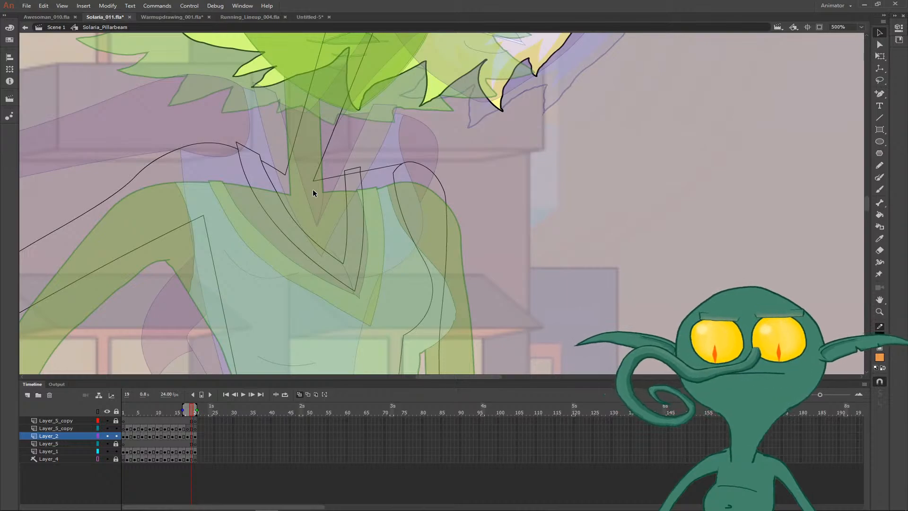
- Draw a short cleavage line up from the inner V point and curve it
{"action": "key", "text": "n"}
{"action": "left_click_drag", "start_coordinate": [343, 262], "coordinate": [318, 220]}
{"action": "key", "text": "v"}
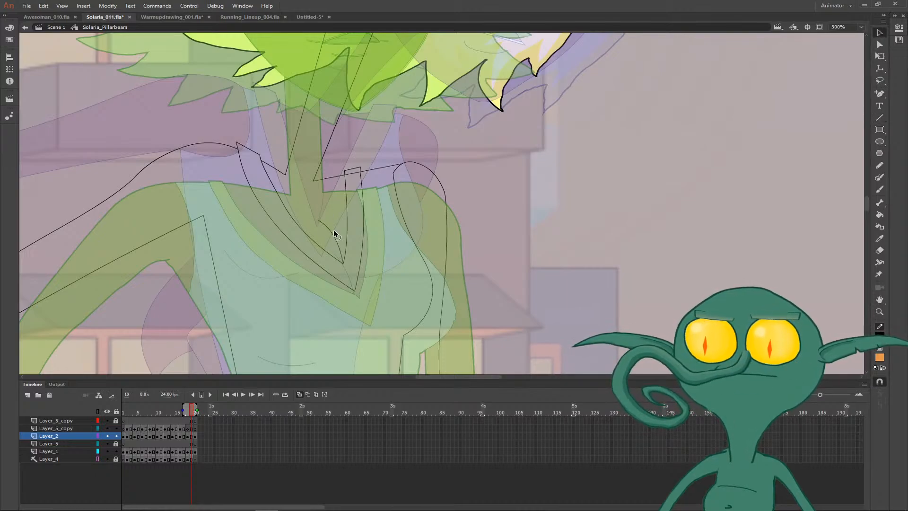
- Brush the armhole curve from the neckline's shoulder corner down to the bent arm's armpit
{"action": "left_click_drag", "start_coordinate": [274, 270], "coordinate": [307, 254]}
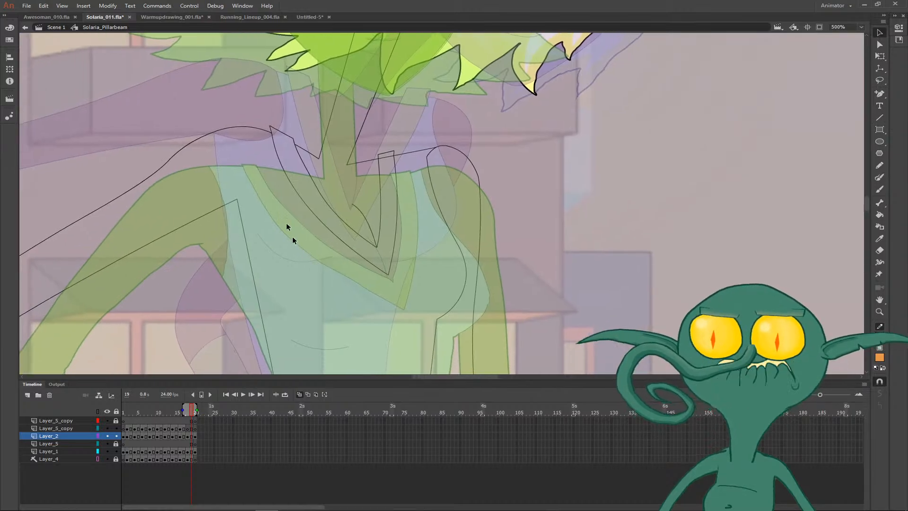
{"action": "key", "text": "b"}
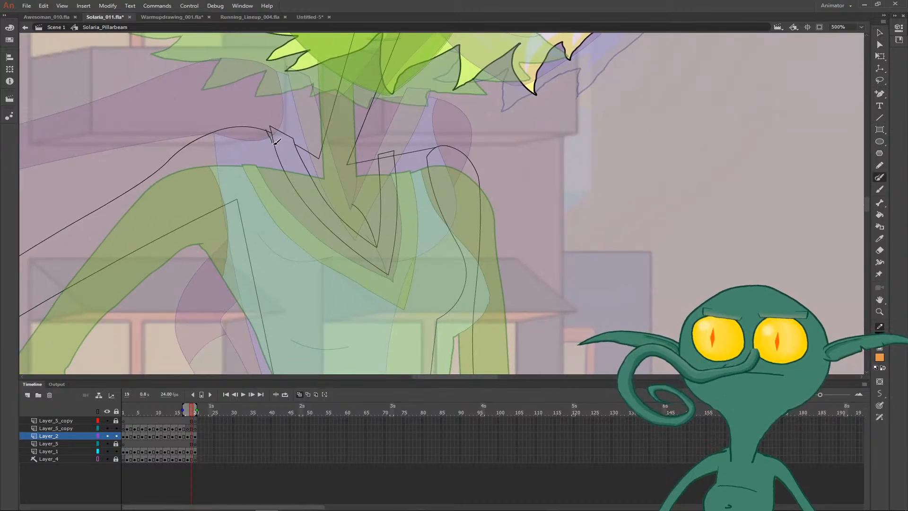
{"action": "mouse_move", "coordinate": [277, 141]}
{"action": "left_mouse_down"}
{"action": "mouse_move", "coordinate": [270, 201]}
{"action": "mouse_move", "coordinate": [236, 228]}
{"action": "left_mouse_up"}
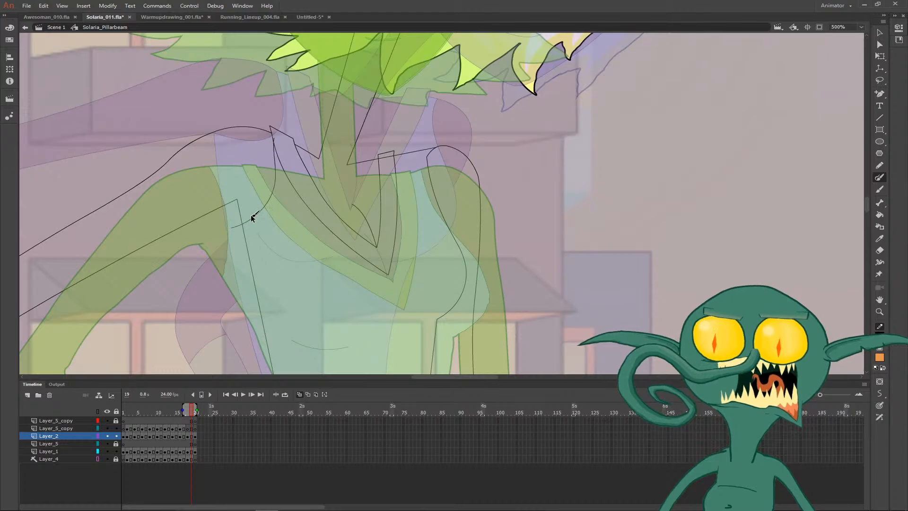
{"action": "key", "text": "v"}
{"action": "double_click", "coordinate": [235, 228]}
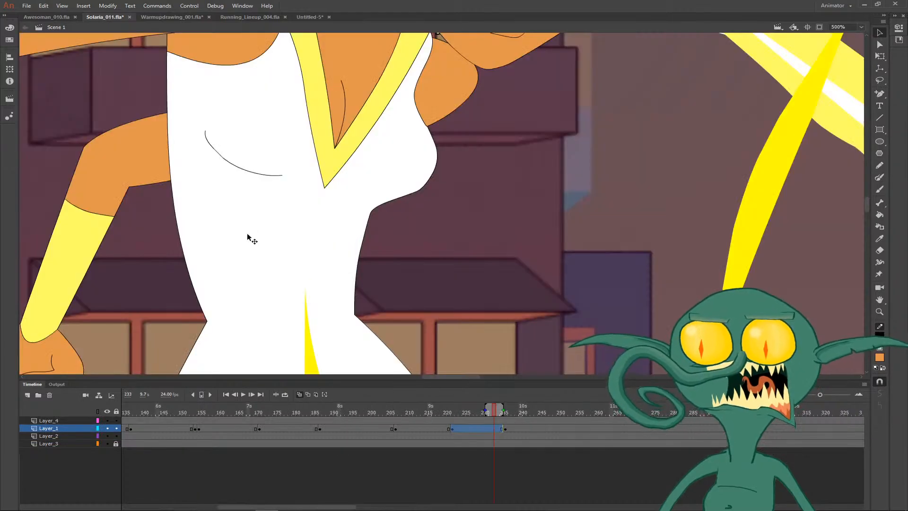
- Reopen the Solaria_Pillarbeam symbol for editing and go to frame 18 with onion skinning off
{"action": "double_click", "coordinate": [248, 236]}
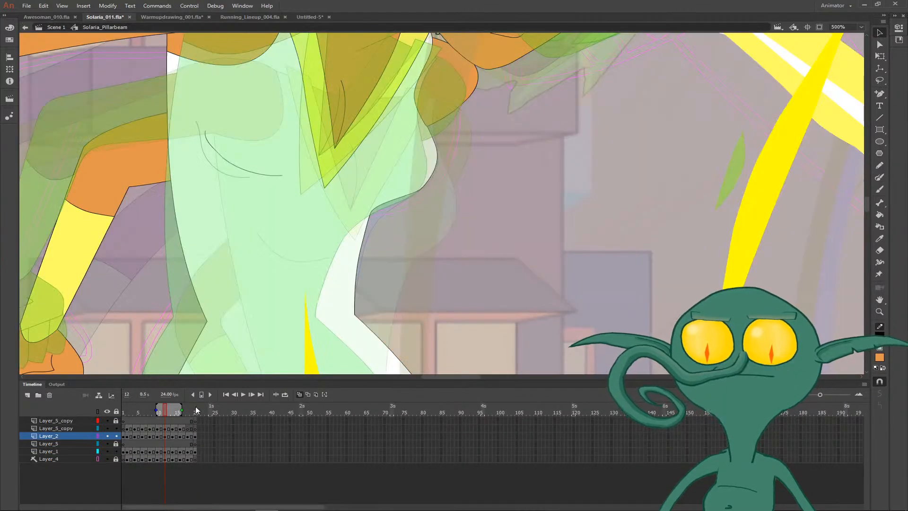
{"action": "key", "text": "period"}
{"action": "key", "text": "period"}
{"action": "key", "text": "period"}
{"action": "key", "text": "period"}
{"action": "key", "text": "period"}
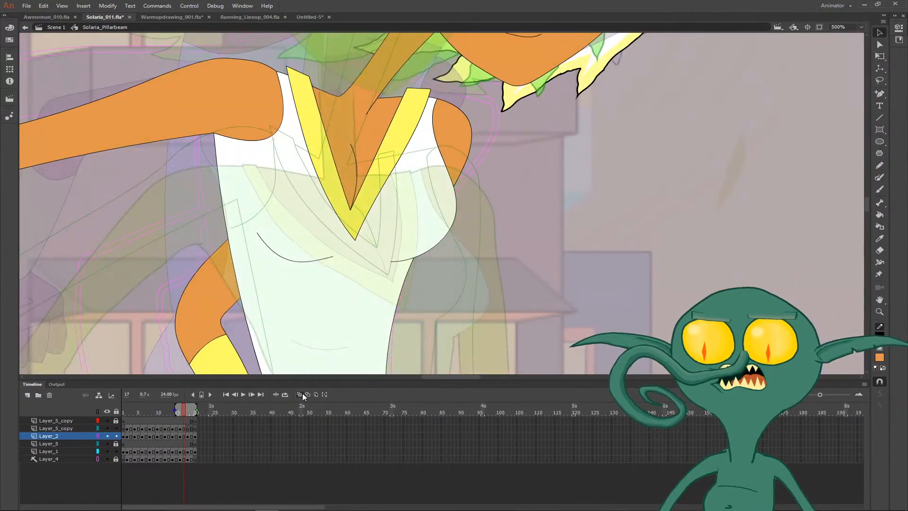
{"action": "key", "text": "period"}
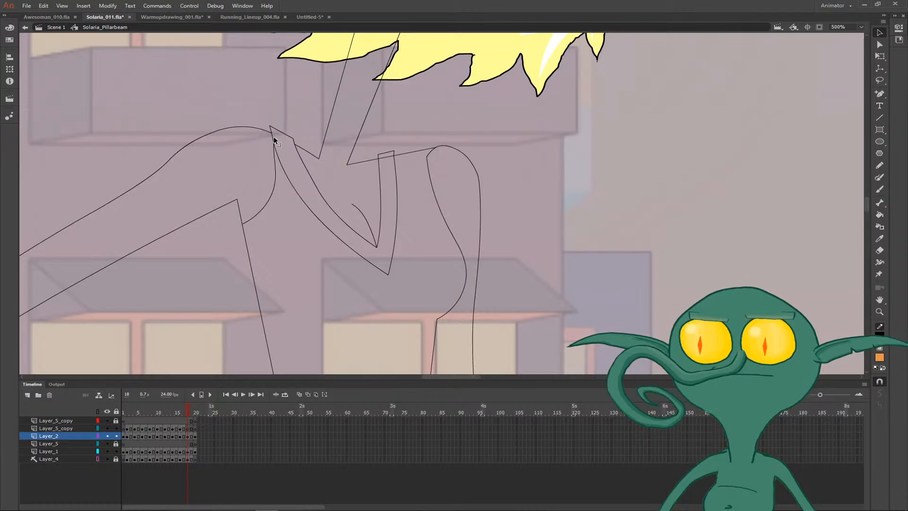
- Flip between frames 17 and 18 to compare the dress neckline, armhole and torso lines
{"action": "key", "text": "ctrl+minus"}
{"action": "left_click_drag", "start_coordinate": [417, 235], "coordinate": [310, 173]}
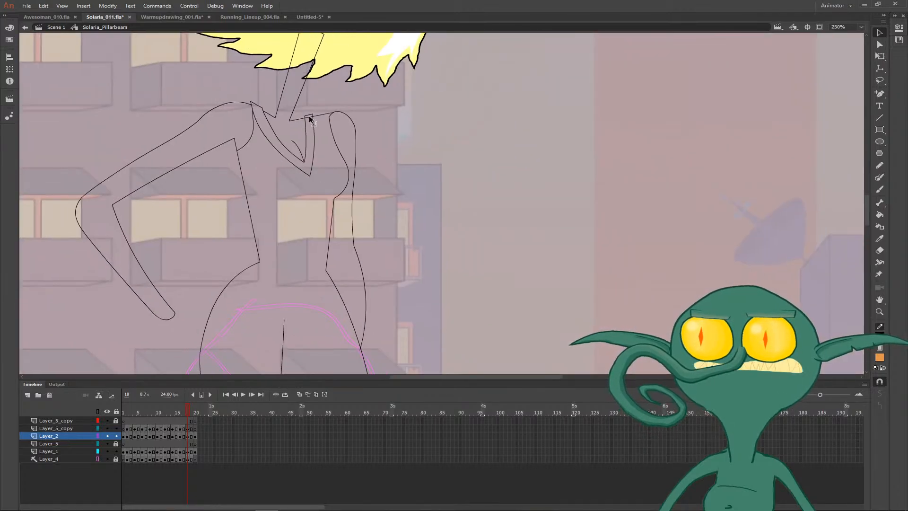
{"action": "key", "text": "comma"}
{"action": "key", "text": "period"}
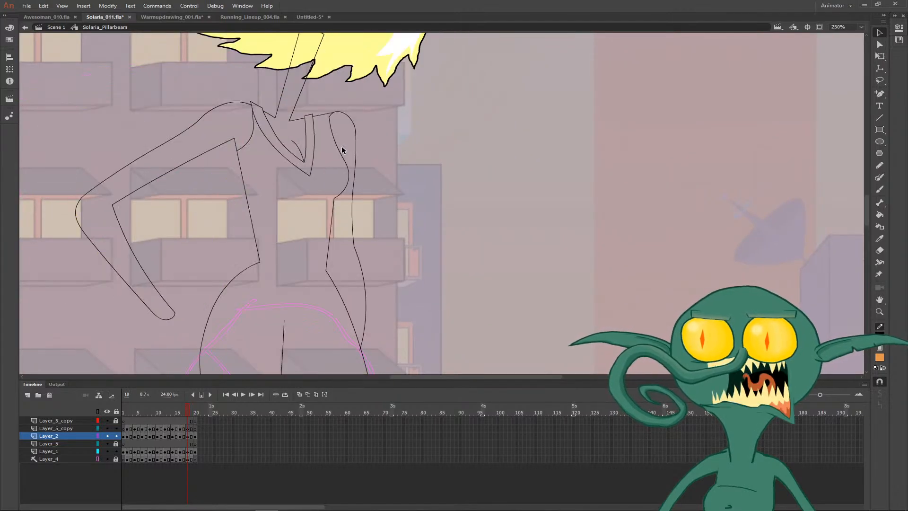
{"action": "key", "text": "comma"}
{"action": "key", "text": "period"}
{"action": "key", "text": "comma"}
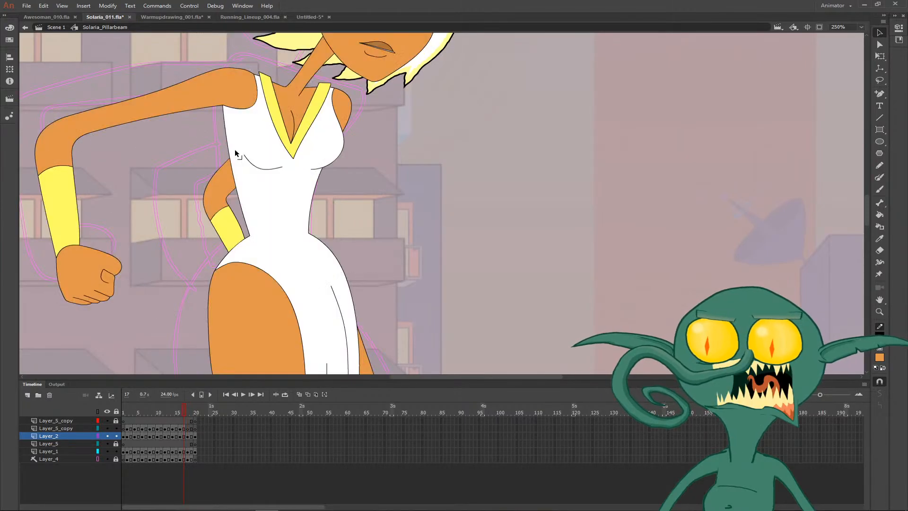
{"action": "key", "text": "period"}
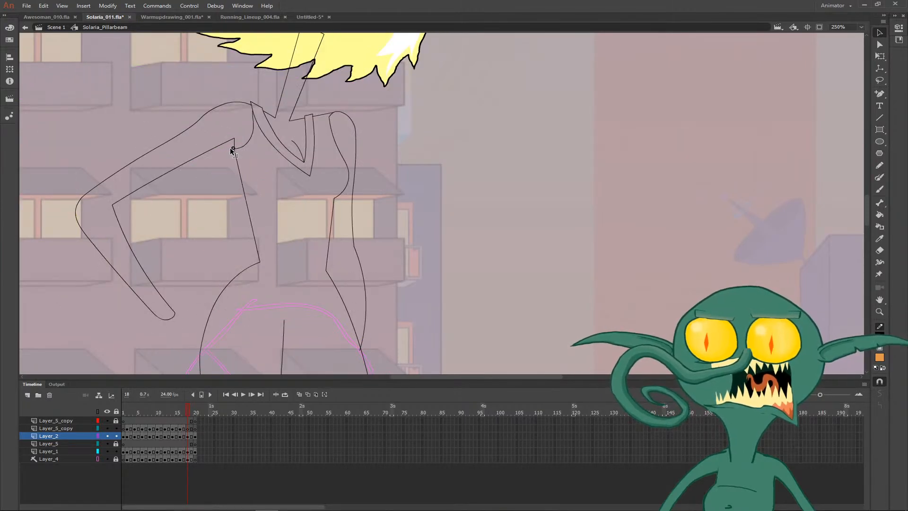
- Adjust the bent arm's underside line at the armpit and bow the adjoining torso side line slightly outward
{"action": "mouse_move", "coordinate": [226, 139]}
{"action": "left_mouse_down"}
{"action": "mouse_move", "coordinate": [234, 140]}
{"action": "mouse_move", "coordinate": [216, 173]}
{"action": "left_mouse_up"}
{"action": "key", "text": "ctrl+z"}
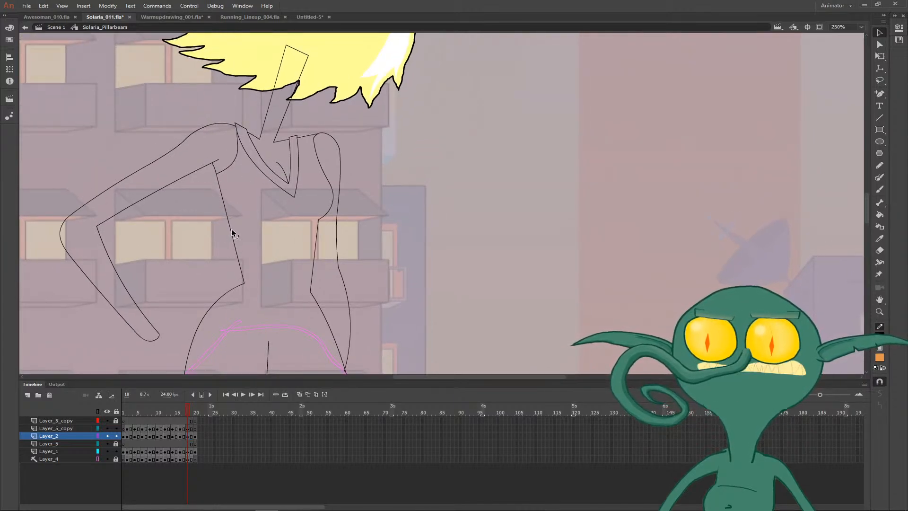
{"action": "left_click_drag", "start_coordinate": [231, 229], "coordinate": [237, 229]}
- Delete the rounded end of the bent arm's forearm at the wrist
{"action": "mouse_move", "coordinate": [251, 266]}
{"action": "left_mouse_down"}
{"action": "mouse_move", "coordinate": [203, 189]}
{"action": "mouse_move", "coordinate": [281, 140]}
{"action": "left_mouse_up"}
{"action": "left_click_drag", "start_coordinate": [227, 197], "coordinate": [180, 170]}
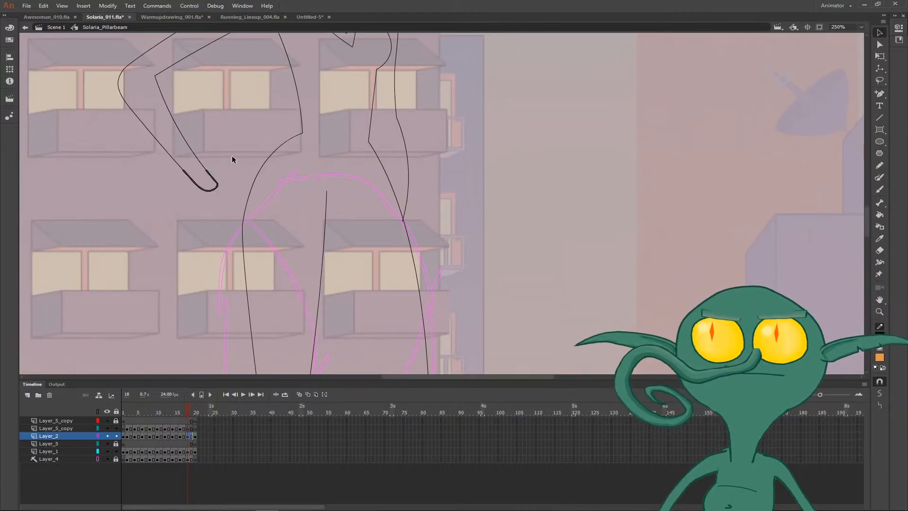
{"action": "key", "text": "Delete"}
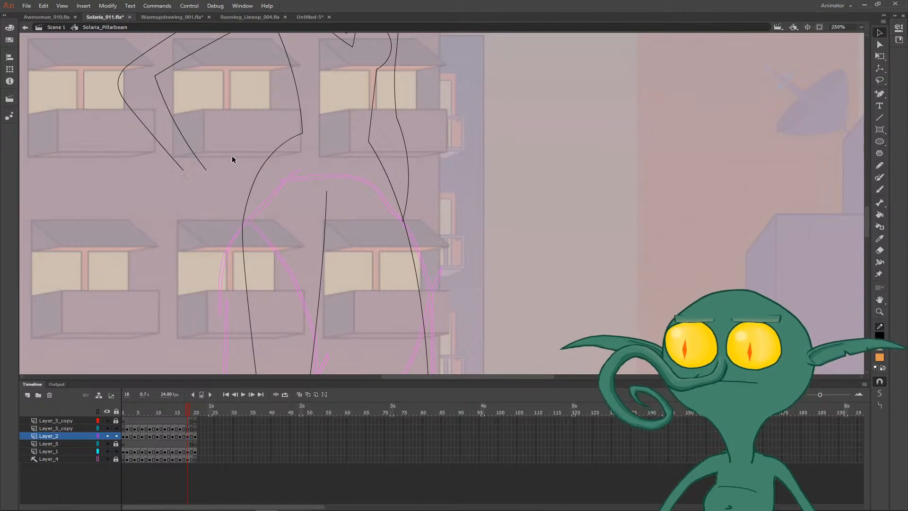
- Turn on onion skinning and draw a clenched fist with thumb and finger lines at the bent arm's open wrist
{"action": "left_click", "coordinate": [299, 395]}
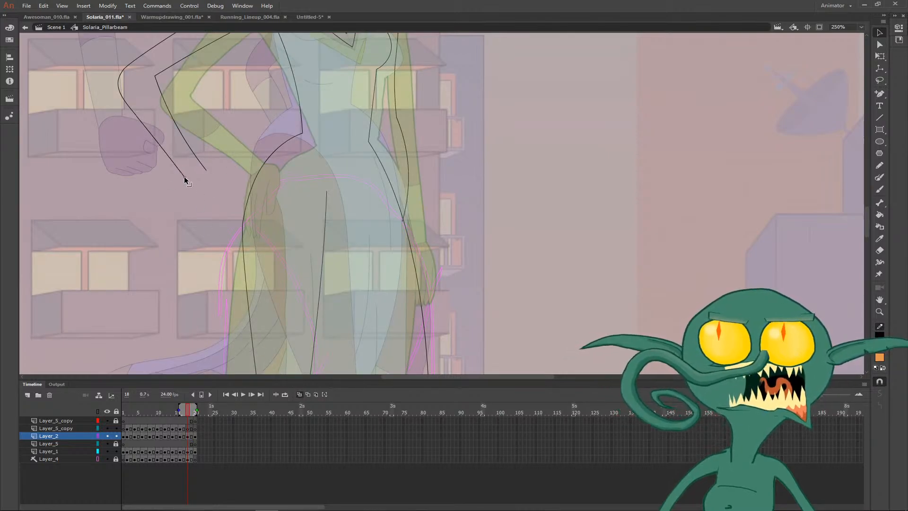
{"action": "key", "text": "b"}
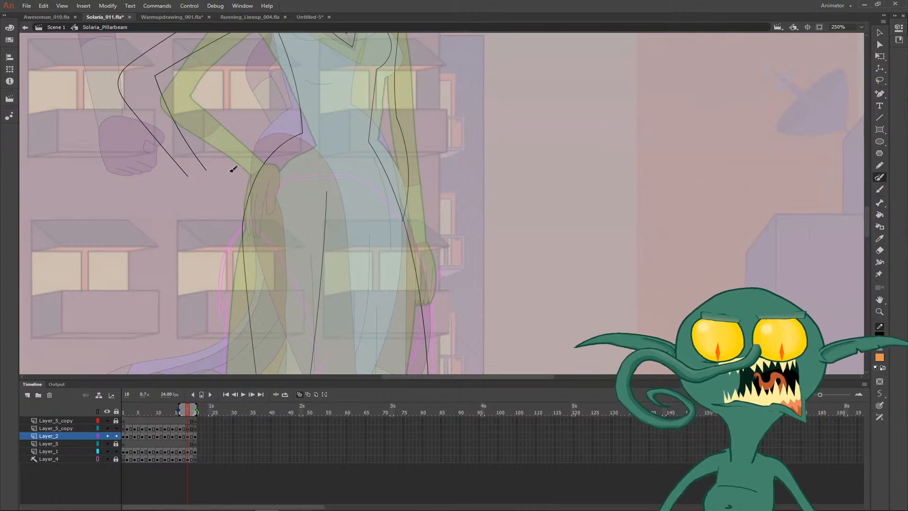
{"action": "mouse_move", "coordinate": [202, 166]}
{"action": "left_mouse_down"}
{"action": "mouse_move", "coordinate": [216, 196]}
{"action": "mouse_move", "coordinate": [219, 169]}
{"action": "mouse_move", "coordinate": [227, 179]}
{"action": "mouse_move", "coordinate": [219, 207]}
{"action": "mouse_move", "coordinate": [216, 179]}
{"action": "mouse_move", "coordinate": [205, 193]}
{"action": "mouse_move", "coordinate": [218, 191]}
{"action": "mouse_move", "coordinate": [218, 206]}
{"action": "mouse_move", "coordinate": [198, 198]}
{"action": "mouse_move", "coordinate": [199, 185]}
{"action": "mouse_move", "coordinate": [189, 194]}
{"action": "mouse_move", "coordinate": [218, 202]}
{"action": "left_mouse_up"}
{"action": "key", "text": "ctrl+z"}
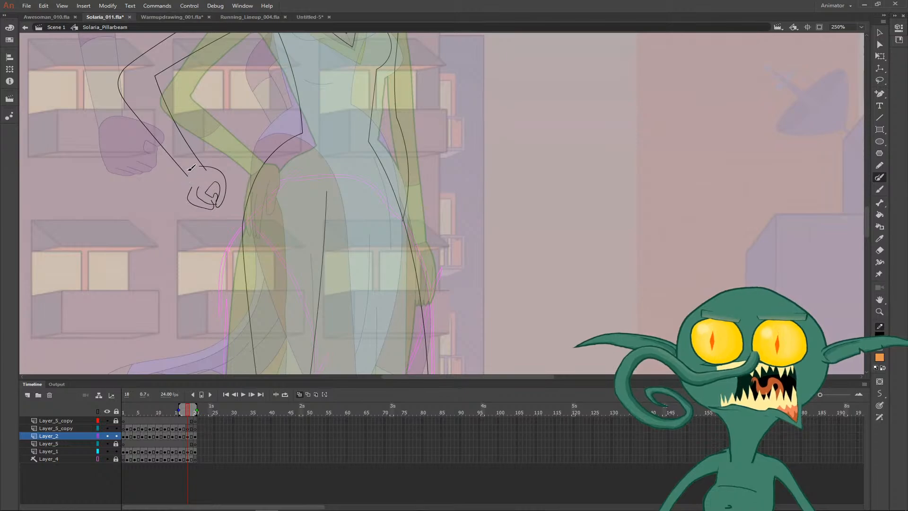
{"action": "mouse_move", "coordinate": [191, 168]}
{"action": "left_mouse_down"}
{"action": "mouse_move", "coordinate": [176, 191]}
{"action": "mouse_move", "coordinate": [179, 207]}
{"action": "mouse_move", "coordinate": [179, 195]}
{"action": "mouse_move", "coordinate": [208, 210]}
{"action": "mouse_move", "coordinate": [216, 201]}
{"action": "left_mouse_up"}
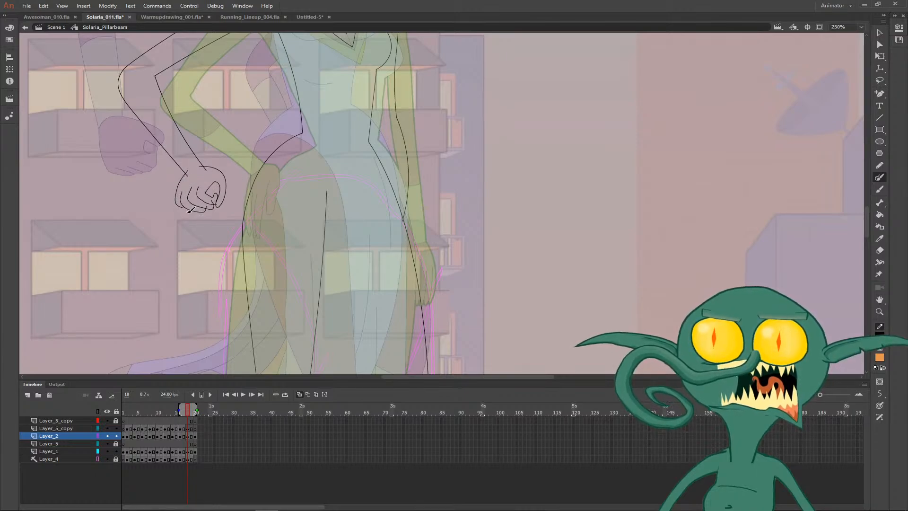
- Shorten and round the thumb tip at the lower edge of the new fist
{"action": "key", "text": "v"}
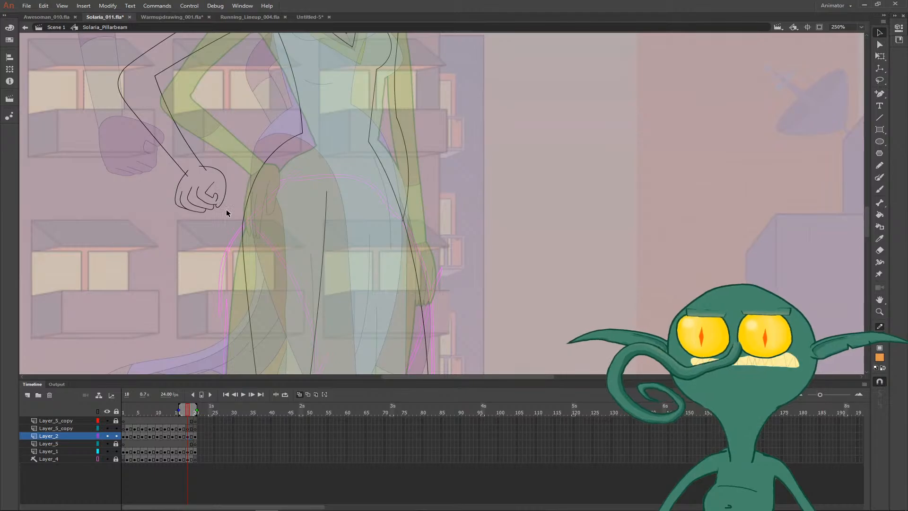
{"action": "key", "text": "z"}
{"action": "left_click_drag", "start_coordinate": [204, 185], "coordinate": [232, 213]}
{"action": "key", "text": "v"}
{"action": "left_click_drag", "start_coordinate": [427, 221], "coordinate": [433, 222]}
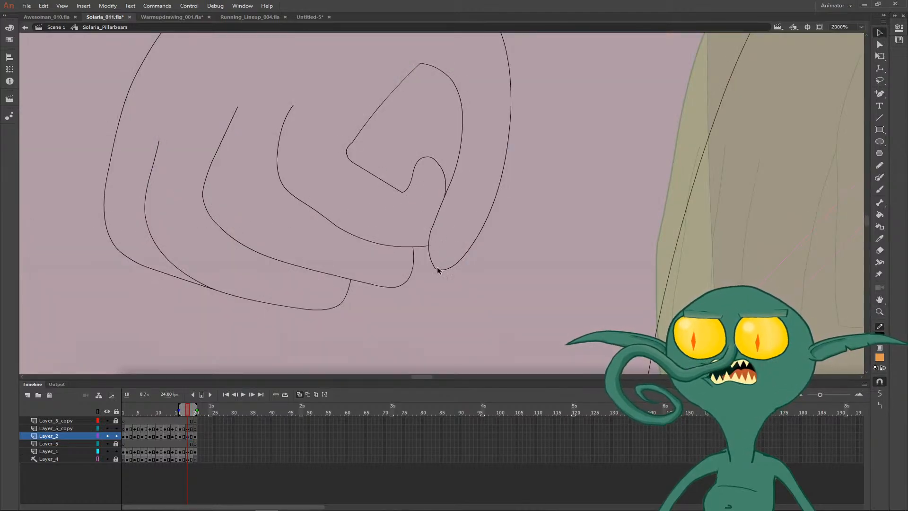
{"action": "left_click_drag", "start_coordinate": [438, 268], "coordinate": [468, 252]}
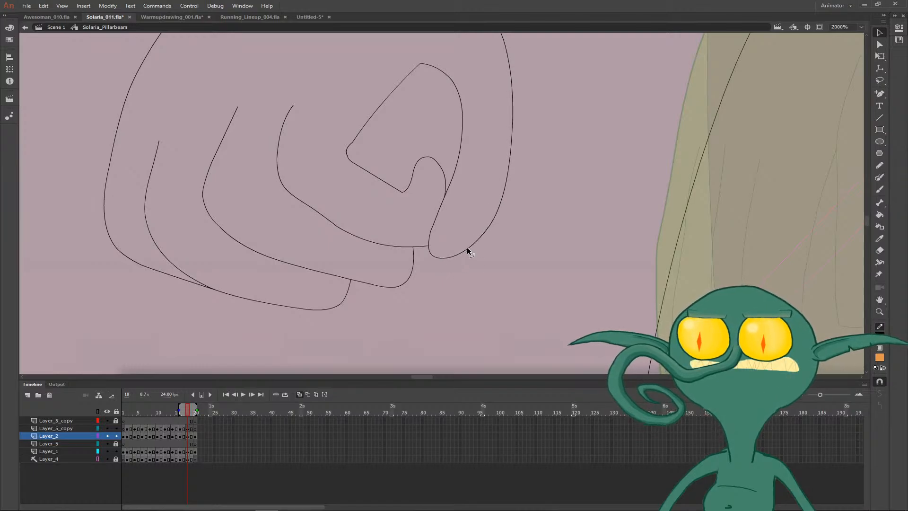
- Trim the overshooting hand line at the wrist and close the forearm with a curved wrist line
{"action": "key", "text": "ctrl+minus"}
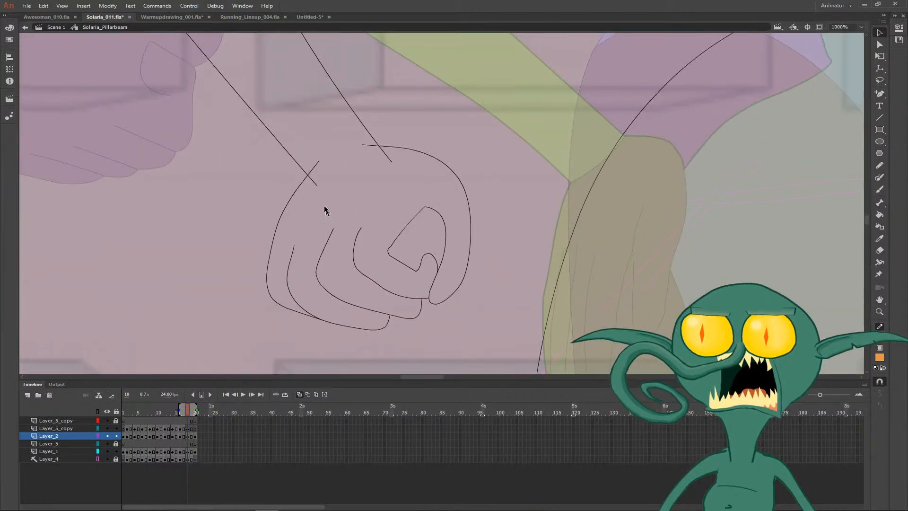
{"action": "left_click", "coordinate": [312, 166]}
{"action": "key", "text": "Delete"}
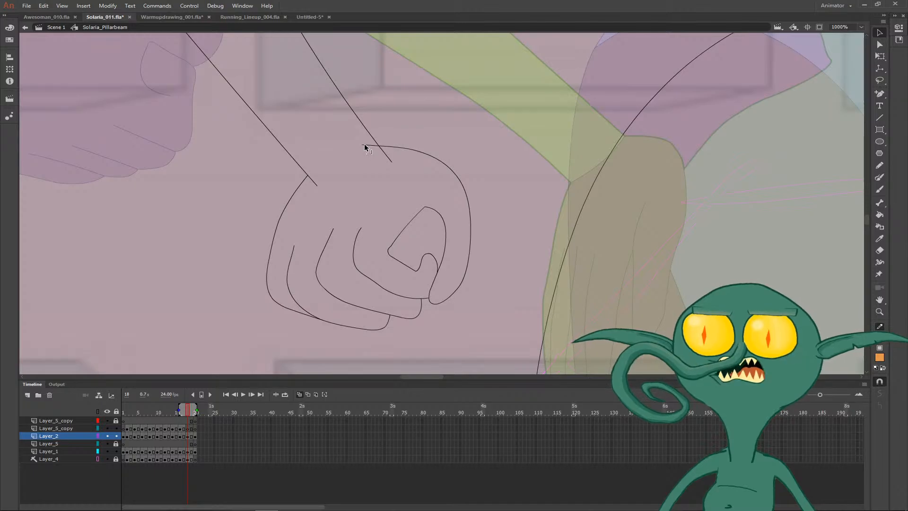
{"action": "key", "text": "ctrl+minus"}
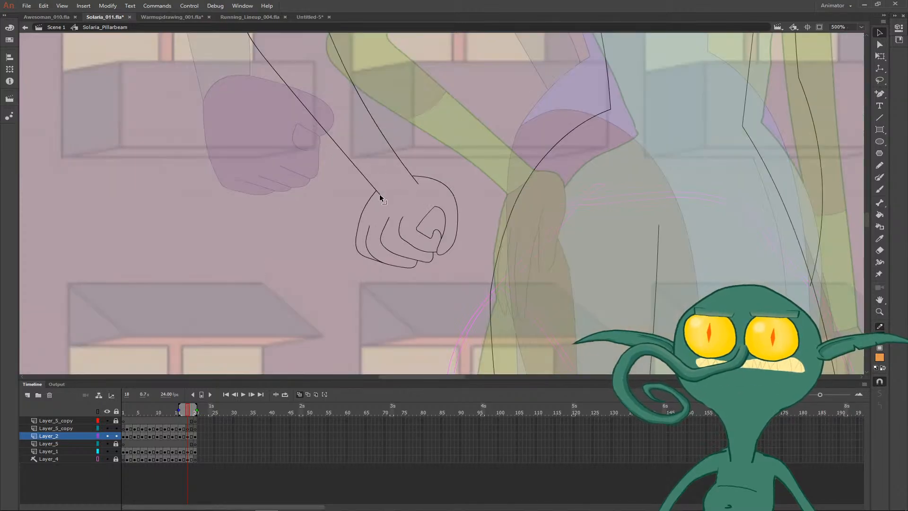
{"action": "mouse_move", "coordinate": [380, 198]}
{"action": "left_mouse_down"}
{"action": "mouse_move", "coordinate": [415, 185]}
{"action": "mouse_move", "coordinate": [411, 176]}
{"action": "left_mouse_up"}
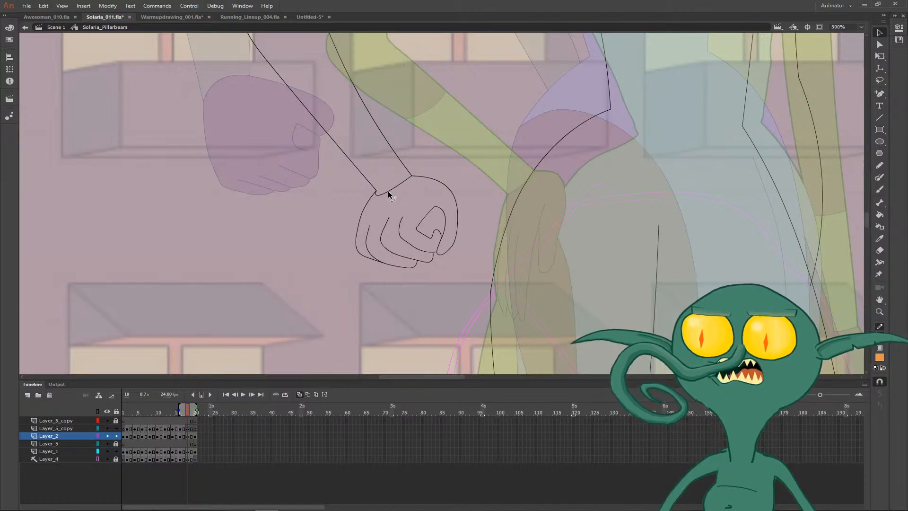
{"action": "key", "text": "ctrl+minus"}
- Examine the fist and wrist lines up close and in relation to the whole bent arm
{"action": "left_click_drag", "start_coordinate": [500, 199], "coordinate": [448, 264]}
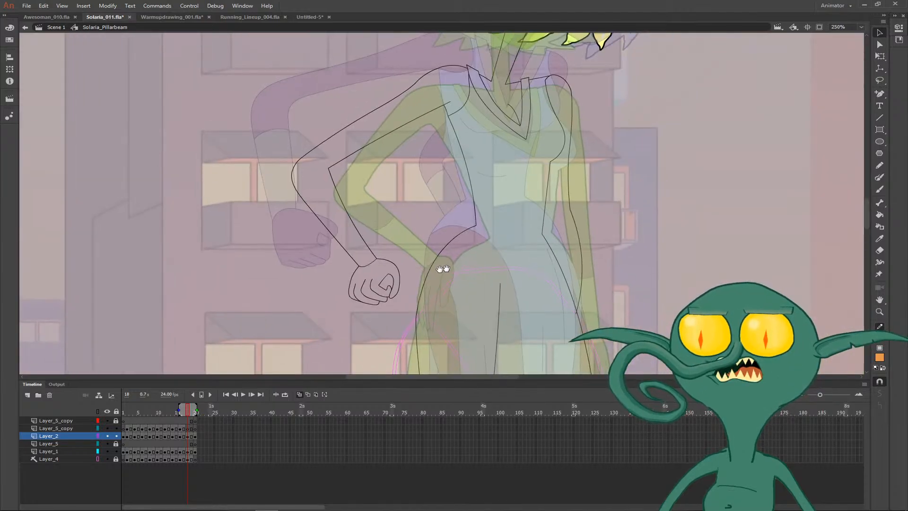
{"action": "key", "text": "z"}
{"action": "left_click", "coordinate": [362, 273]}
{"action": "left_click", "coordinate": [491, 199]}
{"action": "key", "text": "v"}
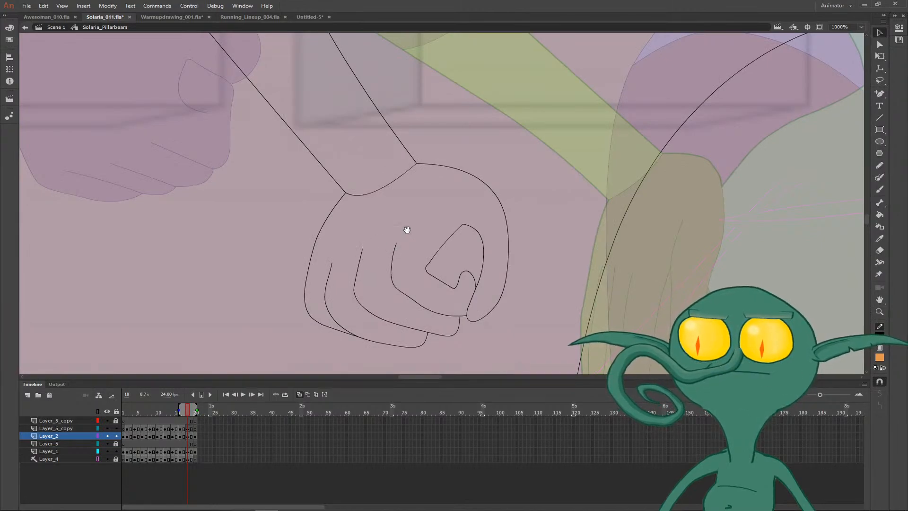
{"action": "left_click_drag", "start_coordinate": [412, 241], "coordinate": [368, 258]}
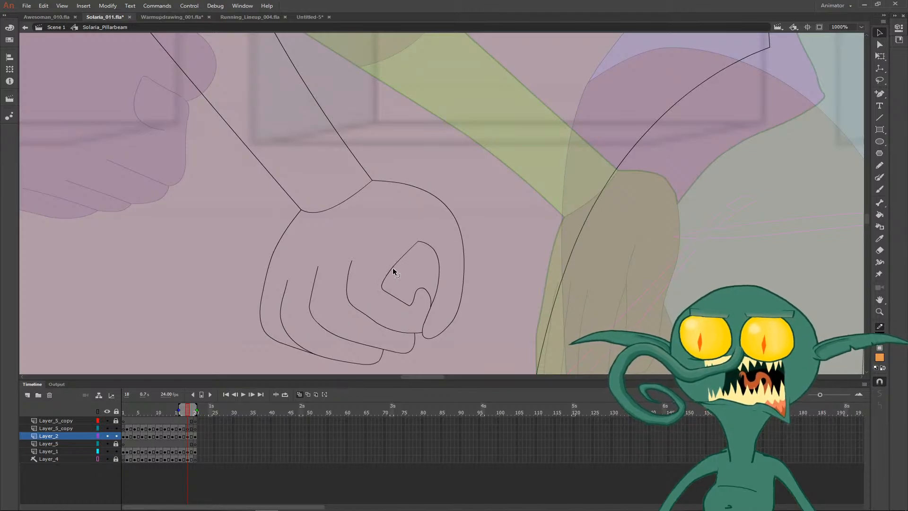
{"action": "left_click_drag", "start_coordinate": [360, 217], "coordinate": [335, 239]}
{"action": "key", "text": "ctrl+minus"}
{"action": "key", "text": "ctrl+minus"}
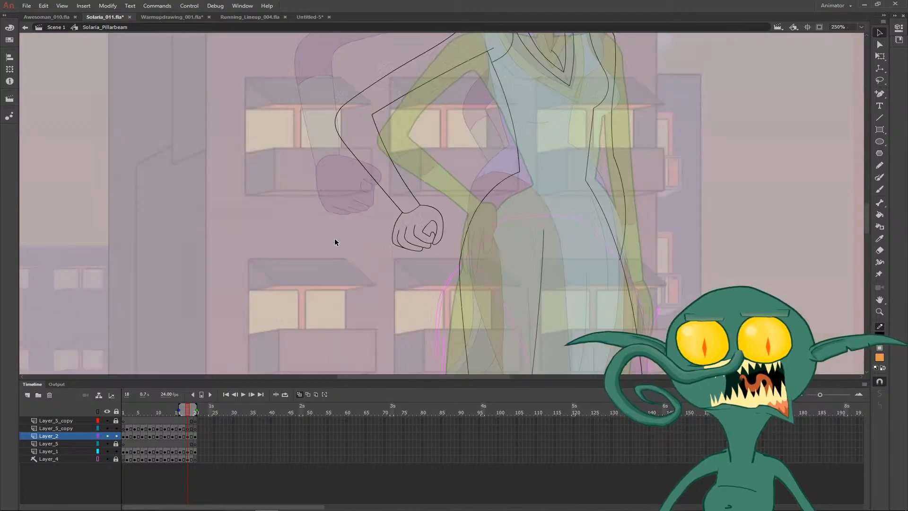
- Draw a glove edge across the forearm below the elbow, trim its overhanging ends and lower the inner elbow corner slightly
{"action": "left_click_drag", "start_coordinate": [410, 182], "coordinate": [360, 258]}
{"action": "key", "text": "y"}
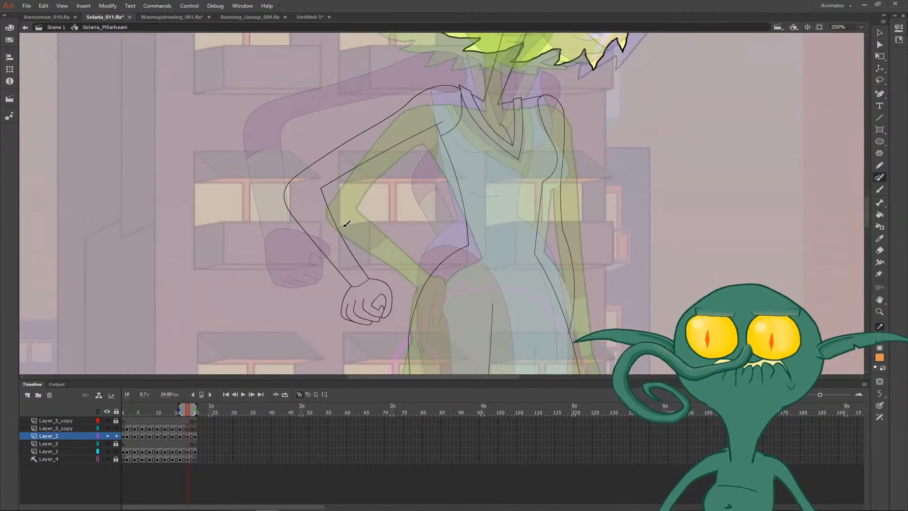
{"action": "left_click_drag", "start_coordinate": [337, 212], "coordinate": [305, 241]}
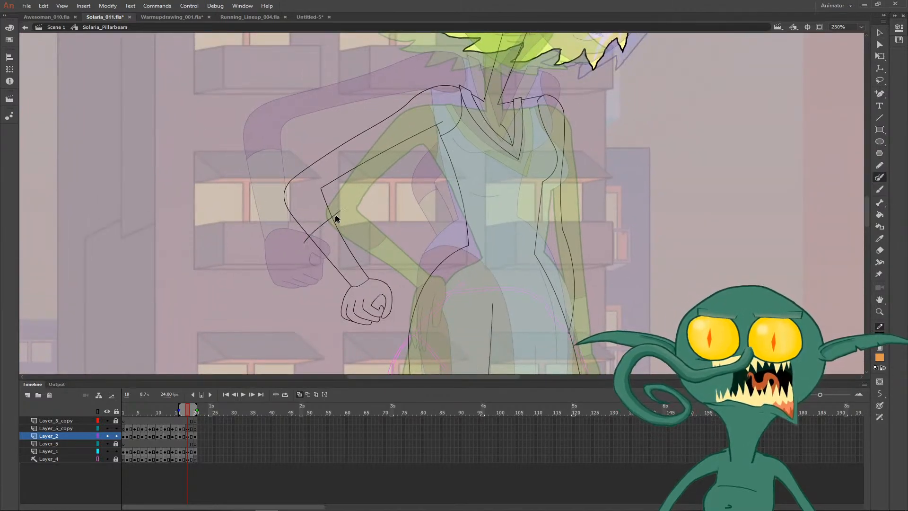
{"action": "key", "text": "ctrl+z"}
{"action": "left_click_drag", "start_coordinate": [341, 208], "coordinate": [286, 239]}
{"action": "key", "text": "v"}
{"action": "left_click", "coordinate": [293, 232]}
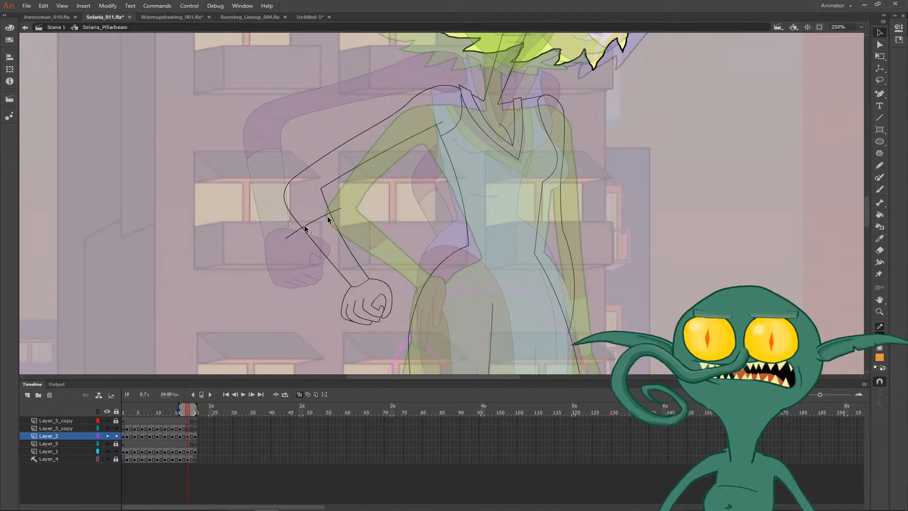
{"action": "key", "text": "Delete"}
{"action": "key", "text": "Delete"}
{"action": "left_click_drag", "start_coordinate": [321, 189], "coordinate": [319, 194]}
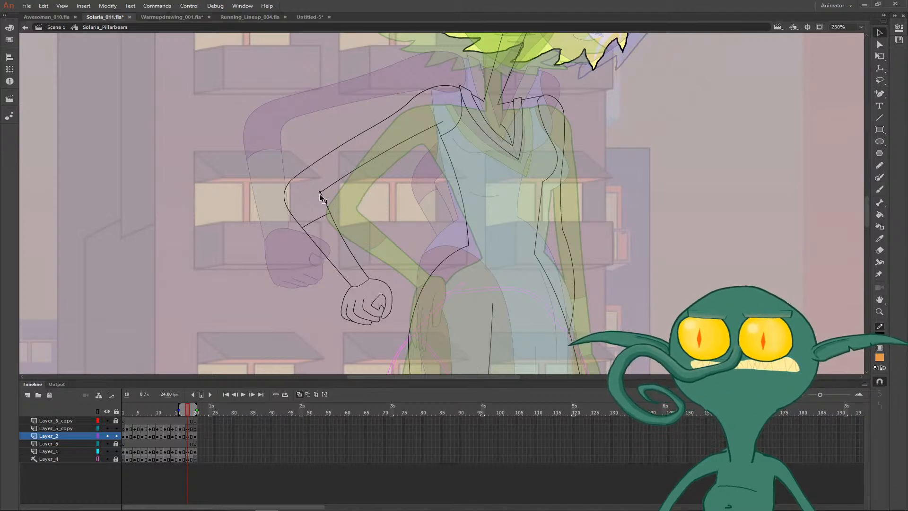
- Draw a shallow curved bust line across the chest below the V-neckline, undoing unsatisfactory strokes
{"action": "key", "text": "ctrl+minus"}
{"action": "left_click_drag", "start_coordinate": [533, 205], "coordinate": [447, 208]}
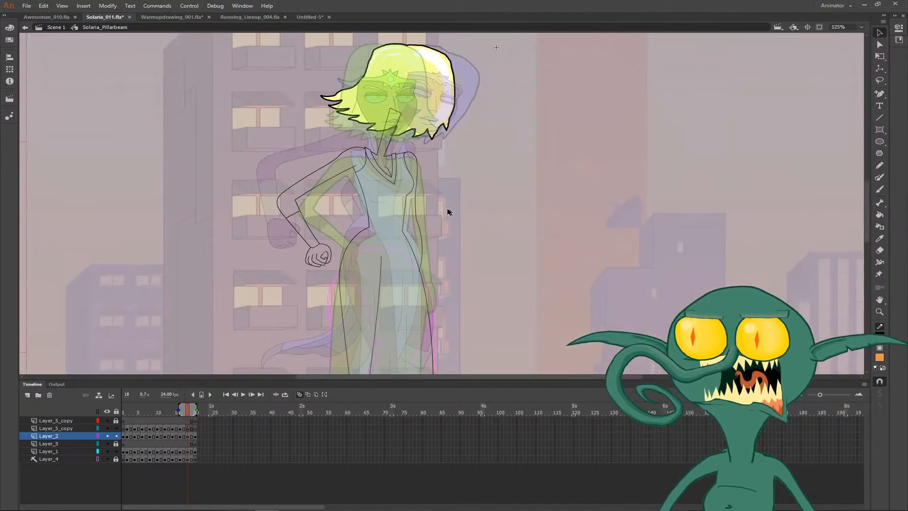
{"action": "key", "text": "u"}
{"action": "key", "text": "z"}
{"action": "left_click", "coordinate": [378, 194]}
{"action": "key", "text": "y"}
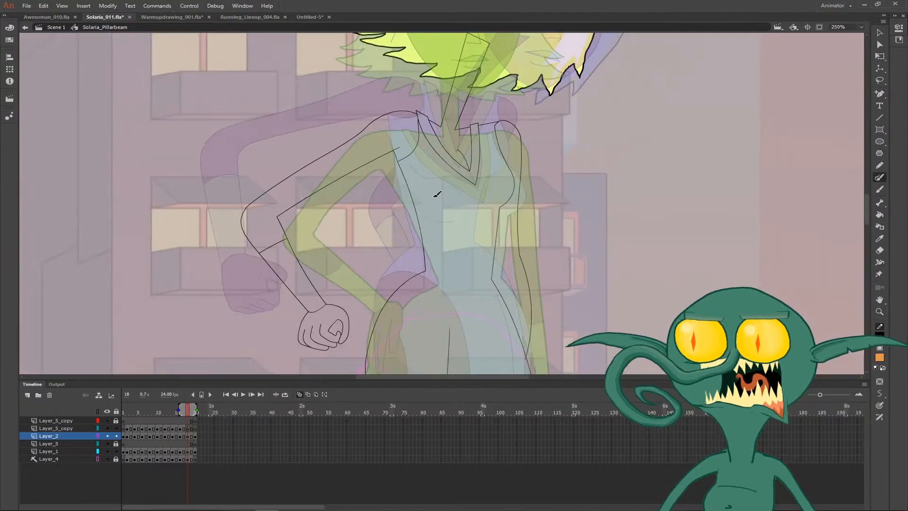
{"action": "mouse_move", "coordinate": [425, 198]}
{"action": "left_mouse_down"}
{"action": "mouse_move", "coordinate": [476, 200]}
{"action": "mouse_move", "coordinate": [345, 200]}
{"action": "left_mouse_up"}
{"action": "key", "text": "ctrl+z"}
{"action": "key", "text": "ctrl+z"}
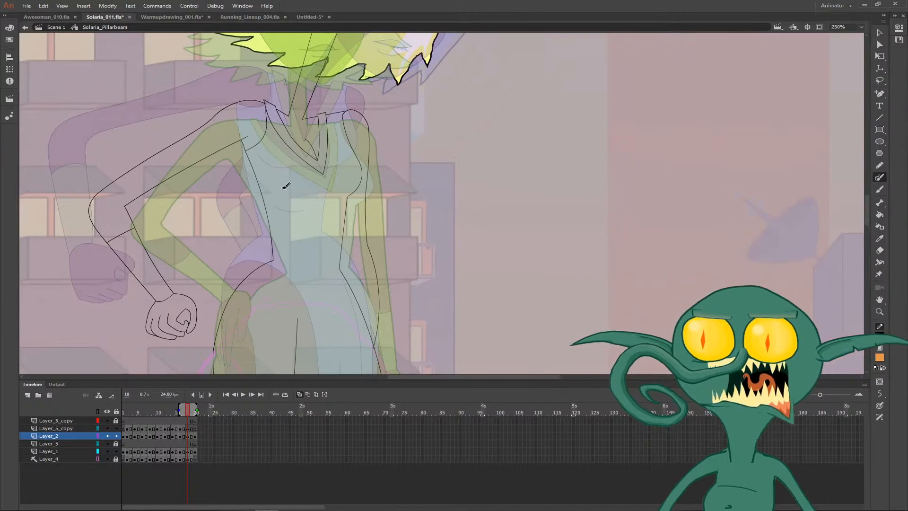
{"action": "mouse_move", "coordinate": [270, 182]}
{"action": "left_mouse_down"}
{"action": "mouse_move", "coordinate": [319, 192]}
{"action": "mouse_move", "coordinate": [280, 197]}
{"action": "mouse_move", "coordinate": [315, 194]}
{"action": "left_mouse_up"}
{"action": "key", "text": "ctrl+z"}
{"action": "key", "text": "ctrl+z"}
{"action": "key", "text": "ctrl+z"}
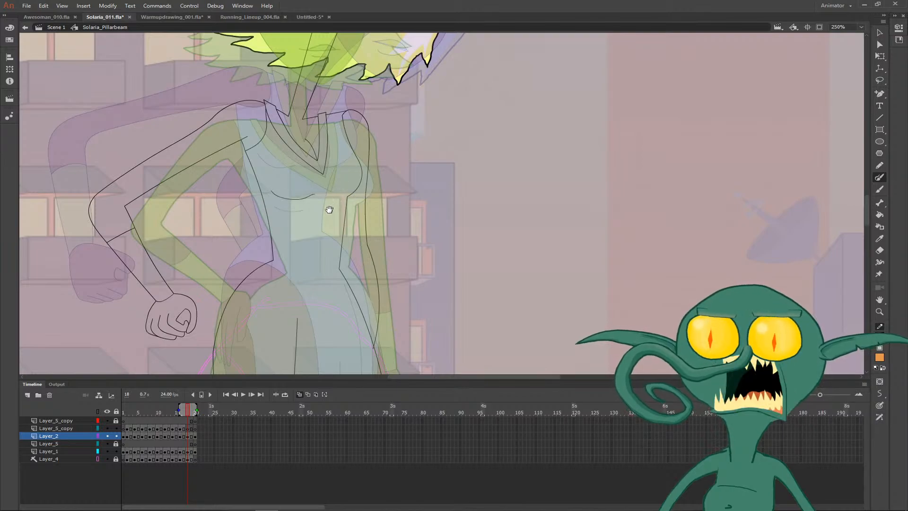
- Shrink the eraser and trim the end of the bust line beneath the neckline's point
{"action": "key", "text": "r"}
{"action": "key", "text": "e"}
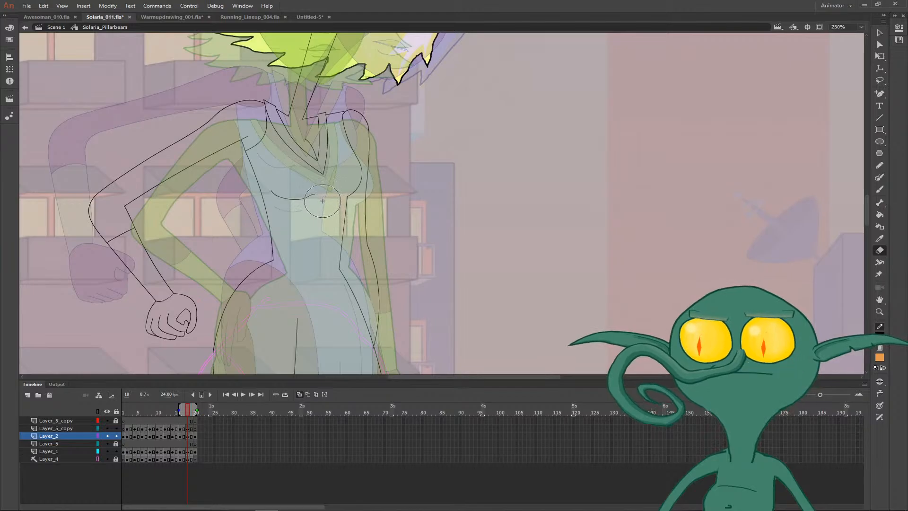
{"action": "key", "text": "bracketleft"}
{"action": "key", "text": "bracketleft"}
{"action": "key", "text": "bracketleft"}
{"action": "key", "text": "bracketleft"}
{"action": "key", "text": "bracketleft"}
{"action": "key", "text": "bracketleft"}
{"action": "key", "text": "bracketleft"}
{"action": "key", "text": "bracketleft"}
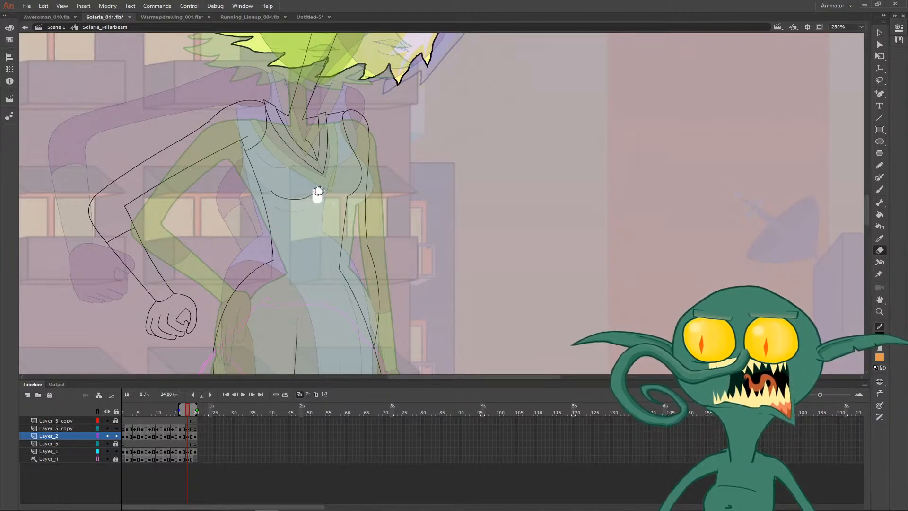
- Compare the legs, boots and dress hem across frames 17 to 20, with onion skinning turned off
{"action": "key", "text": "space"}
{"action": "mouse_move", "coordinate": [368, 263]}
{"action": "left_mouse_down"}
{"action": "mouse_move", "coordinate": [290, 235]}
{"action": "mouse_move", "coordinate": [279, 157]}
{"action": "left_mouse_up"}
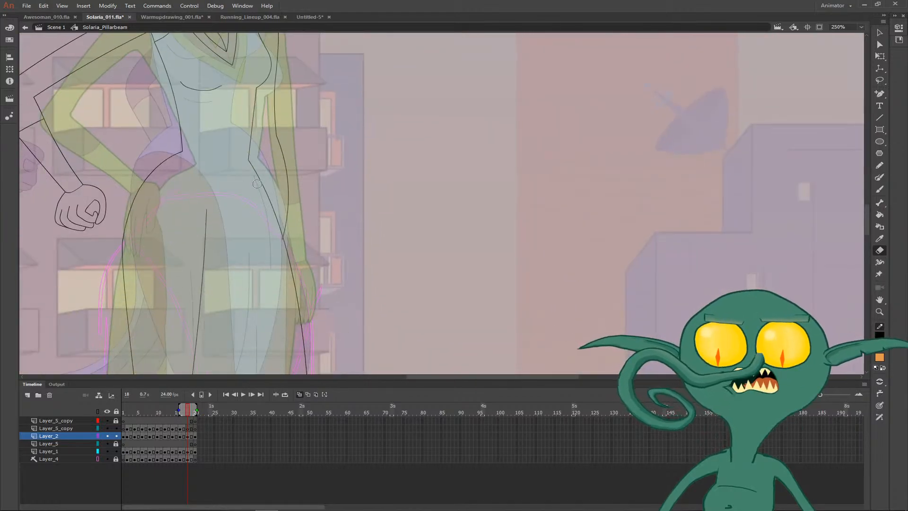
{"action": "key", "text": "y"}
{"action": "key", "text": "ctrl+minus"}
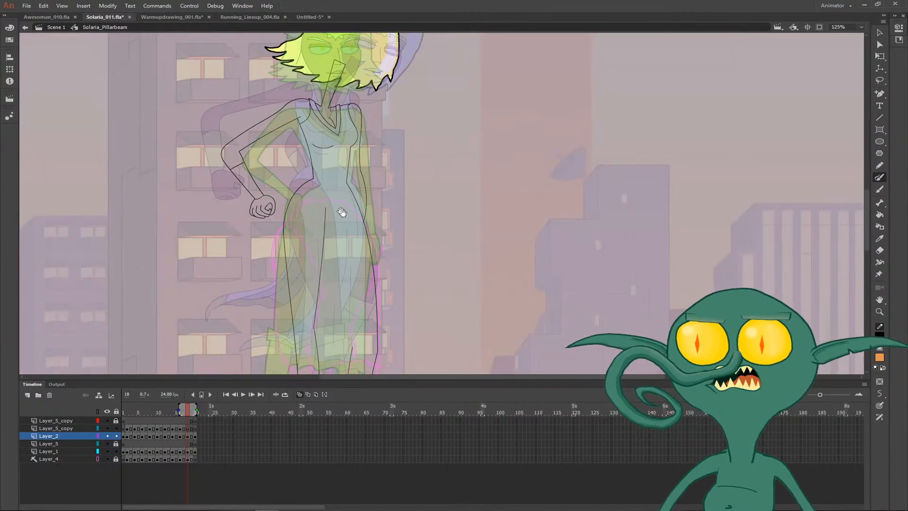
{"action": "key", "text": "space"}
{"action": "left_click_drag", "start_coordinate": [334, 221], "coordinate": [266, 140]}
{"action": "left_click_drag", "start_coordinate": [302, 225], "coordinate": [298, 183]}
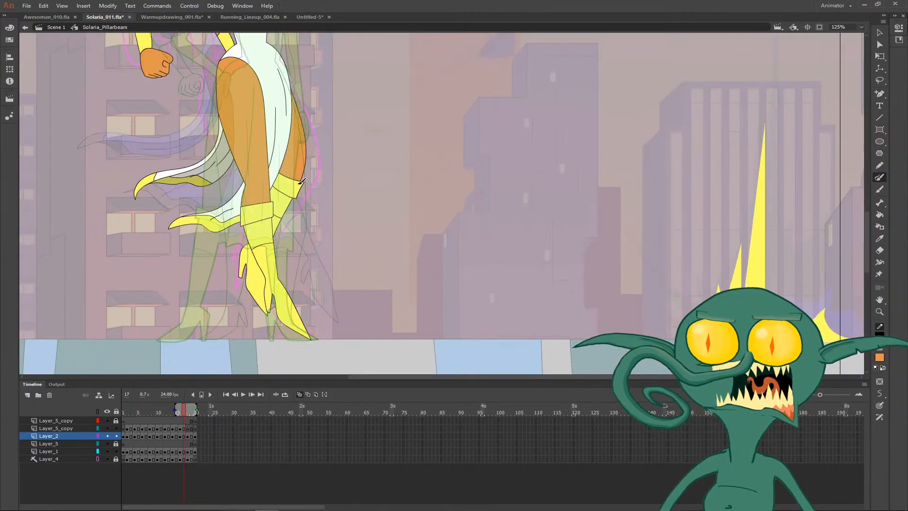
{"action": "left_click", "coordinate": [299, 394]}
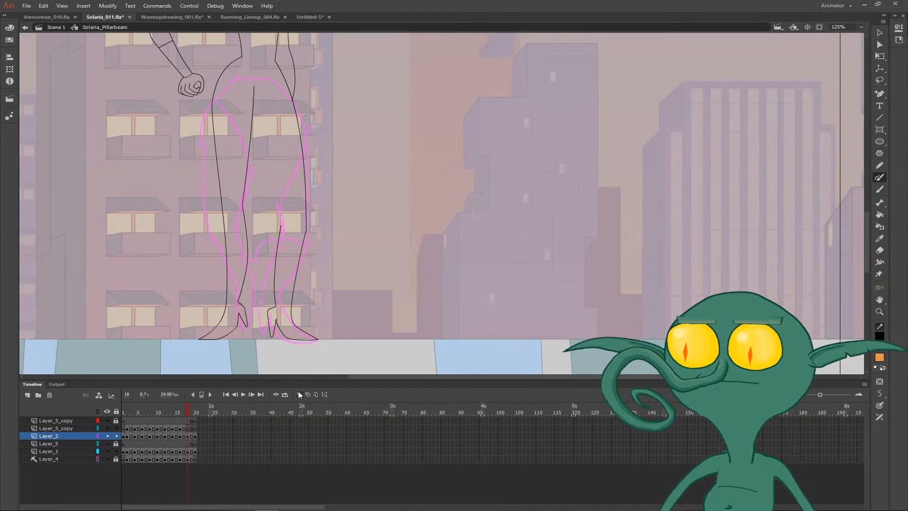
{"action": "key", "text": "period"}
{"action": "key", "text": "period"}
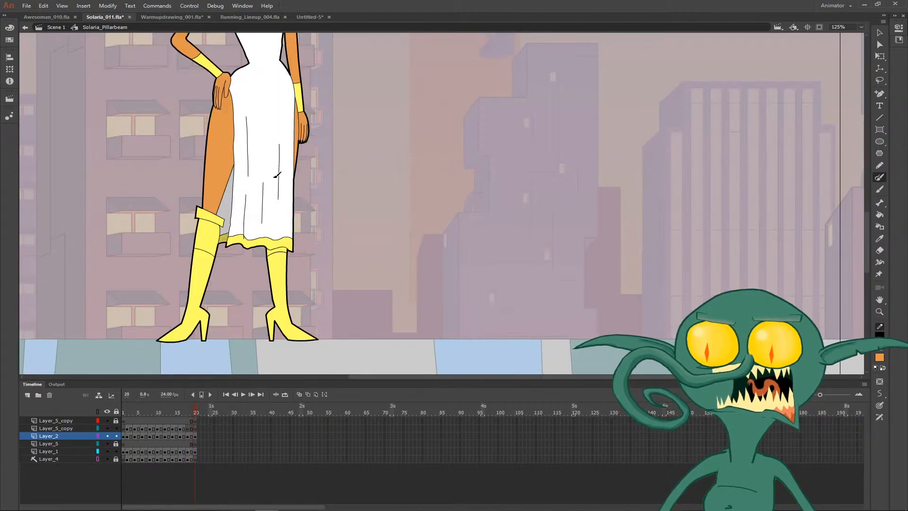
{"action": "key", "text": "comma"}
- Turn on onion skinning at frame 19 and draw a boot cuff around the knee of the leg on the fist's side
{"action": "left_click", "coordinate": [298, 394]}
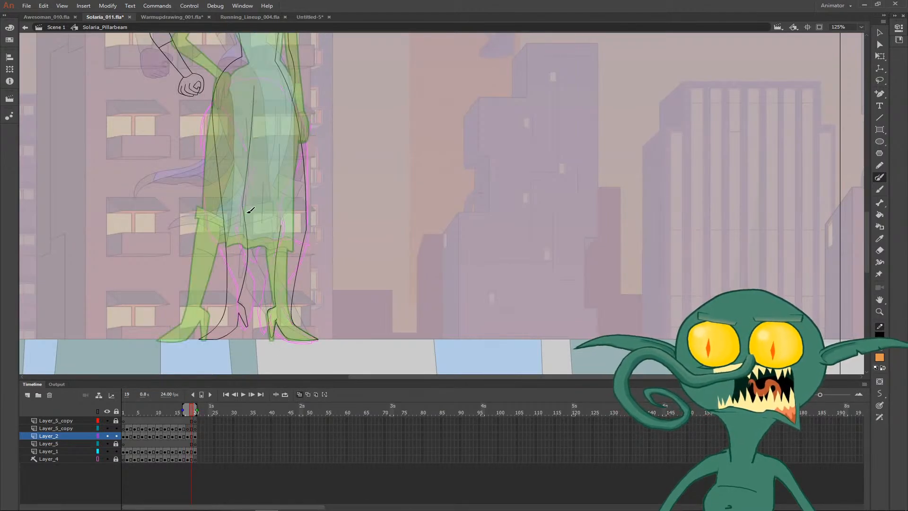
{"action": "mouse_move", "coordinate": [250, 210]}
{"action": "left_mouse_down"}
{"action": "mouse_move", "coordinate": [221, 215]}
{"action": "mouse_move", "coordinate": [230, 226]}
{"action": "mouse_move", "coordinate": [220, 229]}
{"action": "mouse_move", "coordinate": [251, 222]}
{"action": "left_mouse_up"}
{"action": "key", "text": "m"}
{"action": "key", "text": "n"}
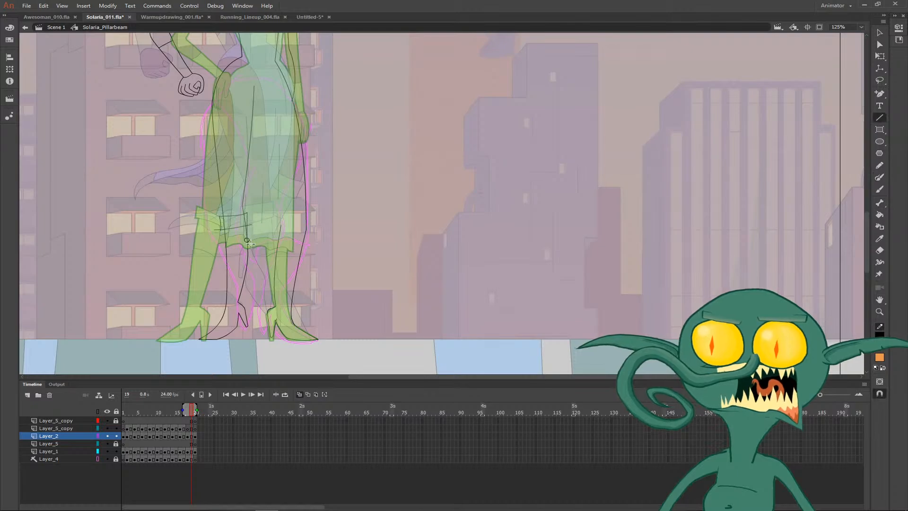
{"action": "key", "text": "v"}
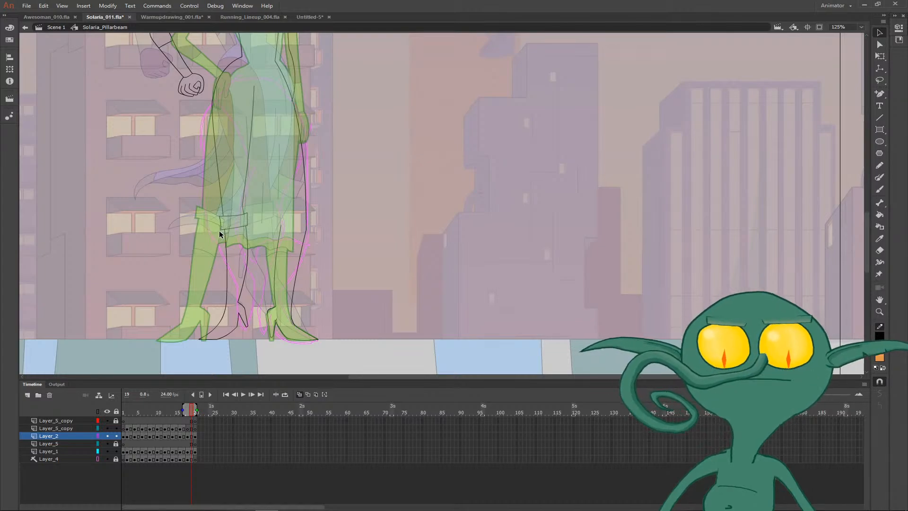
- Check the legs and boots on frame 17, turn off onion skinning and return to frame 18
{"action": "key", "text": "y"}
{"action": "key", "text": "comma"}
{"action": "key", "text": "comma"}
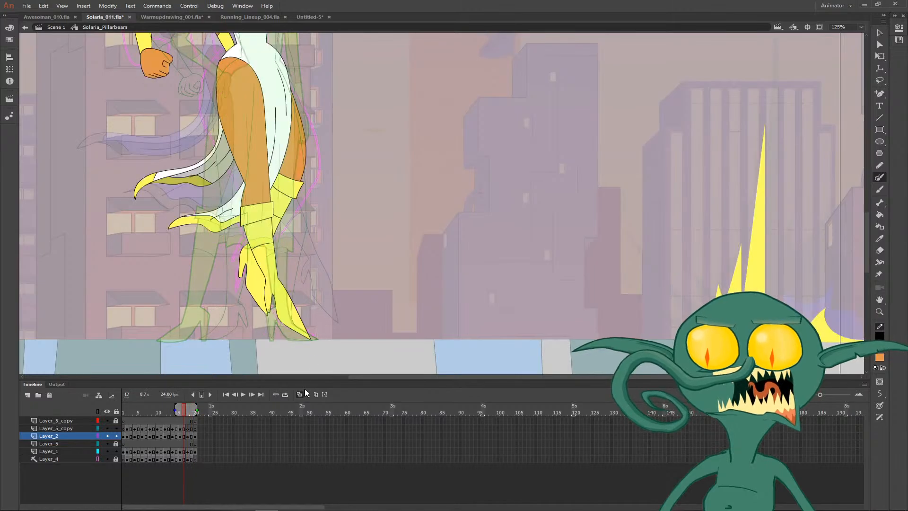
{"action": "left_click", "coordinate": [306, 394]}
{"action": "left_click", "coordinate": [308, 394]}
{"action": "key", "text": "period"}
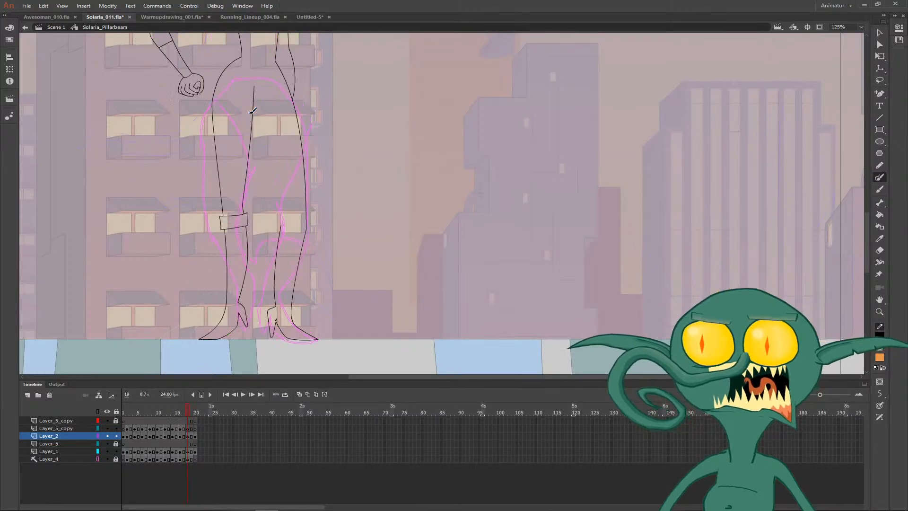
- Turn on onion skinning at frame 18 and adjust the outer contour of the uncuffed leg at the knee
{"action": "key", "text": "comma"}
{"action": "key", "text": "period"}
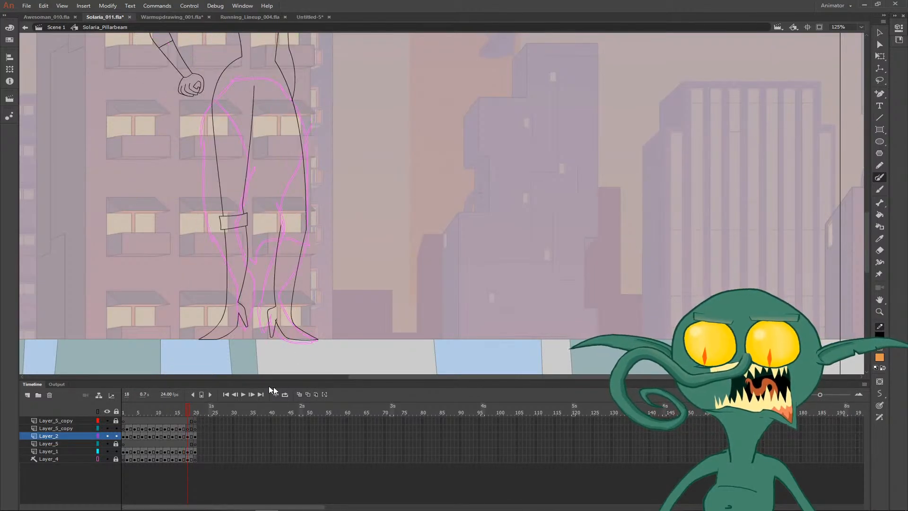
{"action": "left_click", "coordinate": [299, 394]}
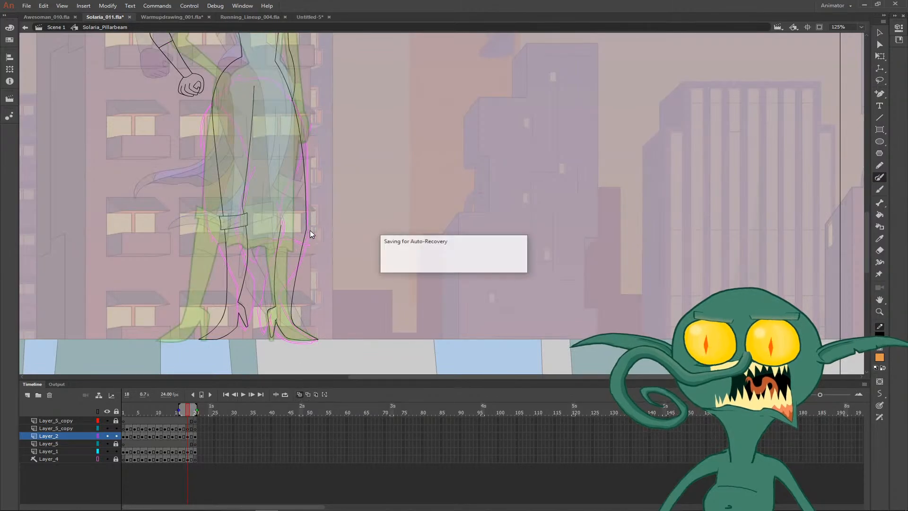
{"action": "key", "text": "comma"}
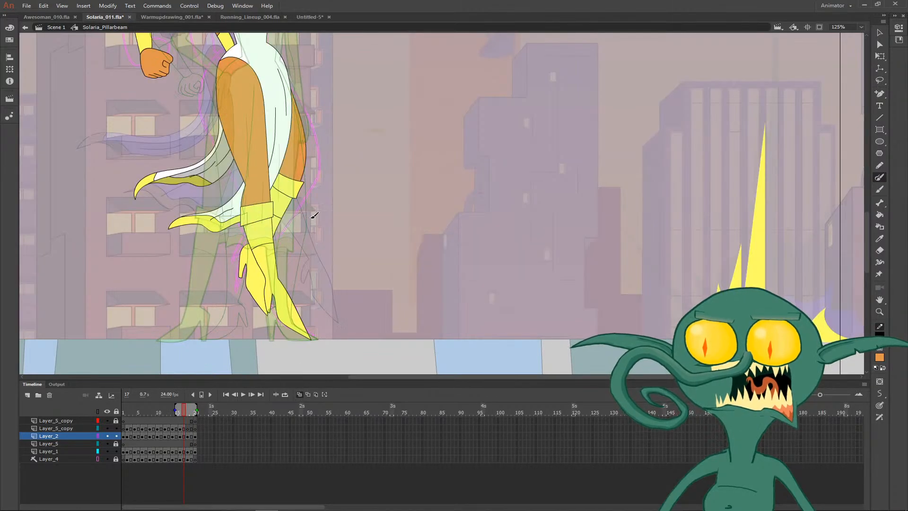
{"action": "key", "text": "period"}
{"action": "key", "text": "v"}
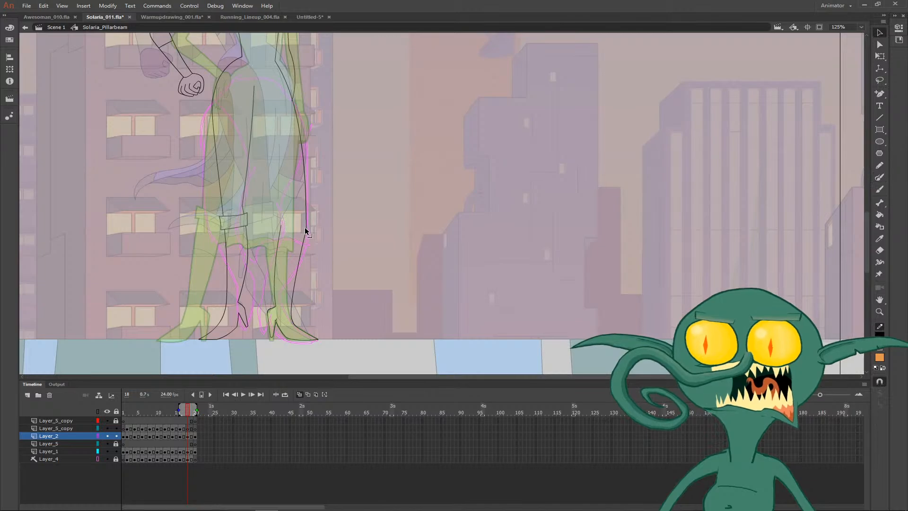
{"action": "left_click_drag", "start_coordinate": [305, 226], "coordinate": [302, 223]}
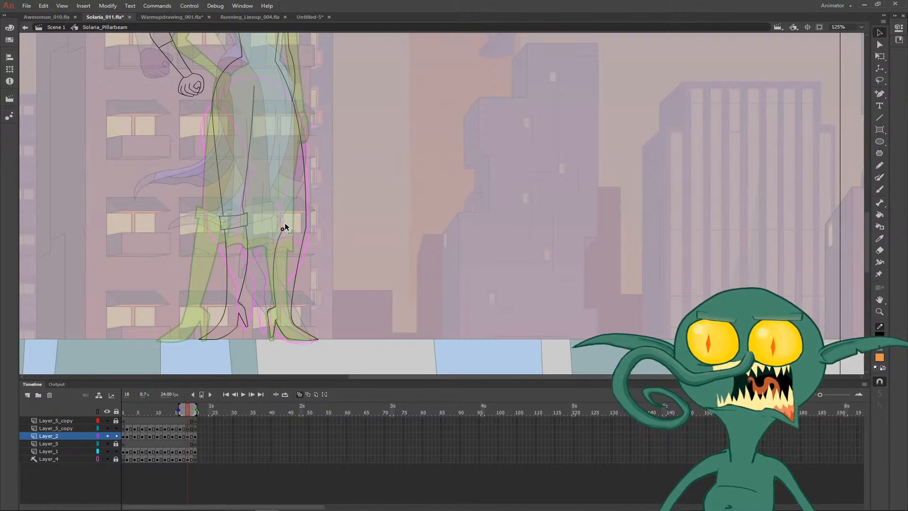
- Draw the inner thigh line of the uncuffed leg from the knee up to the hip
{"action": "key", "text": "n"}
{"action": "mouse_move", "coordinate": [282, 221]}
{"action": "left_mouse_down"}
{"action": "mouse_move", "coordinate": [256, 99]}
{"action": "mouse_move", "coordinate": [274, 104]}
{"action": "left_mouse_up"}
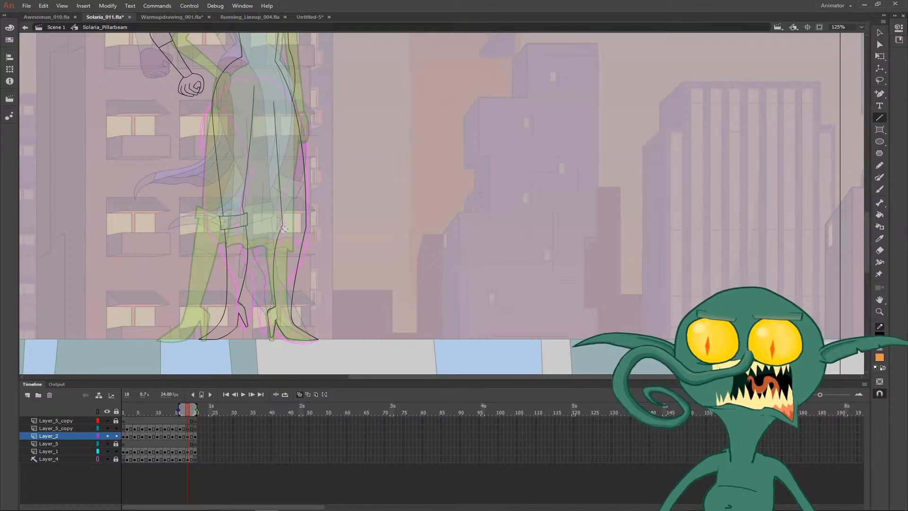
{"action": "key", "text": "v"}
{"action": "left_click_drag", "start_coordinate": [317, 186], "coordinate": [329, 229]}
- Draw the dress's front panel edges curving from the hips over the thighs on frame 18, using frames 17 and 19 as reference
{"action": "key", "text": "y"}
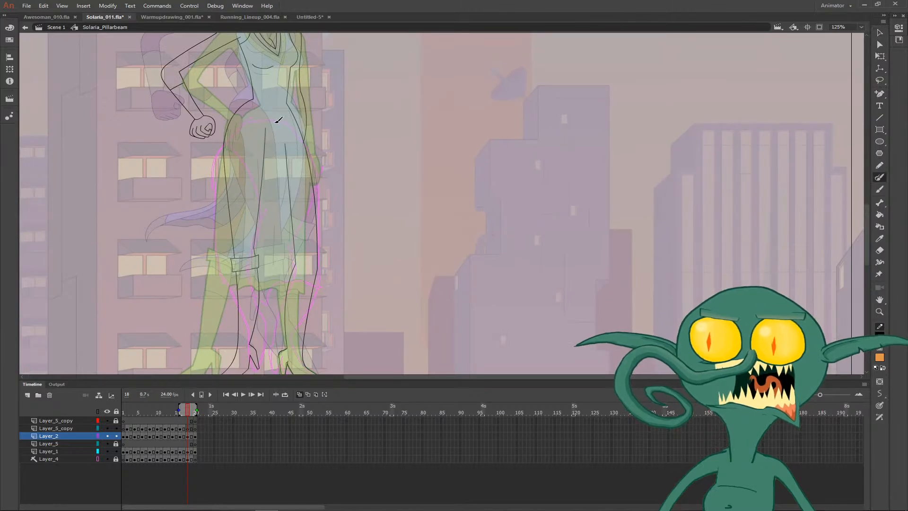
{"action": "key", "text": "comma"}
{"action": "key", "text": "period"}
{"action": "key", "text": "period"}
{"action": "key", "text": "period"}
{"action": "key", "text": "comma"}
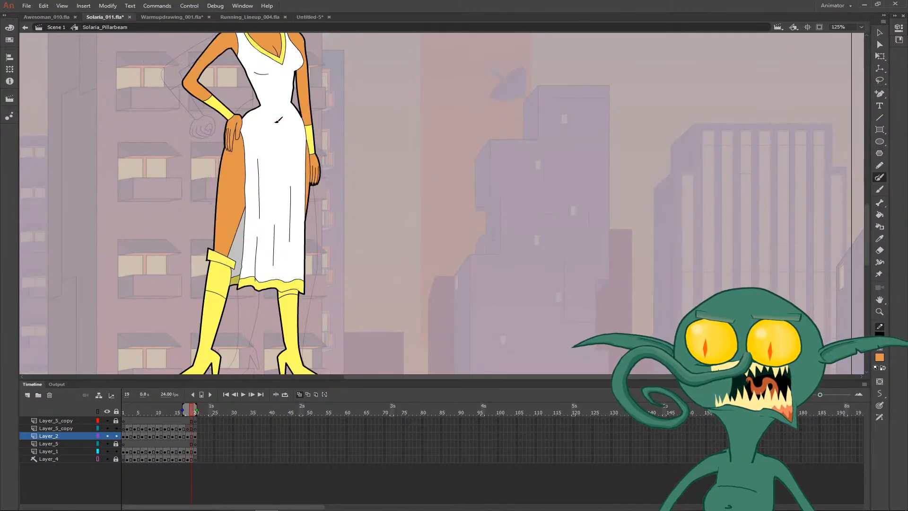
{"action": "mouse_move", "coordinate": [241, 110]}
{"action": "left_mouse_down"}
{"action": "mouse_move", "coordinate": [256, 124]}
{"action": "mouse_move", "coordinate": [271, 188]}
{"action": "left_mouse_up"}
{"action": "mouse_move", "coordinate": [303, 114]}
{"action": "left_mouse_down"}
{"action": "mouse_move", "coordinate": [307, 138]}
{"action": "mouse_move", "coordinate": [290, 203]}
{"action": "mouse_move", "coordinate": [250, 253]}
{"action": "left_mouse_up"}
{"action": "key", "text": "comma"}
{"action": "key", "text": "comma"}
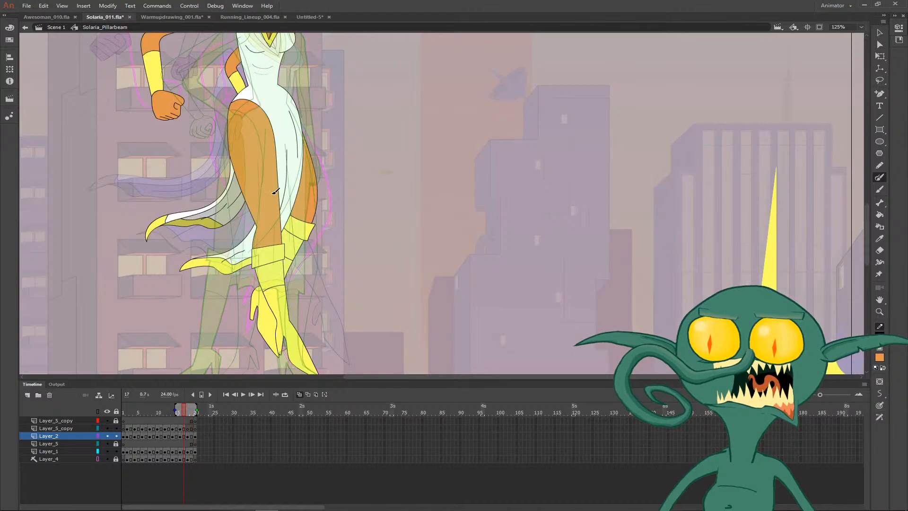
{"action": "key", "text": "period"}
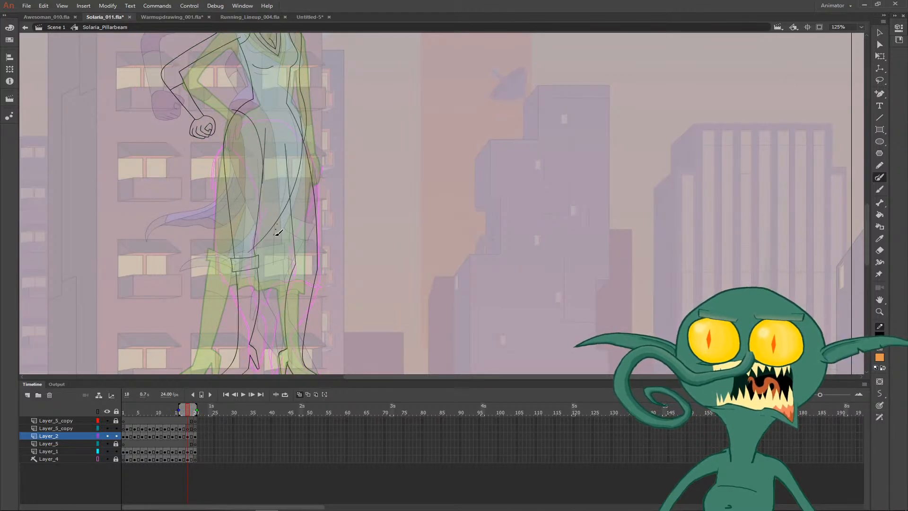
- Draw the front panel's lower edge and its pointed, wavy hem trailing behind the cuffed boot
{"action": "mouse_move", "coordinate": [278, 233]}
{"action": "left_mouse_down"}
{"action": "mouse_move", "coordinate": [263, 265]}
{"action": "mouse_move", "coordinate": [297, 199]}
{"action": "left_mouse_up"}
{"action": "key", "text": "ctrl+z"}
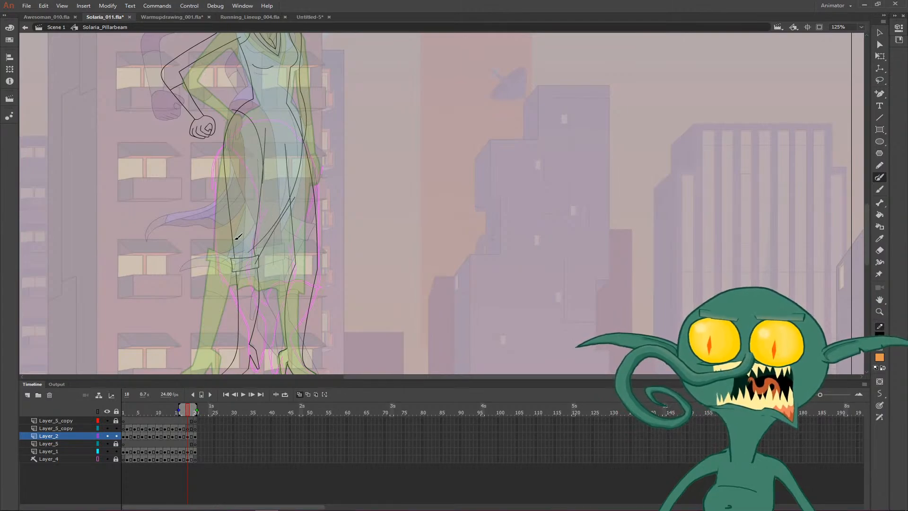
{"action": "mouse_move", "coordinate": [239, 226]}
{"action": "left_mouse_down"}
{"action": "mouse_move", "coordinate": [193, 289]}
{"action": "mouse_move", "coordinate": [254, 286]}
{"action": "left_mouse_up"}
{"action": "left_click_drag", "start_coordinate": [191, 279], "coordinate": [244, 279]}
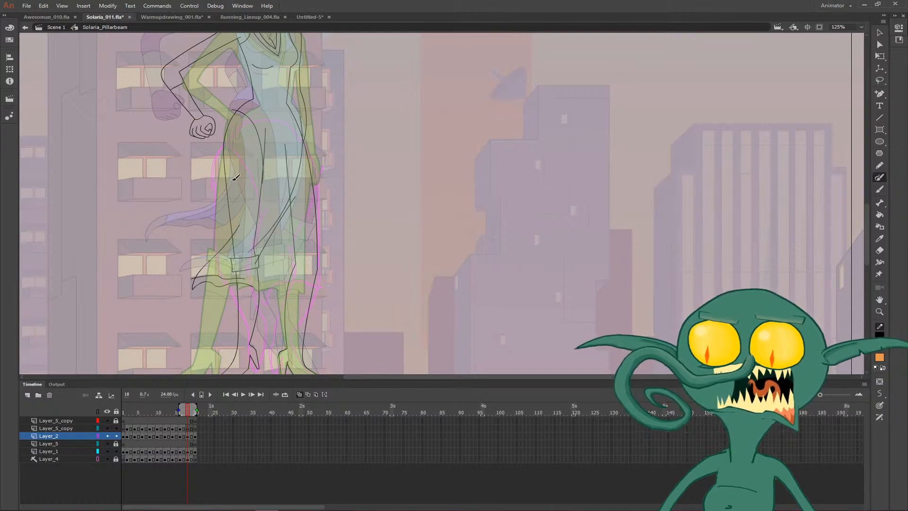
- Draw the rear dress tail flowing out behind the thigh, ending in a pointed tip with a wavy border
{"action": "mouse_move", "coordinate": [235, 178]}
{"action": "left_mouse_down"}
{"action": "mouse_move", "coordinate": [229, 211]}
{"action": "mouse_move", "coordinate": [169, 256]}
{"action": "left_mouse_up"}
{"action": "key", "text": "ctrl+z"}
{"action": "mouse_move", "coordinate": [232, 178]}
{"action": "left_mouse_down"}
{"action": "mouse_move", "coordinate": [225, 201]}
{"action": "mouse_move", "coordinate": [164, 250]}
{"action": "left_mouse_up"}
{"action": "key", "text": "ctrl+z"}
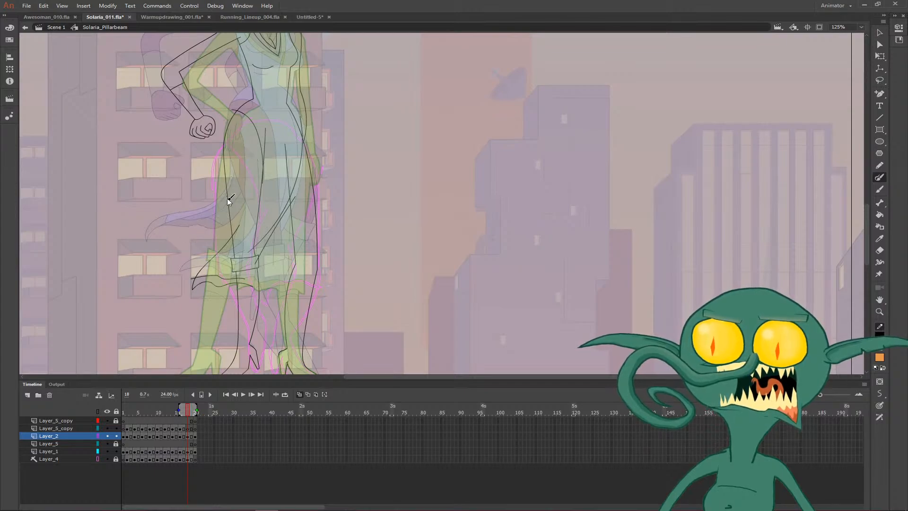
{"action": "mouse_move", "coordinate": [233, 188]}
{"action": "left_mouse_down"}
{"action": "mouse_move", "coordinate": [209, 222]}
{"action": "mouse_move", "coordinate": [165, 247]}
{"action": "mouse_move", "coordinate": [235, 240]}
{"action": "left_mouse_up"}
{"action": "key", "text": "ctrl+z"}
{"action": "left_click_drag", "start_coordinate": [169, 239], "coordinate": [239, 238]}
{"action": "key", "text": "v"}
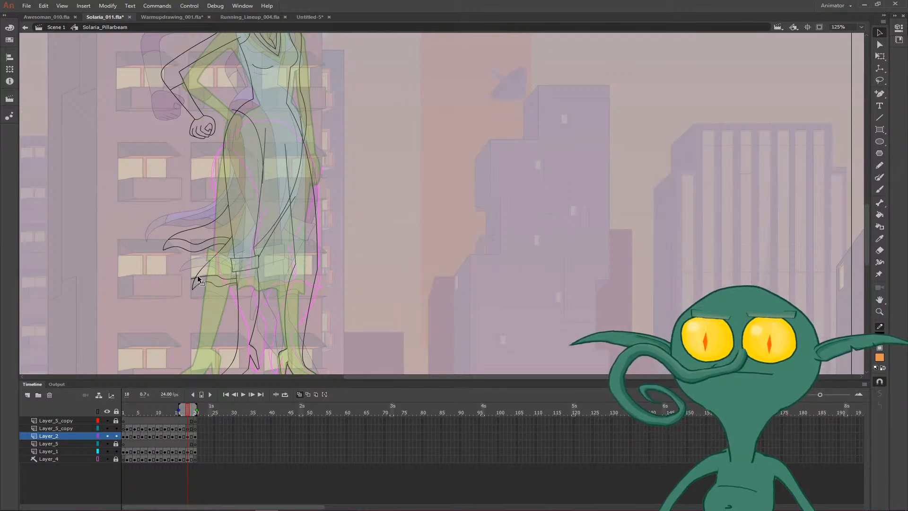
- Delete the extra overlapping line along the dress panel's edge above the knees
{"action": "left_click_drag", "start_coordinate": [314, 187], "coordinate": [305, 225]}
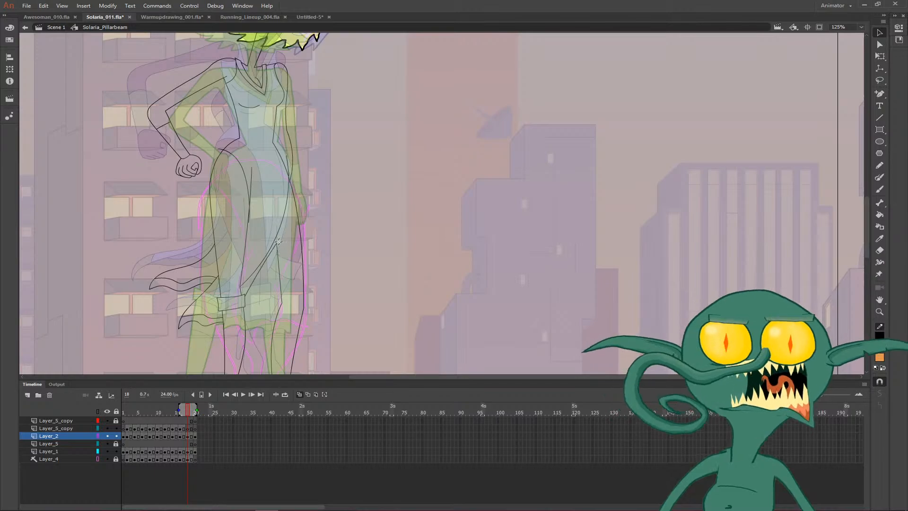
{"action": "key", "text": "n"}
{"action": "key", "text": "v"}
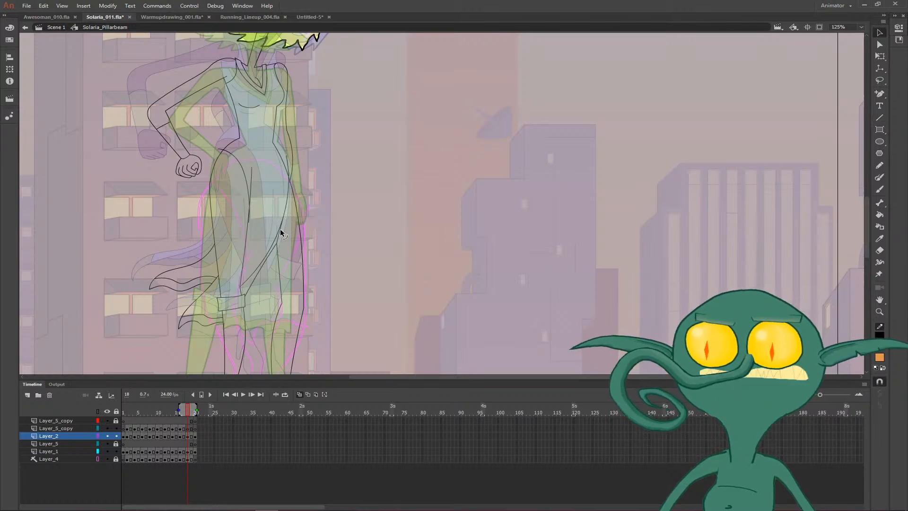
{"action": "left_click", "coordinate": [260, 264]}
{"action": "key", "text": "Delete"}
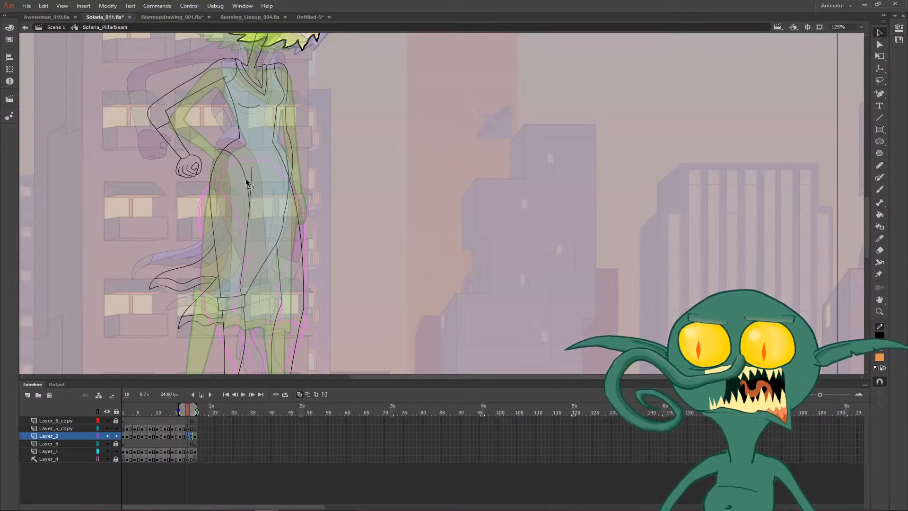
- Play back the animation, stop it at frame 13 and turn off onion skinning
{"action": "left_click_drag", "start_coordinate": [285, 136], "coordinate": [279, 213]}
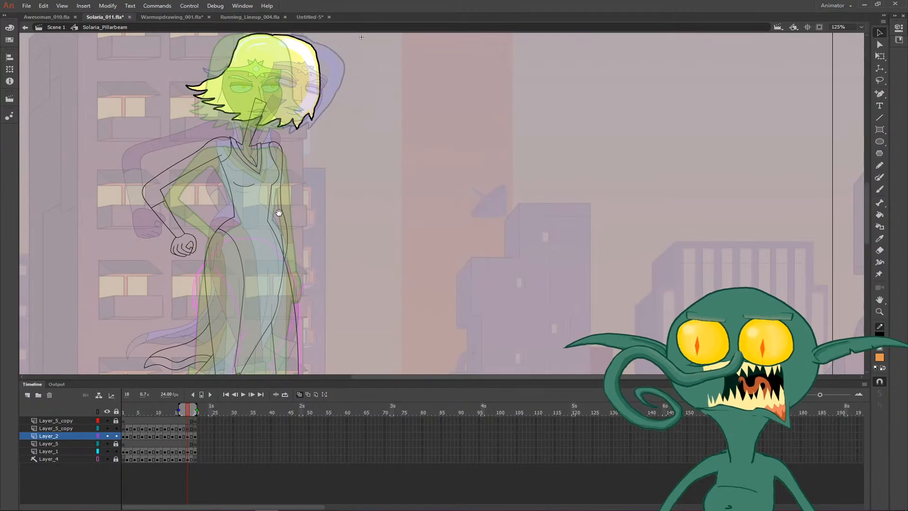
{"action": "key", "text": "Return"}
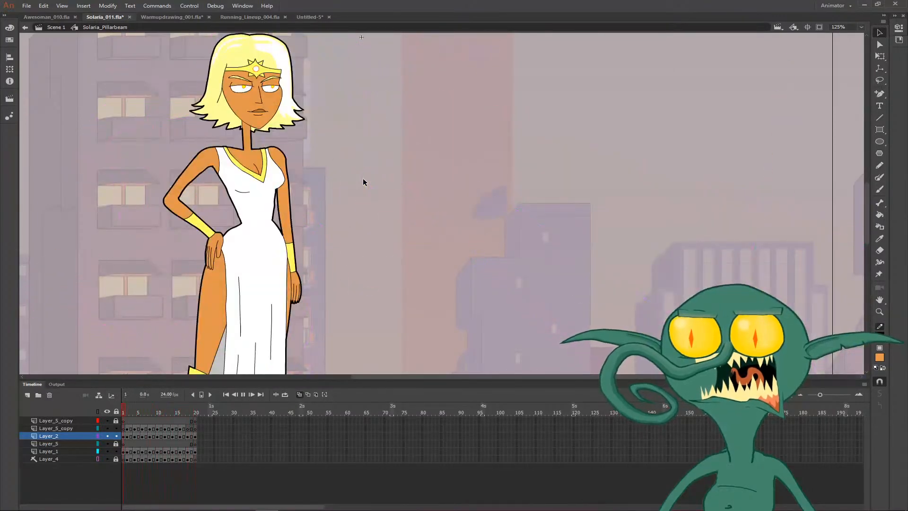
{"action": "key", "text": "Return"}
{"action": "key", "text": "alt+shift+o"}
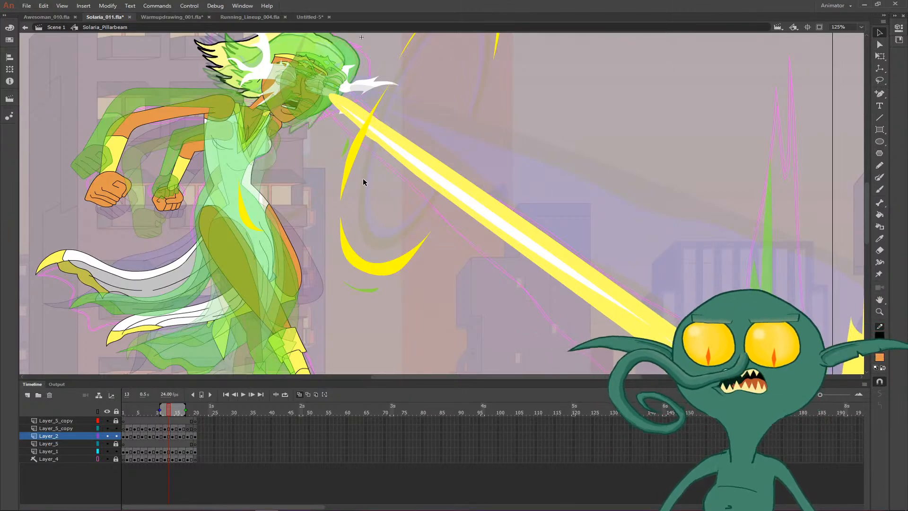
{"action": "left_click", "coordinate": [299, 396]}
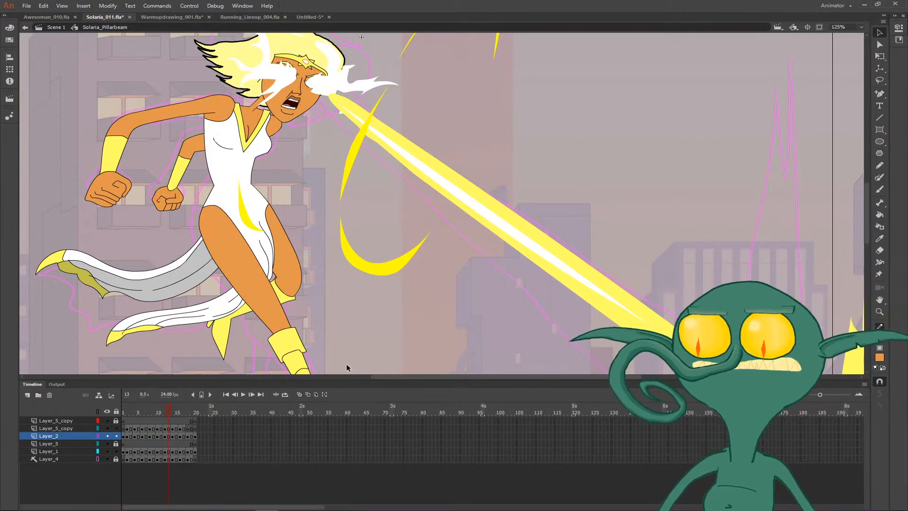
{"action": "scroll", "coordinate": [346, 340], "scroll_direction": "down", "scroll_amount": 3}
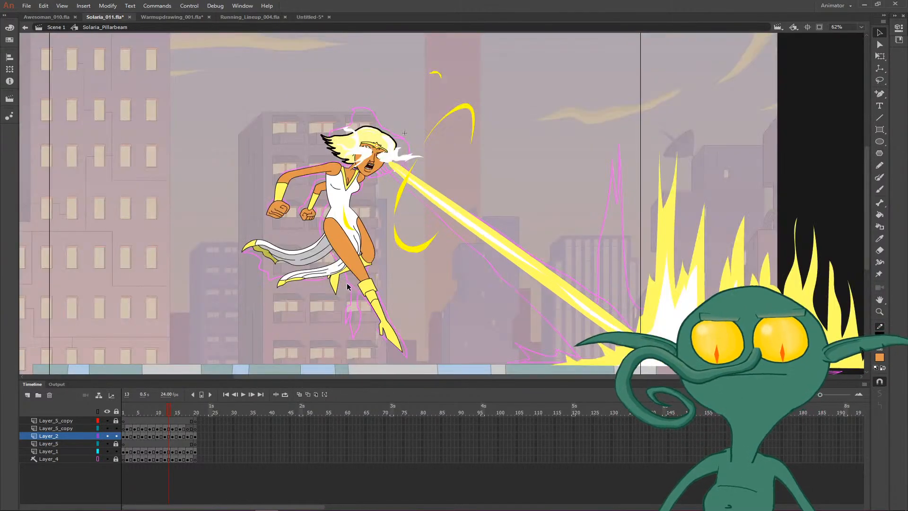
- Compare the head, pose and beam across frames 12 to 14 by flipping back and forth
{"action": "key", "text": "comma"}
{"action": "key", "text": "comma"}
{"action": "key", "text": "period"}
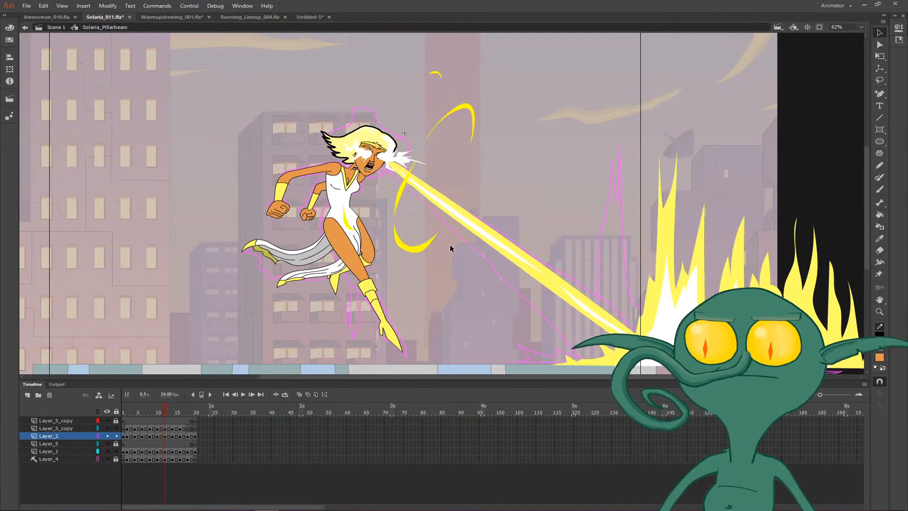
{"action": "key", "text": "space"}
{"action": "left_click_drag", "start_coordinate": [449, 245], "coordinate": [391, 229]}
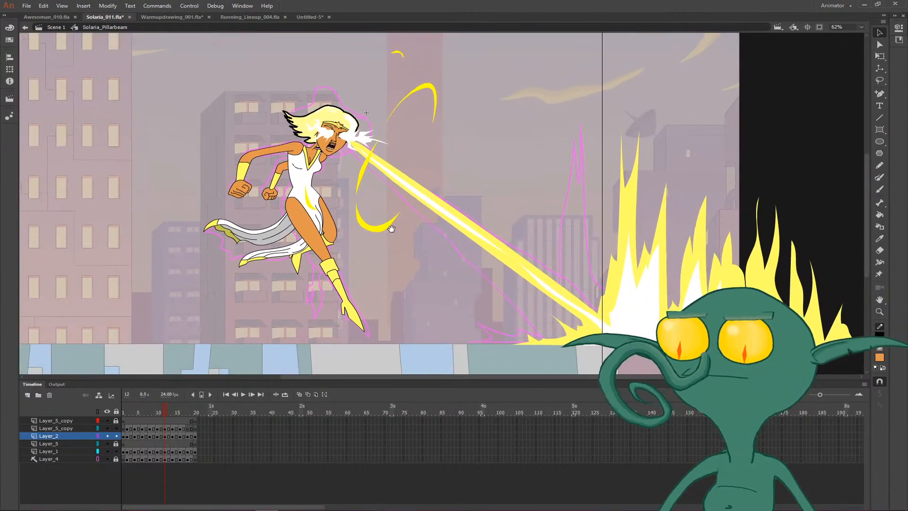
{"action": "key", "text": "period"}
{"action": "key", "text": "comma"}
{"action": "key", "text": "period"}
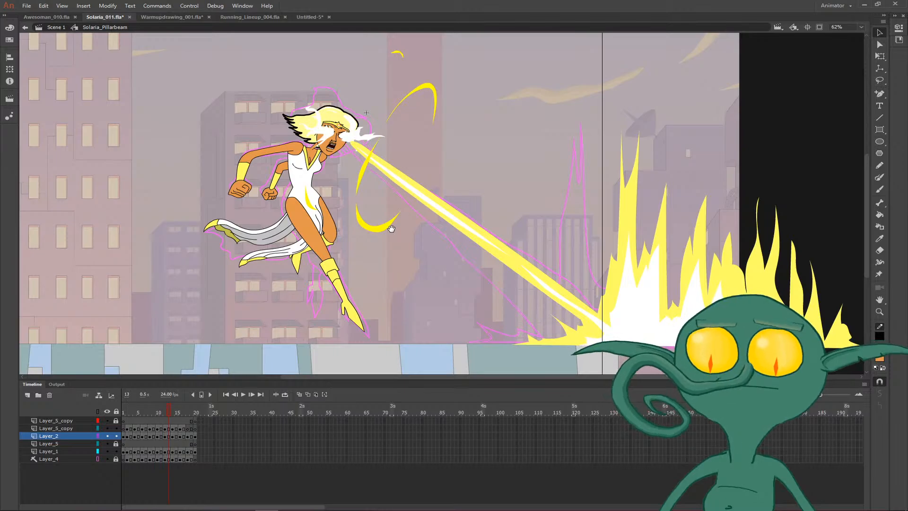
{"action": "key", "text": "period"}
{"action": "key", "text": "comma"}
{"action": "key", "text": "period"}
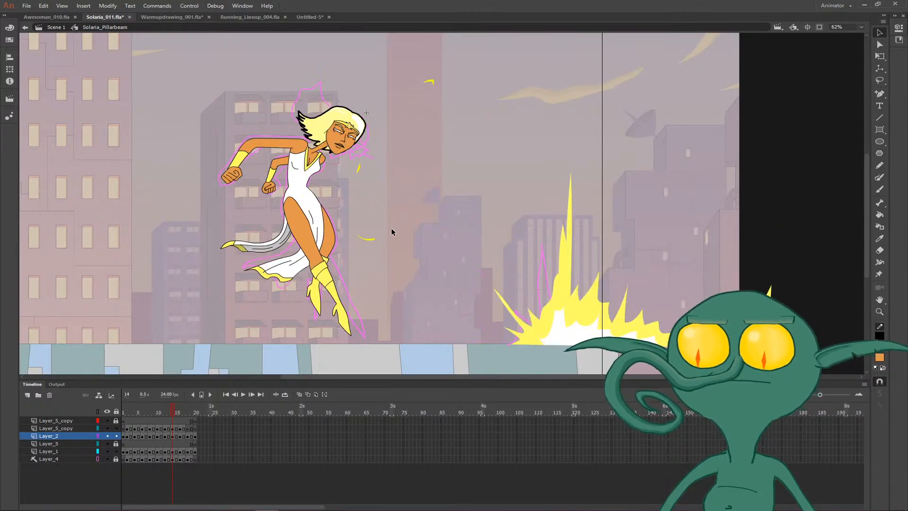
{"action": "key", "text": "comma"}
{"action": "key", "text": "period"}
{"action": "key", "text": "comma"}
{"action": "key", "text": "period"}
{"action": "key", "text": "comma"}
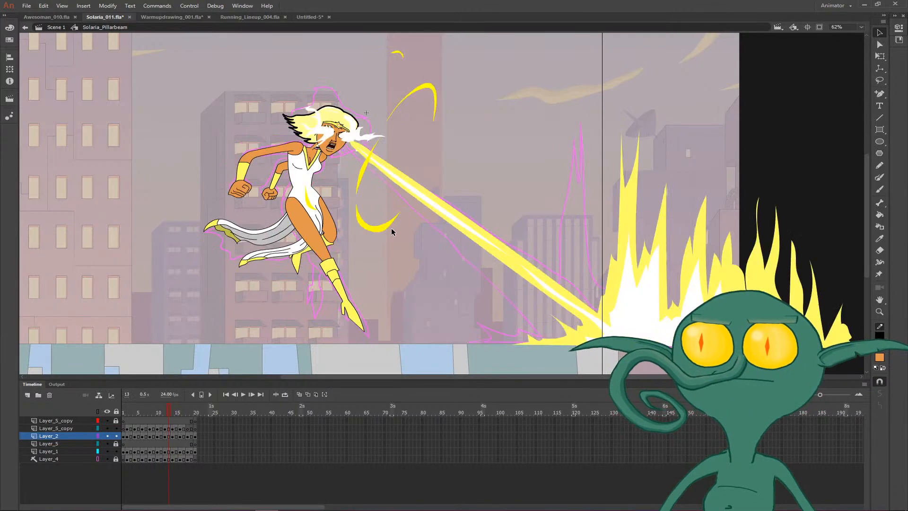
{"action": "key", "text": "period"}
{"action": "key", "text": "comma"}
{"action": "key", "text": "period"}
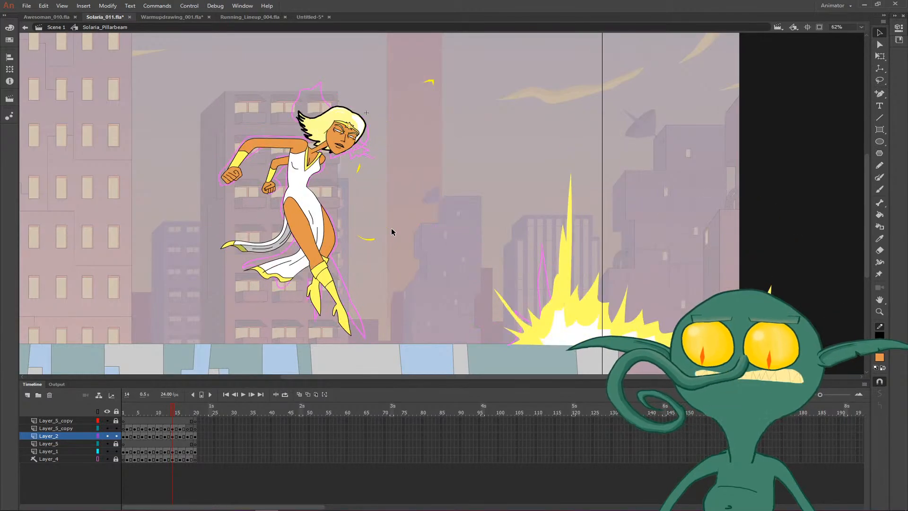
- Nudge the head slightly back and down on frame 14, checking its alignment against frame 13
{"action": "key", "text": "Left"}
{"action": "key", "text": "Left"}
{"action": "key", "text": "Left"}
{"action": "key", "text": "Left"}
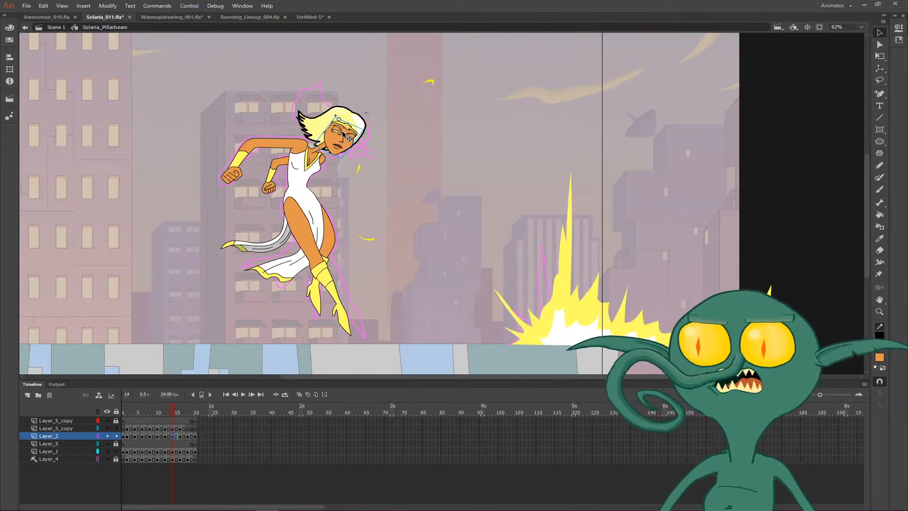
{"action": "left_click", "coordinate": [355, 121]}
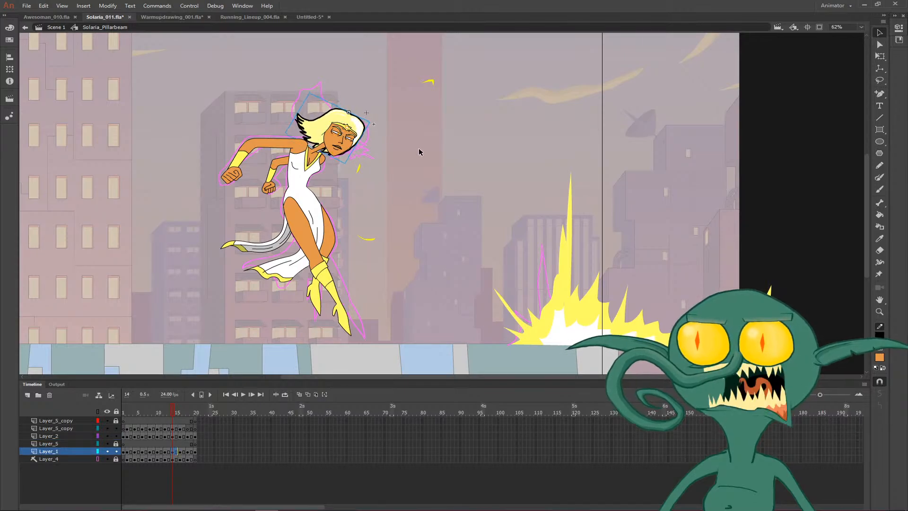
{"action": "key", "text": "comma"}
{"action": "key", "text": "period"}
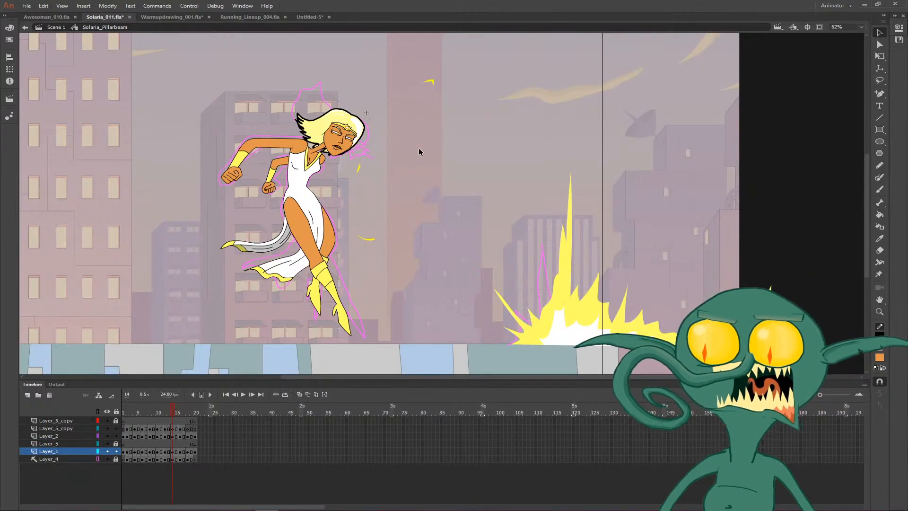
{"action": "key", "text": "comma"}
{"action": "key", "text": "period"}
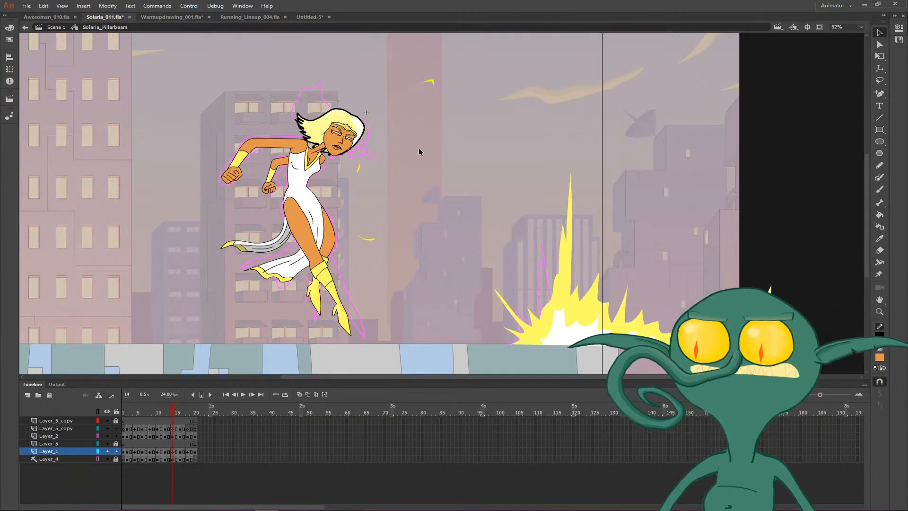
{"action": "key", "text": "comma"}
{"action": "key", "text": "period"}
{"action": "key", "text": "comma"}
{"action": "key", "text": "period"}
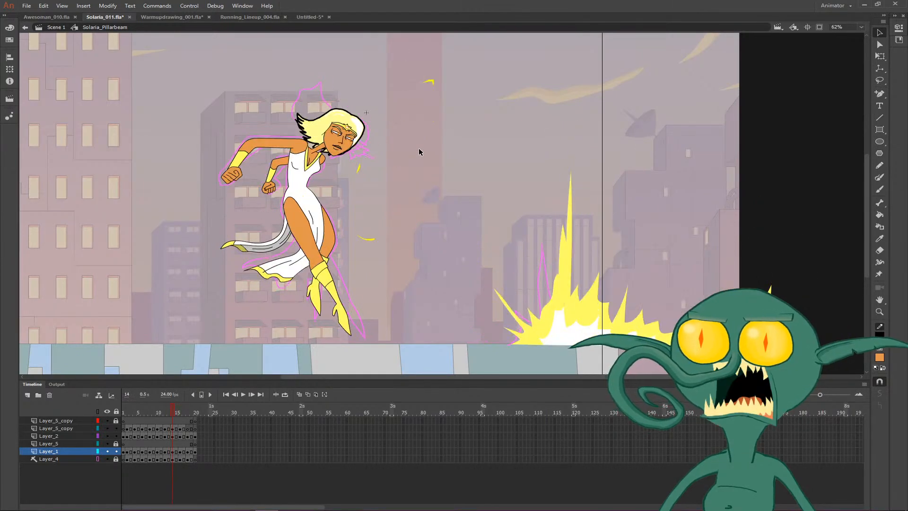
{"action": "key", "text": "comma"}
{"action": "key", "text": "period"}
- Review the beam blast frames from frame 14 back to frame 6 and forward to frame 10
{"action": "key", "text": "comma"}
{"action": "key", "text": "comma"}
{"action": "key", "text": "comma"}
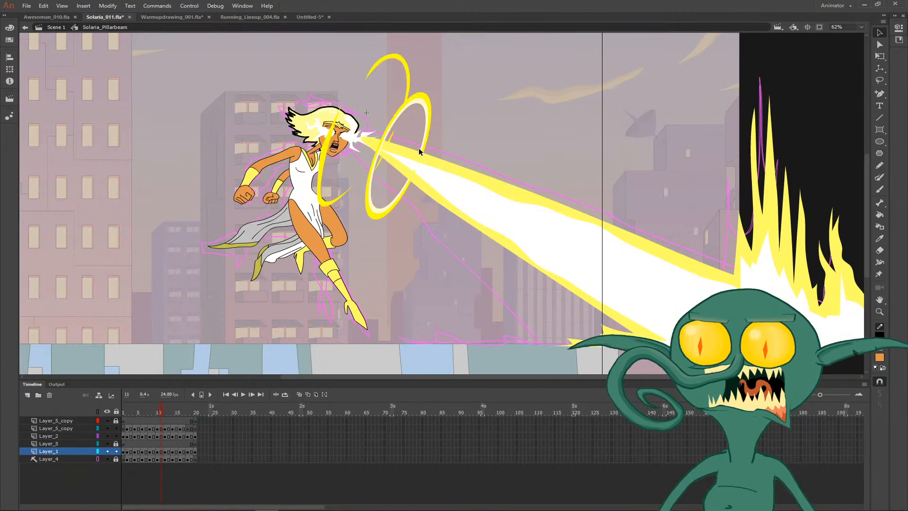
{"action": "key", "text": "comma"}
{"action": "key", "text": "comma"}
- Flip back and forth through the beam frames from frame 10 to about frame 15, and inspect the dress drawing on frame 13
{"action": "key", "text": "comma"}
{"action": "key", "text": "comma"}
{"action": "key", "text": "comma"}
{"action": "key", "text": "period"}
{"action": "key", "text": "period"}
{"action": "key", "text": "period"}
{"action": "key", "text": "period"}
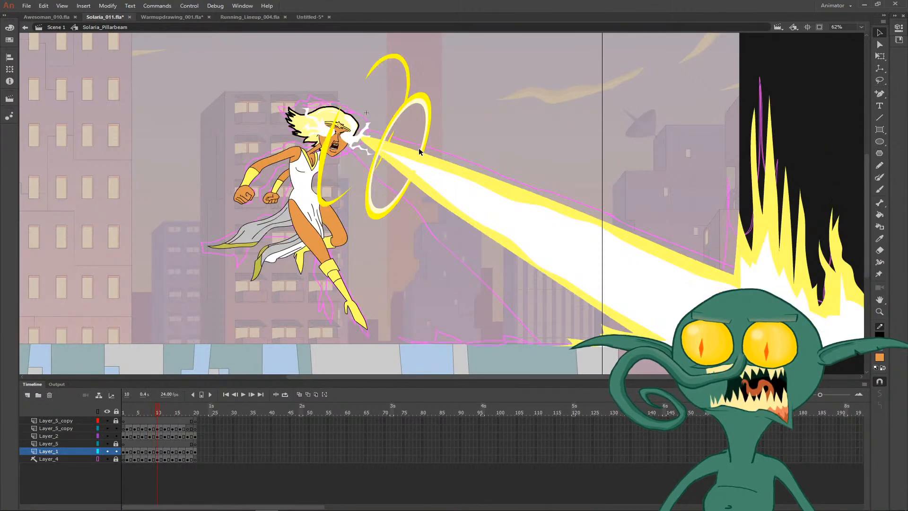
{"action": "key", "text": "period"}
{"action": "key", "text": "period"}
{"action": "key", "text": "period"}
{"action": "key", "text": "period"}
{"action": "key", "text": "period"}
{"action": "key", "text": "comma"}
{"action": "key", "text": "comma"}
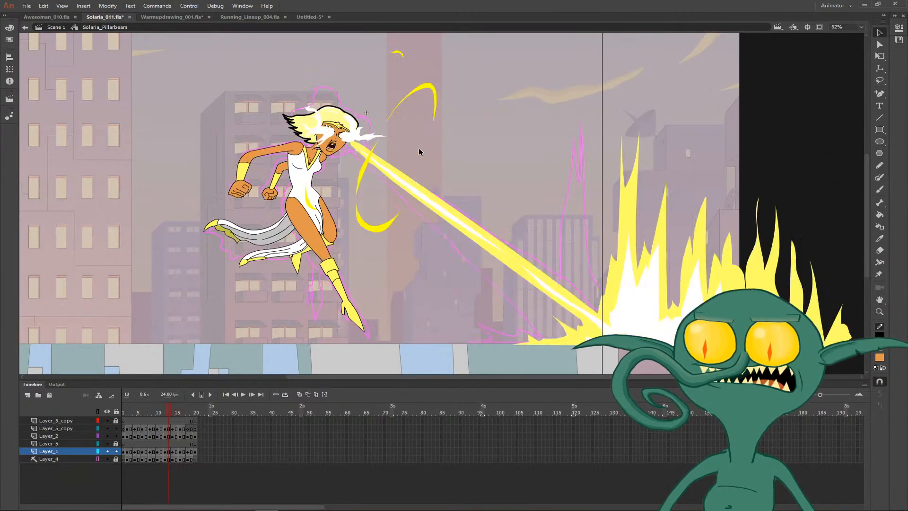
{"action": "key", "text": "period"}
{"action": "key", "text": "period"}
{"action": "key", "text": "comma"}
{"action": "key", "text": "comma"}
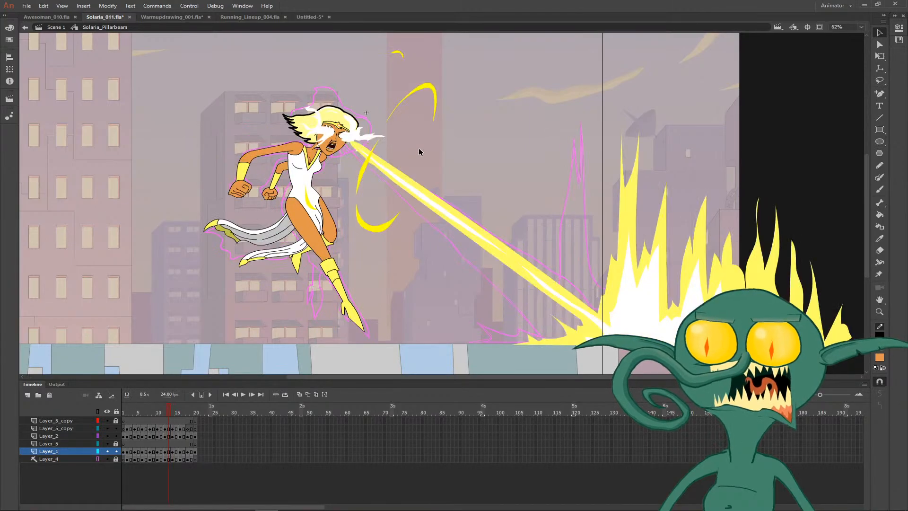
{"action": "left_click", "coordinate": [321, 222]}
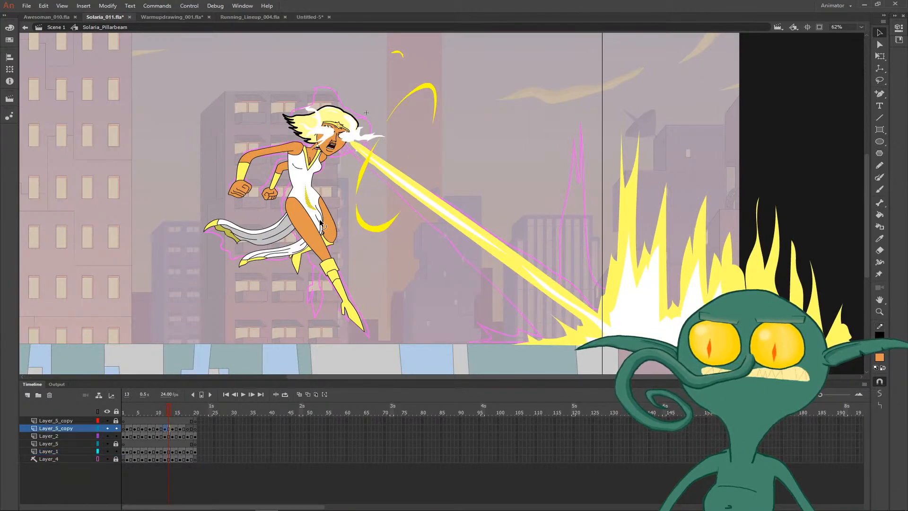
{"action": "left_click", "coordinate": [321, 215]}
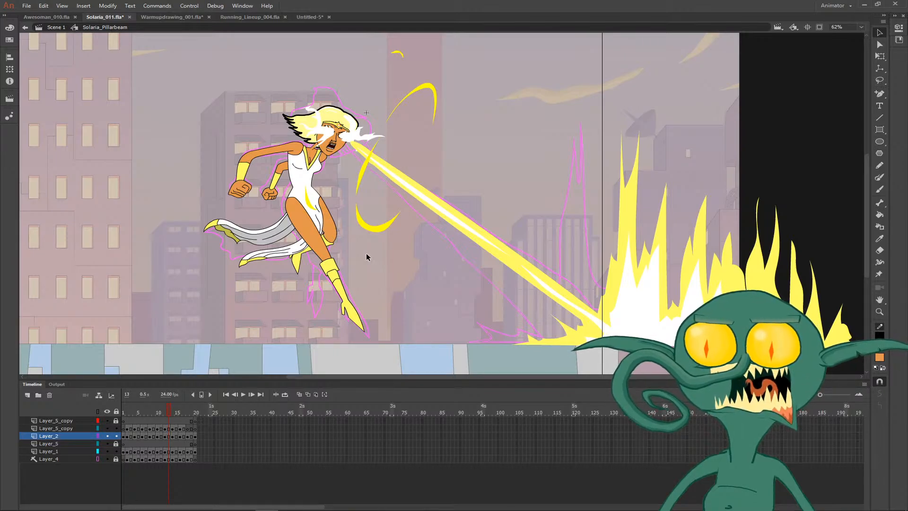
- Play back the animation, stop it, step back to frame 7 and sample the dress's white as the fill colour
{"action": "key", "text": "Return"}
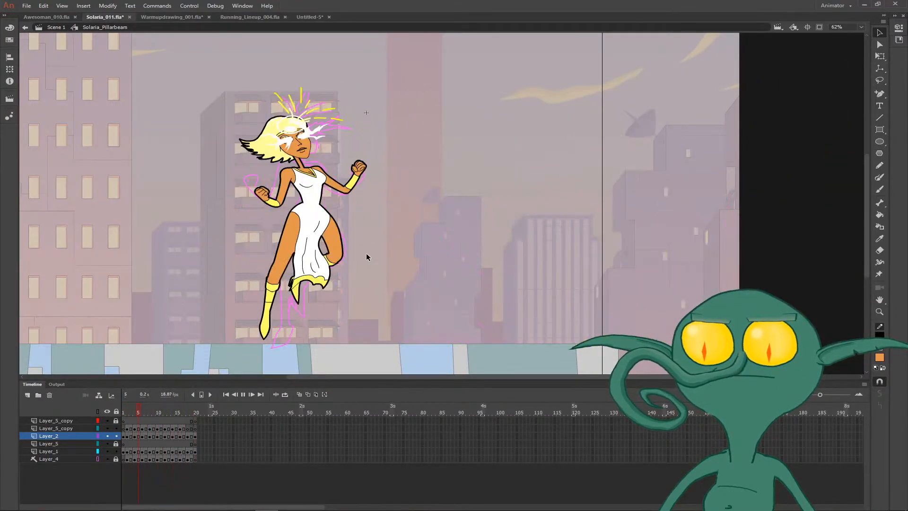
{"action": "key", "text": "Return"}
{"action": "key", "text": "comma"}
{"action": "key", "text": "comma"}
{"action": "key", "text": "comma"}
{"action": "key", "text": "i"}
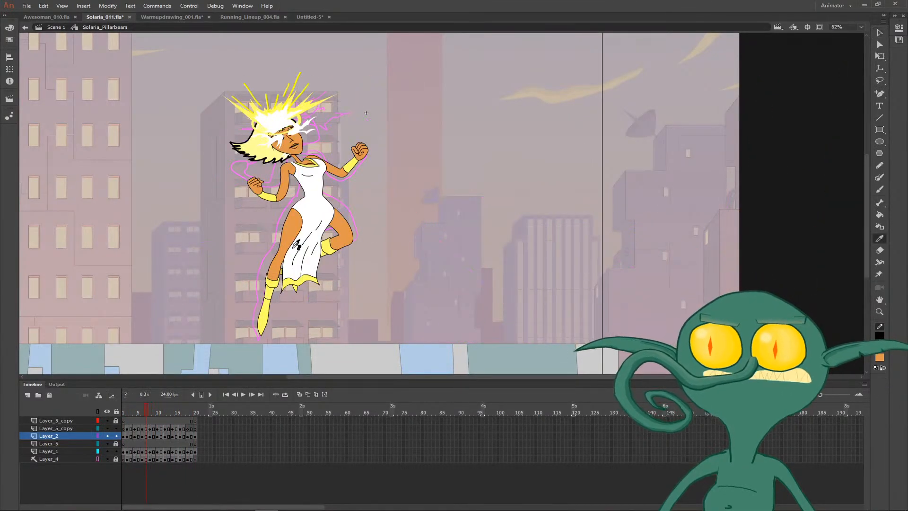
{"action": "left_click", "coordinate": [308, 220]}
- Step forward to frame 12, checking the dress fill on the beam frames, and return to the Selection tool
{"action": "key", "text": "period"}
{"action": "key", "text": "period"}
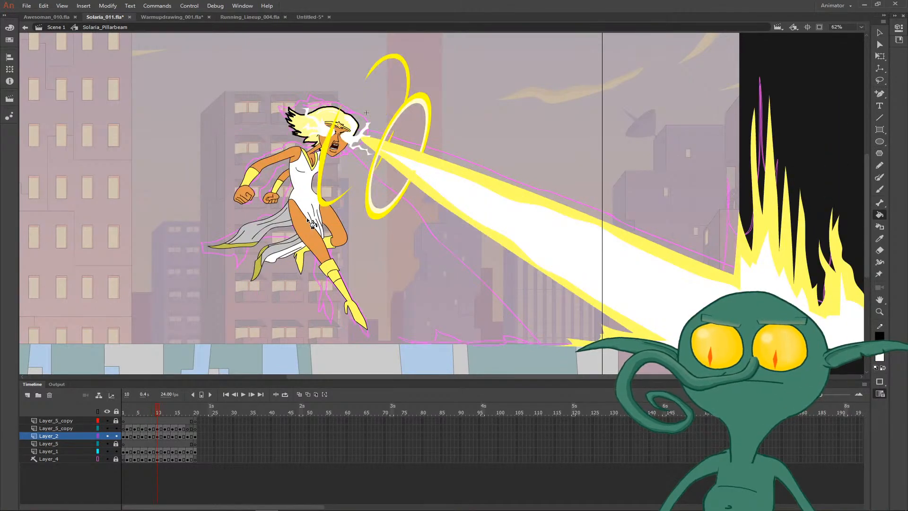
{"action": "key", "text": "period"}
{"action": "key", "text": "period"}
{"action": "key", "text": "comma"}
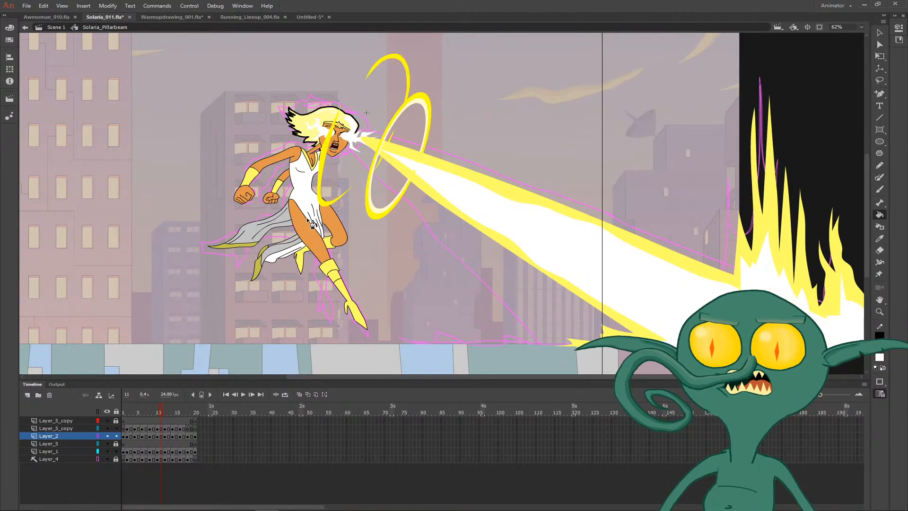
{"action": "key", "text": "period"}
{"action": "key", "text": "v"}
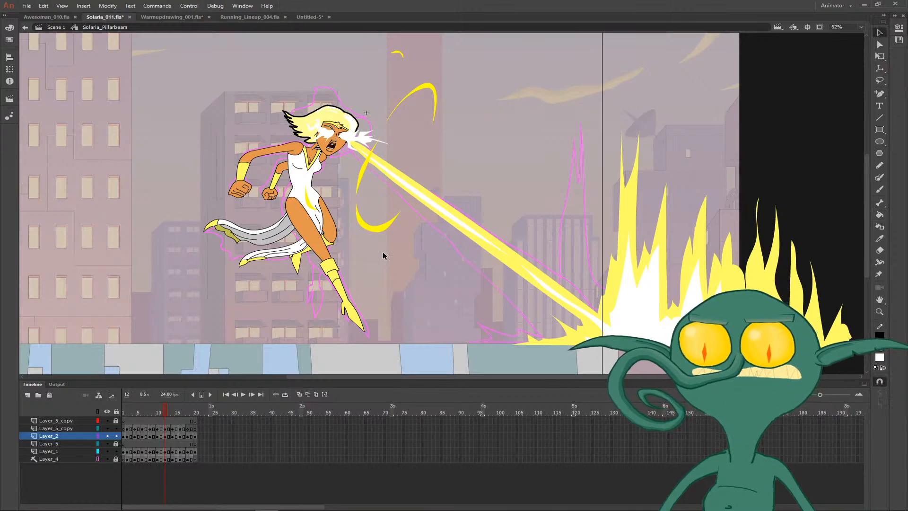
- Compare the pose, eye glow and beam across frames 11 to 14 by flipping back and forth
{"action": "key", "text": "comma"}
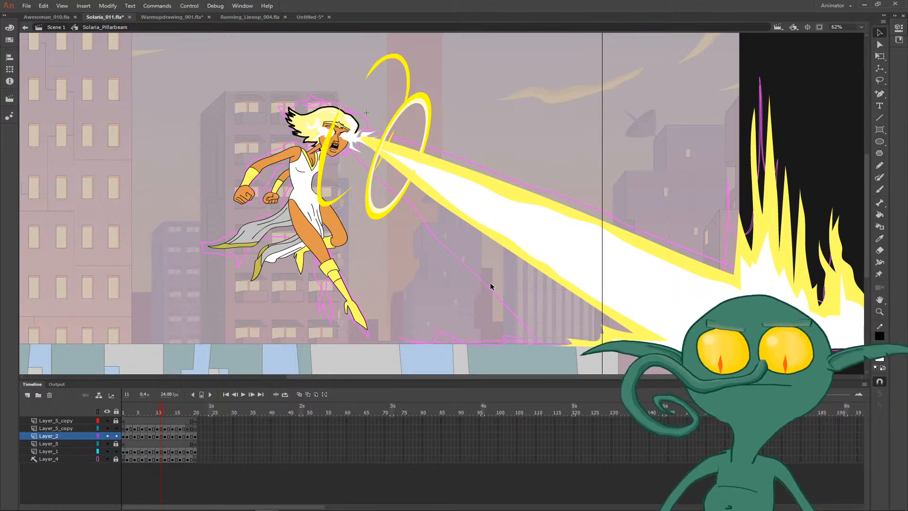
{"action": "key", "text": "period"}
{"action": "key", "text": "comma"}
{"action": "key", "text": "period"}
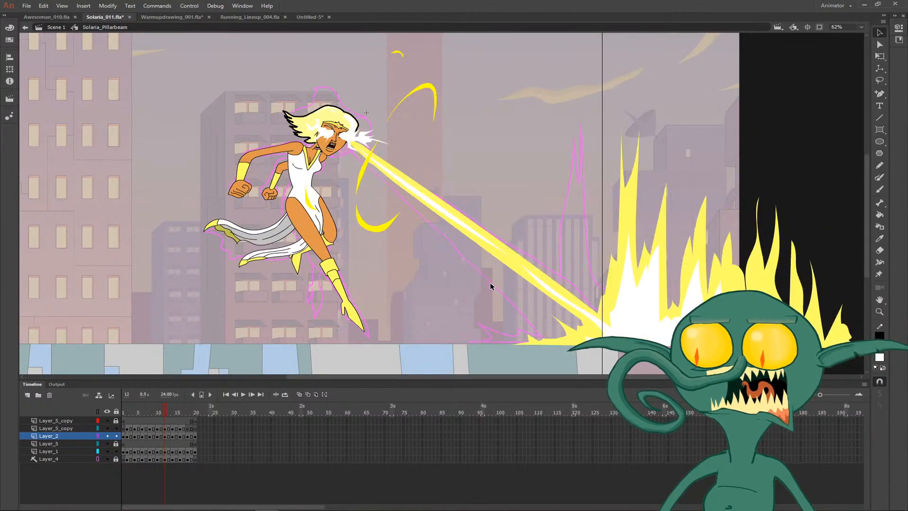
{"action": "key", "text": "comma"}
{"action": "key", "text": "period"}
{"action": "key", "text": "period"}
{"action": "key", "text": "comma"}
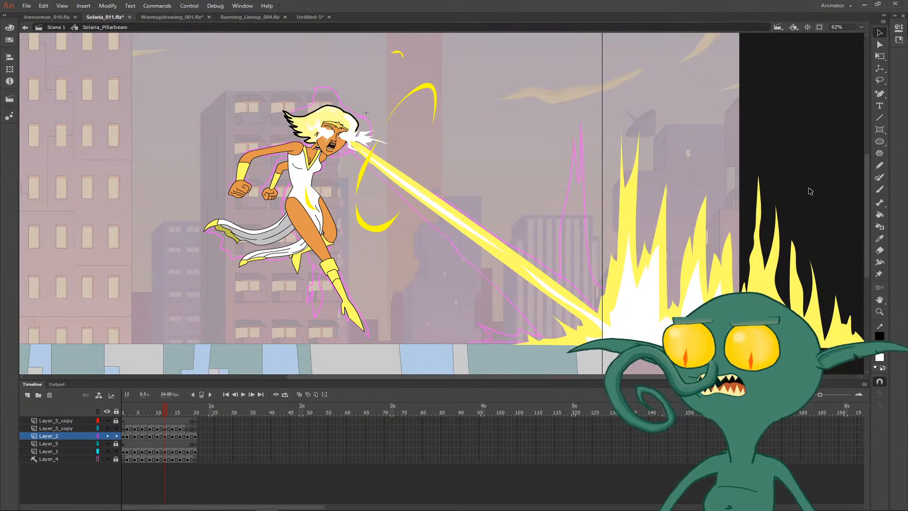
{"action": "key", "text": "comma"}
{"action": "key", "text": "period"}
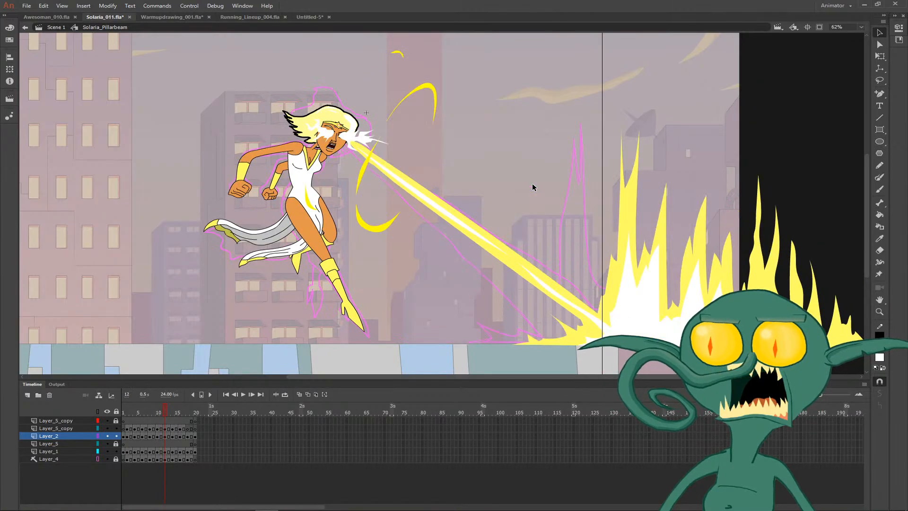
{"action": "key", "text": "comma"}
{"action": "key", "text": "period"}
{"action": "key", "text": "period"}
{"action": "key", "text": "period"}
{"action": "key", "text": "comma"}
{"action": "key", "text": "comma"}
{"action": "key", "text": "comma"}
{"action": "key", "text": "comma"}
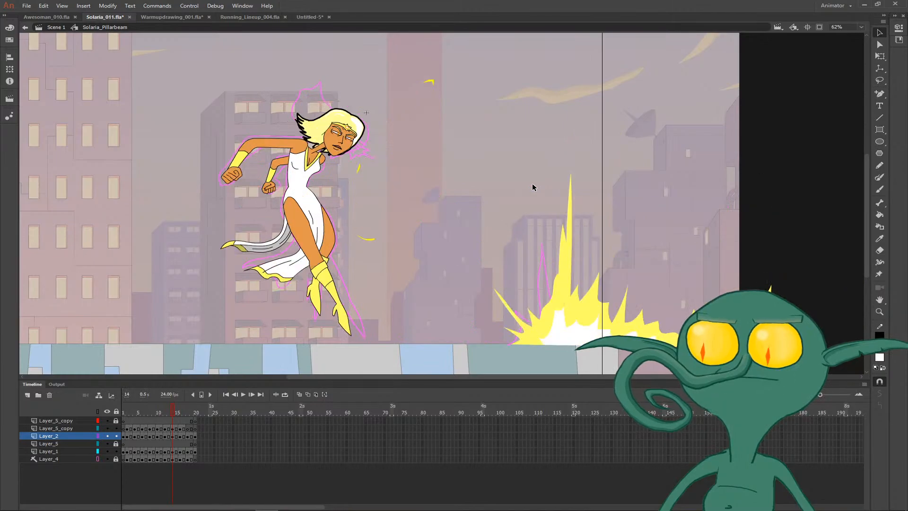
- Go back to frame 1 and play the whole animation
{"action": "key", "text": "comma"}
{"action": "key", "text": "comma"}
{"action": "key", "text": "comma"}
{"action": "key", "text": "comma"}
{"action": "key", "text": "comma"}
{"action": "key", "text": "comma"}
{"action": "key", "text": "comma"}
{"action": "key", "text": "comma"}
{"action": "key", "text": "comma"}
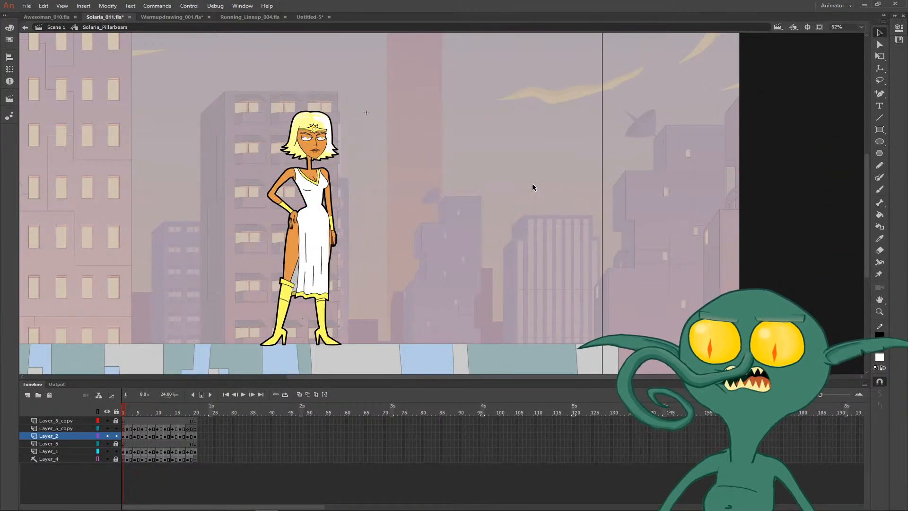
{"action": "key", "text": "Return"}
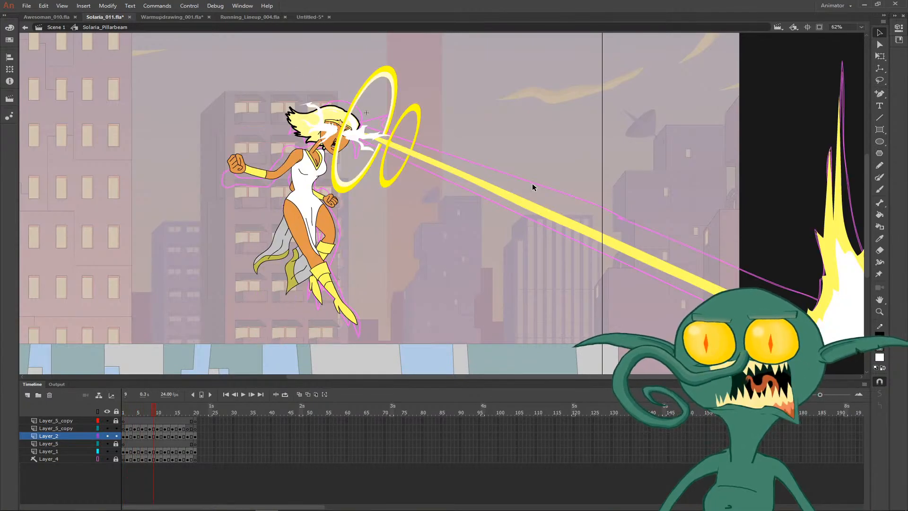
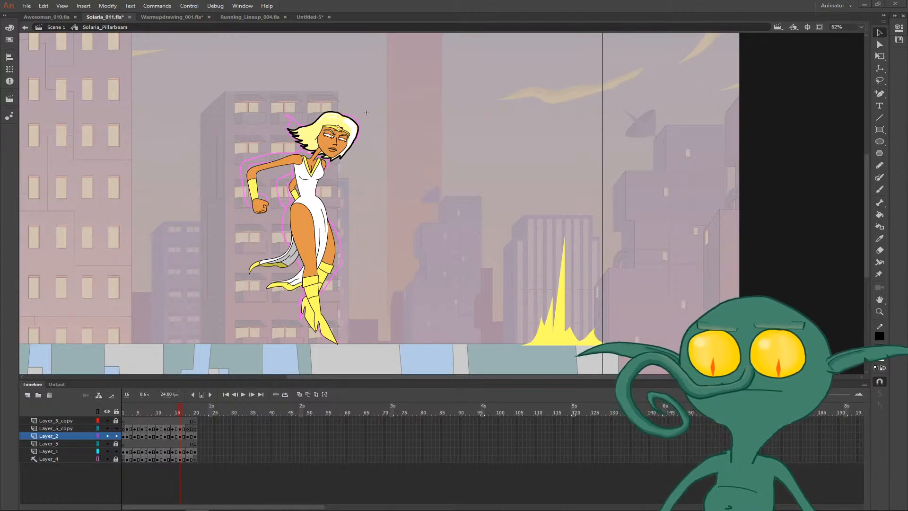
- Flip back and forth between frames 16 and 18 to compare the coloured floating pose with the uncoloured standing line drawing
{"action": "key", "text": "XF86AudioLowerVolume"}
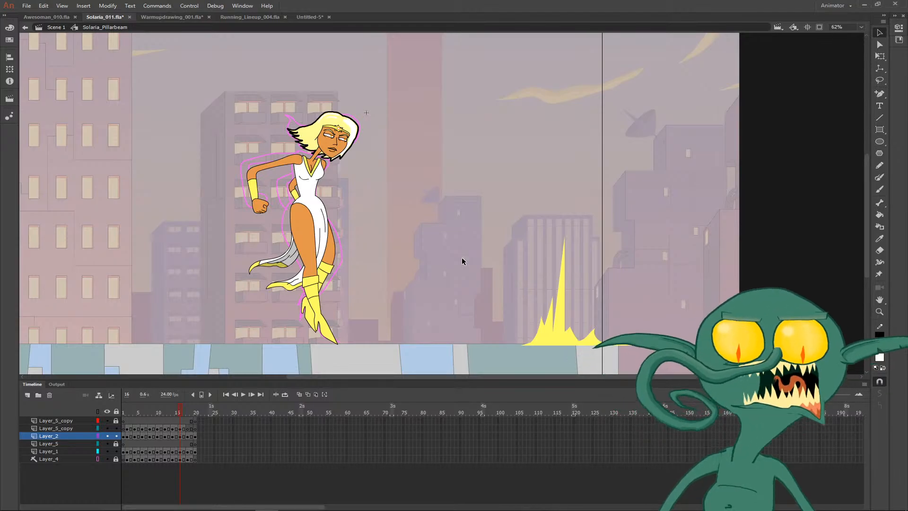
{"action": "key", "text": "comma"}
{"action": "key", "text": "period"}
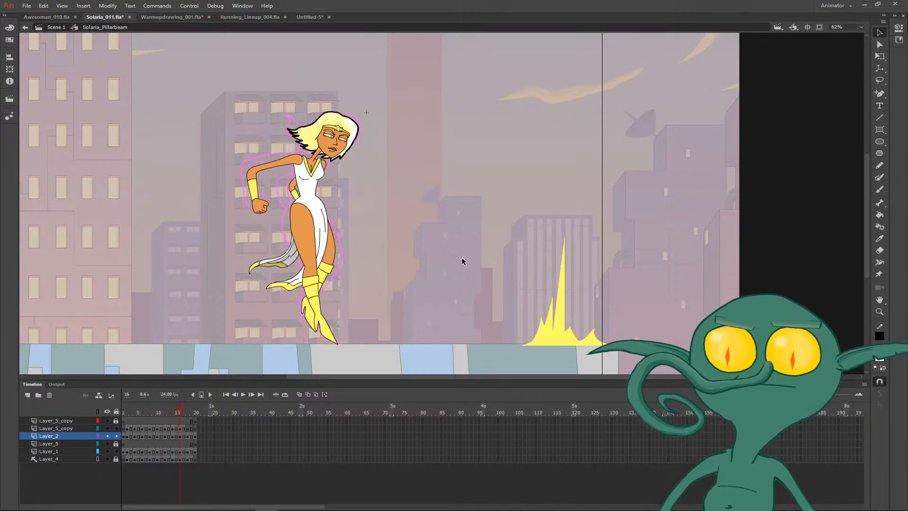
{"action": "key", "text": "comma"}
{"action": "key", "text": "period"}
{"action": "key", "text": "period"}
{"action": "key", "text": "period"}
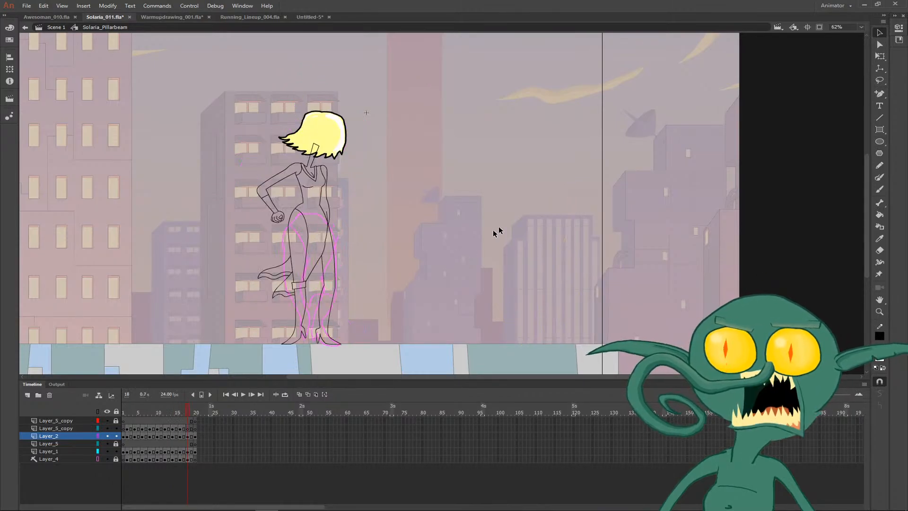
{"action": "key", "text": "comma"}
{"action": "key", "text": "period"}
{"action": "key", "text": "comma"}
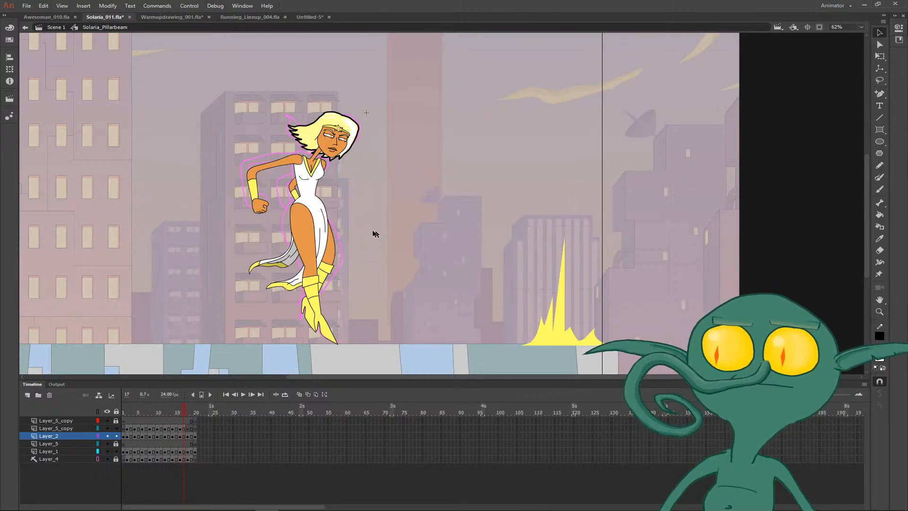
{"action": "key", "text": "period"}
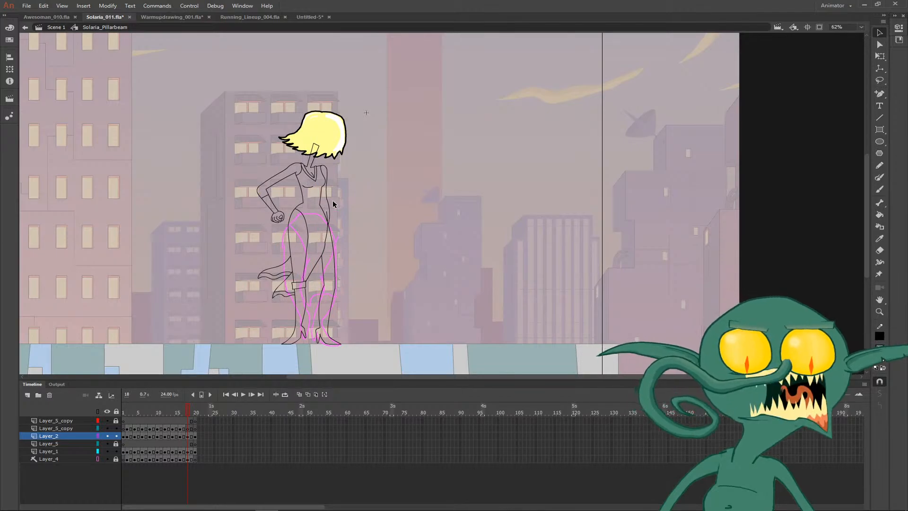
- Delete the stray line end sticking out above the hip crossing below the hanging arm on frame 18
{"action": "scroll", "coordinate": [303, 223], "scroll_direction": "up", "scroll_amount": 5}
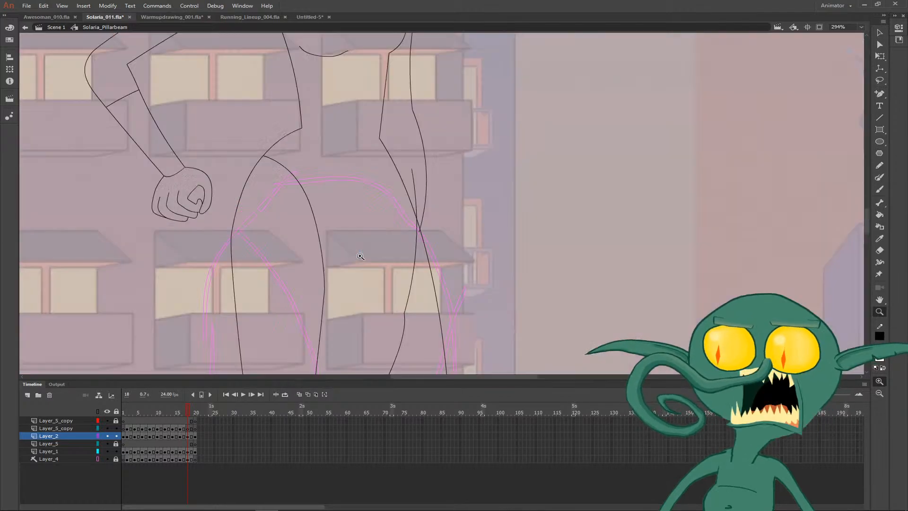
{"action": "left_click", "coordinate": [413, 183]}
{"action": "left_click", "coordinate": [419, 232], "text": "shift"}
{"action": "key", "text": "Delete"}
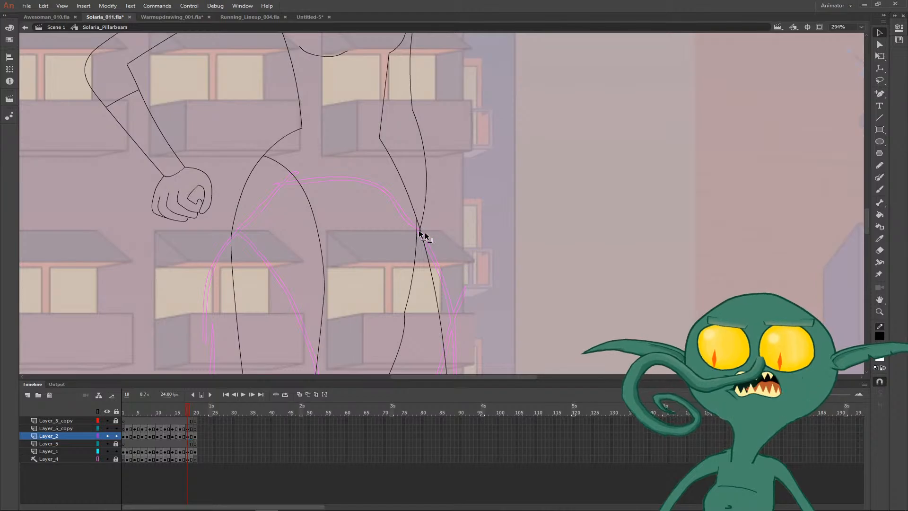
- Draw the inner edge of the hanging arm beside the waist on frame 18 and remove its overhanging ends
{"action": "scroll", "coordinate": [442, 237], "scroll_direction": "down", "scroll_amount": 2}
{"action": "left_click_drag", "start_coordinate": [464, 168], "coordinate": [436, 200]}
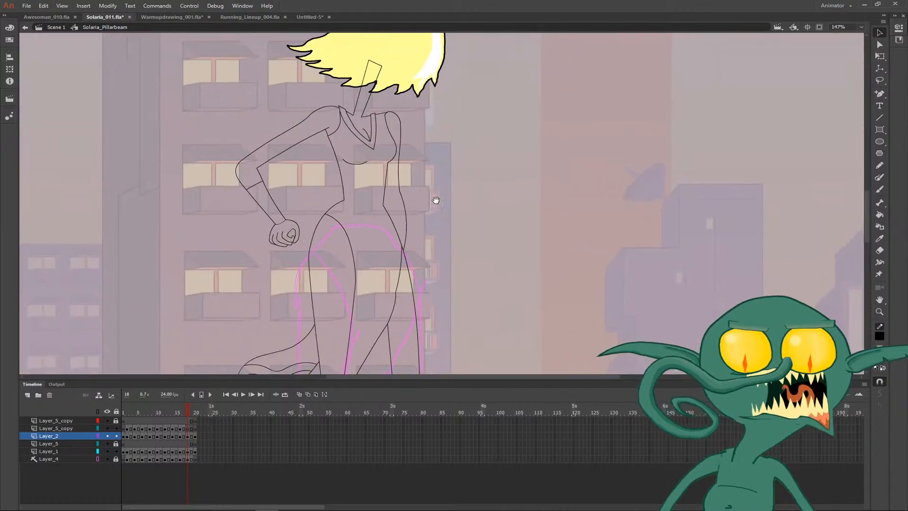
{"action": "key", "text": "b"}
{"action": "key", "text": "comma"}
{"action": "key", "text": "period"}
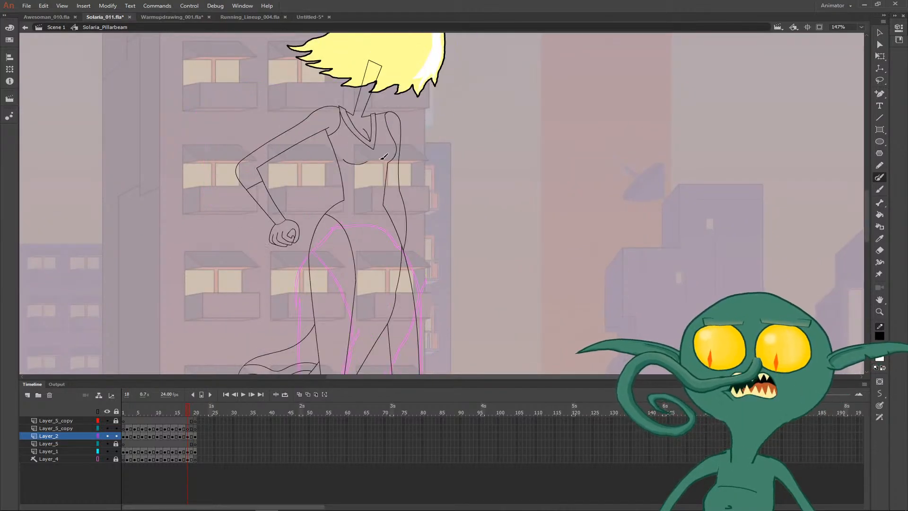
{"action": "left_click_drag", "start_coordinate": [382, 173], "coordinate": [389, 218]}
{"action": "key", "text": "v"}
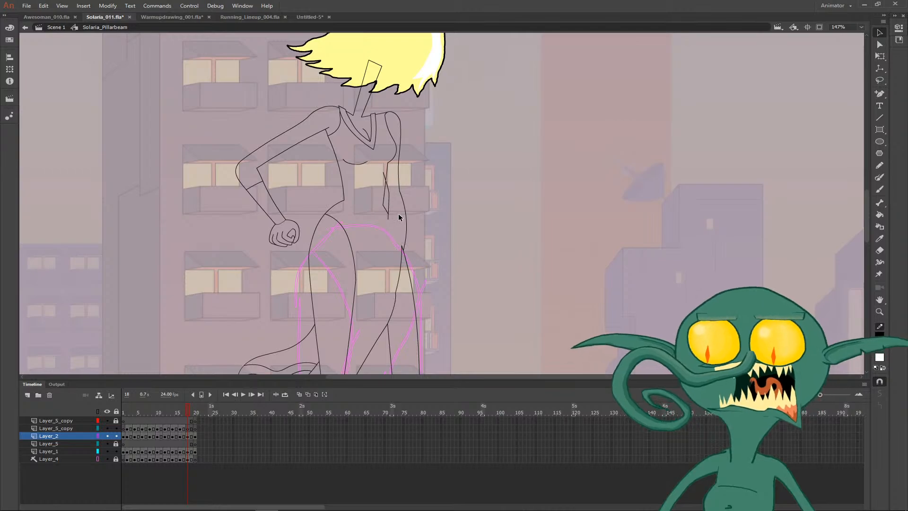
{"action": "left_click", "coordinate": [388, 219]}
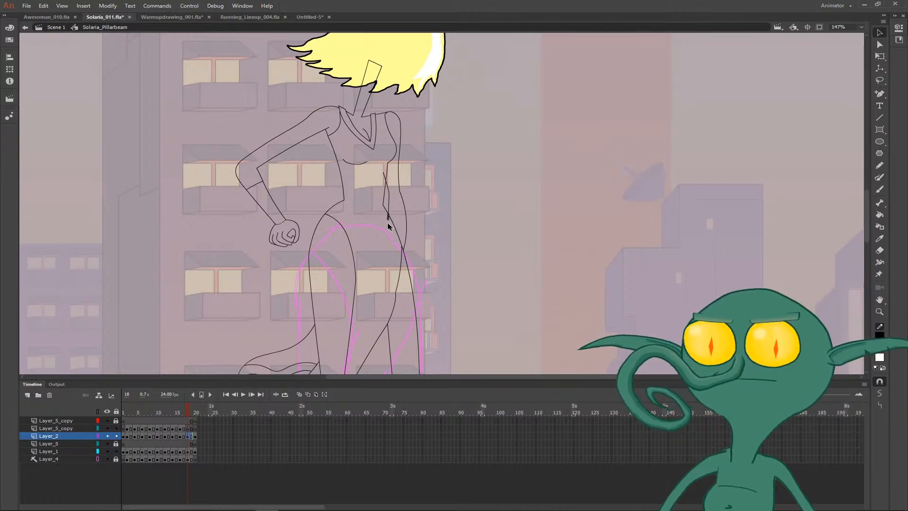
{"action": "key", "text": "Delete"}
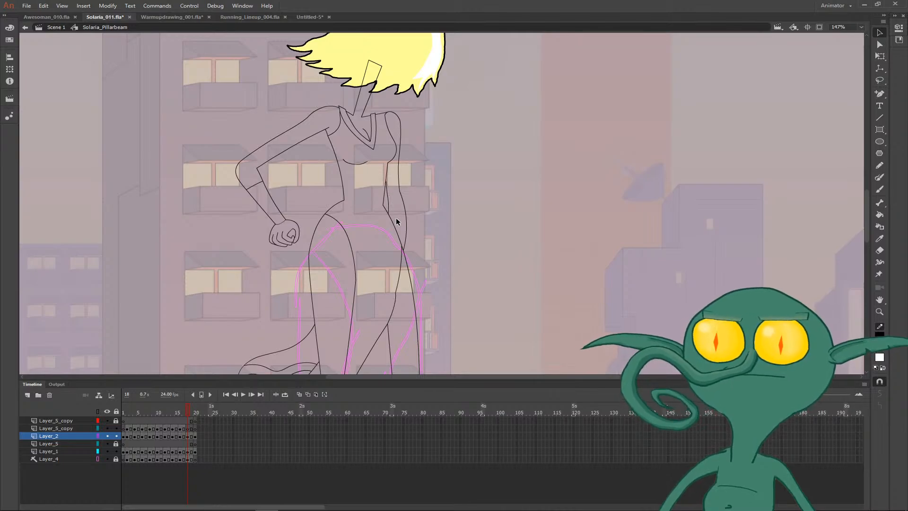
- Draw the wristband's upper edge across the hanging forearm and delete the piece extending past the arm's outline
{"action": "key", "text": "u"}
{"action": "key", "text": "y"}
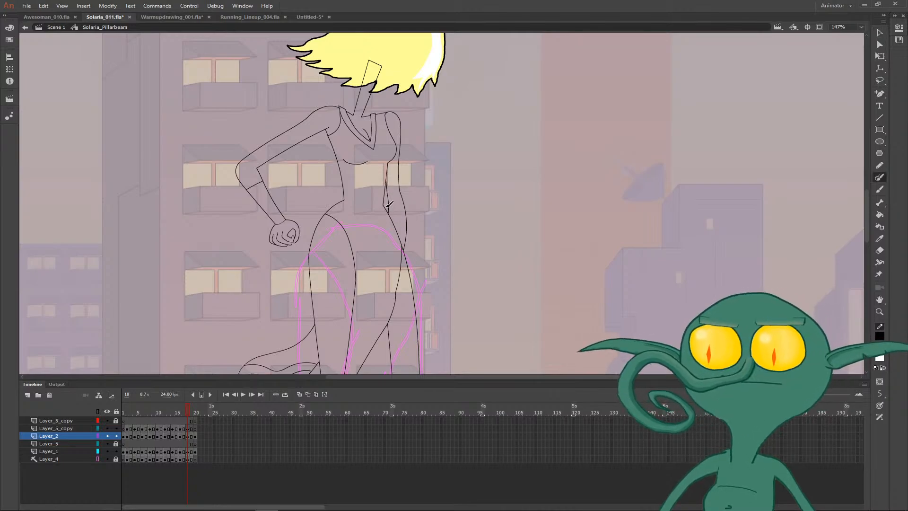
{"action": "left_click_drag", "start_coordinate": [389, 205], "coordinate": [419, 202]}
{"action": "key", "text": "v"}
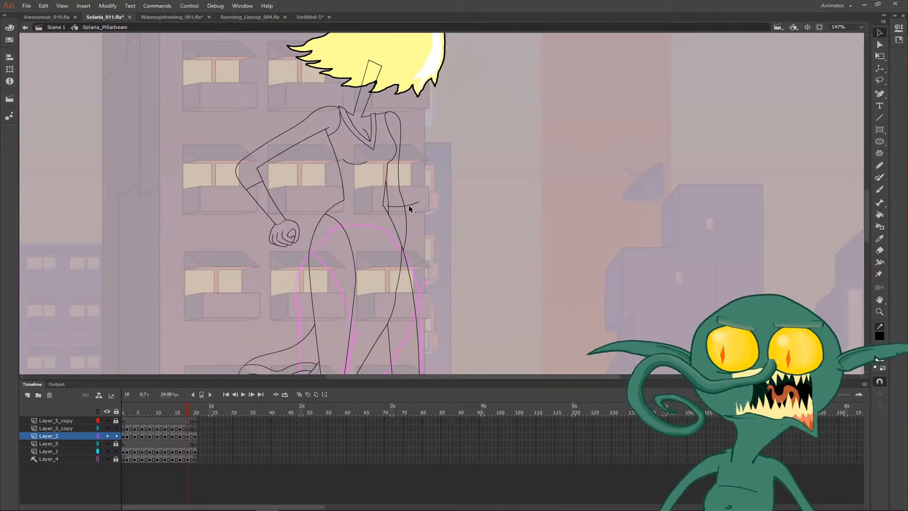
{"action": "left_click", "coordinate": [410, 206]}
{"action": "key", "text": "Delete"}
{"action": "left_click", "coordinate": [388, 206]}
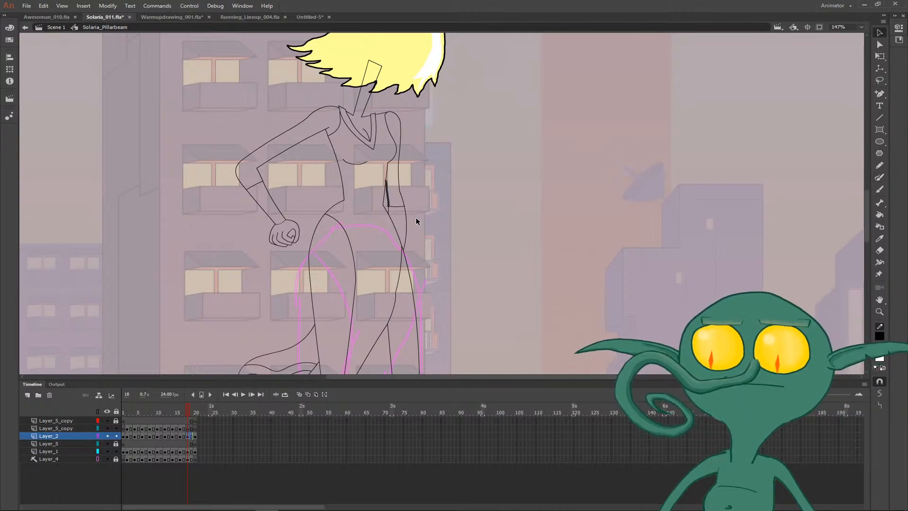
{"action": "left_click", "coordinate": [403, 219]}
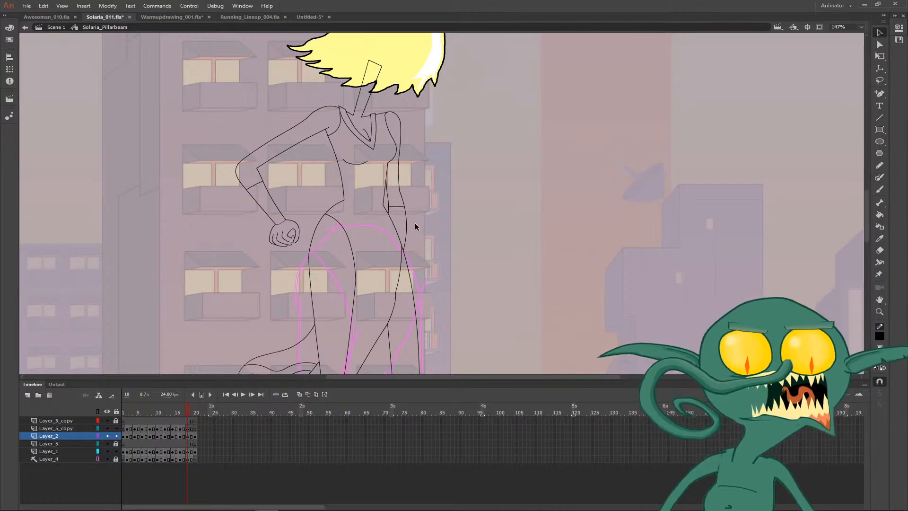
- Draw fold lines on the dress: a short one beside the knee cuff and two long curves down the skirt between the thighs
{"action": "key", "text": "y"}
{"action": "left_click_drag", "start_coordinate": [401, 310], "coordinate": [325, 206]}
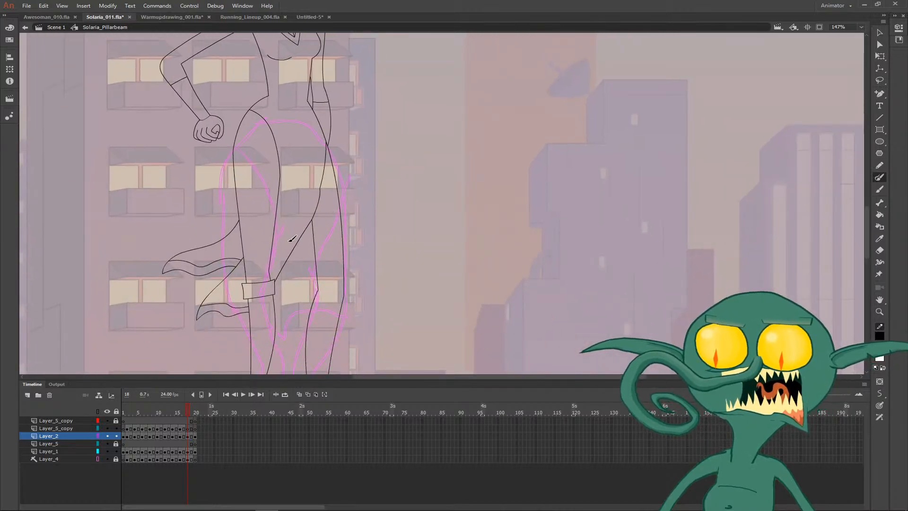
{"action": "mouse_move", "coordinate": [237, 283]}
{"action": "left_mouse_down"}
{"action": "mouse_move", "coordinate": [305, 205]}
{"action": "mouse_move", "coordinate": [328, 147]}
{"action": "left_mouse_up"}
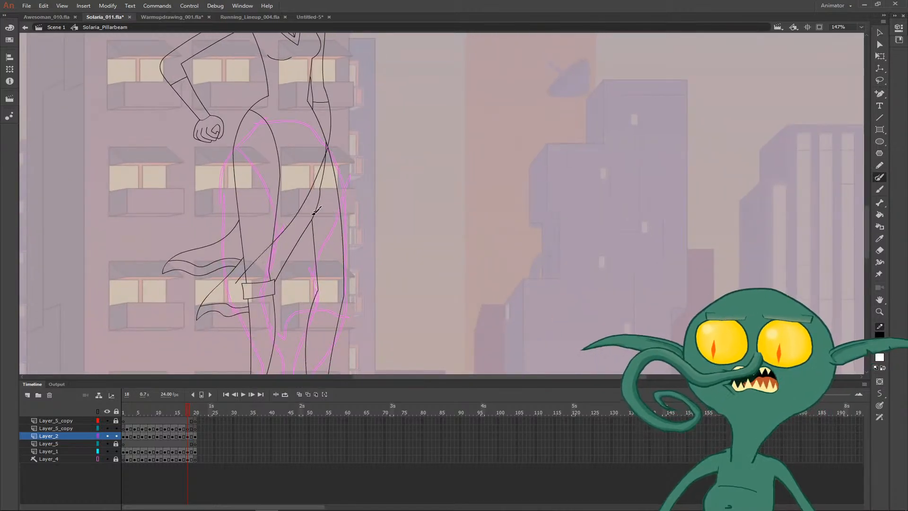
{"action": "key", "text": "ctrl+z"}
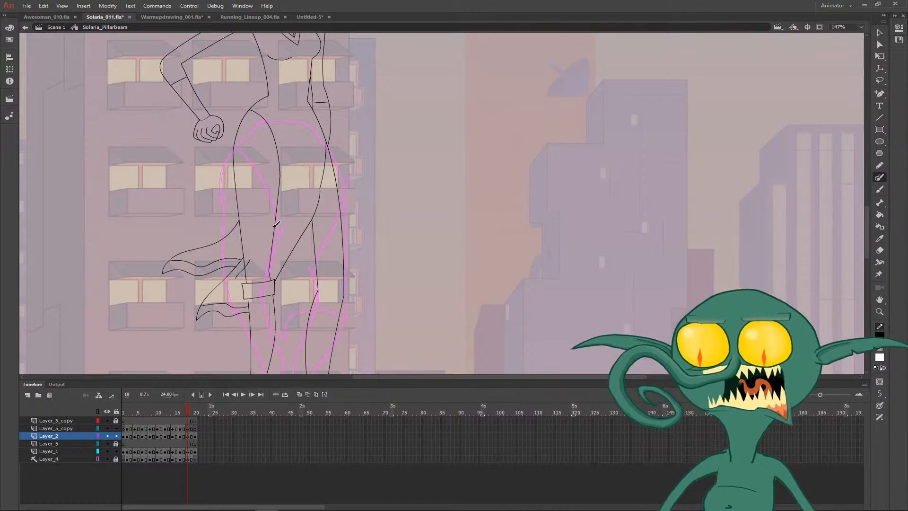
{"action": "left_click_drag", "start_coordinate": [273, 232], "coordinate": [308, 164]}
{"action": "key", "text": "ctrl+z"}
{"action": "left_click_drag", "start_coordinate": [273, 232], "coordinate": [288, 166]}
{"action": "mouse_move", "coordinate": [279, 250]}
{"action": "left_mouse_down"}
{"action": "mouse_move", "coordinate": [300, 224]}
{"action": "mouse_move", "coordinate": [312, 189]}
{"action": "left_mouse_up"}
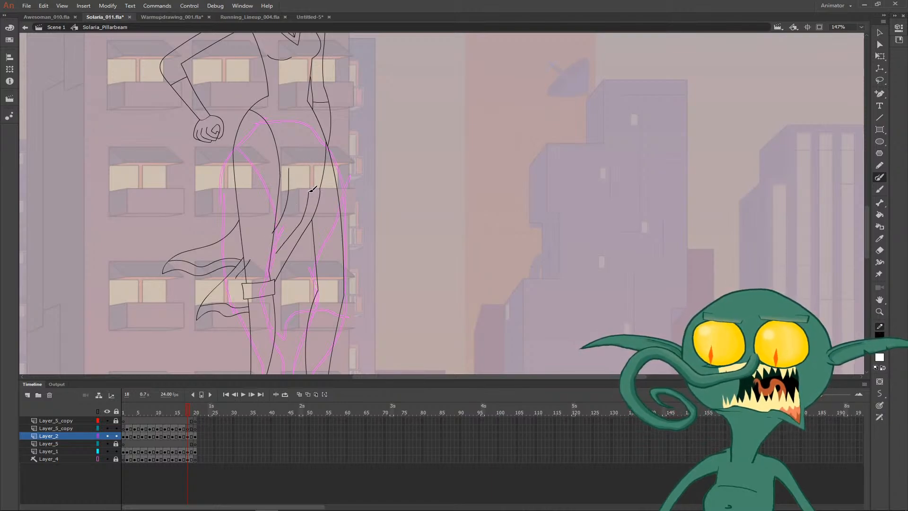
{"action": "key", "text": "v"}
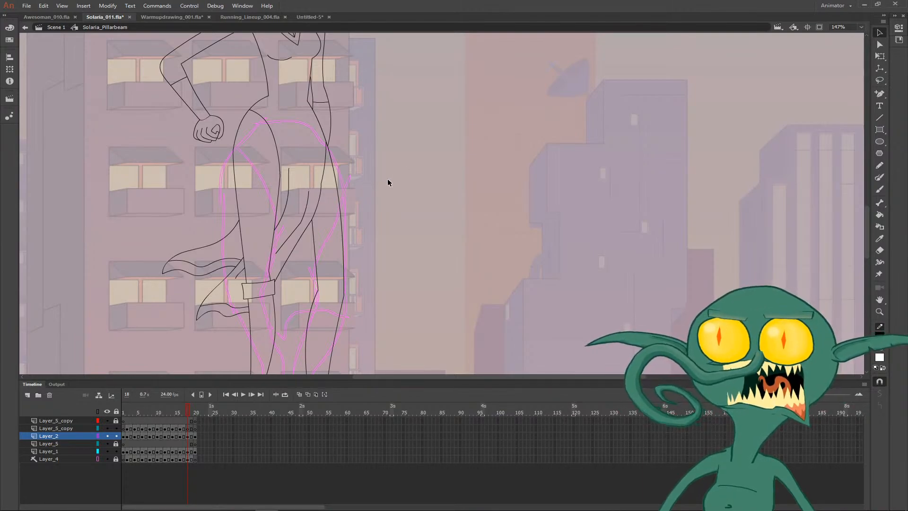
- Flip between frames 17, 18 and 19 to check the standing pose against the coloured pose before it
{"action": "key", "text": "b"}
{"action": "left_click_drag", "start_coordinate": [406, 148], "coordinate": [387, 217]}
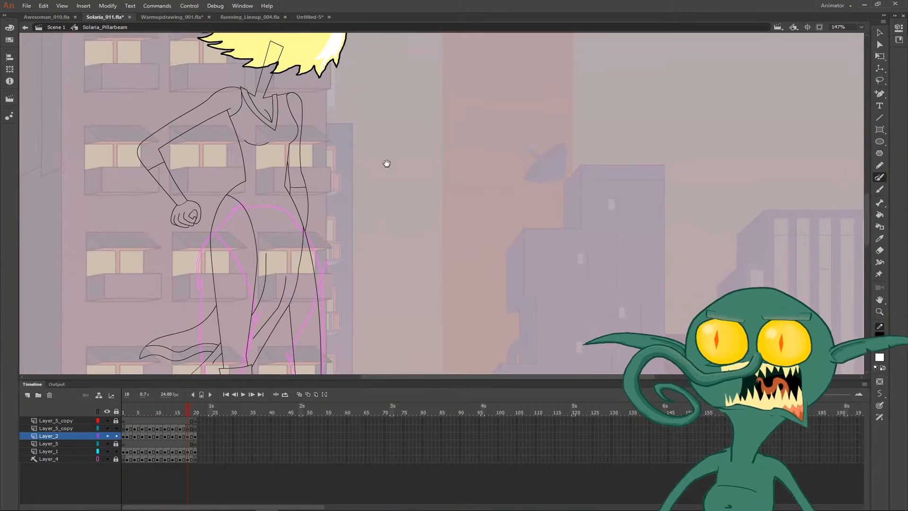
{"action": "left_click_drag", "start_coordinate": [386, 164], "coordinate": [396, 194]}
{"action": "key", "text": "ctrl+minus"}
{"action": "key", "text": "comma"}
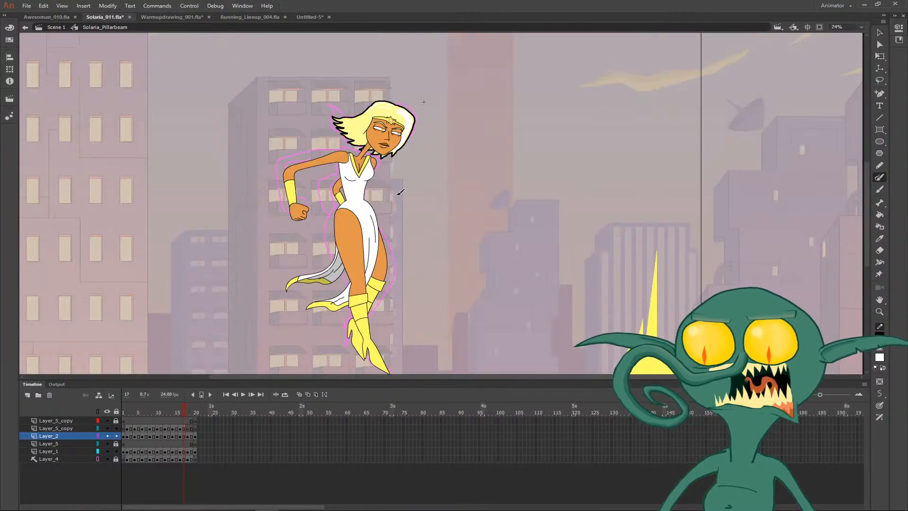
{"action": "key", "text": "period"}
{"action": "key", "text": "period"}
{"action": "key", "text": "comma"}
{"action": "key", "text": "period"}
- Examine the lower legs and boots up close, stepping back from frame 19 to frame 18
{"action": "key", "text": "z"}
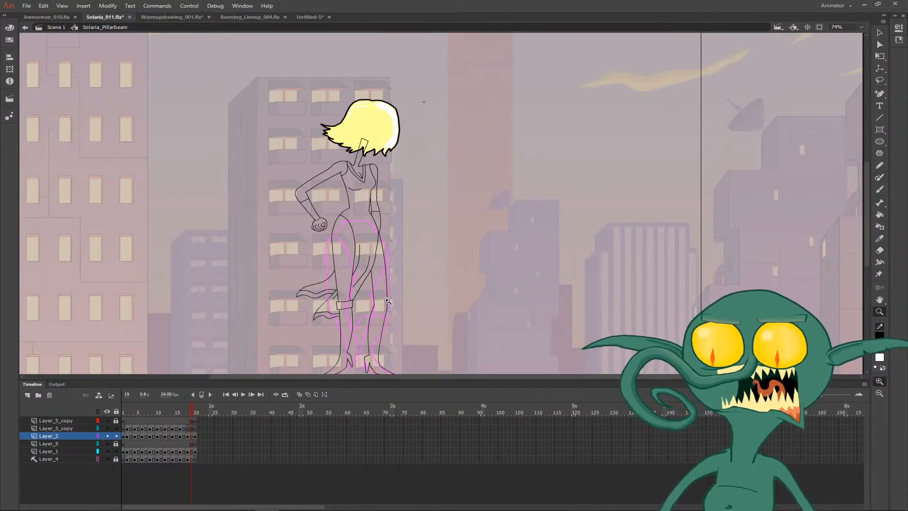
{"action": "left_click", "coordinate": [402, 300]}
{"action": "left_click_drag", "start_coordinate": [453, 245], "coordinate": [403, 235]}
{"action": "key", "text": "v"}
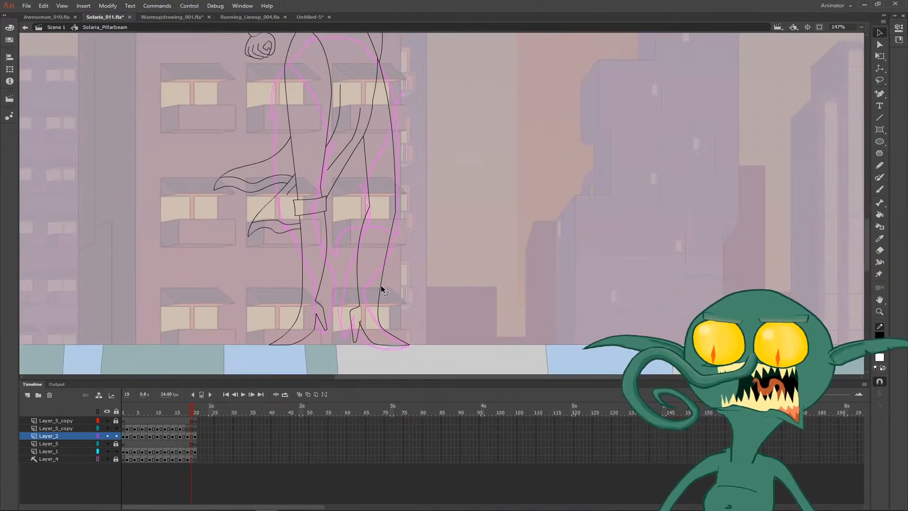
{"action": "mouse_move", "coordinate": [381, 287]}
{"action": "left_mouse_down"}
{"action": "mouse_move", "coordinate": [377, 279]}
{"action": "mouse_move", "coordinate": [374, 293]}
{"action": "left_mouse_up"}
{"action": "key", "text": "z"}
{"action": "left_click", "coordinate": [380, 251]}
{"action": "key", "text": "y"}
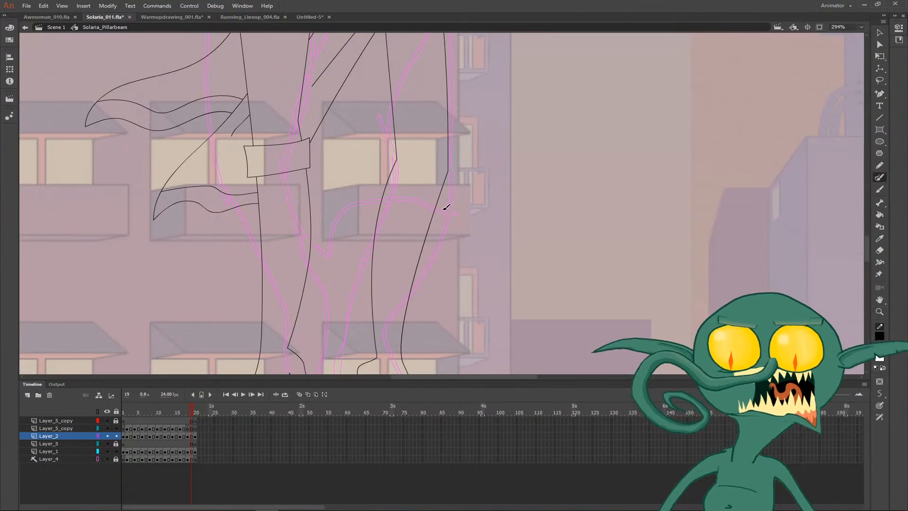
{"action": "key", "text": "comma"}
{"action": "key", "text": "comma"}
{"action": "key", "text": "period"}
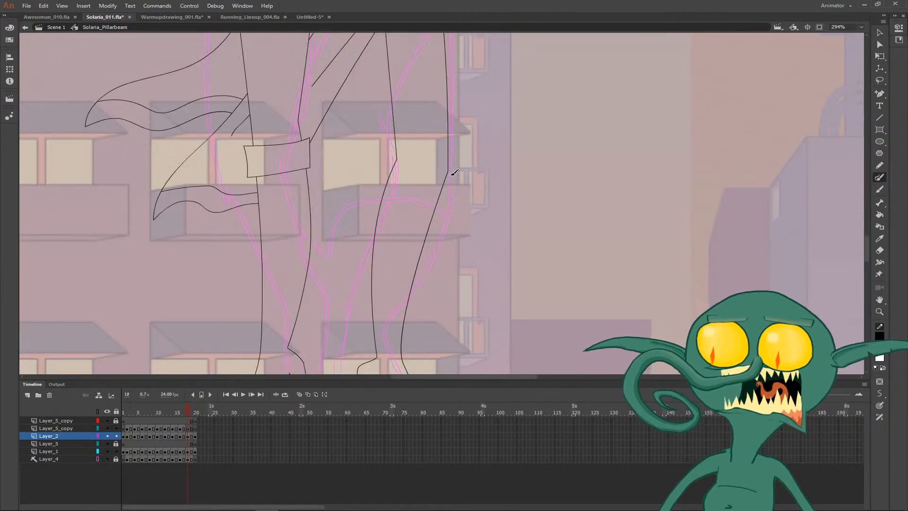
{"action": "mouse_move", "coordinate": [451, 174]}
{"action": "left_mouse_down"}
{"action": "mouse_move", "coordinate": [391, 160]}
{"action": "mouse_move", "coordinate": [382, 199]}
{"action": "left_mouse_up"}
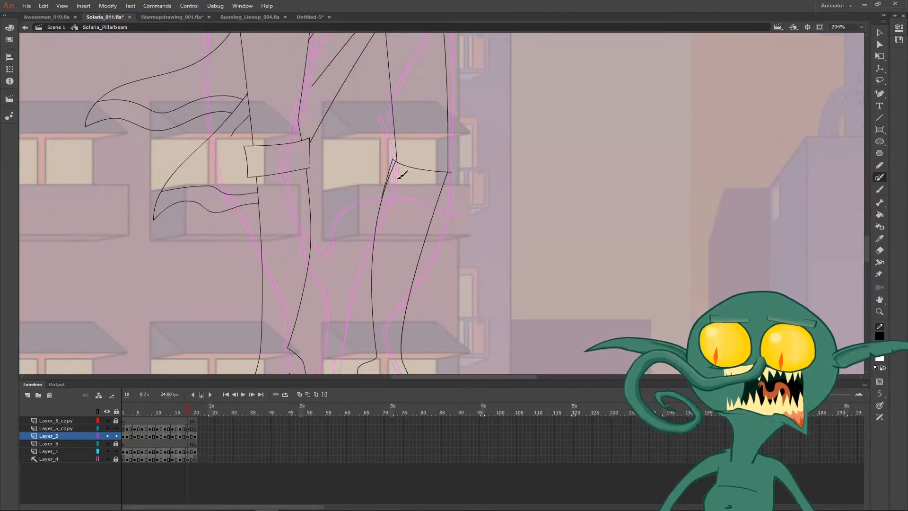
{"action": "key", "text": "ctrl+z"}
{"action": "left_click_drag", "start_coordinate": [453, 163], "coordinate": [398, 147]}
{"action": "key", "text": "ctrl+z"}
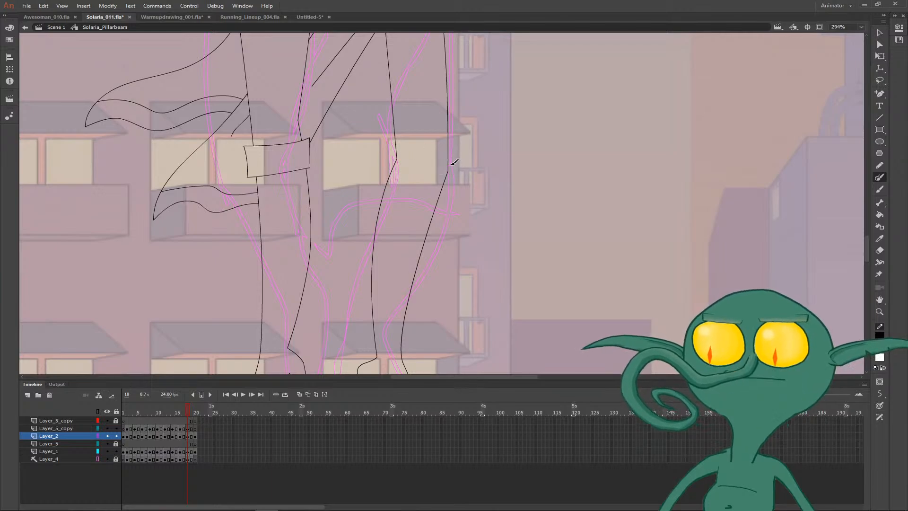
- Draw a flared boot cuff around the knee of the leg that lacks one and delete the leg outline inside it
{"action": "mouse_move", "coordinate": [453, 165]}
{"action": "left_mouse_down"}
{"action": "mouse_move", "coordinate": [392, 152]}
{"action": "mouse_move", "coordinate": [377, 189]}
{"action": "mouse_move", "coordinate": [447, 202]}
{"action": "mouse_move", "coordinate": [456, 155]}
{"action": "left_mouse_up"}
{"action": "key", "text": "b"}
{"action": "key", "text": "v"}
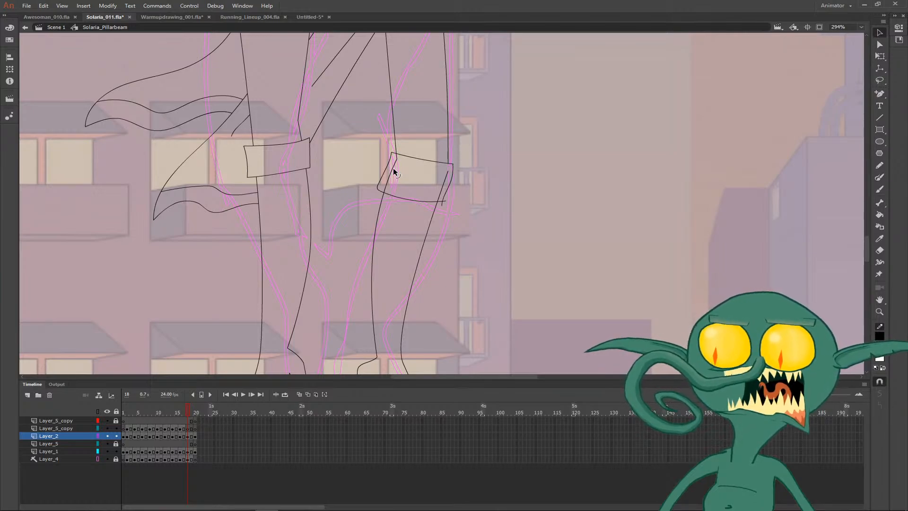
{"action": "left_click_drag", "start_coordinate": [441, 185], "coordinate": [444, 207]}
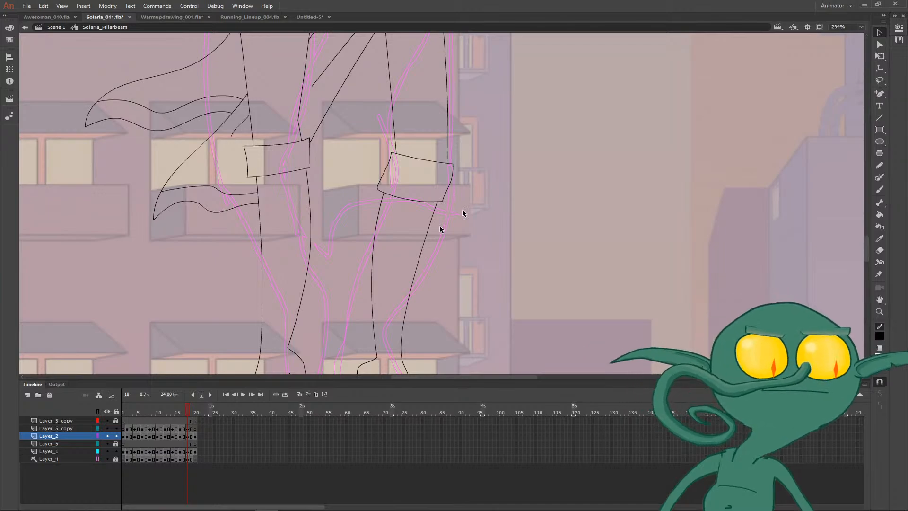
- Draw a curved band line across each boot shaft a little below its cuff
{"action": "key", "text": "y"}
{"action": "left_click_drag", "start_coordinate": [367, 239], "coordinate": [474, 248]}
{"action": "key", "text": "ctrl+z"}
{"action": "left_click_drag", "start_coordinate": [370, 240], "coordinate": [432, 246]}
{"action": "left_click_drag", "start_coordinate": [256, 219], "coordinate": [332, 209]}
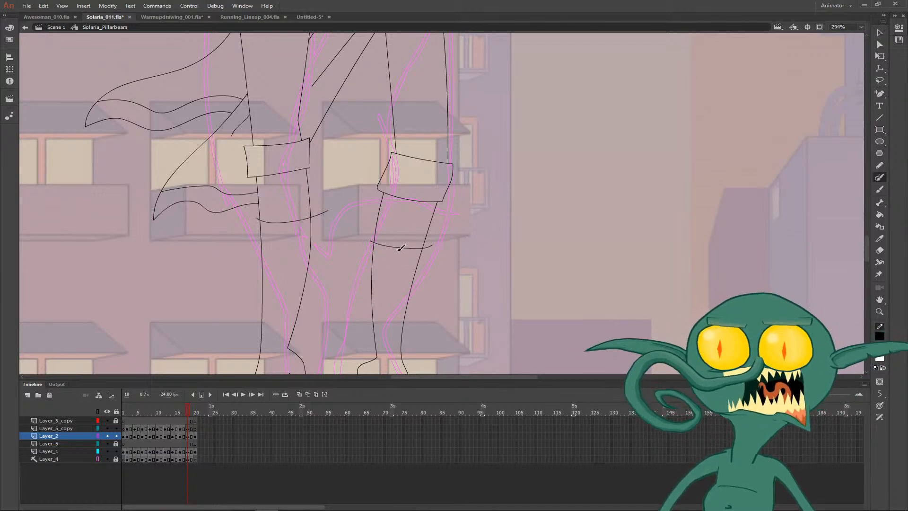
{"action": "key", "text": "ctrl+z"}
{"action": "left_click_drag", "start_coordinate": [251, 221], "coordinate": [337, 224]}
- Reshape the band line on the rear boot and trim the overhanging ends of both boots' band lines outside the shafts
{"action": "key", "text": "v"}
{"action": "left_click", "coordinate": [327, 225]}
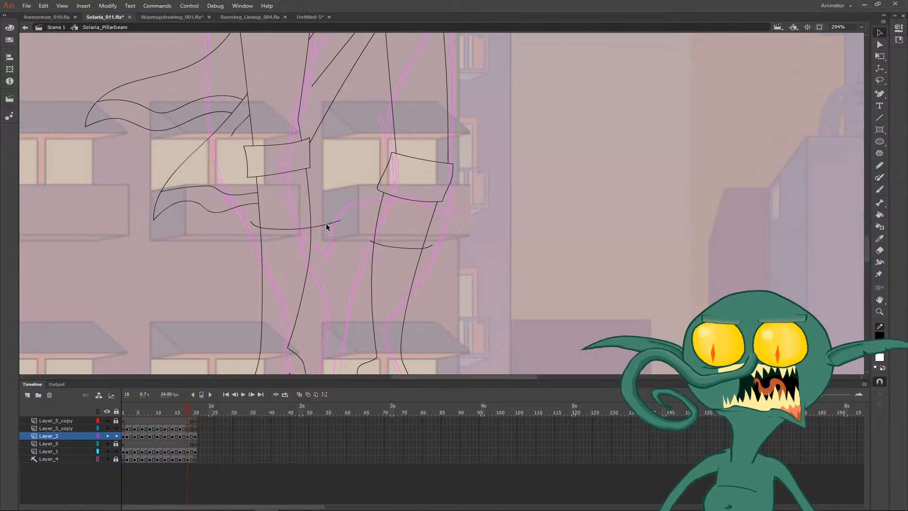
{"action": "key", "text": "BackSpace"}
{"action": "left_click", "coordinate": [255, 225]}
{"action": "key", "text": "equal"}
{"action": "key", "text": "v"}
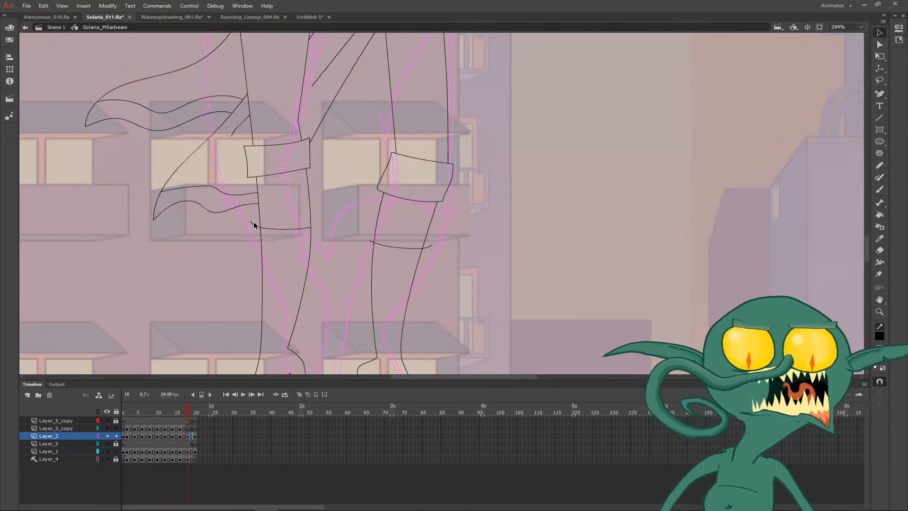
{"action": "key", "text": "BackSpace"}
{"action": "left_click", "coordinate": [370, 242]}
{"action": "key", "text": "BackSpace"}
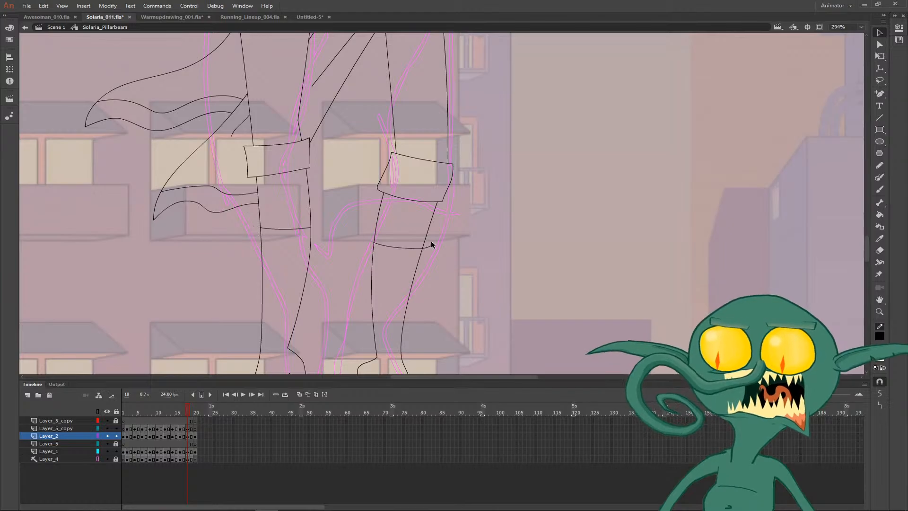
{"action": "left_click", "coordinate": [431, 245]}
{"action": "key", "text": "BackSpace"}
- Play back the animation at full-figure view to check how the coloured poses lead into the standing pose
{"action": "key", "text": "ctrl+minus"}
{"action": "key", "text": "ctrl+minus"}
{"action": "left_click_drag", "start_coordinate": [494, 199], "coordinate": [468, 234]}
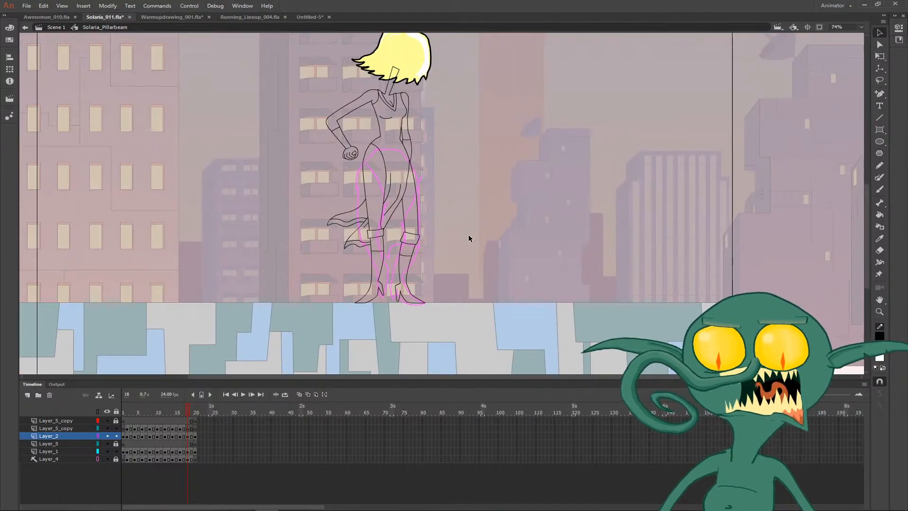
{"action": "key", "text": "Return"}
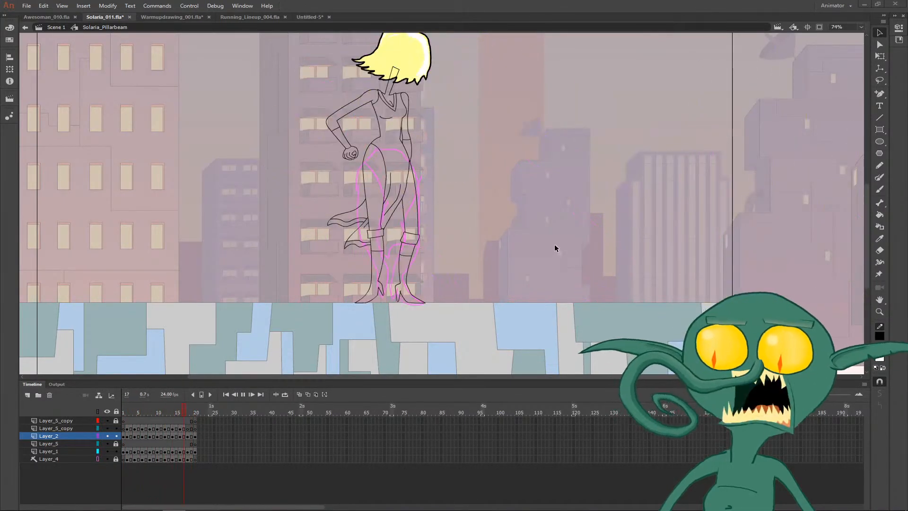
{"action": "left_click_drag", "start_coordinate": [559, 211], "coordinate": [523, 271]}
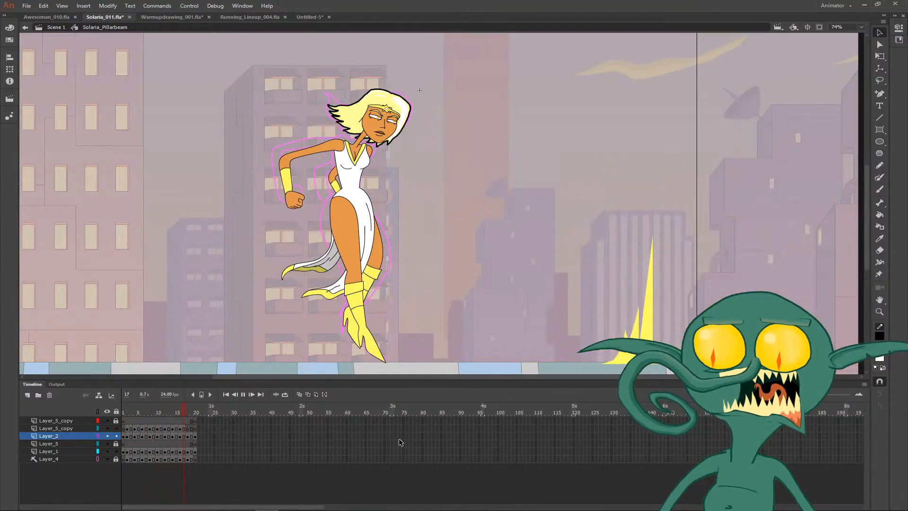
{"action": "mouse_move", "coordinate": [299, 504]}
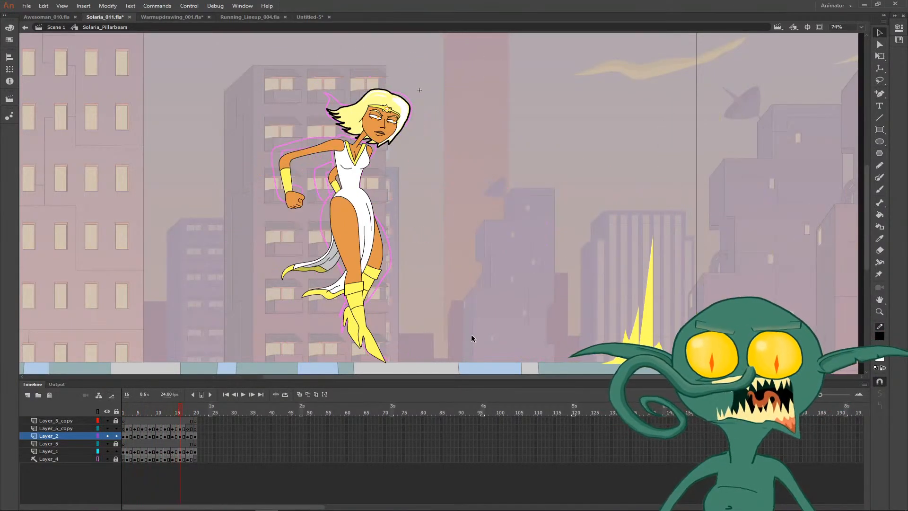
- Fill the dress body and the lower dress tail on frame 18 with the white sampled from the dress on frame 17
{"action": "key", "text": "k"}
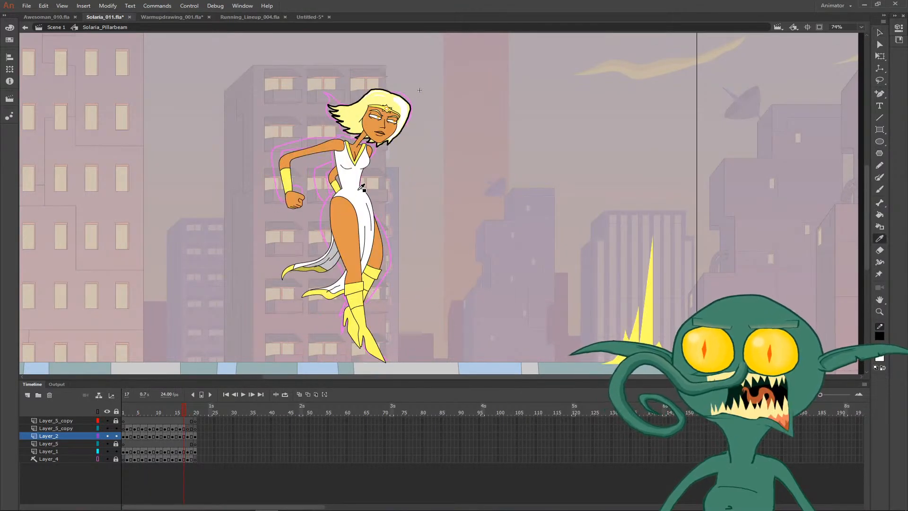
{"action": "key", "text": "period"}
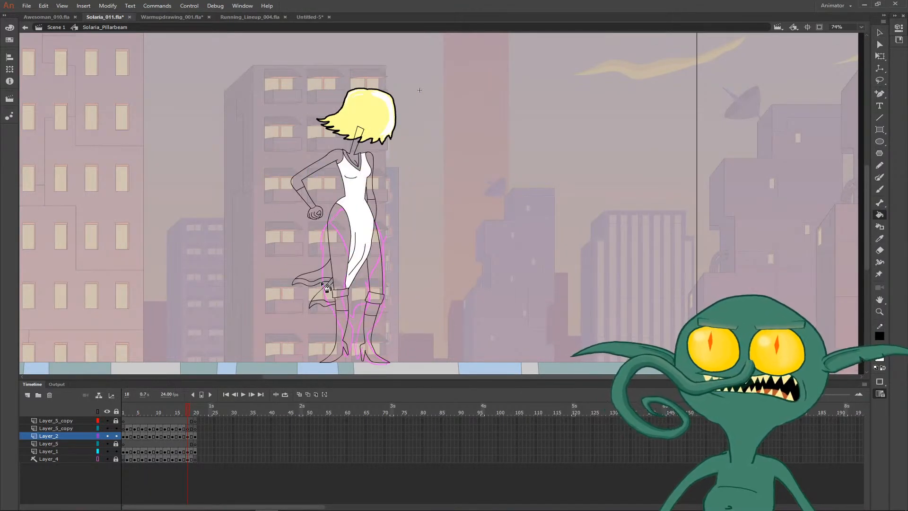
{"action": "left_click", "coordinate": [327, 300]}
- Draw fold lines inside the upper dress tail on frame 18, using frame 17 as reference
{"action": "key", "text": "comma"}
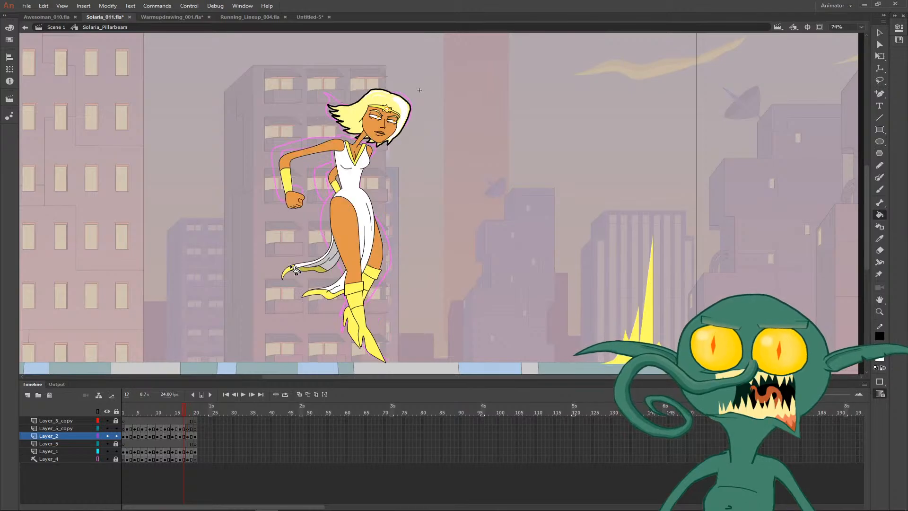
{"action": "key", "text": "z"}
{"action": "left_click", "coordinate": [311, 254]}
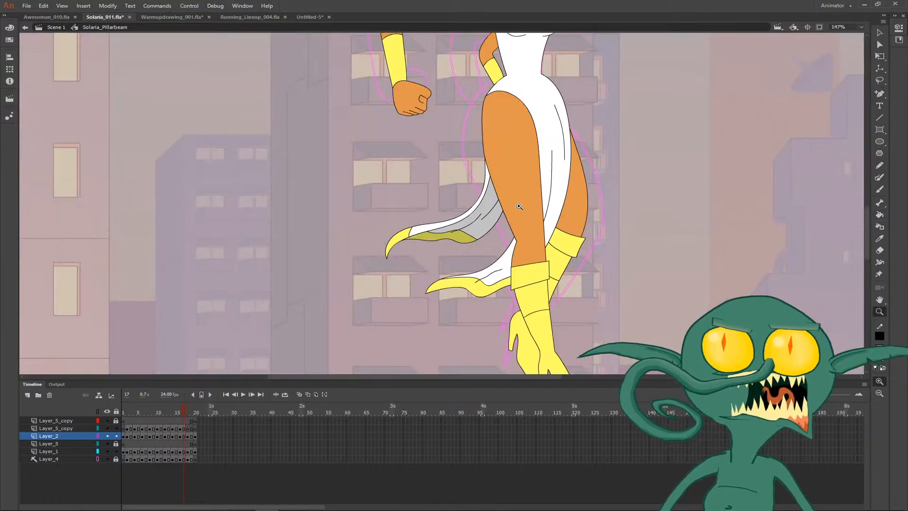
{"action": "key", "text": "b"}
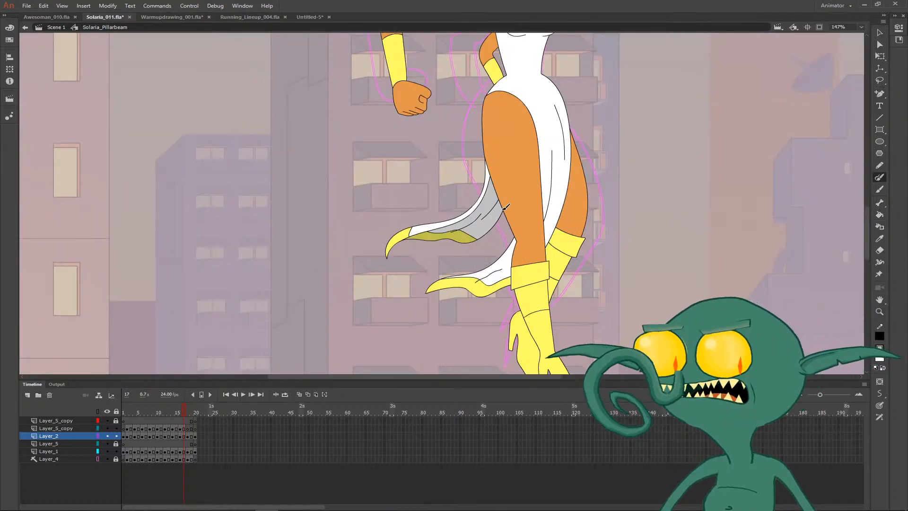
{"action": "key", "text": "period"}
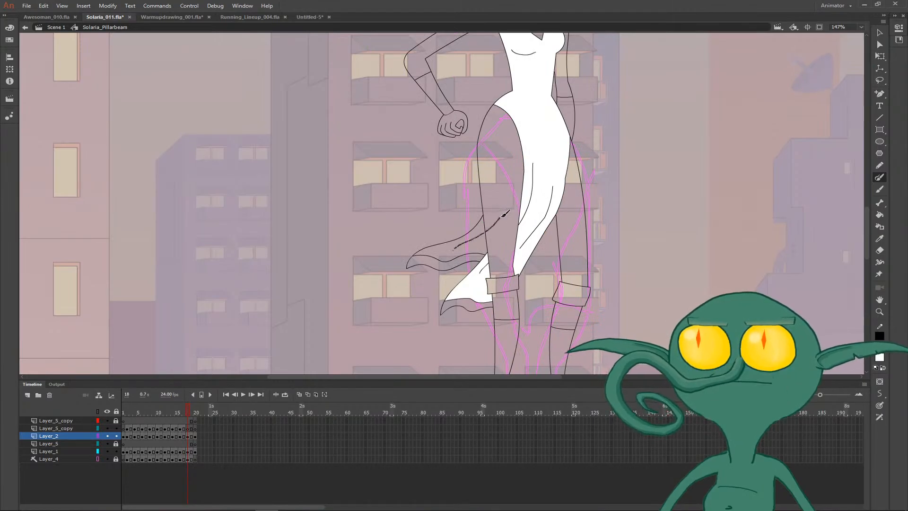
{"action": "left_click_drag", "start_coordinate": [505, 214], "coordinate": [502, 216]}
{"action": "key", "text": "v"}
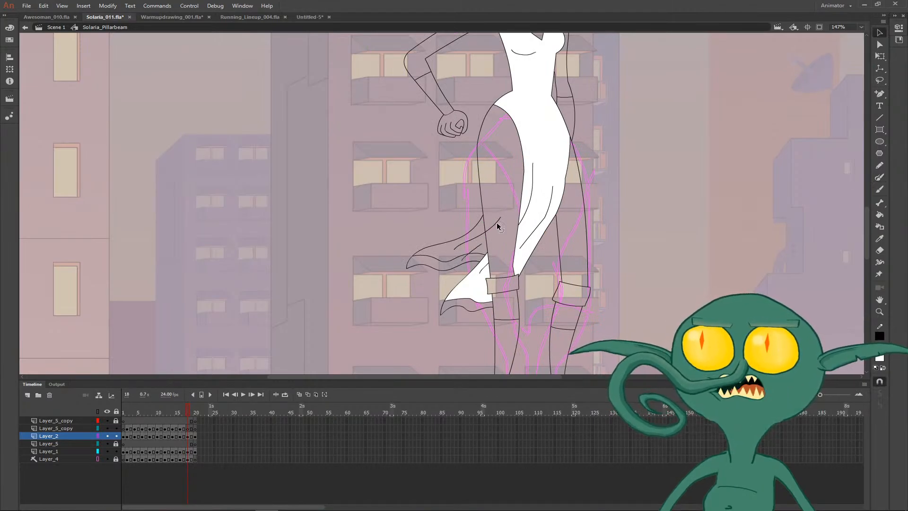
- Fill the legs, arms, neck and chest on frame 18 with the orange skin colour sampled from frame 17
{"action": "key", "text": "ctrl+minus"}
{"action": "key", "text": "comma"}
{"action": "key", "text": "i"}
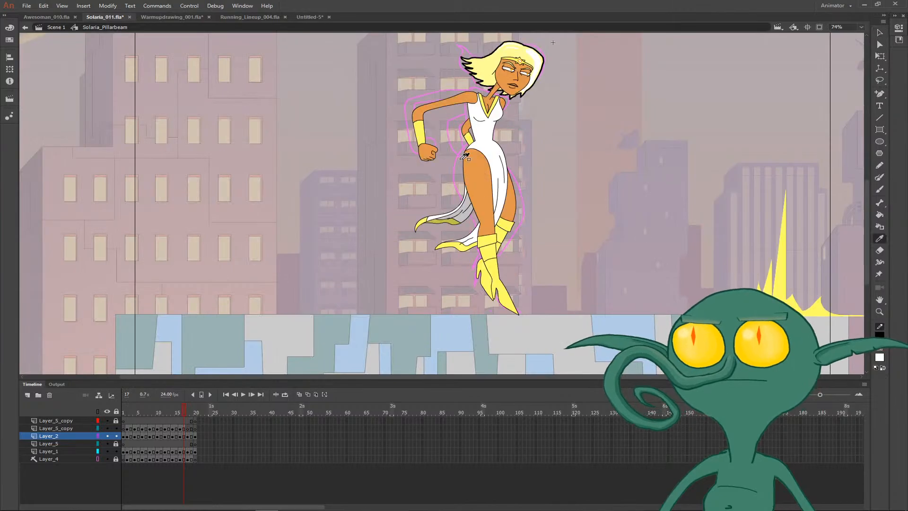
{"action": "left_click", "coordinate": [488, 177]}
{"action": "key", "text": "period"}
{"action": "left_click", "coordinate": [469, 191]}
{"action": "left_click", "coordinate": [511, 231]}
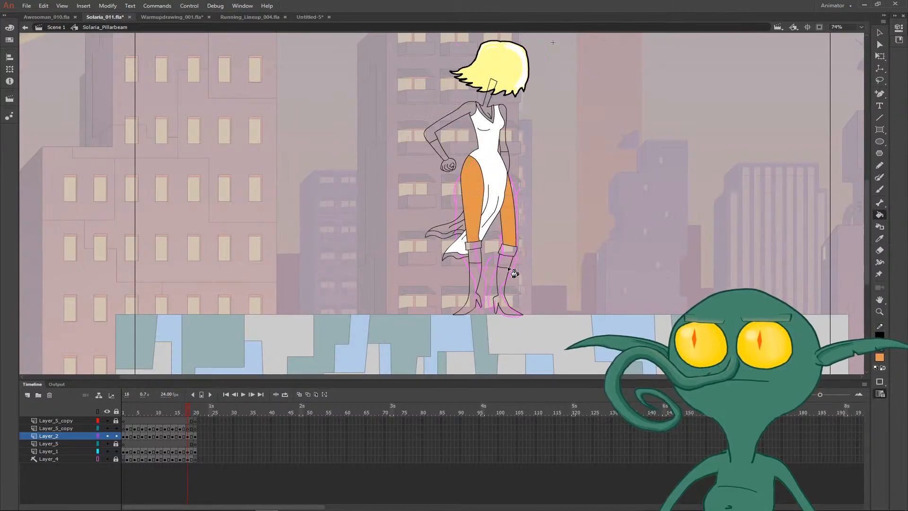
{"action": "left_click", "coordinate": [458, 120]}
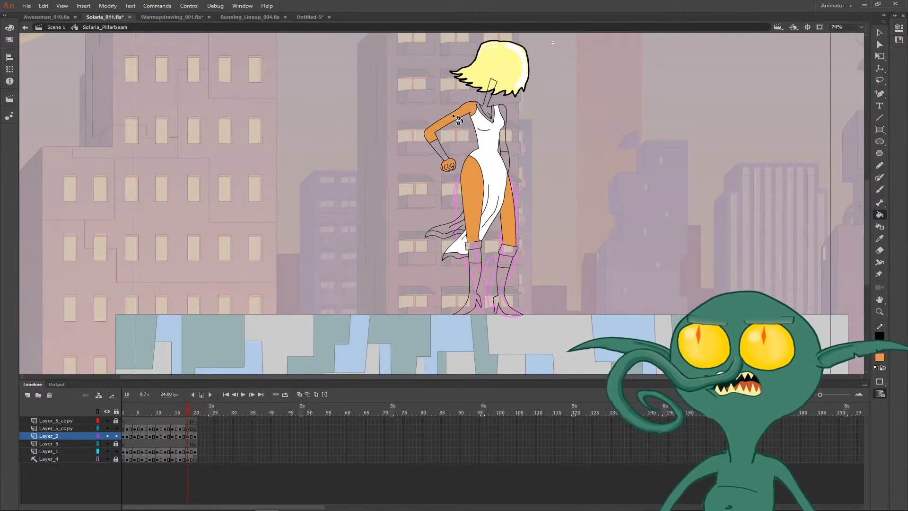
{"action": "left_click", "coordinate": [487, 110]}
{"action": "left_click", "coordinate": [502, 111]}
{"action": "left_click", "coordinate": [505, 131]}
- Fill the boots, lower dress tail trim, wristbands and neckline trim on frame 18 with the yellow sampled from frame 17's boots
{"action": "left_click_drag", "start_coordinate": [507, 159], "coordinate": [446, 186]}
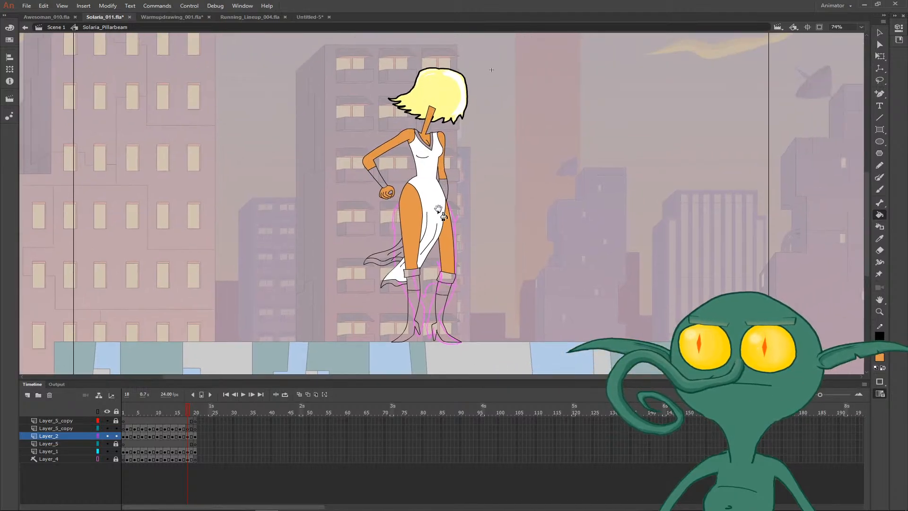
{"action": "key", "text": "comma"}
{"action": "key", "text": "i"}
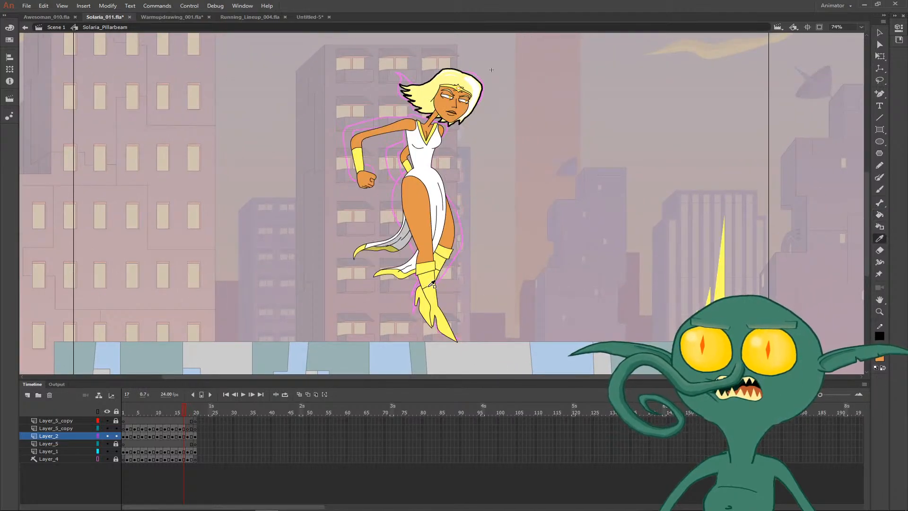
{"action": "left_click", "coordinate": [434, 294]}
{"action": "key", "text": "period"}
{"action": "left_click", "coordinate": [419, 307]}
{"action": "left_click", "coordinate": [413, 275]}
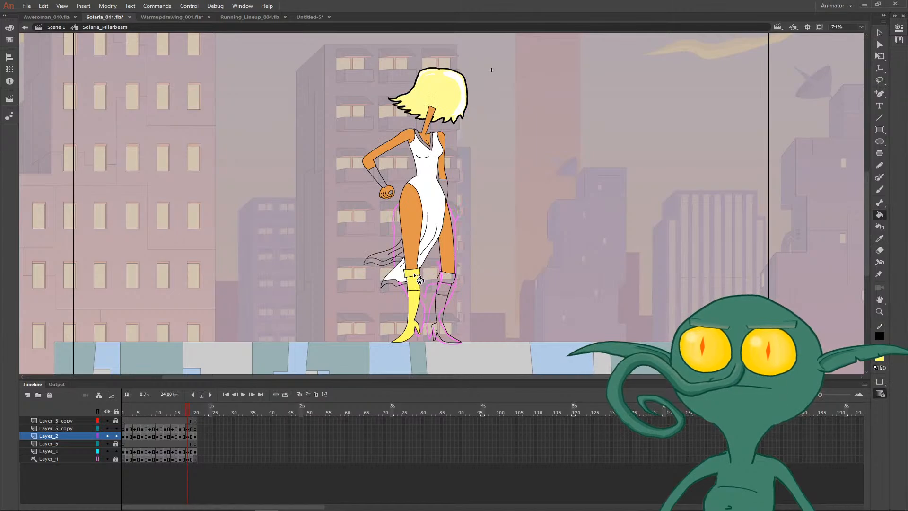
{"action": "left_click", "coordinate": [404, 288]}
{"action": "left_click", "coordinate": [445, 286]}
{"action": "left_click", "coordinate": [452, 307]}
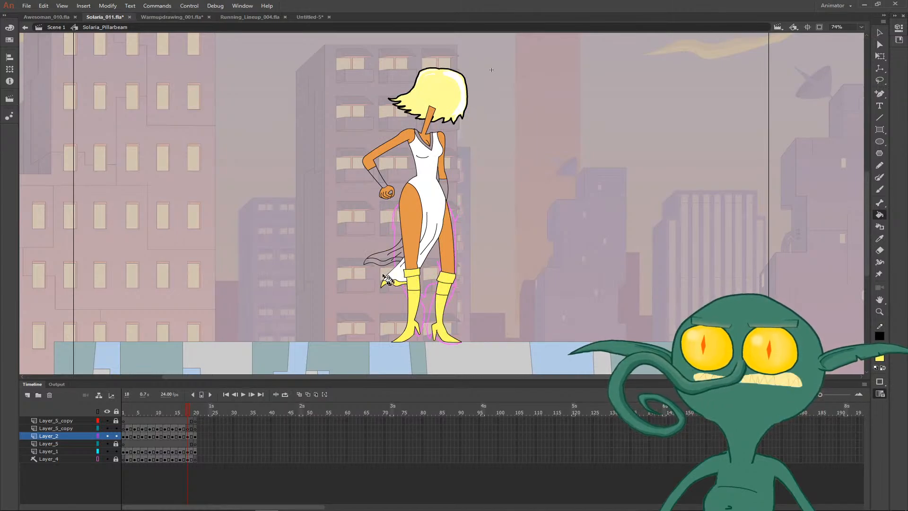
{"action": "left_click", "coordinate": [379, 182]}
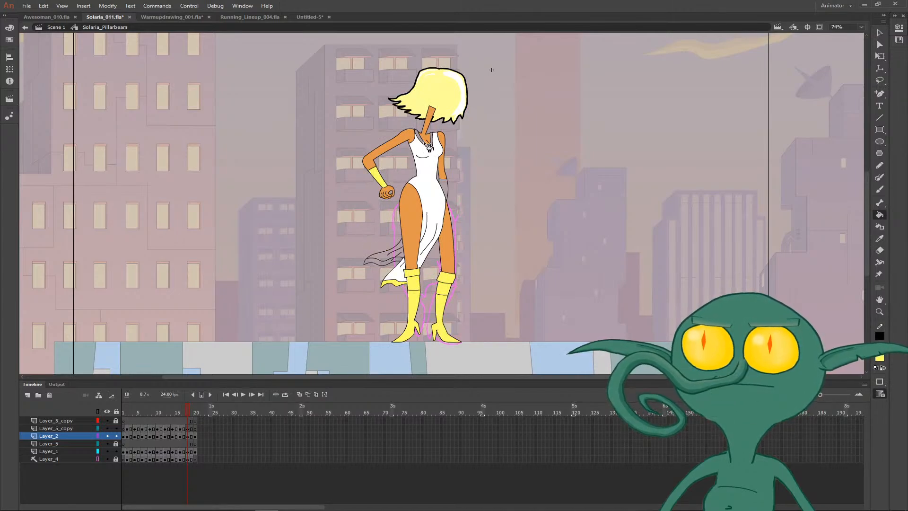
{"action": "left_click", "coordinate": [447, 185]}
- Fill the trim of the upper dress tail on frame 18 with the shaded dark yellow sampled from the same trim on frame 17
{"action": "left_click_drag", "start_coordinate": [482, 217], "coordinate": [434, 205]}
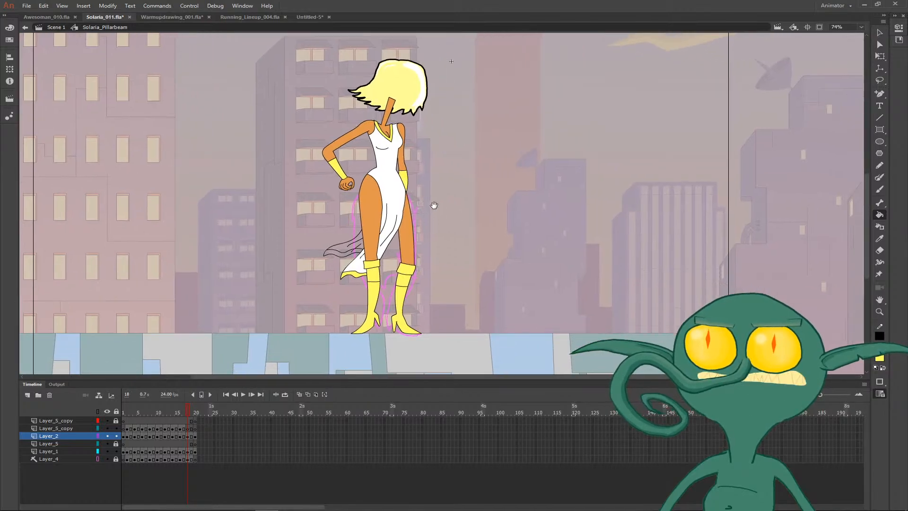
{"action": "key", "text": "z"}
{"action": "left_click", "coordinate": [405, 215]}
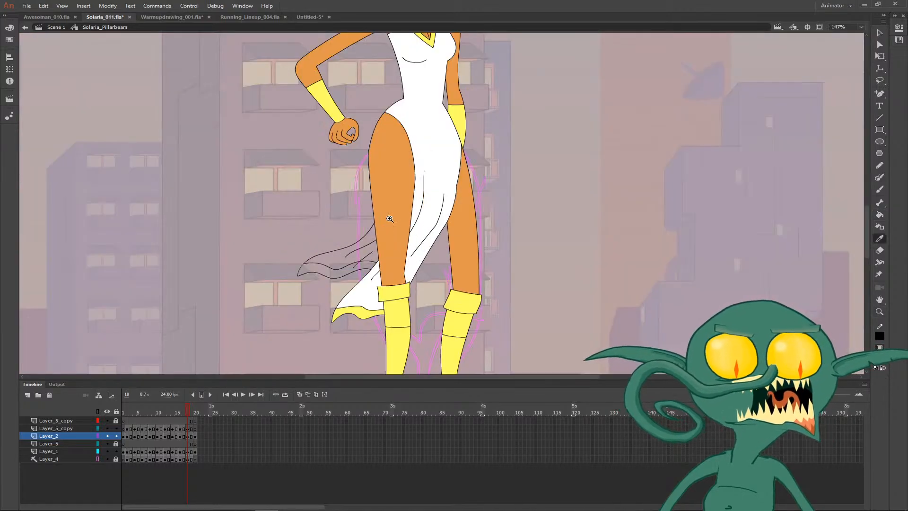
{"action": "key", "text": "i"}
{"action": "key", "text": "comma"}
{"action": "key", "text": "period"}
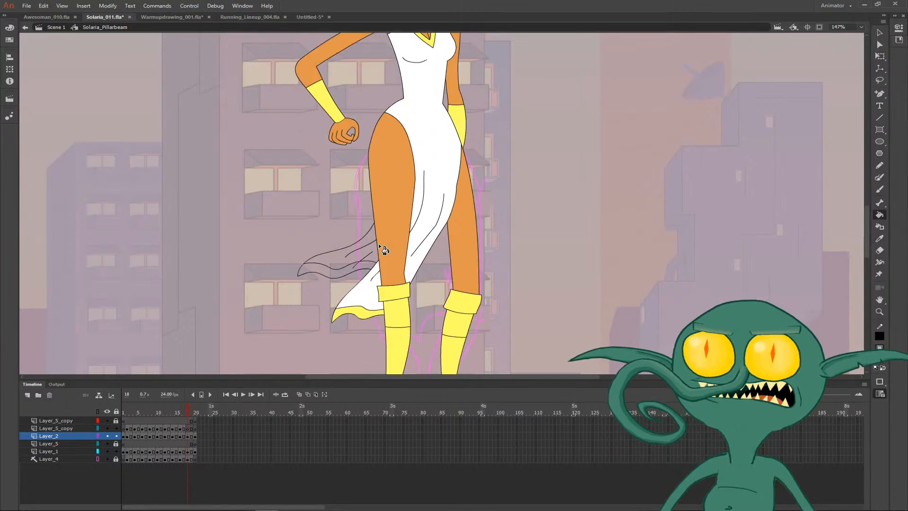
{"action": "key", "text": "comma"}
{"action": "left_click", "coordinate": [317, 245]}
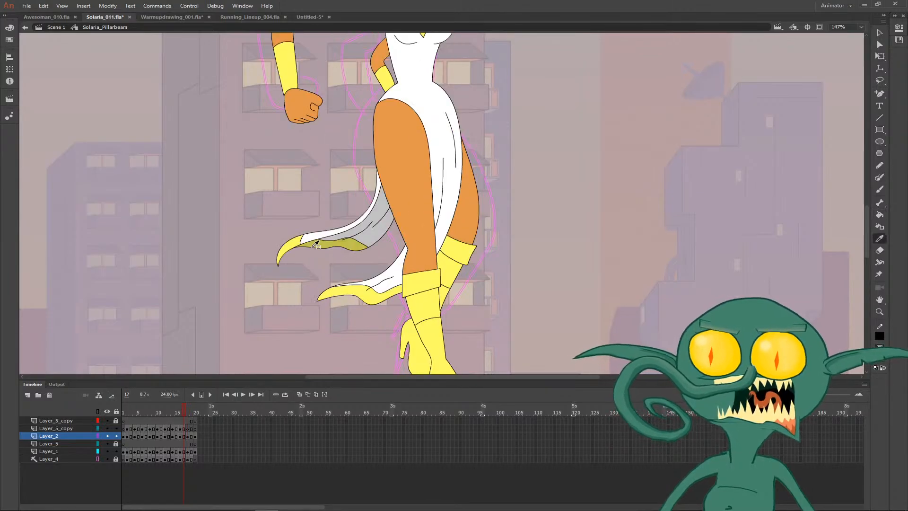
{"action": "left_click", "coordinate": [320, 244]}
{"action": "key", "text": "period"}
{"action": "left_click", "coordinate": [327, 273]}
- Copy the Solaria_Head face symbol from frame 17 and paste it in place on frame 18
{"action": "mouse_move", "coordinate": [412, 160]}
{"action": "left_mouse_down"}
{"action": "mouse_move", "coordinate": [300, 194]}
{"action": "mouse_move", "coordinate": [295, 247]}
{"action": "left_mouse_up"}
{"action": "left_click_drag", "start_coordinate": [327, 186], "coordinate": [351, 239]}
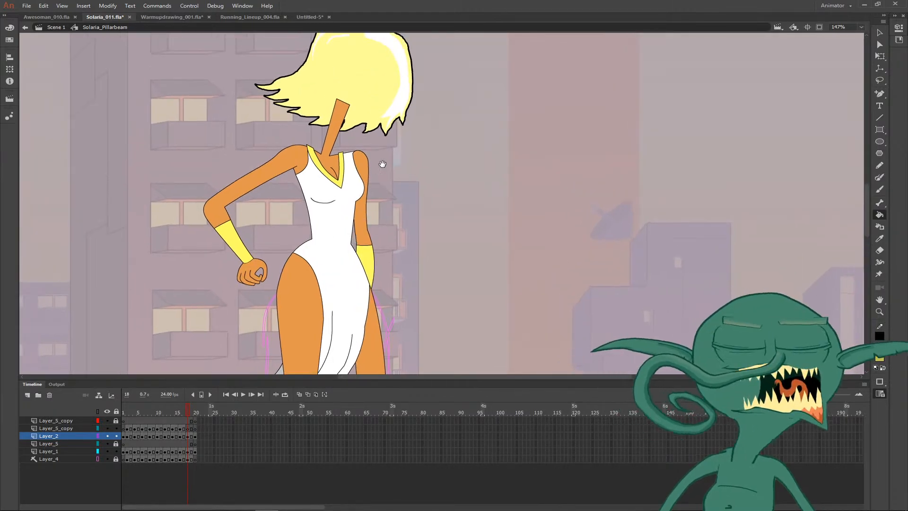
{"action": "key", "text": "v"}
{"action": "key", "text": "comma"}
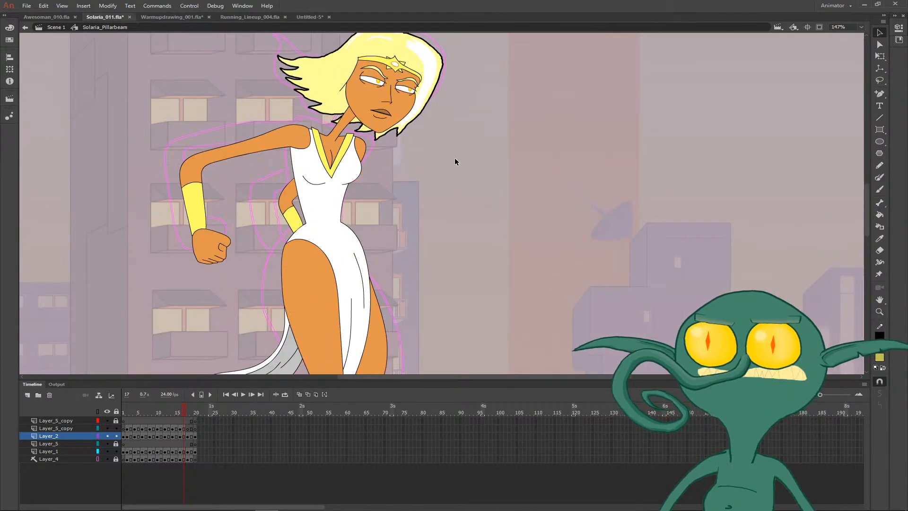
{"action": "left_click", "coordinate": [424, 122]}
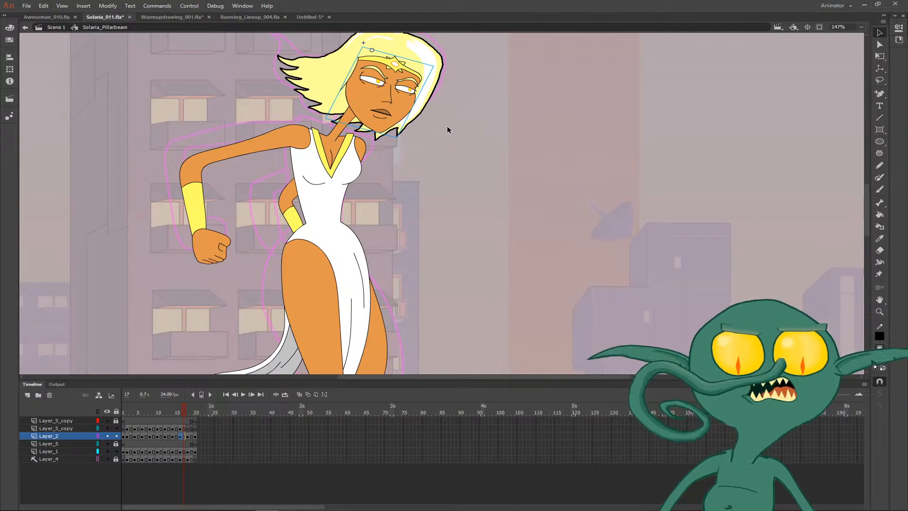
{"action": "key", "text": "period"}
{"action": "right_click", "coordinate": [448, 127]}
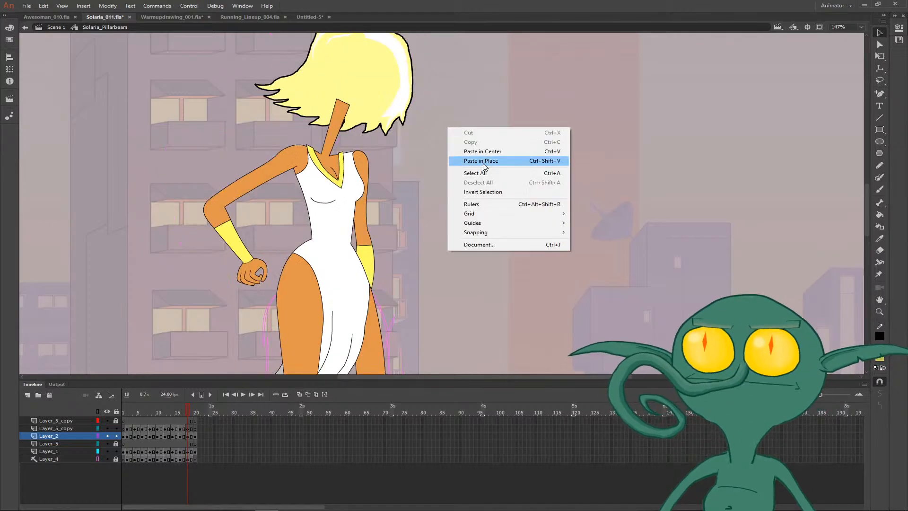
{"action": "left_click", "coordinate": [482, 161]}
{"action": "key", "text": "comma"}
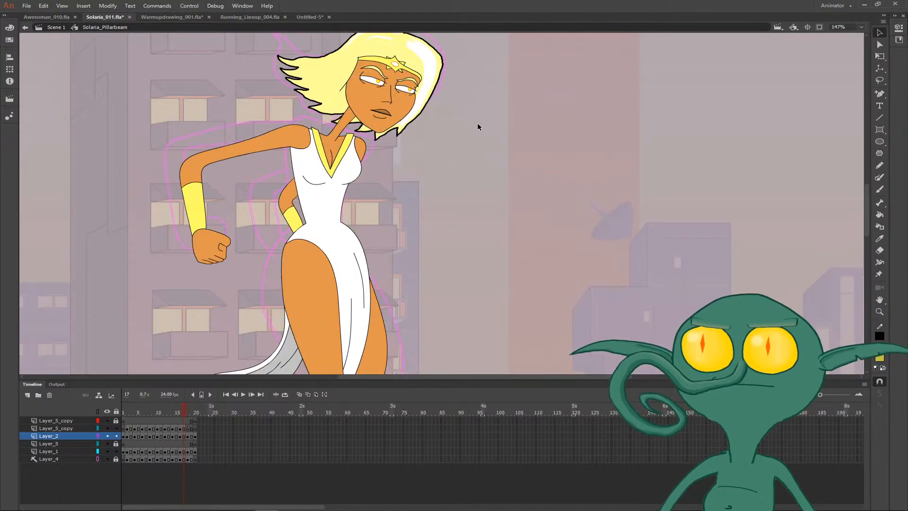
{"action": "key", "text": "period"}
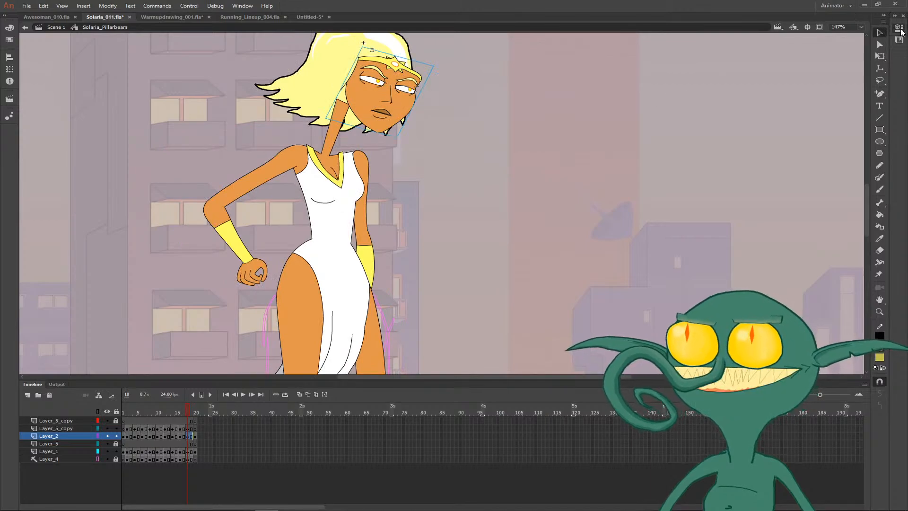
- Set the first frame of the pasted Solaria_Head instance to 13, keeping its single-frame looping
{"action": "left_click", "coordinate": [899, 28]}
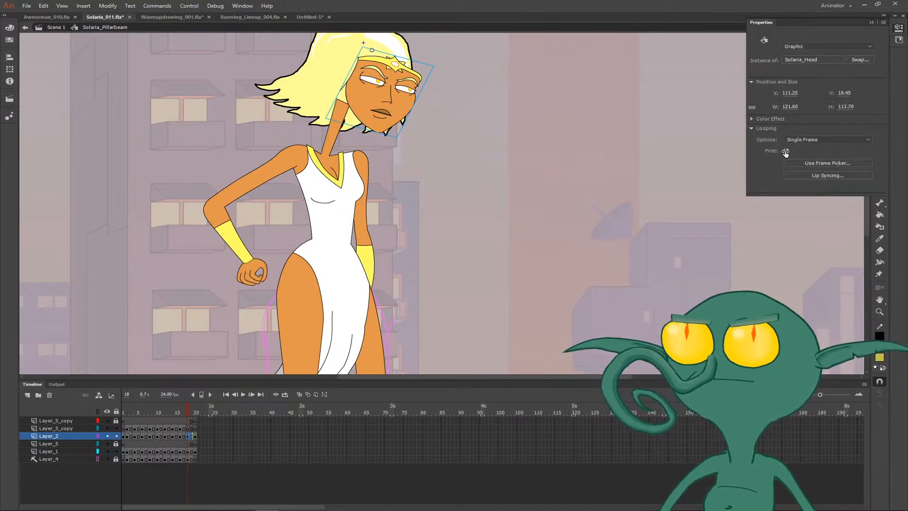
{"action": "left_click_drag", "start_coordinate": [785, 152], "coordinate": [789, 151]}
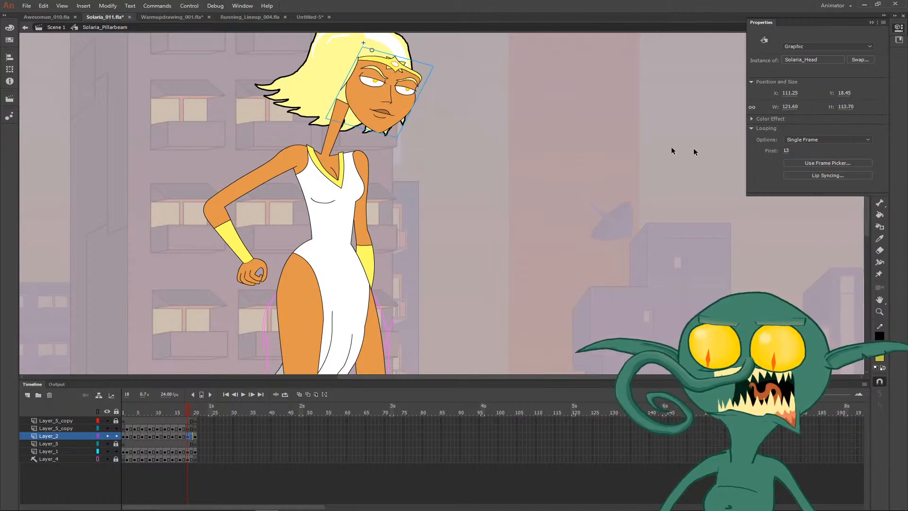
{"action": "left_click", "coordinate": [542, 144]}
{"action": "left_click", "coordinate": [398, 118]}
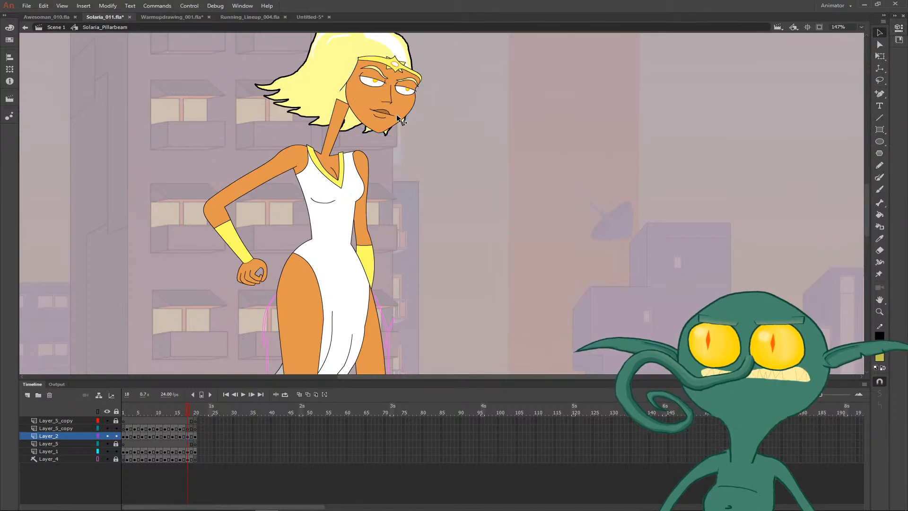
- Move the face on frame 18 back inside the hair and rotate it slightly so it sits on the neck
{"action": "left_click_drag", "start_coordinate": [398, 118], "coordinate": [383, 115]}
{"action": "left_click", "coordinate": [428, 117]}
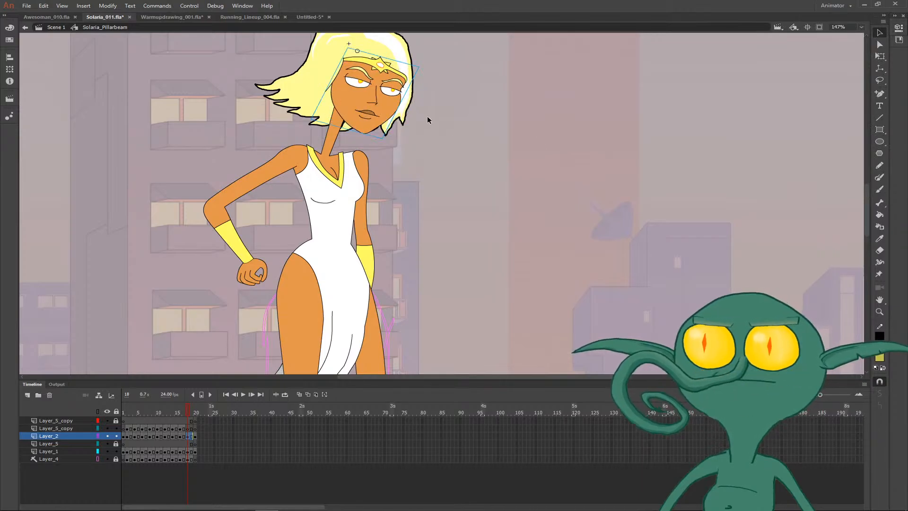
{"action": "key", "text": "."}
{"action": "key", "text": "."}
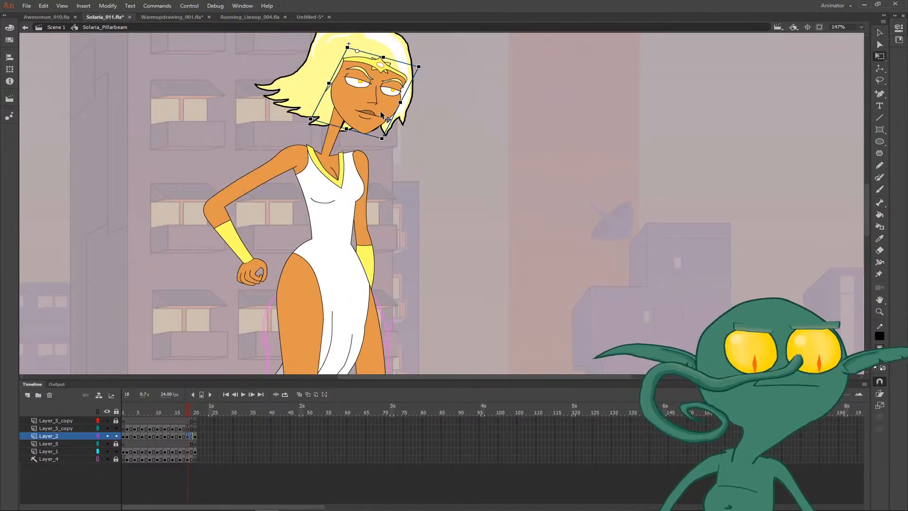
{"action": "left_click", "coordinate": [368, 117]}
{"action": "key", "text": "q"}
{"action": "left_click_drag", "start_coordinate": [394, 148], "coordinate": [401, 142]}
{"action": "key", "text": "v"}
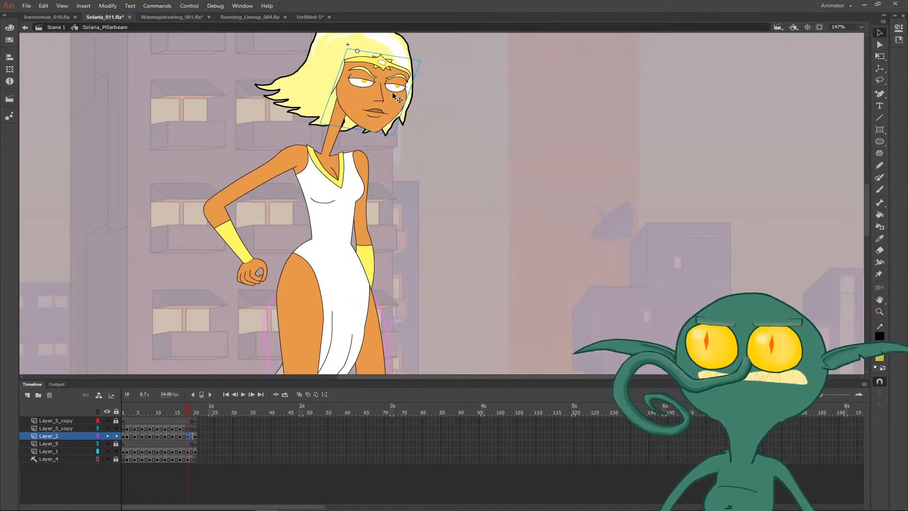
{"action": "left_click_drag", "start_coordinate": [393, 92], "coordinate": [438, 131]}
{"action": "left_click", "coordinate": [436, 141]}
- Flip between frames 17 and 18 to compare the poses, and play back the whole Solaria_Pillarbeam animation
{"action": "key", "text": "comma"}
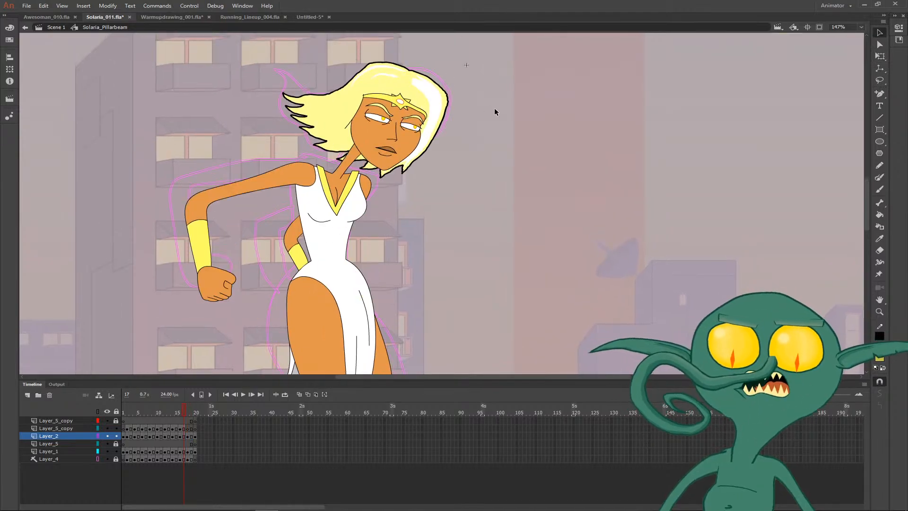
{"action": "key", "text": "period"}
{"action": "key", "text": "comma"}
{"action": "key", "text": "period"}
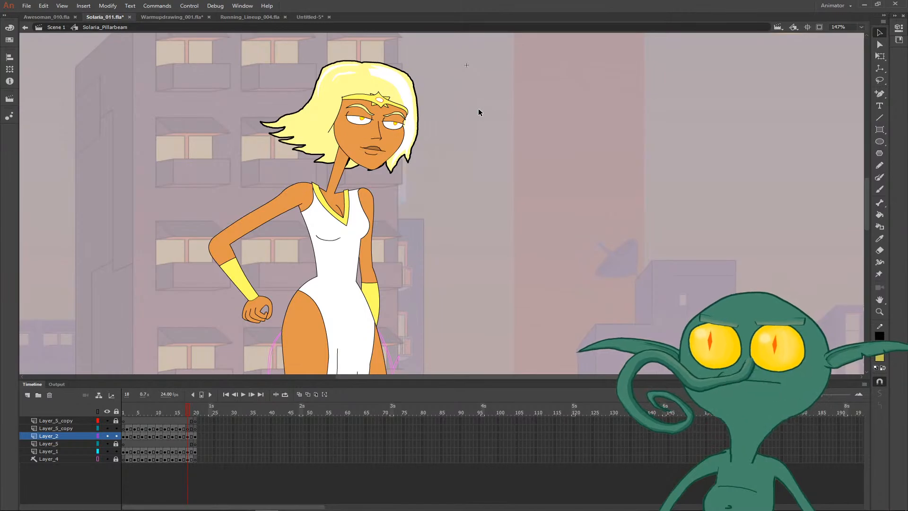
{"action": "key", "text": "comma"}
{"action": "key", "text": "period"}
{"action": "left_click_drag", "start_coordinate": [457, 239], "coordinate": [411, 118]}
{"action": "key", "text": "ctrl+minus"}
{"action": "key", "text": "ctrl+minus"}
{"action": "key", "text": "comma"}
{"action": "key", "text": "Return"}
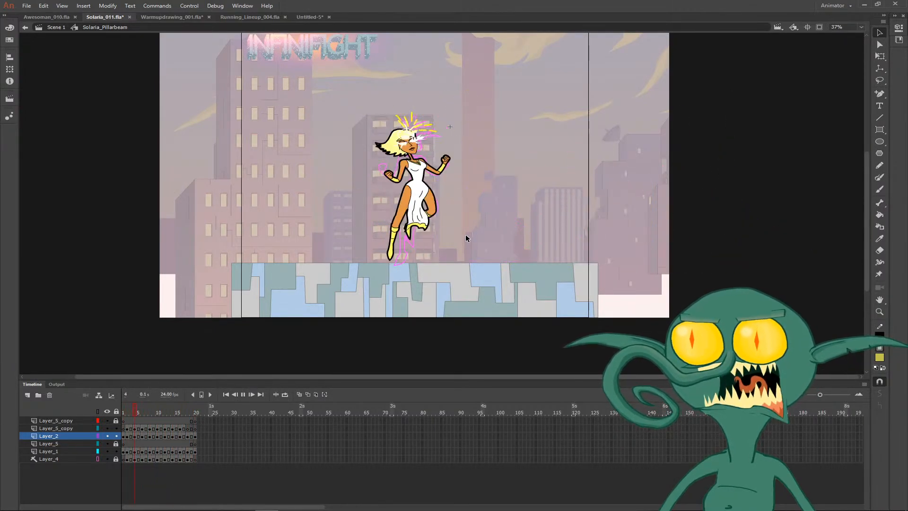
{"action": "left_click_drag", "start_coordinate": [483, 229], "coordinate": [450, 259]}
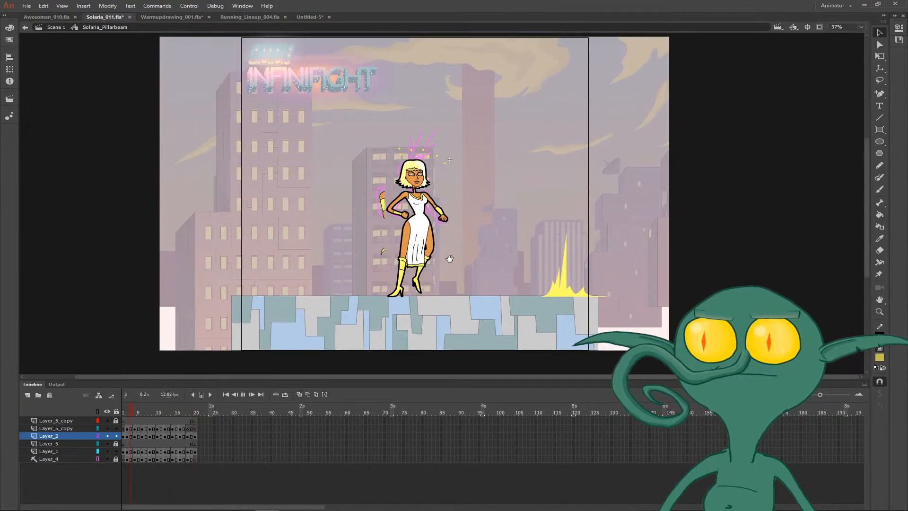
{"action": "key", "text": "z"}
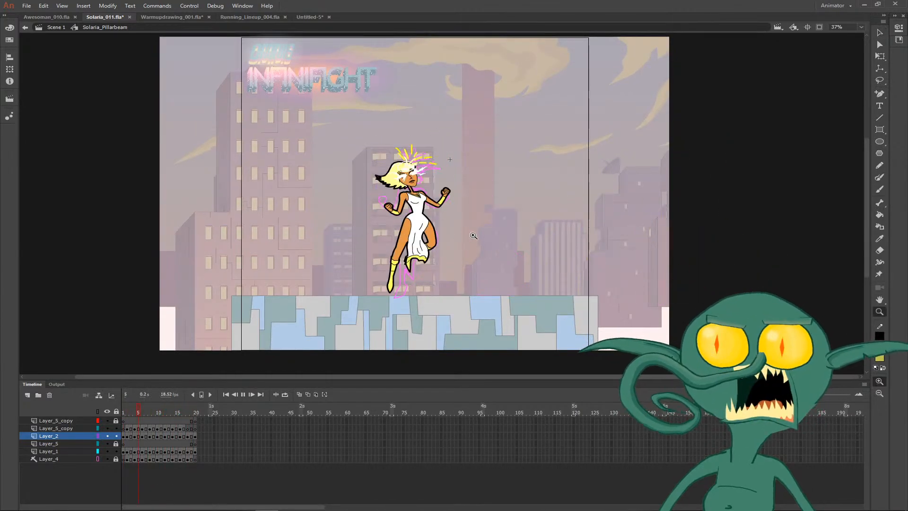
{"action": "left_click", "coordinate": [474, 236]}
{"action": "left_click_drag", "start_coordinate": [481, 233], "coordinate": [472, 250]}
{"action": "key", "text": "Return"}
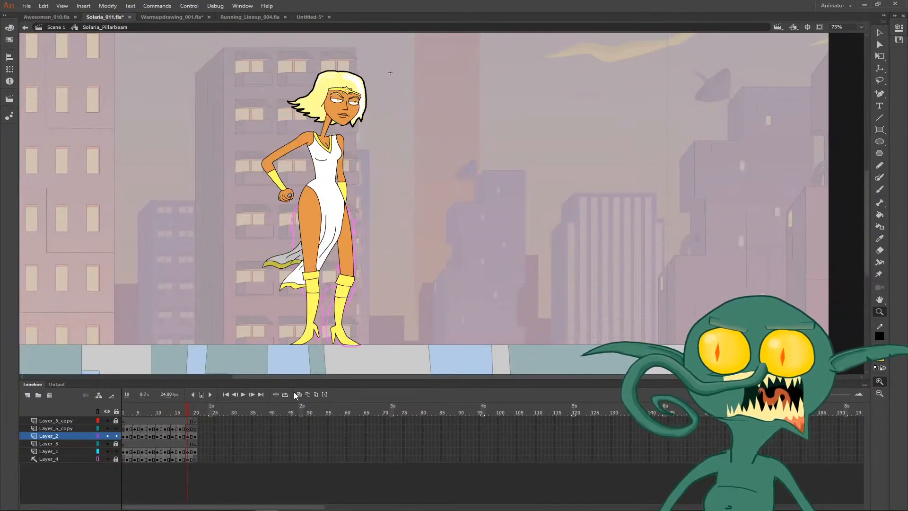
{"action": "key", "text": "Return"}
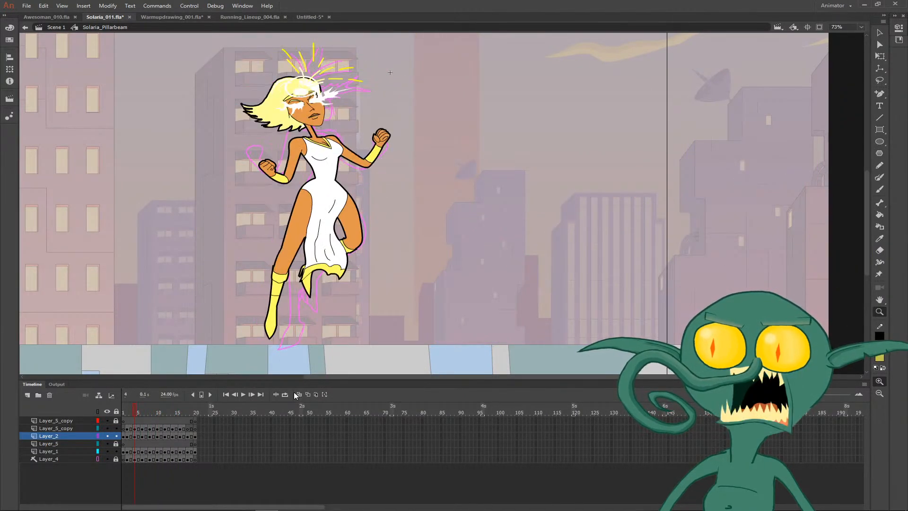
{"action": "key", "text": "Return"}
- Set the fill colour to none and sample the thick black outline from the figure on frame 5 for use on frame 6
{"action": "key", "text": "r"}
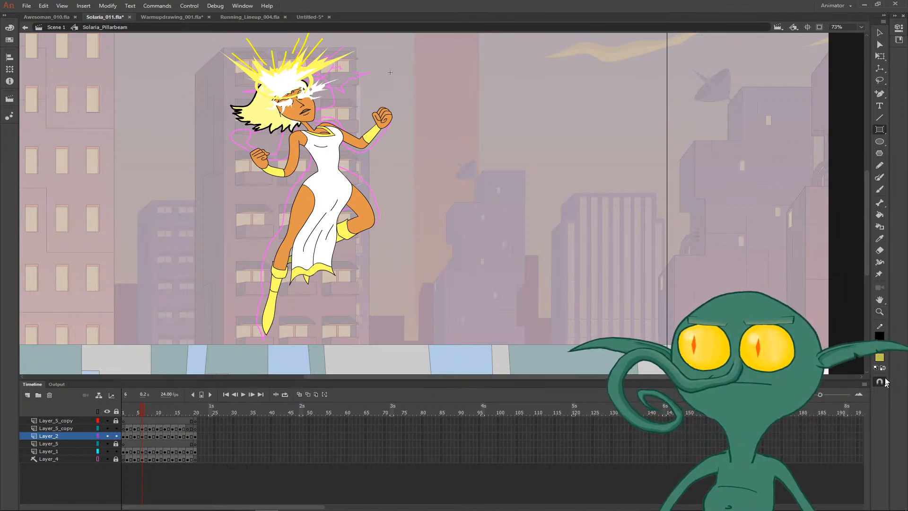
{"action": "left_click", "coordinate": [882, 358]}
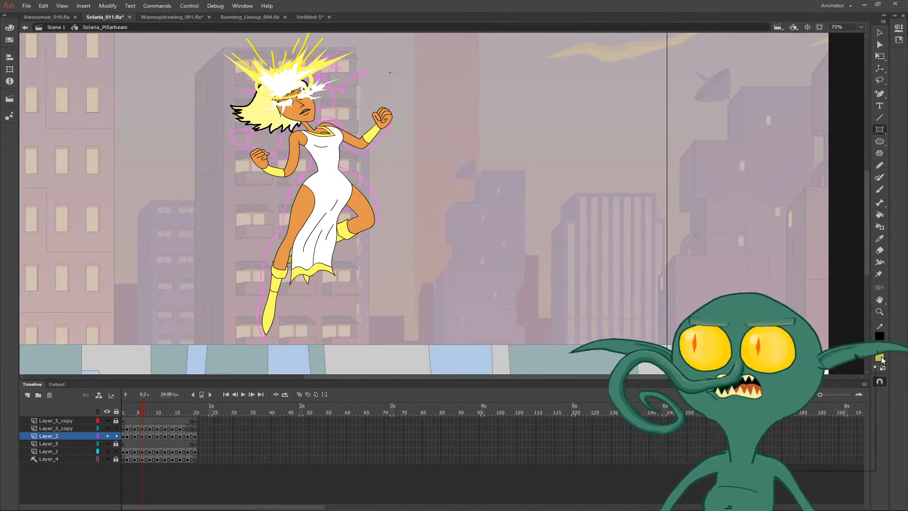
{"action": "left_click", "coordinate": [880, 359]}
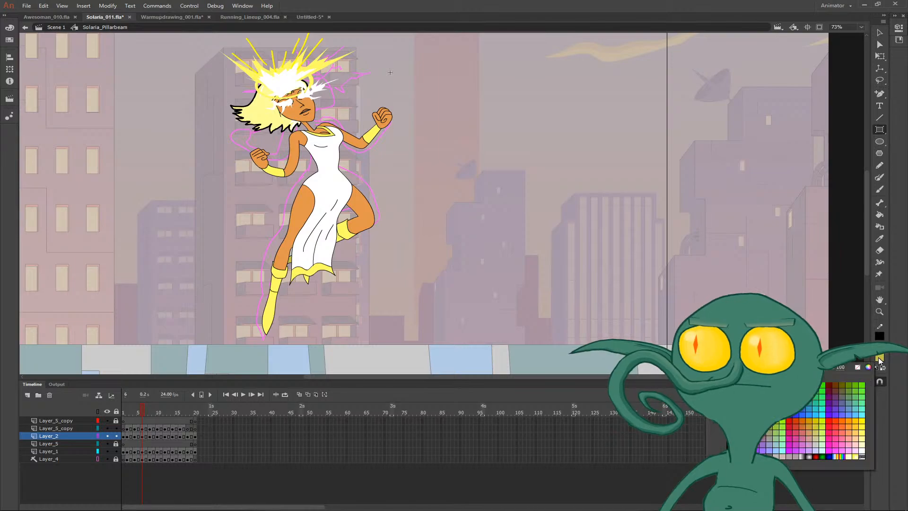
{"action": "left_click", "coordinate": [858, 367]}
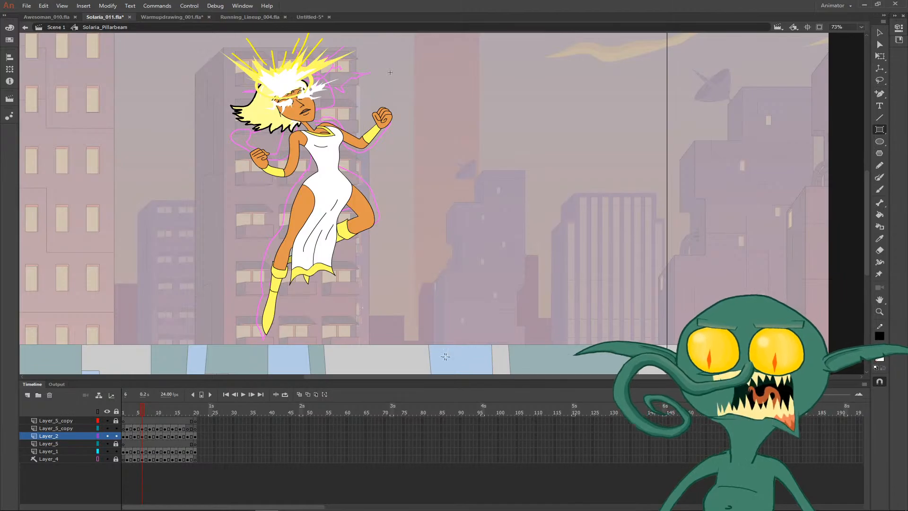
{"action": "key", "text": "comma"}
{"action": "key", "text": "i"}
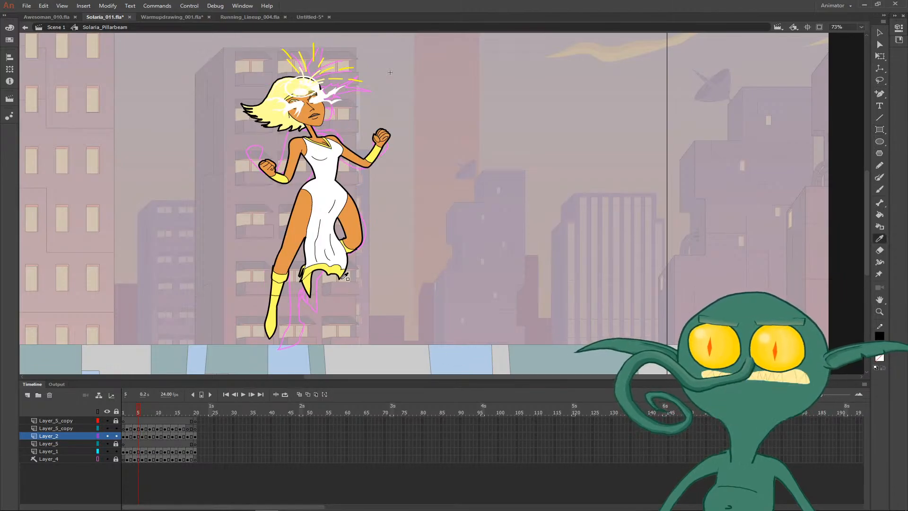
{"action": "left_click", "coordinate": [345, 284]}
{"action": "key", "text": "period"}
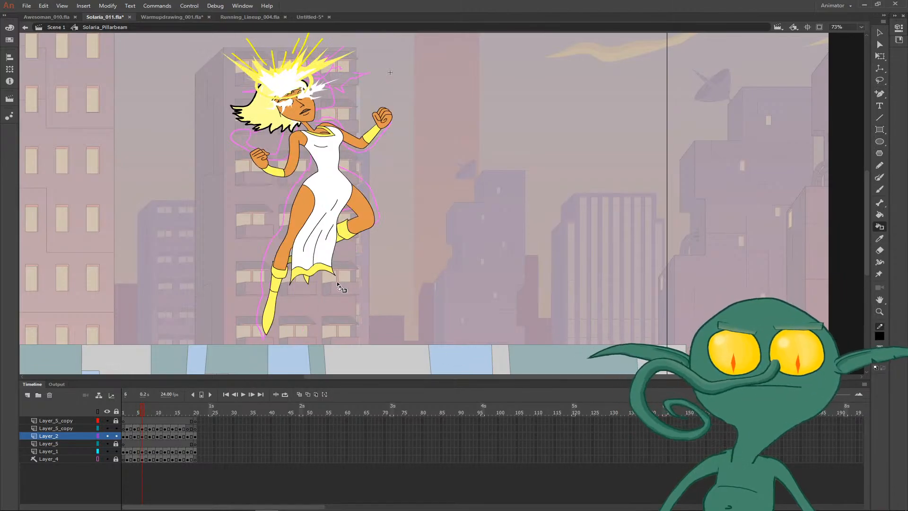
- Try to enclose the figure on frame 6 in an unfilled primitive rectangle and flood-fill the area around her
{"action": "key", "text": "r"}
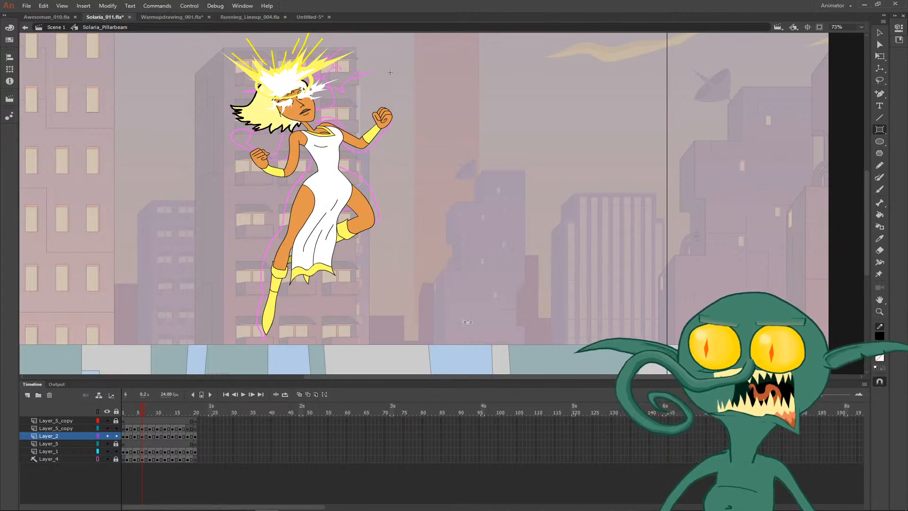
{"action": "left_click_drag", "start_coordinate": [486, 357], "coordinate": [142, 93]}
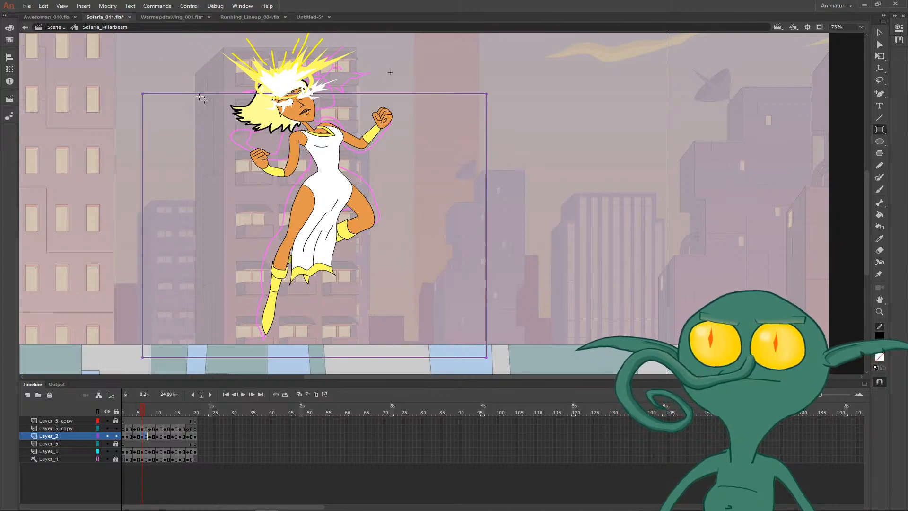
{"action": "key", "text": "ctrl+z"}
{"action": "left_click_drag", "start_coordinate": [458, 358], "coordinate": [165, 43]}
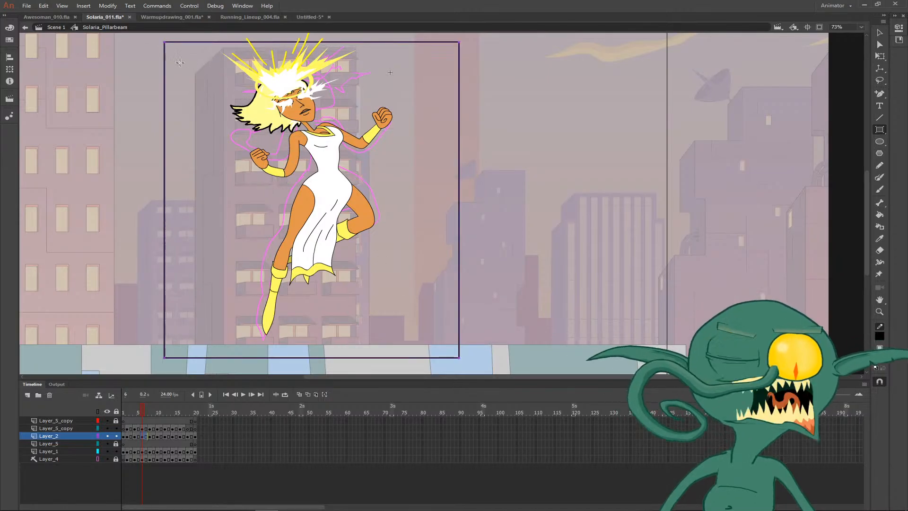
{"action": "key", "text": "k"}
{"action": "left_click", "coordinate": [244, 141]}
{"action": "key", "text": "ctrl+z"}
{"action": "key", "text": "ctrl+z"}
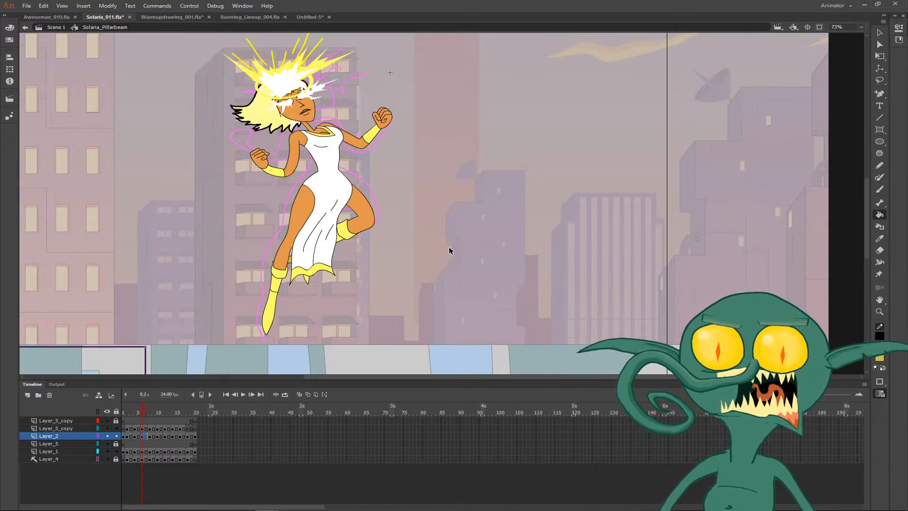
{"action": "key", "text": "v"}
{"action": "left_click", "coordinate": [149, 348]}
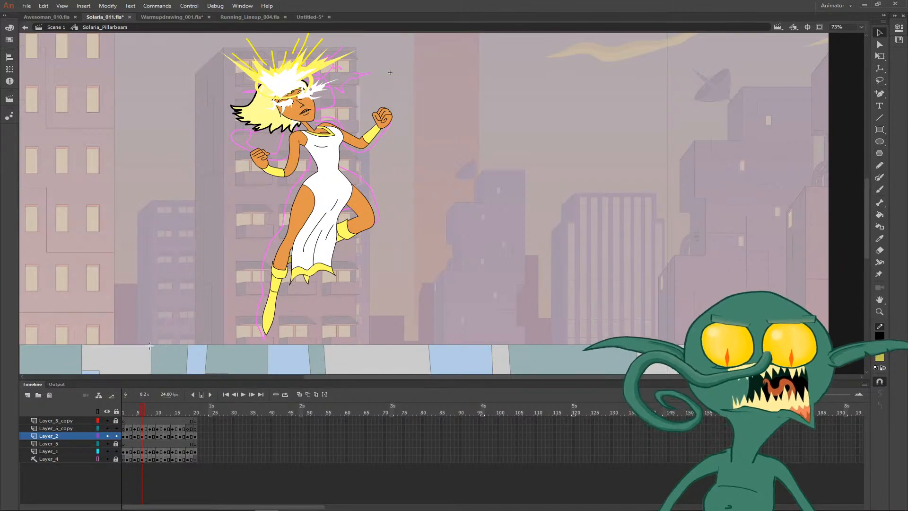
- Draw a black rectangle with no fill around the figure on frame 6, using the regular Rectangle tool instead of Rectangle Primitive
{"action": "key", "text": "r"}
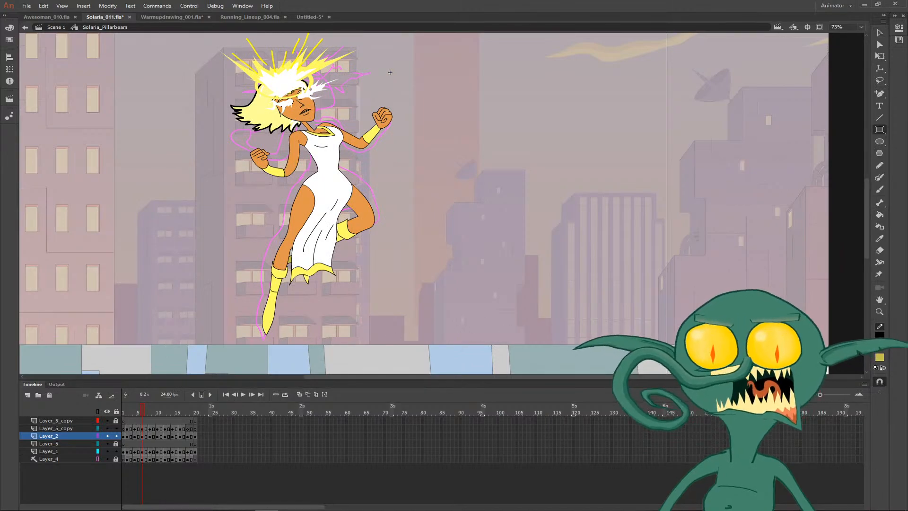
{"action": "left_click", "coordinate": [880, 358]}
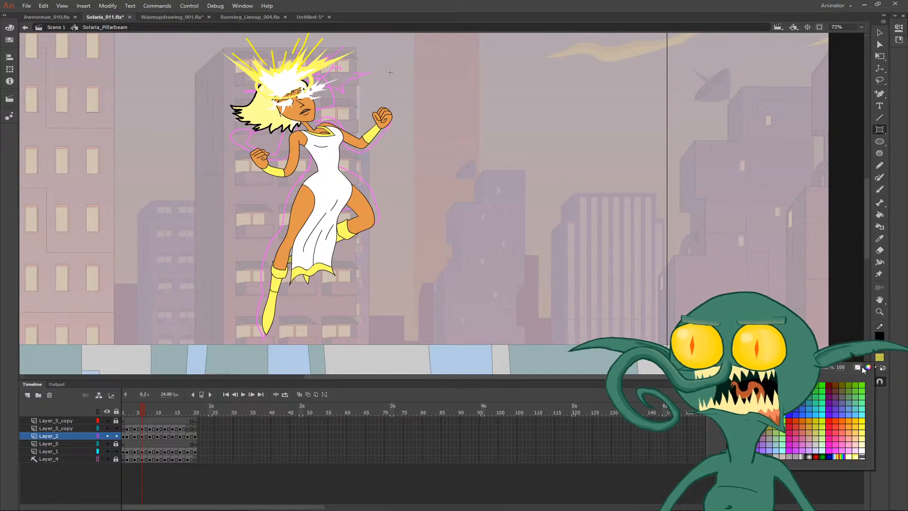
{"action": "left_click", "coordinate": [861, 367]}
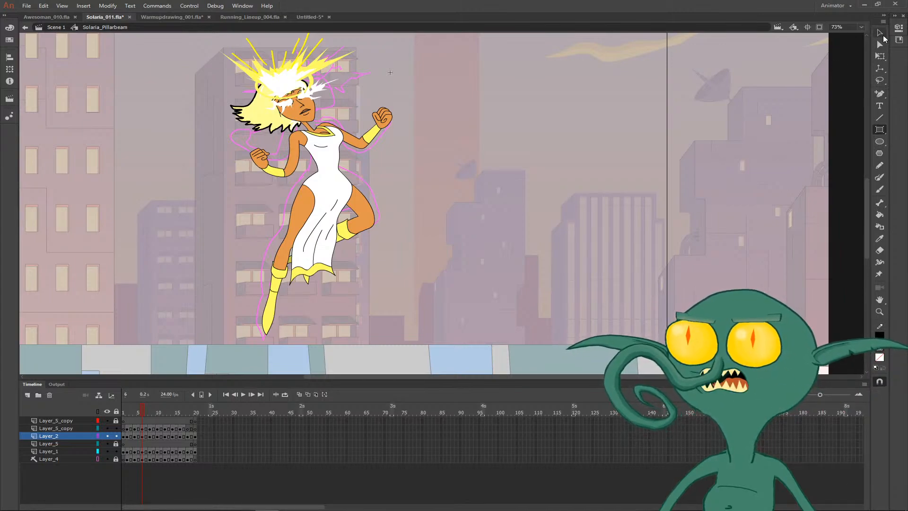
{"action": "left_click", "coordinate": [898, 30]}
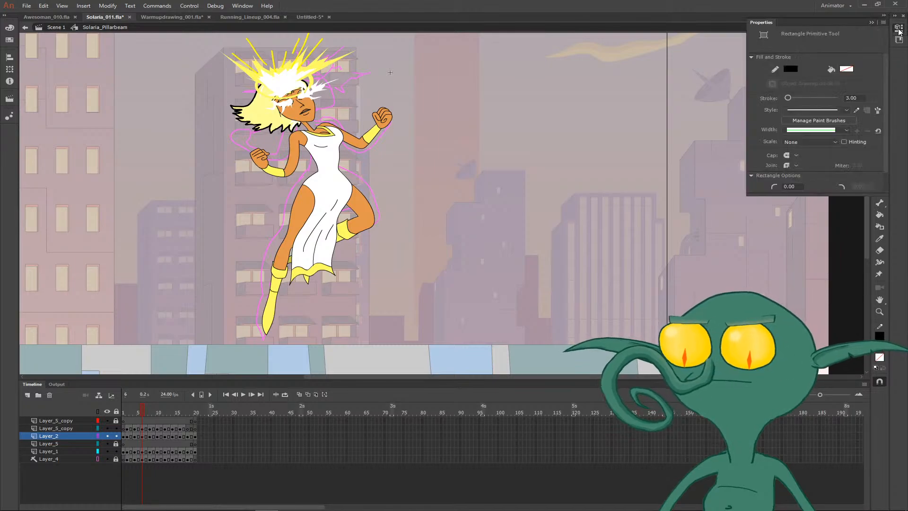
{"action": "scroll", "coordinate": [815, 150], "scroll_direction": "down", "scroll_amount": 1}
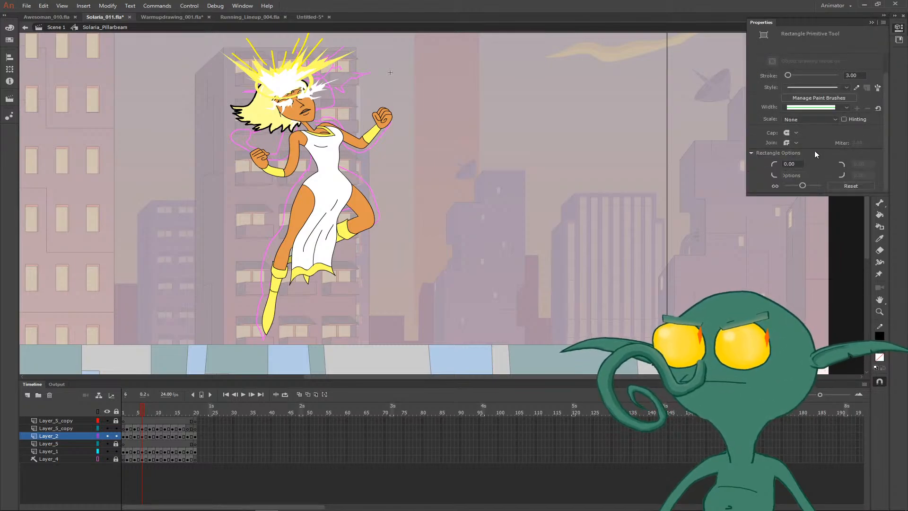
{"action": "scroll", "coordinate": [815, 153], "scroll_direction": "up", "scroll_amount": 1}
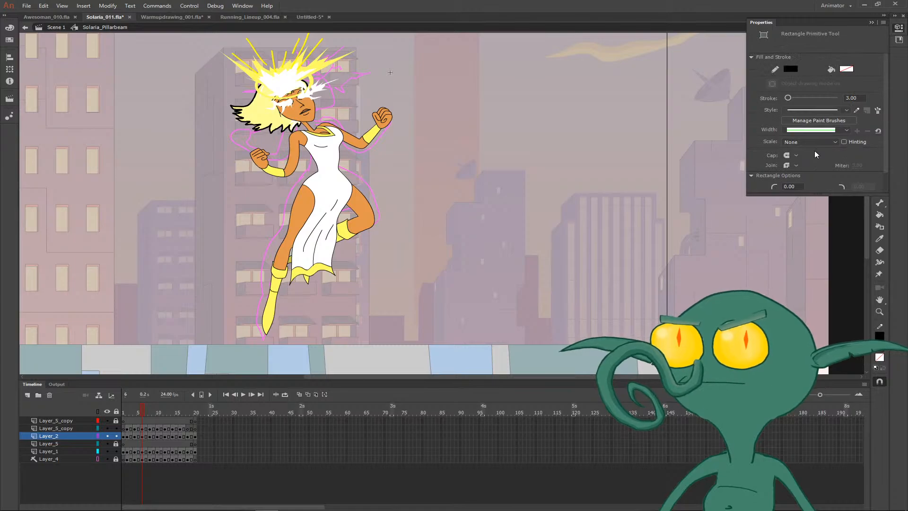
{"action": "left_click_drag", "start_coordinate": [368, 226], "coordinate": [460, 296]}
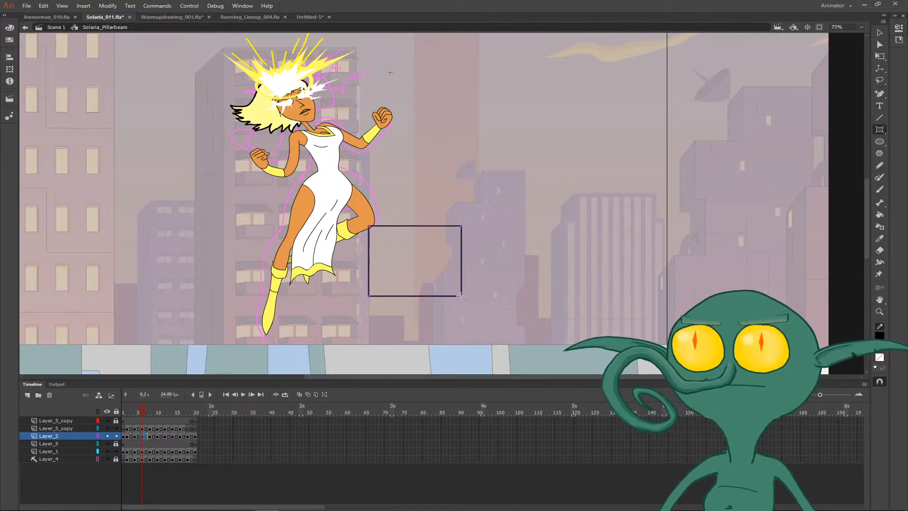
{"action": "key", "text": "ctrl+z"}
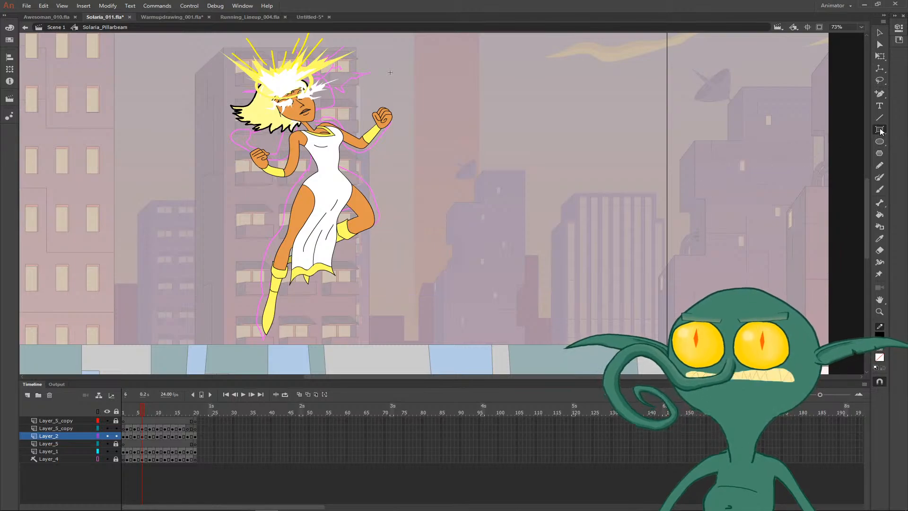
{"action": "left_click", "coordinate": [880, 130]}
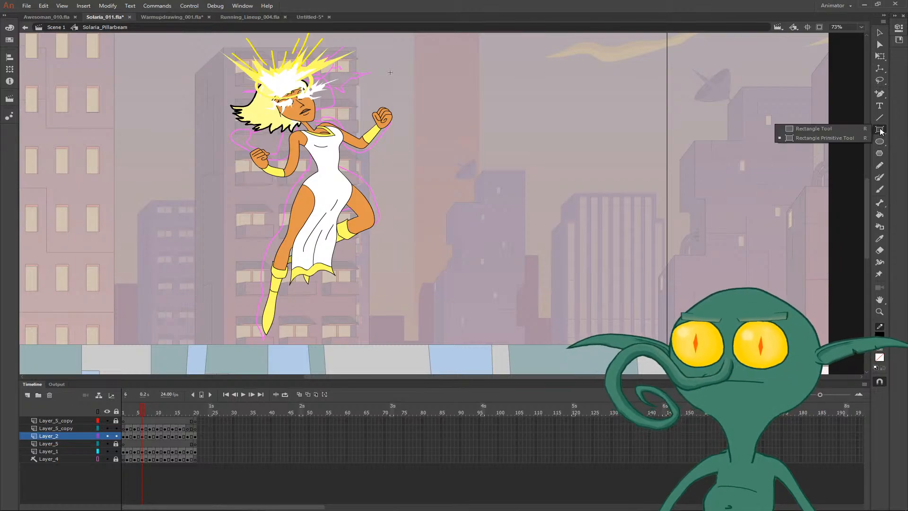
{"action": "left_click", "coordinate": [837, 131]}
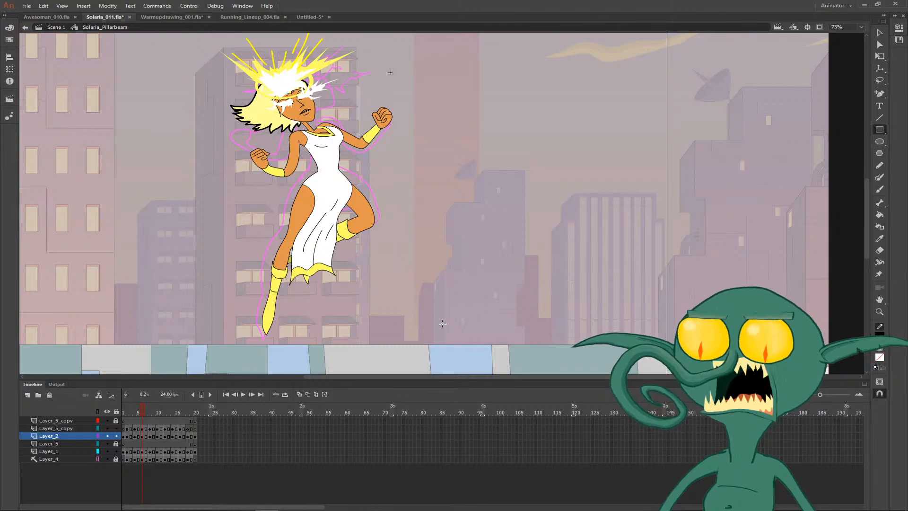
{"action": "left_click_drag", "start_coordinate": [453, 358], "coordinate": [130, 44]}
- Fill the area around the figure with dark yellow, ink its edges to thicken her outer outline, and remove the fill
{"action": "key", "text": "k"}
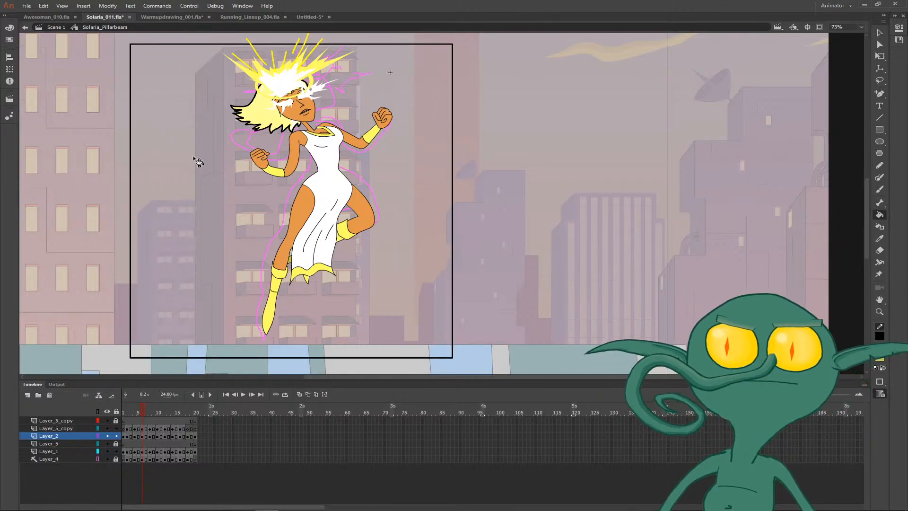
{"action": "left_click", "coordinate": [198, 162]}
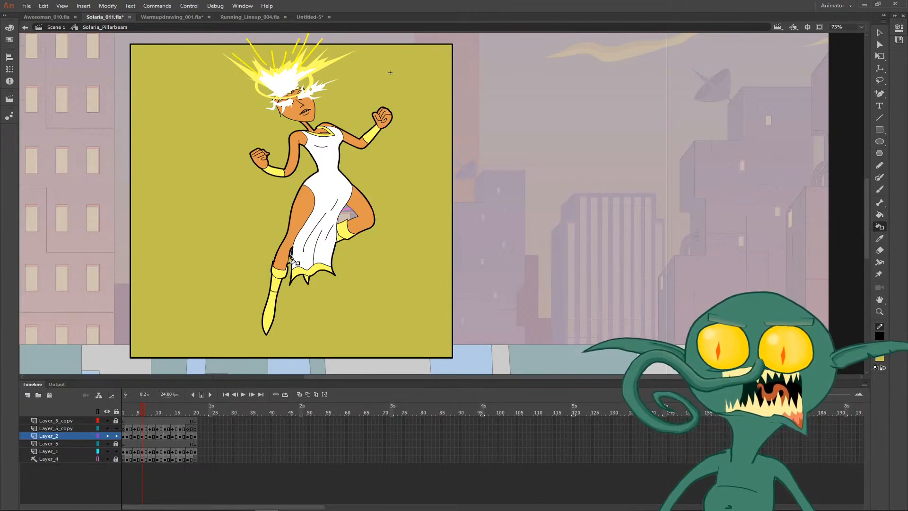
{"action": "left_click", "coordinate": [348, 222]}
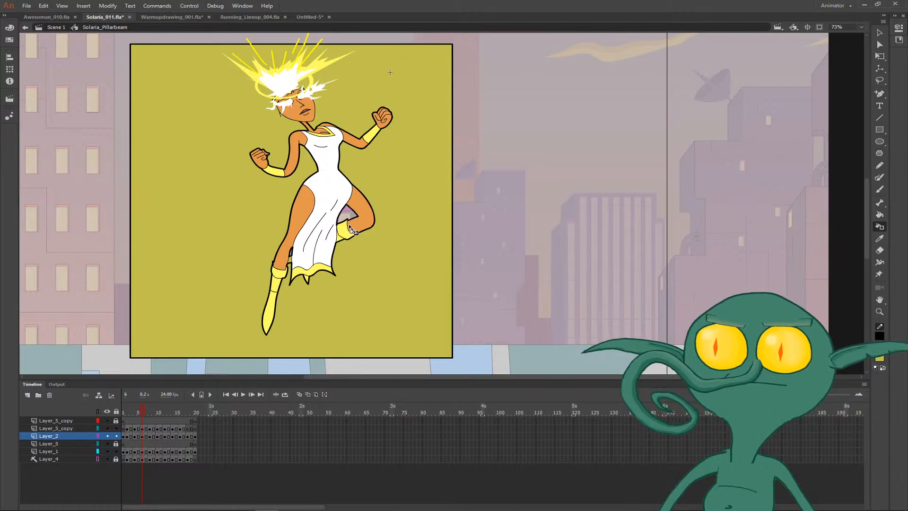
{"action": "key", "text": "v"}
{"action": "key", "text": "ctrl+z"}
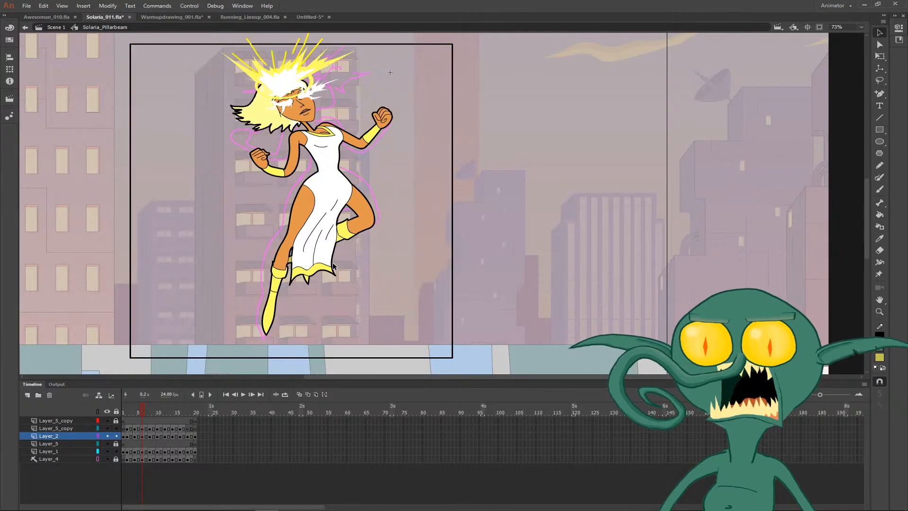
- Delete the enclosing rectangle on frame 6, and draw a black rectangle with no fill around the figure on frame 8
{"action": "left_click", "coordinate": [455, 290]}
{"action": "key", "text": "r"}
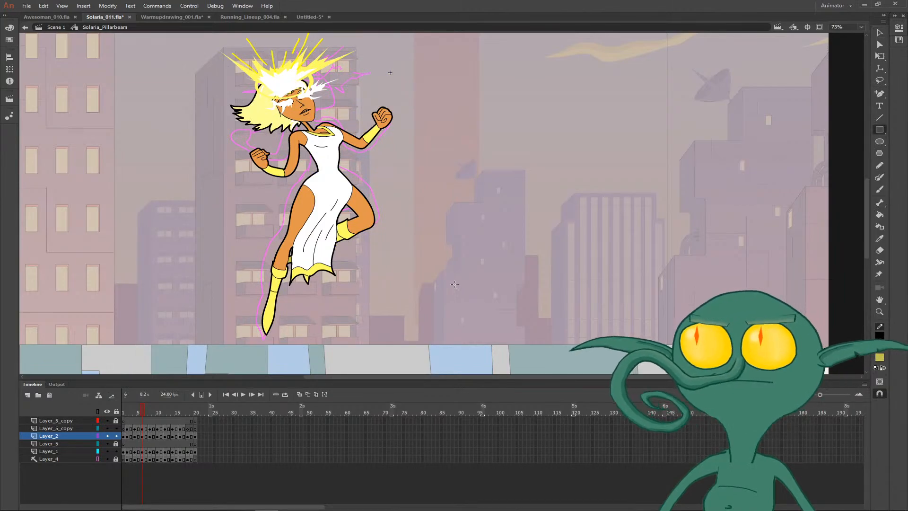
{"action": "key", "text": "period"}
{"action": "key", "text": "period"}
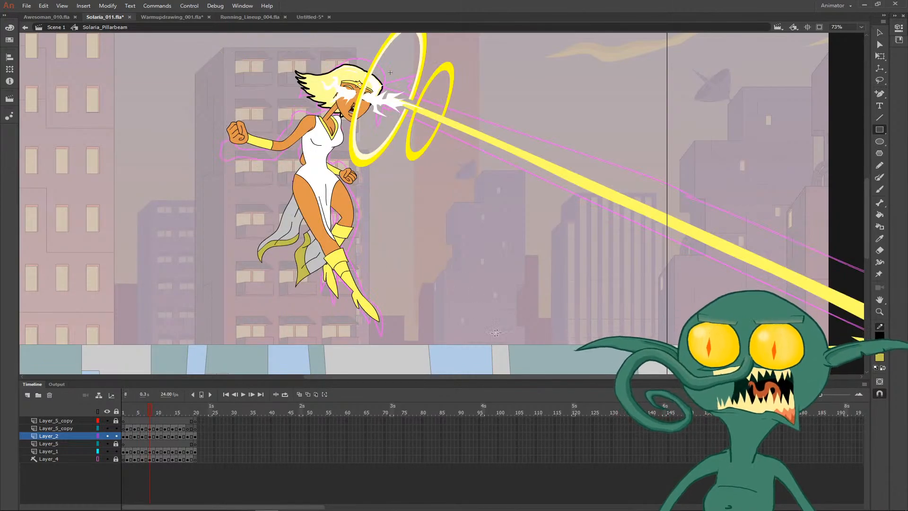
{"action": "key", "text": "."}
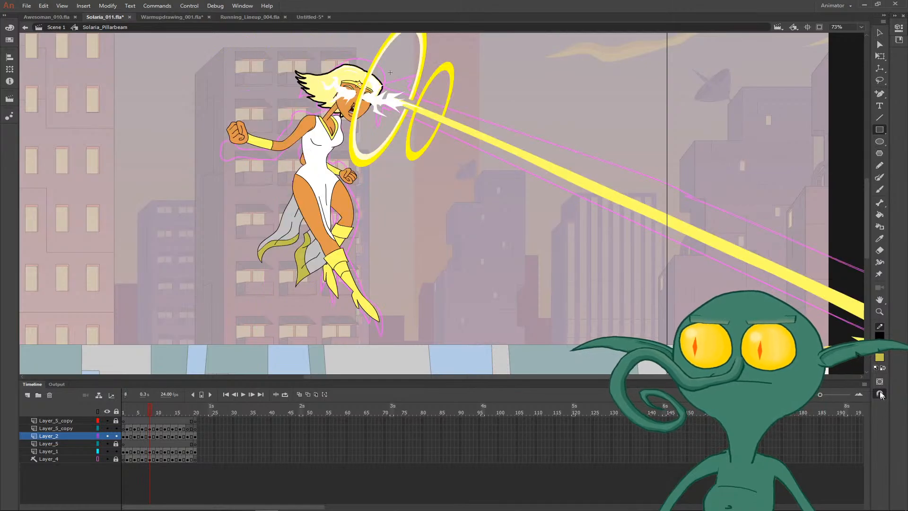
{"action": "left_click", "coordinate": [880, 357]}
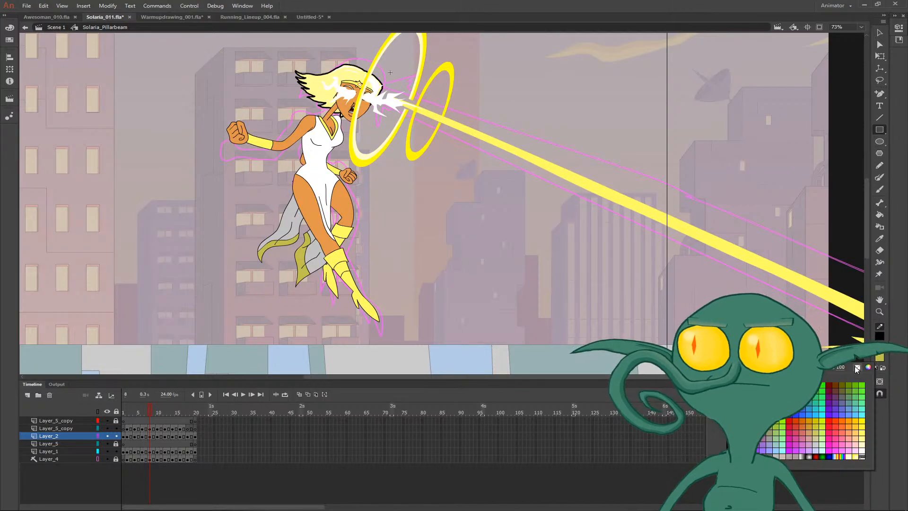
{"action": "left_click", "coordinate": [880, 358]}
{"action": "left_click_drag", "start_coordinate": [495, 345], "coordinate": [195, 58]}
- Draw an unfilled black rectangle around the figure on each of frames 11, 13, 15, 17 and 19
{"action": "key", "text": "."}
{"action": "key", "text": "."}
{"action": "key", "text": "."}
{"action": "left_click_drag", "start_coordinate": [466, 329], "coordinate": [137, 70]}
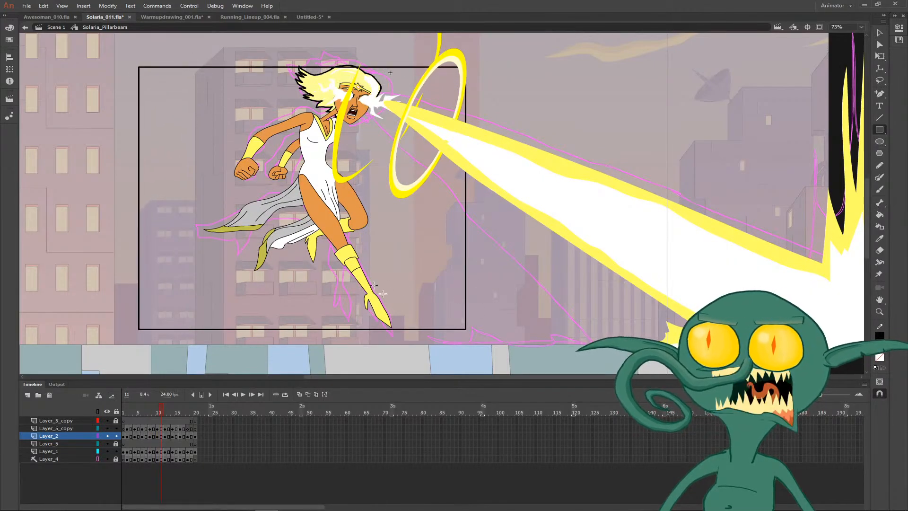
{"action": "key", "text": "."}
{"action": "key", "text": "."}
{"action": "left_click_drag", "start_coordinate": [461, 359], "coordinate": [138, 49]}
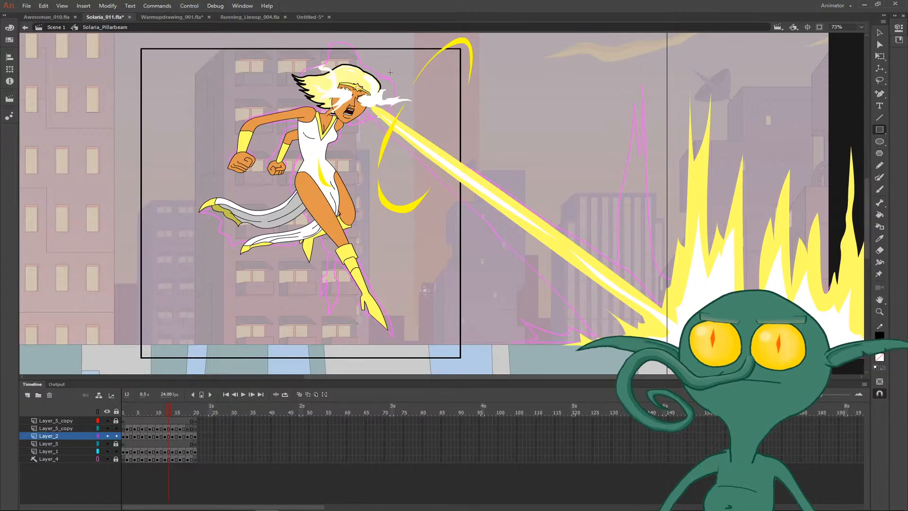
{"action": "key", "text": "."}
{"action": "key", "text": "."}
{"action": "left_click_drag", "start_coordinate": [443, 359], "coordinate": [132, 57]}
{"action": "key", "text": "."}
{"action": "key", "text": "."}
{"action": "left_click_drag", "start_coordinate": [450, 358], "coordinate": [138, 51]}
{"action": "key", "text": "."}
{"action": "key", "text": "."}
{"action": "left_click_drag", "start_coordinate": [427, 360], "coordinate": [179, 71]}
- Fill the area around the figure on frame 19 with dark yellow and ink her outer outline, including the hand and arm gaps
{"action": "key", "text": "."}
{"action": "key", "text": "."}
{"action": "key", "text": "comma"}
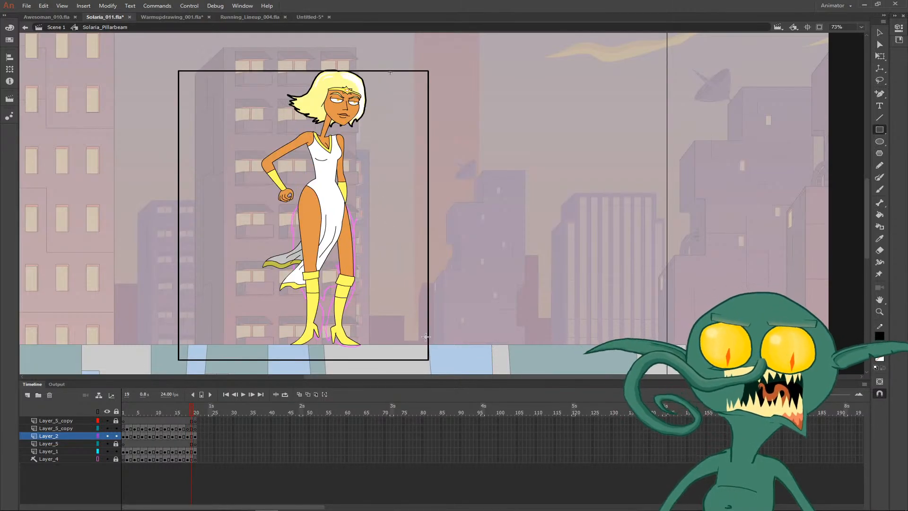
{"action": "key", "text": "k"}
{"action": "left_click", "coordinate": [396, 294]}
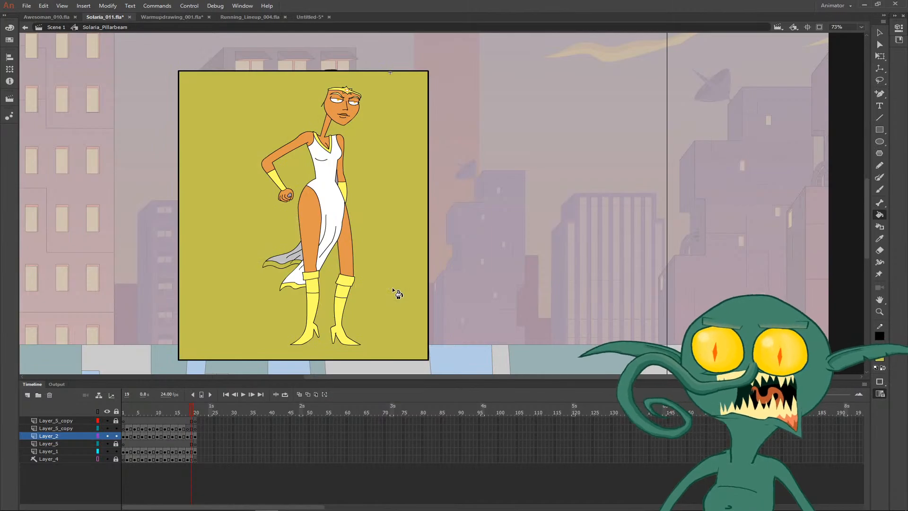
{"action": "key", "text": "z"}
{"action": "left_click_drag", "start_coordinate": [305, 150], "coordinate": [368, 220]}
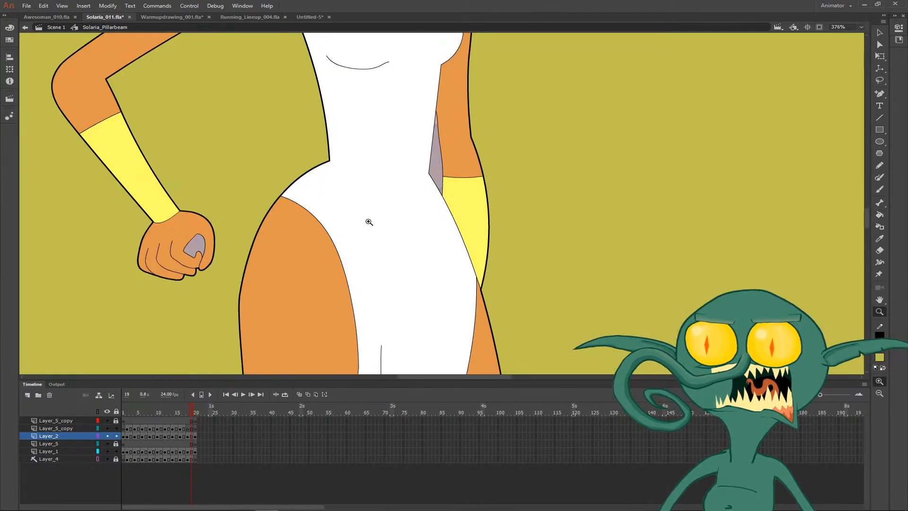
{"action": "key", "text": "k"}
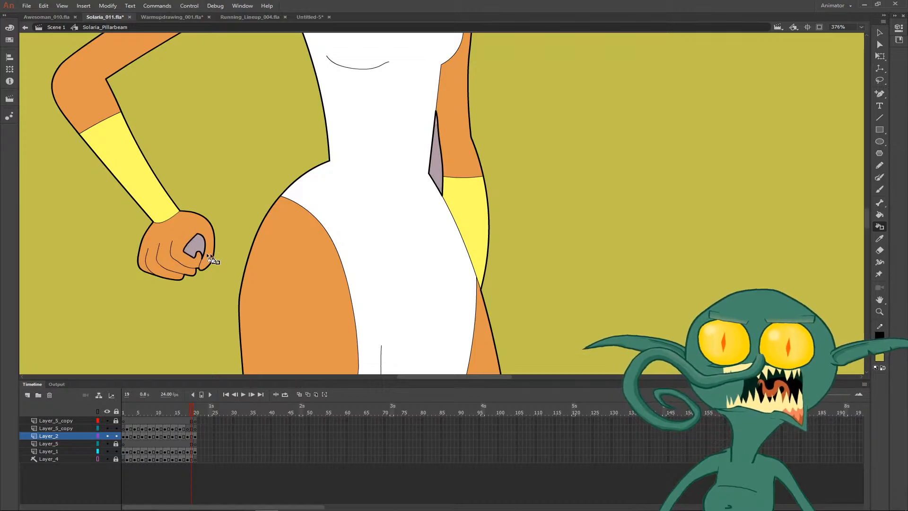
- Delete the dark yellow fill and the enclosing rectangle on frame 19
{"action": "key", "text": "v"}
{"action": "left_click", "coordinate": [232, 250]}
{"action": "key", "text": "Delete"}
{"action": "key", "text": "ctrl+minus"}
{"action": "key", "text": "ctrl+minus"}
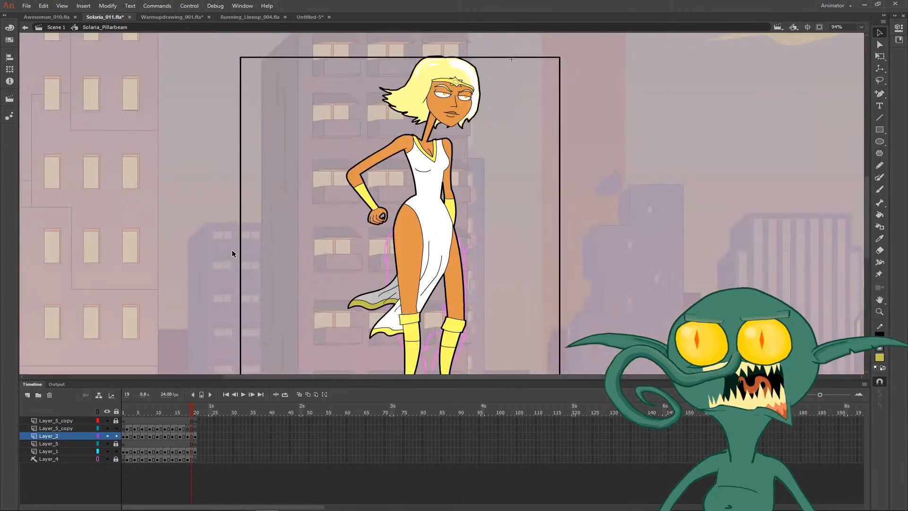
{"action": "double_click", "coordinate": [560, 258]}
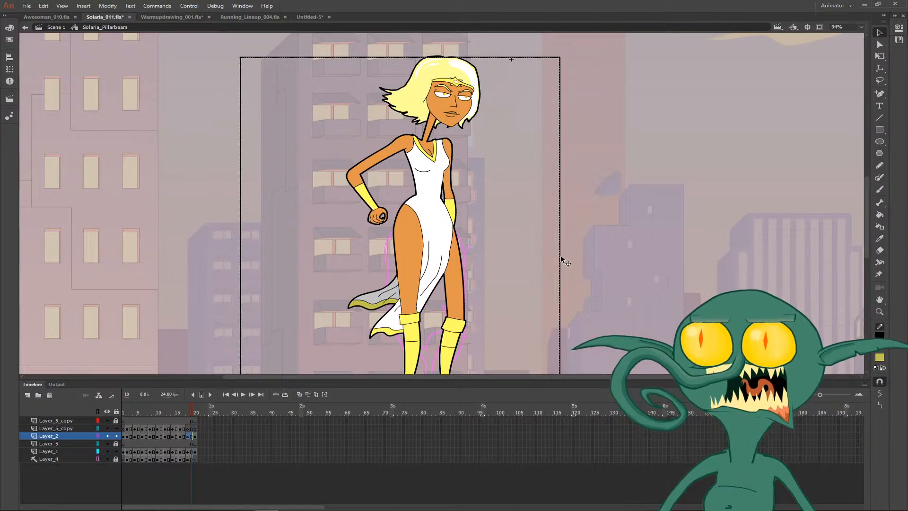
{"action": "key", "text": "ctrl+minus"}
- Fill the area around the figure on frame 17 with dark yellow and ink its edges to thicken her outer outline
{"action": "key", "text": "comma"}
{"action": "key", "text": "comma"}
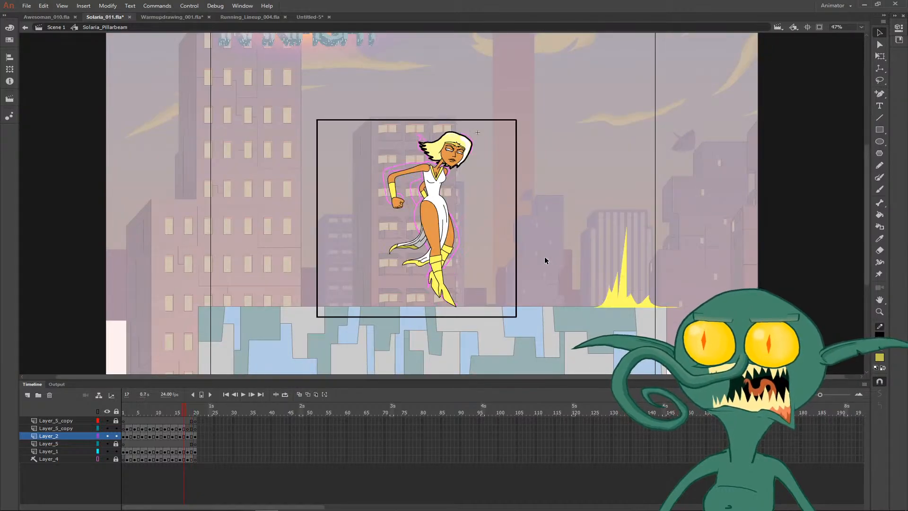
{"action": "key", "text": "k"}
{"action": "left_click", "coordinate": [499, 247]}
{"action": "key", "text": "s"}
{"action": "left_click", "coordinate": [499, 241]}
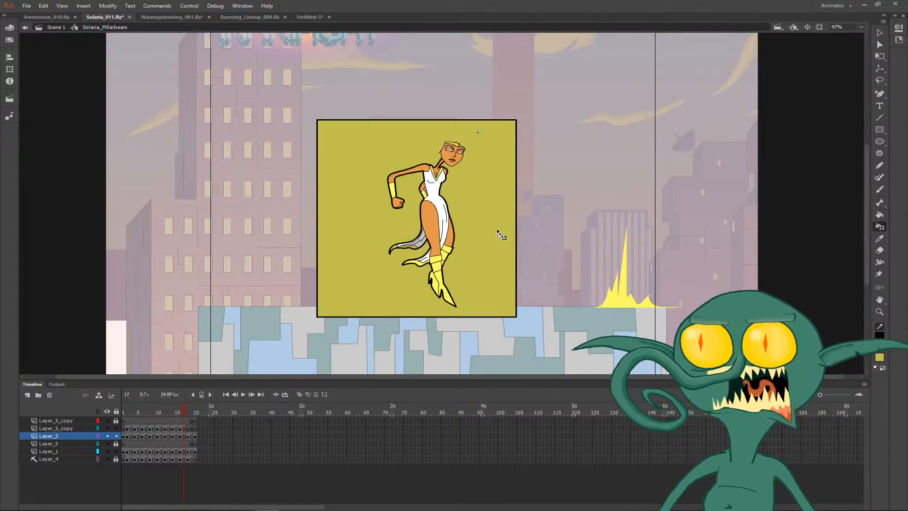
- Ink the edges of the gap between the rear arm and the waist on frame 17 to thicken them
{"action": "key", "text": "v"}
{"action": "left_click", "coordinate": [500, 240]}
{"action": "key", "text": "z"}
{"action": "left_click_drag", "start_coordinate": [414, 181], "coordinate": [431, 196]}
{"action": "key", "text": "s"}
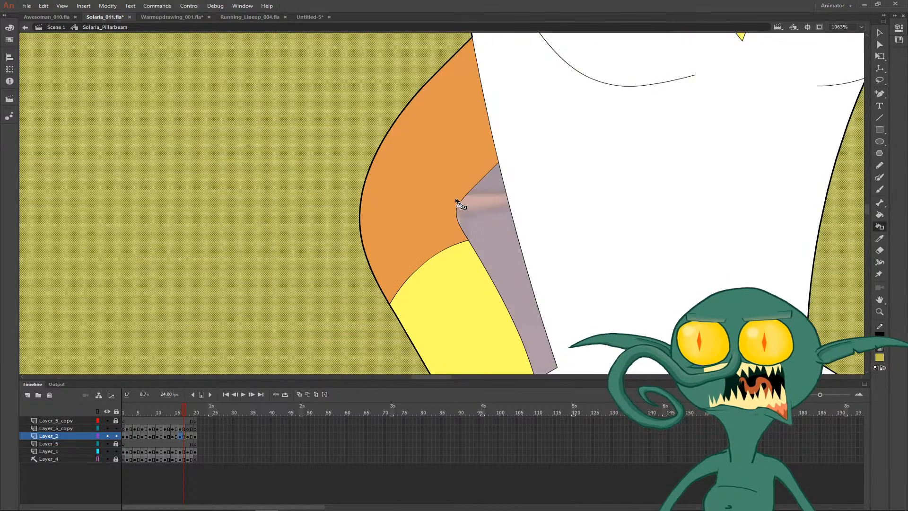
{"action": "left_click", "coordinate": [460, 204]}
{"action": "left_click", "coordinate": [479, 257]}
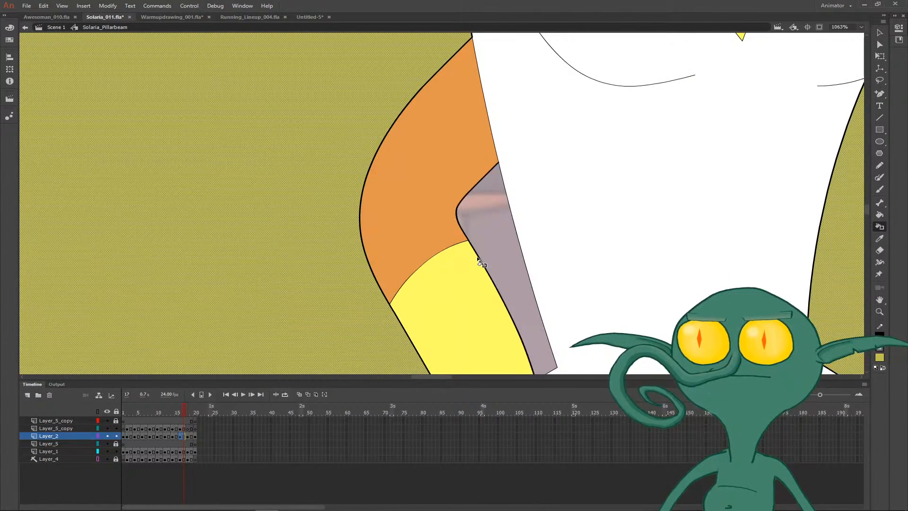
{"action": "left_click", "coordinate": [520, 258]}
- Delete the dark yellow fill and the enclosing rectangle on frame 17
{"action": "key", "text": "v"}
{"action": "scroll", "coordinate": [506, 259], "scroll_direction": "down", "scroll_amount": 10}
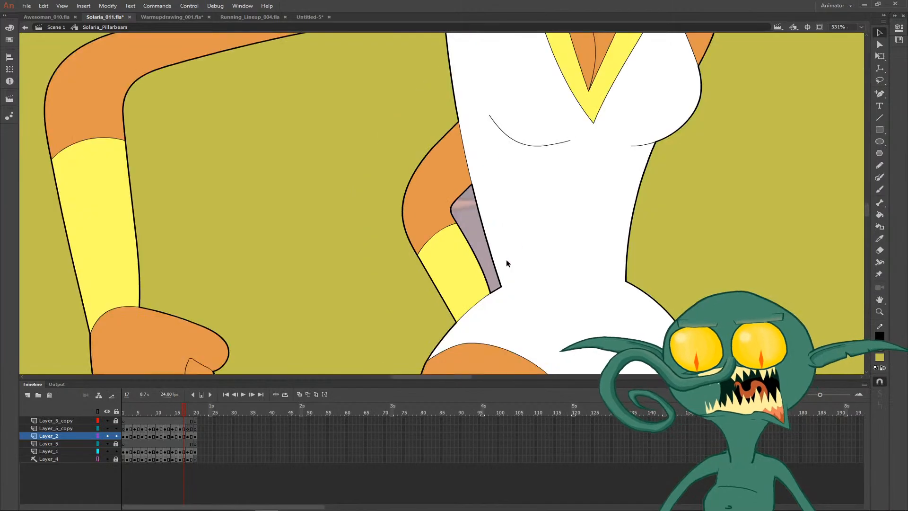
{"action": "left_click", "coordinate": [562, 228]}
{"action": "key", "text": "Delete"}
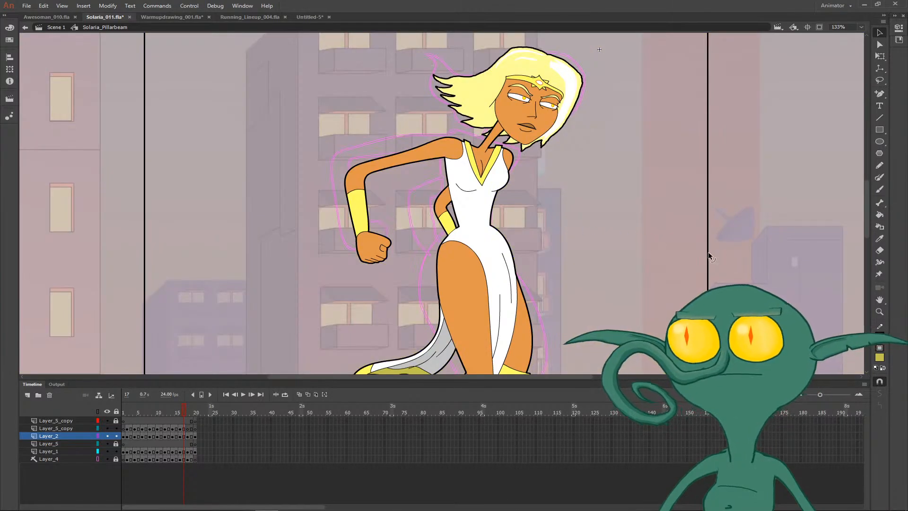
{"action": "double_click", "coordinate": [708, 252]}
{"action": "key", "text": "Delete"}
- Fill the area around the figure on frame 15 with dark yellow and ink its edges to thicken her outer outline
{"action": "scroll", "coordinate": [648, 239], "scroll_direction": "down", "scroll_amount": 6}
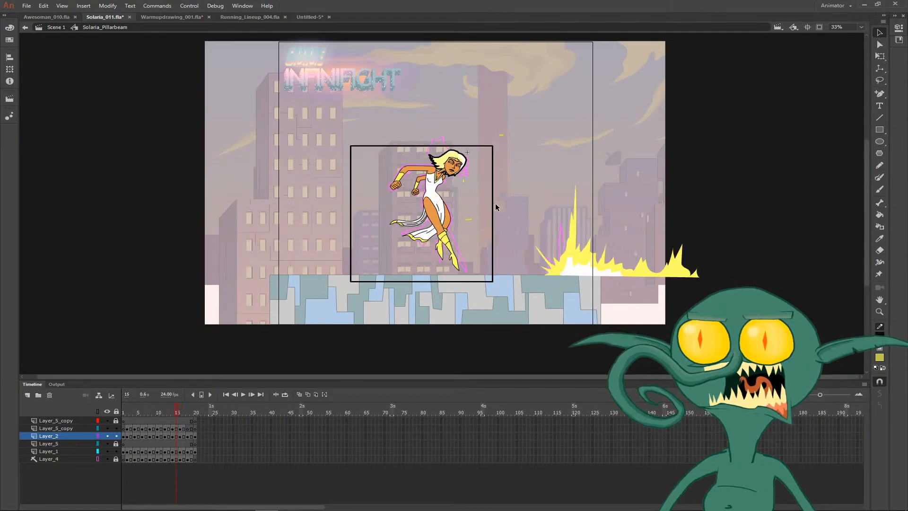
{"action": "left_click", "coordinate": [493, 203]}
{"action": "key", "text": "k"}
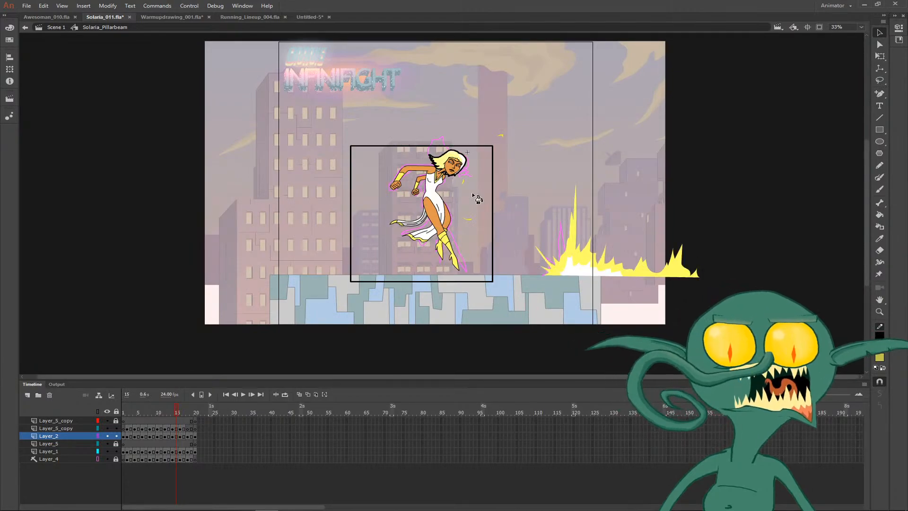
{"action": "left_click", "coordinate": [479, 193]}
{"action": "key", "text": "v"}
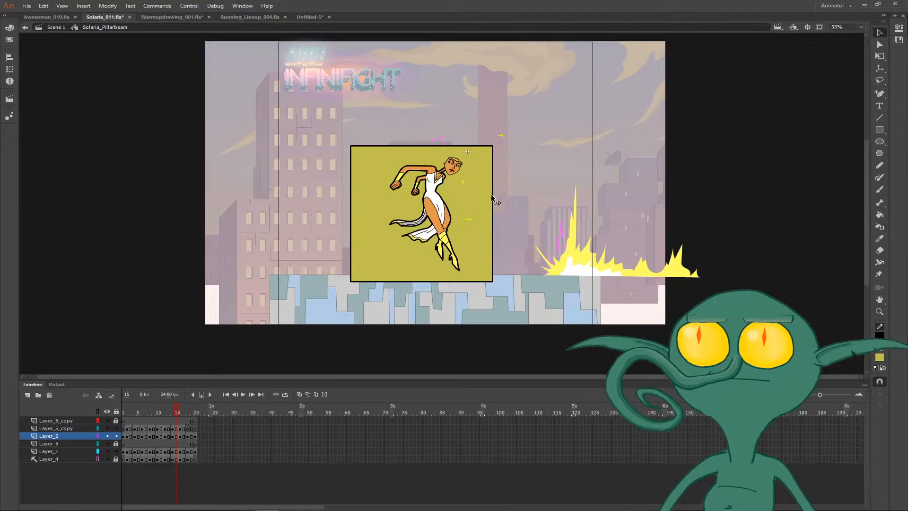
{"action": "key", "text": "ctrl+z"}
{"action": "key", "text": "ctrl+z"}
- Fill the area around the figure on frame 13 with dark yellow and ink its edges to thicken her outer outline
{"action": "key", "text": "comma"}
{"action": "key", "text": "comma"}
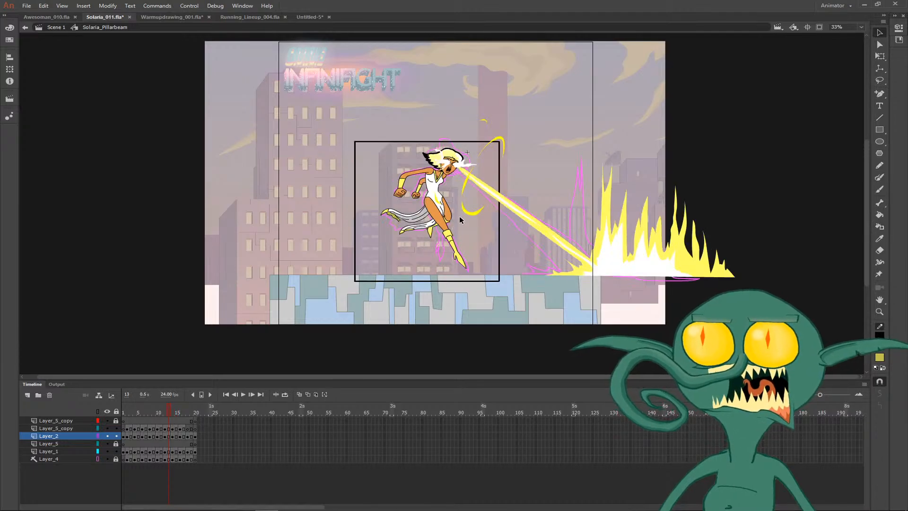
{"action": "left_click", "coordinate": [465, 240]}
{"action": "key", "text": "s"}
{"action": "left_click", "coordinate": [473, 234]}
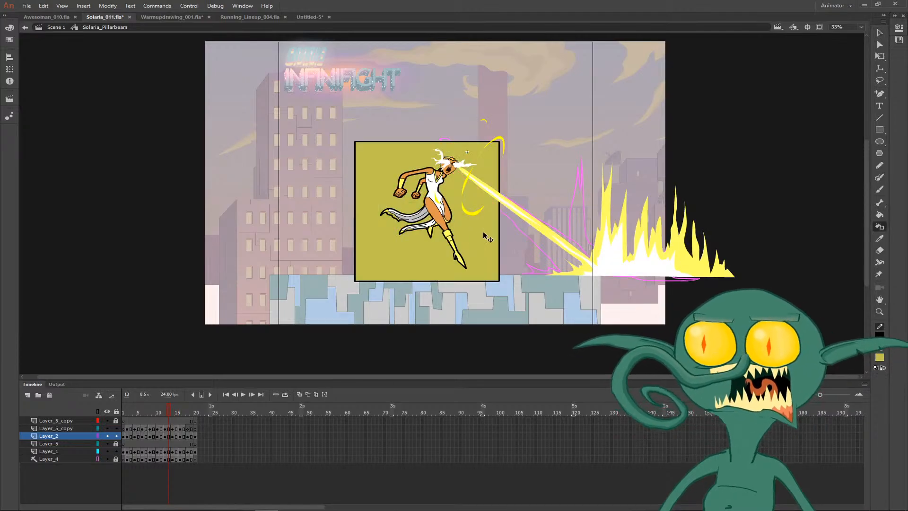
- Delete the dark yellow fill and the enclosing rectangle on frame 13
{"action": "key", "text": "v"}
{"action": "left_click", "coordinate": [495, 231]}
{"action": "key", "text": "Delete"}
- Fill the area around the figure on frame 11 with dark yellow and ink its edges to thicken her outer outline
{"action": "key", "text": "comma"}
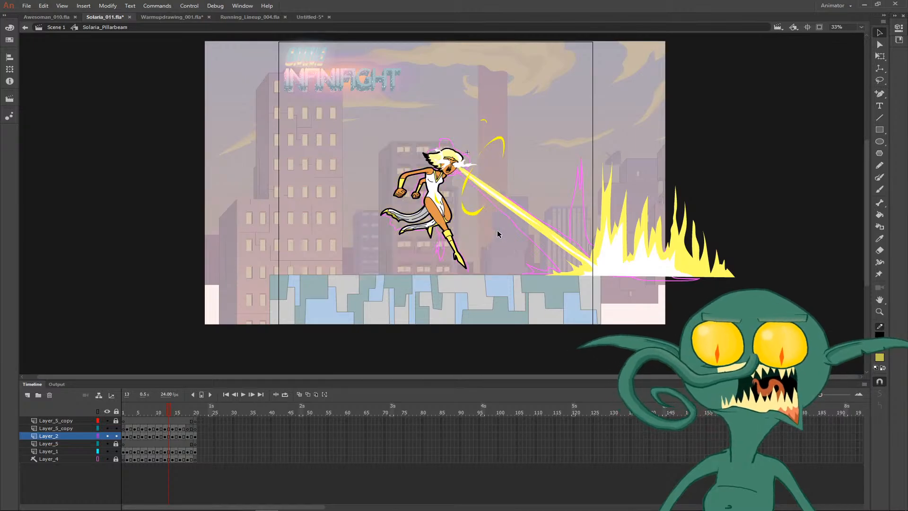
{"action": "key", "text": "comma"}
{"action": "key", "text": "k"}
{"action": "left_click", "coordinate": [486, 231]}
{"action": "key", "text": "s"}
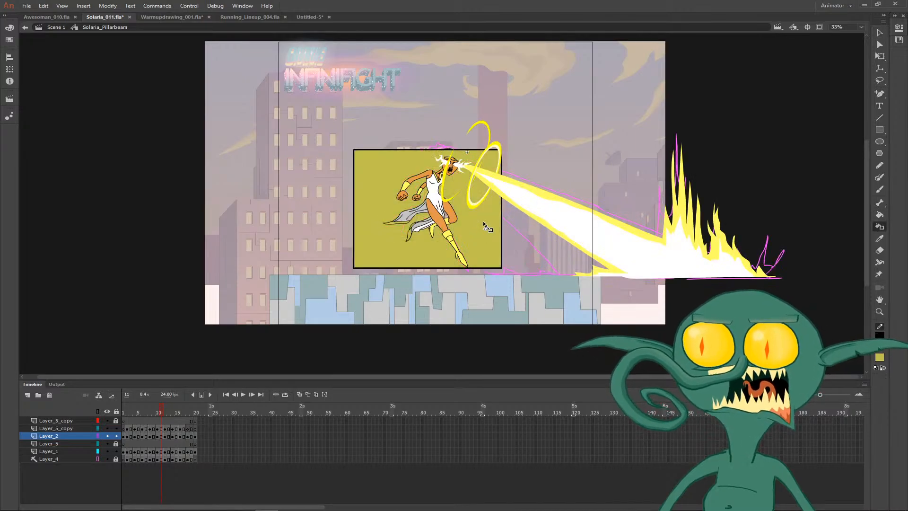
- Ink the edges of the gap between the dress and the bent leg on frame 11 to thicken them
{"action": "scroll", "coordinate": [456, 226], "scroll_direction": "up", "scroll_amount": 5}
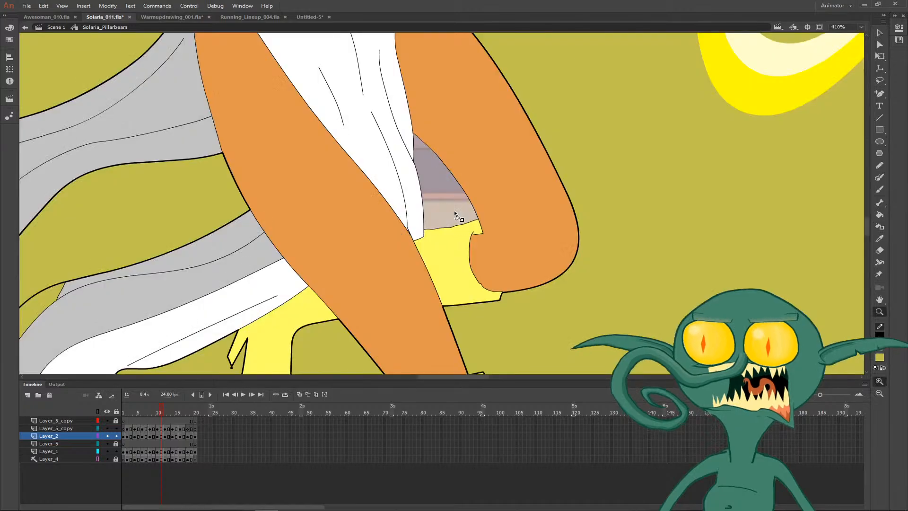
{"action": "left_click", "coordinate": [426, 223]}
{"action": "left_click", "coordinate": [412, 150]}
{"action": "key", "text": "ctrl+z"}
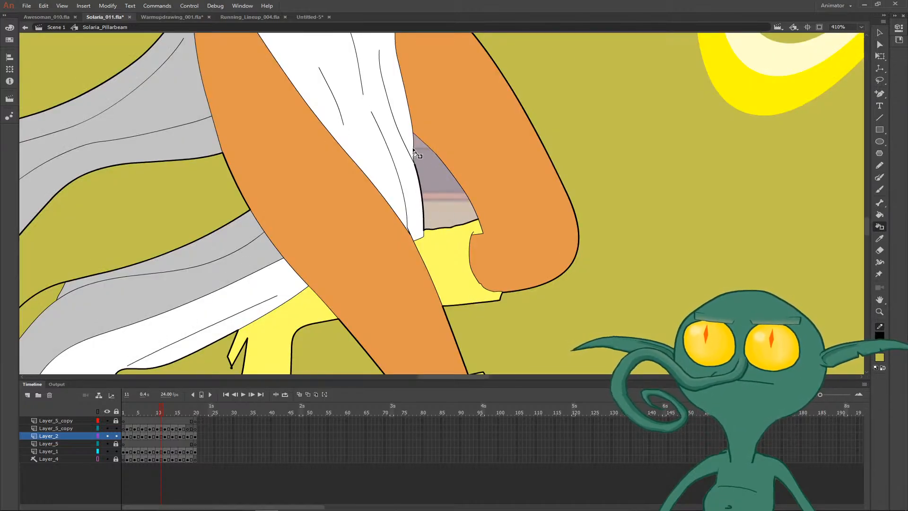
- Delete the dark yellow fill and select the enclosing rectangle on frame 11 for removal
{"action": "key", "text": "v"}
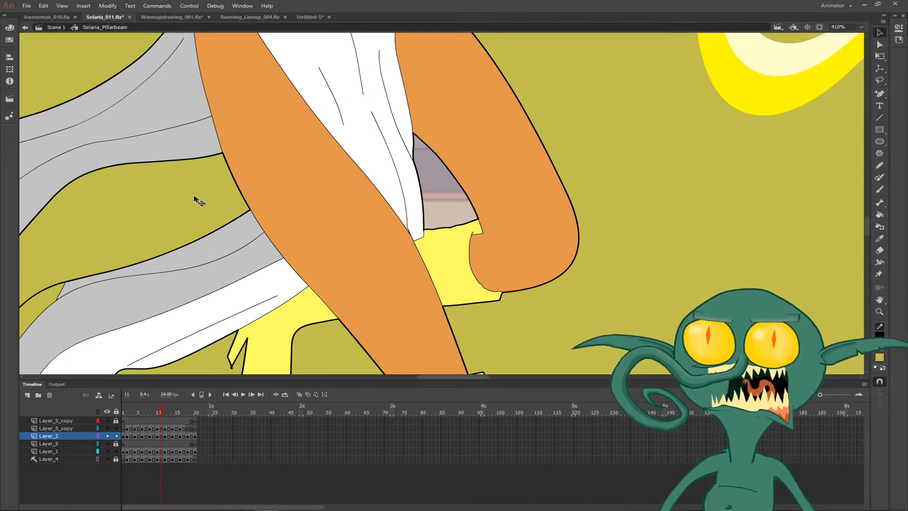
{"action": "left_click", "coordinate": [194, 197]}
{"action": "key", "text": "Delete"}
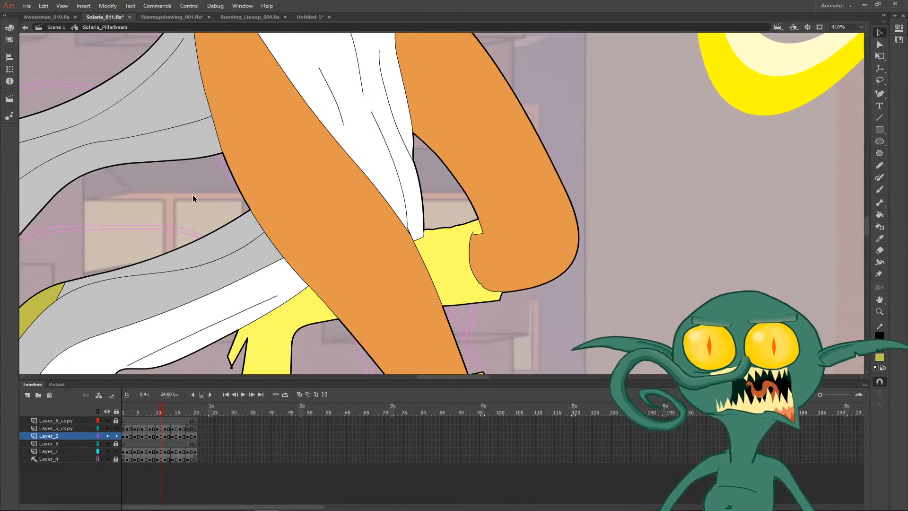
{"action": "key", "text": "ctrl+minus"}
{"action": "key", "text": "ctrl+minus"}
{"action": "key", "text": "ctrl+minus"}
{"action": "left_click_drag", "start_coordinate": [523, 247], "coordinate": [504, 259]}
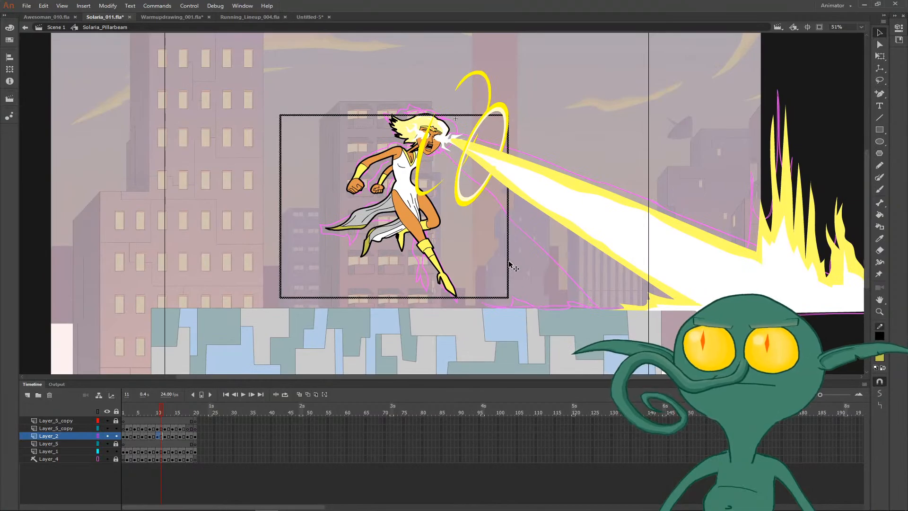
{"action": "left_click", "coordinate": [509, 261]}
- Fill the area around the figure on frame 9 with dark yellow and ink its edges to thicken her outer outline
{"action": "key", "text": "comma"}
{"action": "key", "text": "comma"}
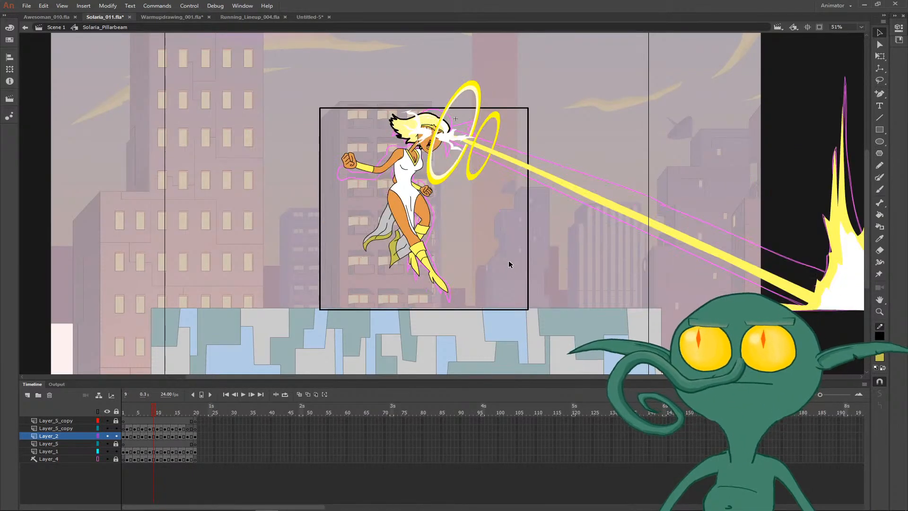
{"action": "key", "text": "k"}
{"action": "left_click", "coordinate": [497, 258]}
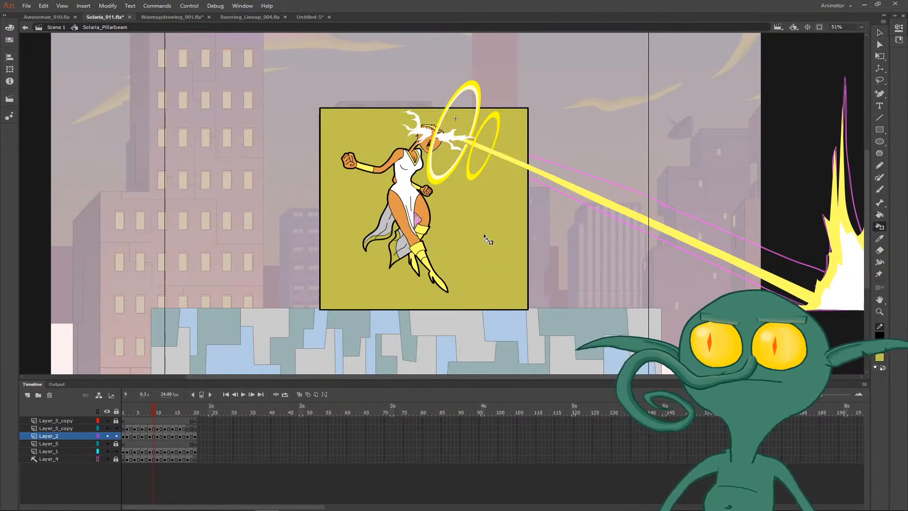
{"action": "key", "text": "s"}
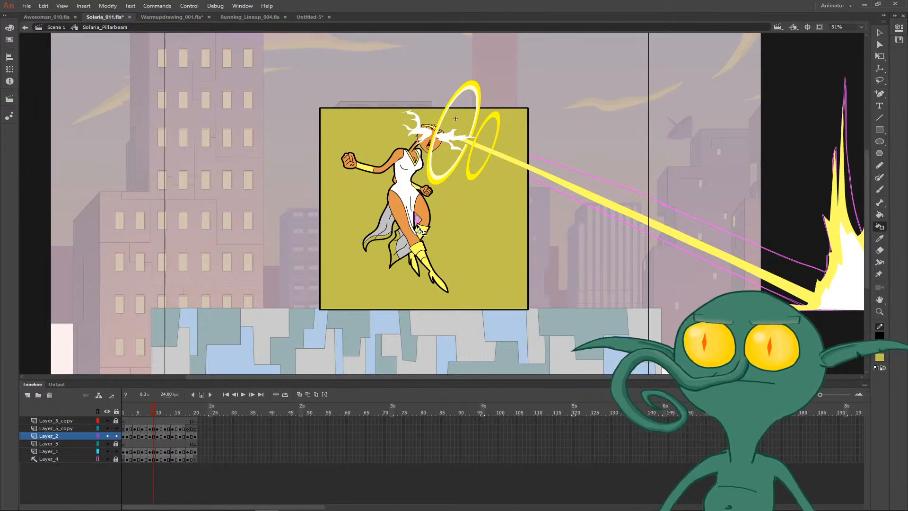
- Delete the dark yellow fill and the enclosing rectangle on frame 9, and go back to frame 7
{"action": "key", "text": "v"}
{"action": "key", "text": "Delete"}
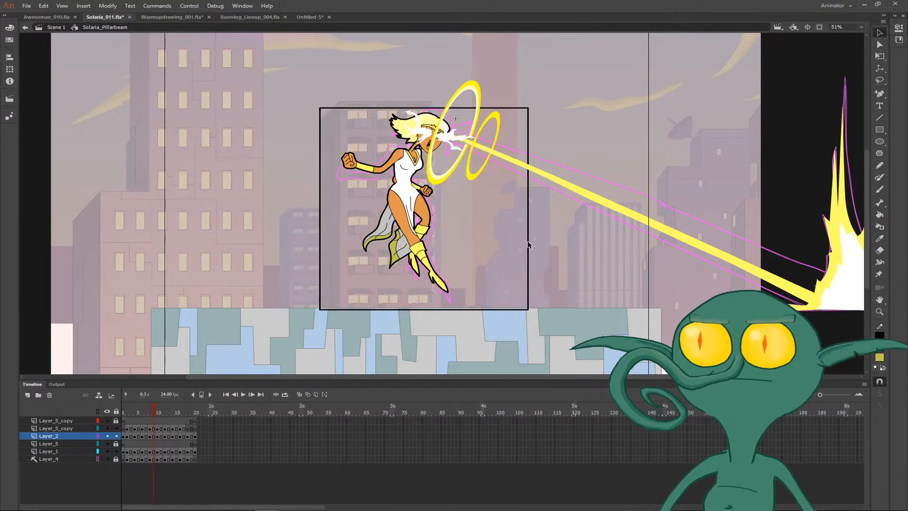
{"action": "double_click", "coordinate": [528, 242]}
{"action": "key", "text": "Delete"}
{"action": "key", "text": "comma"}
{"action": "key", "text": "comma"}
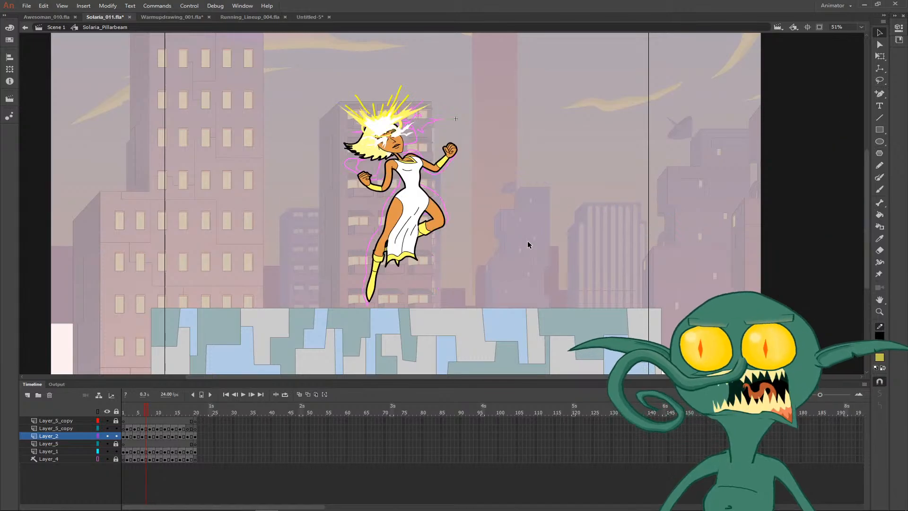
- Play back the Solaria_Pillarbeam animation to review the thickened outlines in motion
{"action": "key", "text": "period"}
{"action": "key", "text": "comma"}
{"action": "key", "text": "Return"}
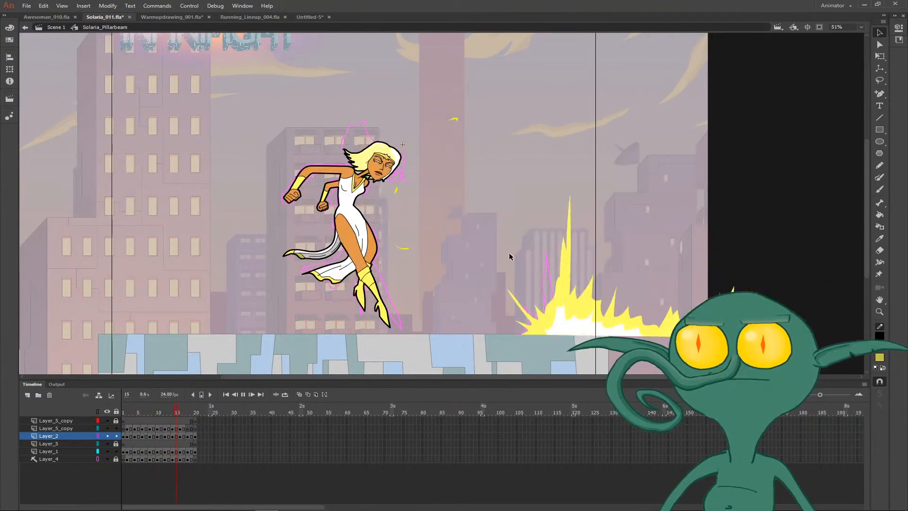
{"action": "key", "text": "ctrl+minus"}
{"action": "key", "text": "ctrl+equal"}
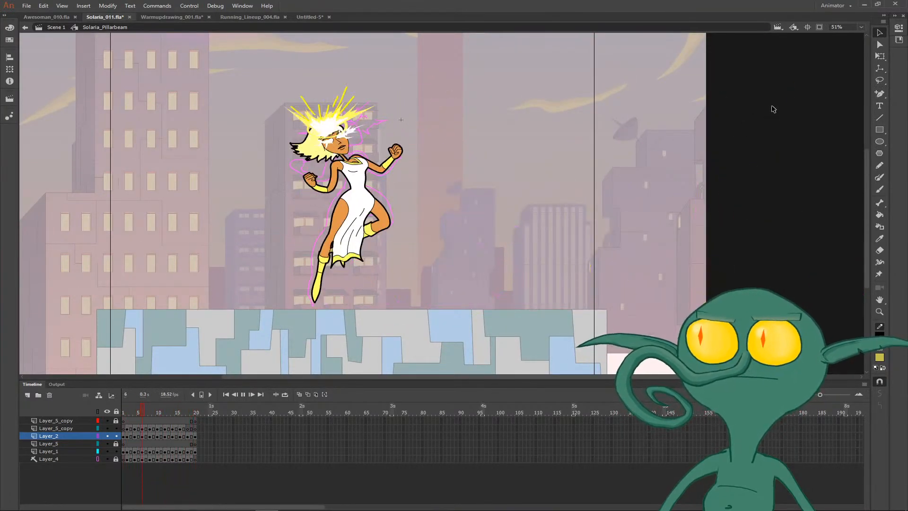
- Browse the symbols in the Solaria_011.fla library and preview the Glow movie clip
{"action": "left_click", "coordinate": [899, 41]}
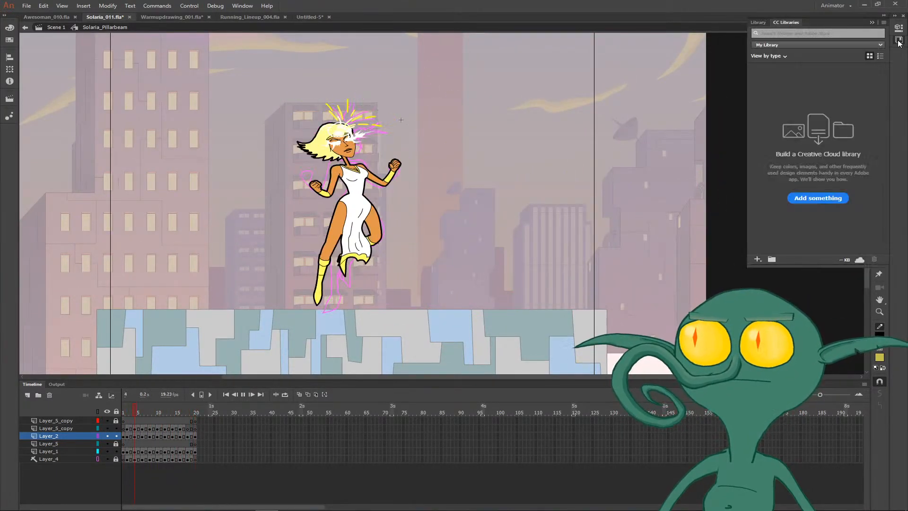
{"action": "left_click", "coordinate": [899, 40]}
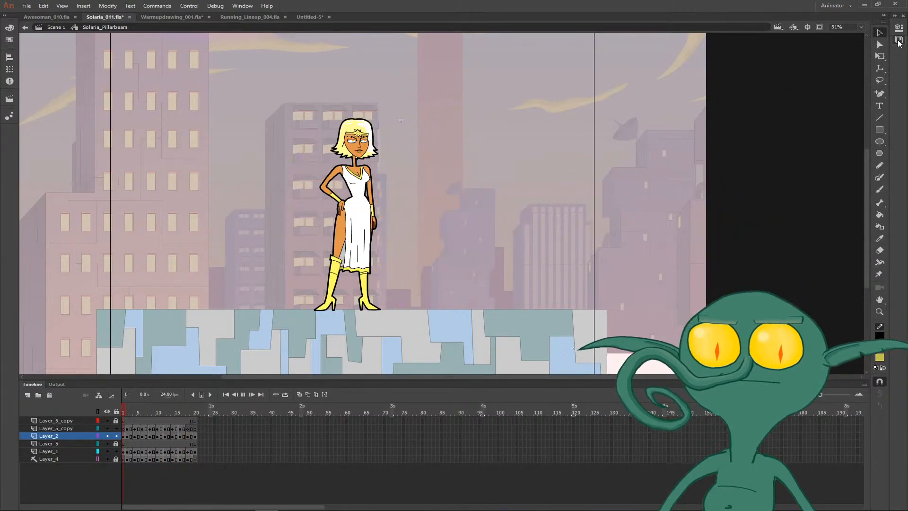
{"action": "left_click", "coordinate": [899, 40]}
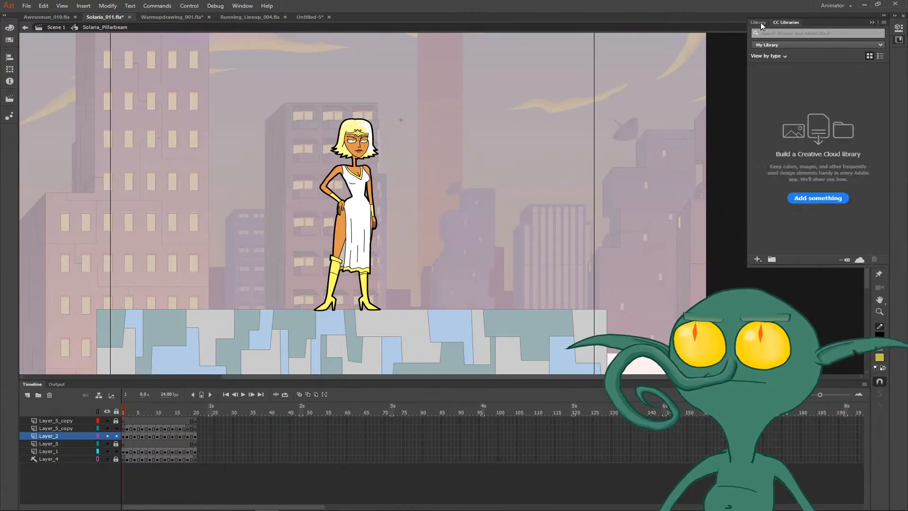
{"action": "left_click", "coordinate": [759, 22]}
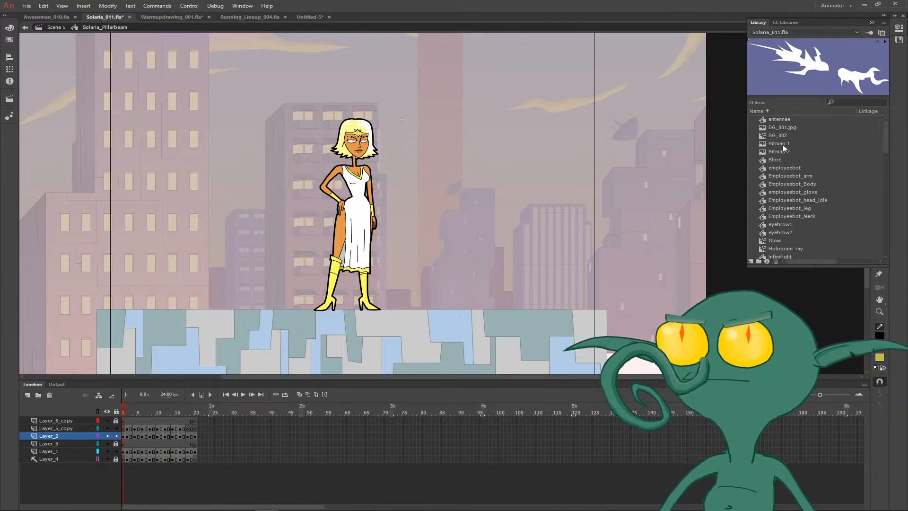
{"action": "left_click", "coordinate": [764, 195]}
{"action": "key", "text": "Down"}
{"action": "key", "text": "Down"}
{"action": "key", "text": "Down"}
{"action": "key", "text": "Down"}
{"action": "key", "text": "Down"}
{"action": "key", "text": "Down"}
{"action": "key", "text": "Down"}
{"action": "key", "text": "Down"}
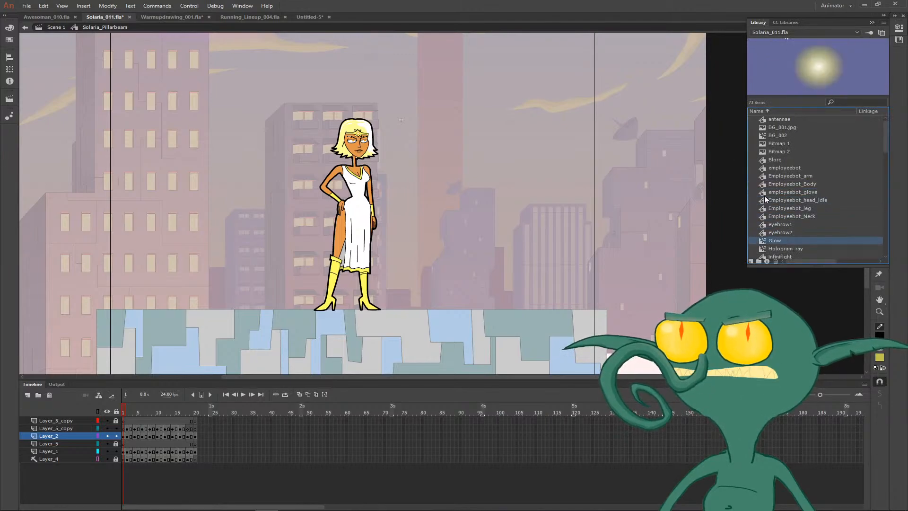
{"action": "key", "text": "Up"}
{"action": "key", "text": "Up"}
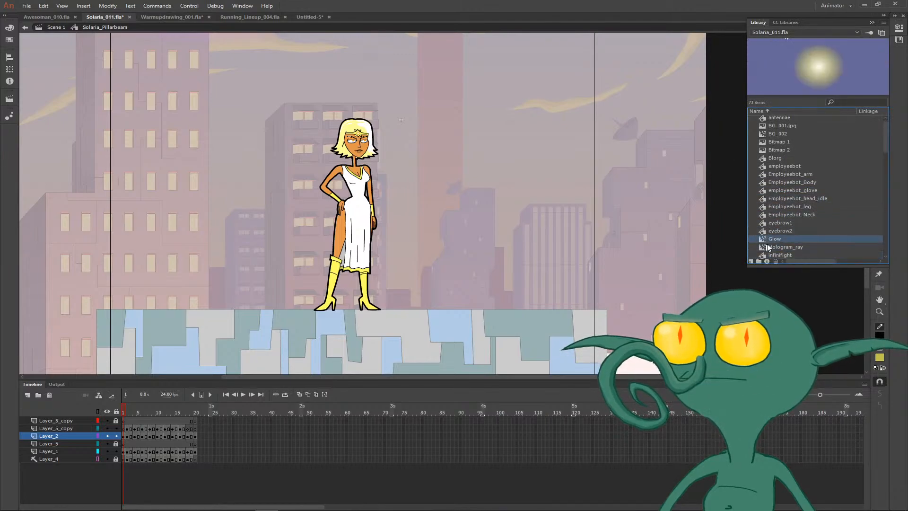
{"action": "key", "text": "Down"}
{"action": "key", "text": "Up"}
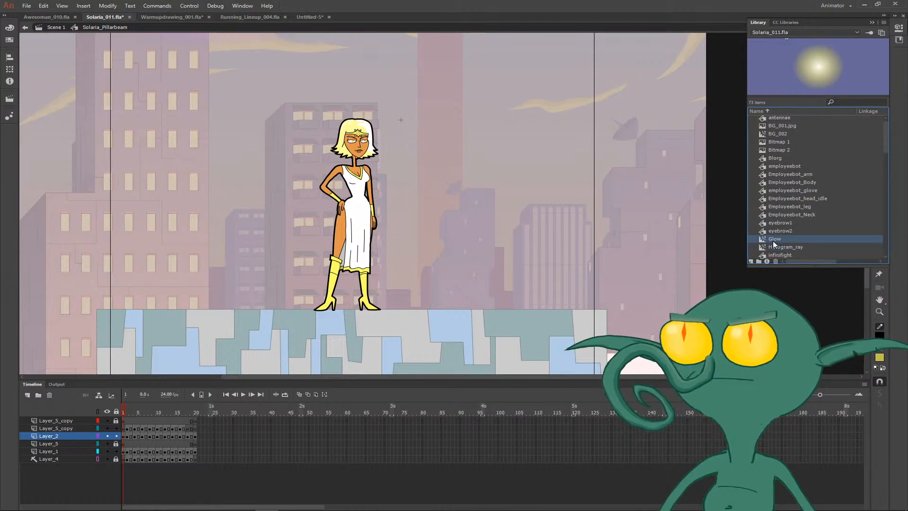
{"action": "key", "text": "ctrl+l"}
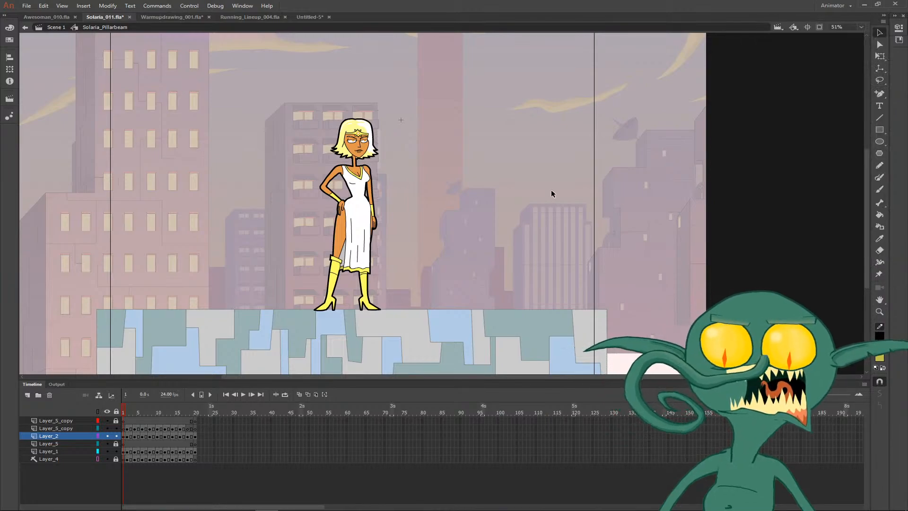
- Place an instance of the Glow symbol on the stage beside the character on frame 1, and cut it from that frame
{"action": "left_click", "coordinate": [899, 41]}
{"action": "left_click", "coordinate": [764, 23]}
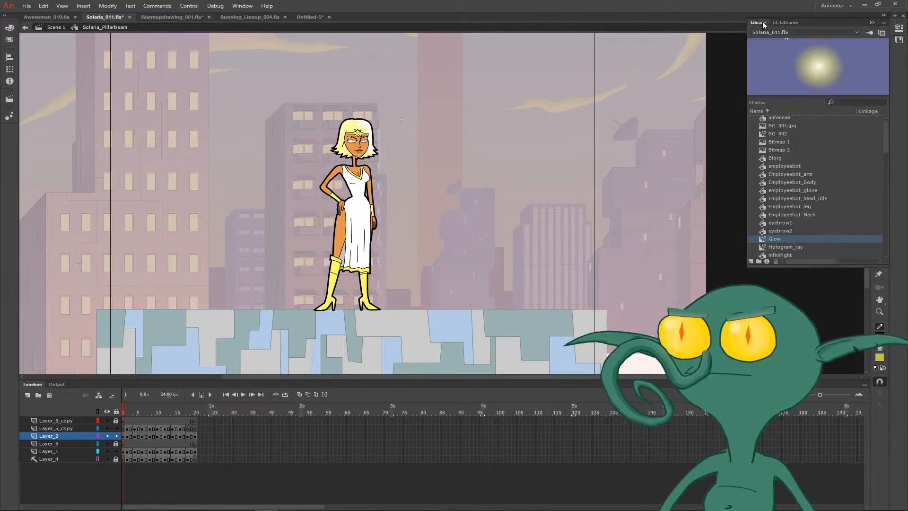
{"action": "left_click_drag", "start_coordinate": [774, 239], "coordinate": [502, 204]}
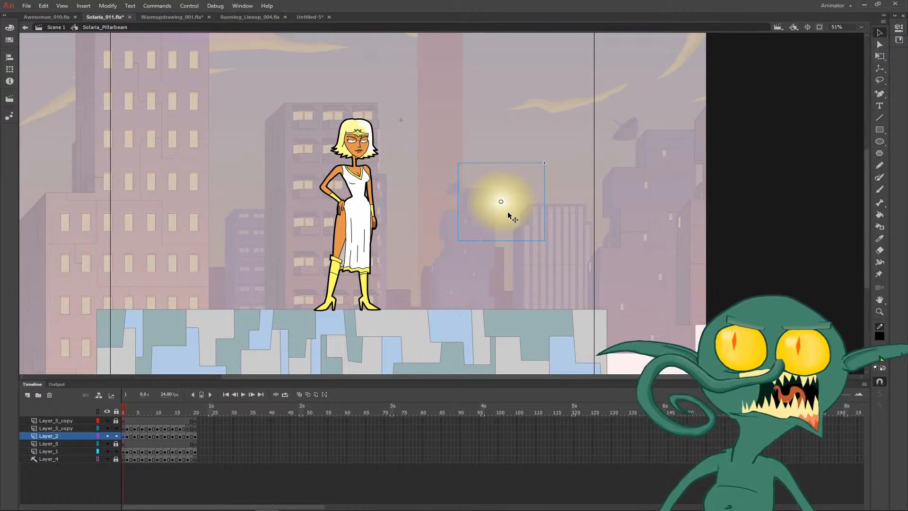
{"action": "key", "text": "Delete"}
- Paste the glow on frame 4 of the topmost Layer_5_copy layer and move it over the character's head
{"action": "key", "text": "."}
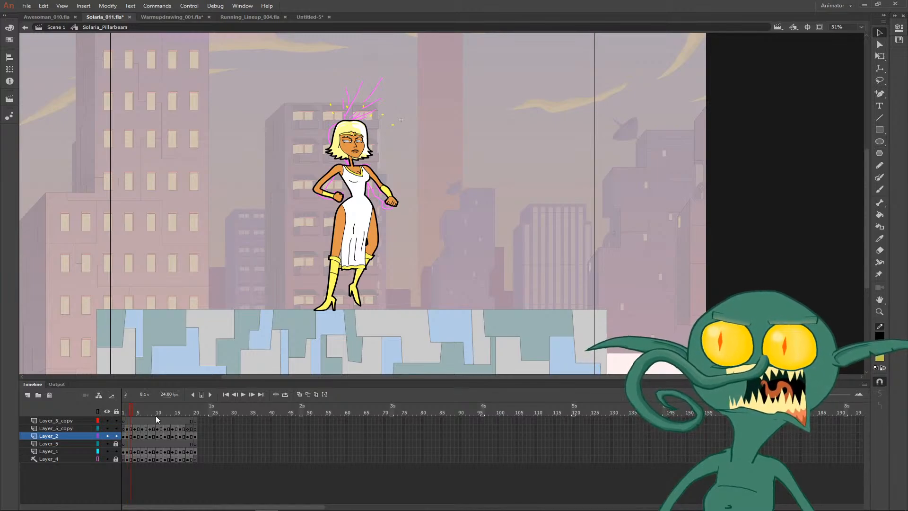
{"action": "key", "text": "."}
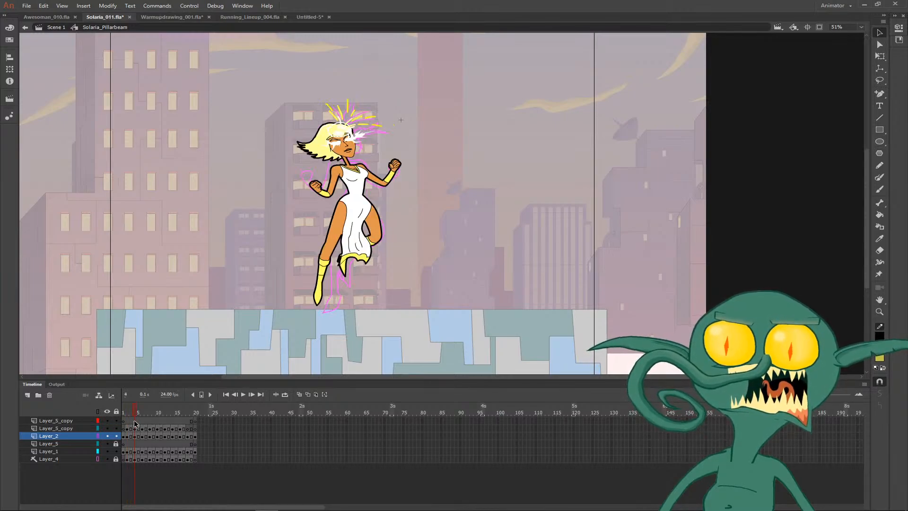
{"action": "left_click", "coordinate": [137, 421]}
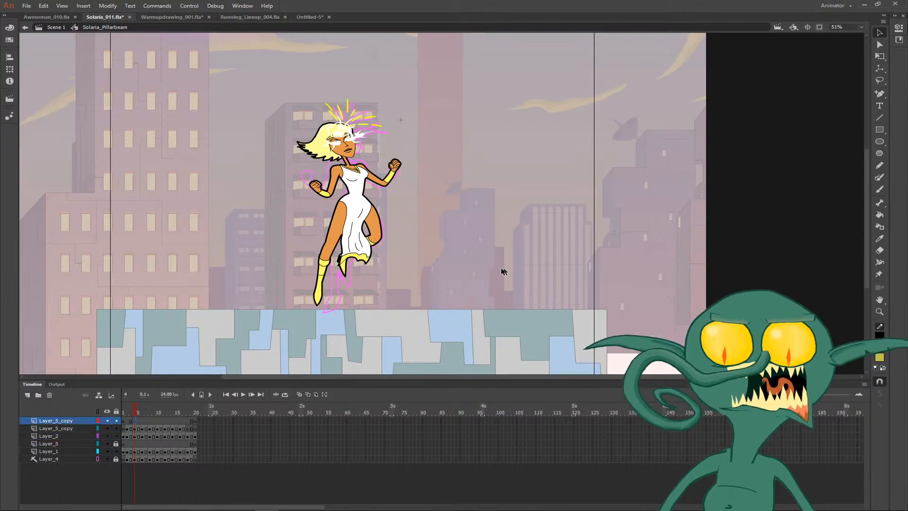
{"action": "key", "text": "ctrl+shift+v"}
{"action": "left_click_drag", "start_coordinate": [451, 204], "coordinate": [352, 124]}
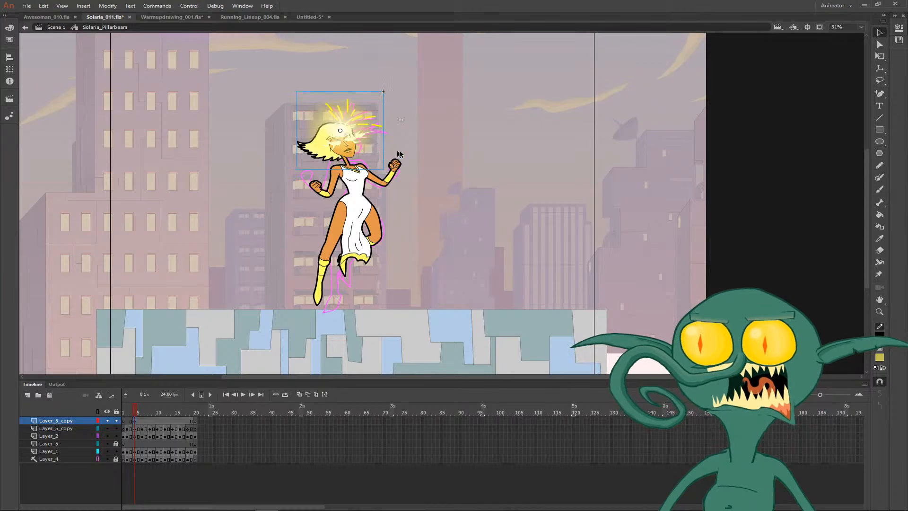
- Set the blending mode of the glow on frame 4 to Lighten
{"action": "key", "text": "z"}
{"action": "left_click_drag", "start_coordinate": [303, 99], "coordinate": [387, 169]}
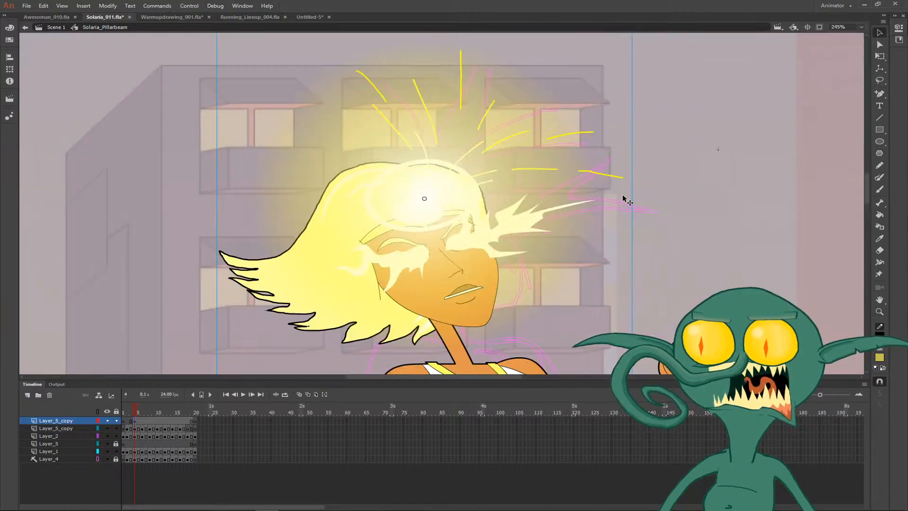
{"action": "left_click", "coordinate": [899, 28]}
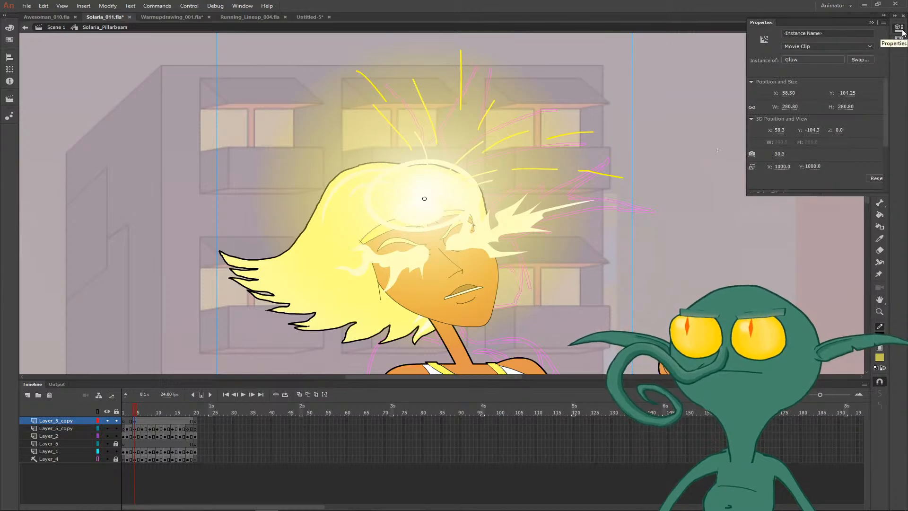
{"action": "scroll", "coordinate": [838, 138], "scroll_direction": "down", "scroll_amount": 3}
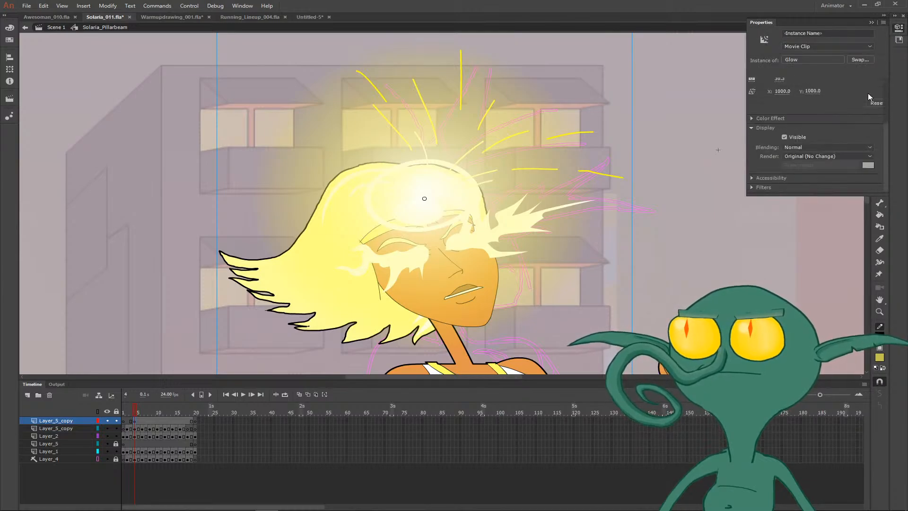
{"action": "left_click", "coordinate": [824, 149]}
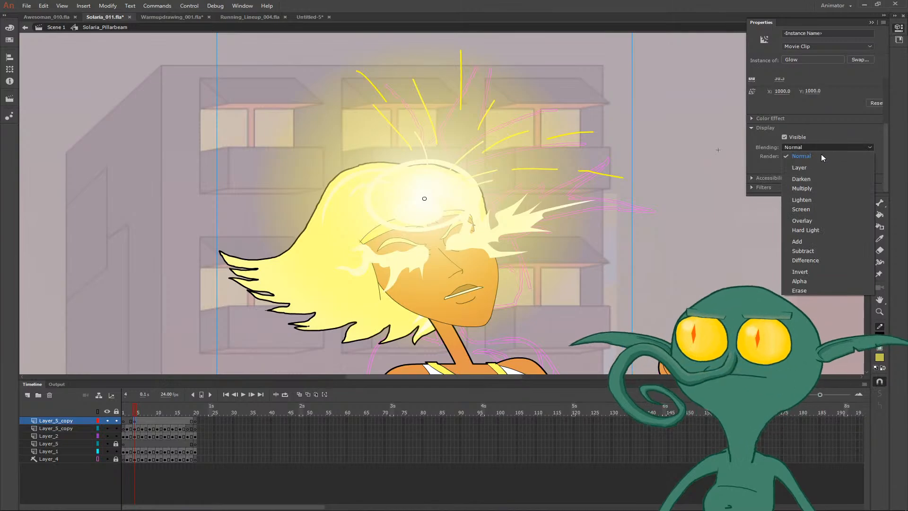
{"action": "left_click", "coordinate": [810, 201]}
{"action": "left_click", "coordinate": [666, 211]}
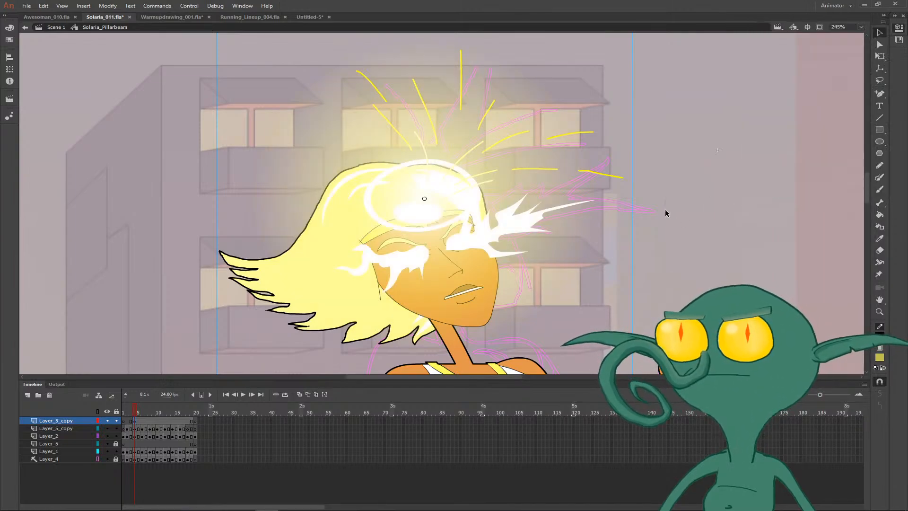
- Shift the glow on frame 6 to fit the character's head and enlarge it slightly around its center
{"action": "key", "text": "ctrl+minus"}
{"action": "key", "text": "ctrl+minus"}
{"action": "key", "text": "comma"}
{"action": "key", "text": "period"}
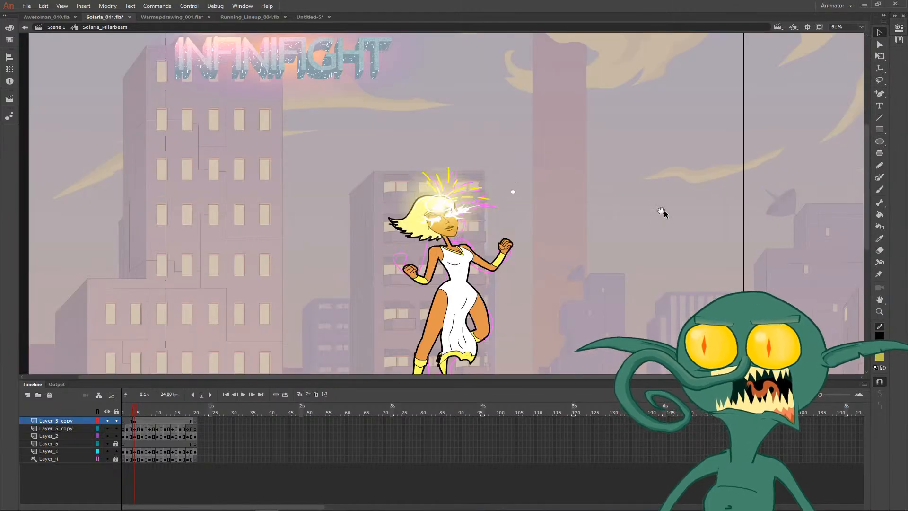
{"action": "left_click_drag", "start_coordinate": [664, 212], "coordinate": [514, 125]}
{"action": "key", "text": "period"}
{"action": "key", "text": "period"}
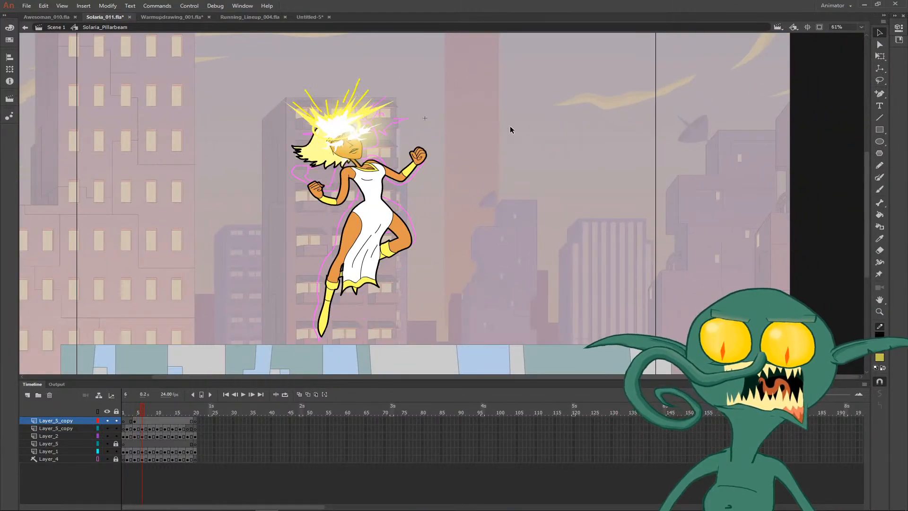
{"action": "left_click", "coordinate": [400, 145]}
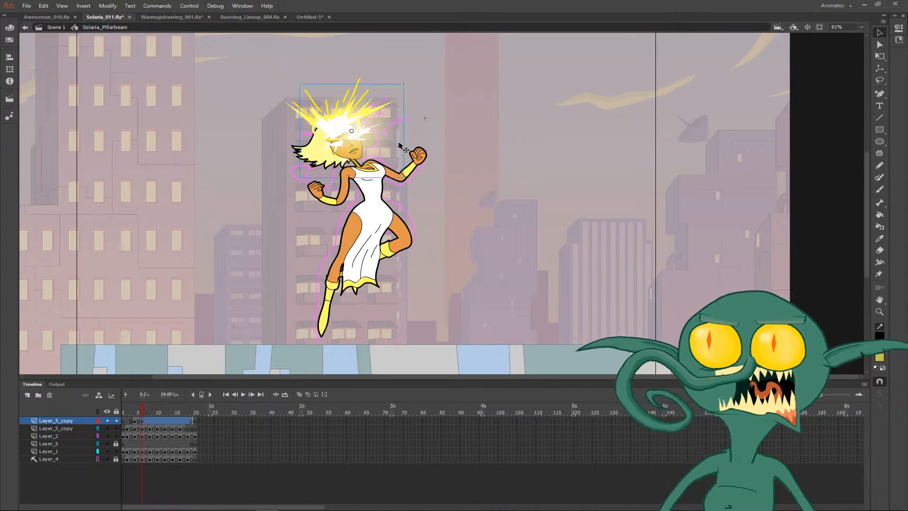
{"action": "key", "text": "q"}
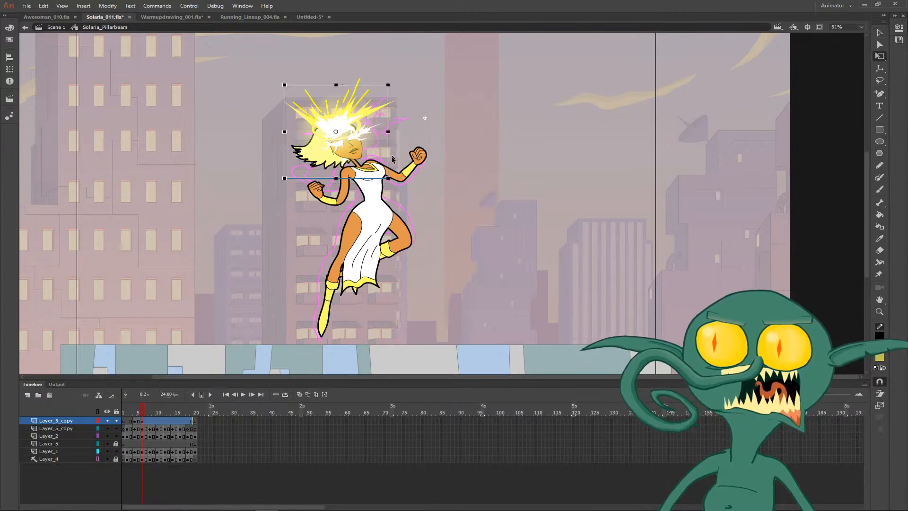
{"action": "left_click_drag", "start_coordinate": [388, 178], "coordinate": [394, 184]}
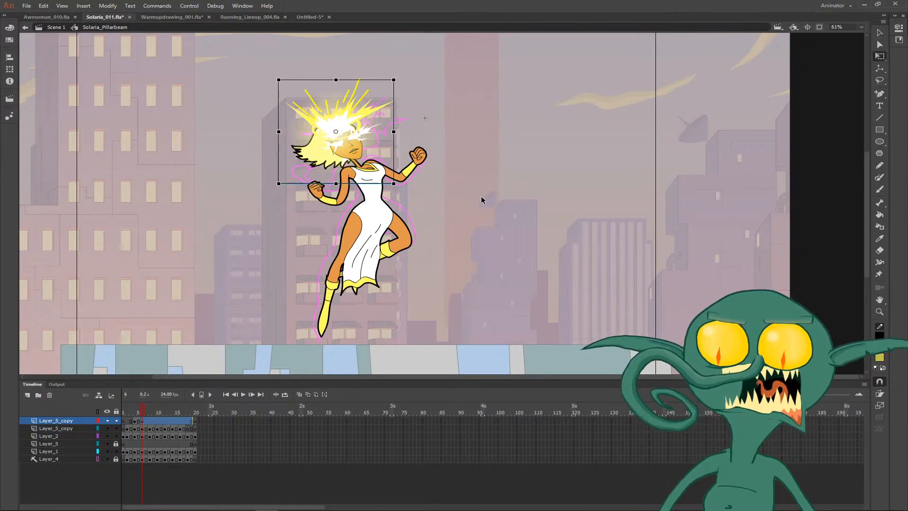
- Shrink the glow on frame 5 around its center and play back the animation
{"action": "key", "text": "comma"}
{"action": "left_click", "coordinate": [385, 158]}
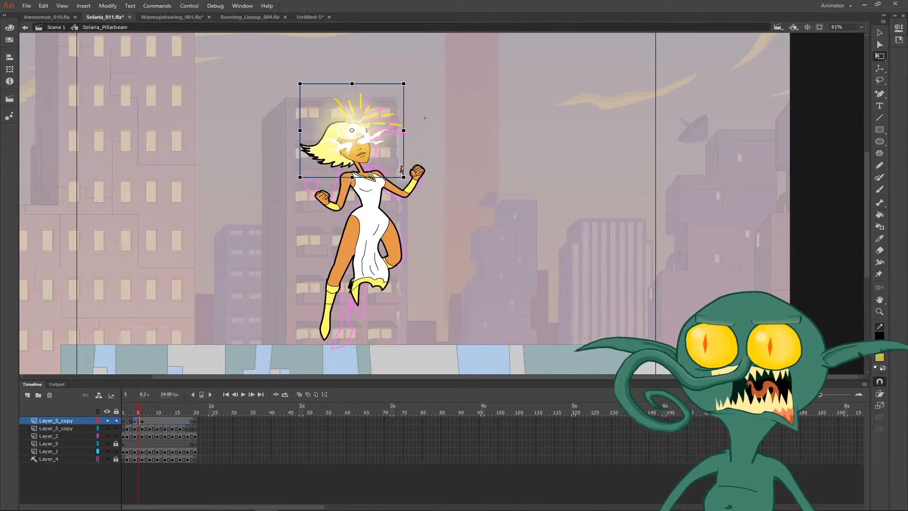
{"action": "left_click_drag", "start_coordinate": [404, 177], "coordinate": [399, 170]}
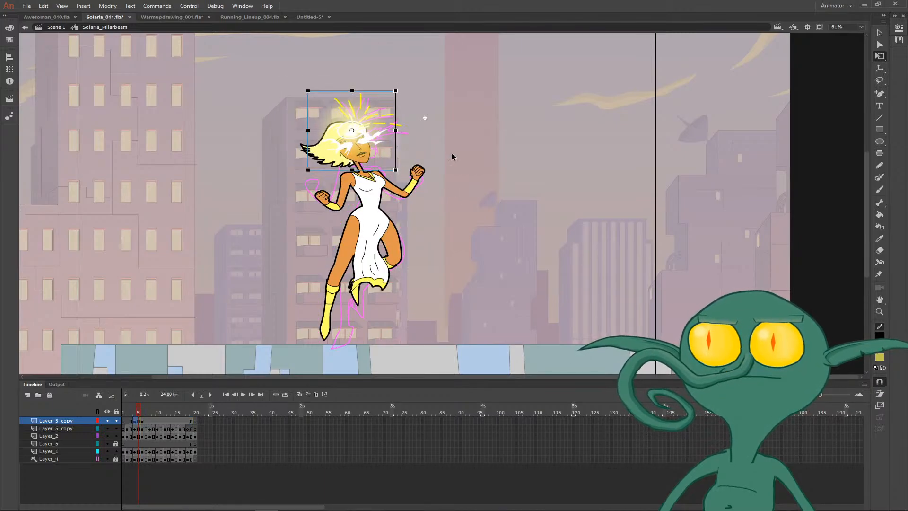
{"action": "key", "text": "Return"}
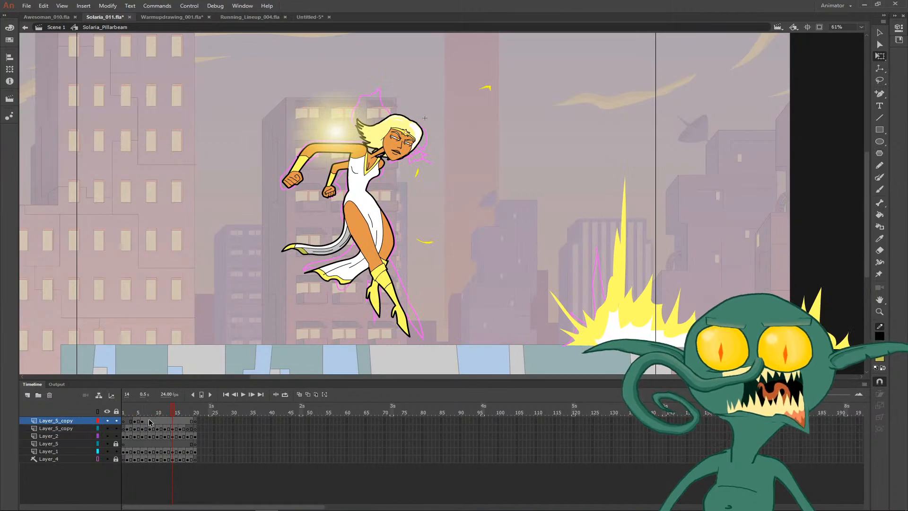
- Move the glow on frame 8 onto the beam's origin at the character's eyes and enlarge it
{"action": "left_click", "coordinate": [150, 423]}
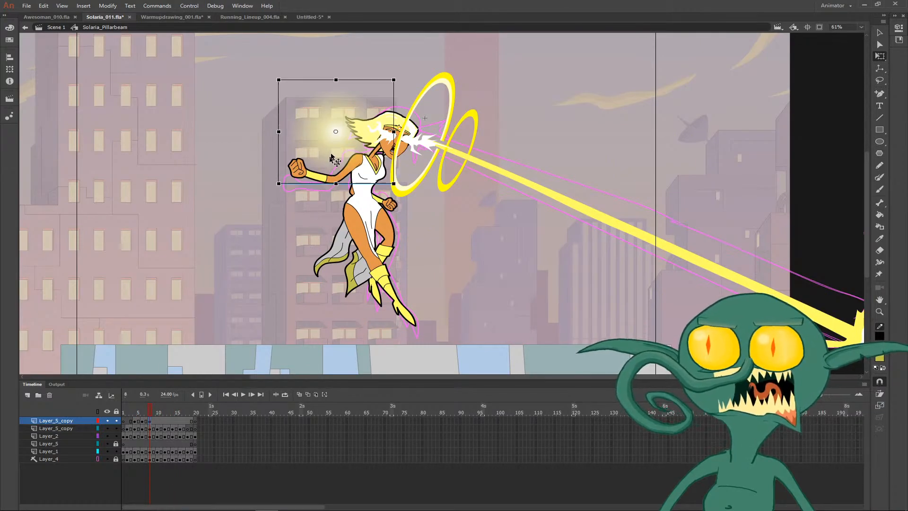
{"action": "left_click_drag", "start_coordinate": [357, 142], "coordinate": [410, 144]}
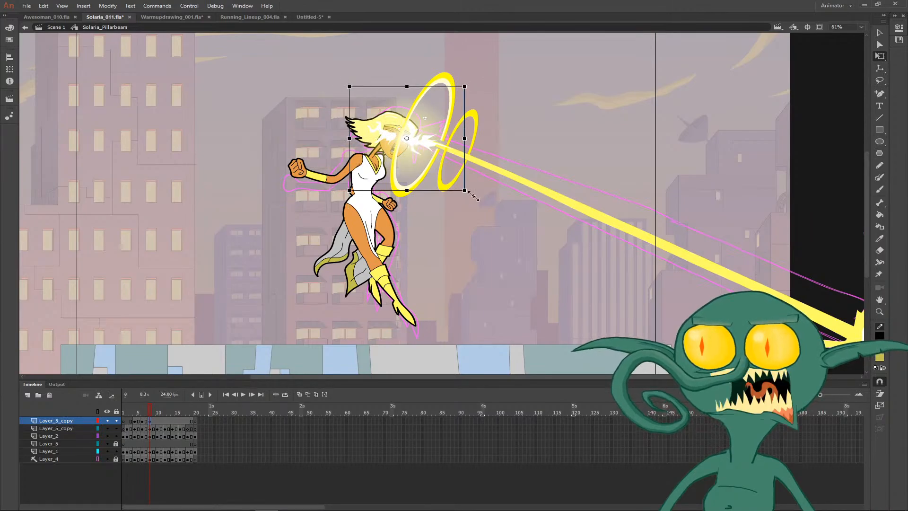
{"action": "left_click_drag", "start_coordinate": [473, 196], "coordinate": [512, 221]}
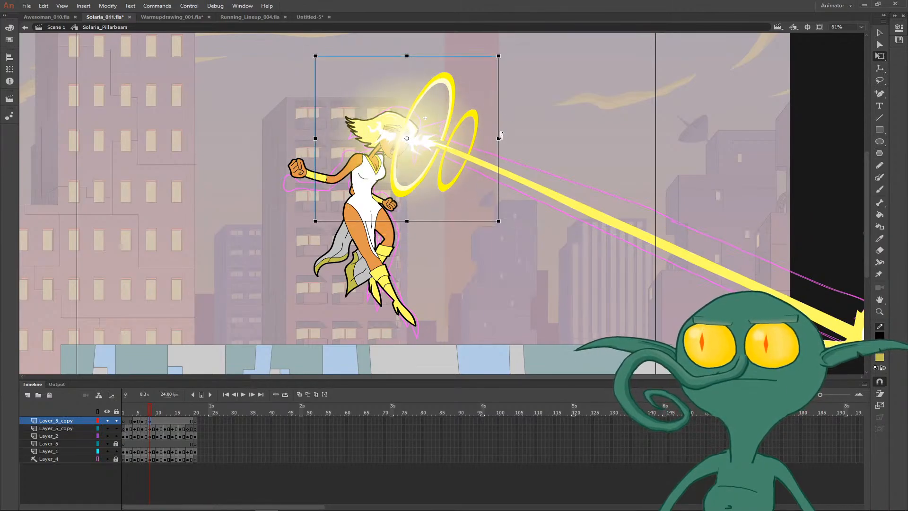
- Widen the glow on frame 8, rotate it to the beam's angle, shift it along the beam, and go back to frame 7
{"action": "left_click_drag", "start_coordinate": [500, 137], "coordinate": [540, 138]}
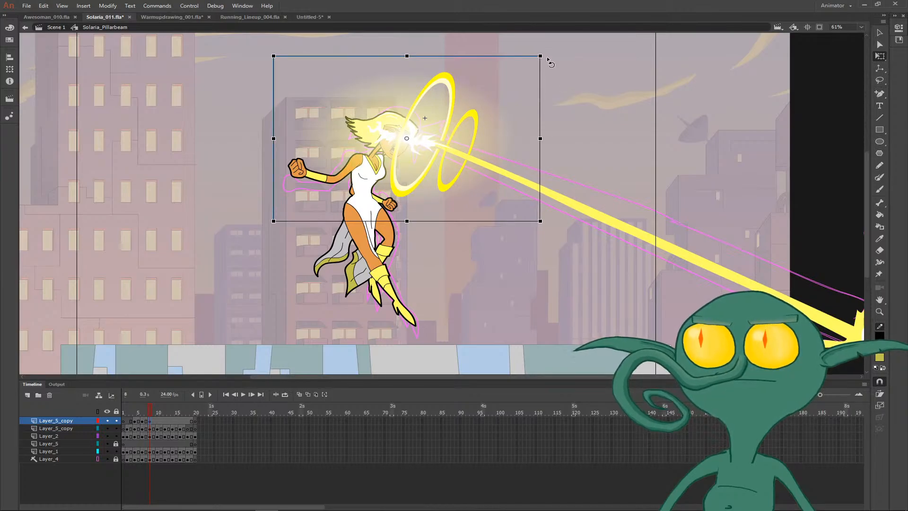
{"action": "left_click_drag", "start_coordinate": [547, 60], "coordinate": [568, 122]}
{"action": "left_click_drag", "start_coordinate": [437, 181], "coordinate": [464, 190]}
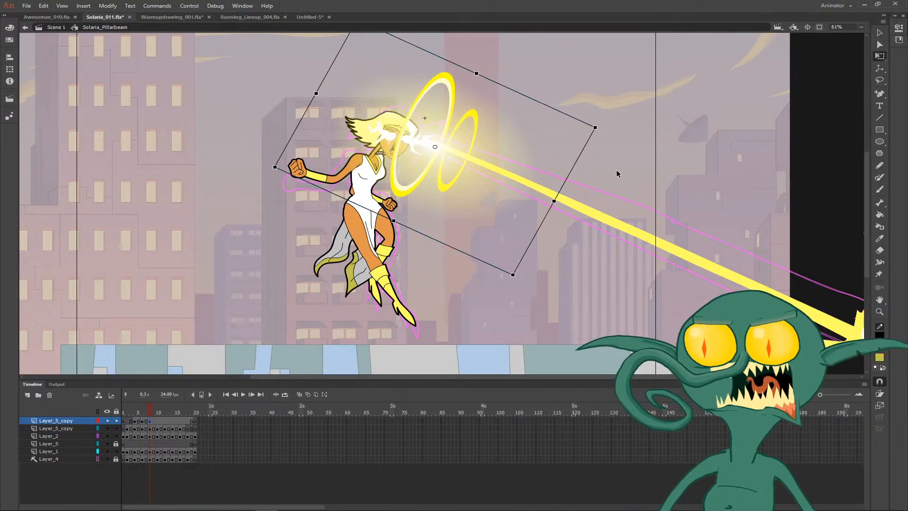
{"action": "left_click", "coordinate": [617, 170]}
{"action": "key", "text": "ctrl+minus"}
{"action": "key", "text": "comma"}
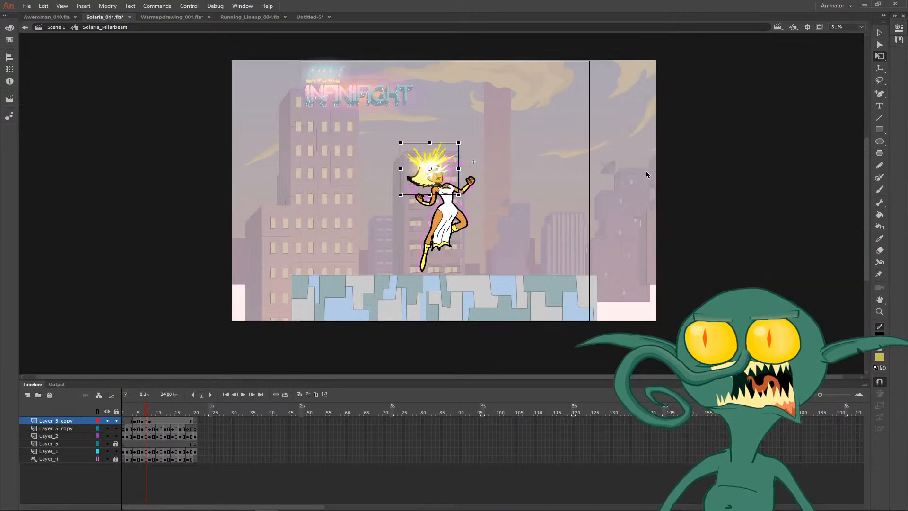
- Add a glow keyframe on frame 10, rotate the glow to the beam's angle, and nudge it onto the beam's origin
{"action": "key", "text": "period"}
{"action": "key", "text": "period"}
{"action": "key", "text": "period"}
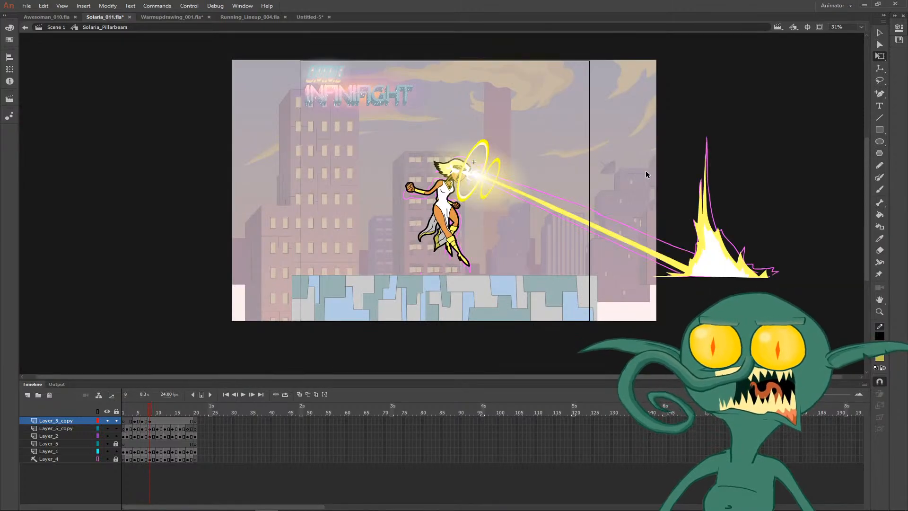
{"action": "key", "text": "F6"}
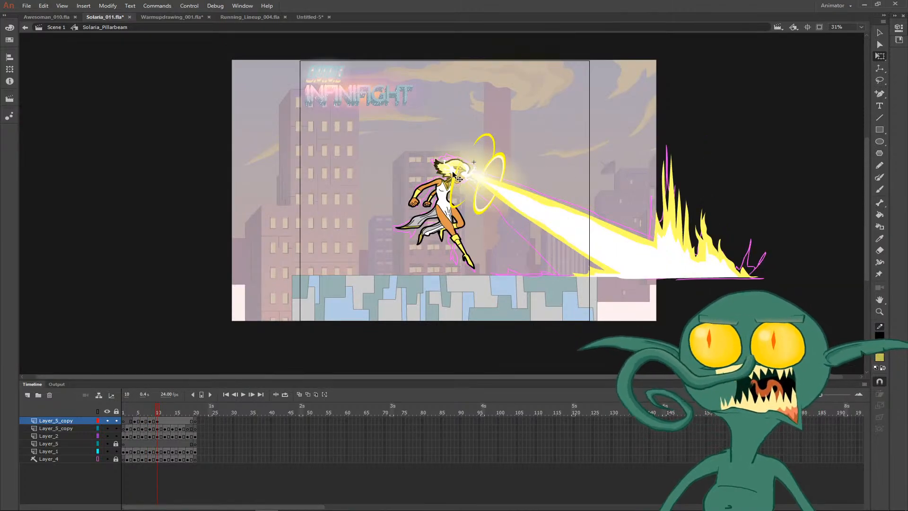
{"action": "scroll", "coordinate": [473, 181], "scroll_direction": "up", "scroll_amount": 5}
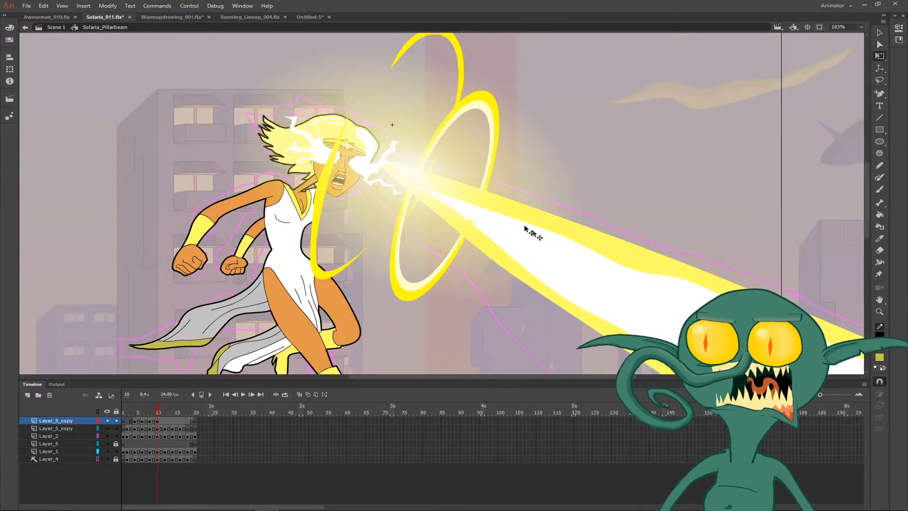
{"action": "left_click", "coordinate": [441, 195]}
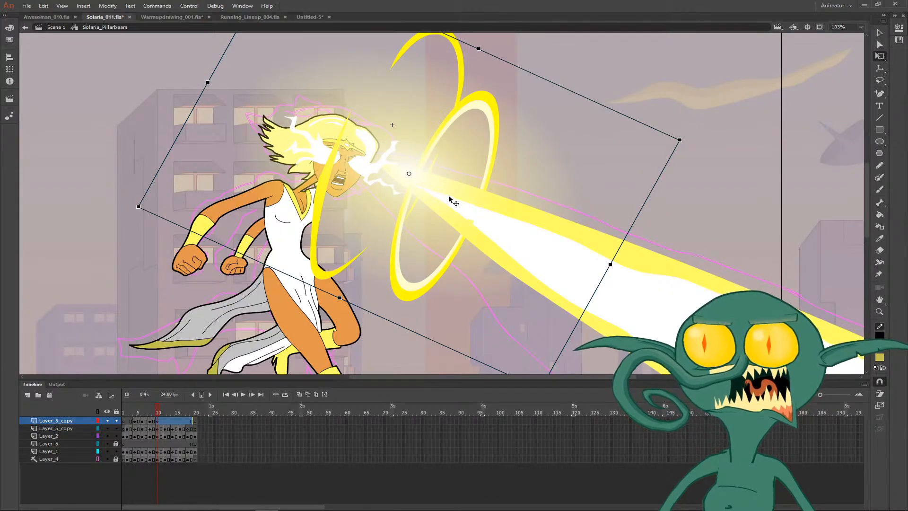
{"action": "left_click_drag", "start_coordinate": [691, 142], "coordinate": [700, 162]}
{"action": "key", "text": "Down"}
{"action": "key", "text": "Down"}
{"action": "key", "text": "Down"}
{"action": "key", "text": "Down"}
{"action": "key", "text": "Down"}
{"action": "key", "text": "Down"}
{"action": "key", "text": "Down"}
{"action": "key", "text": "Down"}
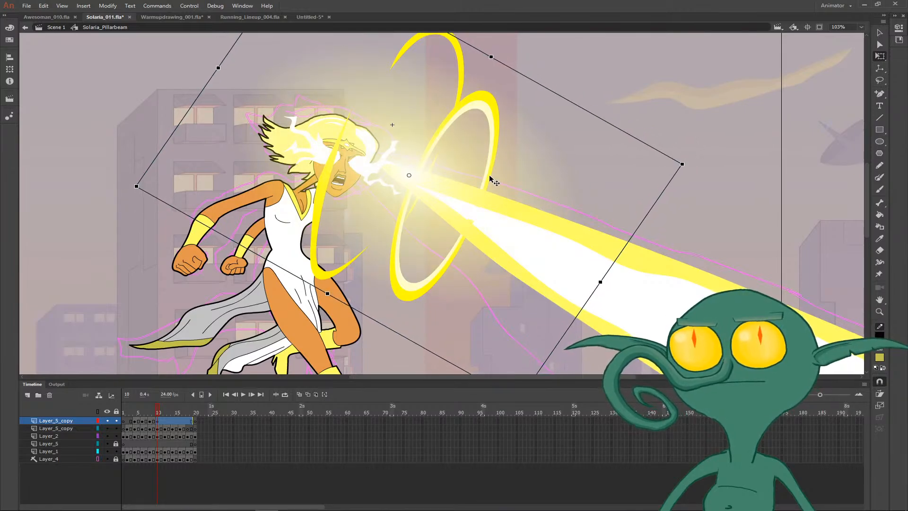
{"action": "key", "text": "Right"}
{"action": "mouse_move", "coordinate": [444, 179]}
{"action": "left_mouse_down"}
{"action": "mouse_move", "coordinate": [457, 195]}
{"action": "mouse_move", "coordinate": [432, 183]}
{"action": "mouse_move", "coordinate": [444, 189]}
{"action": "left_mouse_up"}
- Lengthen the glow on frame 10 along the beam
{"action": "left_click", "coordinate": [720, 126]}
{"action": "key", "text": "ctrl+minus"}
{"action": "key", "text": "ctrl+minus"}
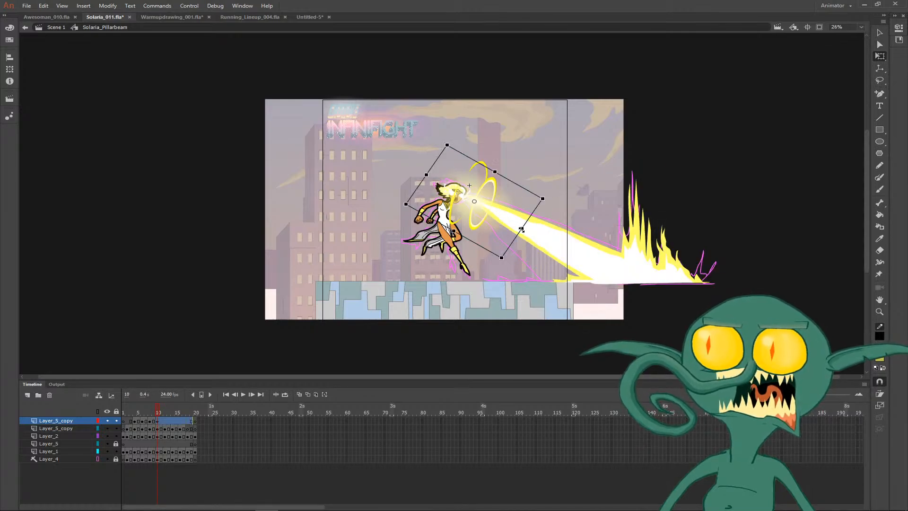
{"action": "mouse_move", "coordinate": [521, 230]}
{"action": "left_mouse_down"}
{"action": "mouse_move", "coordinate": [545, 240]}
{"action": "mouse_move", "coordinate": [509, 227]}
{"action": "left_mouse_up"}
{"action": "left_click", "coordinate": [564, 159]}
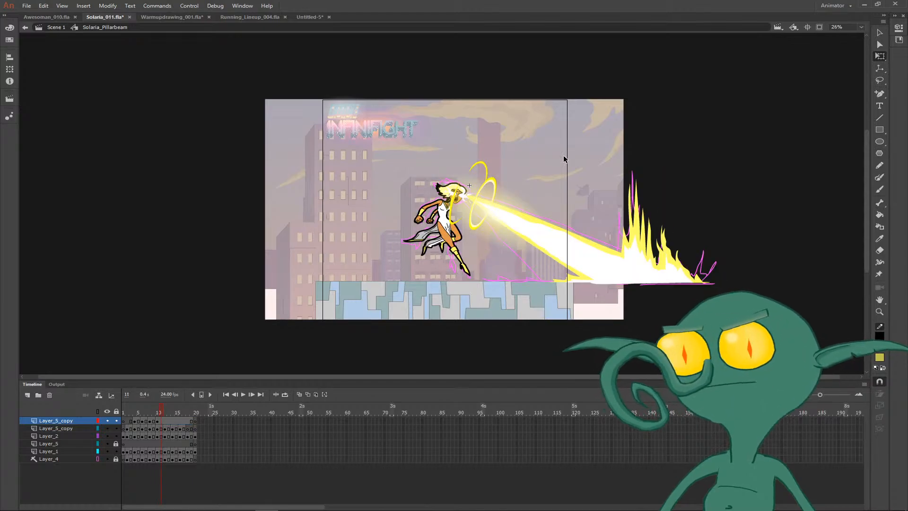
- On frame 12, rotate the glow to the thinner beam's angle, then narrow and shorten it toward the character's eyes
{"action": "key", "text": "period"}
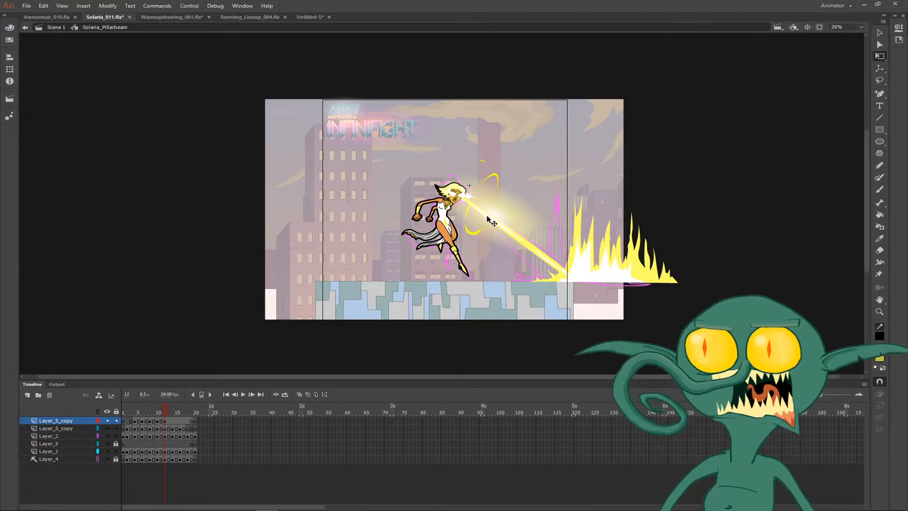
{"action": "left_click", "coordinate": [534, 247]}
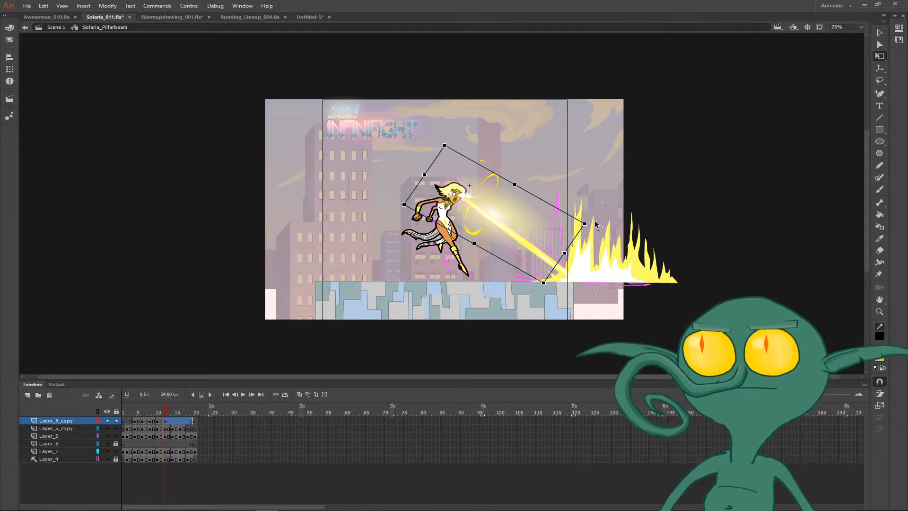
{"action": "left_click_drag", "start_coordinate": [592, 226], "coordinate": [589, 242]}
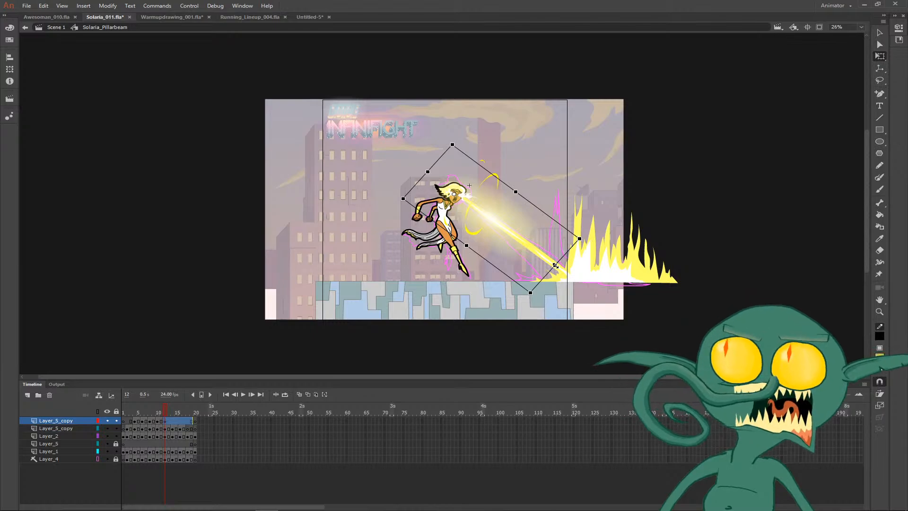
{"action": "left_click_drag", "start_coordinate": [516, 191], "coordinate": [510, 198]}
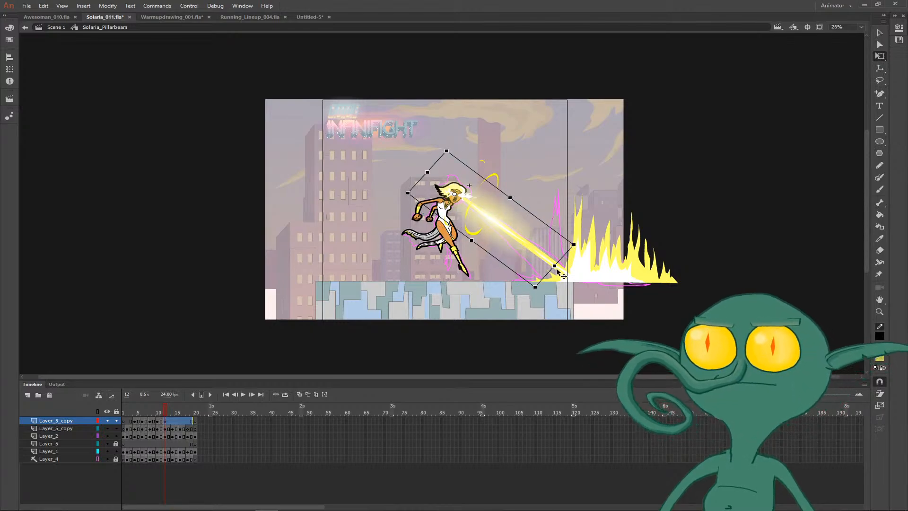
{"action": "left_click_drag", "start_coordinate": [555, 265], "coordinate": [518, 250]}
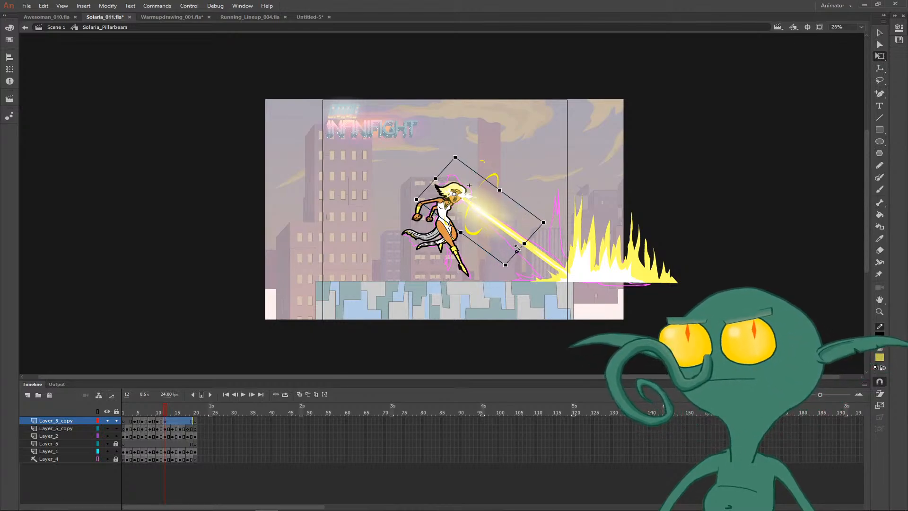
{"action": "left_click", "coordinate": [545, 179]}
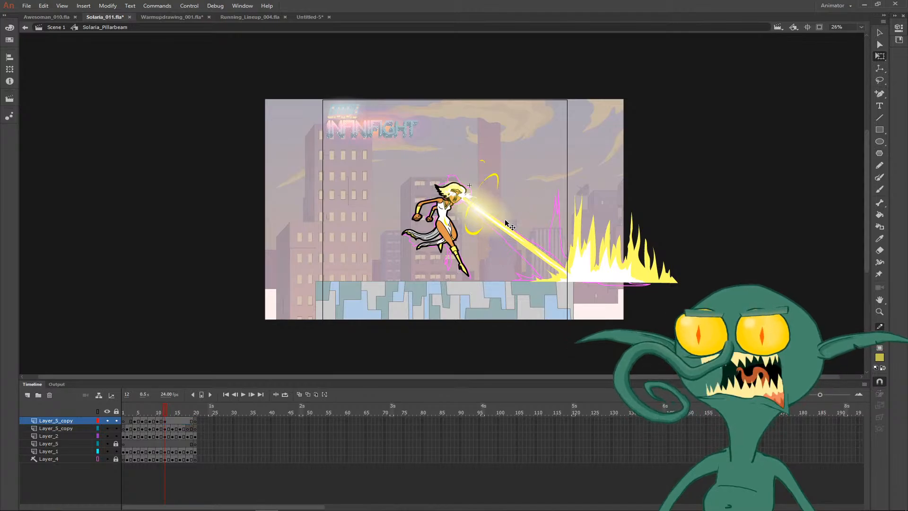
- Compare the glow's position and size between frames 10 and 12
{"action": "key", "text": "comma"}
{"action": "key", "text": "comma"}
{"action": "key", "text": "period"}
{"action": "key", "text": "period"}
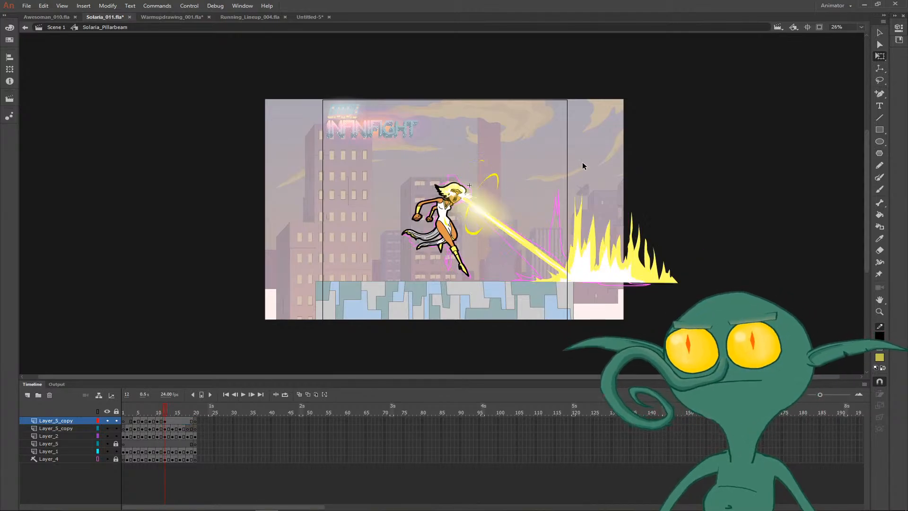
{"action": "key", "text": "comma"}
{"action": "key", "text": "comma"}
{"action": "key", "text": "period"}
{"action": "key", "text": "period"}
{"action": "key", "text": "period"}
{"action": "key", "text": "period"}
{"action": "key", "text": "period"}
{"action": "key", "text": "period"}
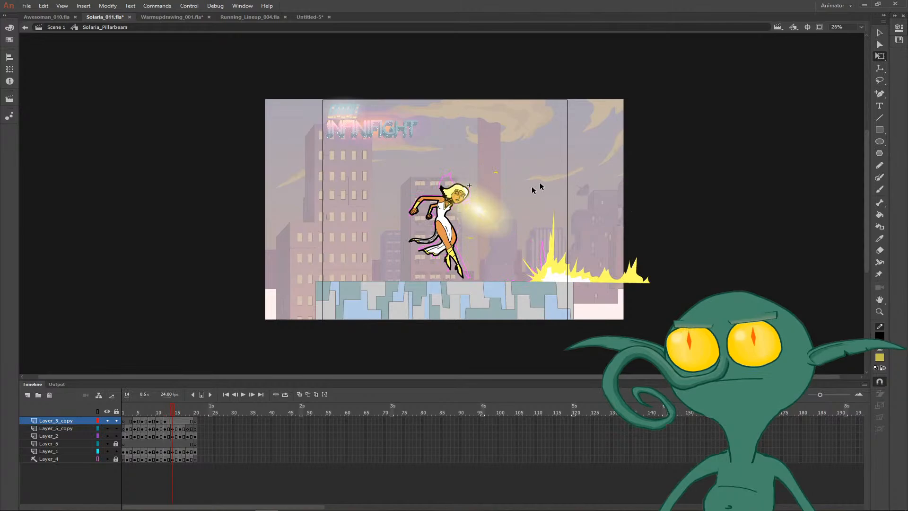
- Delete the glow from frame 14 onward and play back the animation
{"action": "left_click", "coordinate": [487, 216]}
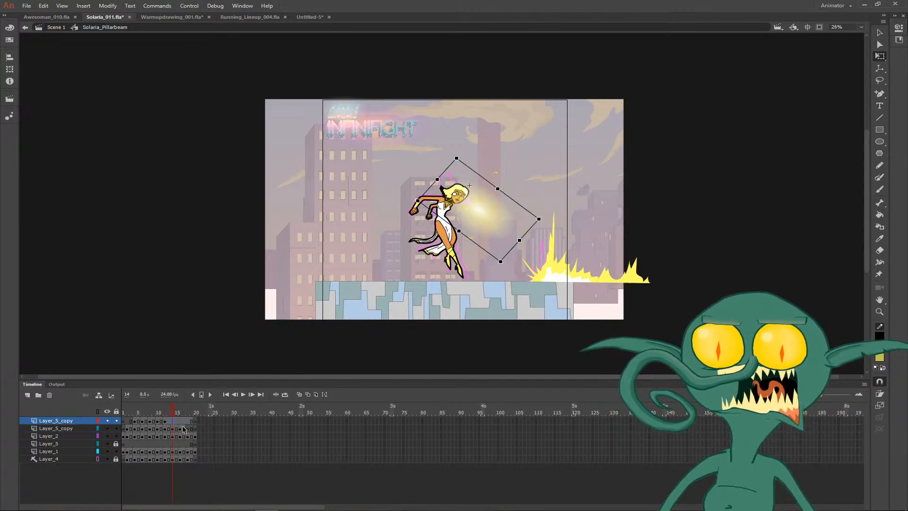
{"action": "key", "text": "Delete"}
{"action": "key", "text": "Return"}
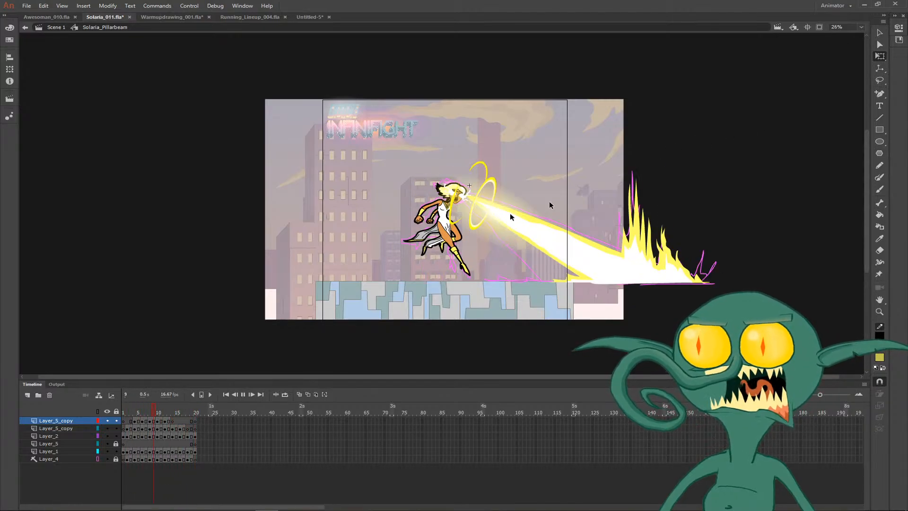
- Shorten the glow on frame 10 and bring it back to the beam's origin at the character's eyes
{"action": "left_click", "coordinate": [494, 233]}
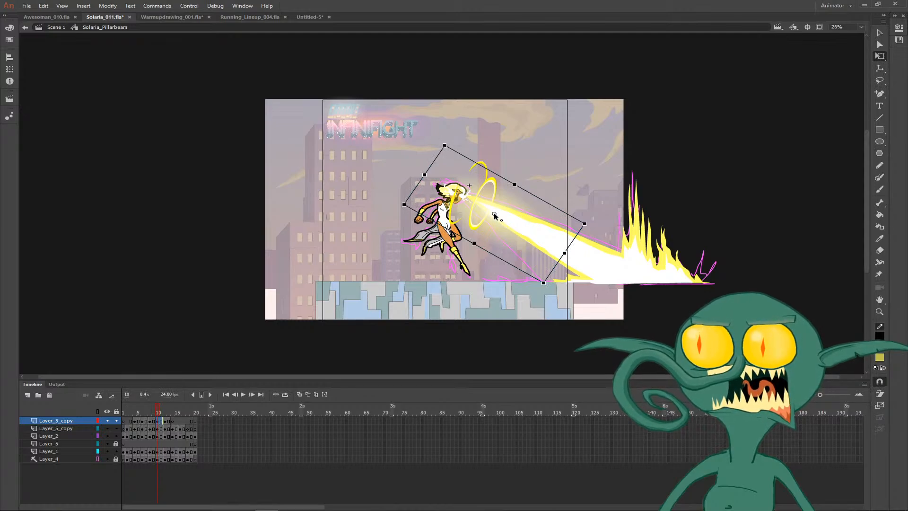
{"action": "left_click_drag", "start_coordinate": [563, 254], "coordinate": [596, 254]}
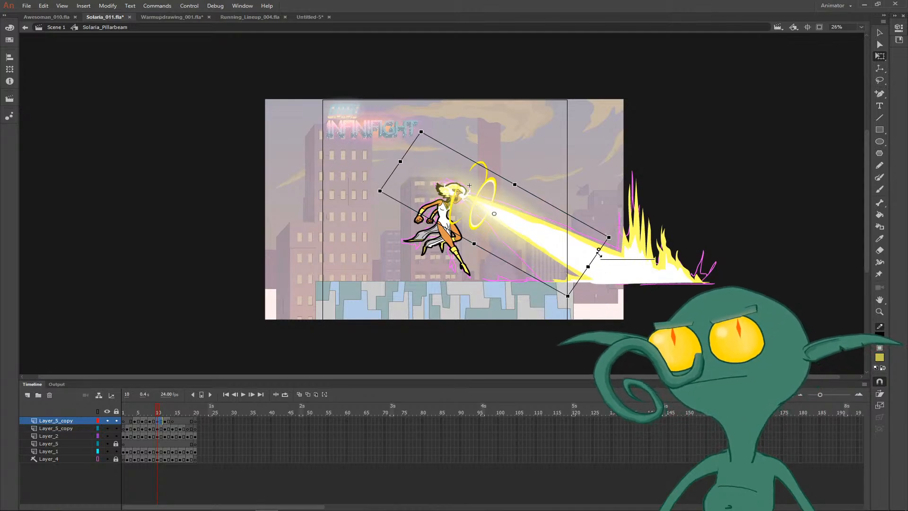
{"action": "left_click_drag", "start_coordinate": [500, 221], "coordinate": [494, 223]}
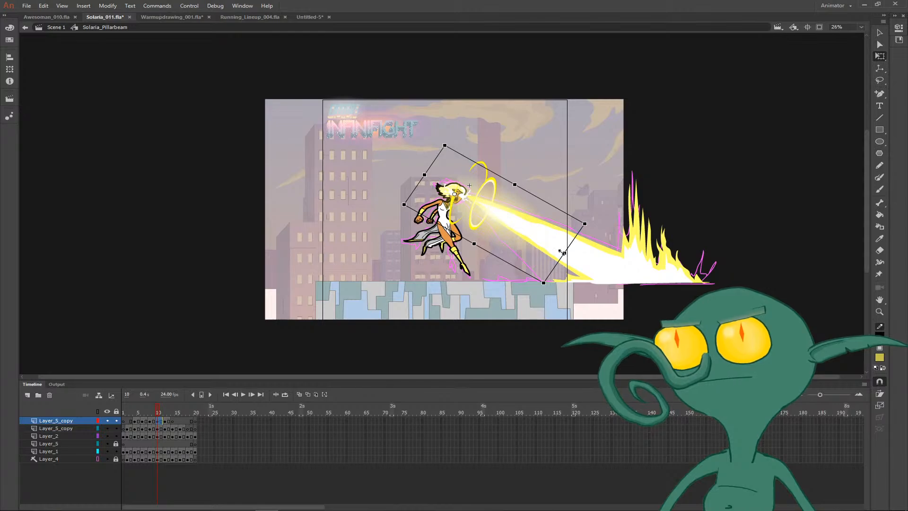
{"action": "left_click_drag", "start_coordinate": [563, 253], "coordinate": [473, 217]}
{"action": "key", "text": "z"}
{"action": "left_click_drag", "start_coordinate": [435, 153], "coordinate": [513, 231]}
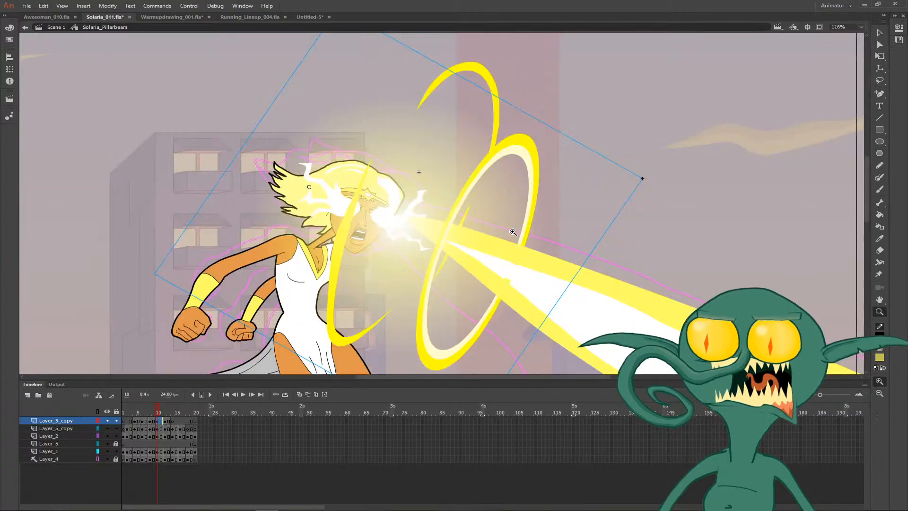
{"action": "key", "text": "v"}
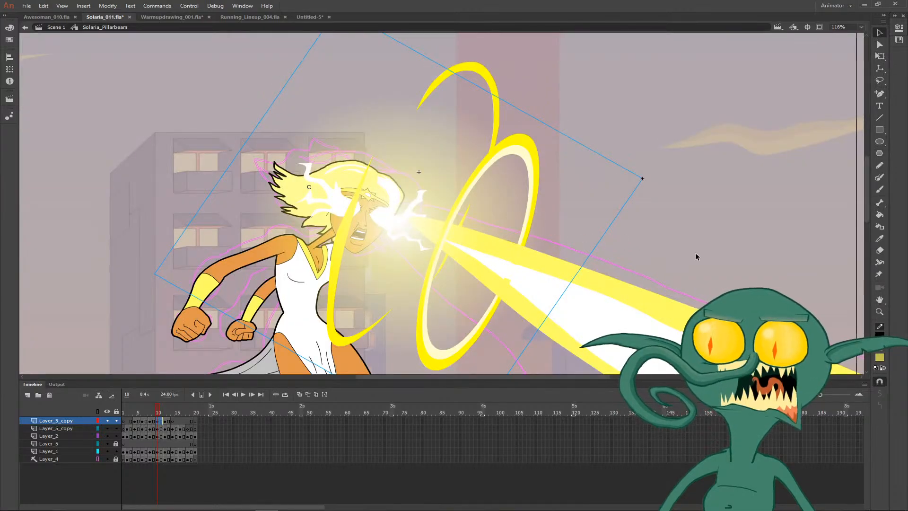
{"action": "key", "text": "ctrl+minus"}
{"action": "key", "text": "ctrl+minus"}
- Shorten the glow on frame 9 and shift it closer to the character's eyes
{"action": "key", "text": "comma"}
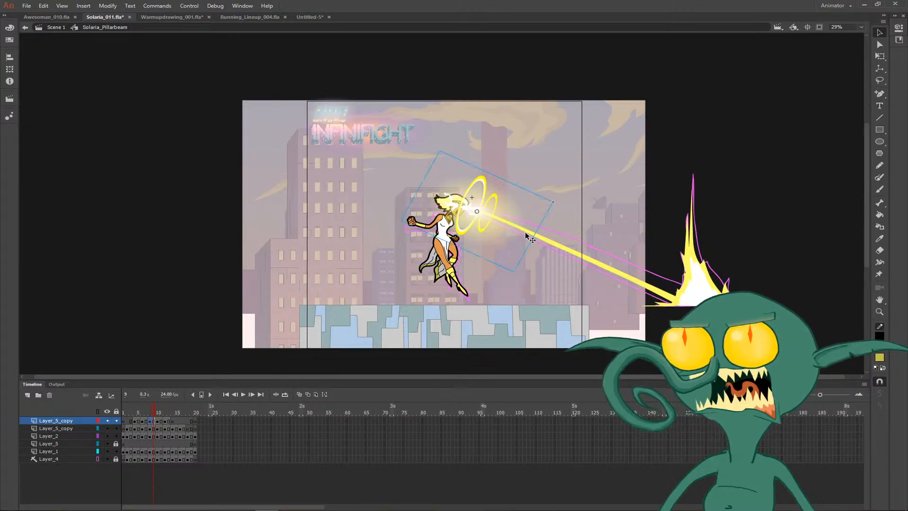
{"action": "key", "text": "q"}
{"action": "left_click_drag", "start_coordinate": [532, 235], "coordinate": [488, 229]}
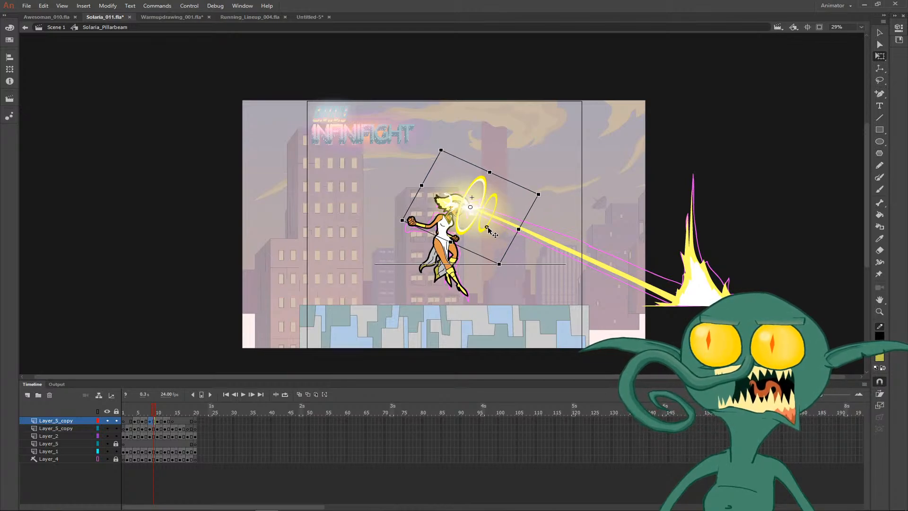
{"action": "left_click", "coordinate": [573, 205]}
- Check the surrounding frames and delete the stretched glow from frames 12 and 13
{"action": "key", "text": "comma"}
{"action": "key", "text": "comma"}
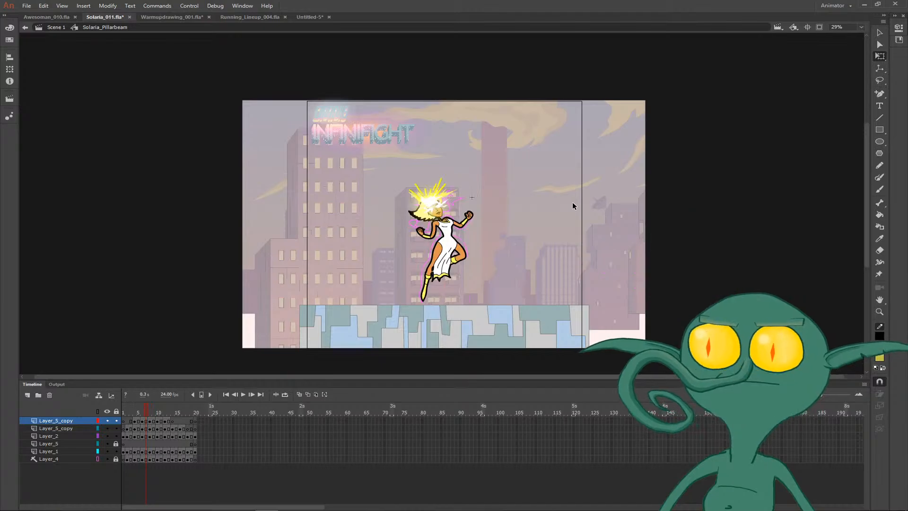
{"action": "key", "text": "period"}
{"action": "key", "text": "period"}
{"action": "key", "text": "period"}
{"action": "key", "text": "period"}
{"action": "key", "text": "period"}
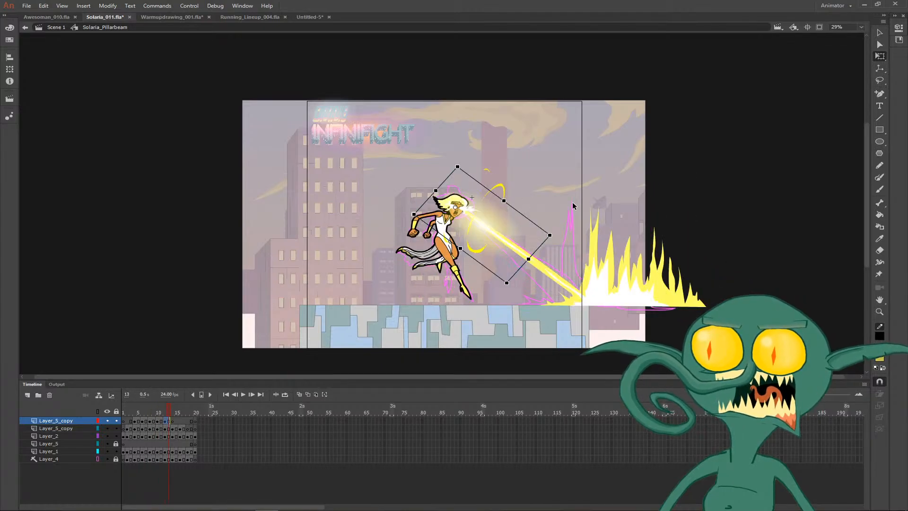
{"action": "key", "text": "Delete"}
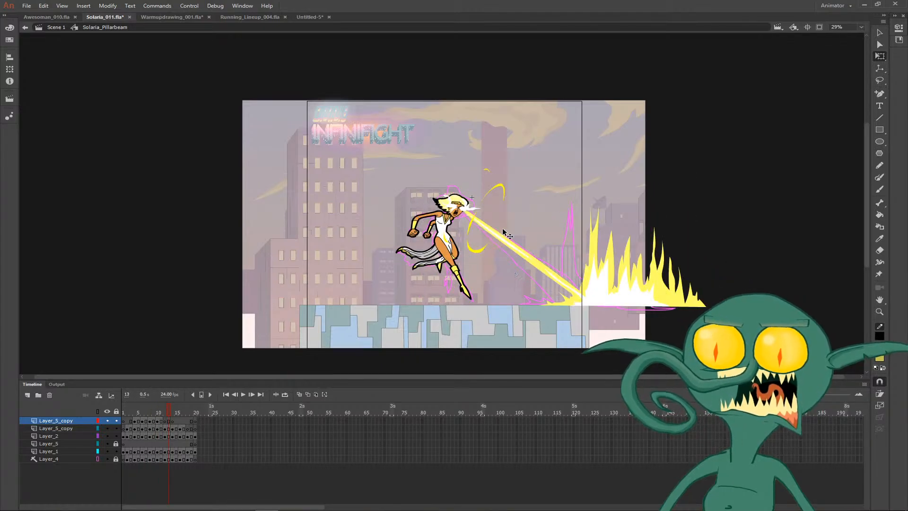
- Copy the glow from frame 11, paste it in place on frame 12, rotate and slightly shrink it, and play back the animation
{"action": "key", "text": "comma"}
{"action": "key", "text": "comma"}
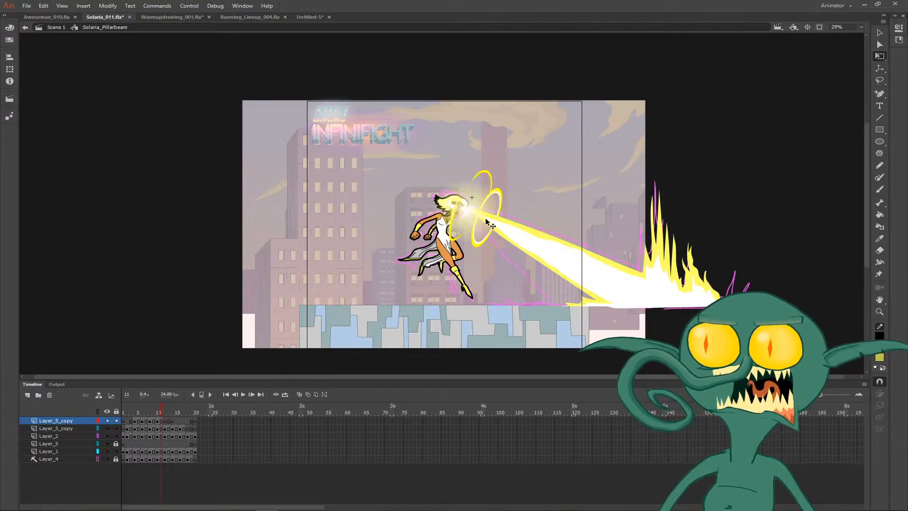
{"action": "left_click", "coordinate": [485, 218]}
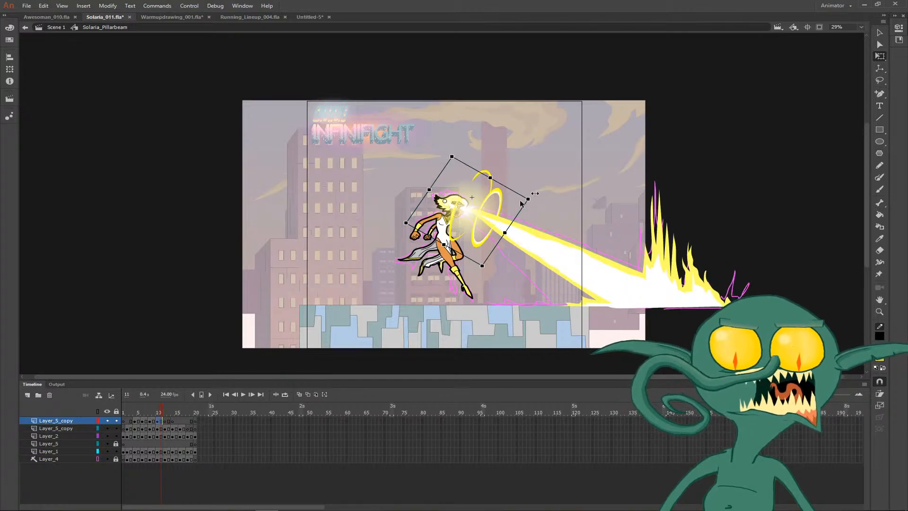
{"action": "key", "text": "period"}
{"action": "right_click", "coordinate": [598, 161]}
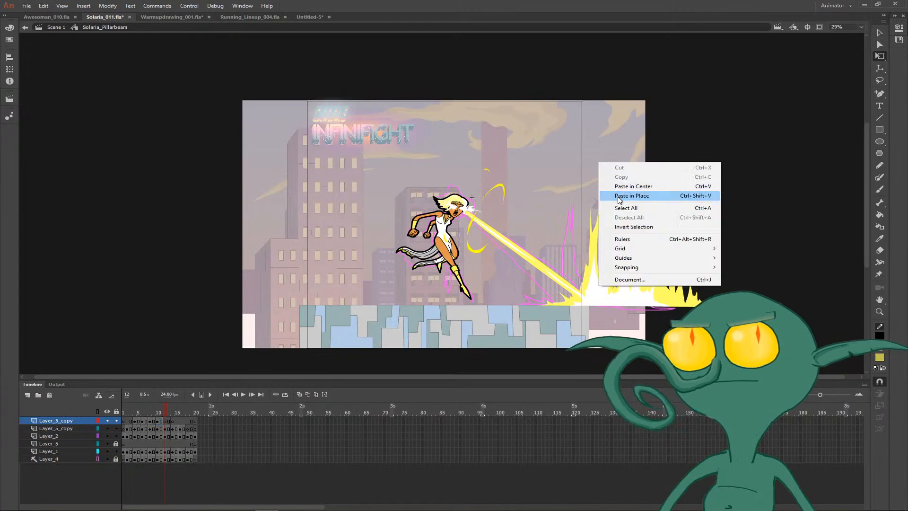
{"action": "left_click", "coordinate": [618, 197]}
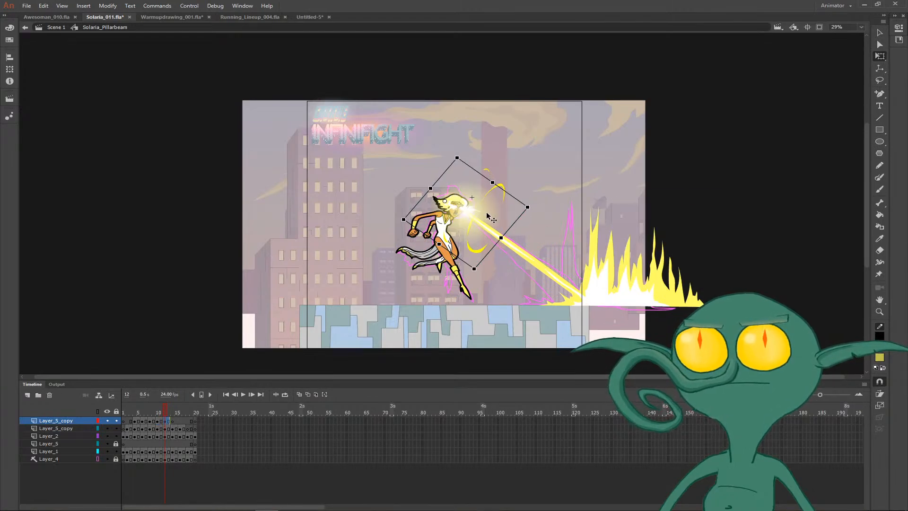
{"action": "left_click_drag", "start_coordinate": [529, 207], "coordinate": [519, 205]}
{"action": "key", "text": "Return"}
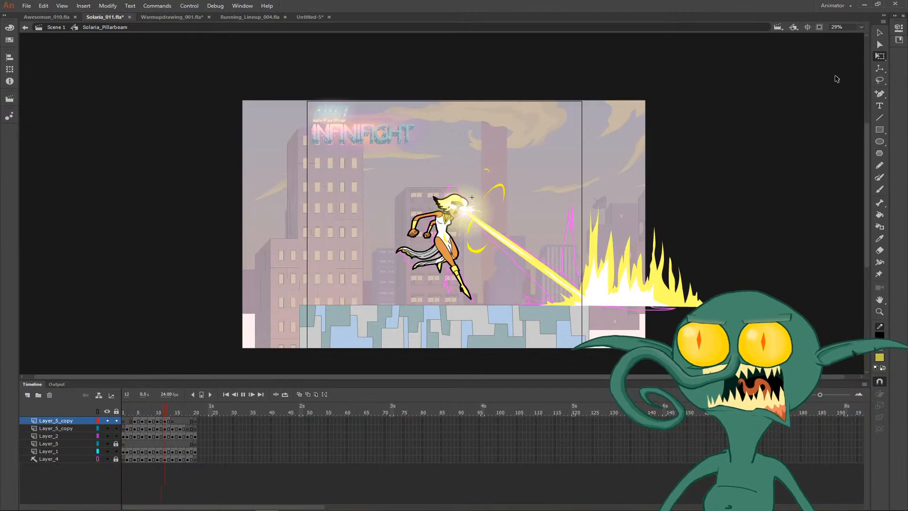
- Fit the stage in the view, hide the rough sketch on Layer_4, and play back the animation
{"action": "left_click", "coordinate": [861, 27]}
{"action": "left_click", "coordinate": [866, 37]}
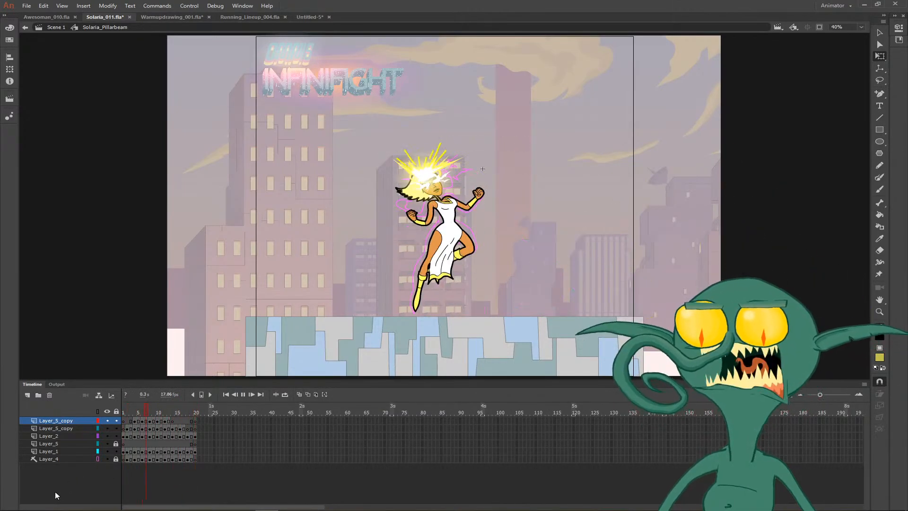
{"action": "left_click", "coordinate": [107, 460]}
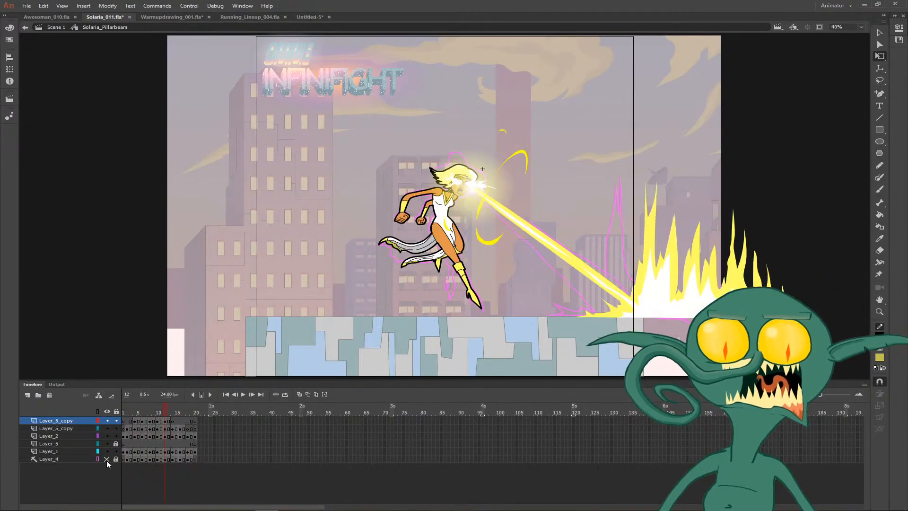
{"action": "right_click", "coordinate": [71, 459]}
{"action": "left_click", "coordinate": [74, 486]}
{"action": "key", "text": "Return"}
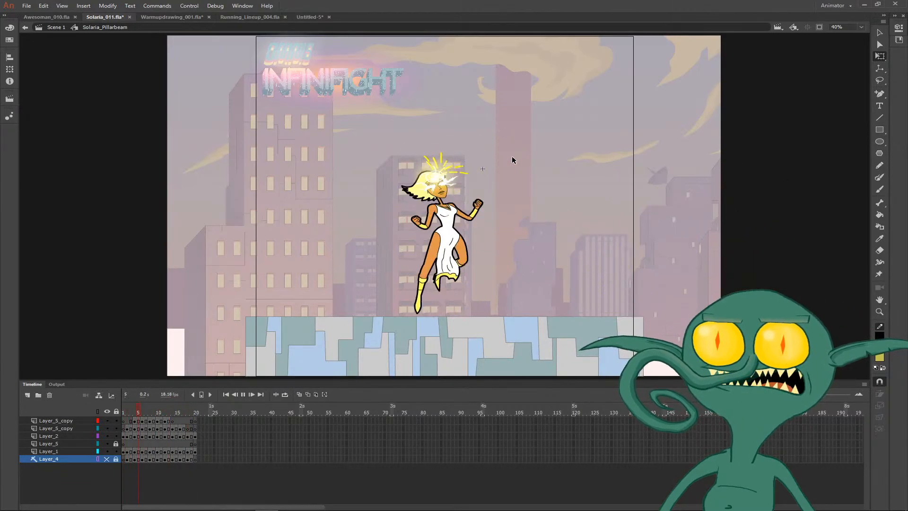
- In Scene 1, extend the Layer_1 span that ends at frame 235 so it ends at frame 241, and play back the animation
{"action": "double_click", "coordinate": [579, 146]}
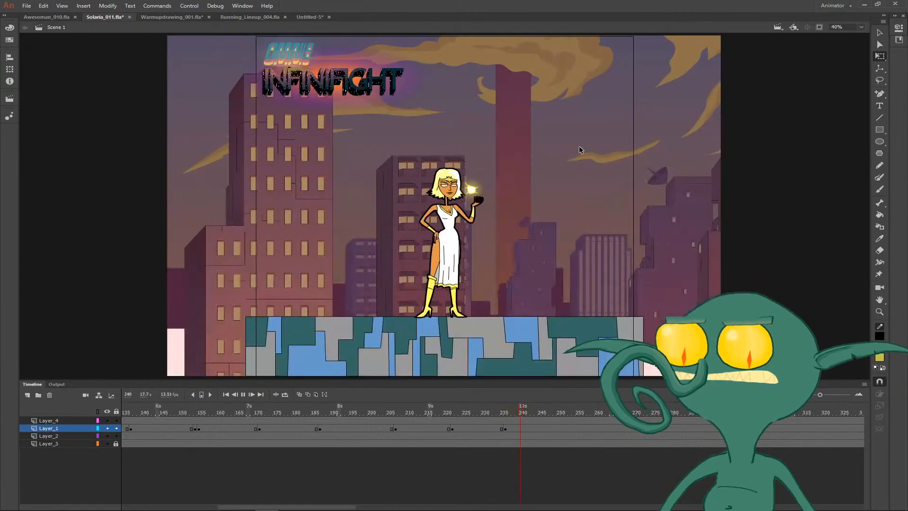
{"action": "left_click_drag", "start_coordinate": [467, 414], "coordinate": [502, 416]}
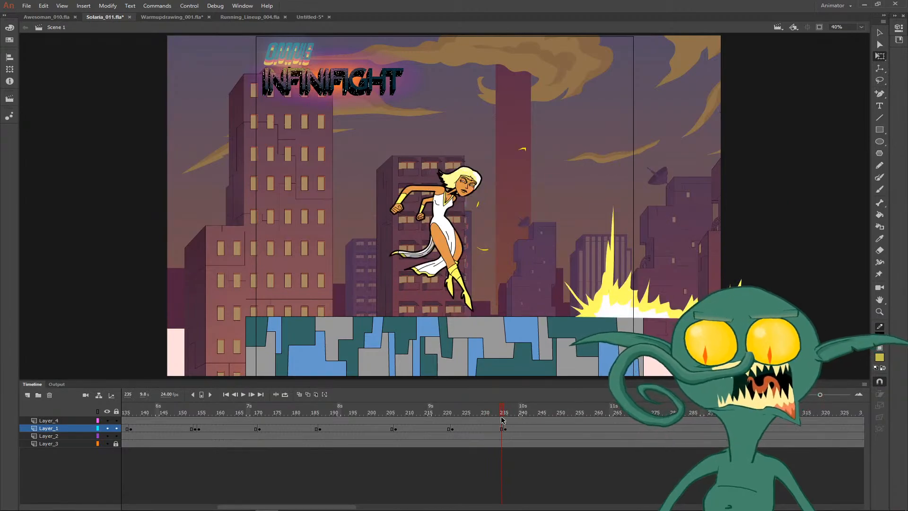
{"action": "key", "text": "F5"}
{"action": "key", "text": "F5"}
{"action": "key", "text": "F5"}
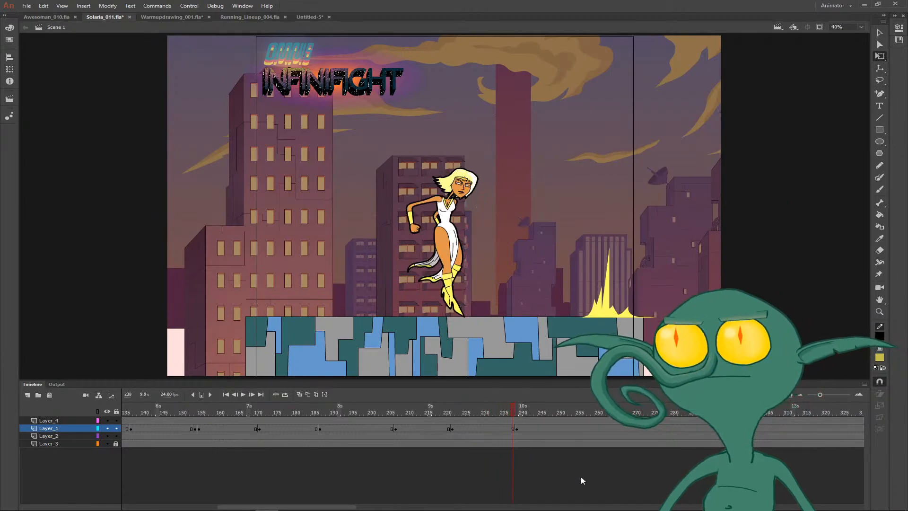
{"action": "key", "text": "F5"}
{"action": "key", "text": "F5"}
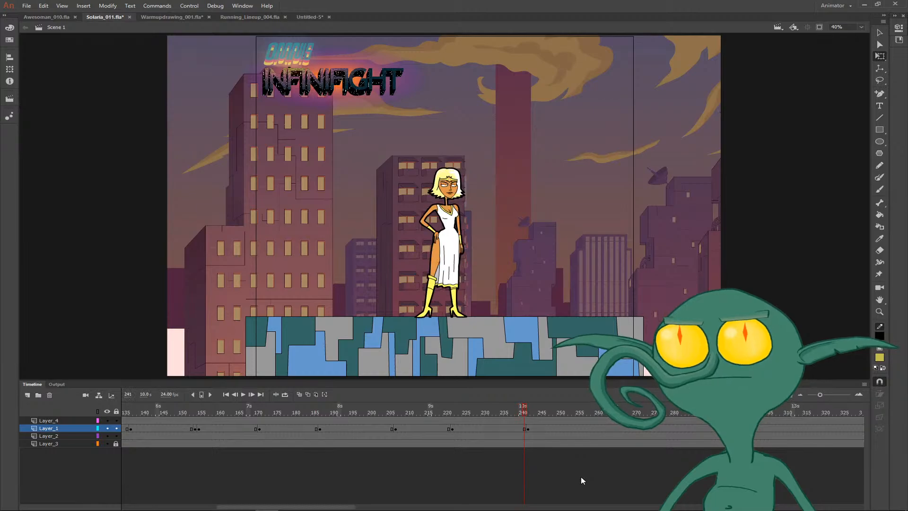
{"action": "key", "text": "Return"}
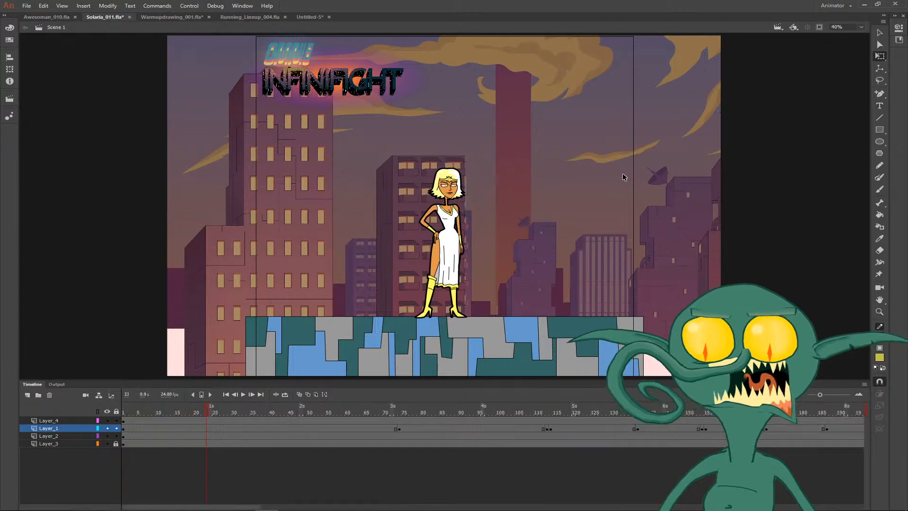
- Save Solaria_011.fla, and test the movie of the Running_Lineup_004.fla document
{"action": "key", "text": "ctrl+s"}
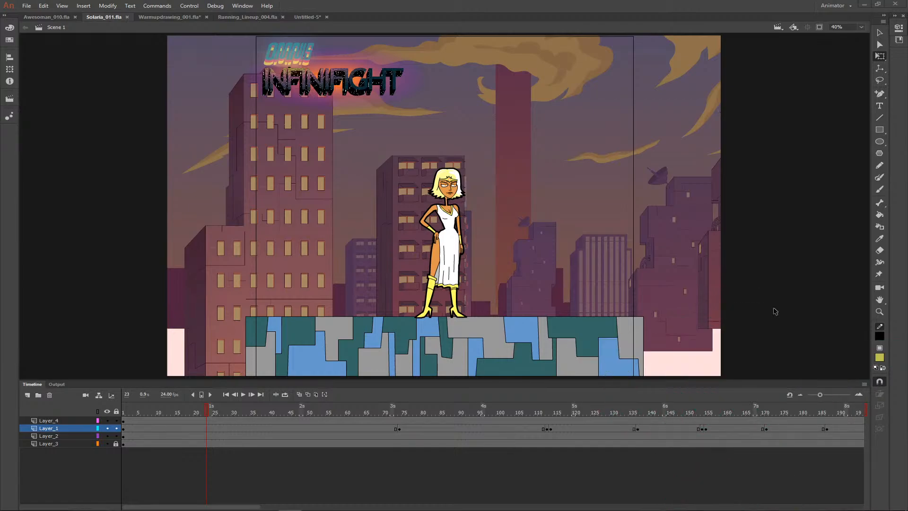
{"action": "left_click", "coordinate": [261, 18]}
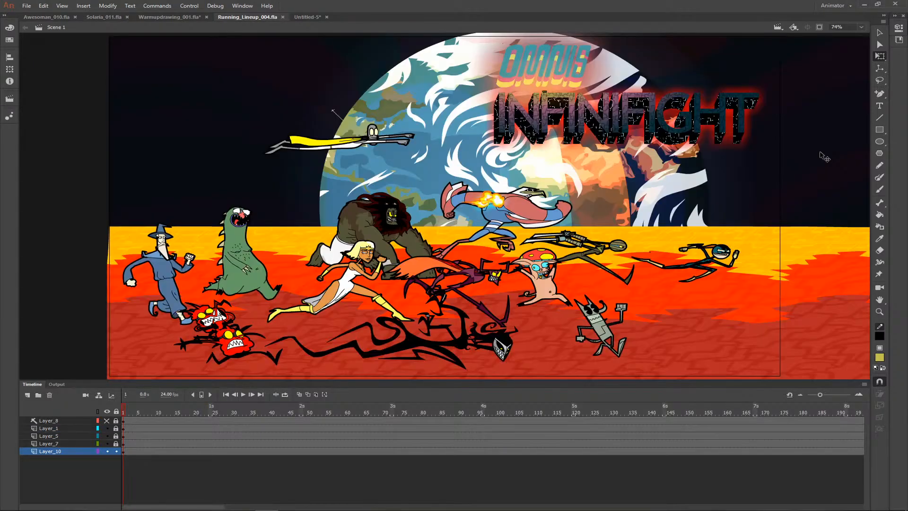
{"action": "key", "text": "ctrl+Return"}
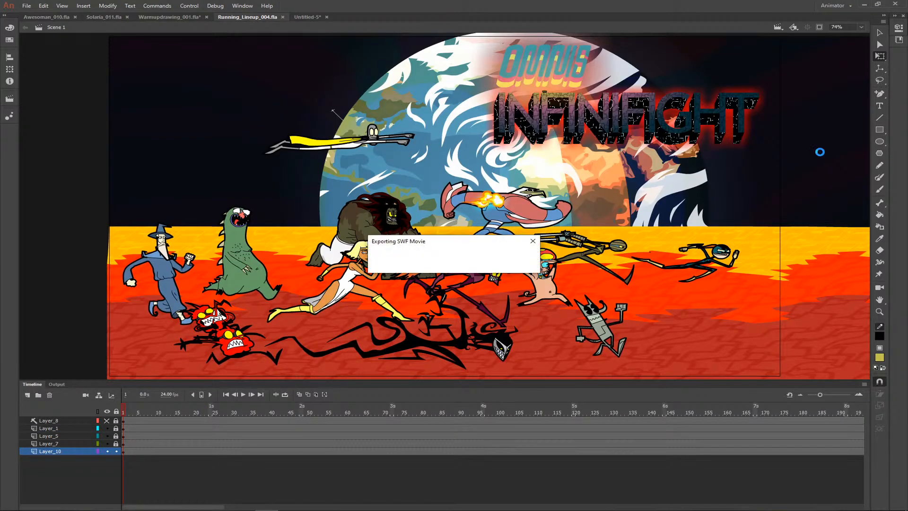